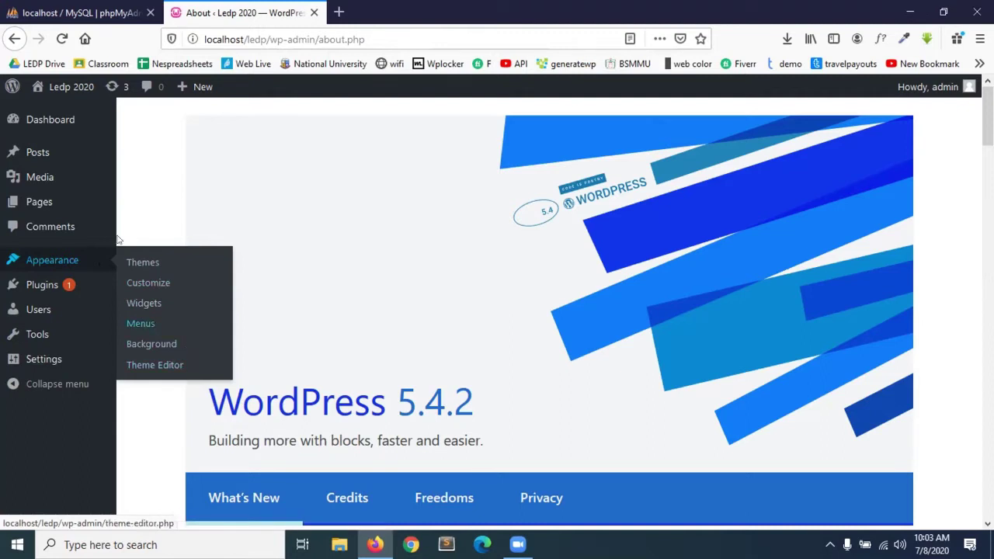
Go to Appearance > Themes to list Twenty Twenty, Twenty Nineteen and Twenty Seventeen.
{"action": "left_click", "coordinate": [144, 265]}
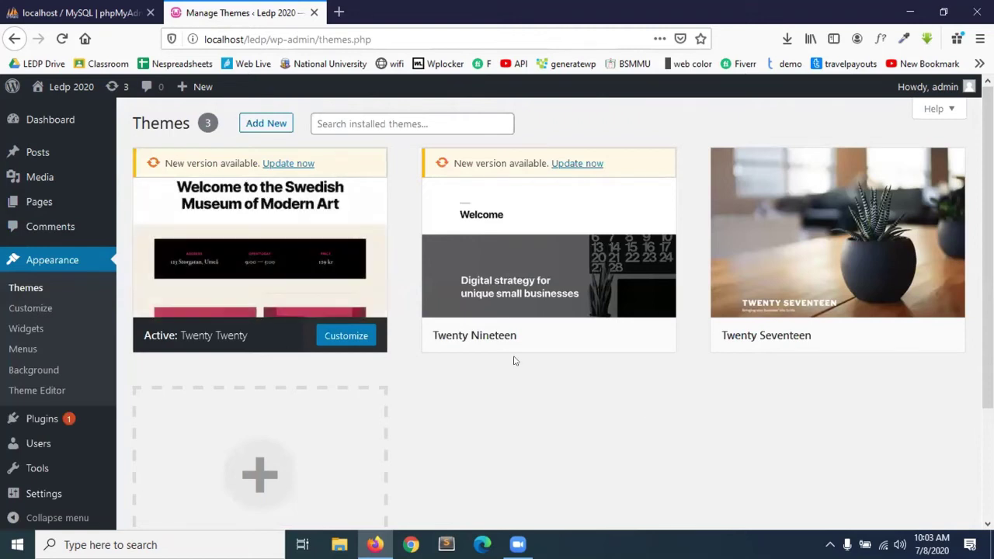
{"action": "mouse_move", "coordinate": [558, 326]}
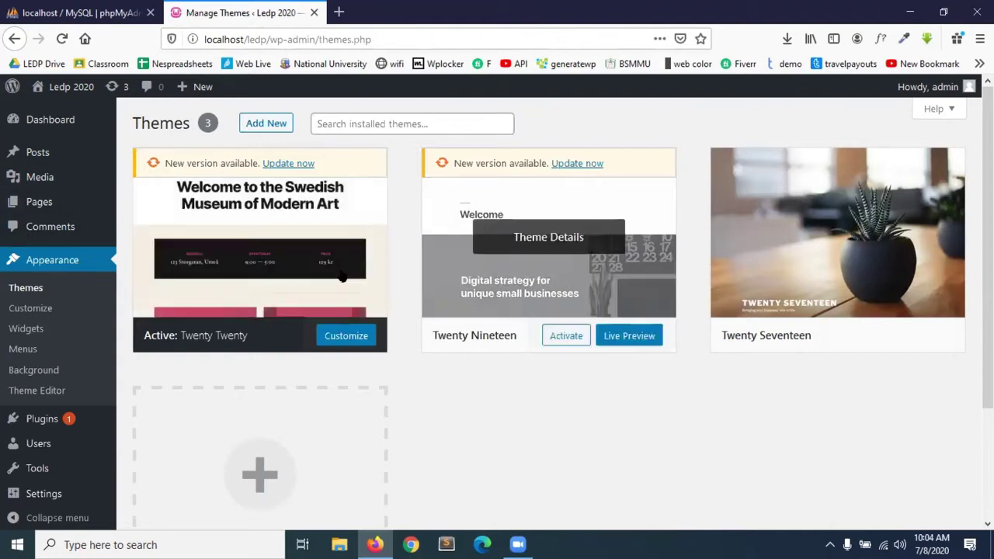
Open the Pages list in a second tab, then return to Themes and select the site URL.
{"action": "right_click", "coordinate": [34, 161]}
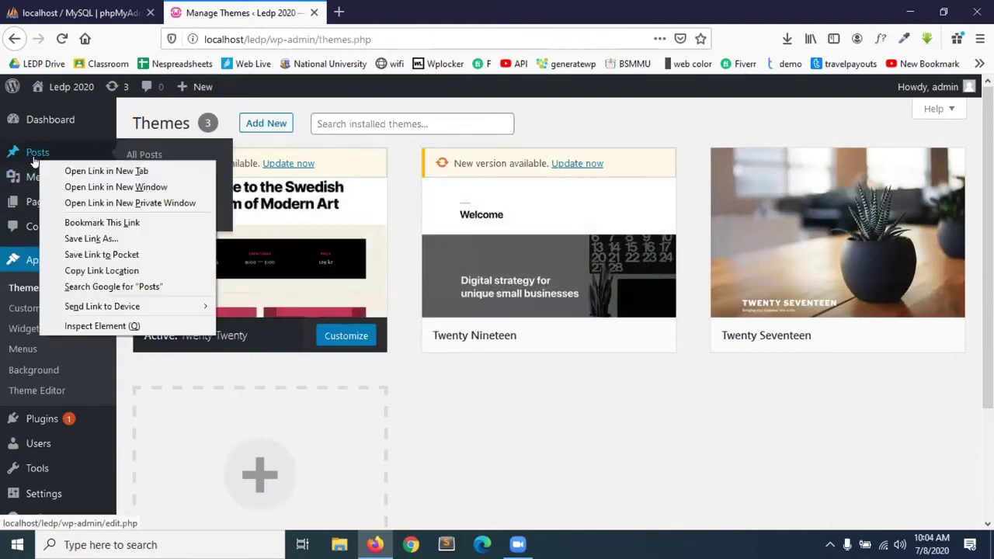
{"action": "left_click", "coordinate": [70, 168]}
{"action": "left_click", "coordinate": [380, 11]}
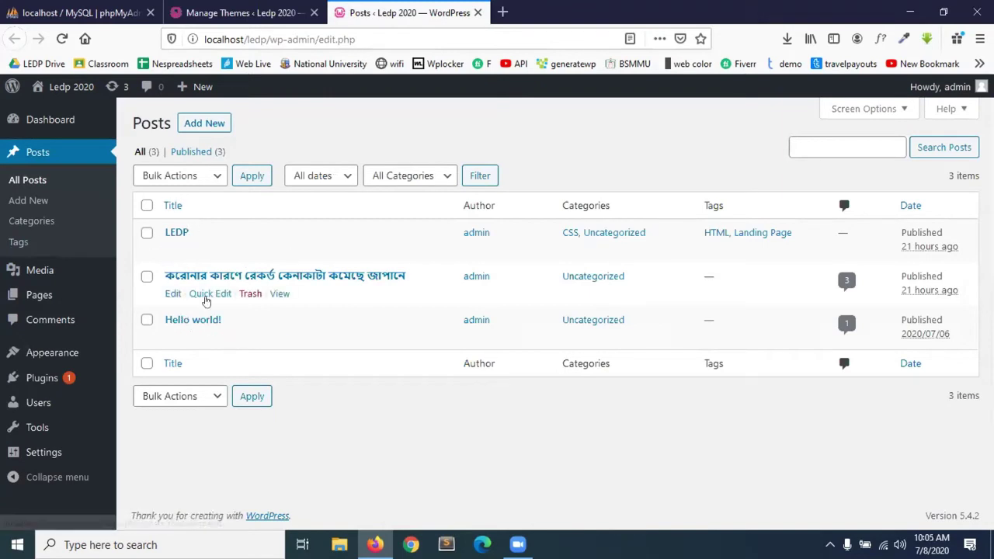
{"action": "left_click", "coordinate": [44, 299]}
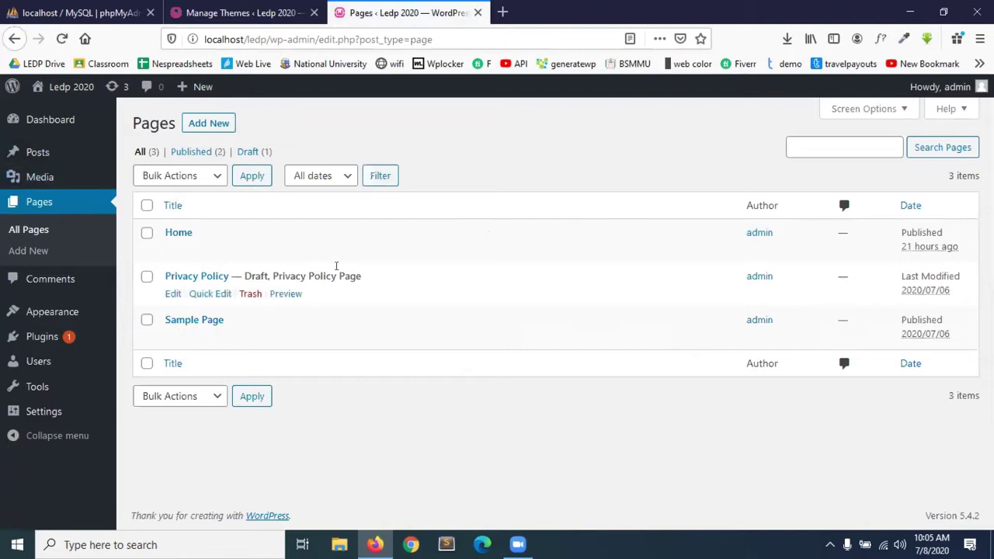
{"action": "left_click", "coordinate": [241, 12]}
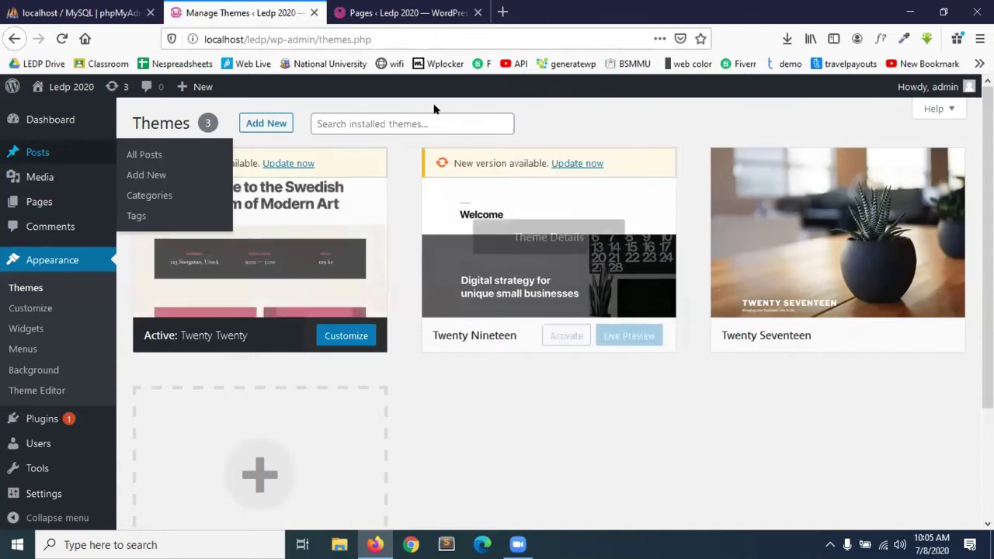
{"action": "left_click_drag", "start_coordinate": [267, 40], "coordinate": [172, 44]}
{"action": "key", "text": "ctrl+c"}
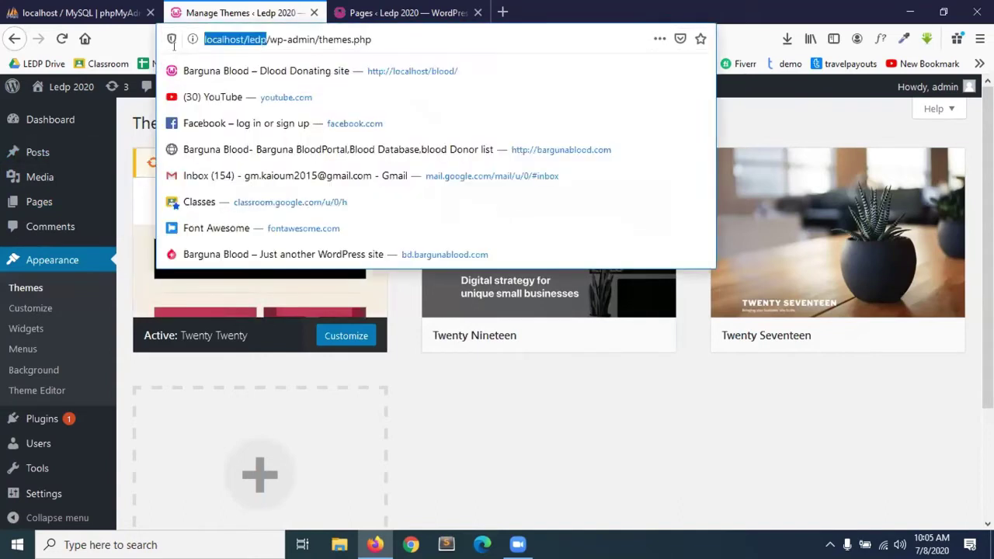
Load localhost/ledp in a new tab, scroll through the live site, then return to Pages.
{"action": "left_click", "coordinate": [503, 12]}
{"action": "left_click", "coordinate": [428, 39]}
{"action": "key", "text": "ctrl+v"}
{"action": "key", "text": "Return"}
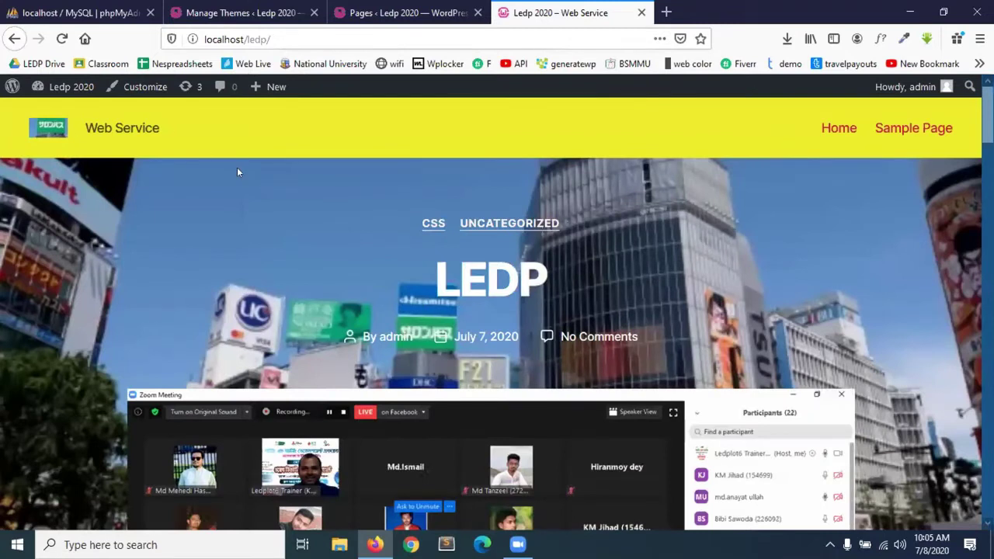
{"action": "scroll", "coordinate": [376, 359], "scroll_direction": "down", "scroll_amount": 5}
{"action": "scroll", "coordinate": [374, 359], "scroll_direction": "down", "scroll_amount": 10}
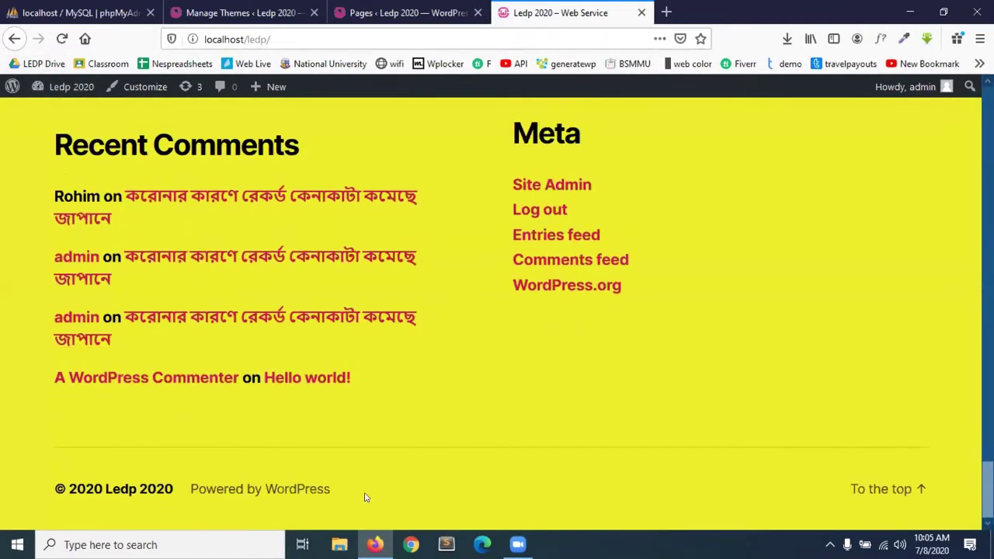
{"action": "scroll", "coordinate": [653, 290], "scroll_direction": "up", "scroll_amount": 15}
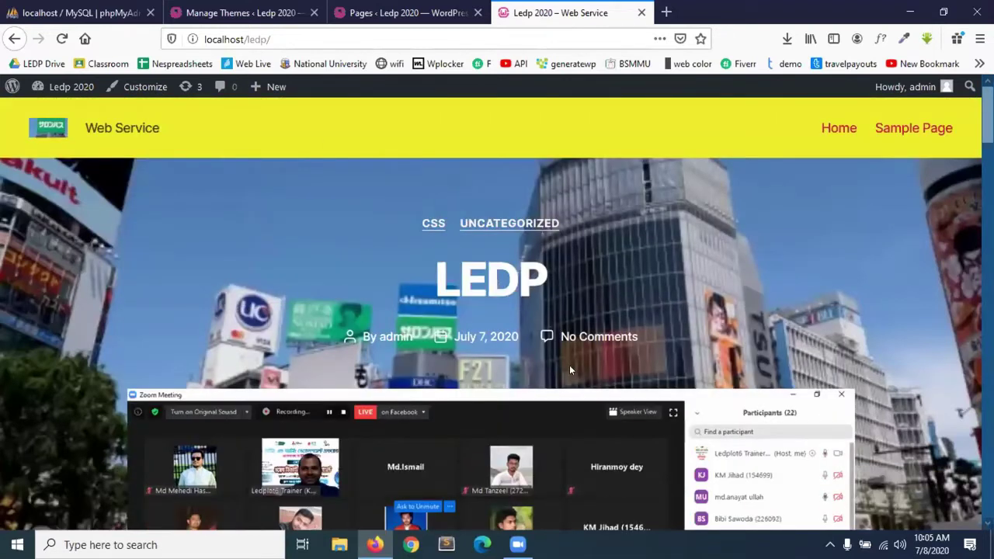
{"action": "left_click", "coordinate": [412, 10]}
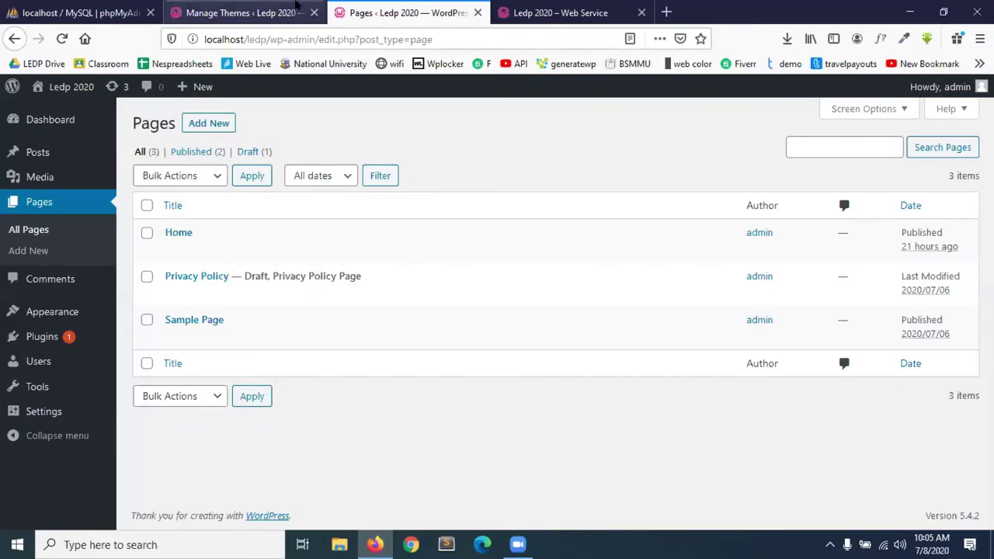
Live-preview the site in Twenty Seventeen and scroll through its header, posts and widgets.
{"action": "left_click", "coordinate": [241, 12]}
{"action": "mouse_move", "coordinate": [576, 263]}
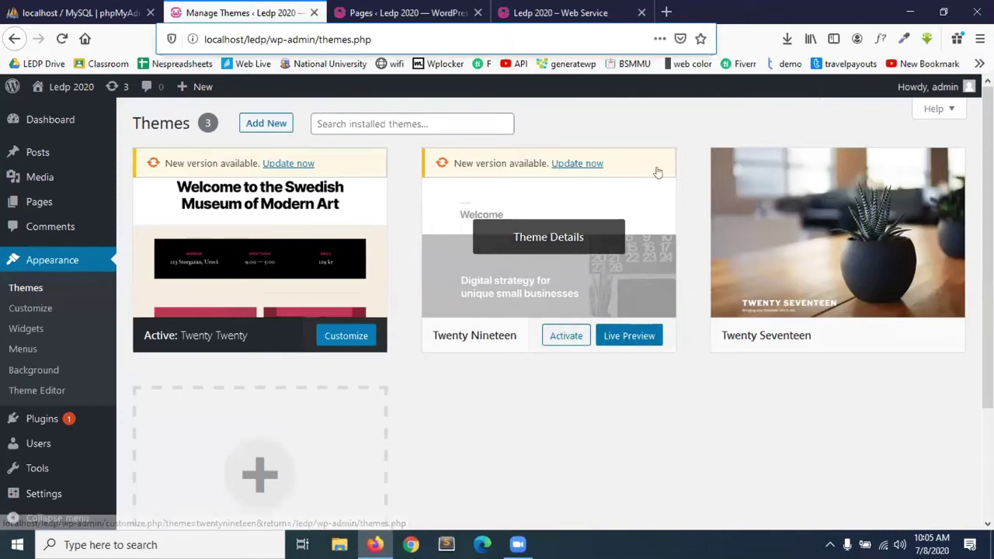
{"action": "mouse_move", "coordinate": [713, 278]}
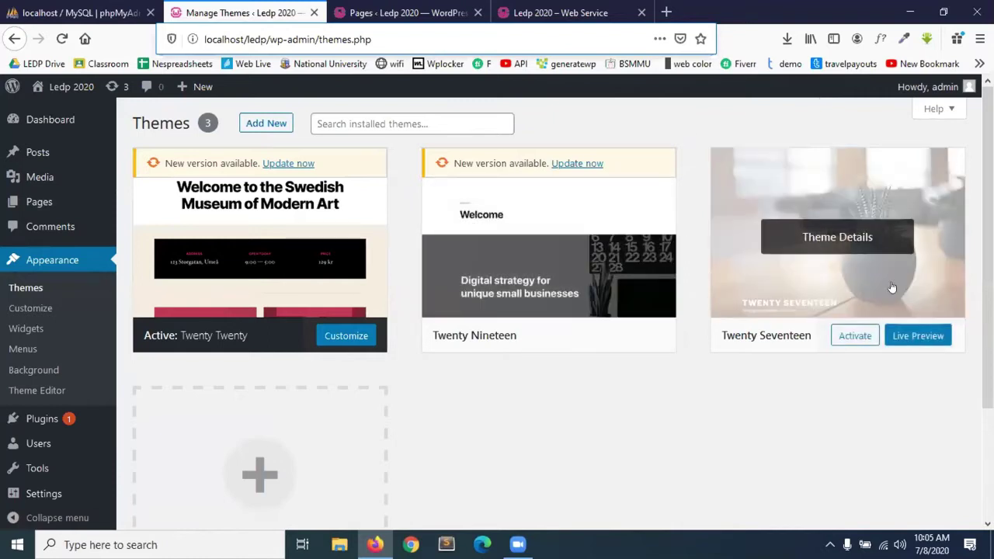
{"action": "left_click", "coordinate": [926, 336]}
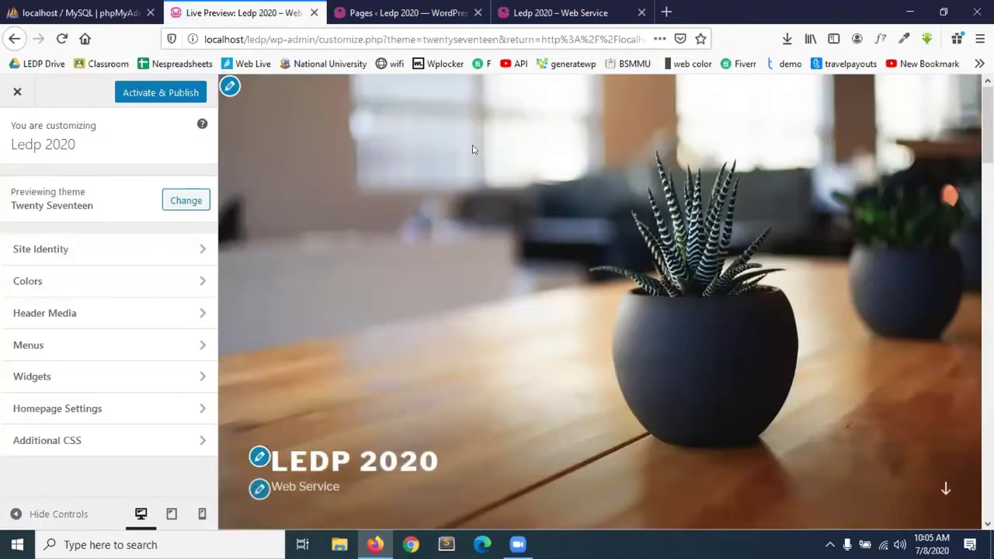
{"action": "scroll", "coordinate": [541, 318], "scroll_direction": "down", "scroll_amount": 3}
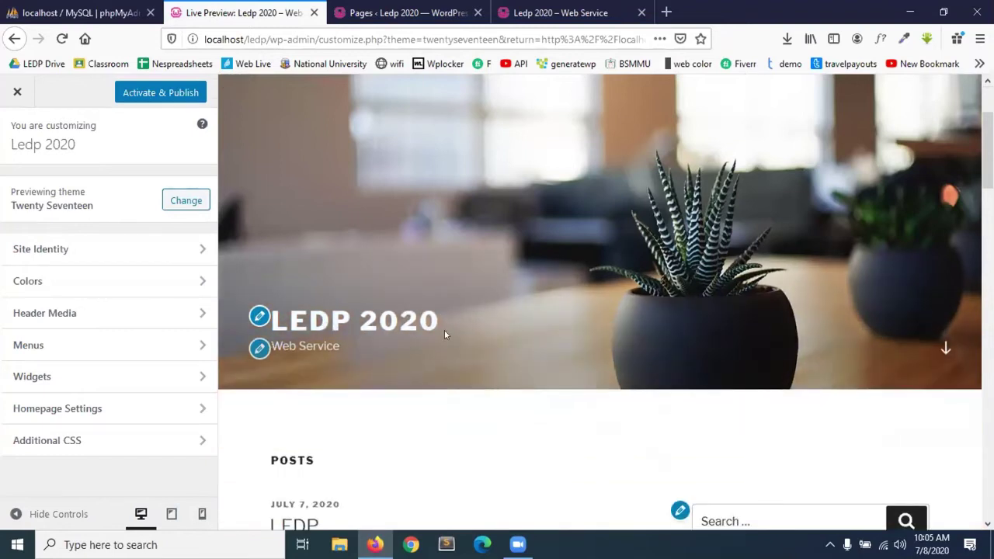
{"action": "scroll", "coordinate": [444, 331], "scroll_direction": "down", "scroll_amount": 6}
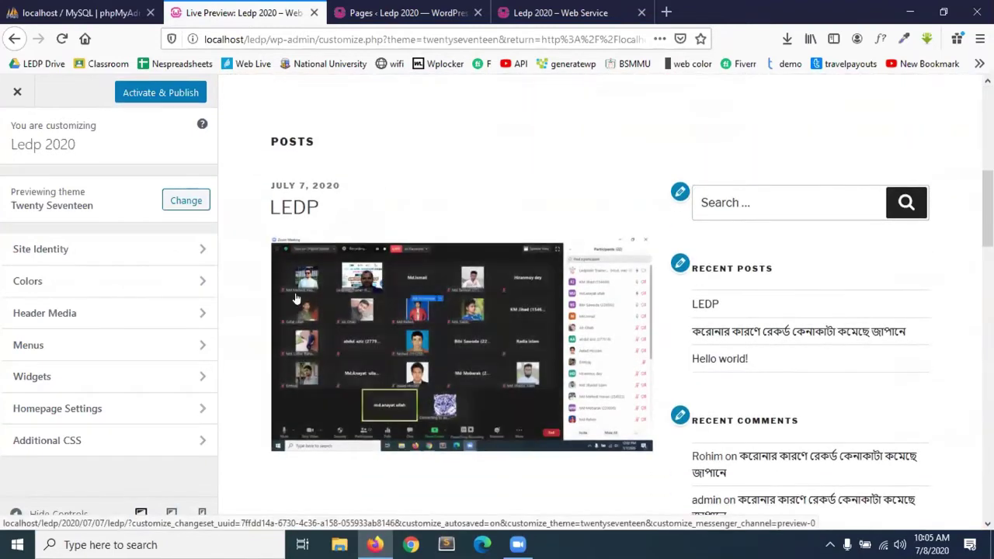
{"action": "scroll", "coordinate": [359, 360], "scroll_direction": "down", "scroll_amount": 7}
{"action": "scroll", "coordinate": [433, 367], "scroll_direction": "down", "scroll_amount": 8}
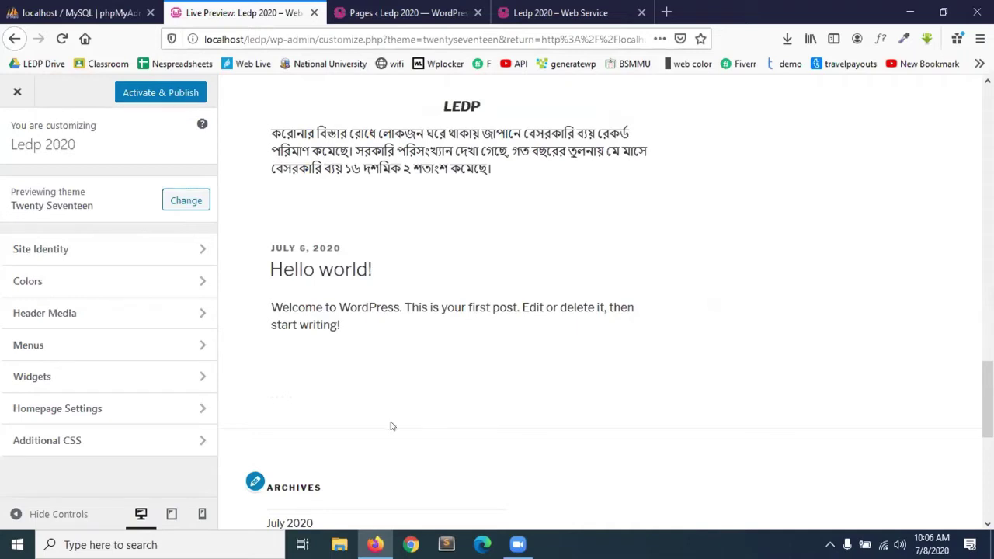
{"action": "scroll", "coordinate": [392, 425], "scroll_direction": "down", "scroll_amount": 5}
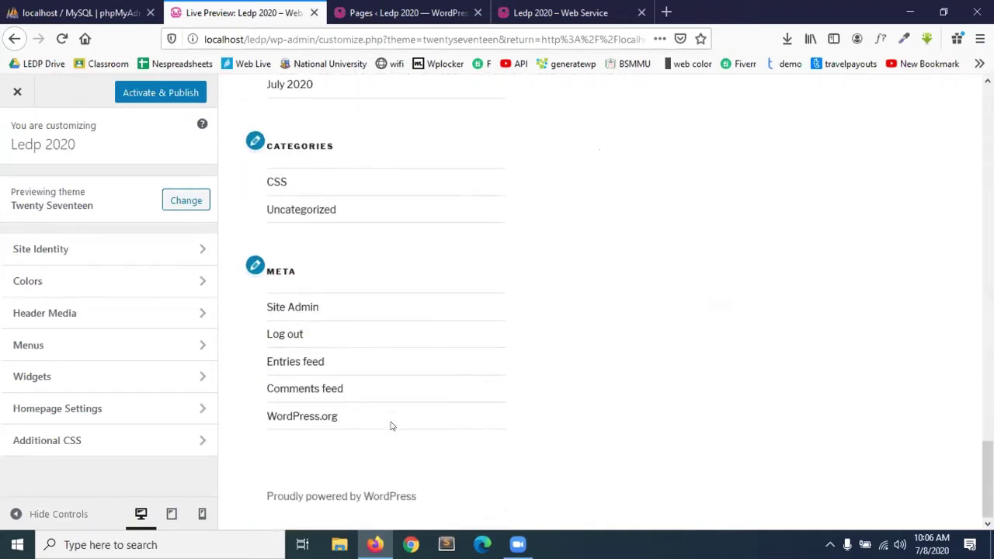
{"action": "scroll", "coordinate": [392, 426], "scroll_direction": "up", "scroll_amount": 15}
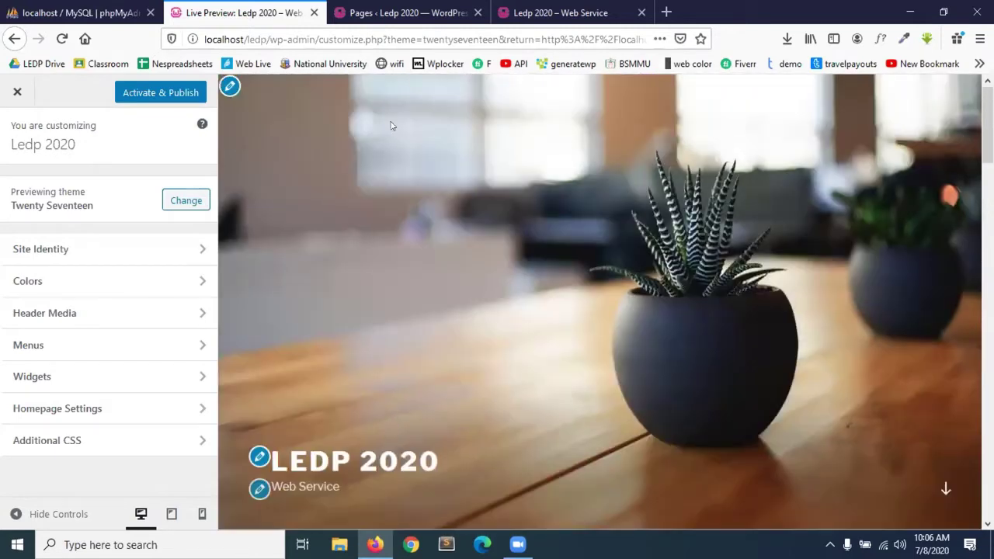
{"action": "scroll", "coordinate": [434, 320], "scroll_direction": "down", "scroll_amount": 3}
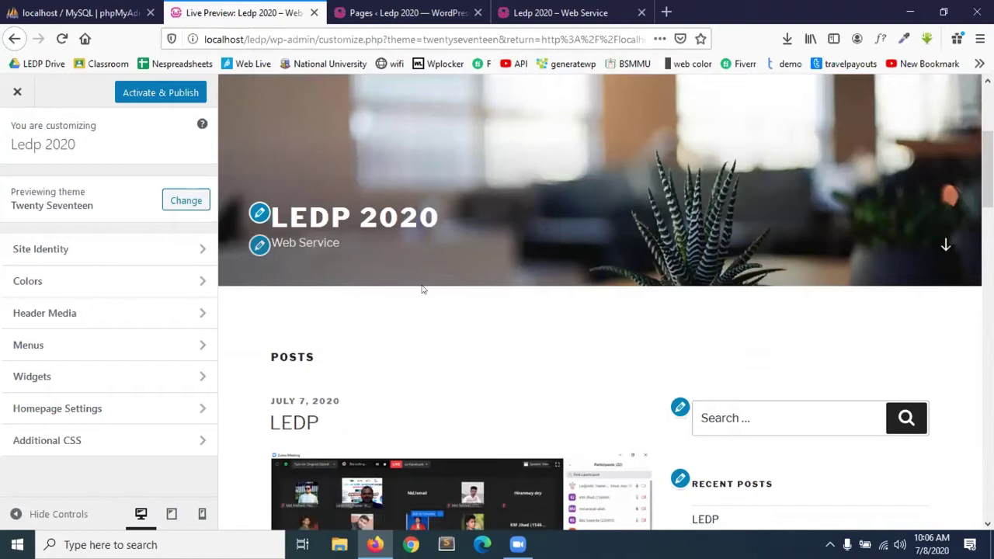
{"action": "scroll", "coordinate": [423, 289], "scroll_direction": "down", "scroll_amount": 15}
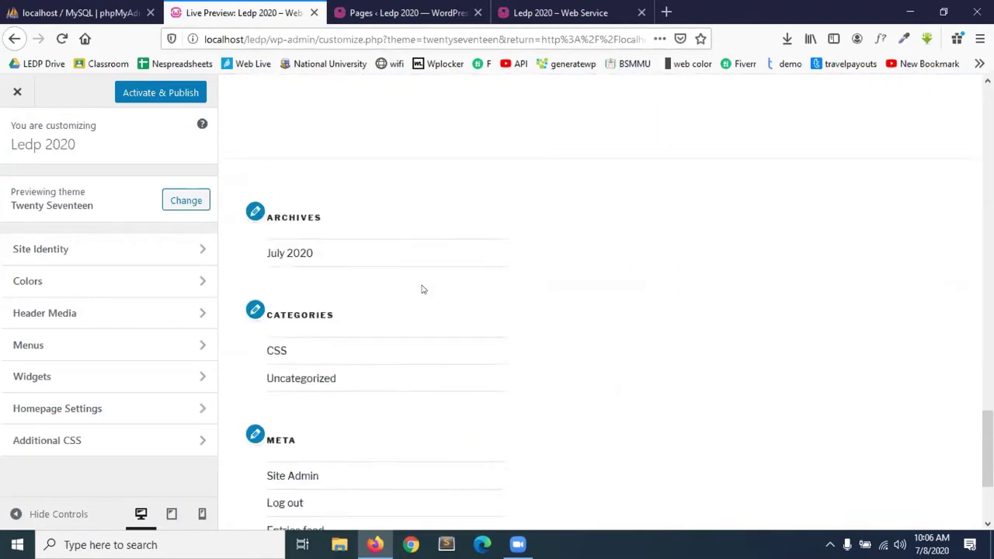
{"action": "scroll", "coordinate": [423, 289], "scroll_direction": "down", "scroll_amount": 3}
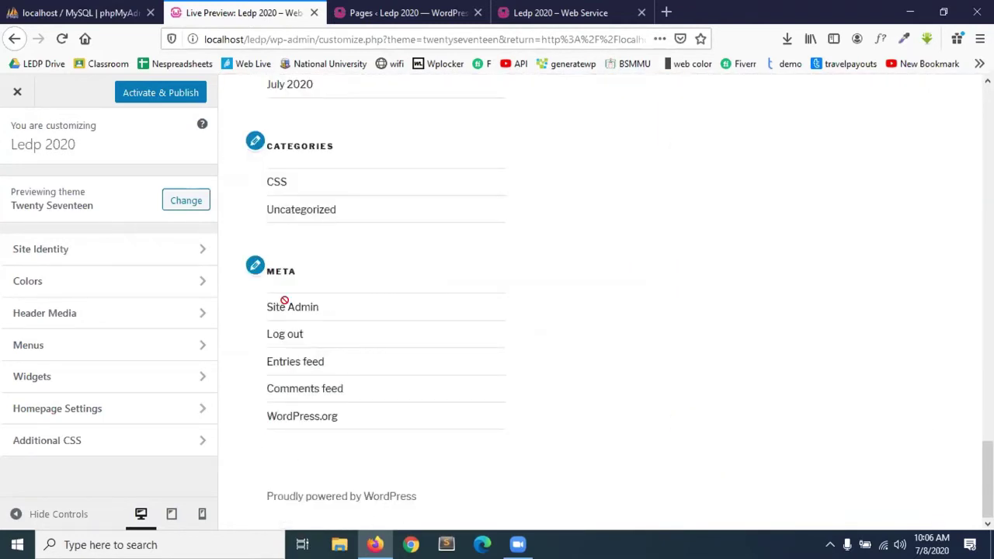
{"action": "scroll", "coordinate": [289, 272], "scroll_direction": "up", "scroll_amount": 18}
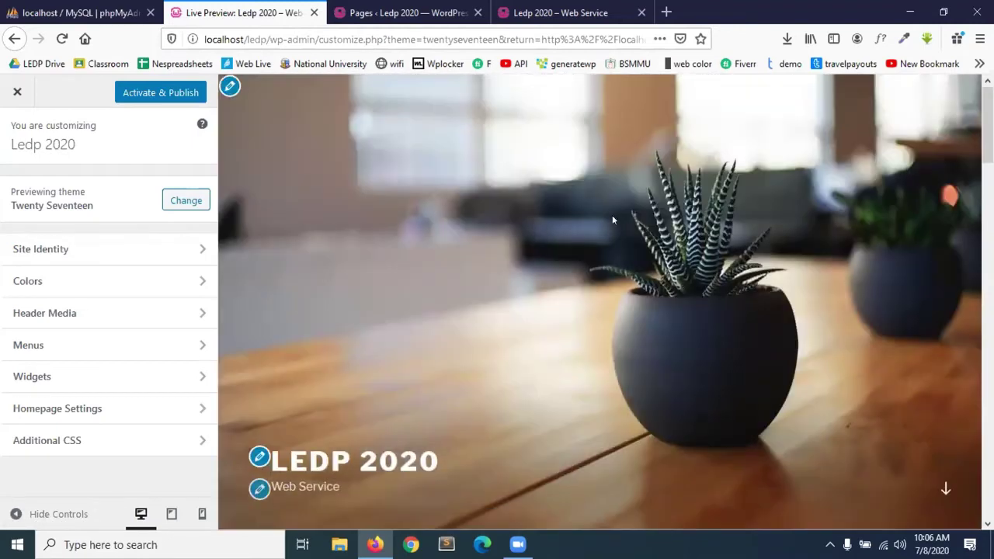
{"action": "scroll", "coordinate": [490, 271], "scroll_direction": "down", "scroll_amount": 2}
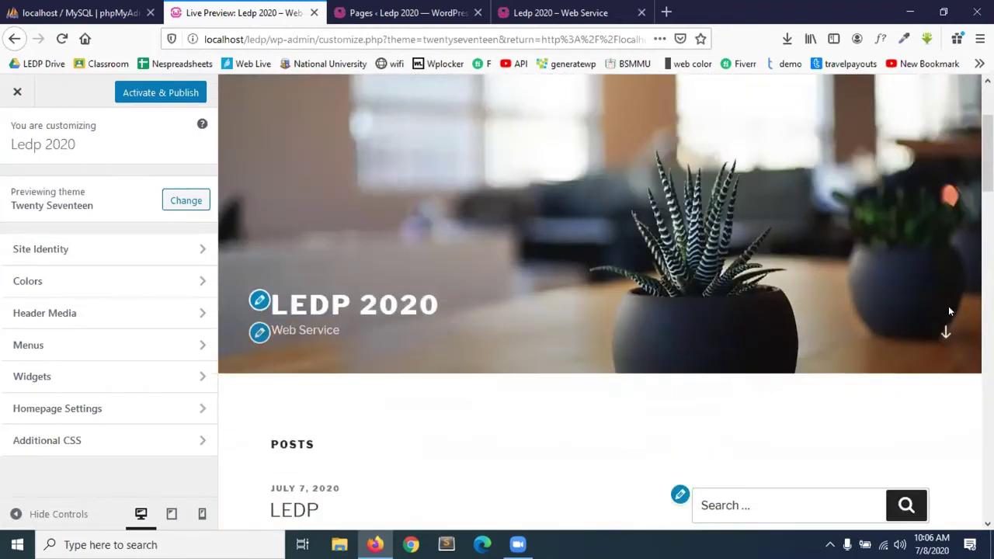
{"action": "scroll", "coordinate": [942, 333], "scroll_direction": "down", "scroll_amount": 5}
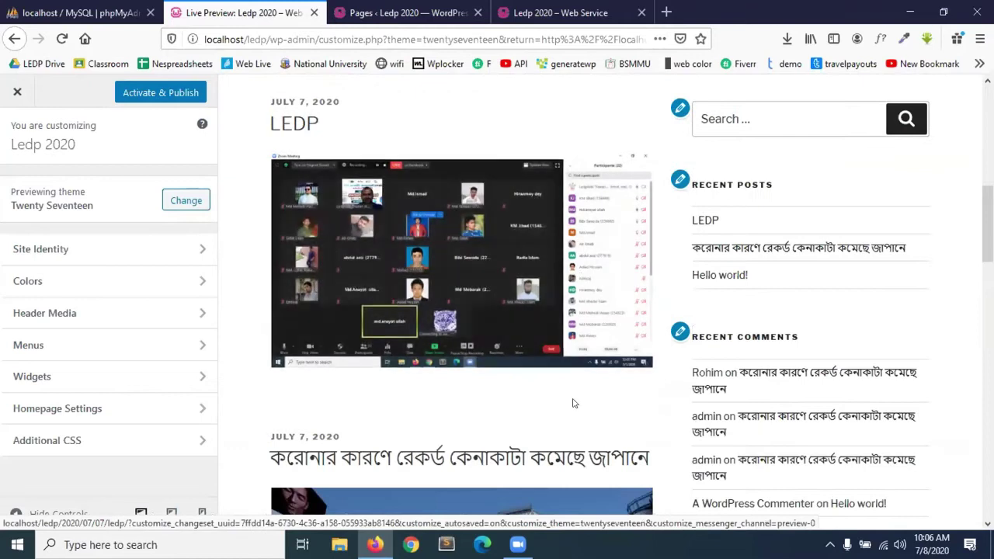
{"action": "scroll", "coordinate": [574, 403], "scroll_direction": "up", "scroll_amount": 6}
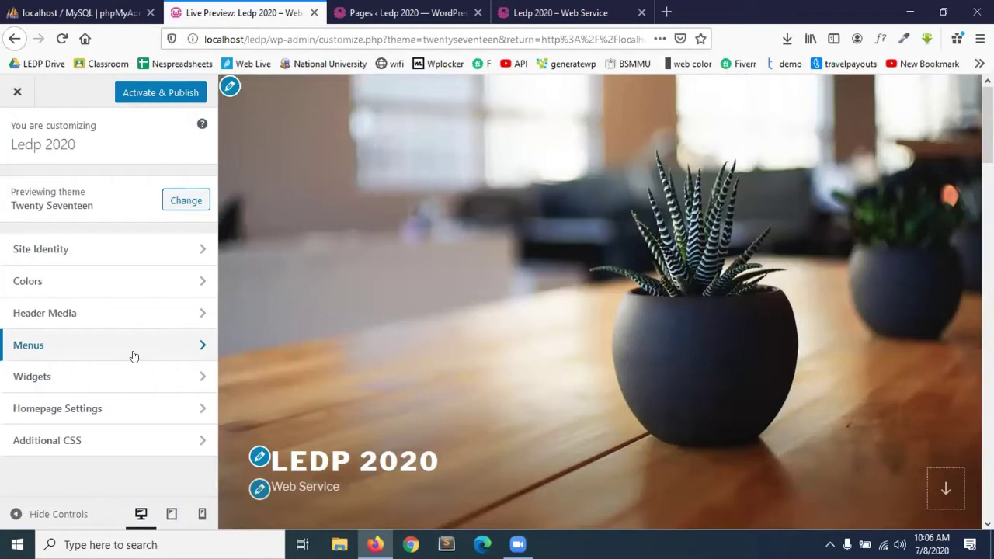
Close the Twenty Seventeen preview, live-preview Twenty Nineteen, scroll through it, then go back to Themes.
{"action": "left_click", "coordinate": [14, 92]}
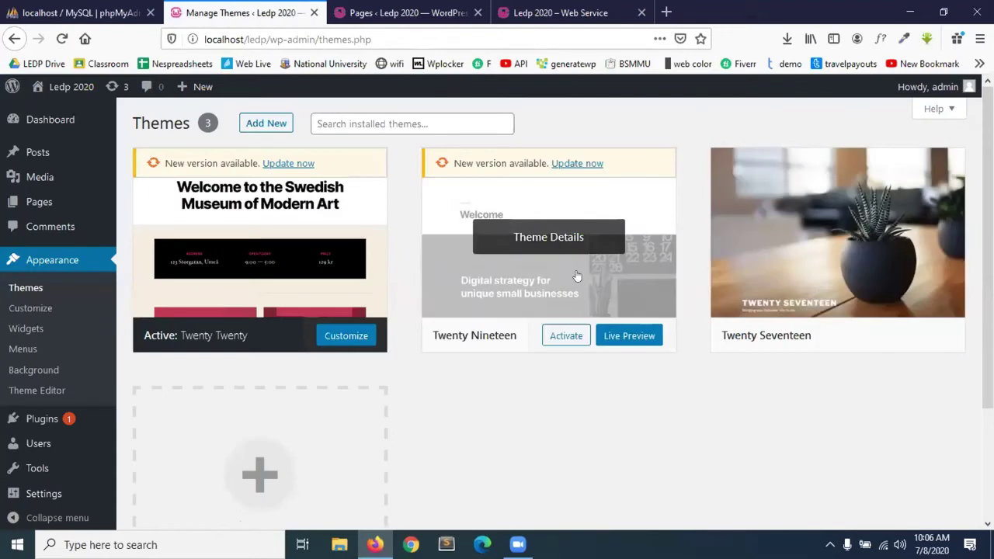
{"action": "left_click", "coordinate": [634, 338]}
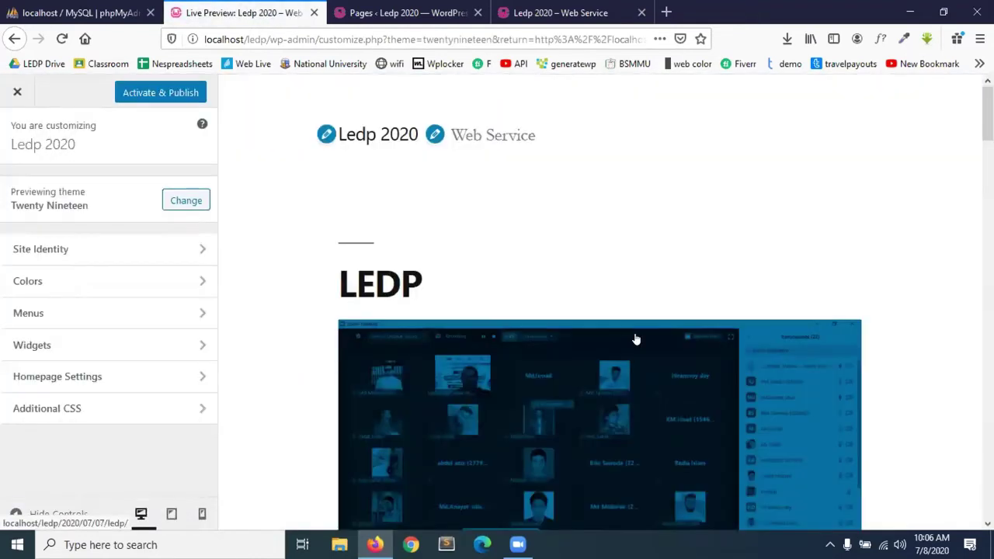
{"action": "scroll", "coordinate": [406, 266], "scroll_direction": "down", "scroll_amount": 2}
{"action": "scroll", "coordinate": [406, 267], "scroll_direction": "down", "scroll_amount": 4}
{"action": "scroll", "coordinate": [589, 390], "scroll_direction": "down", "scroll_amount": 6}
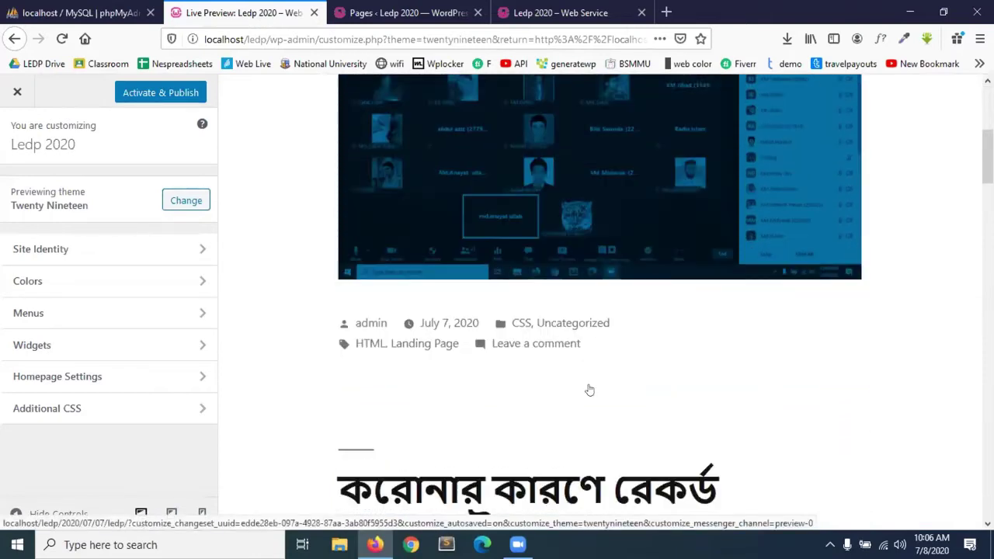
{"action": "scroll", "coordinate": [590, 390], "scroll_direction": "down", "scroll_amount": 5}
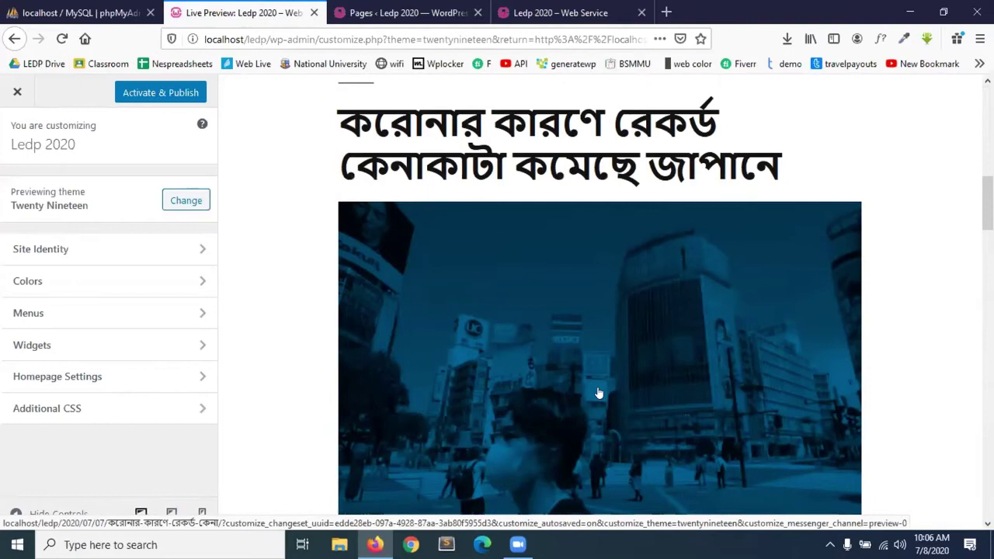
{"action": "scroll", "coordinate": [598, 393], "scroll_direction": "down", "scroll_amount": 15}
{"action": "scroll", "coordinate": [598, 393], "scroll_direction": "down", "scroll_amount": 20}
{"action": "scroll", "coordinate": [598, 392], "scroll_direction": "down", "scroll_amount": 5}
{"action": "scroll", "coordinate": [598, 392], "scroll_direction": "up", "scroll_amount": 20}
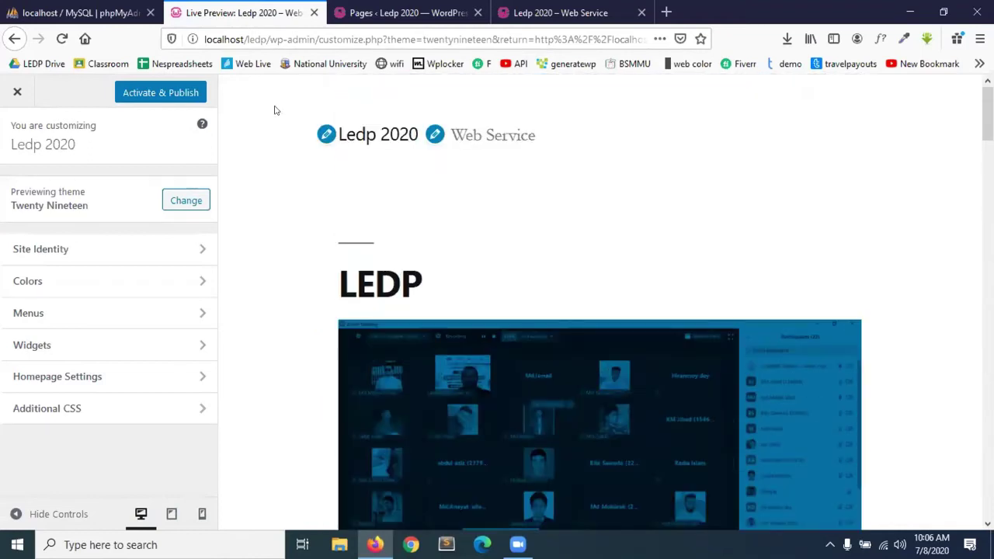
{"action": "left_click", "coordinate": [14, 39]}
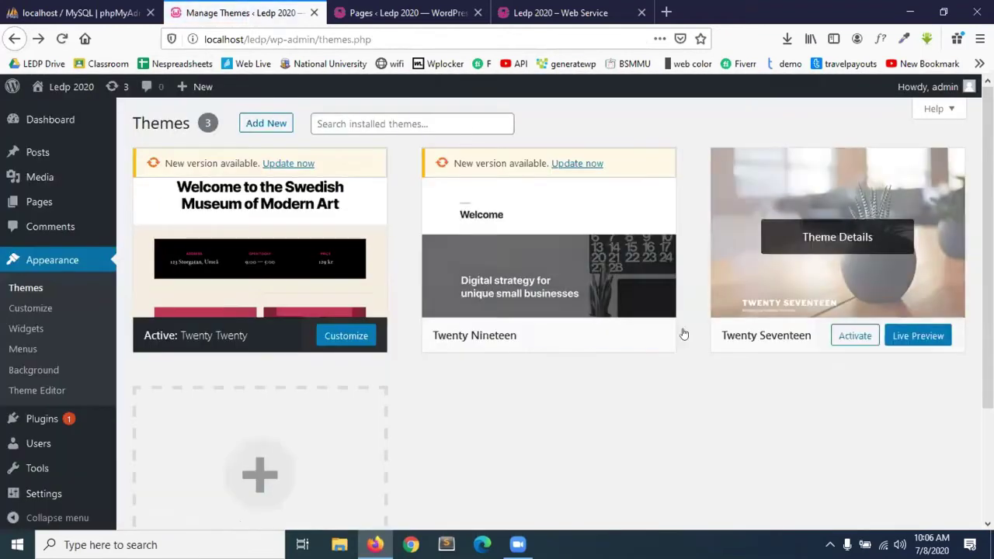
Activate Twenty Seventeen after toggling it with Twenty Twenty, then switch to the live site tab.
{"action": "left_click", "coordinate": [859, 341]}
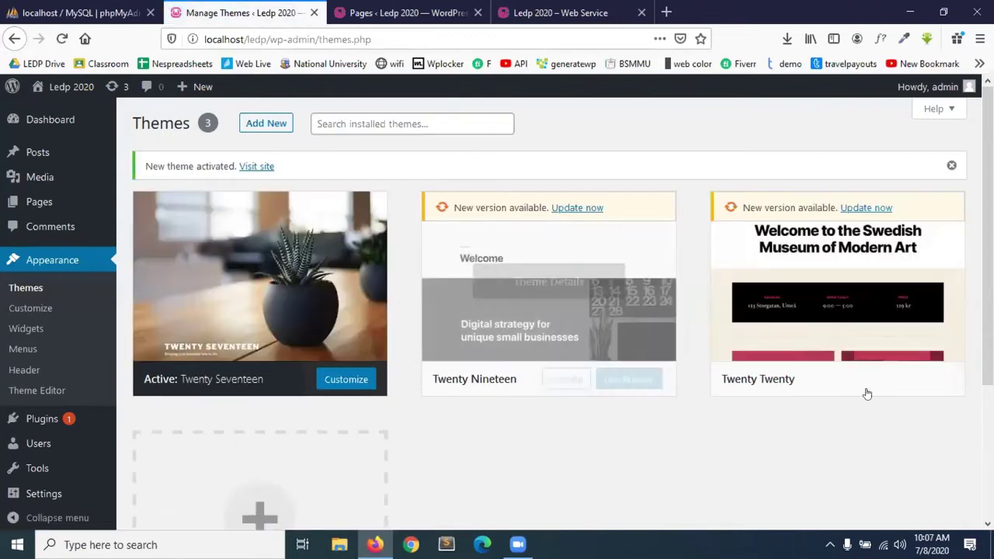
{"action": "left_click", "coordinate": [855, 379]}
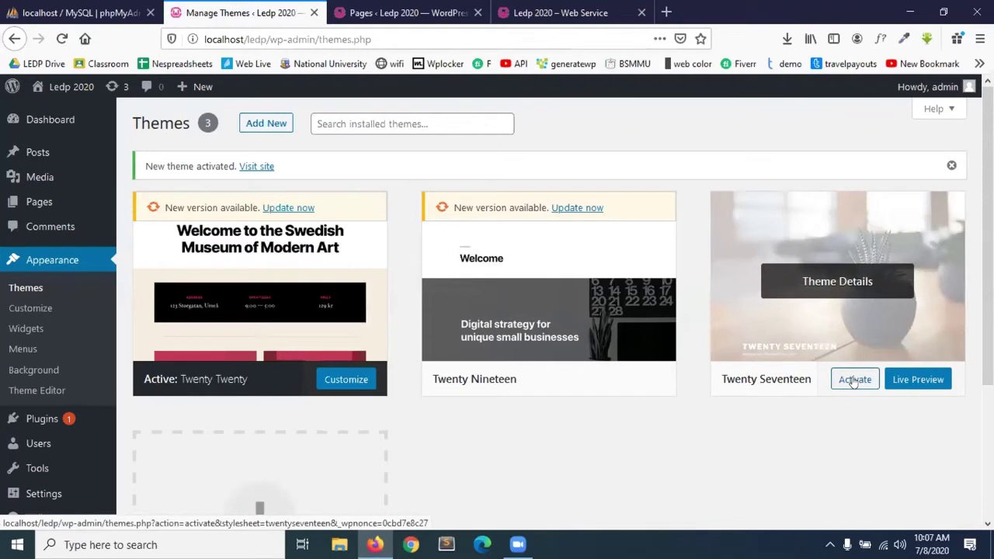
{"action": "left_click", "coordinate": [855, 380]}
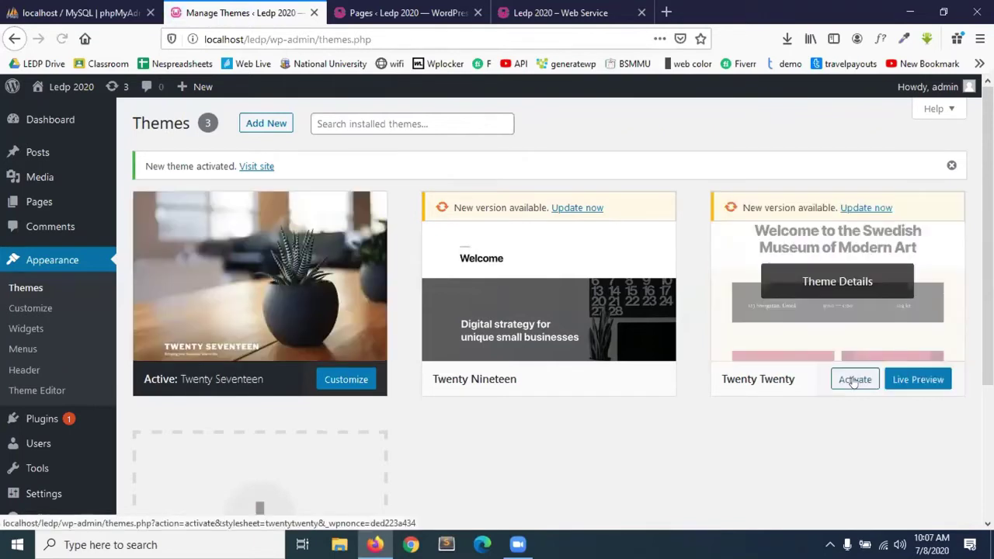
{"action": "left_click", "coordinate": [854, 380]}
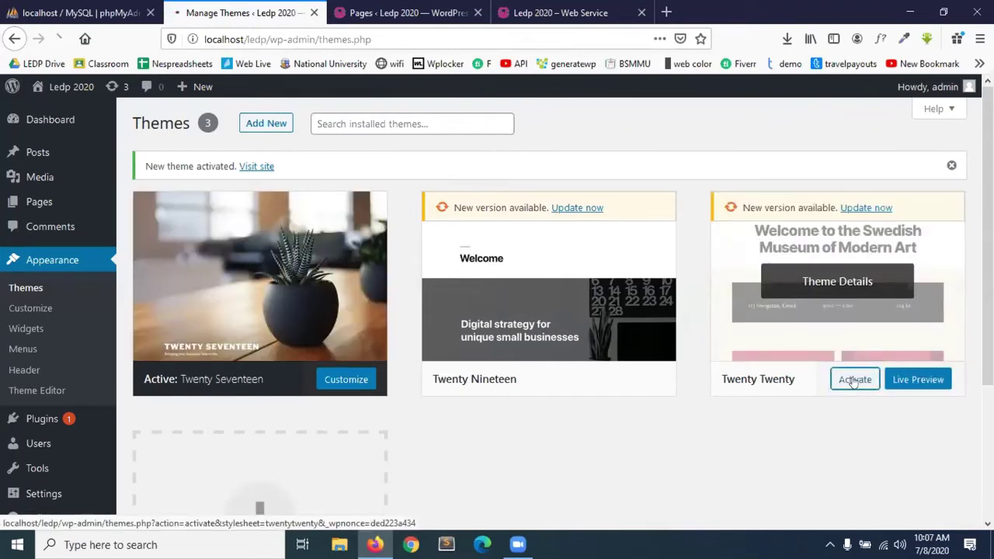
{"action": "left_click", "coordinate": [855, 380]}
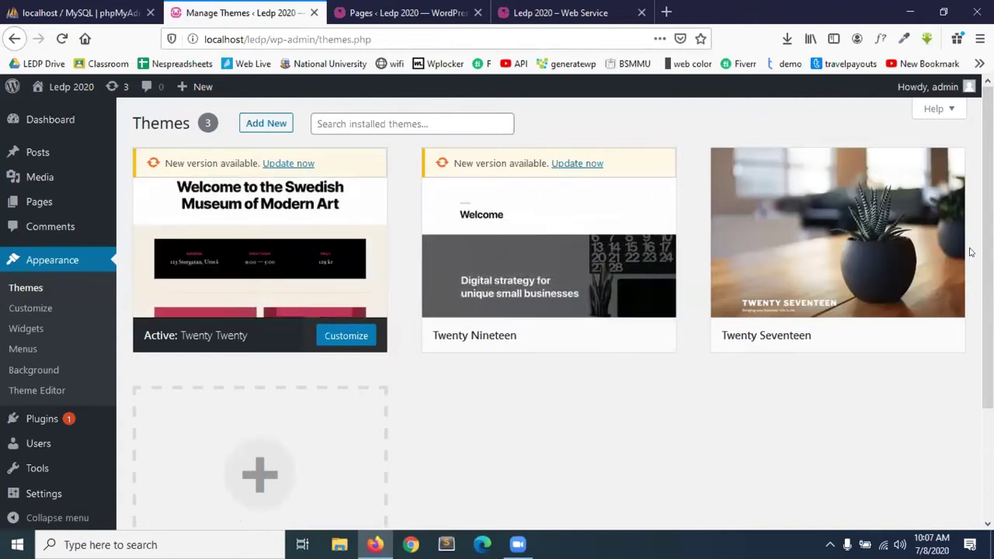
{"action": "left_click", "coordinate": [856, 335]}
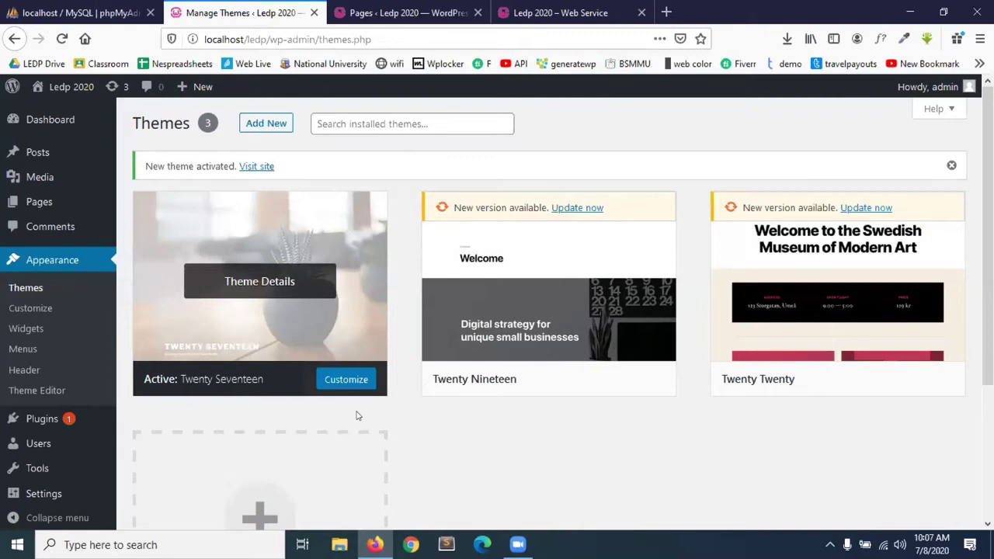
{"action": "scroll", "coordinate": [251, 283], "scroll_direction": "down", "scroll_amount": 1}
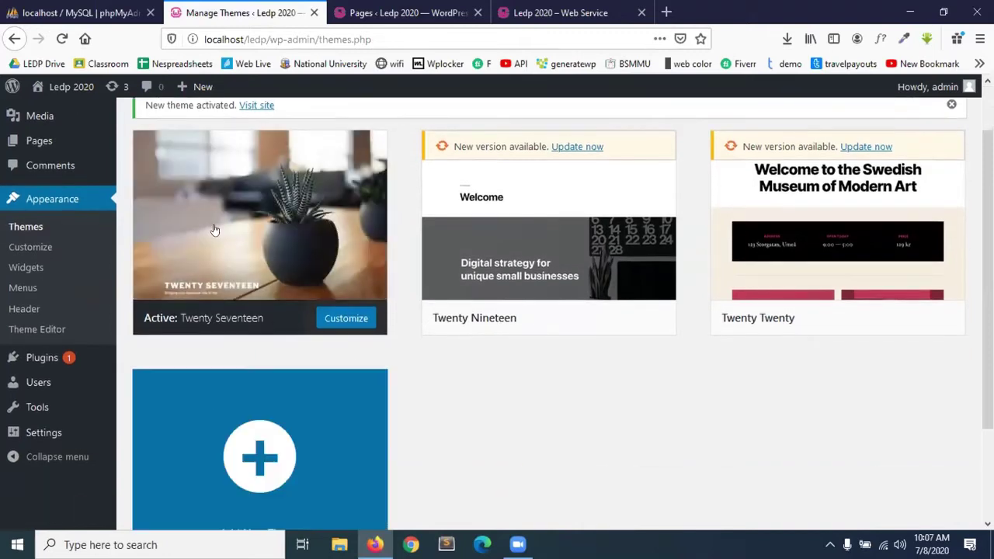
{"action": "scroll", "coordinate": [299, 266], "scroll_direction": "up", "scroll_amount": 1}
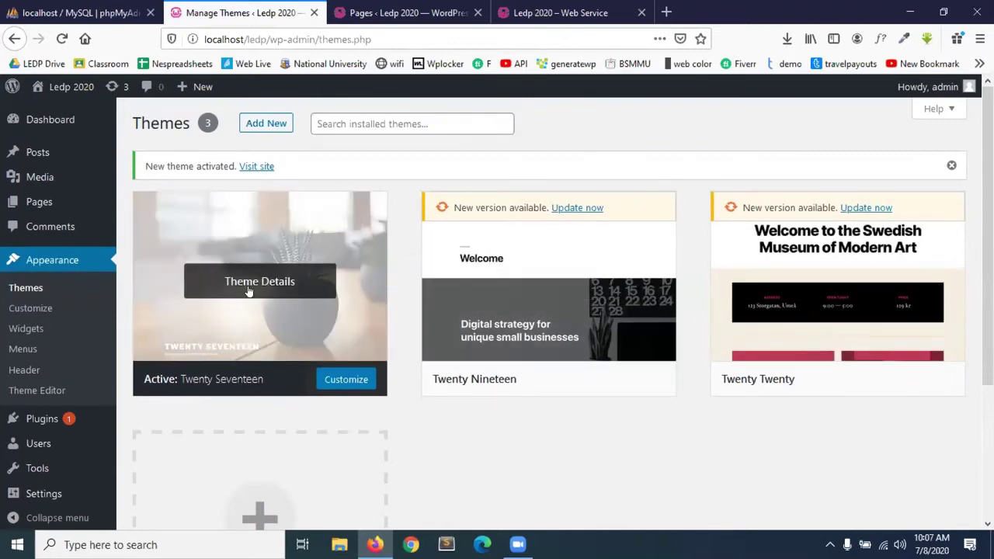
{"action": "left_click", "coordinate": [559, 13]}
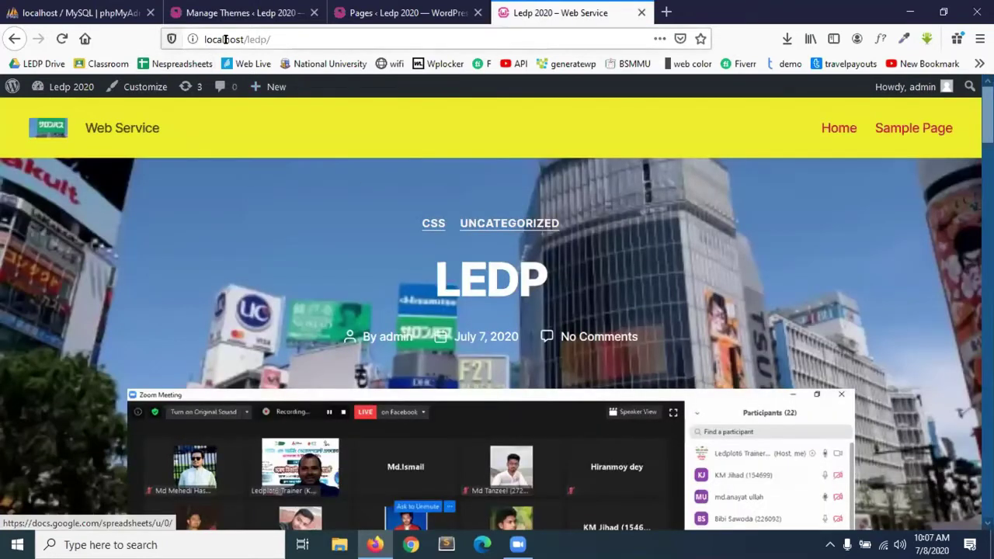
Reload the front page and scroll through it in the Twenty Seventeen design.
{"action": "left_click", "coordinate": [226, 39]}
{"action": "left_click", "coordinate": [821, 238]}
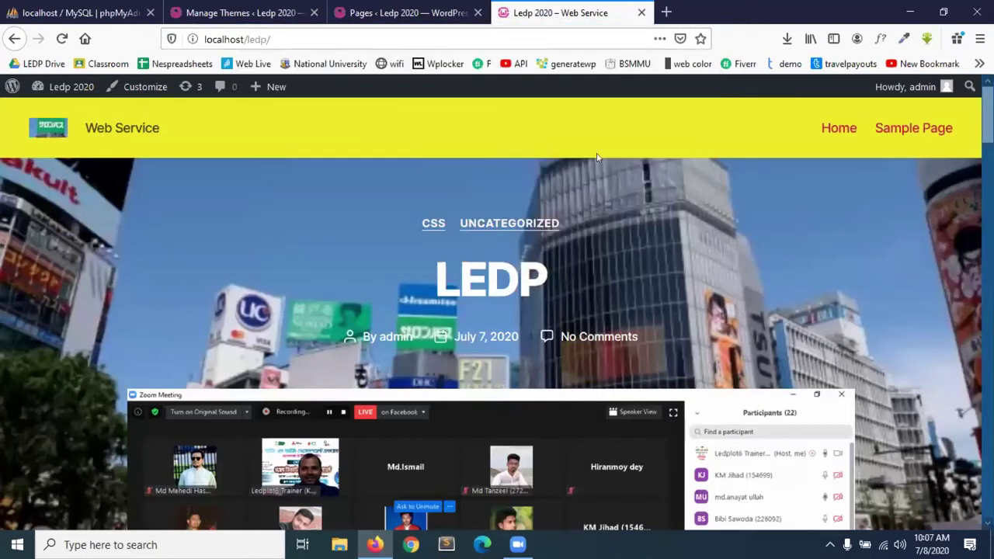
{"action": "left_click", "coordinate": [289, 35]}
{"action": "key", "text": "Return"}
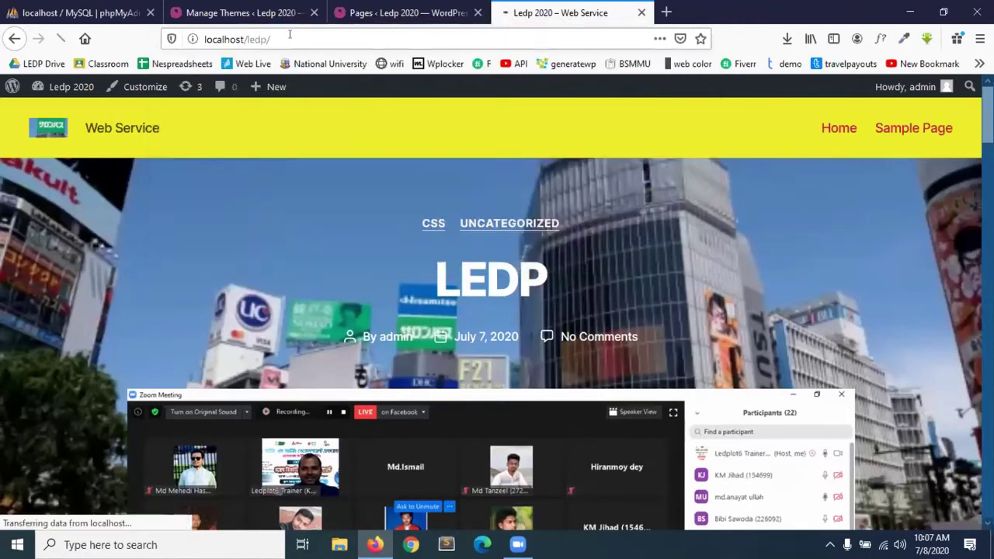
{"action": "scroll", "coordinate": [413, 331], "scroll_direction": "down", "scroll_amount": 10}
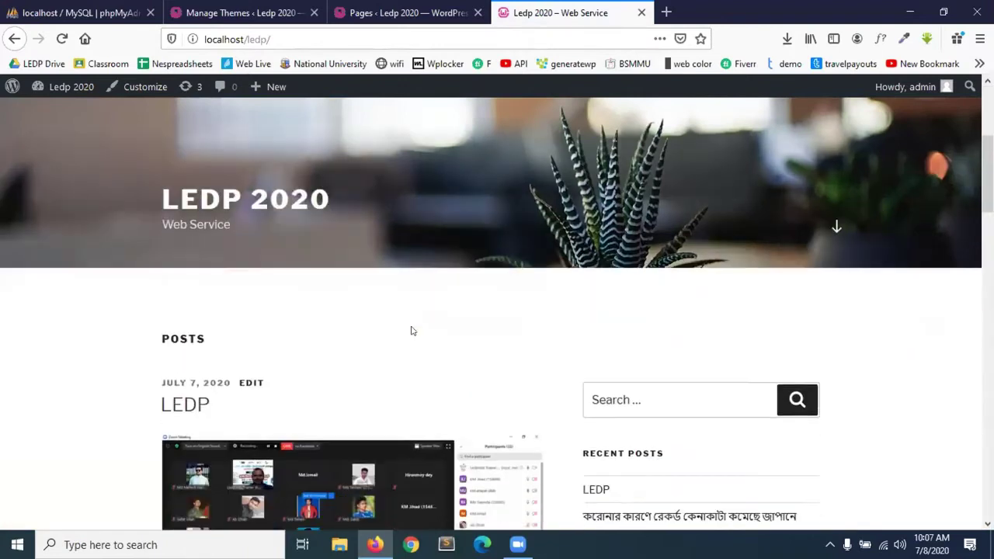
{"action": "scroll", "coordinate": [412, 331], "scroll_direction": "down", "scroll_amount": 15}
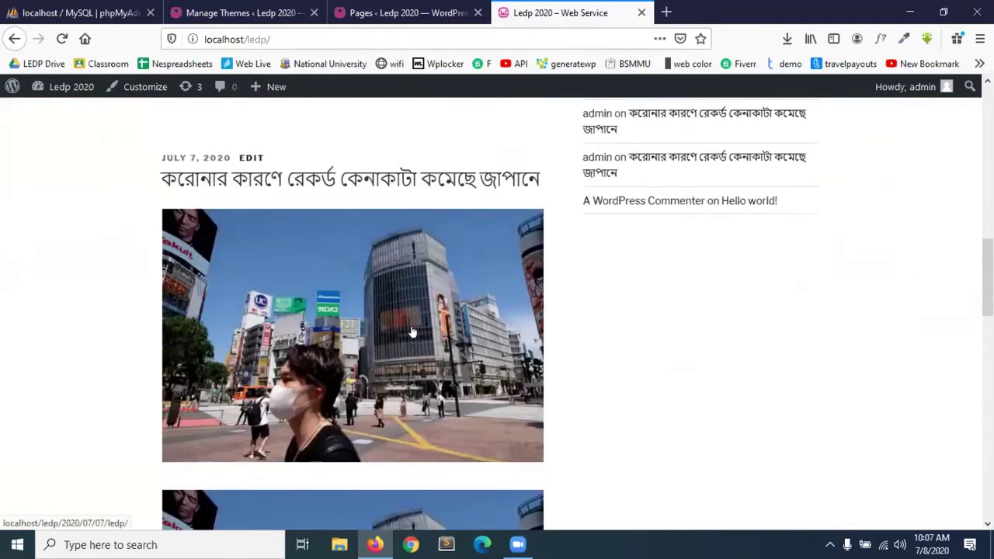
{"action": "scroll", "coordinate": [412, 331], "scroll_direction": "up", "scroll_amount": 20}
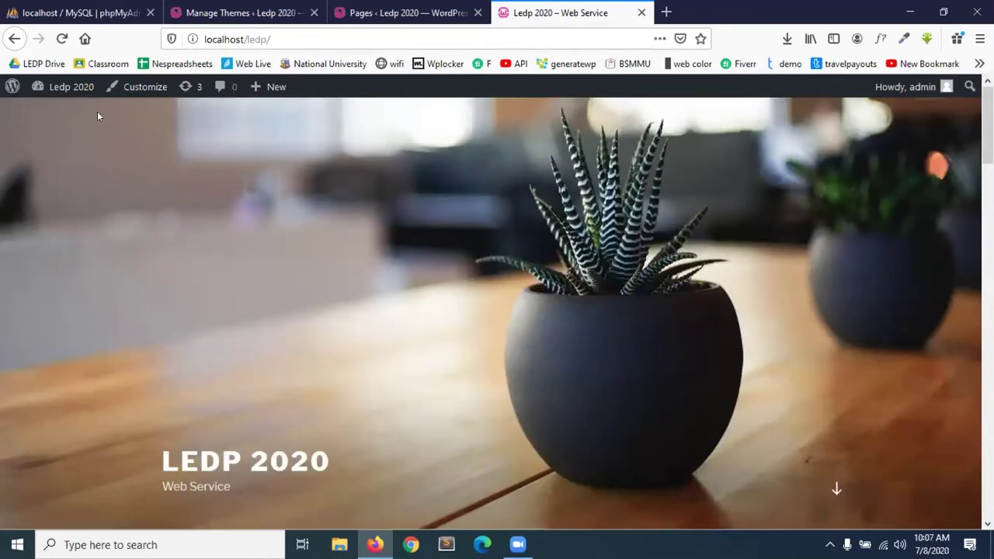
Return to the admin area and open Appearance > Customize.
{"action": "left_click", "coordinate": [5, 91]}
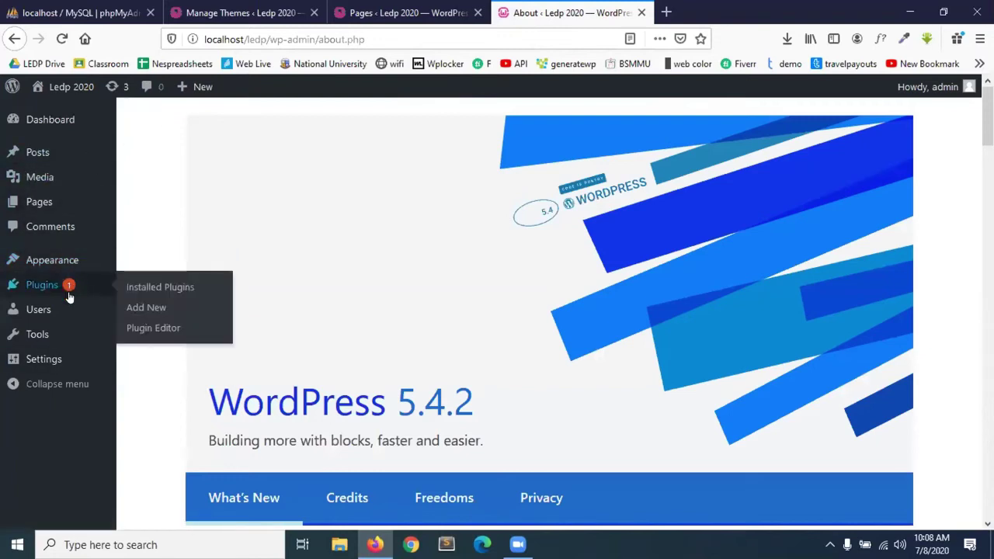
{"action": "mouse_move", "coordinate": [72, 309]}
{"action": "mouse_move", "coordinate": [64, 261]}
{"action": "left_click", "coordinate": [144, 283]}
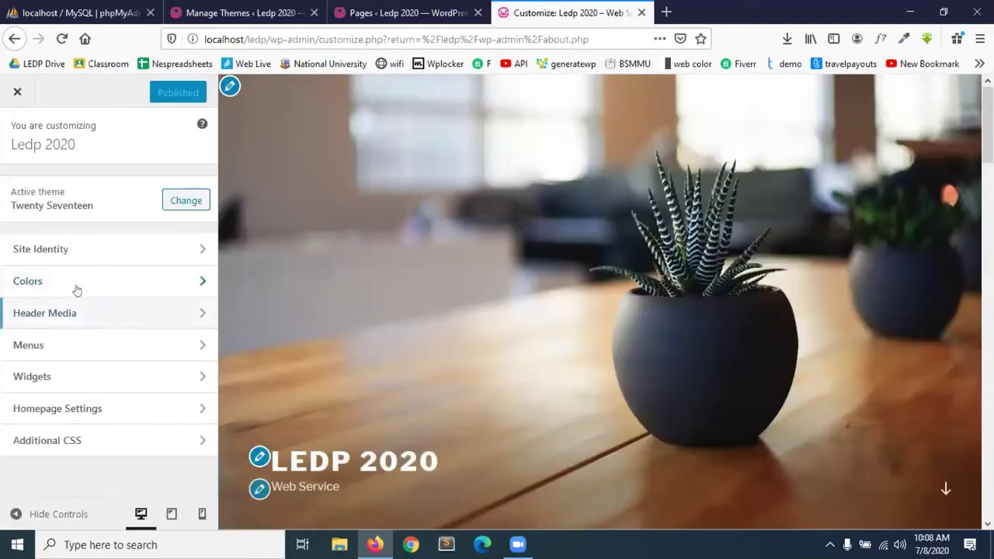
Create a new Main Menu assigned to the Top Menu location.
{"action": "left_click", "coordinate": [63, 348]}
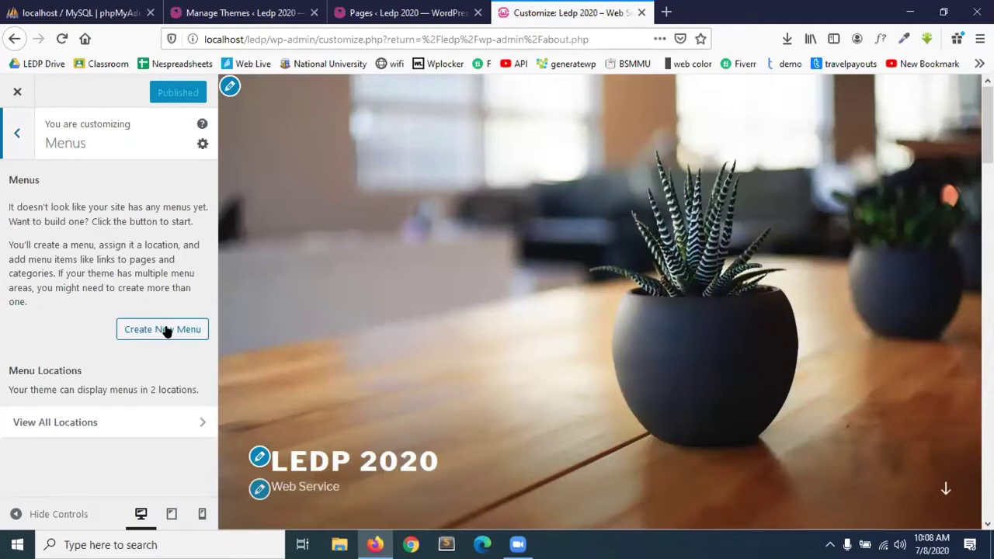
{"action": "left_click", "coordinate": [166, 330]}
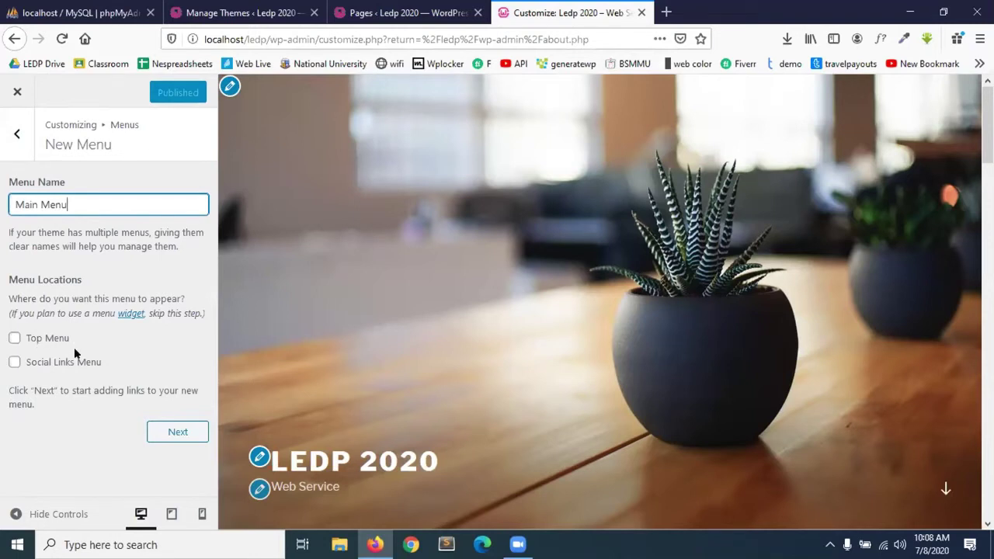
{"action": "left_click", "coordinate": [29, 338]}
{"action": "left_click", "coordinate": [181, 431]}
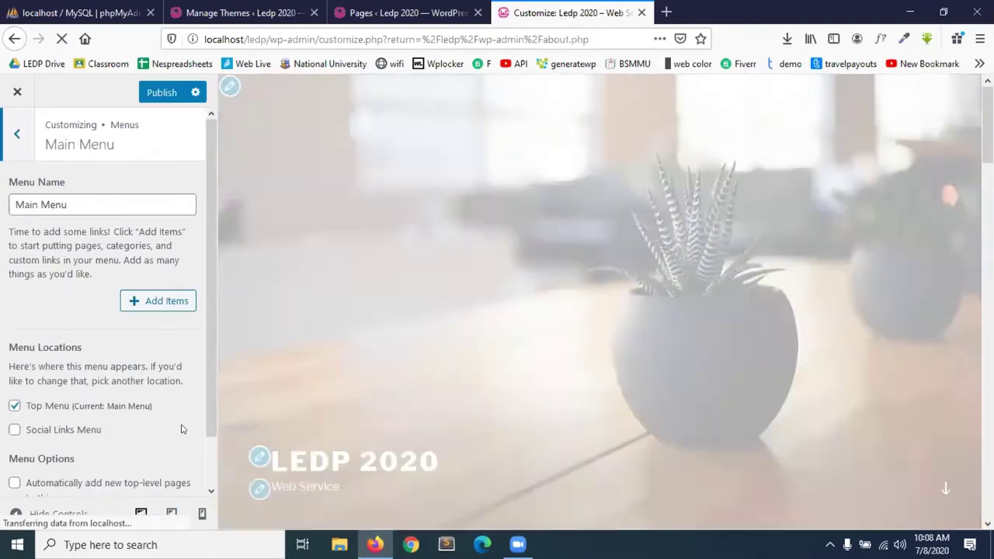
{"action": "scroll", "coordinate": [454, 413], "scroll_direction": "down", "scroll_amount": 3}
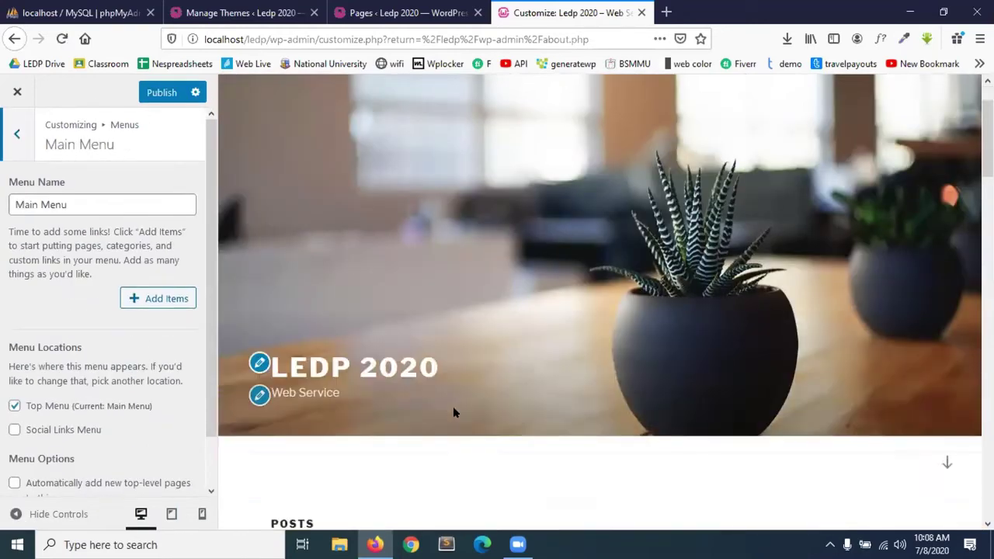
{"action": "scroll", "coordinate": [135, 427], "scroll_direction": "down", "scroll_amount": 1}
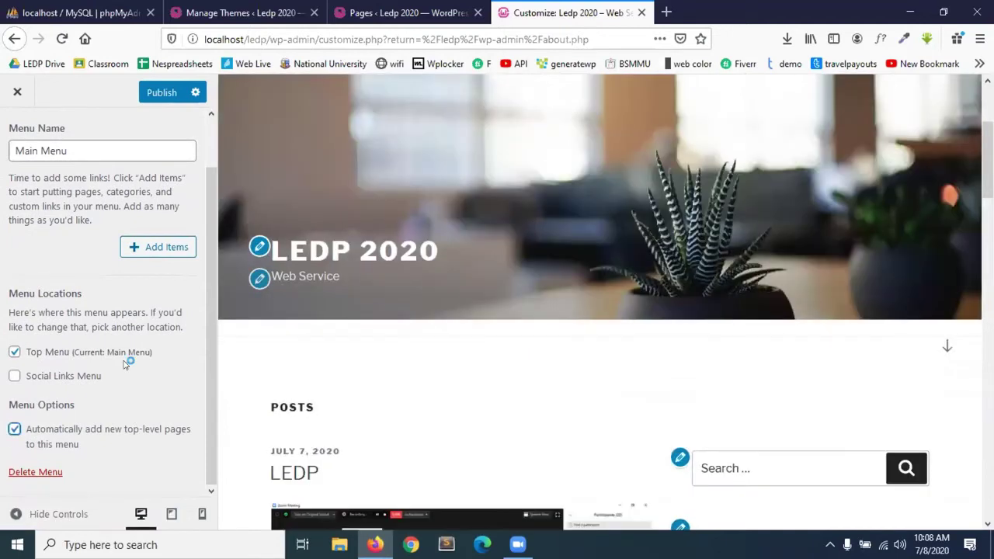
Add Home and Sample Page to the Main Menu, publish, and return to the top panel.
{"action": "left_click", "coordinate": [161, 249]}
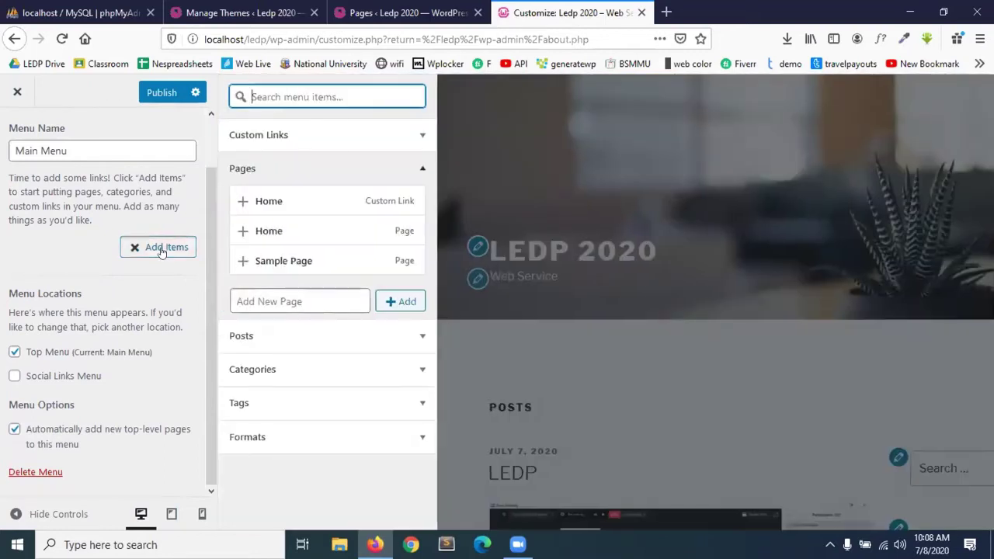
{"action": "left_click", "coordinate": [354, 199]}
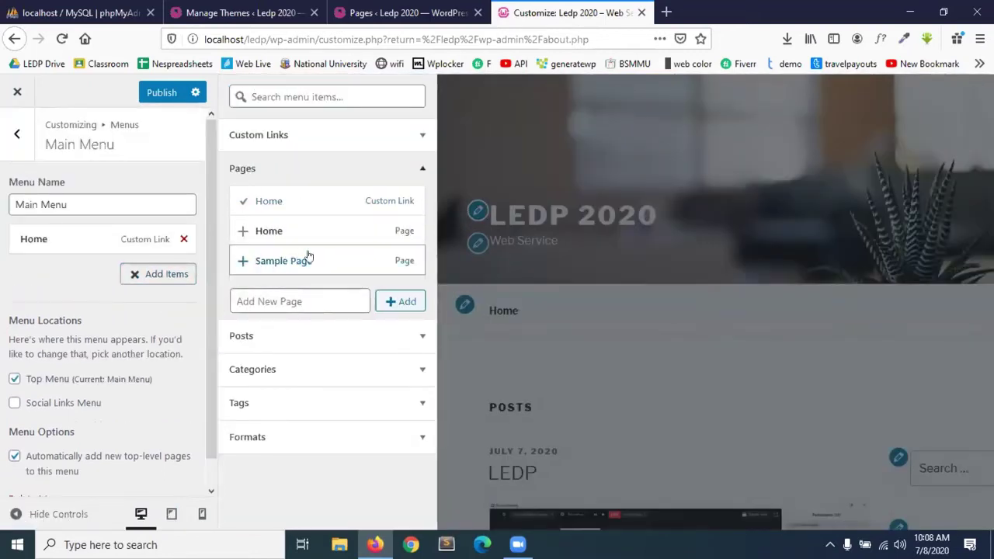
{"action": "left_click", "coordinate": [307, 256]}
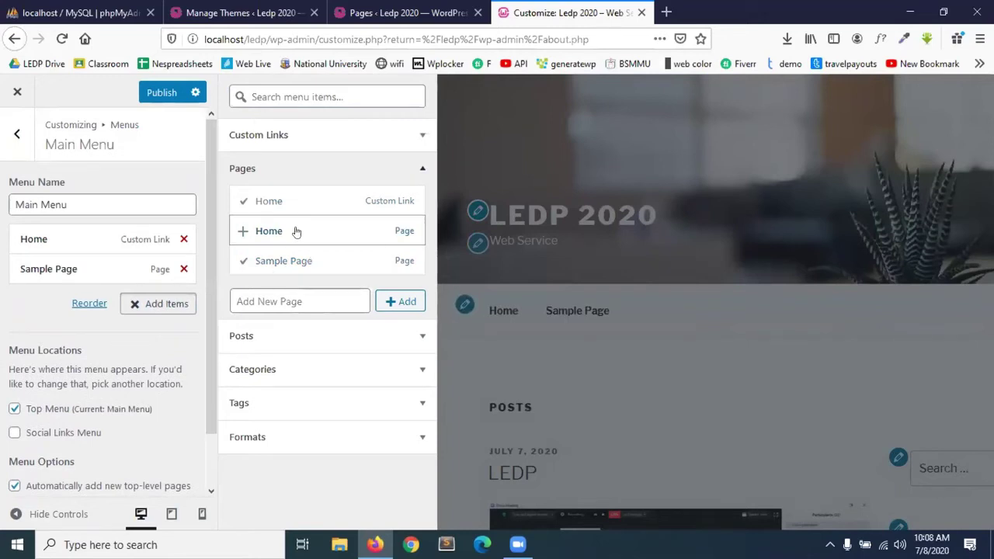
{"action": "left_click", "coordinate": [165, 95]}
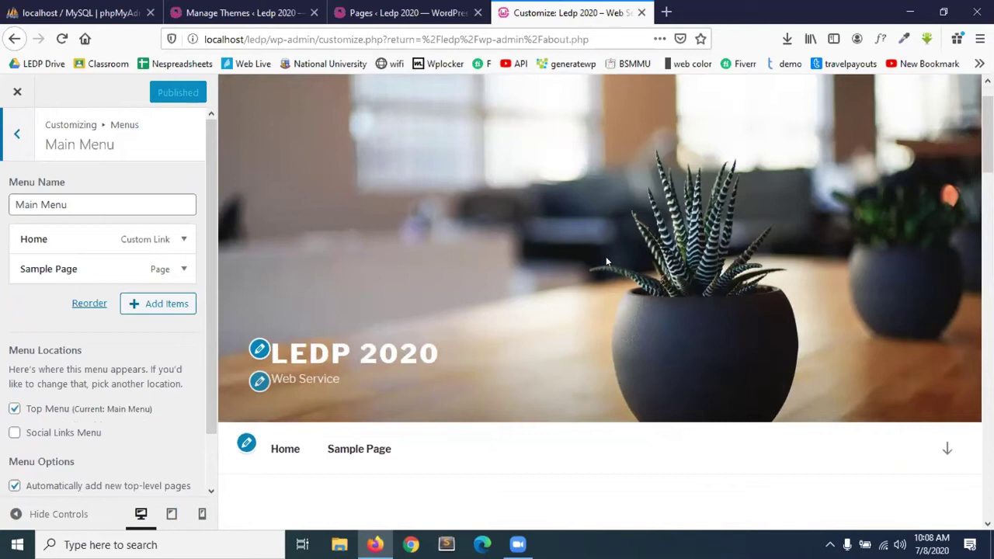
{"action": "scroll", "coordinate": [606, 261], "scroll_direction": "down", "scroll_amount": 3}
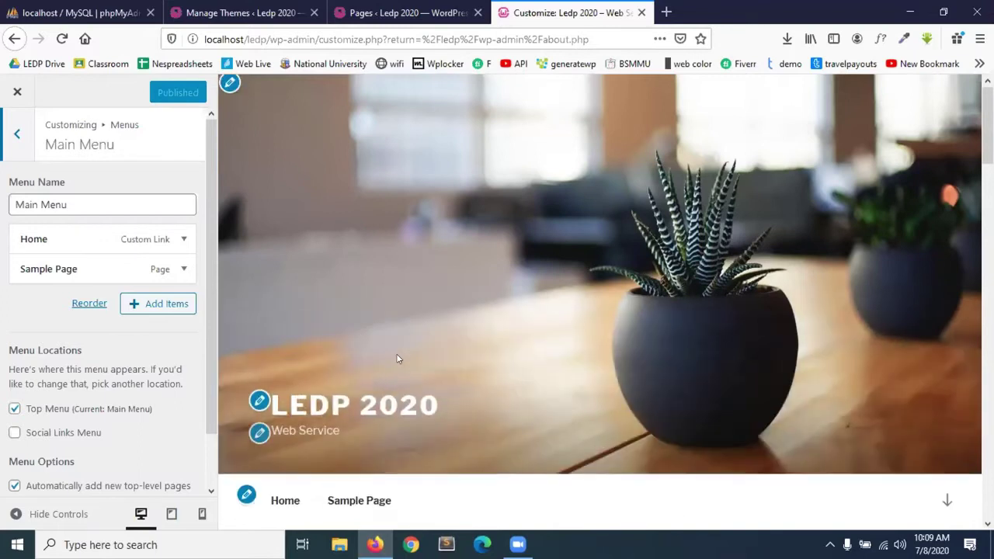
{"action": "scroll", "coordinate": [396, 356], "scroll_direction": "down", "scroll_amount": 5}
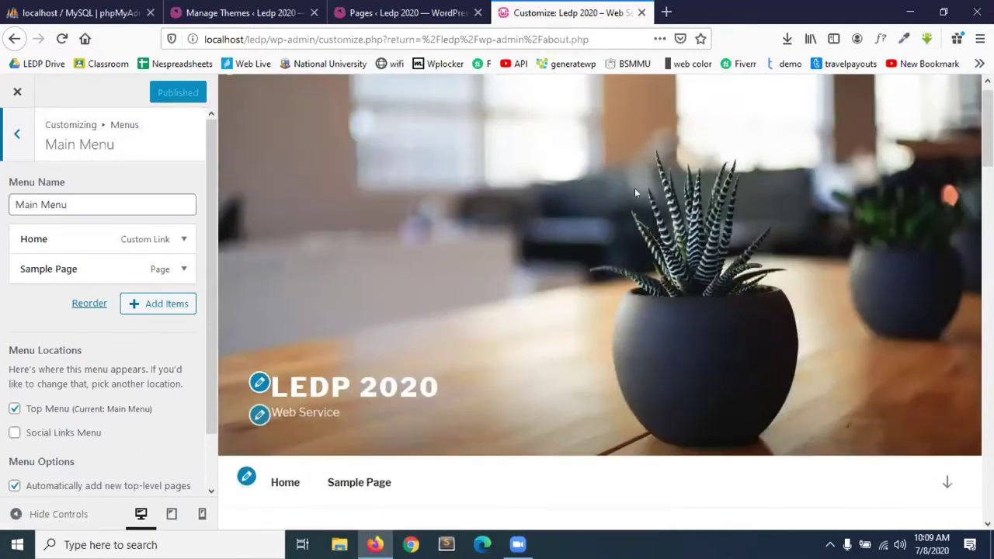
{"action": "left_click", "coordinate": [25, 145]}
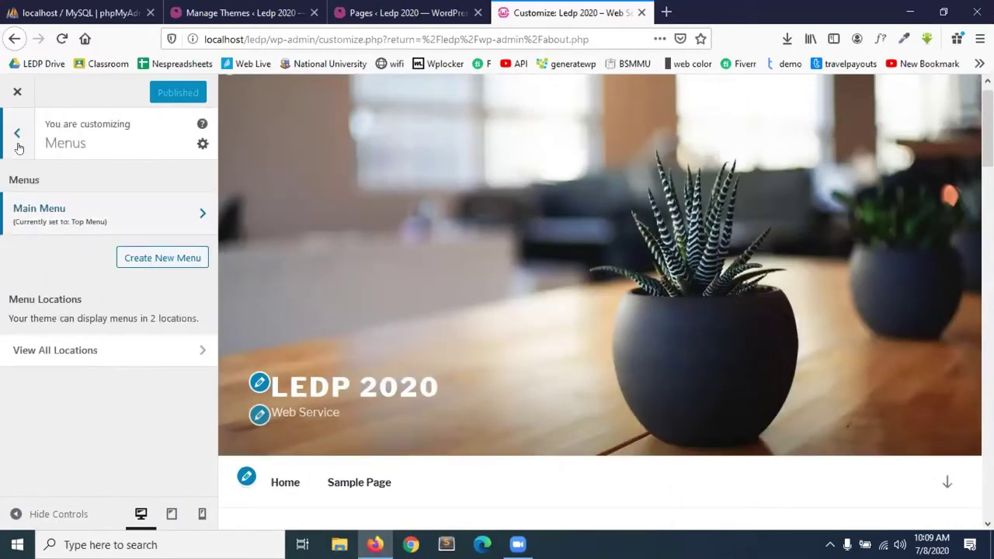
{"action": "left_click", "coordinate": [18, 148]}
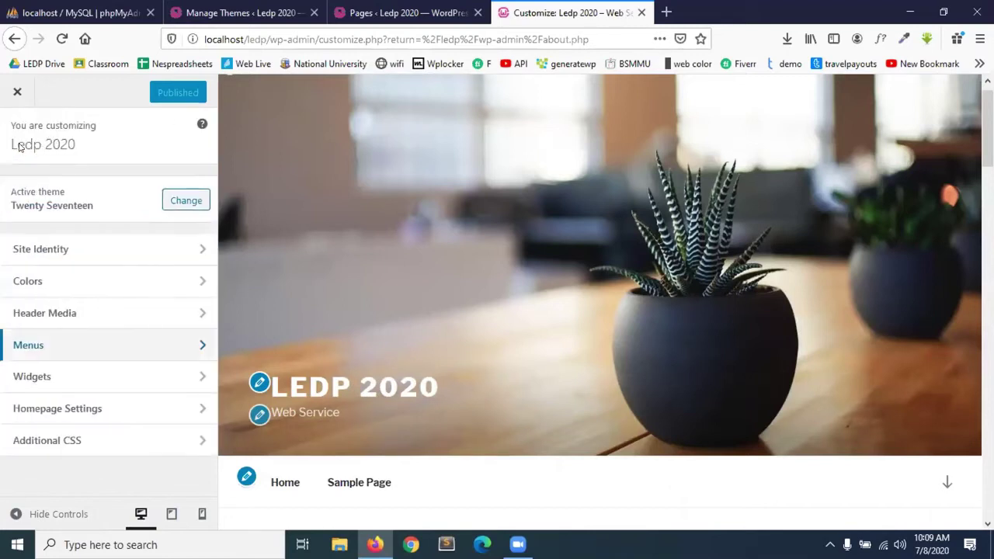
In Header Media, add the street crossing photo as the header image, cropped to fit.
{"action": "left_click", "coordinate": [137, 319]}
{"action": "scroll", "coordinate": [67, 365], "scroll_direction": "down", "scroll_amount": 5}
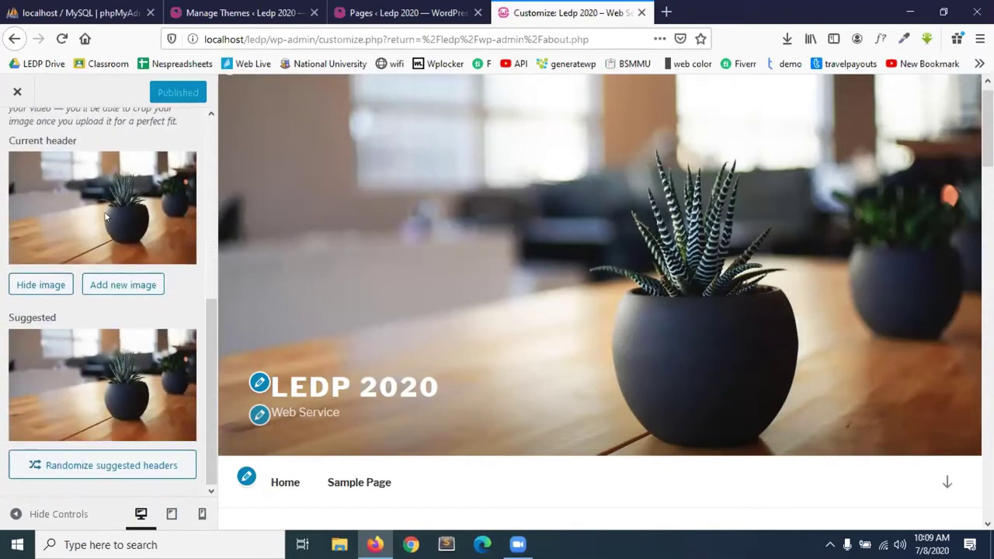
{"action": "left_click", "coordinate": [122, 281]}
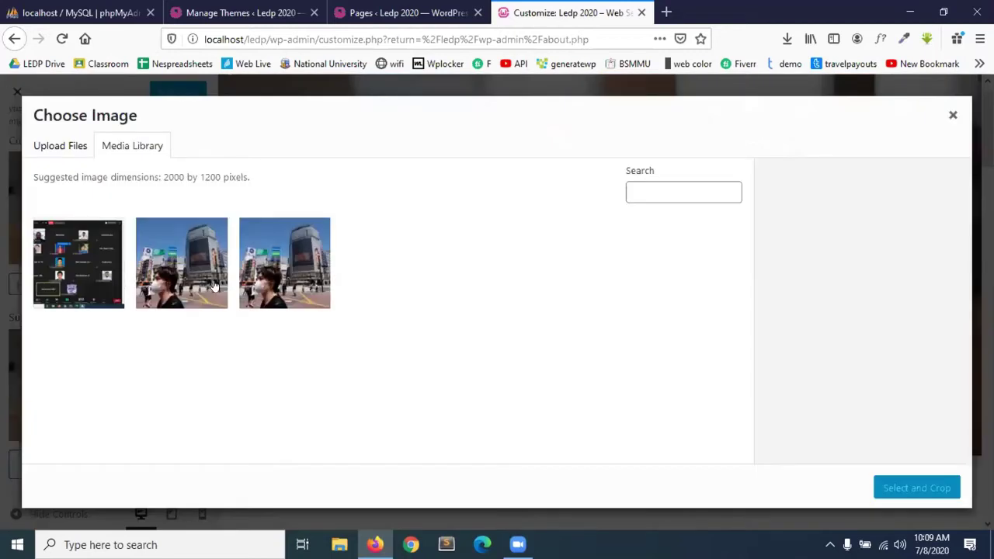
{"action": "left_click", "coordinate": [193, 265]}
{"action": "left_click", "coordinate": [936, 488]}
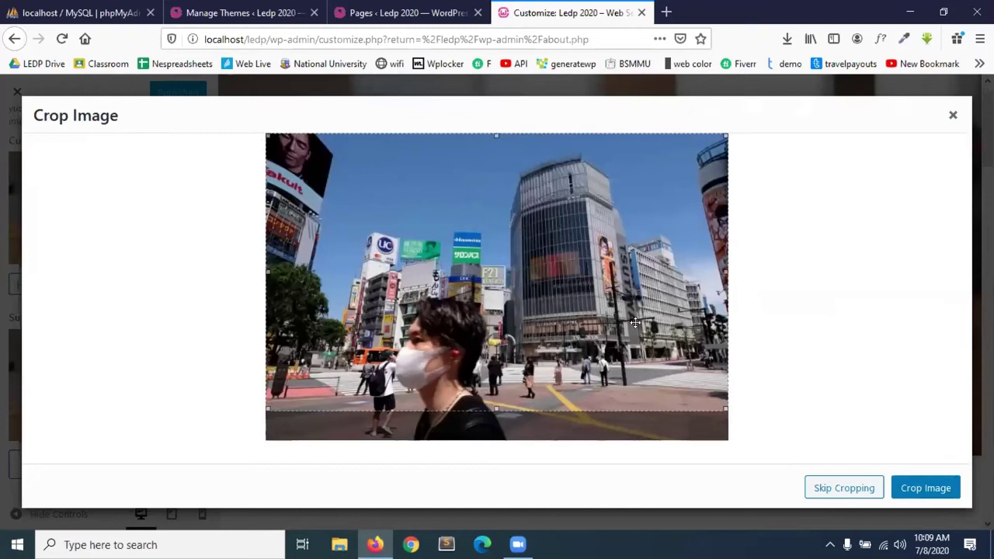
{"action": "left_click", "coordinate": [937, 488]}
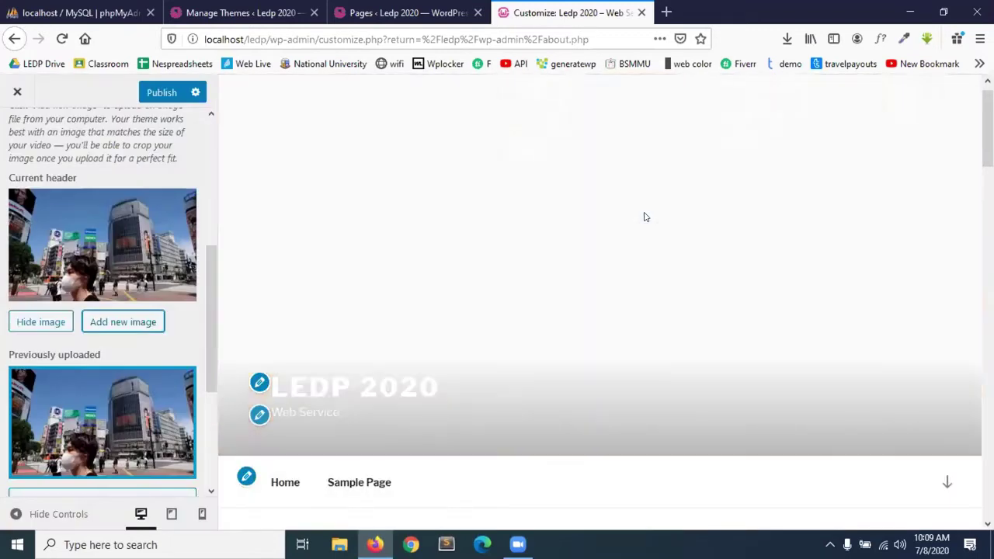
{"action": "scroll", "coordinate": [548, 378], "scroll_direction": "down", "scroll_amount": 3}
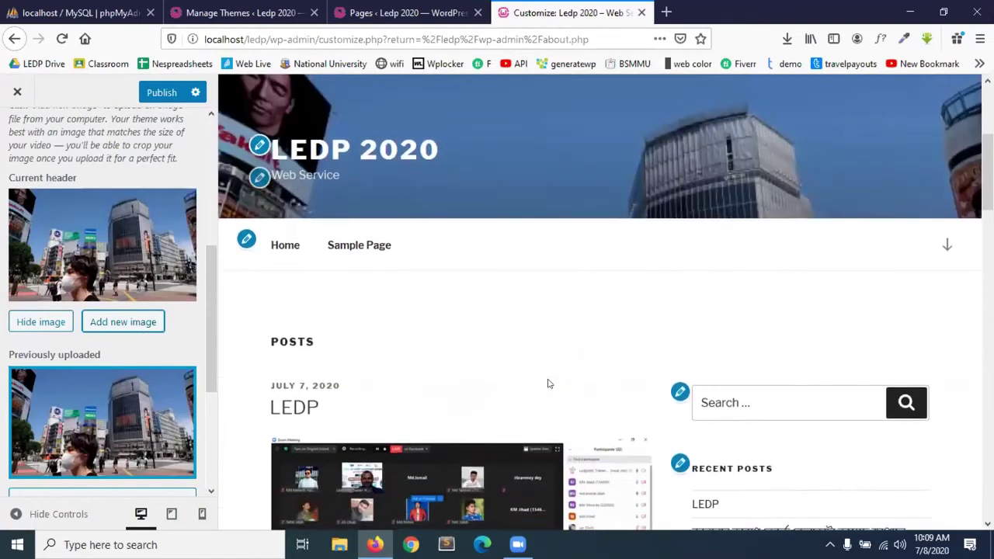
{"action": "scroll", "coordinate": [548, 383], "scroll_direction": "up", "scroll_amount": 3}
{"action": "scroll", "coordinate": [547, 378], "scroll_direction": "down", "scroll_amount": 5}
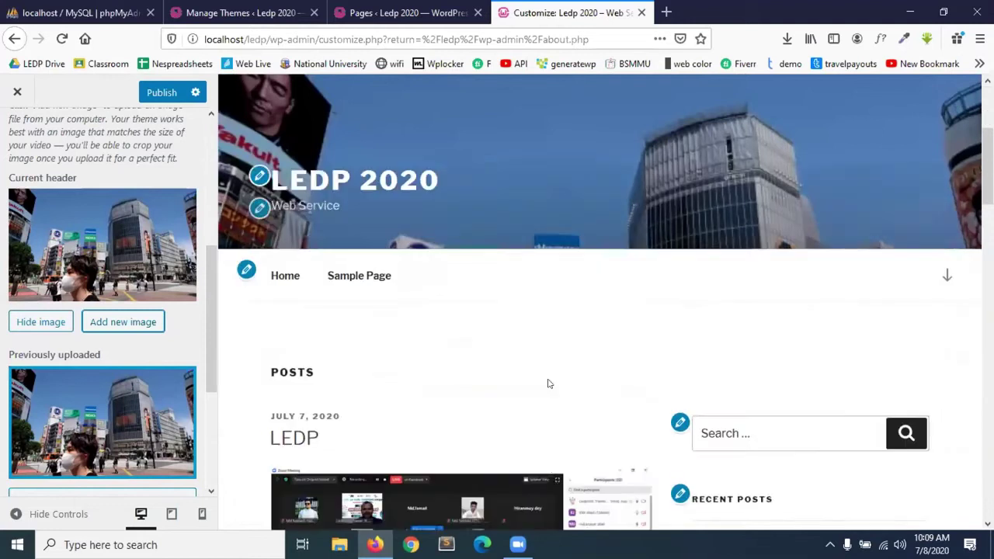
{"action": "scroll", "coordinate": [547, 383], "scroll_direction": "up", "scroll_amount": 5}
{"action": "scroll", "coordinate": [77, 218], "scroll_direction": "up", "scroll_amount": 4}
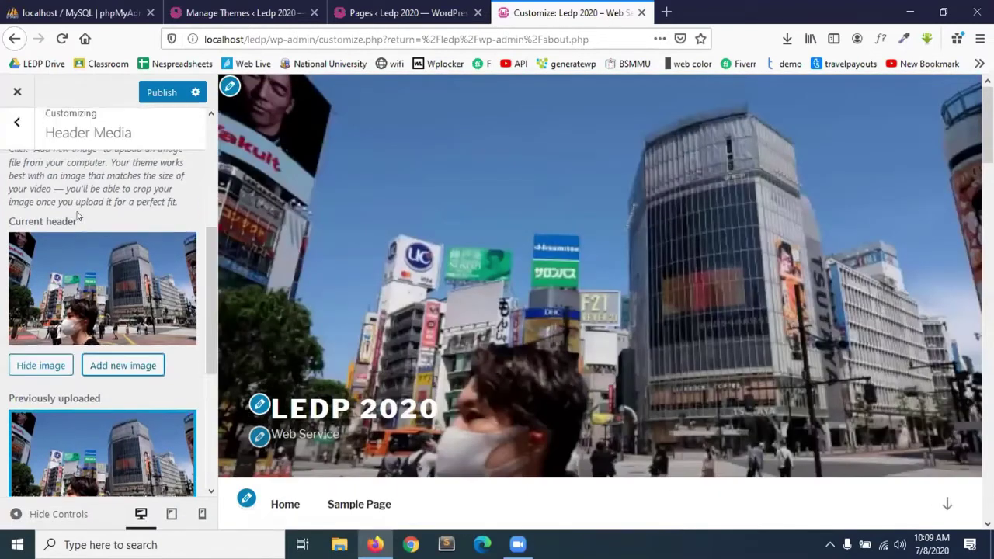
Return to the Customizer's main panel and publish the header change.
{"action": "left_click", "coordinate": [19, 134]}
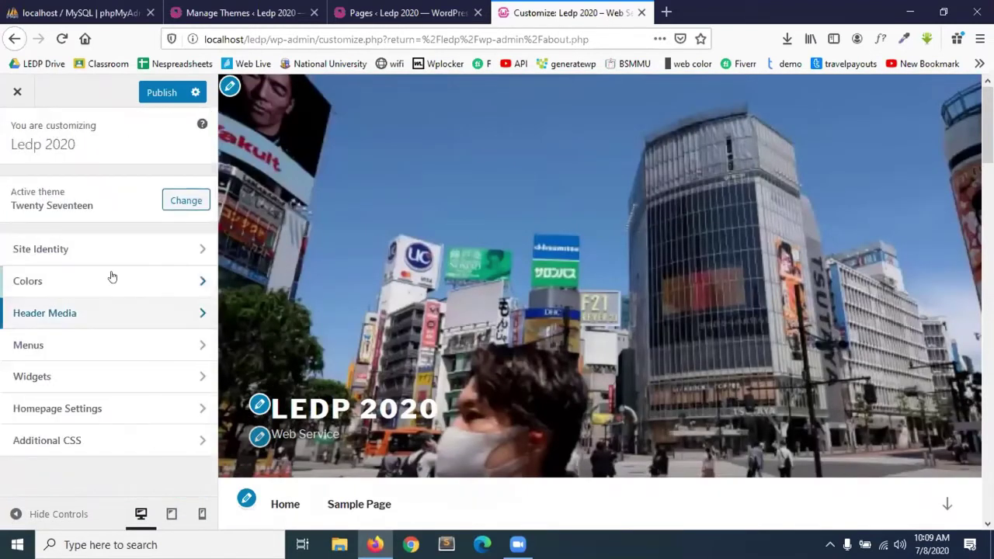
{"action": "scroll", "coordinate": [455, 296], "scroll_direction": "down", "scroll_amount": 10}
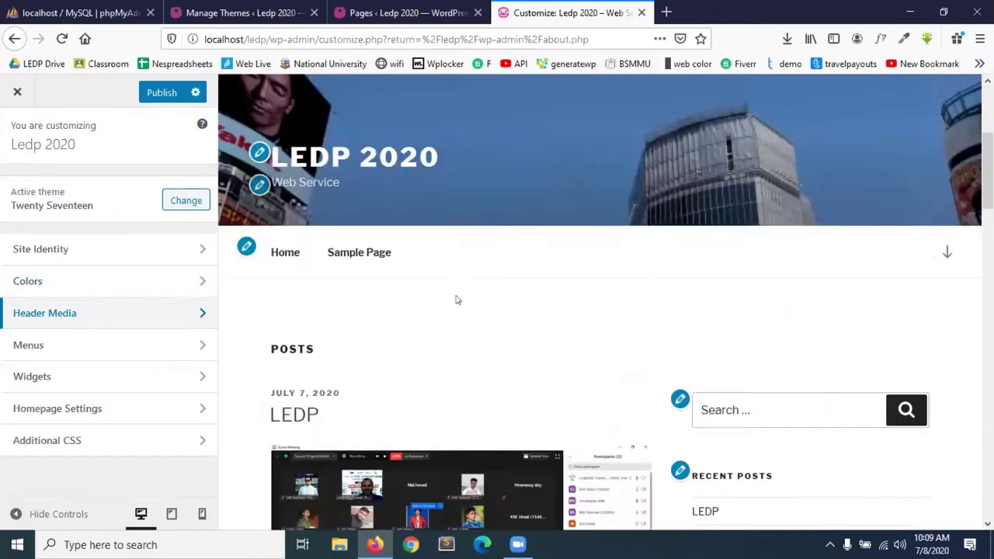
{"action": "scroll", "coordinate": [455, 295], "scroll_direction": "down", "scroll_amount": 5}
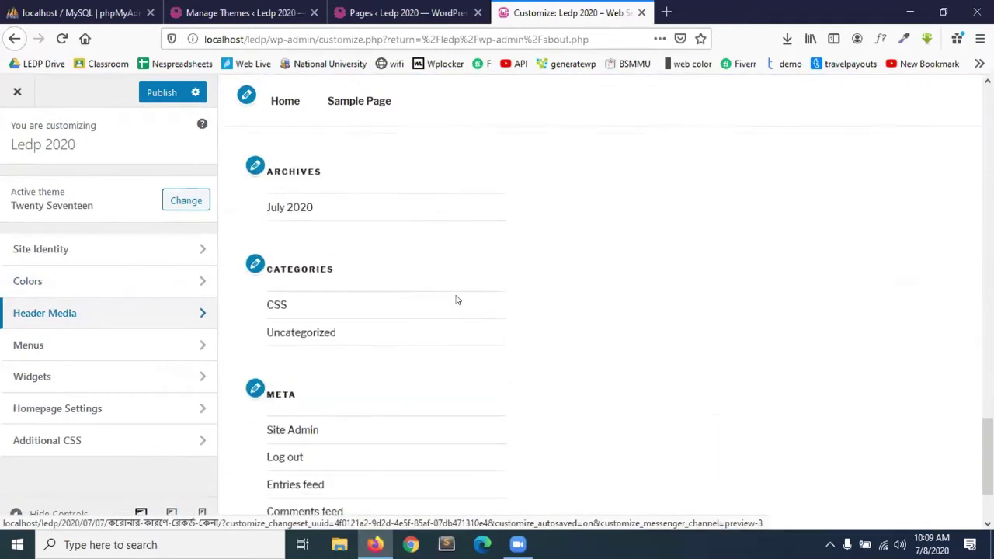
{"action": "scroll", "coordinate": [458, 297], "scroll_direction": "up", "scroll_amount": 20}
{"action": "left_click", "coordinate": [143, 97]}
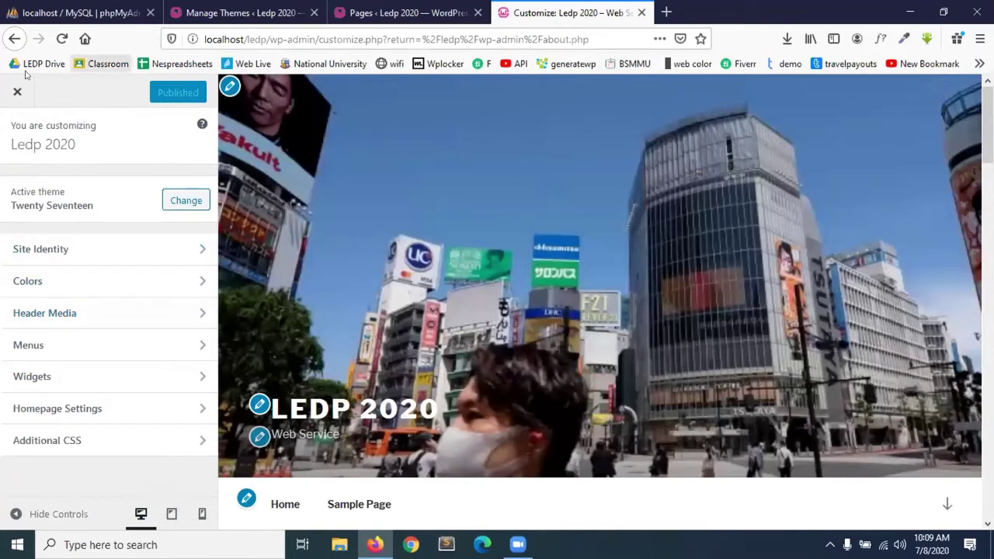
Close the Customizer, return to the installed themes tab, and open the Add New Theme page.
{"action": "left_click", "coordinate": [10, 93]}
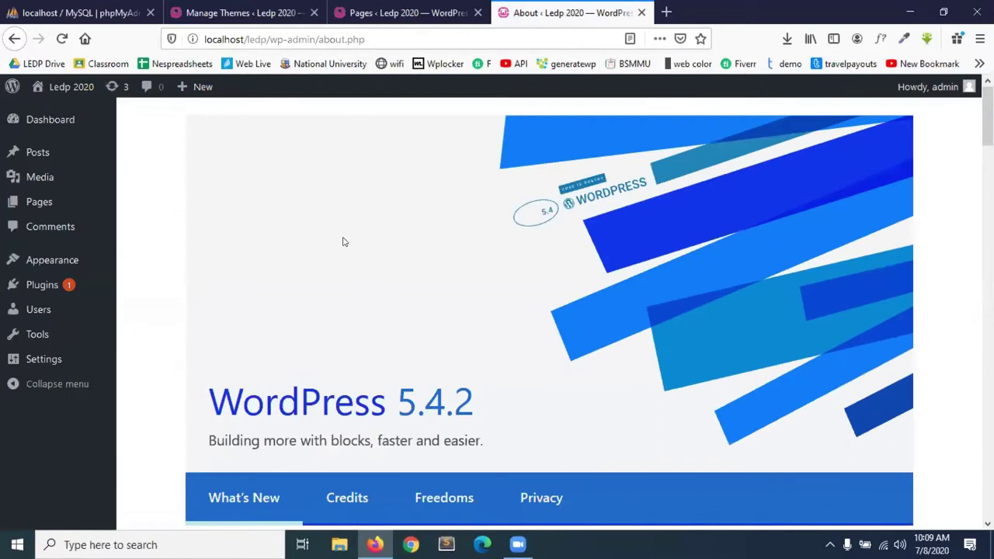
{"action": "left_click", "coordinate": [241, 12]}
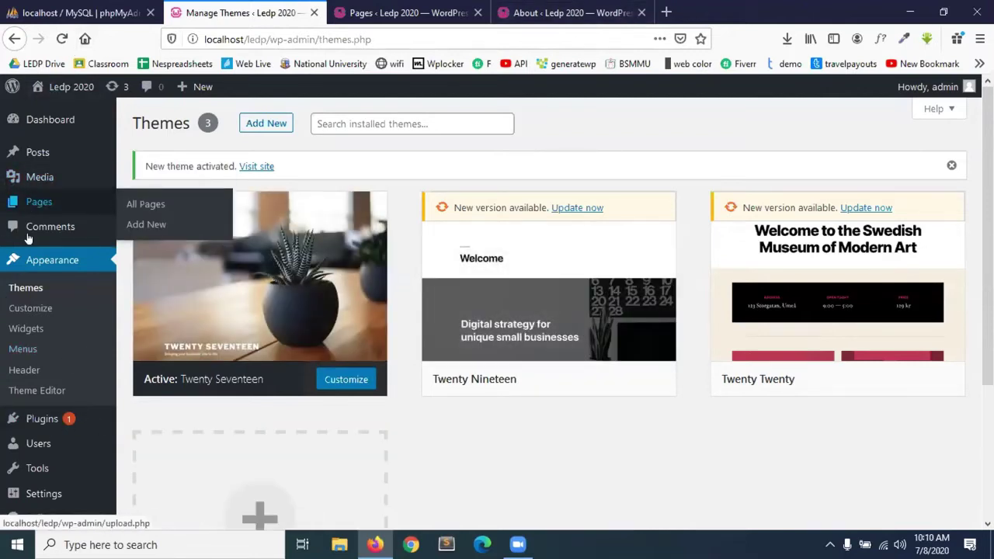
{"action": "mouse_move", "coordinate": [18, 172]}
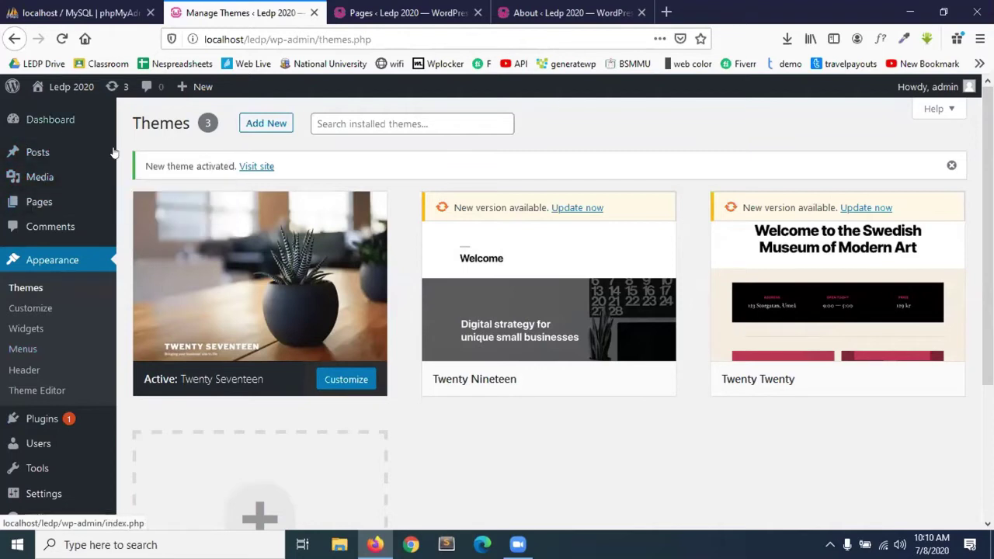
{"action": "mouse_move", "coordinate": [493, 263]}
{"action": "mouse_move", "coordinate": [898, 332]}
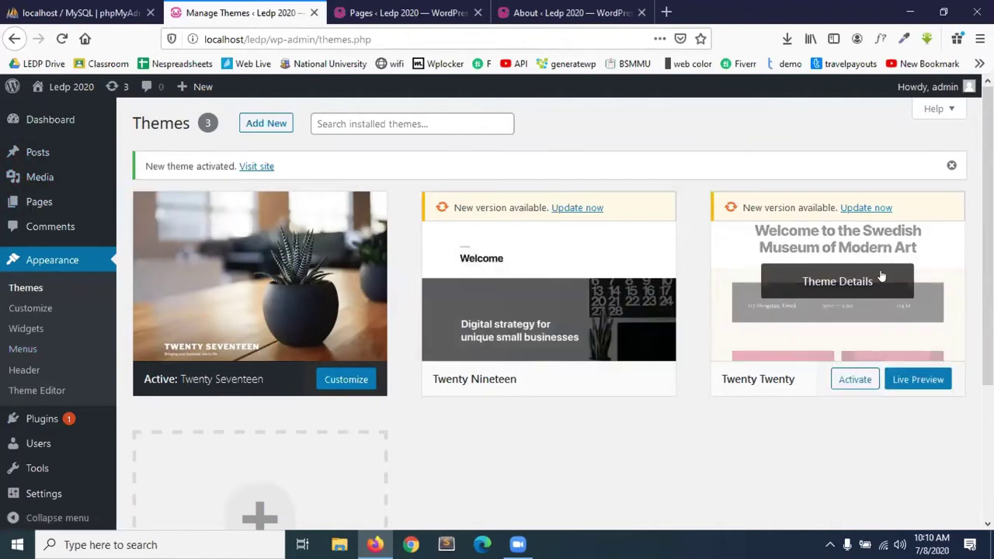
{"action": "scroll", "coordinate": [461, 438], "scroll_direction": "down", "scroll_amount": 3}
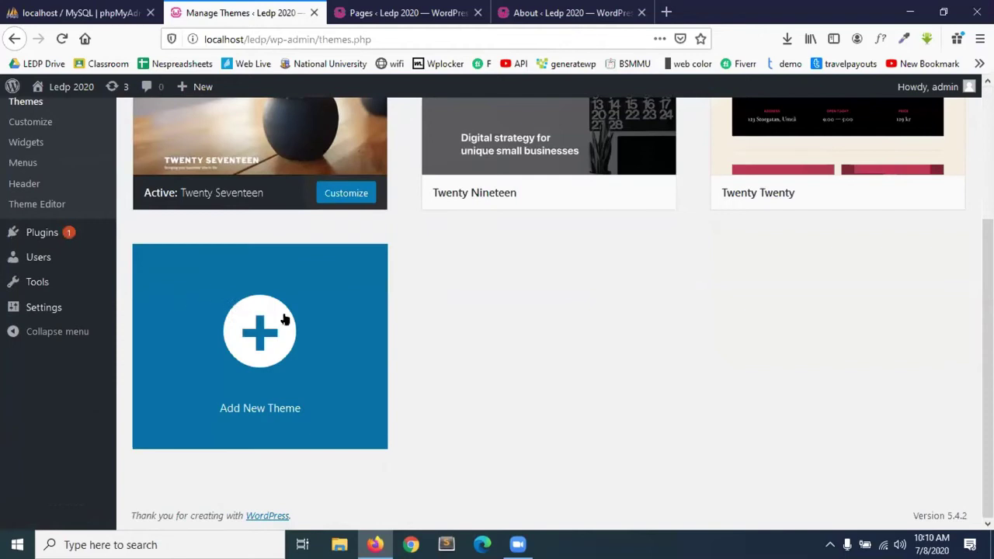
{"action": "left_click", "coordinate": [261, 334]}
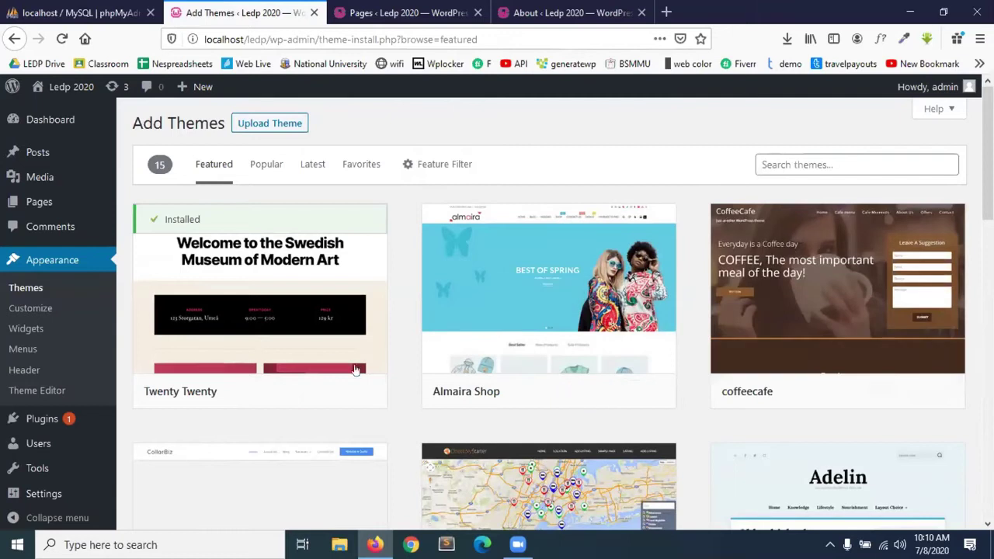
Close the About tab and load wordpress.org in a new browser tab.
{"action": "mouse_move", "coordinate": [774, 300]}
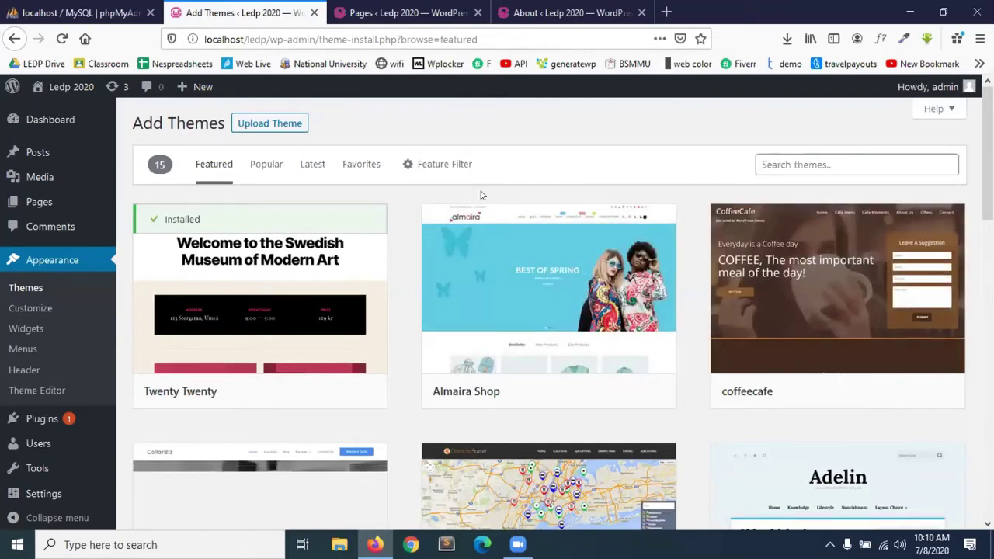
{"action": "left_click", "coordinate": [642, 12]}
{"action": "left_click", "coordinate": [499, 12]}
{"action": "left_click", "coordinate": [499, 35]}
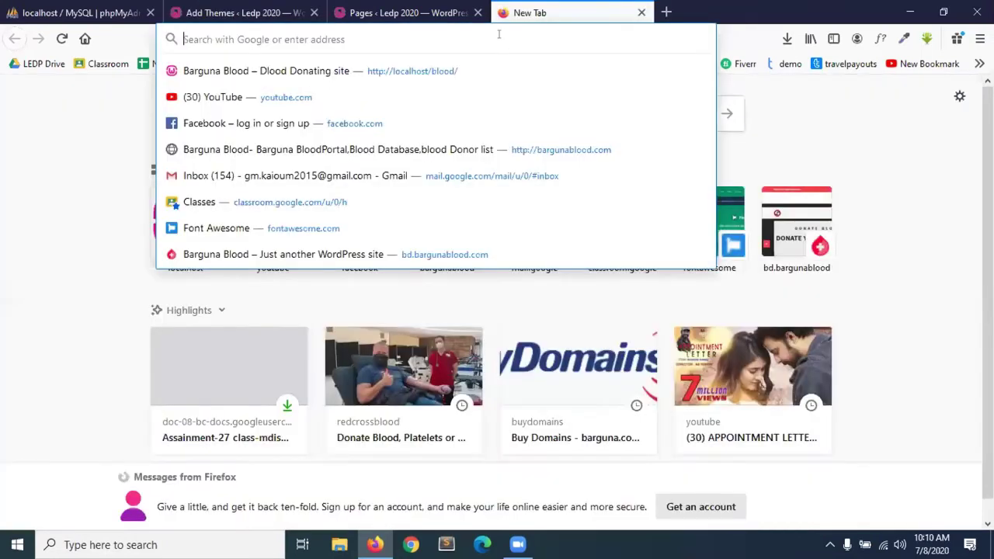
{"action": "type", "text": "wordpress.org/"}
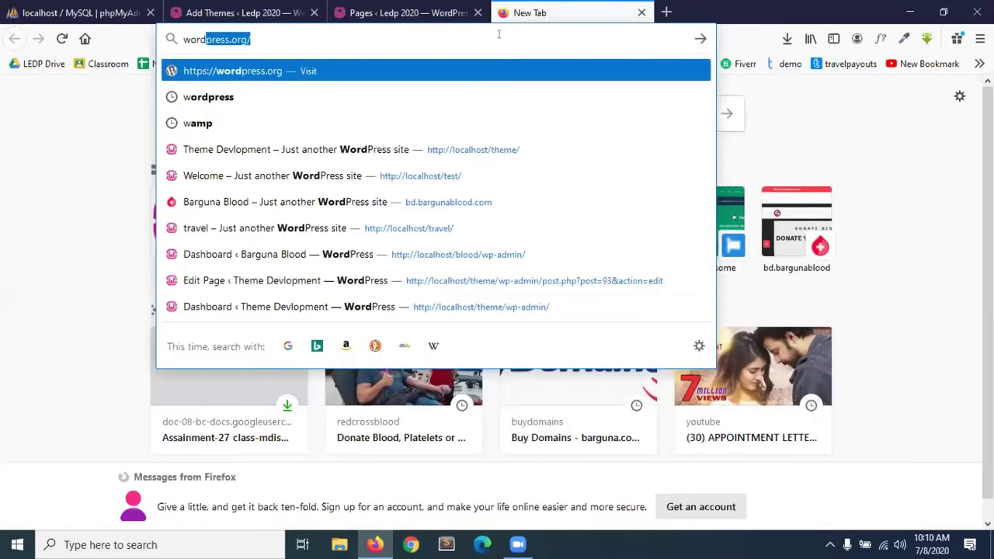
{"action": "key", "text": "Return"}
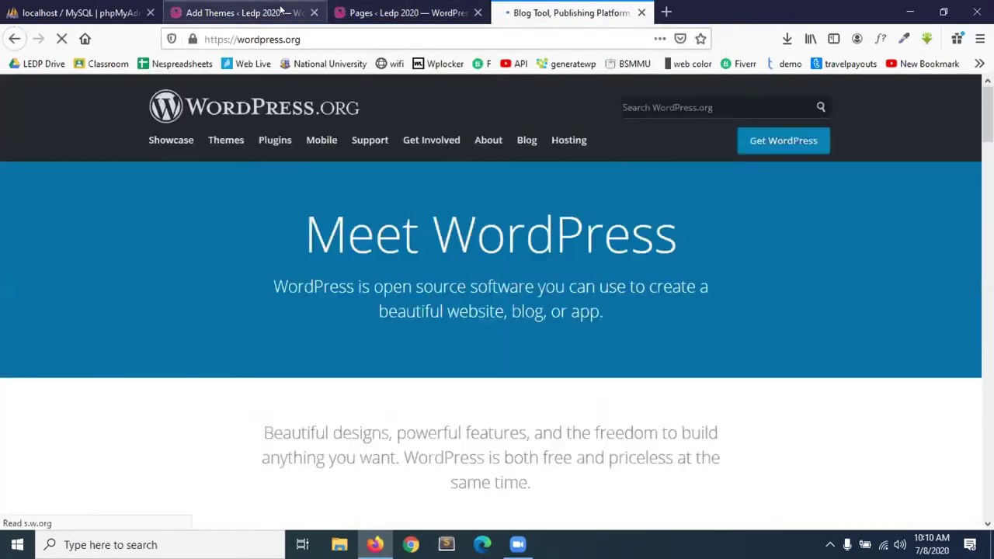
Scroll through the featured themes on Add Themes, then return to the wordpress.org tab.
{"action": "left_click", "coordinate": [244, 12]}
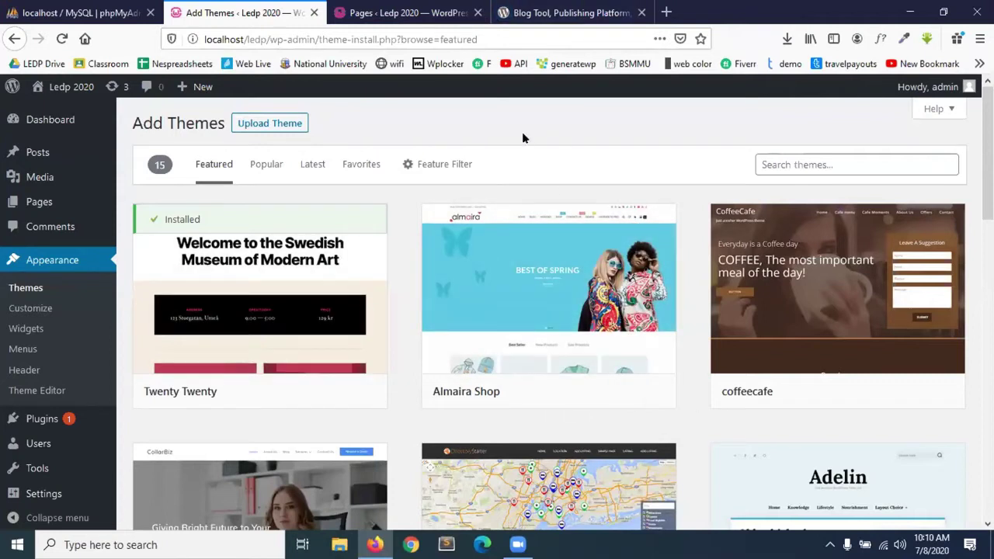
{"action": "scroll", "coordinate": [491, 292], "scroll_direction": "down", "scroll_amount": 5}
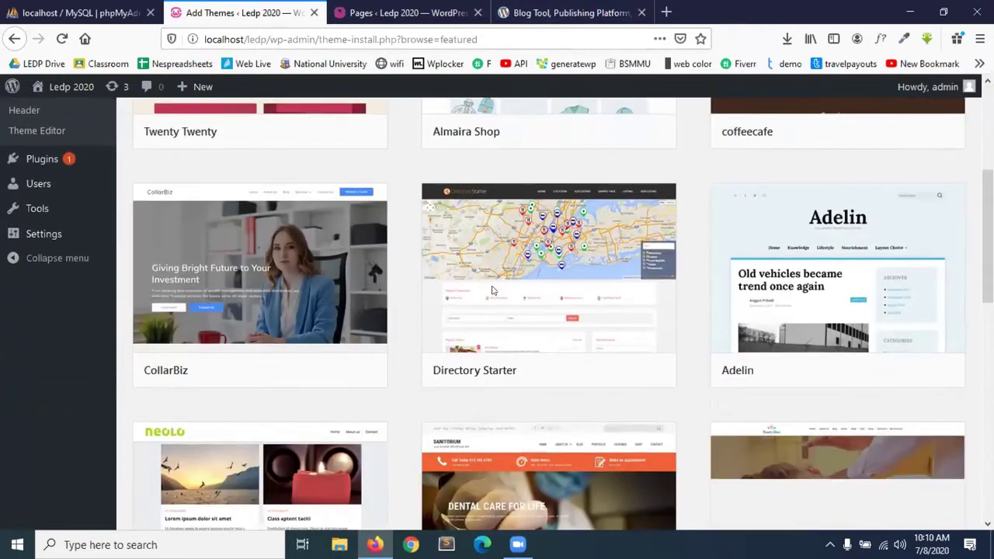
{"action": "scroll", "coordinate": [491, 292], "scroll_direction": "down", "scroll_amount": 2}
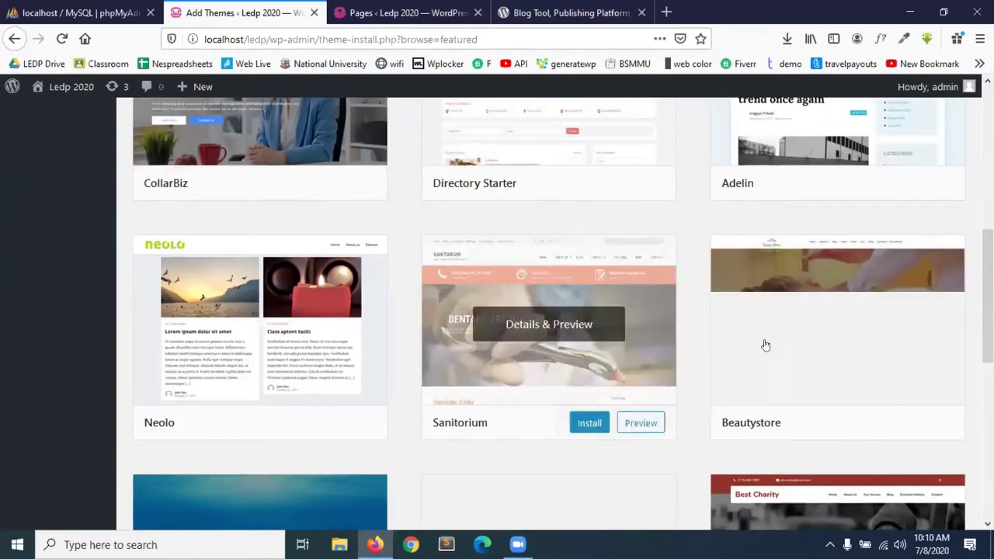
{"action": "scroll", "coordinate": [511, 424], "scroll_direction": "down", "scroll_amount": 3}
{"action": "scroll", "coordinate": [511, 424], "scroll_direction": "up", "scroll_amount": 9}
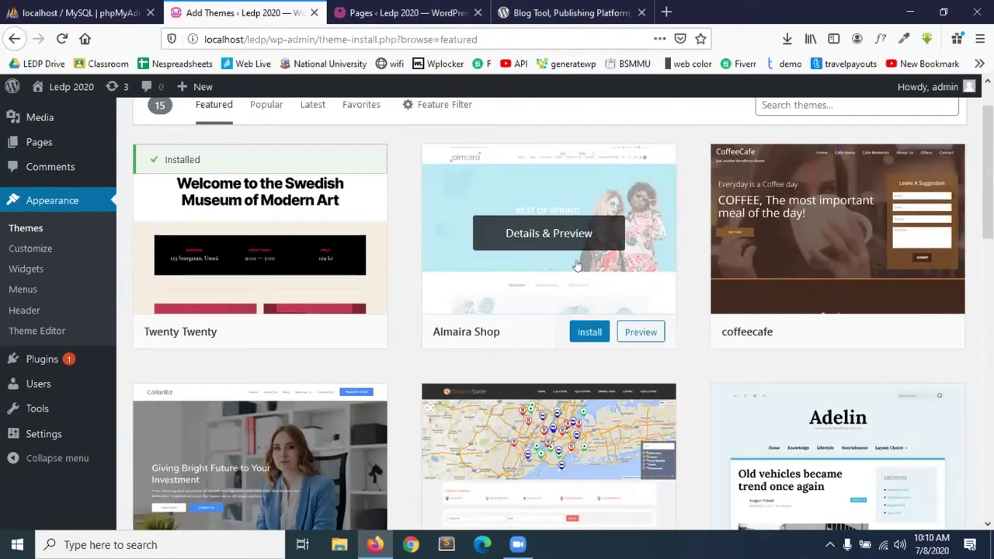
{"action": "scroll", "coordinate": [417, 348], "scroll_direction": "down", "scroll_amount": 3}
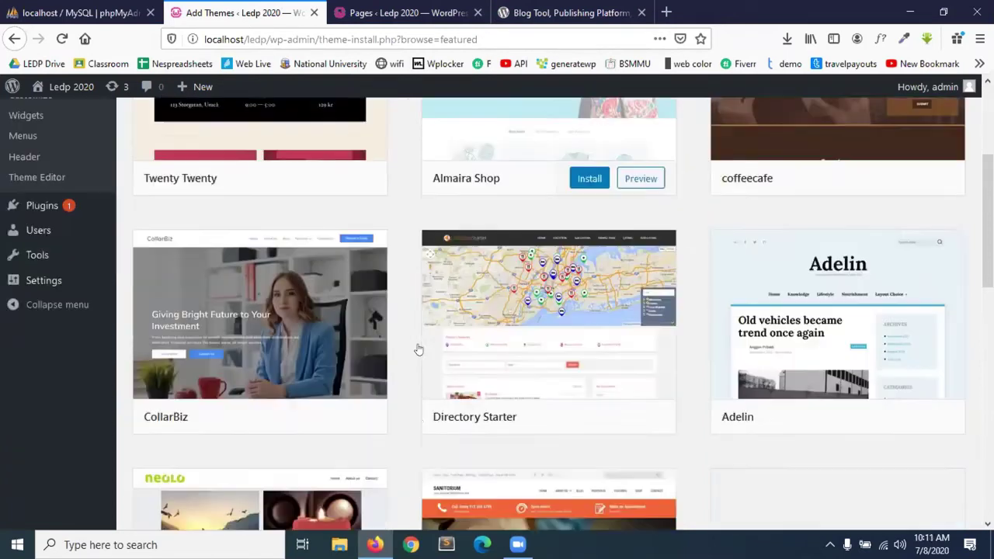
{"action": "scroll", "coordinate": [420, 349], "scroll_direction": "down", "scroll_amount": 3}
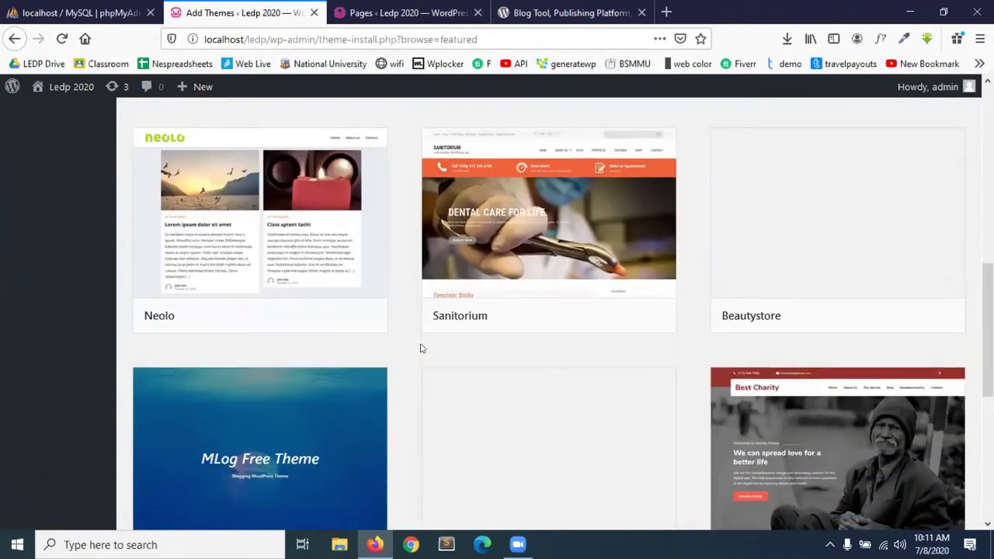
{"action": "scroll", "coordinate": [420, 349], "scroll_direction": "up", "scroll_amount": 6}
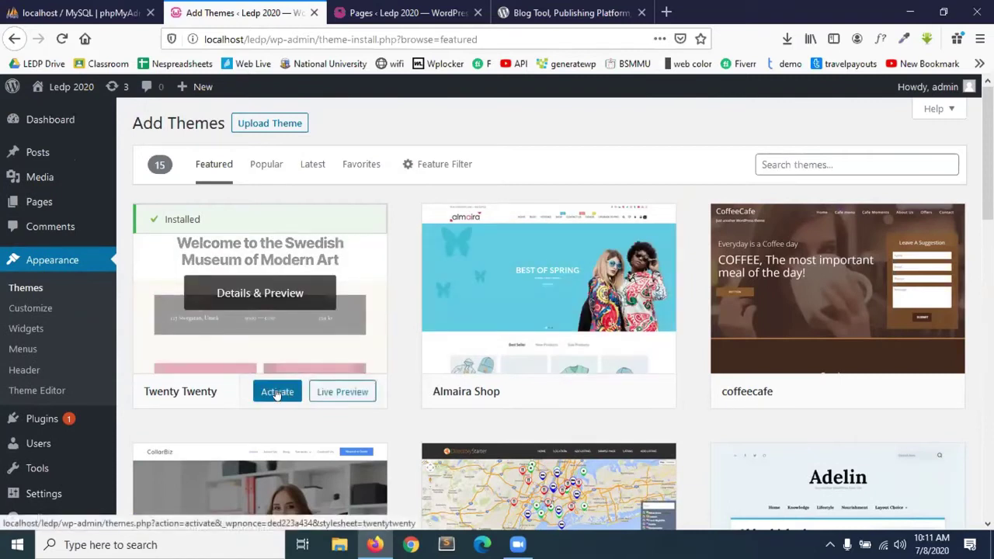
{"action": "mouse_move", "coordinate": [588, 392]}
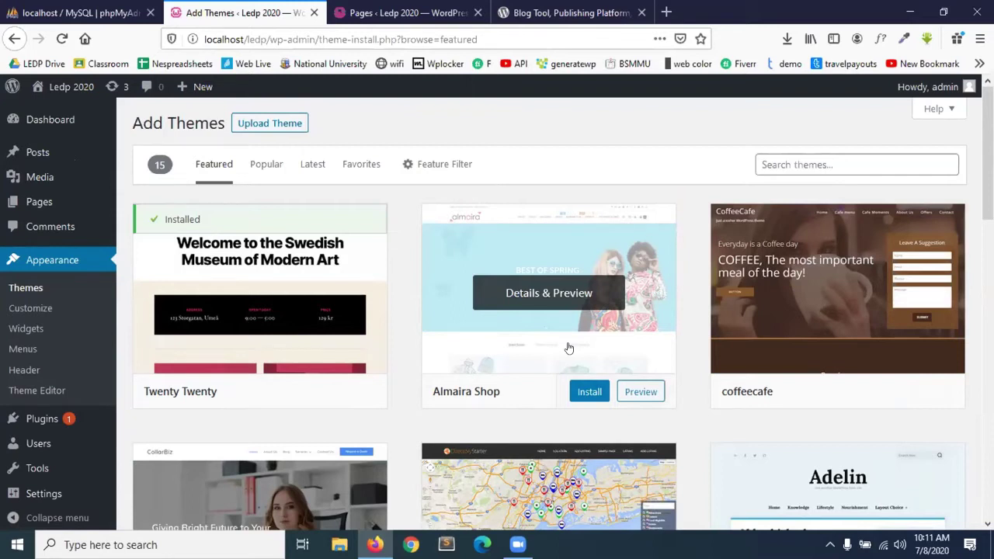
{"action": "scroll", "coordinate": [505, 334], "scroll_direction": "down", "scroll_amount": 5}
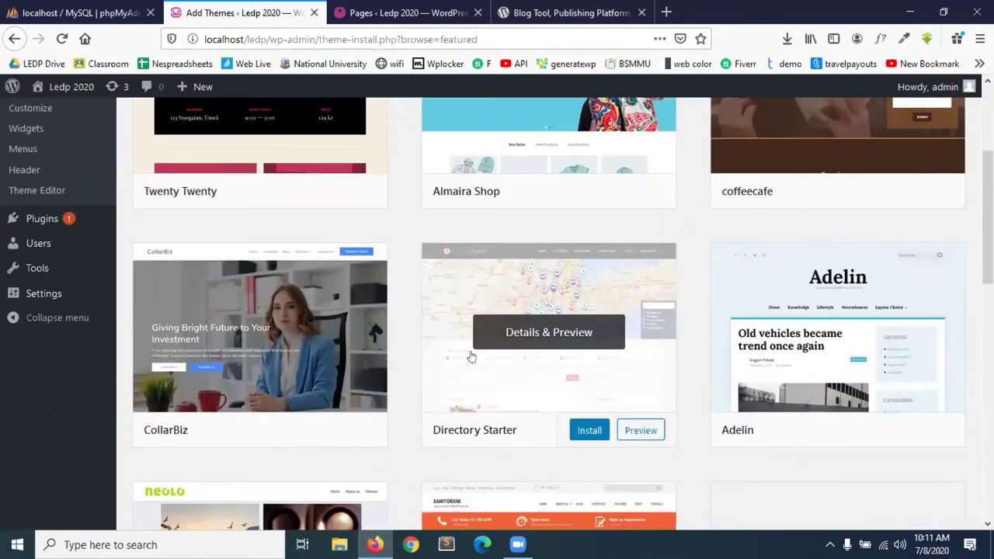
{"action": "left_click", "coordinate": [575, 6]}
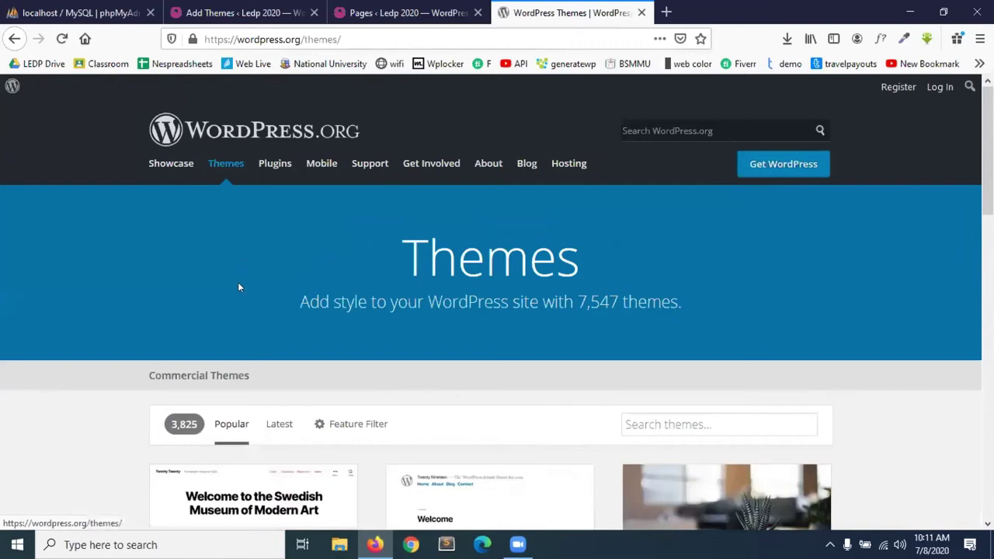
Scroll down the Popular themes grid on wordpress.org, then switch back to the Ledp 2020 Pages list.
{"action": "scroll", "coordinate": [239, 313], "scroll_direction": "down", "scroll_amount": 2}
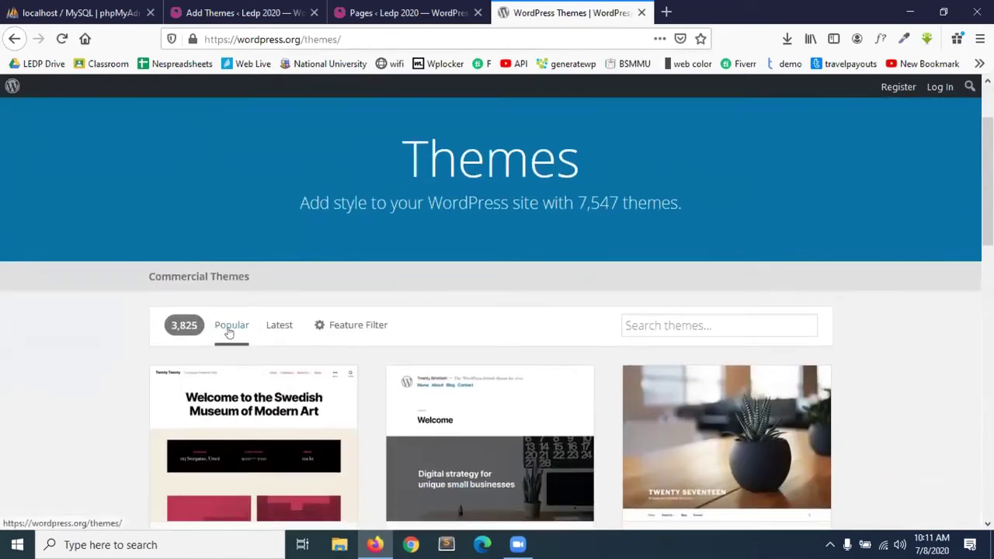
{"action": "scroll", "coordinate": [310, 332], "scroll_direction": "down", "scroll_amount": 3}
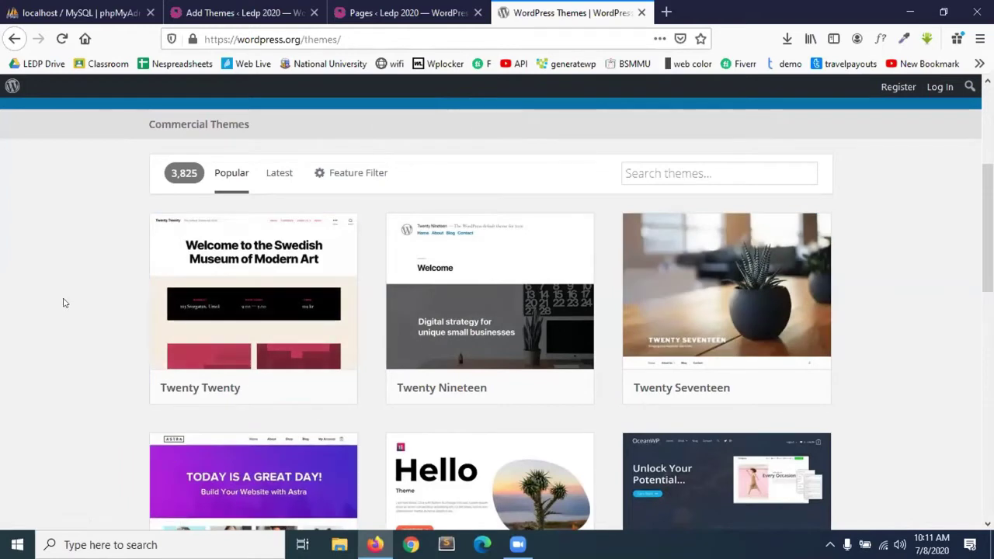
{"action": "scroll", "coordinate": [64, 300], "scroll_direction": "down", "scroll_amount": 3}
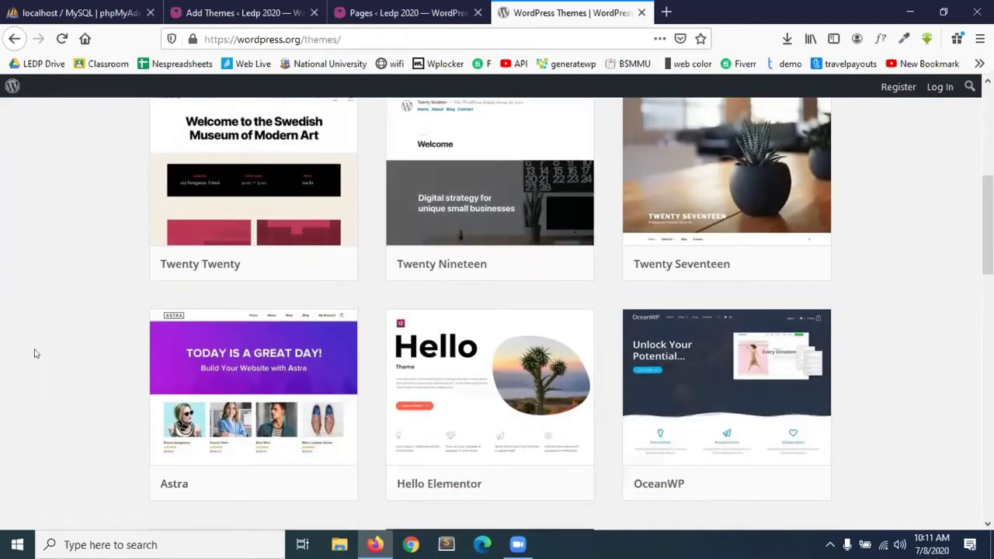
{"action": "scroll", "coordinate": [368, 427], "scroll_direction": "down", "scroll_amount": 5}
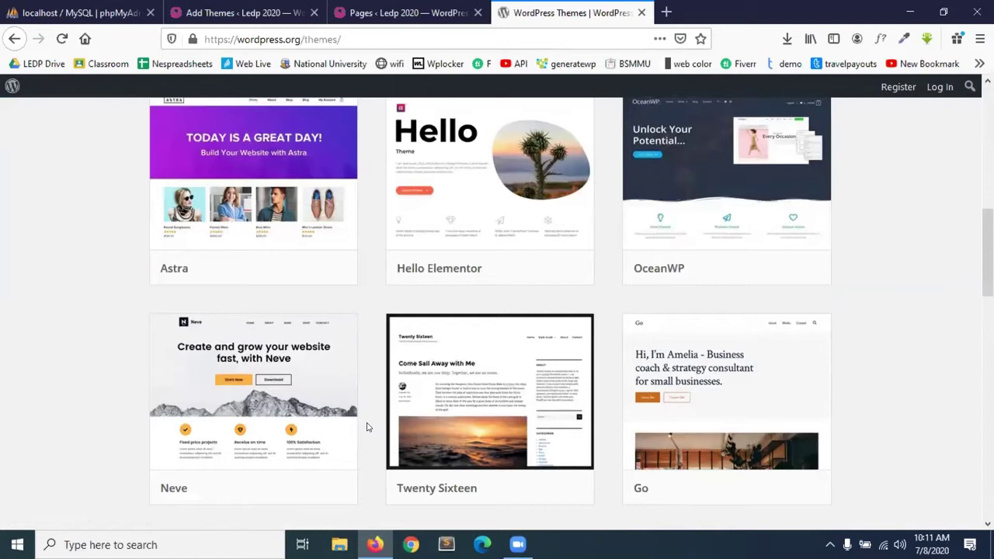
{"action": "scroll", "coordinate": [368, 427], "scroll_direction": "down", "scroll_amount": 6}
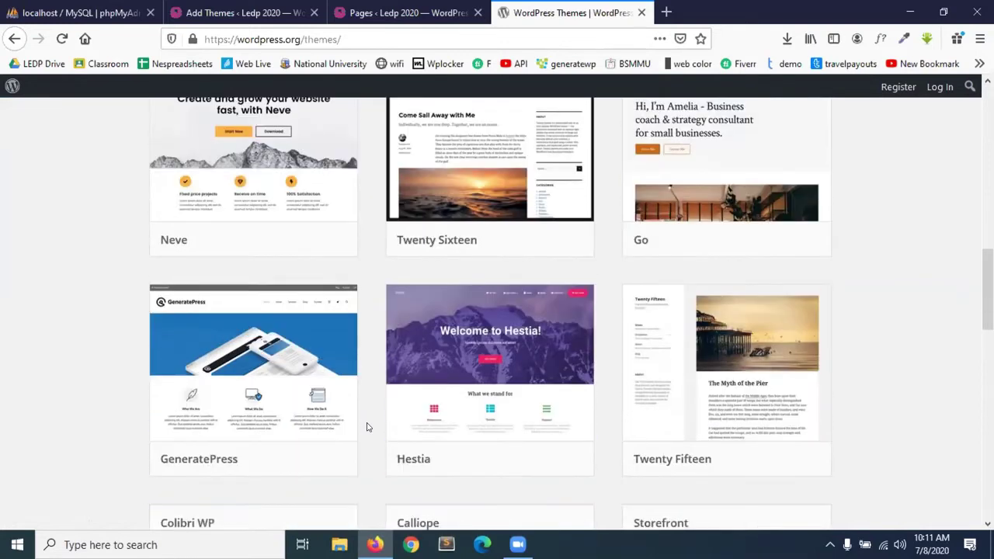
{"action": "scroll", "coordinate": [368, 426], "scroll_direction": "down", "scroll_amount": 12}
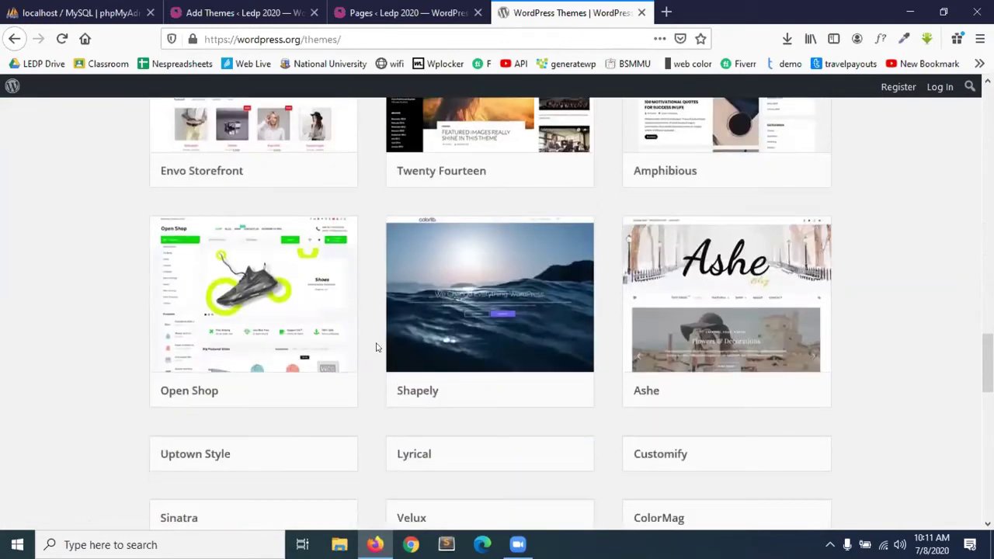
{"action": "left_click", "coordinate": [346, 13]}
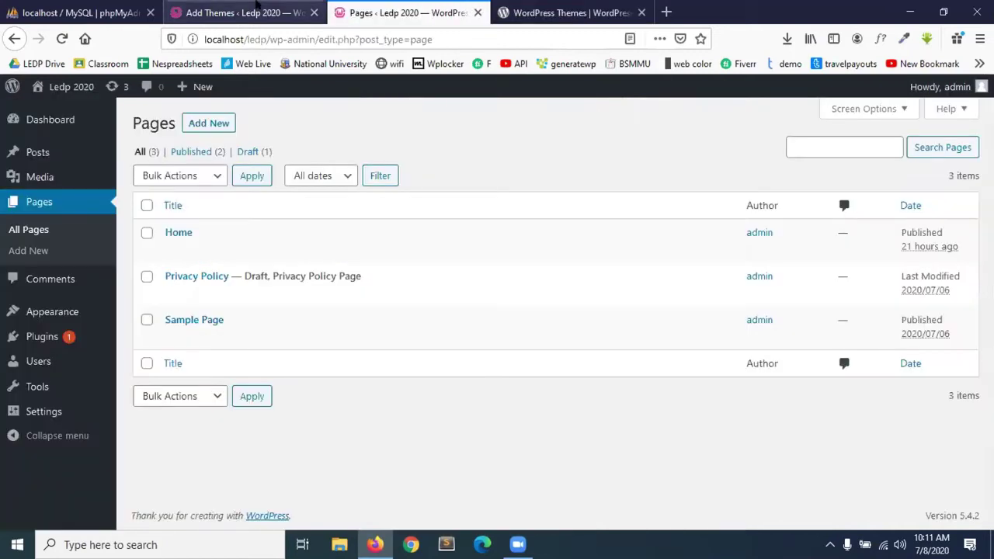
Return to the Add Themes tab and scroll the Featured grid down to the Sanitorium card.
{"action": "left_click", "coordinate": [294, 9]}
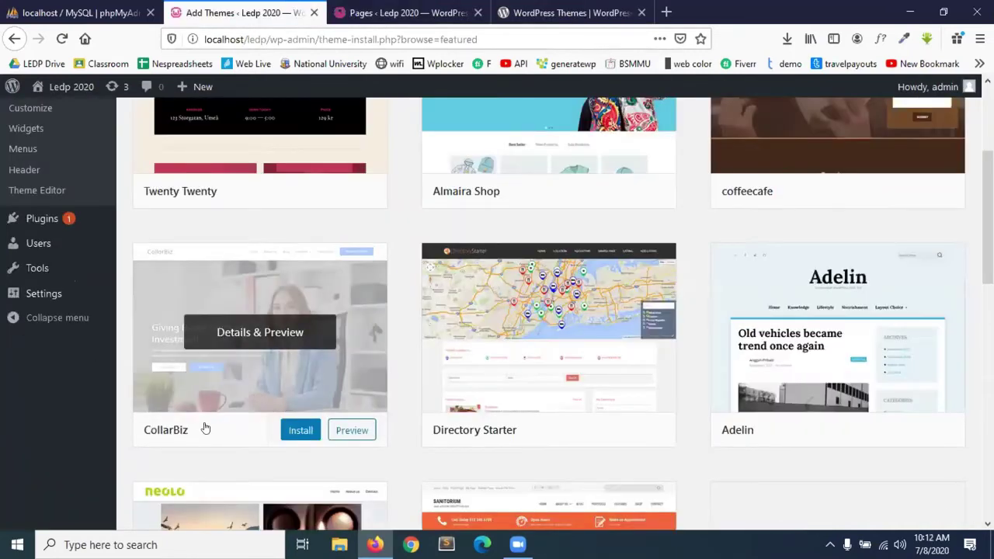
{"action": "scroll", "coordinate": [428, 351], "scroll_direction": "up", "scroll_amount": 3}
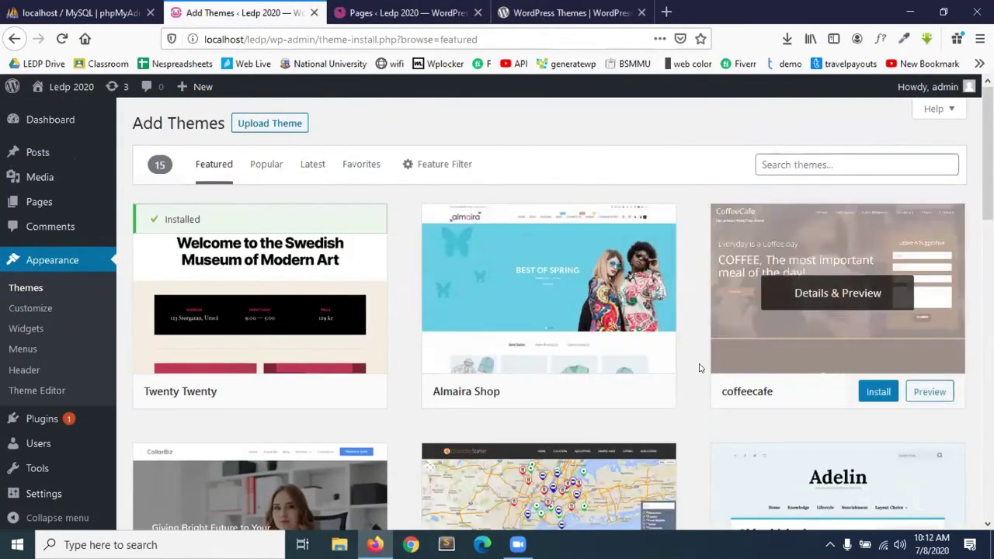
{"action": "scroll", "coordinate": [699, 368], "scroll_direction": "down", "scroll_amount": 2}
{"action": "scroll", "coordinate": [699, 368], "scroll_direction": "down", "scroll_amount": 5}
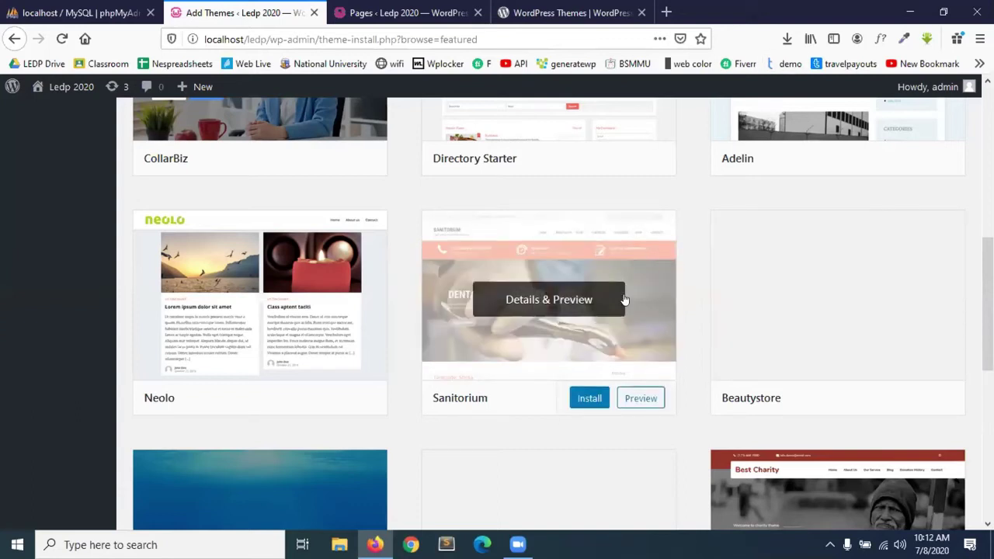
{"action": "scroll", "coordinate": [624, 300], "scroll_direction": "down", "scroll_amount": 1}
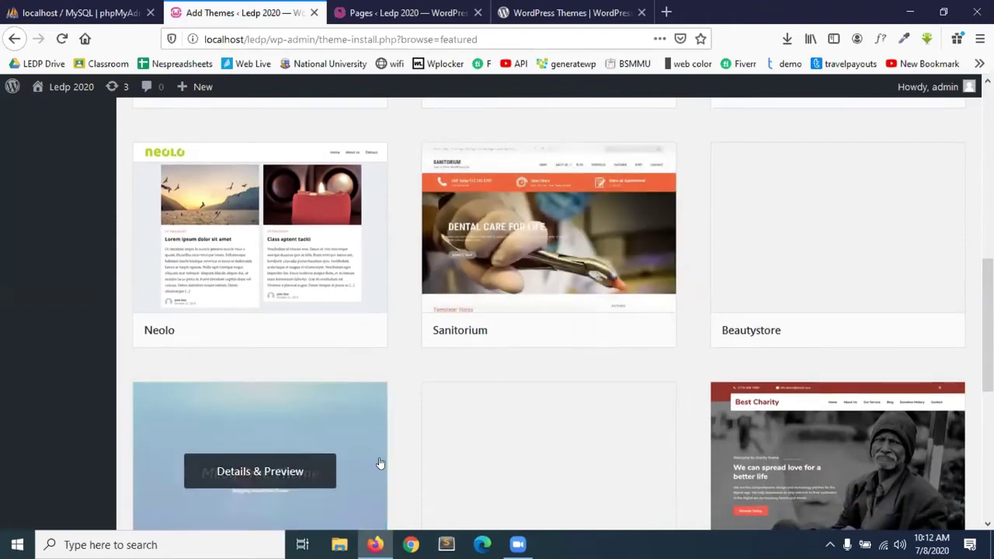
{"action": "scroll", "coordinate": [380, 464], "scroll_direction": "down", "scroll_amount": 3}
{"action": "scroll", "coordinate": [380, 464], "scroll_direction": "up", "scroll_amount": 4}
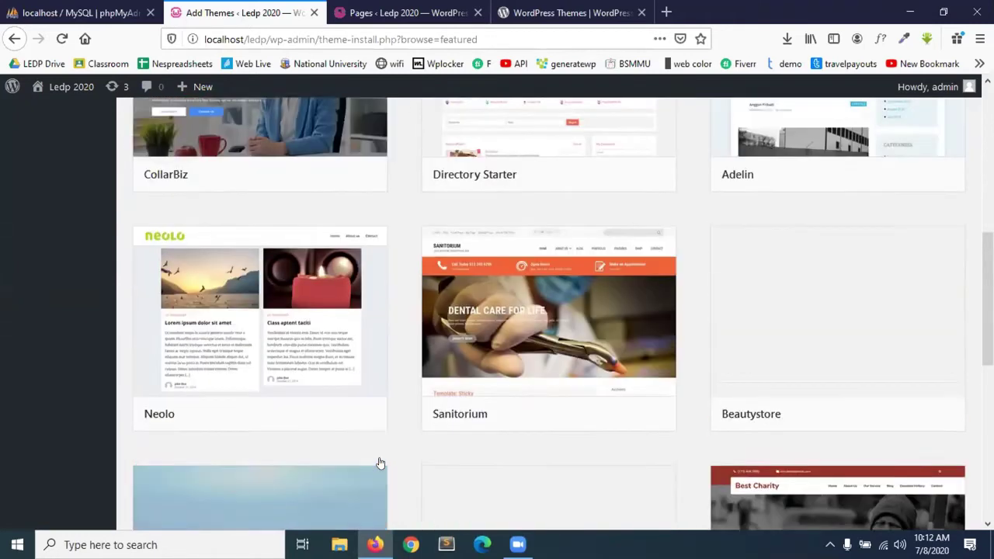
{"action": "scroll", "coordinate": [380, 464], "scroll_direction": "down", "scroll_amount": 1}
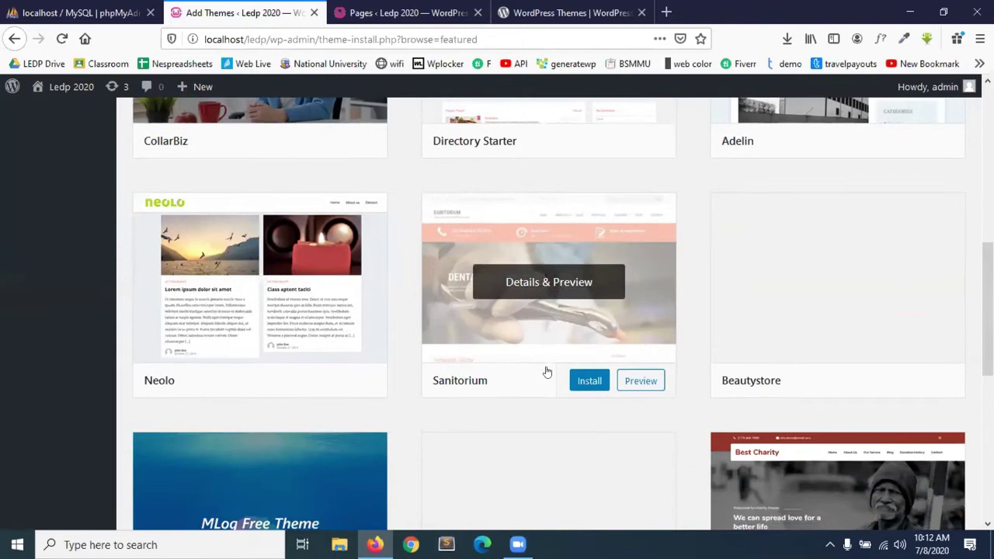
{"action": "scroll", "coordinate": [402, 334], "scroll_direction": "up", "scroll_amount": 3}
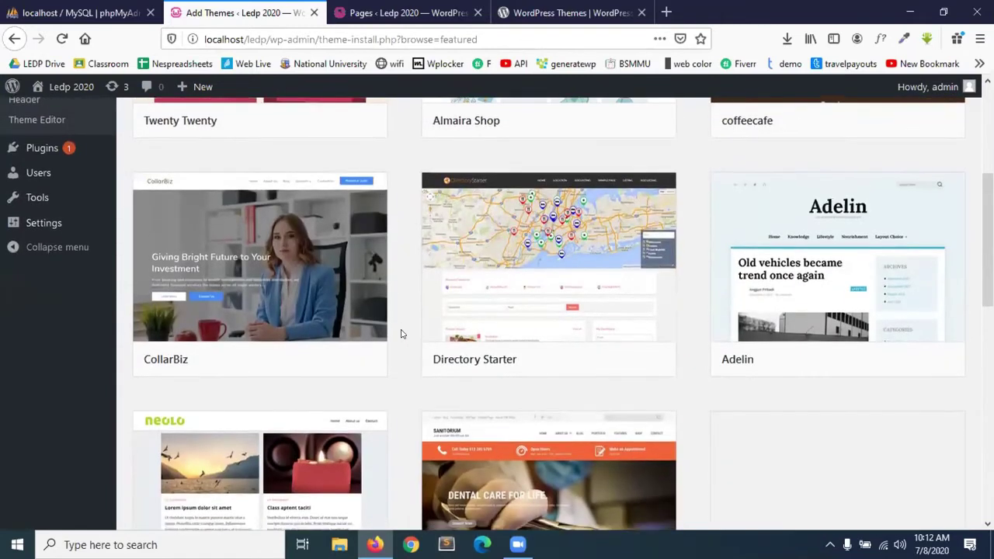
{"action": "scroll", "coordinate": [402, 334], "scroll_direction": "down", "scroll_amount": 3}
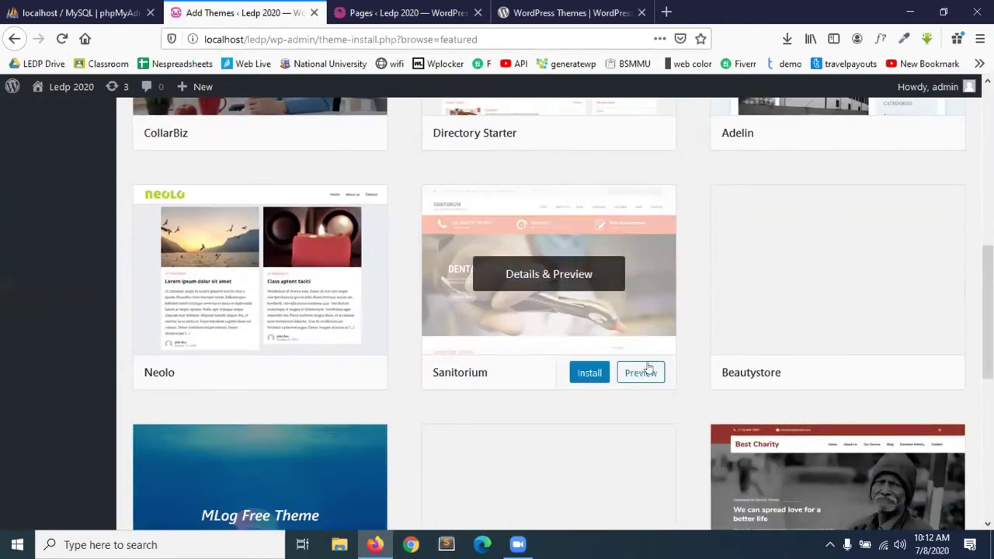
Preview the Sanitorium theme, start its installation, and select the theme name for copying.
{"action": "left_click", "coordinate": [646, 373]}
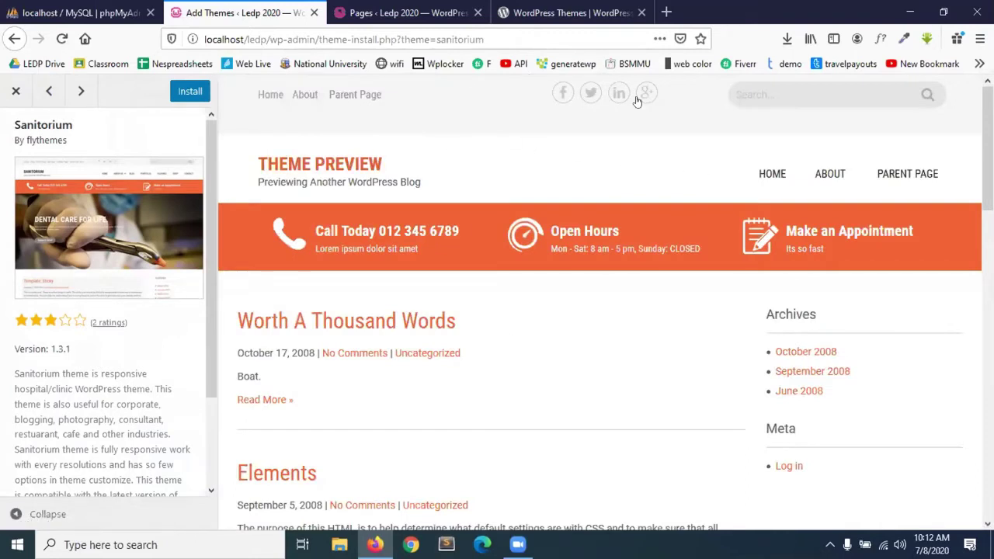
{"action": "scroll", "coordinate": [478, 390], "scroll_direction": "down", "scroll_amount": 15}
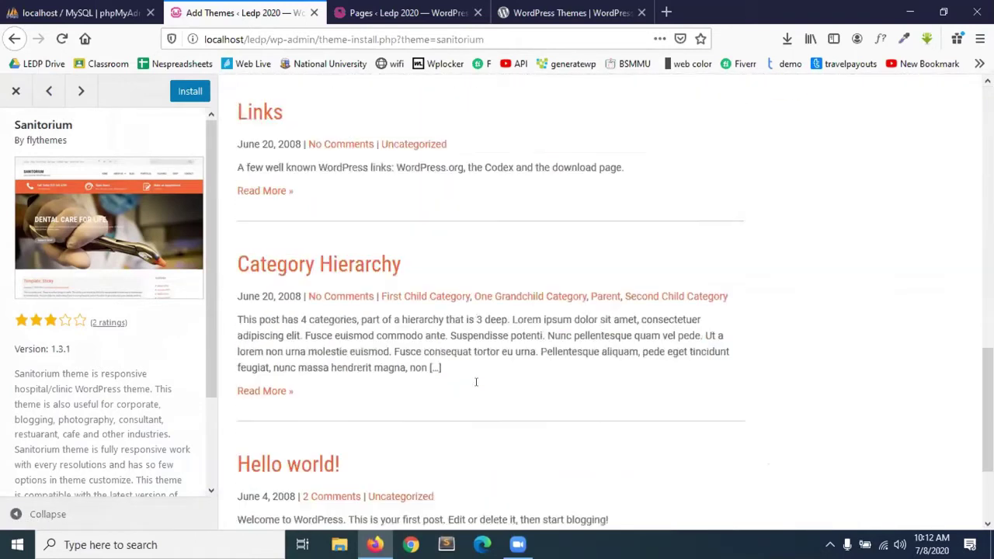
{"action": "scroll", "coordinate": [478, 390], "scroll_direction": "up", "scroll_amount": 15}
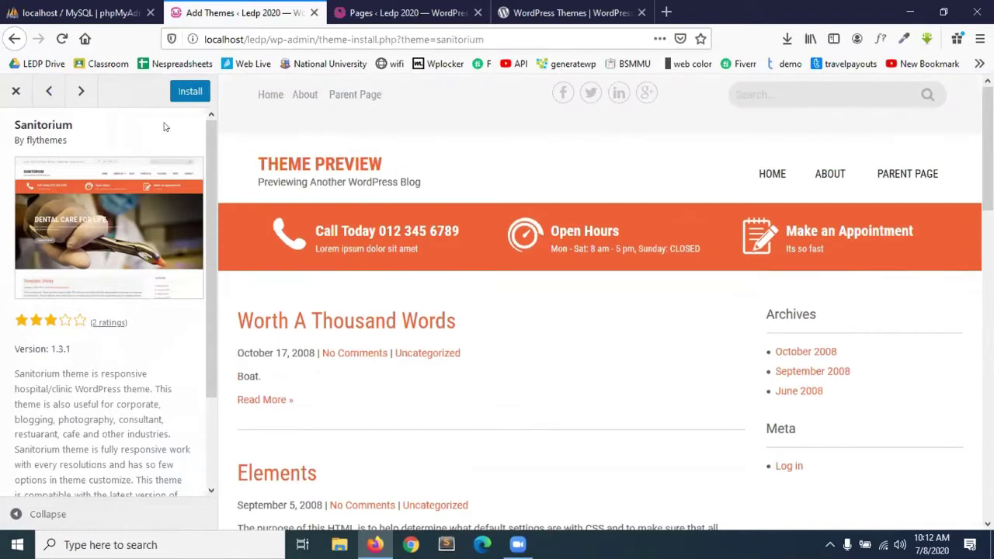
{"action": "left_click", "coordinate": [184, 91]}
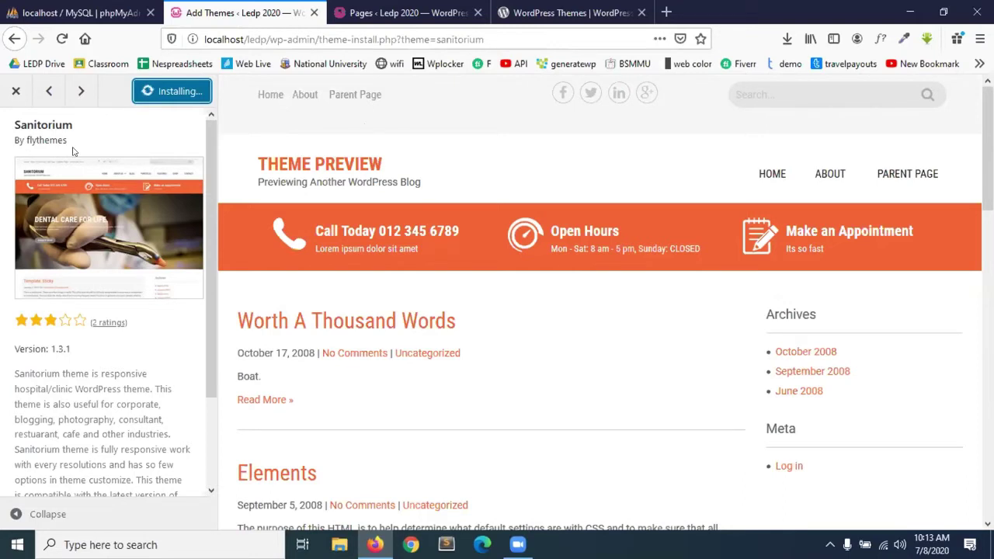
{"action": "left_click_drag", "start_coordinate": [74, 126], "coordinate": [11, 125]}
{"action": "right_click", "coordinate": [16, 125]}
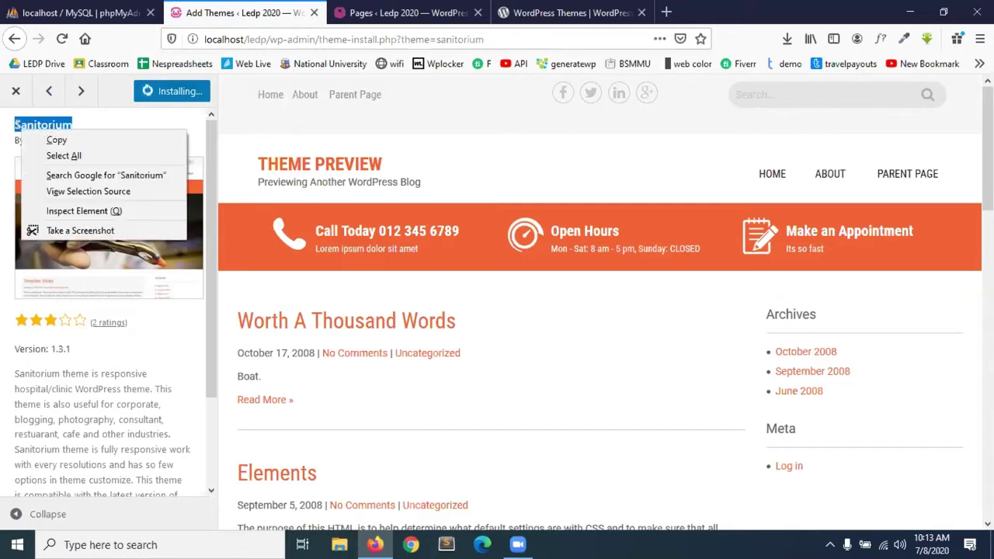
Copy the name Sanitorium and search the WordPress.org themes directory for it.
{"action": "left_click", "coordinate": [56, 139]}
{"action": "left_click", "coordinate": [567, 13]}
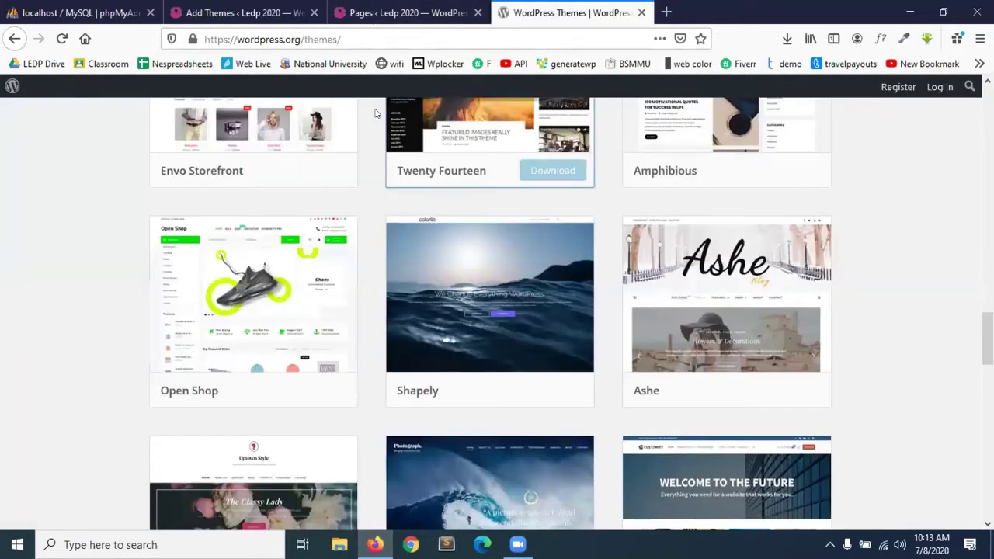
{"action": "scroll", "coordinate": [336, 160], "scroll_direction": "up", "scroll_amount": 5}
{"action": "scroll", "coordinate": [336, 160], "scroll_direction": "up", "scroll_amount": 10}
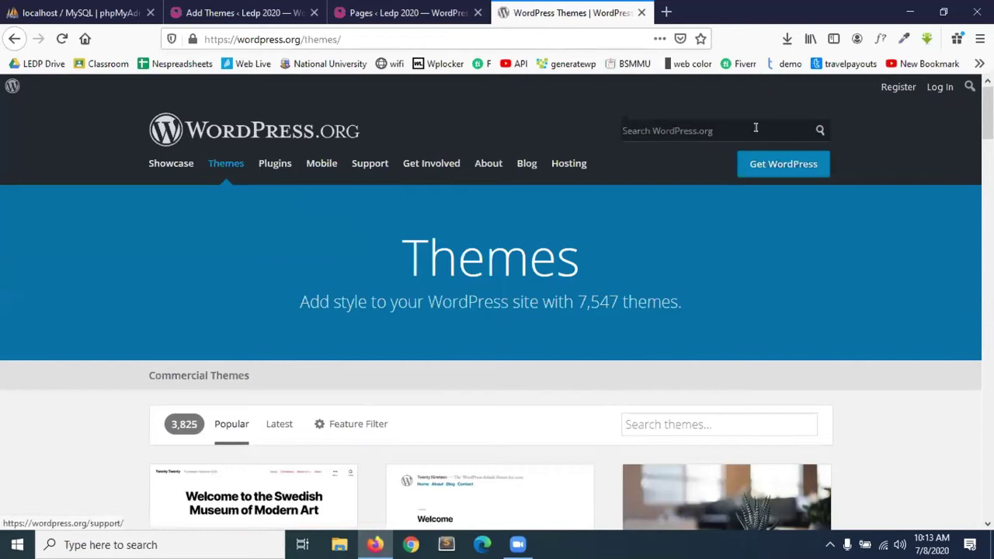
{"action": "left_click", "coordinate": [650, 418]}
{"action": "key", "text": "ctrl+v"}
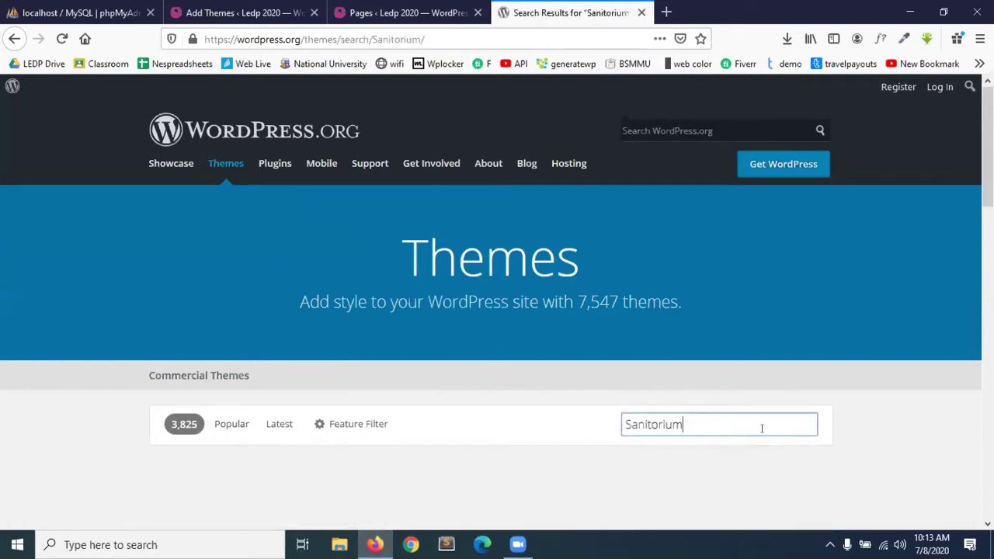
{"action": "scroll", "coordinate": [761, 433], "scroll_direction": "down", "scroll_amount": 3}
{"action": "mouse_move", "coordinate": [332, 395]}
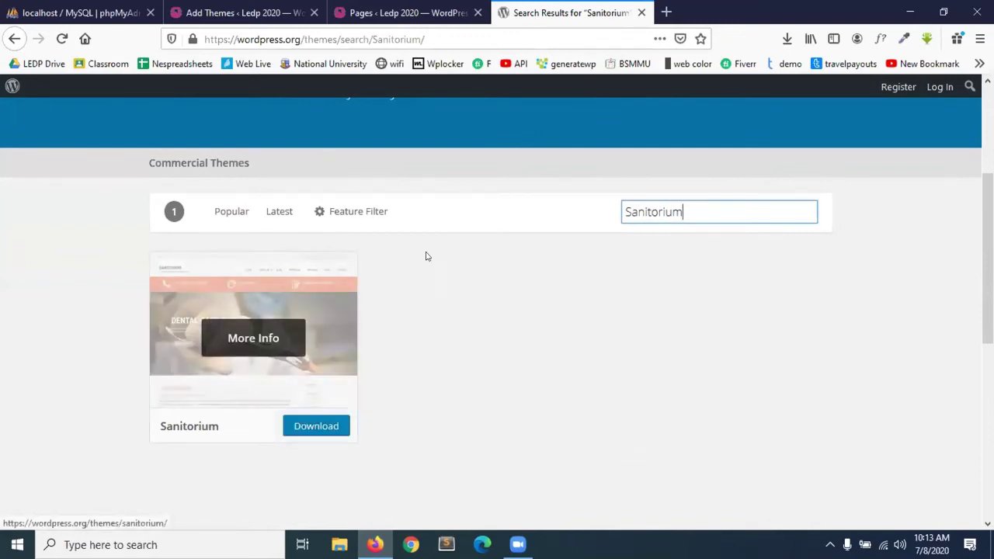
{"action": "scroll", "coordinate": [471, 378], "scroll_direction": "down", "scroll_amount": 2}
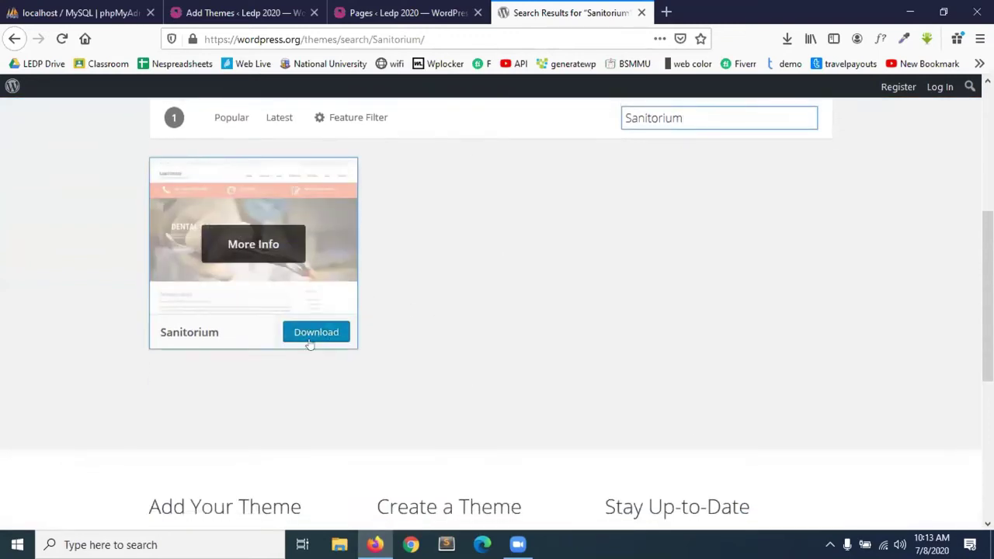
Start the Sanitorium download, cancel the save dialog, and check the local install tab.
{"action": "left_click", "coordinate": [318, 339]}
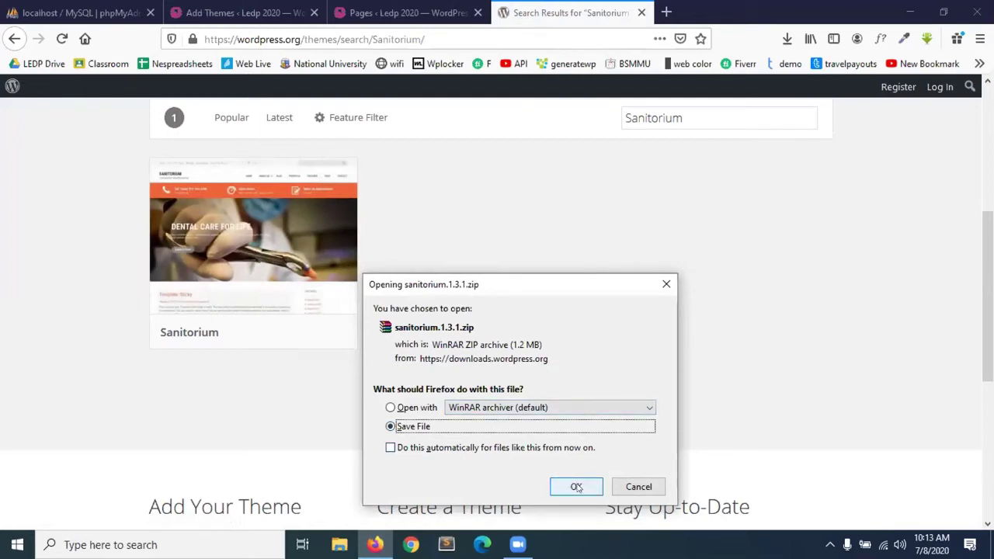
{"action": "left_click", "coordinate": [639, 487]}
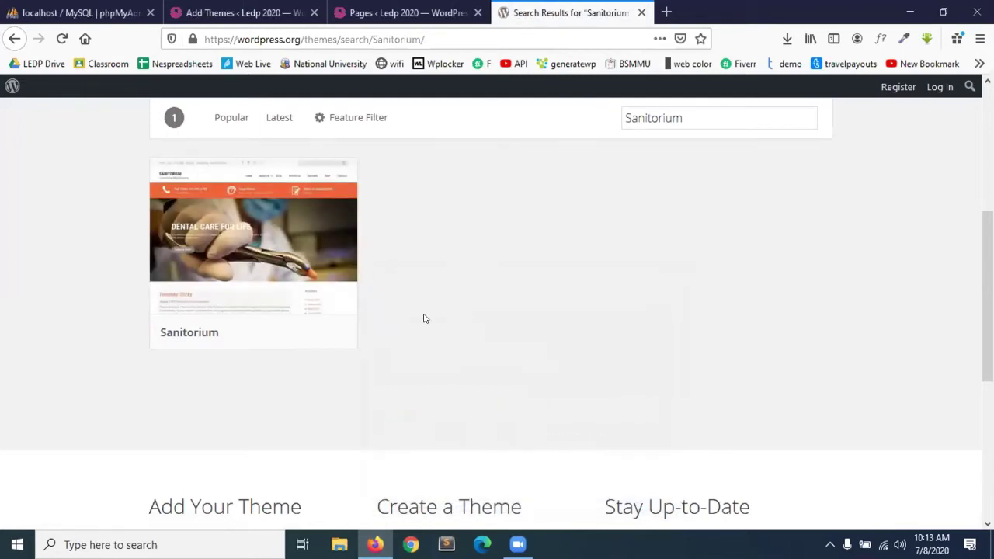
{"action": "left_click", "coordinate": [263, 12]}
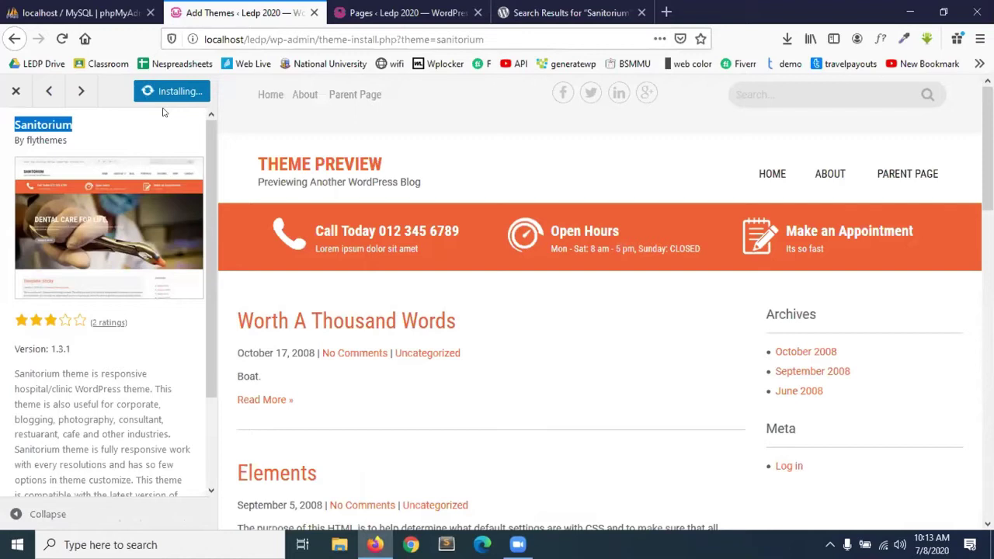
{"action": "left_click", "coordinate": [536, 11]}
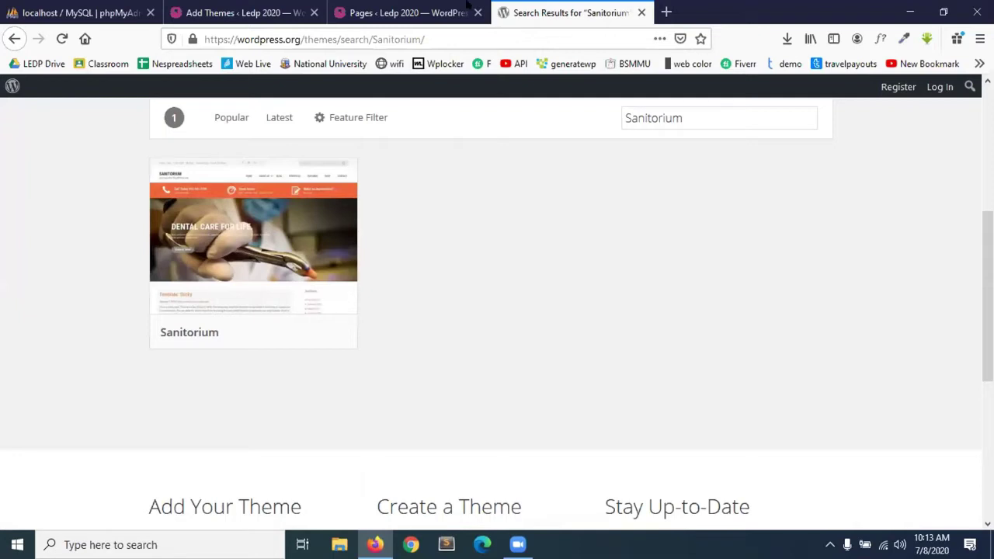
{"action": "scroll", "coordinate": [520, 204], "scroll_direction": "up", "scroll_amount": 10}
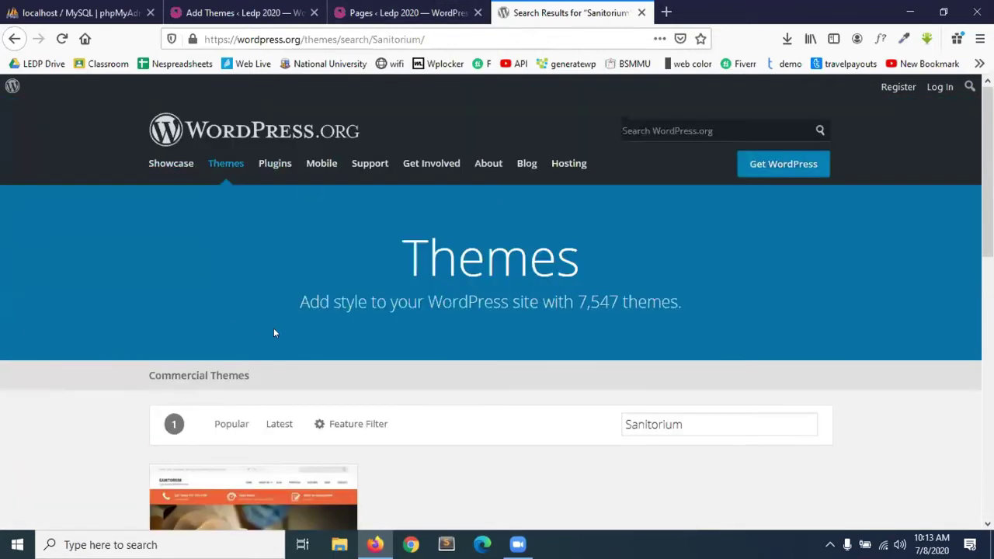
{"action": "scroll", "coordinate": [294, 349], "scroll_direction": "down", "scroll_amount": 1}
{"action": "scroll", "coordinate": [294, 349], "scroll_direction": "down", "scroll_amount": 2}
Search the WordPress.org themes for 'adn' and save the Adney theme zip to disk.
{"action": "left_click", "coordinate": [14, 39]}
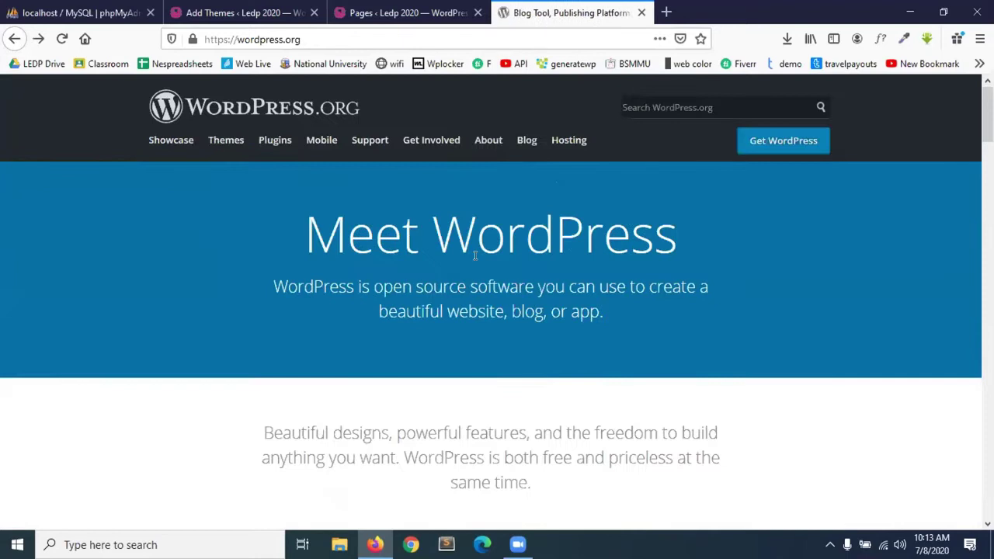
{"action": "left_click", "coordinate": [230, 146]}
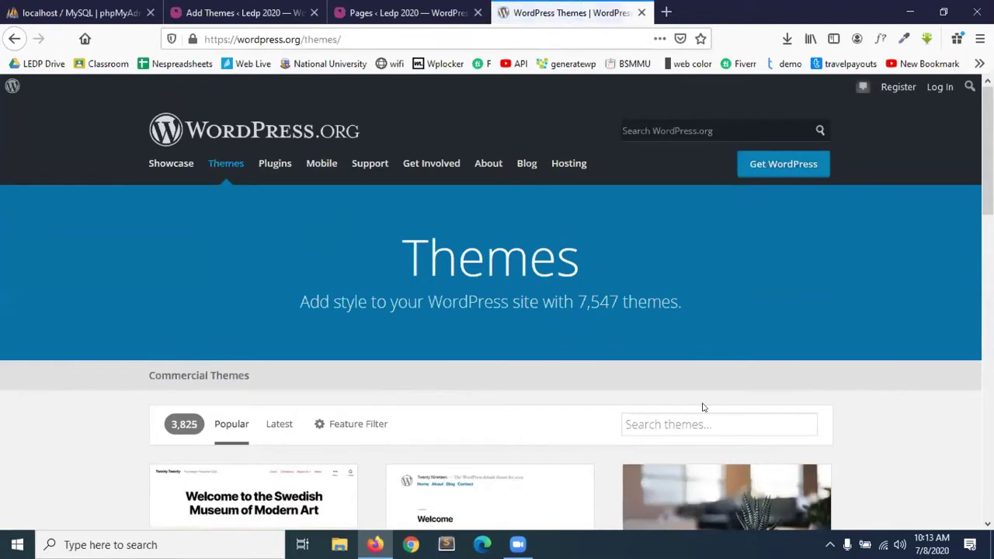
{"action": "left_click", "coordinate": [699, 414]}
{"action": "type", "text": "ad"}
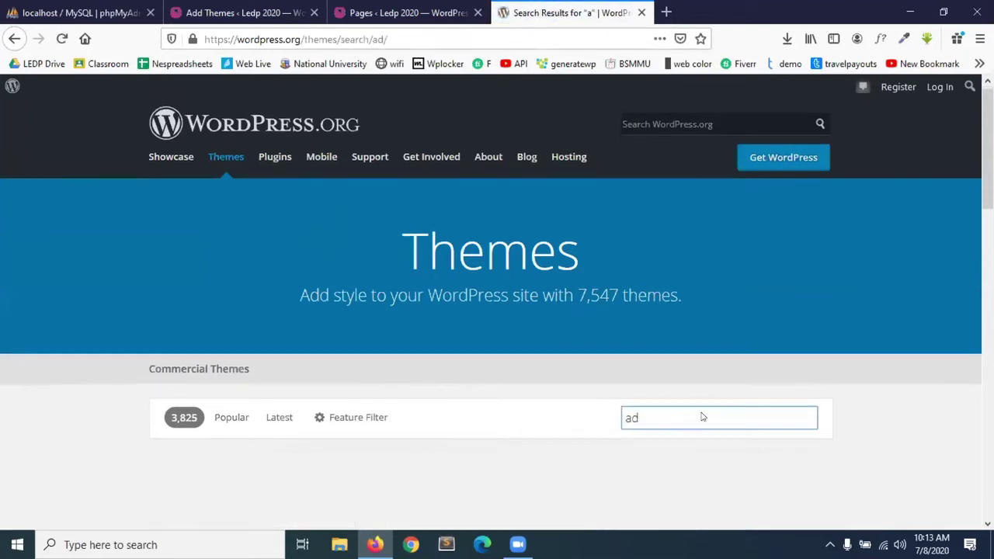
{"action": "type", "text": "n"}
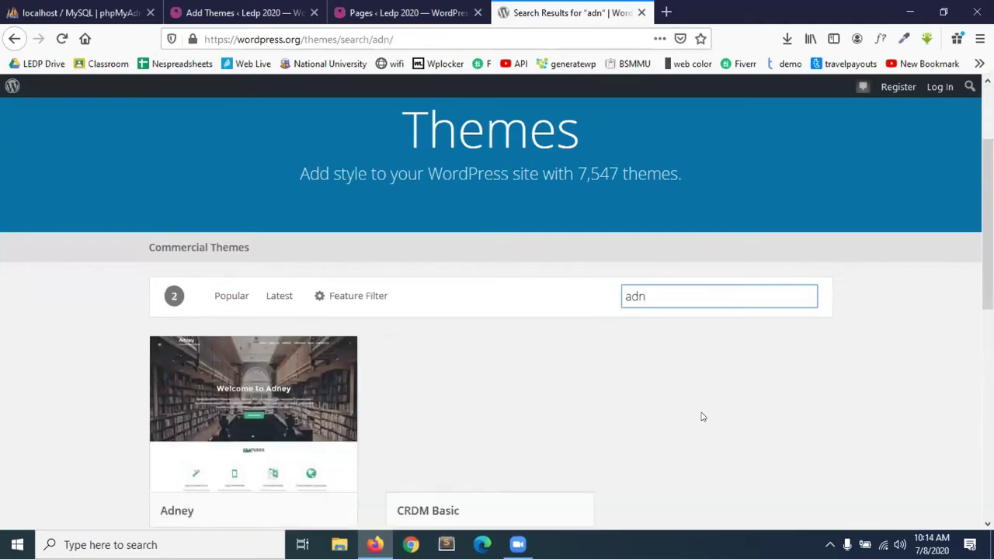
{"action": "scroll", "coordinate": [271, 465], "scroll_direction": "down", "scroll_amount": 3}
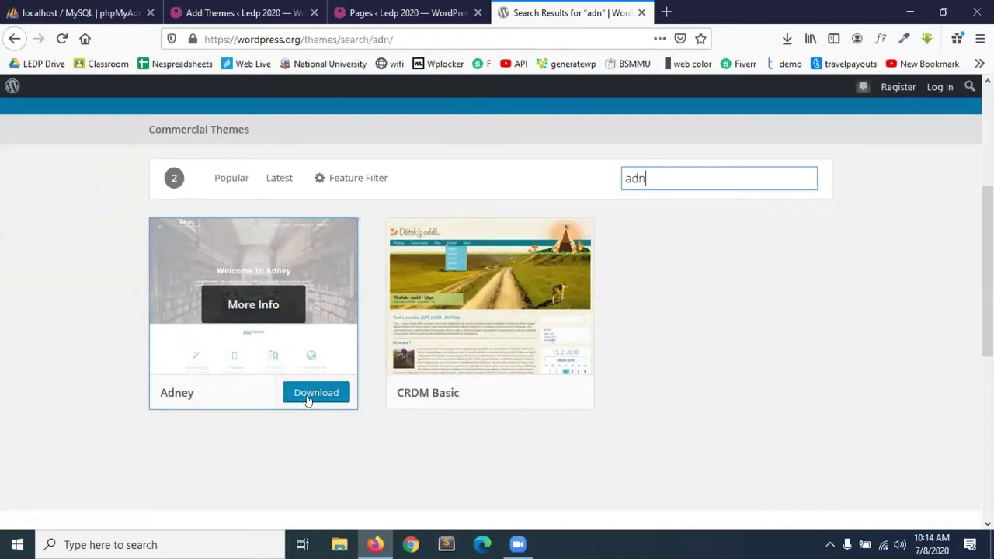
{"action": "left_click", "coordinate": [311, 393]}
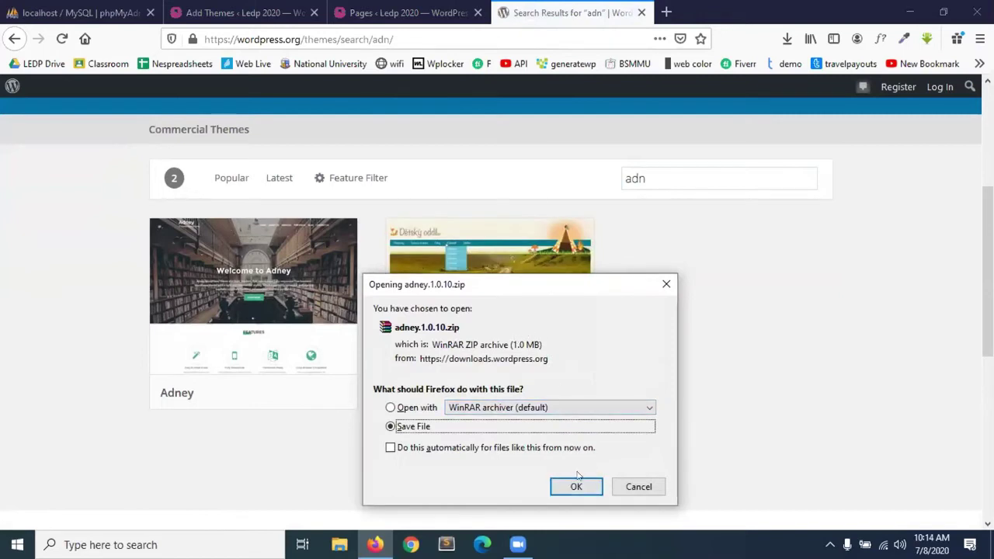
{"action": "left_click", "coordinate": [576, 490]}
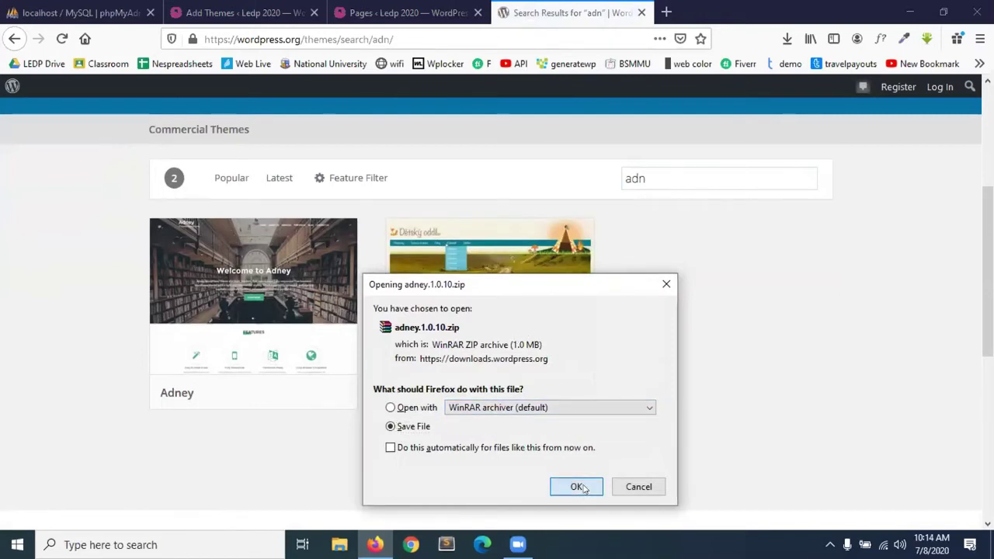
Check the Adney download progress and close the phpMyAdmin tab.
{"action": "left_click", "coordinate": [787, 39]}
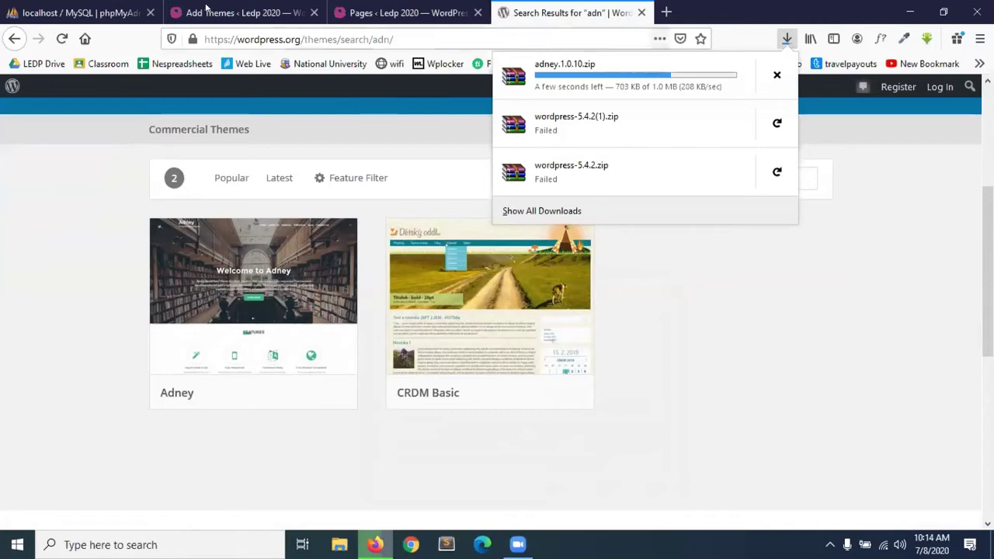
{"action": "left_click", "coordinate": [149, 12]}
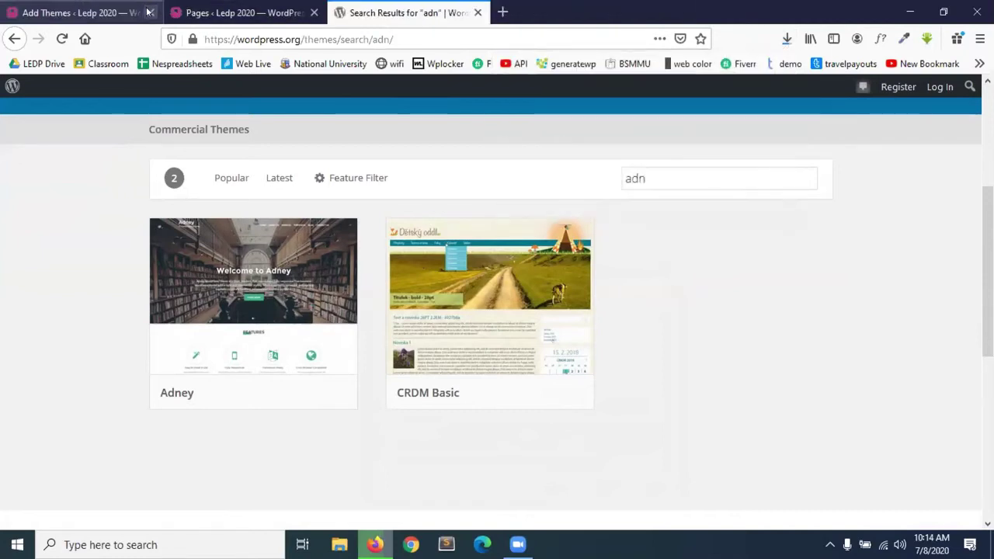
{"action": "left_click", "coordinate": [262, 11]}
{"action": "left_click", "coordinate": [65, 6]}
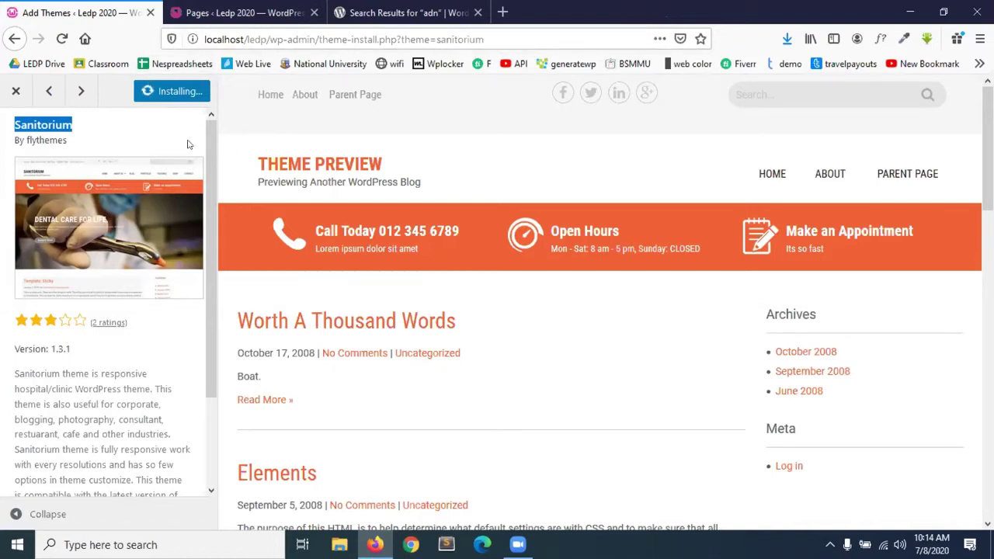
Return to the adn search tab and open the Downloads folder holding adney.1.0.10.zip.
{"action": "left_click", "coordinate": [245, 12]}
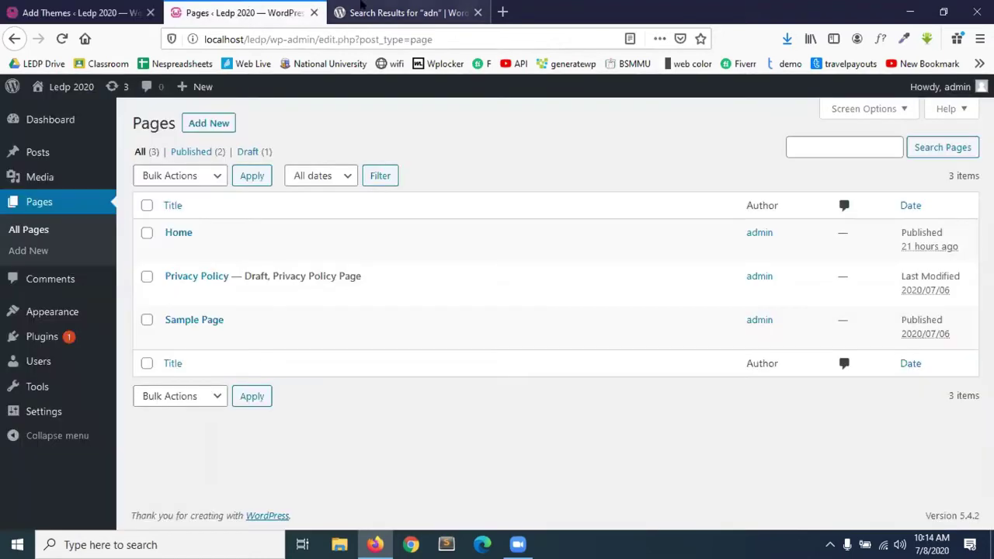
{"action": "left_click", "coordinate": [398, 8]}
{"action": "left_click", "coordinate": [787, 38]}
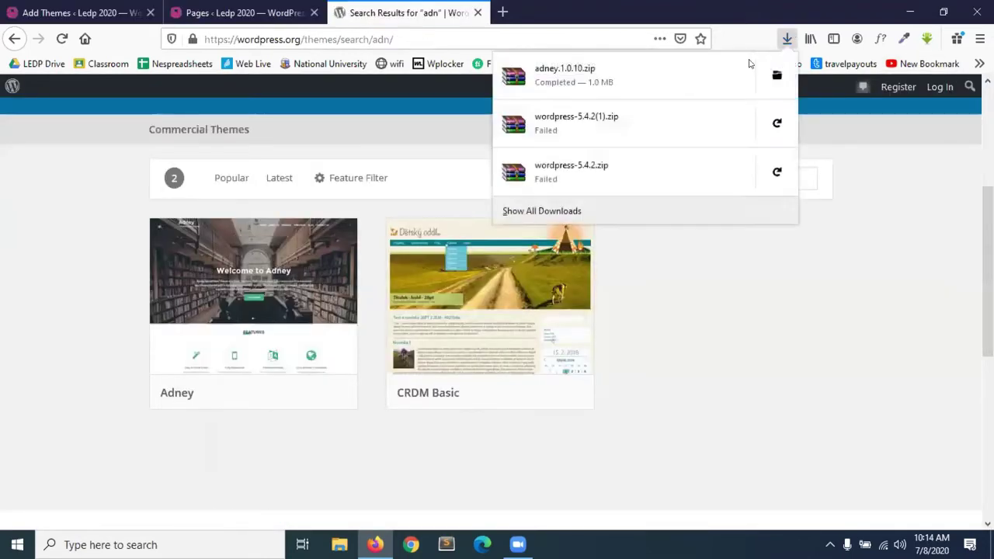
{"action": "left_click", "coordinate": [777, 75]}
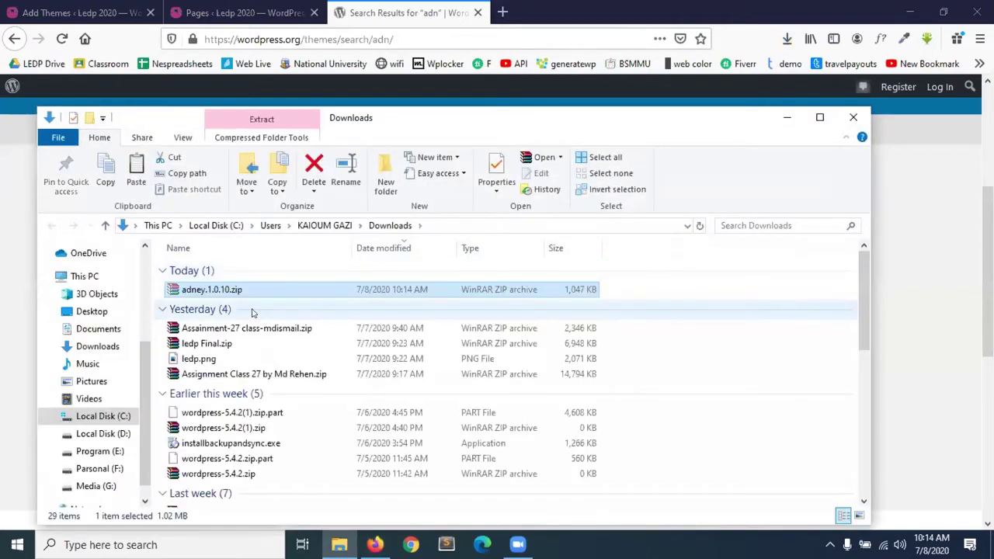
Copy adney.1.0.10.zip to the desktop and open its adney folder in WinRAR.
{"action": "left_click", "coordinate": [853, 117]}
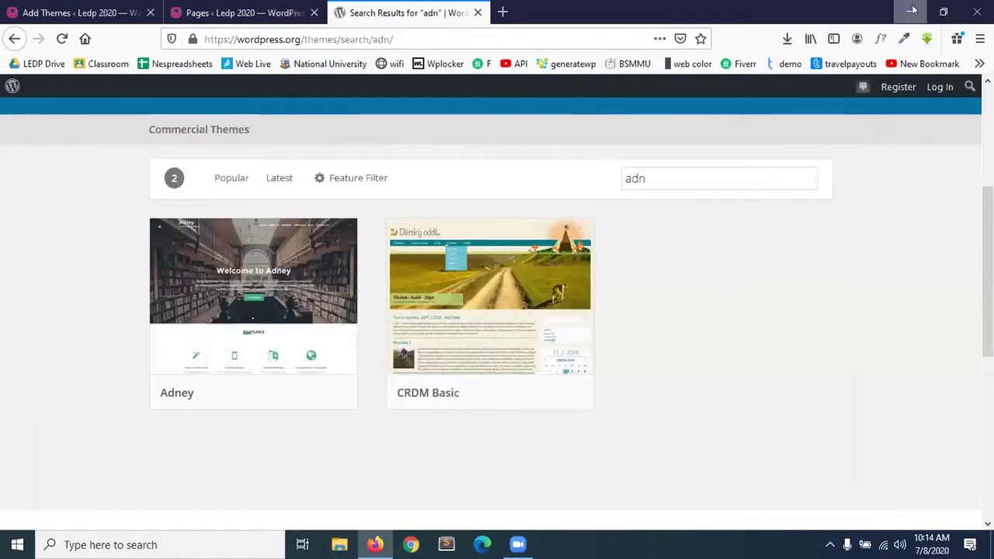
{"action": "left_click", "coordinate": [911, 12]}
{"action": "key", "text": "ctrl+v"}
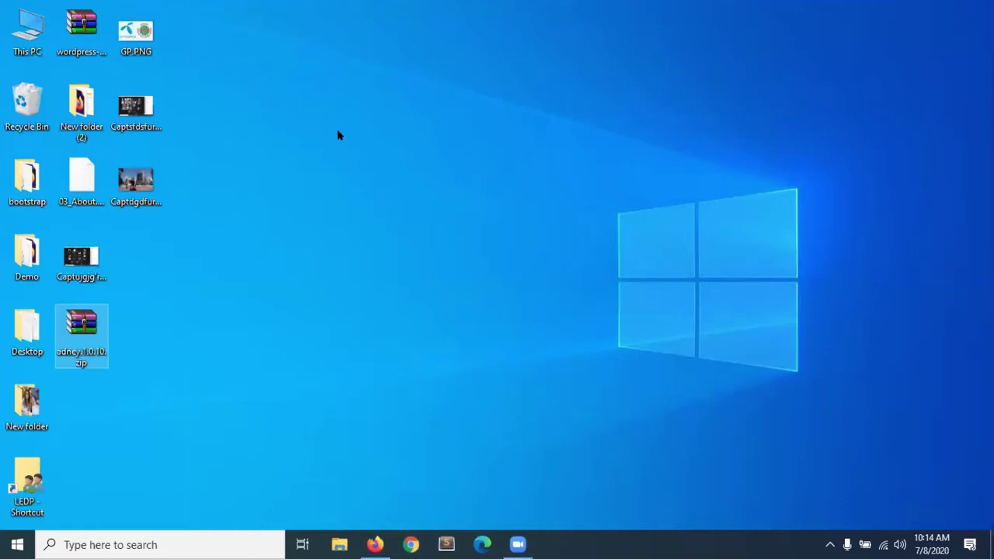
{"action": "double_click", "coordinate": [87, 341]}
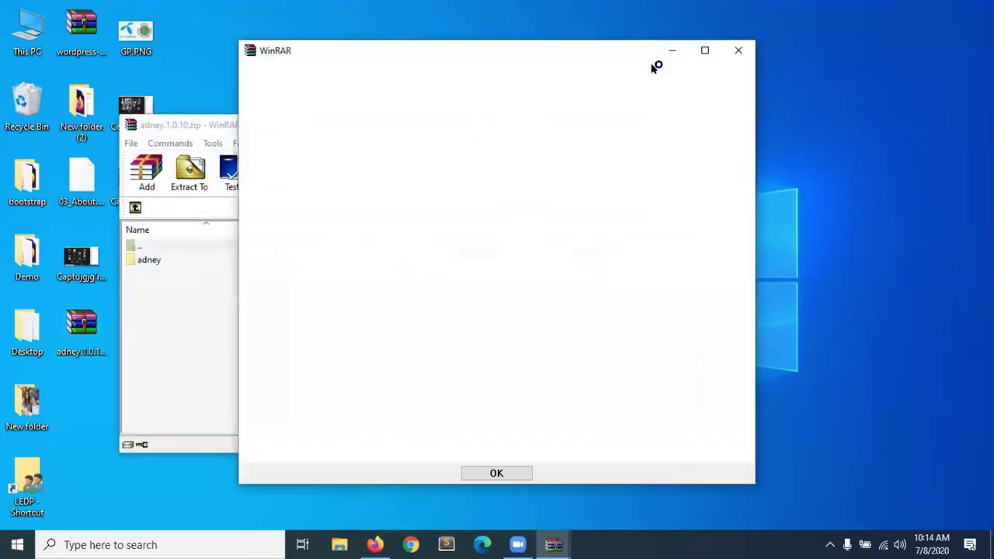
{"action": "left_click", "coordinate": [738, 50]}
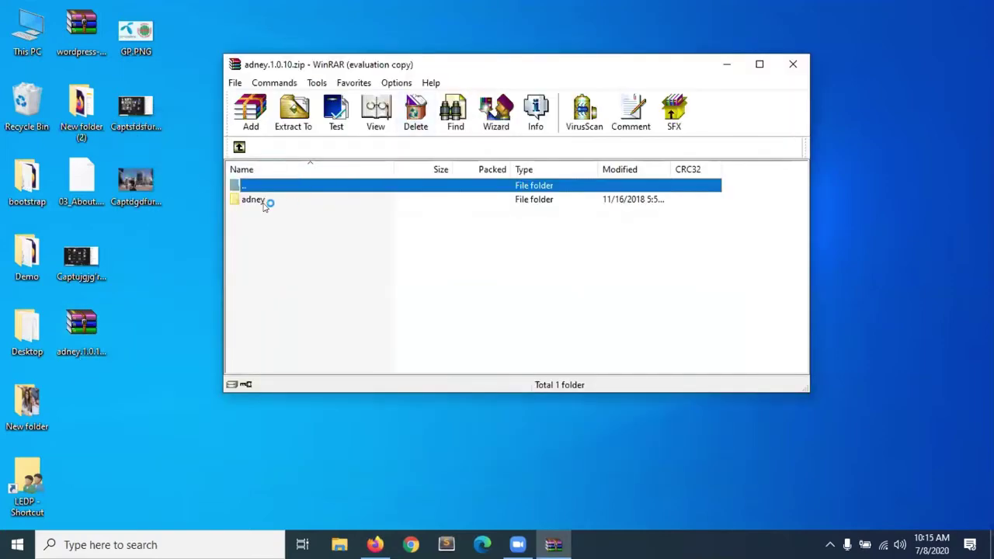
{"action": "double_click", "coordinate": [264, 201]}
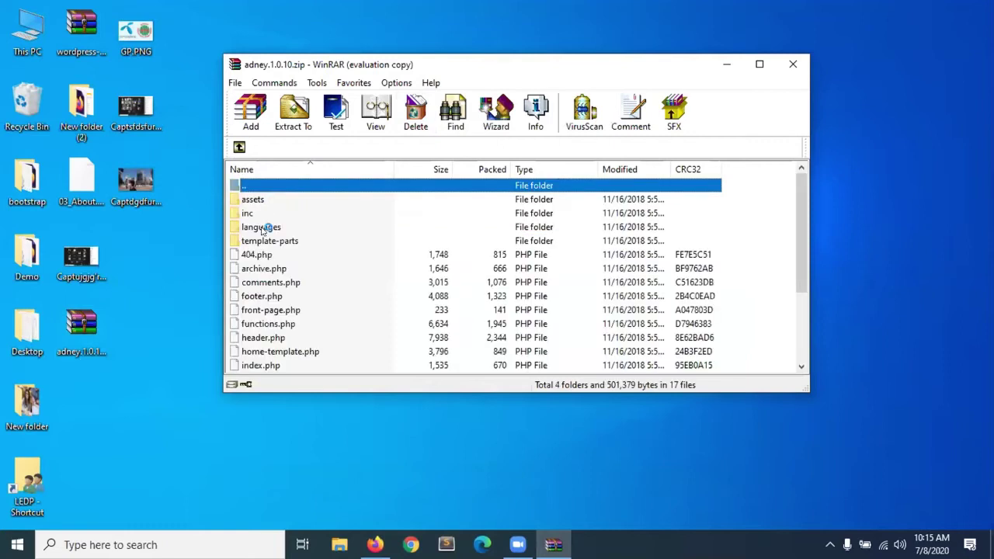
Inspect footer.php, header.php, index.php, page.php, search.php, sidebar.php and single.php, then close the archive.
{"action": "scroll", "coordinate": [272, 300], "scroll_direction": "down", "scroll_amount": 3}
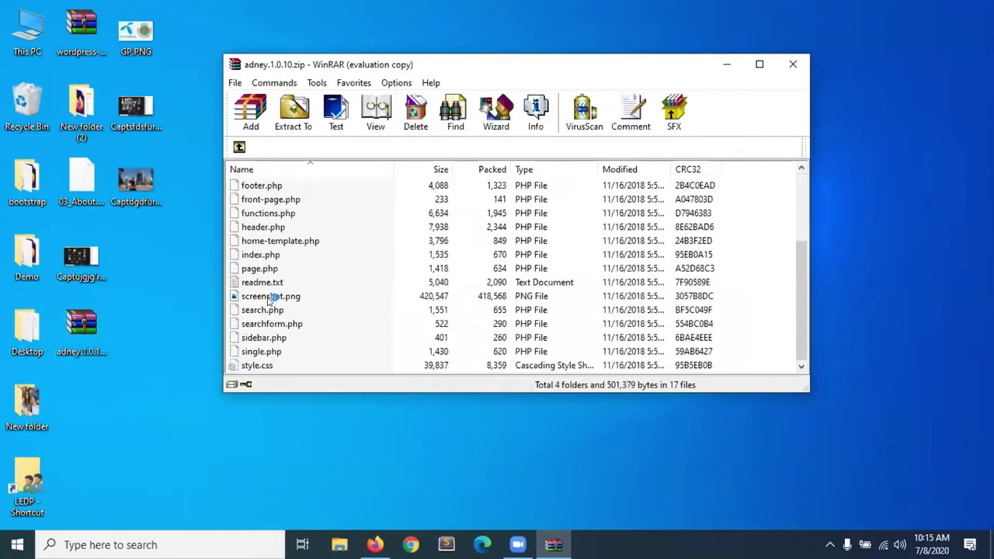
{"action": "left_click", "coordinate": [251, 187]}
{"action": "scroll", "coordinate": [251, 191], "scroll_direction": "up", "scroll_amount": 1}
{"action": "scroll", "coordinate": [263, 204], "scroll_direction": "up", "scroll_amount": 1}
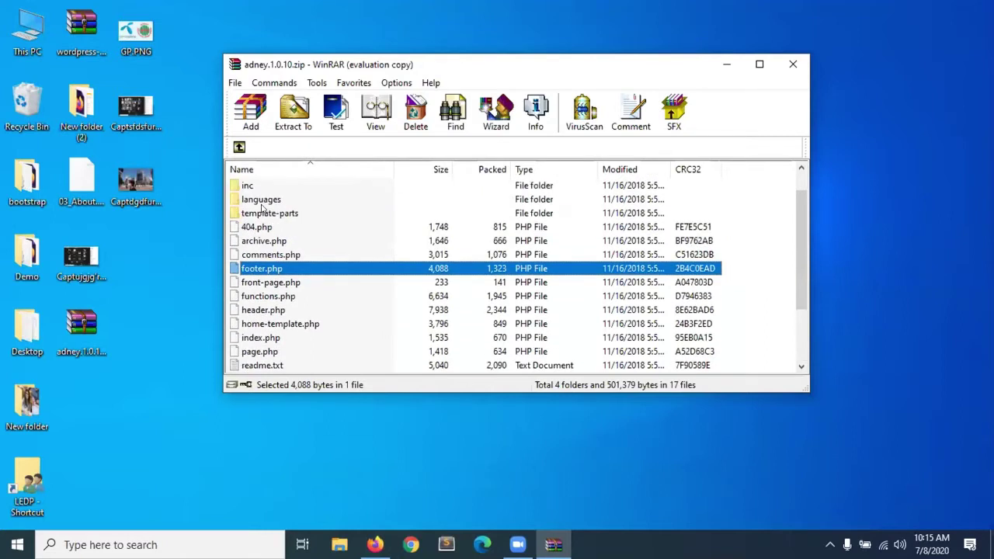
{"action": "left_click", "coordinate": [265, 310]}
{"action": "scroll", "coordinate": [264, 310], "scroll_direction": "down", "scroll_amount": 1}
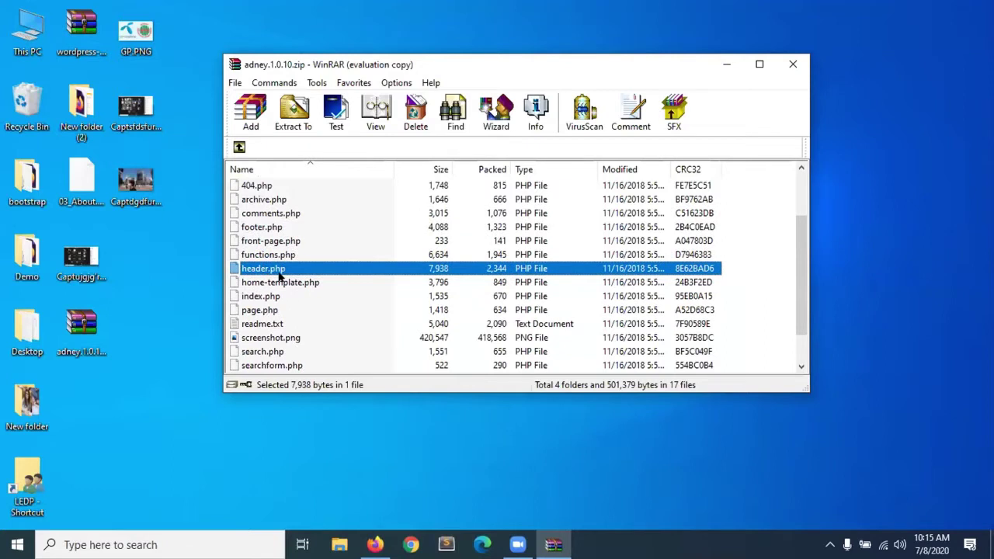
{"action": "left_click", "coordinate": [263, 298]}
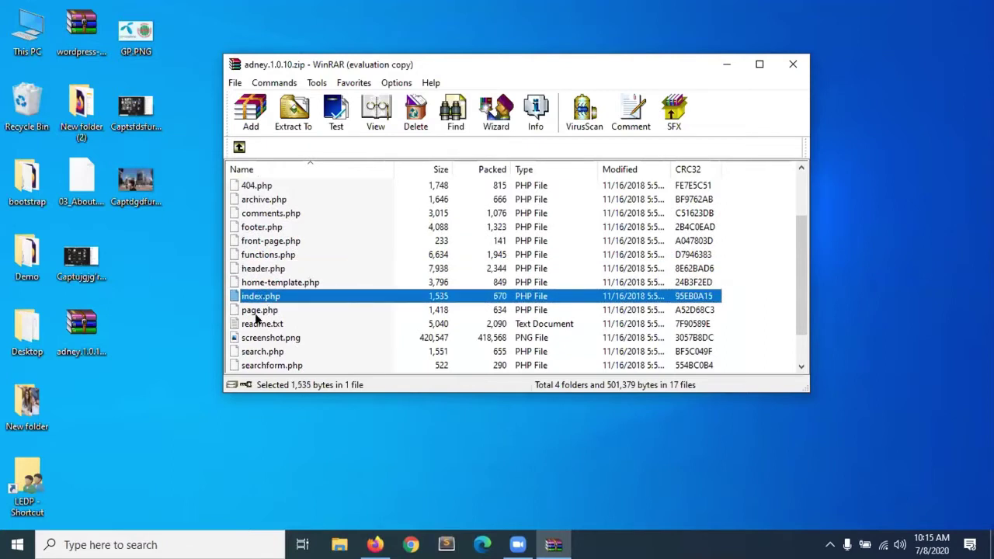
{"action": "left_click", "coordinate": [257, 312]}
{"action": "scroll", "coordinate": [259, 314], "scroll_direction": "down", "scroll_amount": 1}
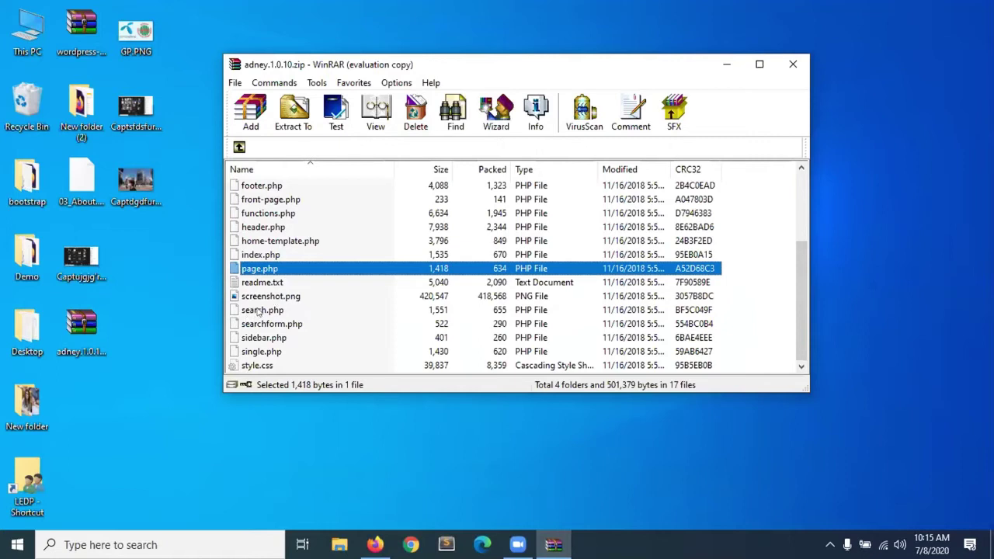
{"action": "left_click", "coordinate": [259, 311]}
{"action": "left_click", "coordinate": [258, 339]}
{"action": "left_click", "coordinate": [259, 351]}
{"action": "scroll", "coordinate": [315, 220], "scroll_direction": "up", "scroll_amount": 3}
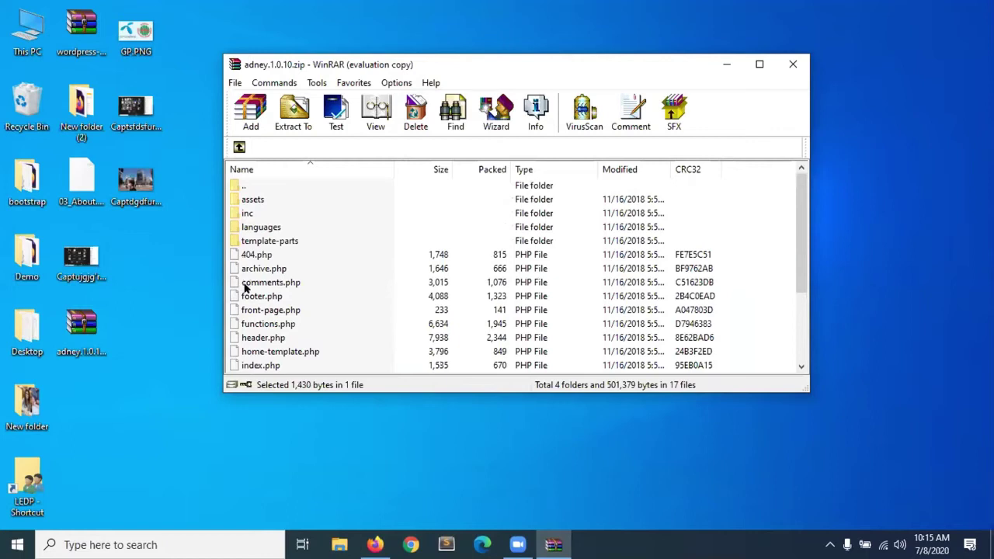
{"action": "left_click", "coordinate": [793, 63]}
Bring the browser back and close the adn theme search results tab.
{"action": "left_click", "coordinate": [375, 544]}
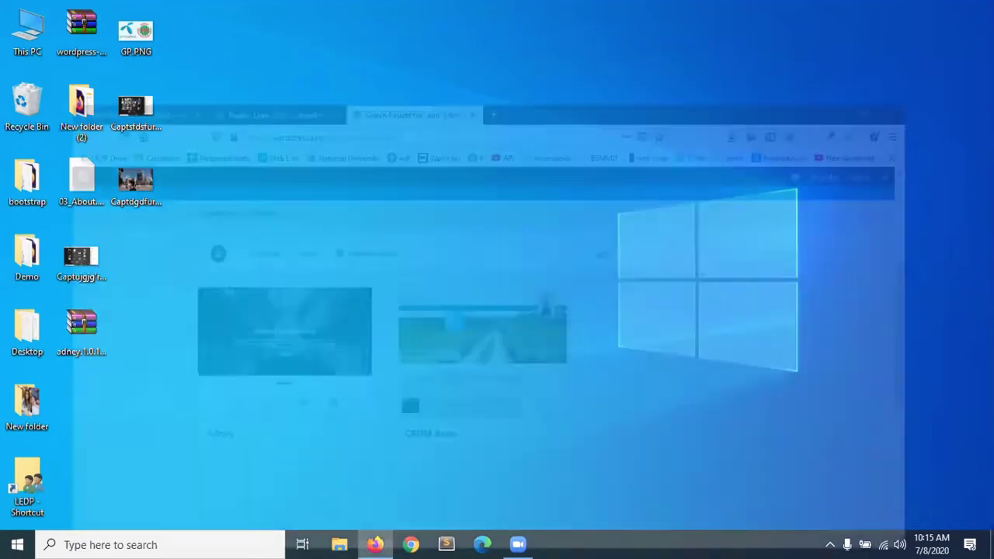
{"action": "left_click", "coordinate": [218, 6]}
{"action": "left_click", "coordinate": [78, 12]}
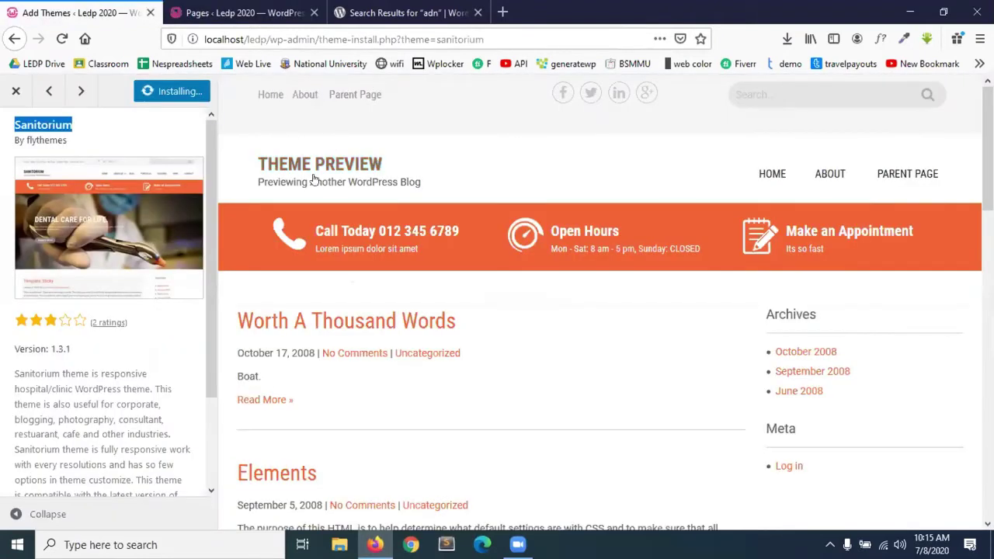
{"action": "left_click", "coordinate": [454, 13]}
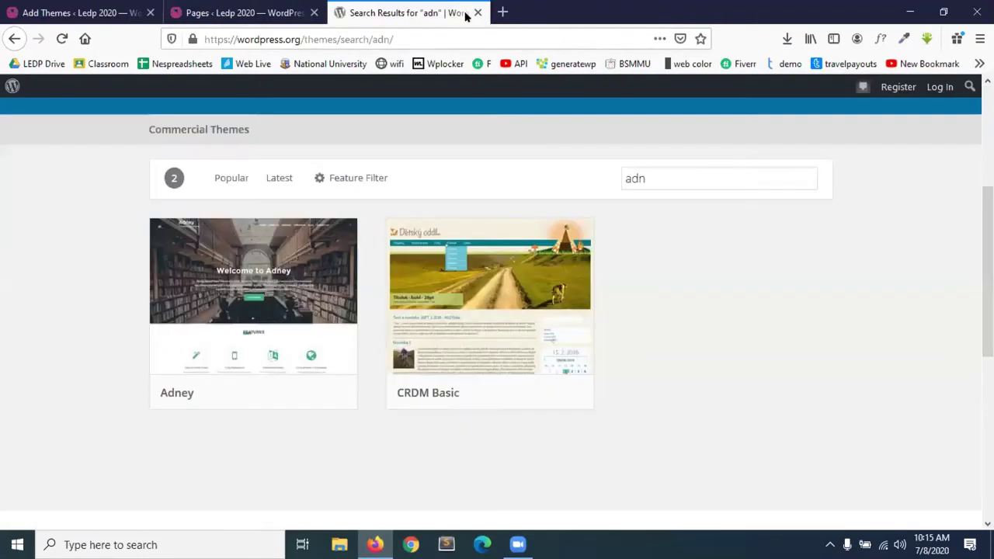
{"action": "left_click", "coordinate": [477, 12]}
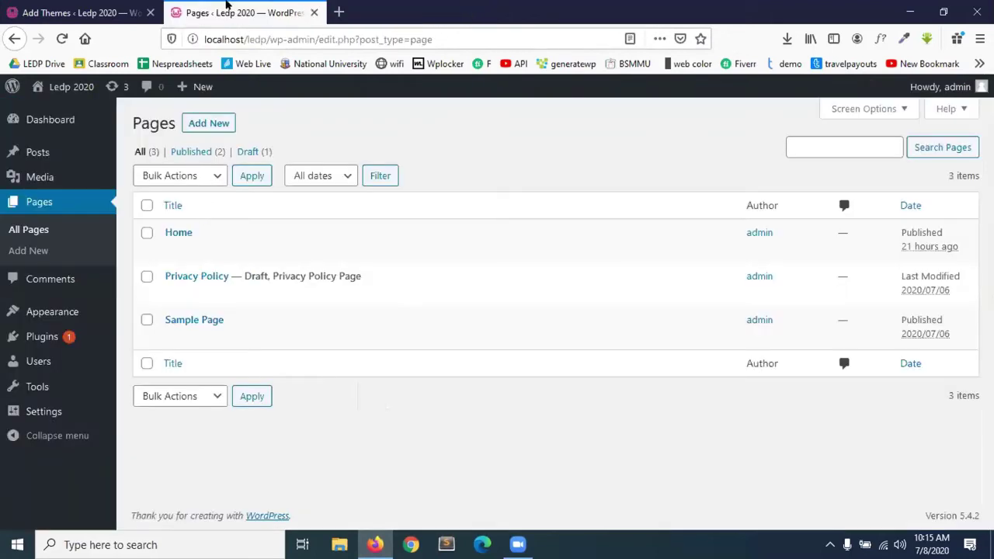
Reload the stalled Sanitorium install preview, confirming Leave Page.
{"action": "left_click", "coordinate": [48, 8]}
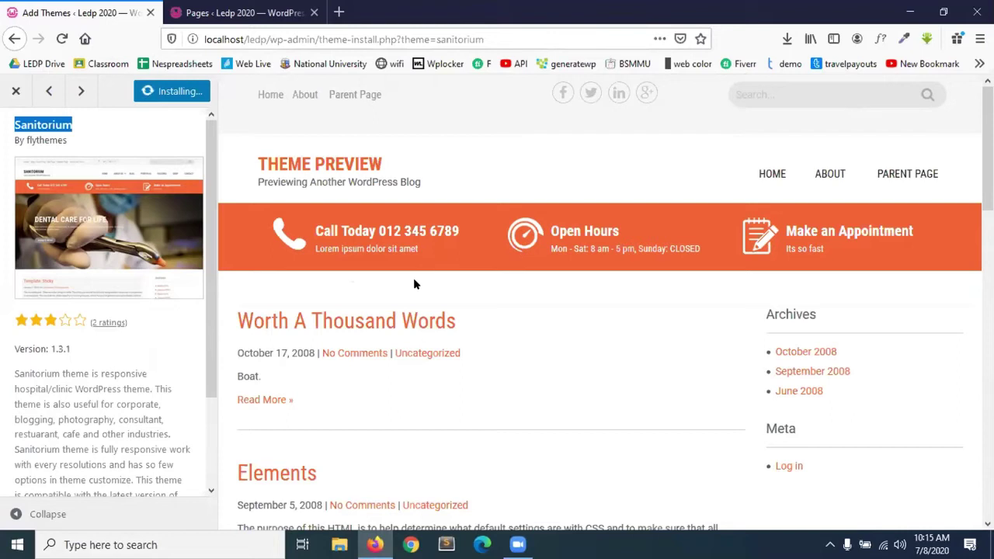
{"action": "left_click", "coordinate": [61, 40]}
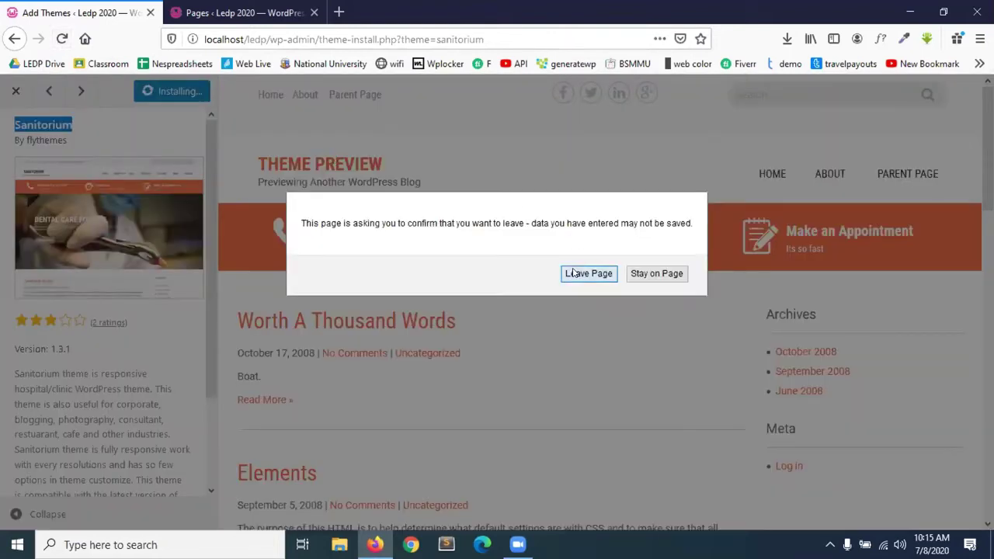
{"action": "left_click", "coordinate": [584, 273]}
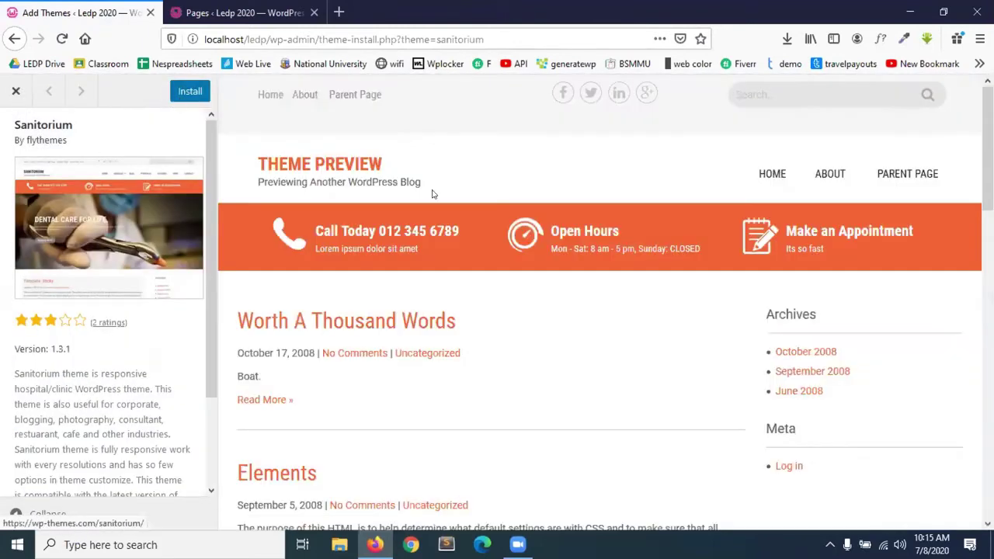
Copy the Sanitorium name and open the WordPress.org themes directory in a new tab.
{"action": "triple_click", "coordinate": [7, 132]}
{"action": "key", "text": "ctrl+c"}
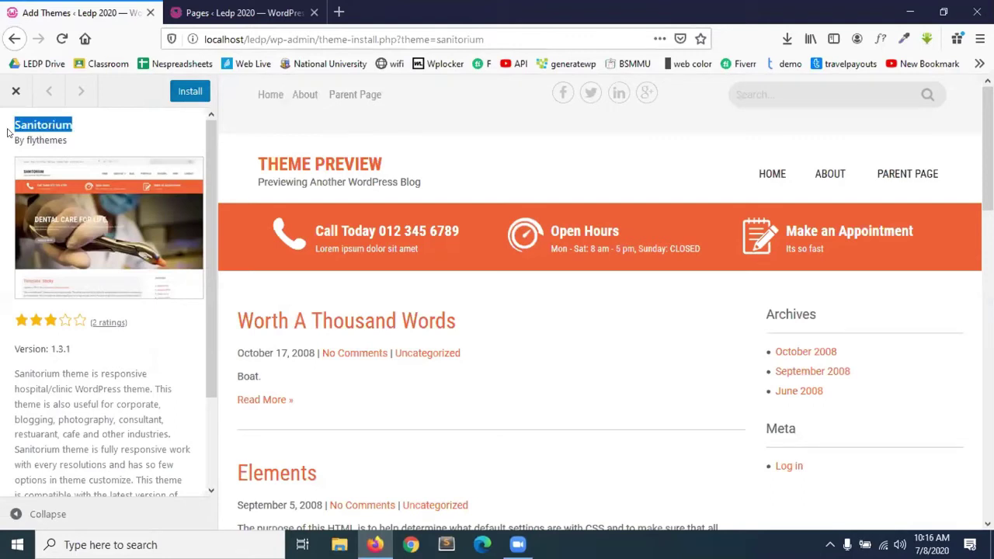
{"action": "left_click", "coordinate": [339, 12]}
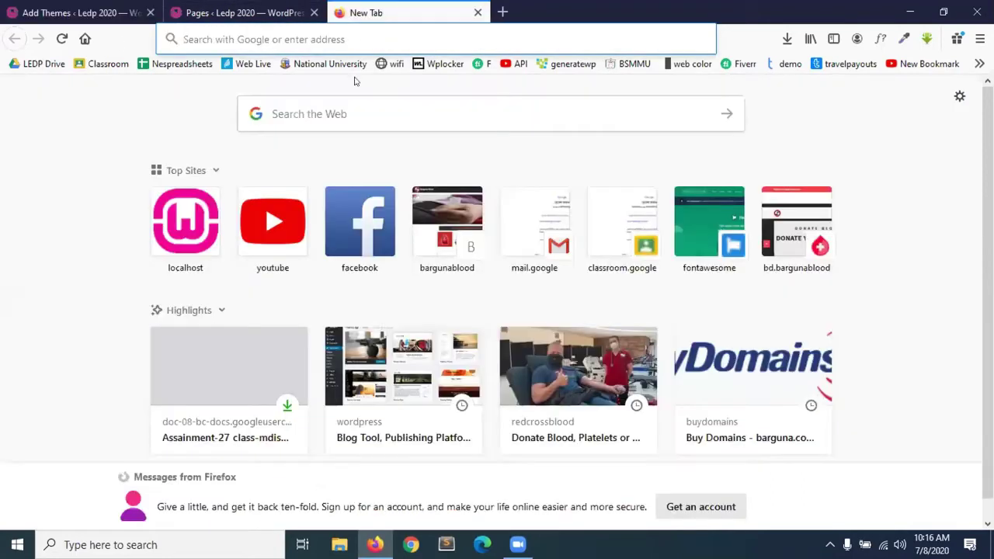
{"action": "type", "text": "wo"}
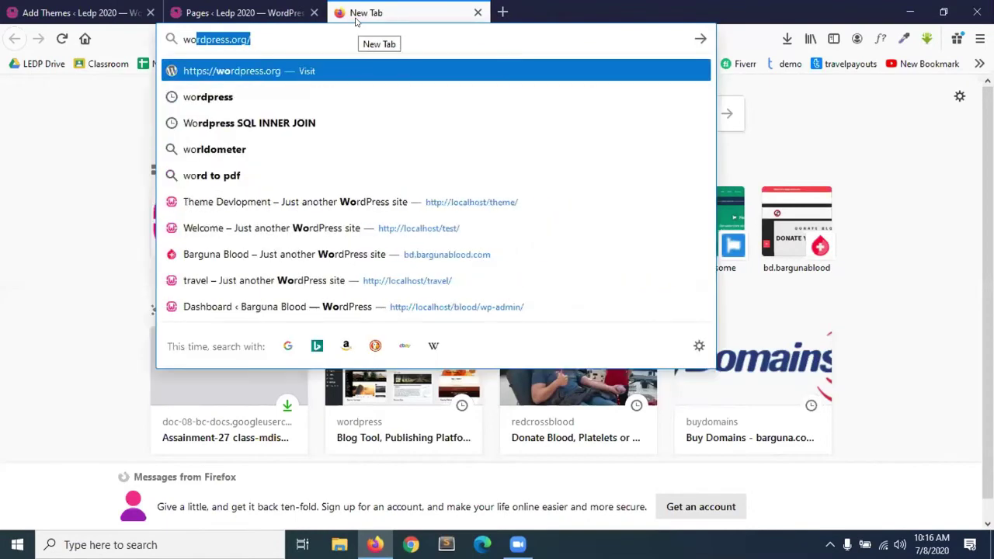
{"action": "key", "text": "Return"}
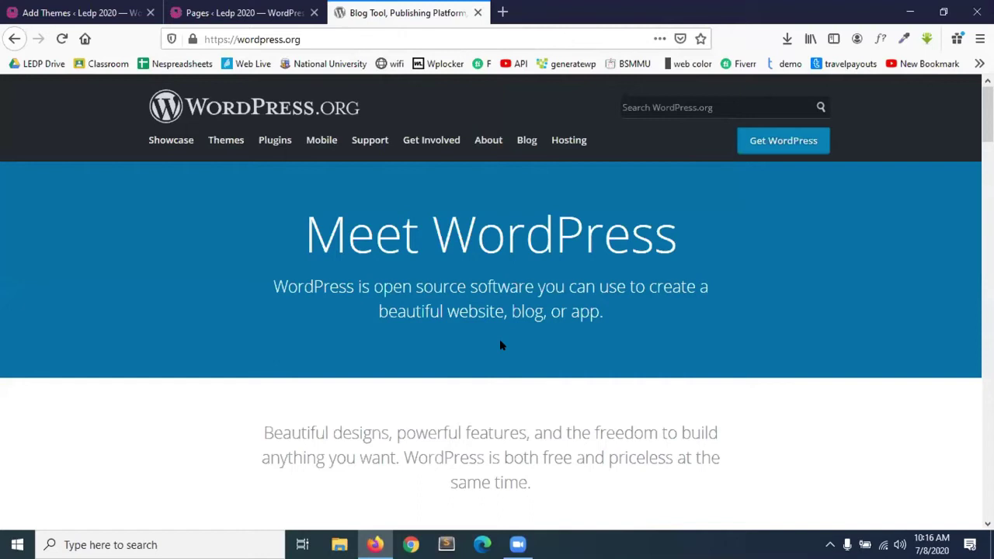
{"action": "scroll", "coordinate": [499, 339], "scroll_direction": "down", "scroll_amount": 1}
{"action": "scroll", "coordinate": [500, 339], "scroll_direction": "up", "scroll_amount": 1}
{"action": "left_click", "coordinate": [226, 140]}
Search the directory for Sanitorium and download the theme zip.
{"action": "scroll", "coordinate": [561, 332], "scroll_direction": "down", "scroll_amount": 1}
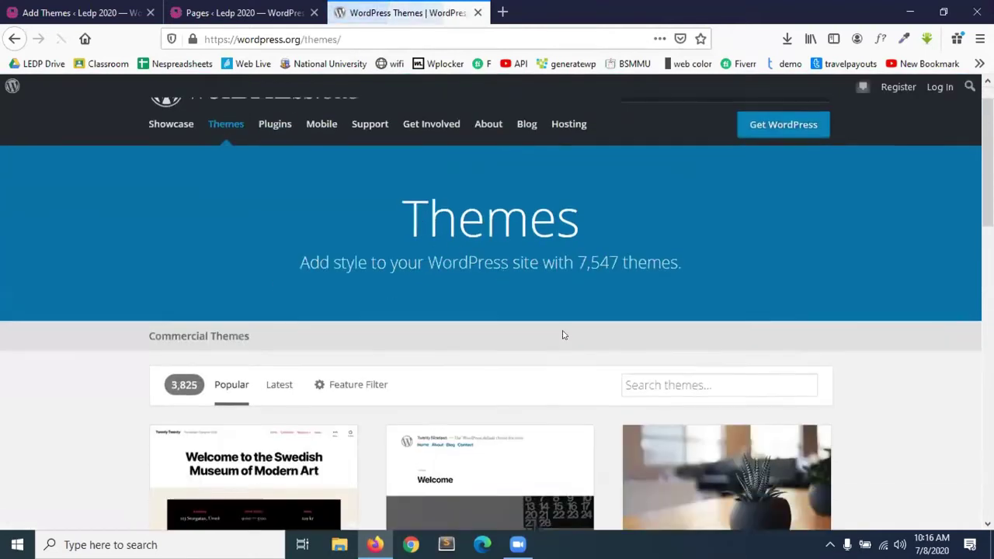
{"action": "scroll", "coordinate": [564, 335], "scroll_direction": "down", "scroll_amount": 1}
{"action": "left_click", "coordinate": [721, 331]}
{"action": "key", "text": "ctrl+v"}
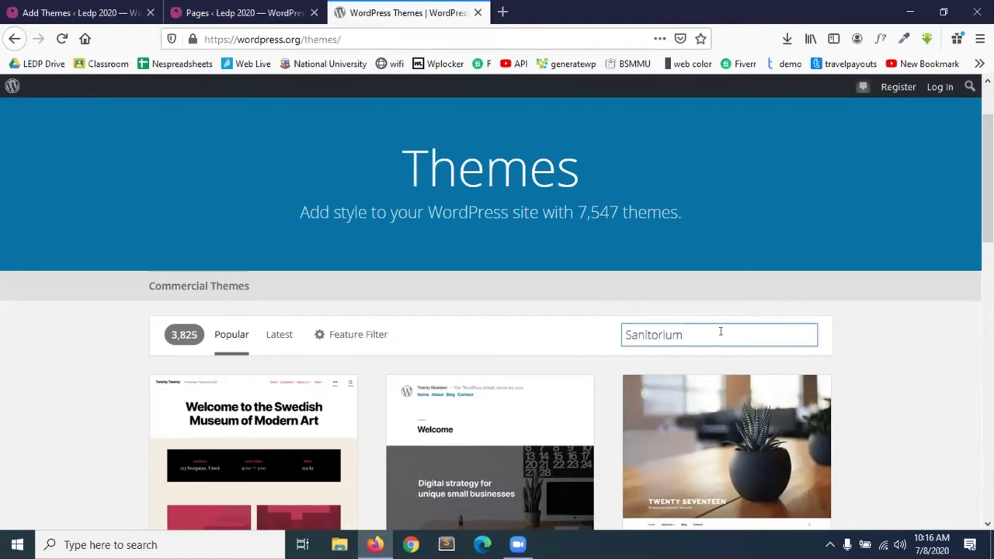
{"action": "scroll", "coordinate": [317, 369], "scroll_direction": "down", "scroll_amount": 3}
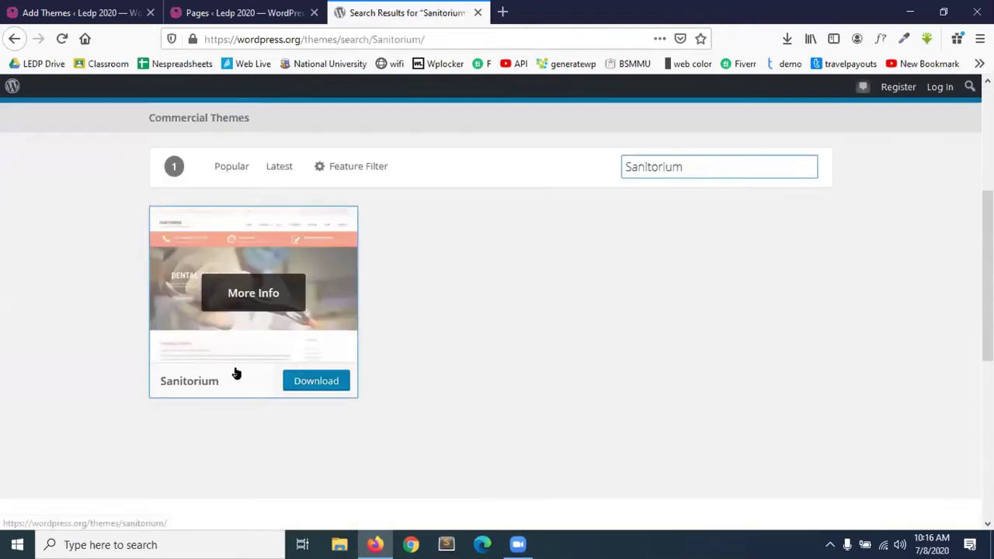
{"action": "left_click", "coordinate": [320, 382]}
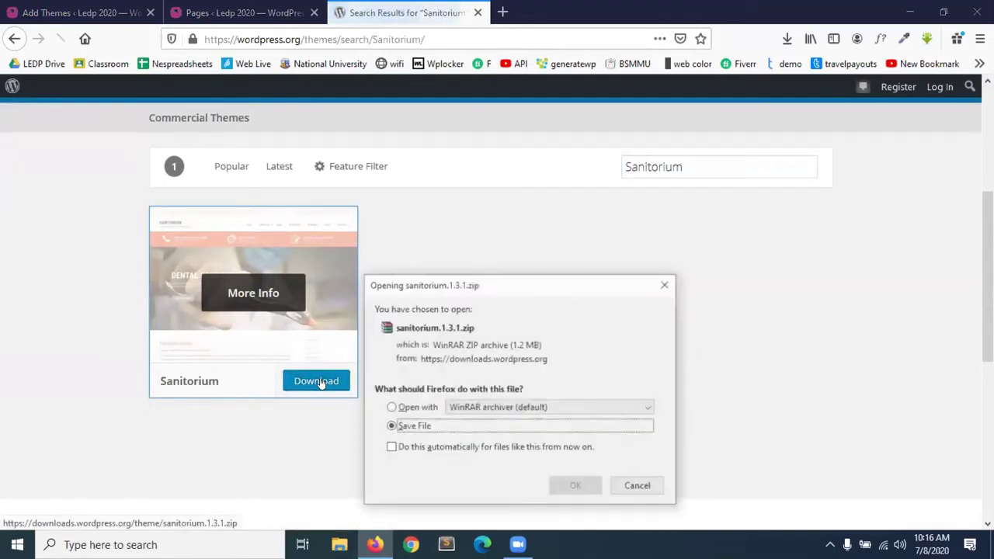
Confirm sanitorium.1.3.1.zip finished downloading, show it in its folder, then close Explorer.
{"action": "left_click", "coordinate": [786, 40]}
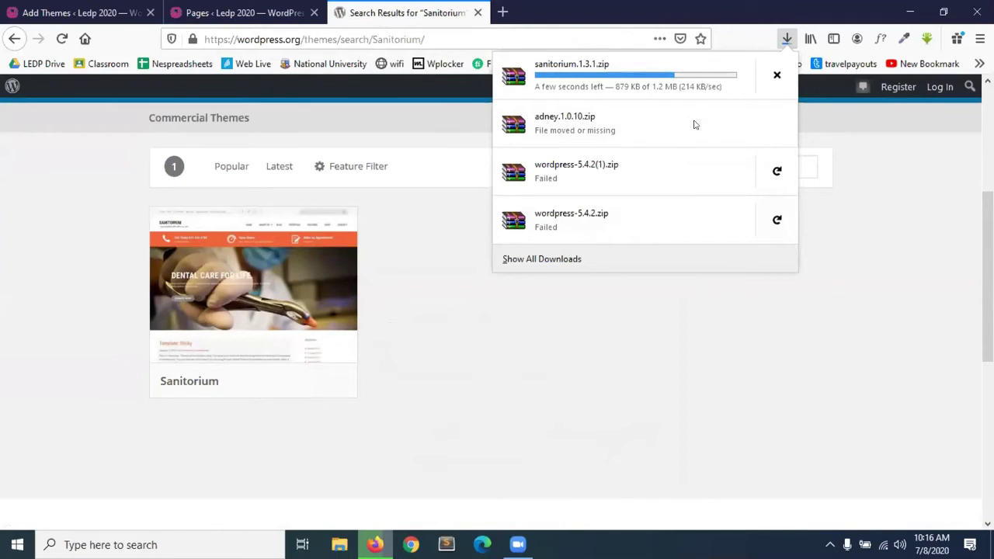
{"action": "left_click", "coordinate": [692, 325]}
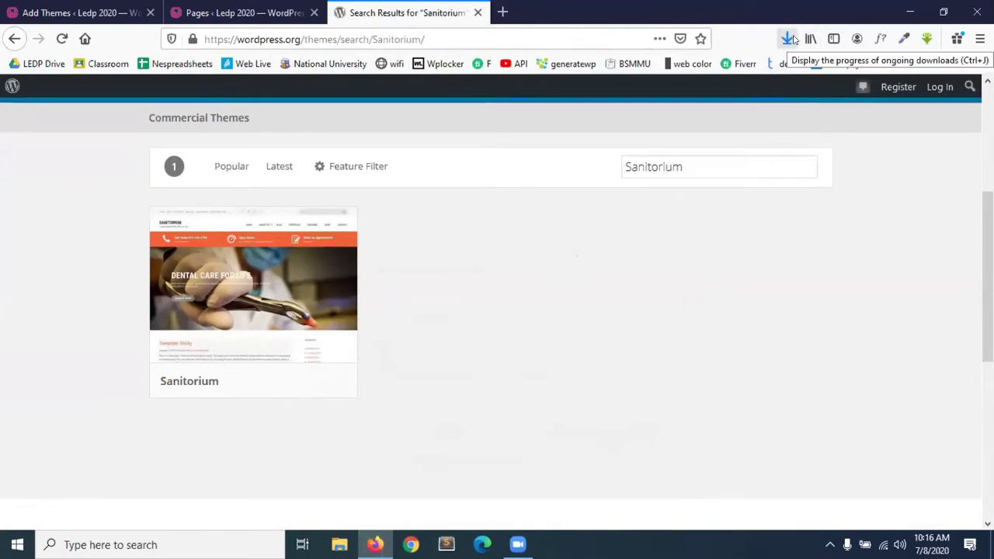
{"action": "left_click", "coordinate": [791, 39]}
{"action": "left_click", "coordinate": [773, 83]}
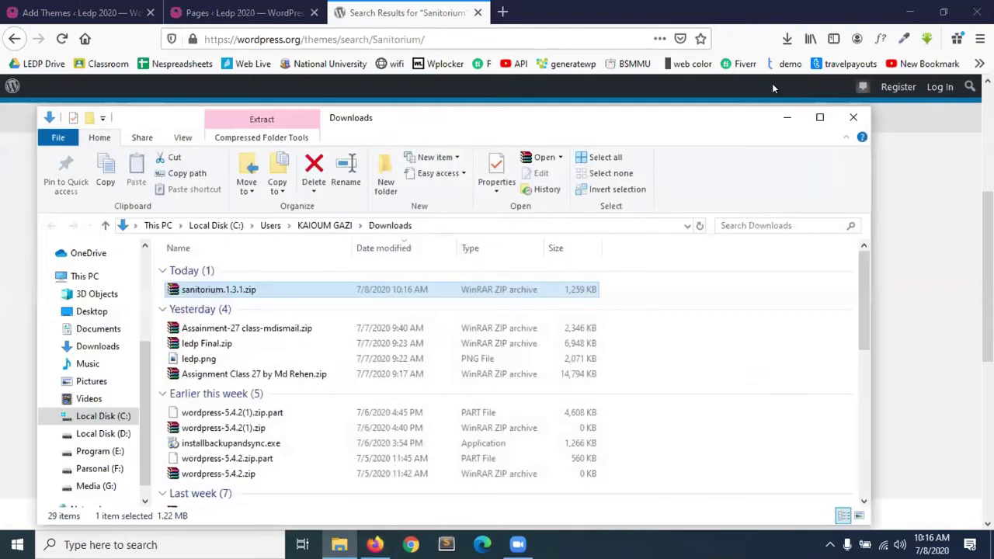
{"action": "left_click", "coordinate": [854, 118]}
Paste a copy of sanitorium.1.3.1.zip onto the desktop, then close the Sanitorium preview on Add Themes.
{"action": "left_click", "coordinate": [910, 12]}
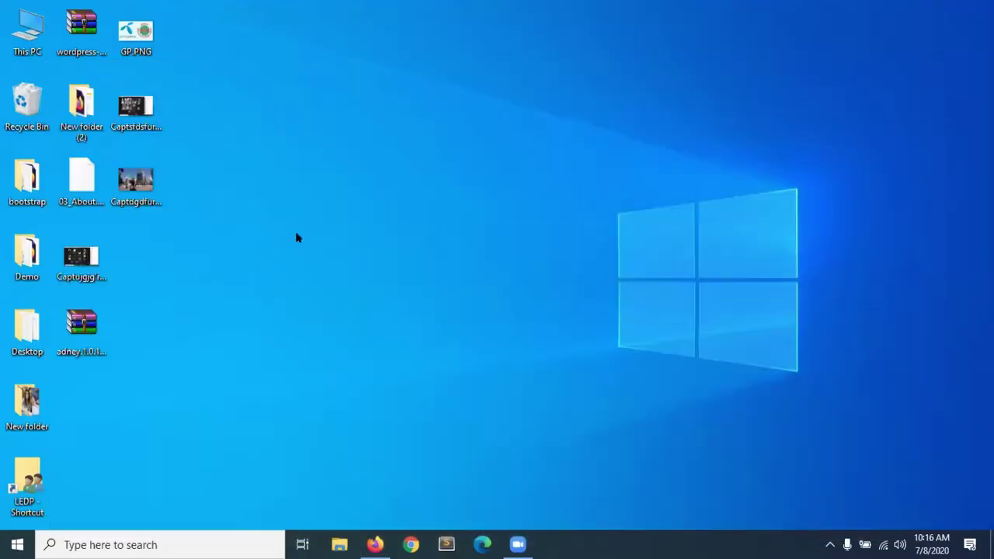
{"action": "key", "text": "ctrl+v"}
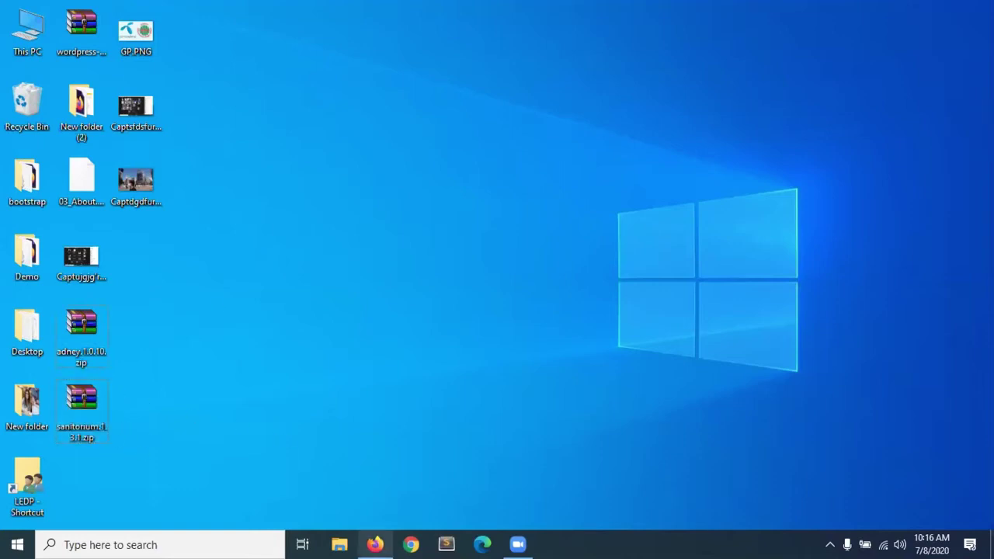
{"action": "left_click", "coordinate": [376, 545]}
{"action": "left_click", "coordinate": [253, 8]}
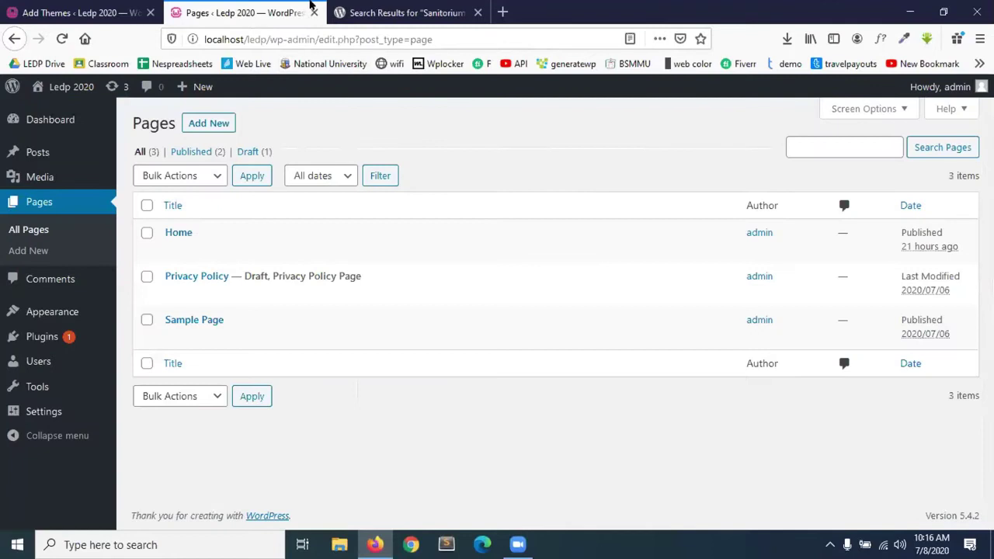
{"action": "left_click", "coordinate": [52, 9]}
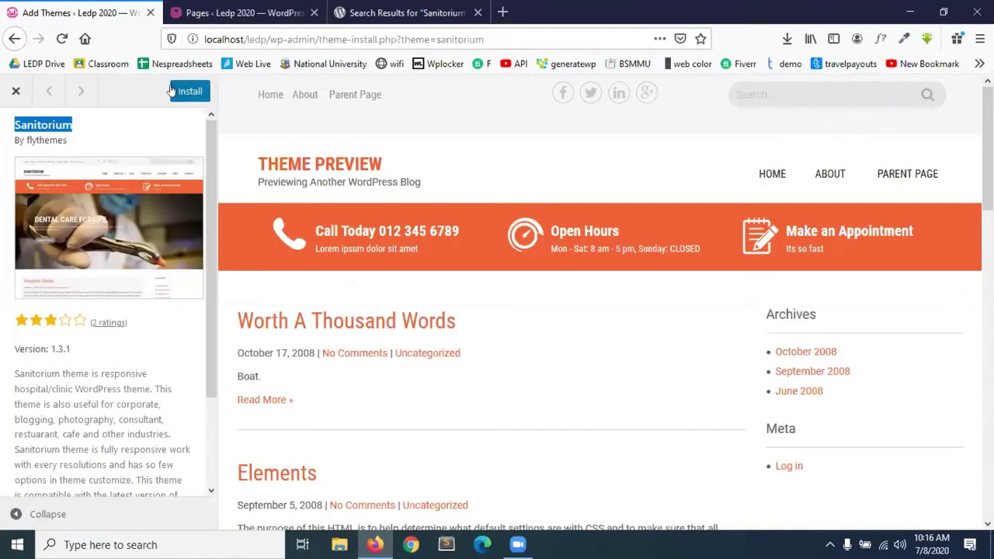
{"action": "left_click", "coordinate": [15, 91]}
{"action": "mouse_move", "coordinate": [329, 215]}
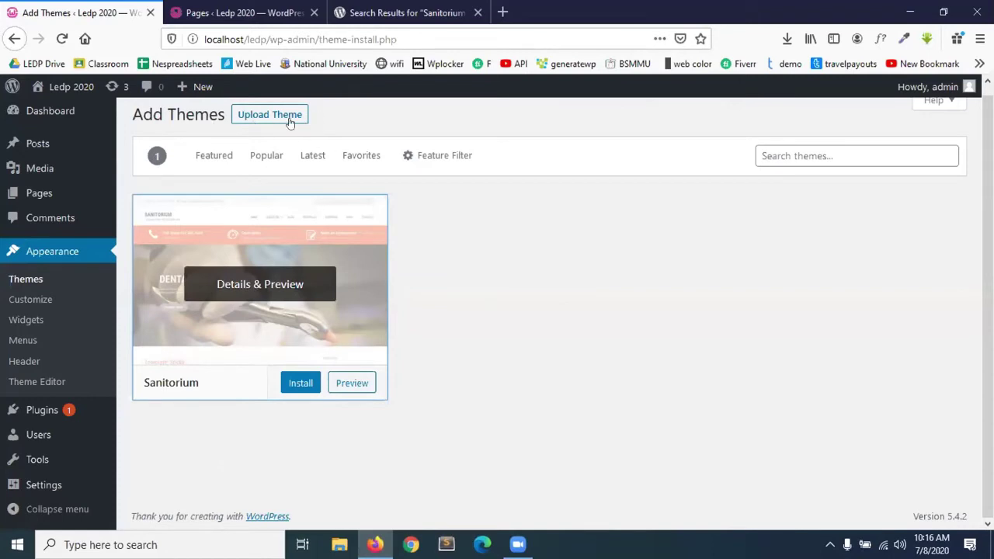
Upload sanitorium.1.3.1.zip from the Desktop through Upload Theme and install it.
{"action": "left_click", "coordinate": [258, 113]}
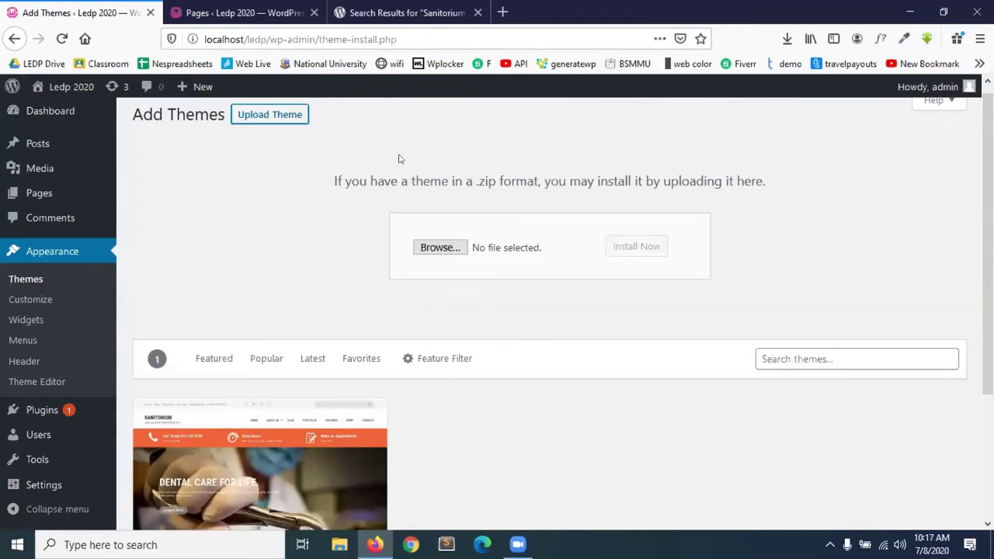
{"action": "left_click", "coordinate": [445, 251]}
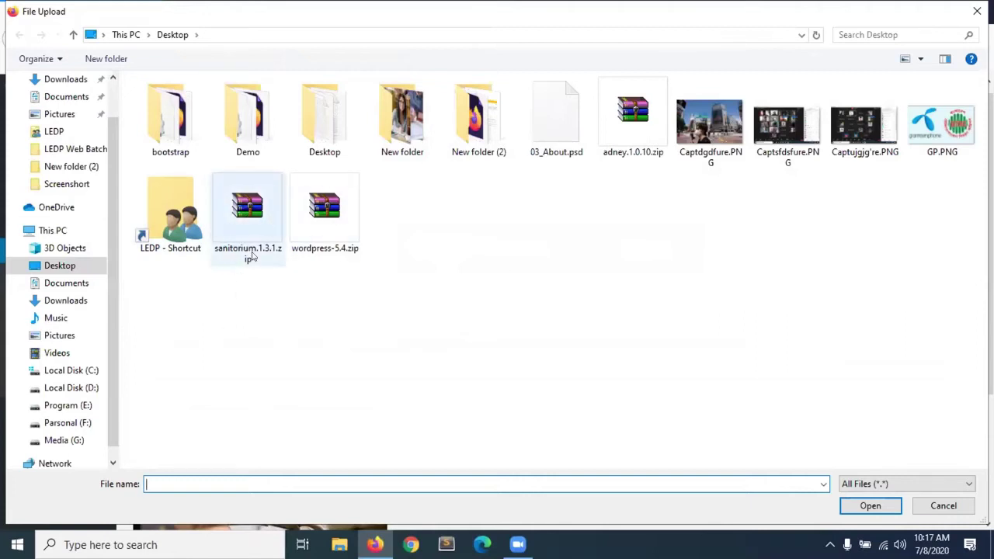
{"action": "left_click", "coordinate": [240, 203]}
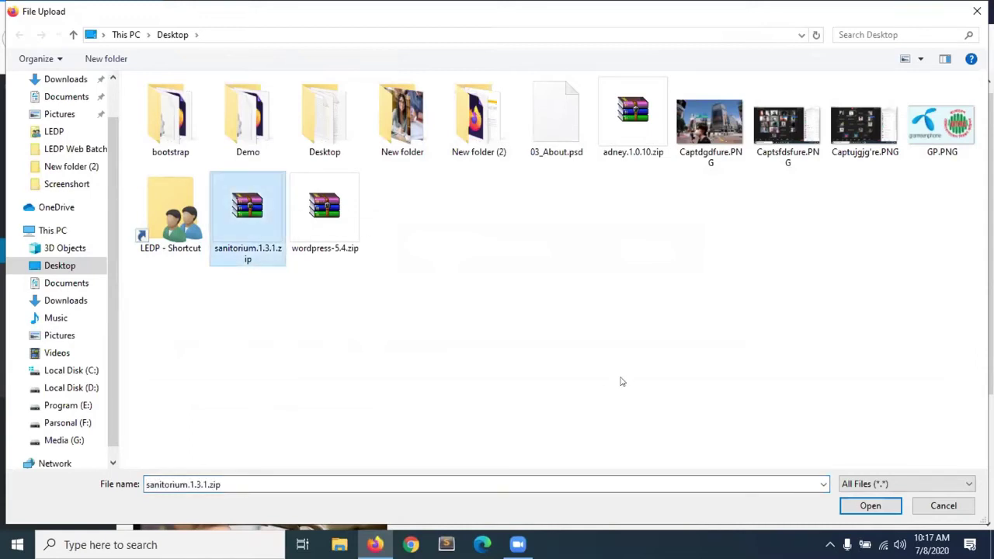
{"action": "left_click", "coordinate": [881, 511]}
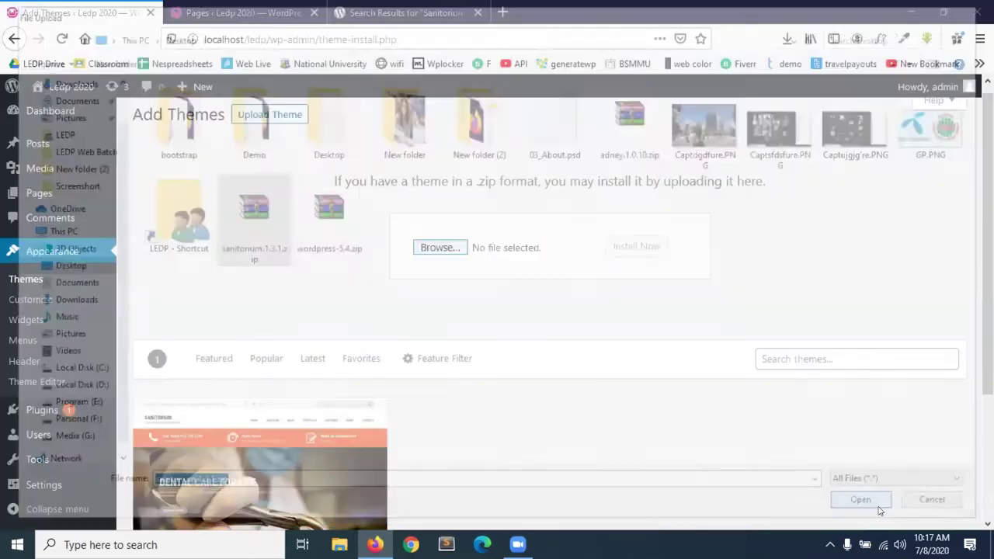
{"action": "left_click", "coordinate": [643, 248]}
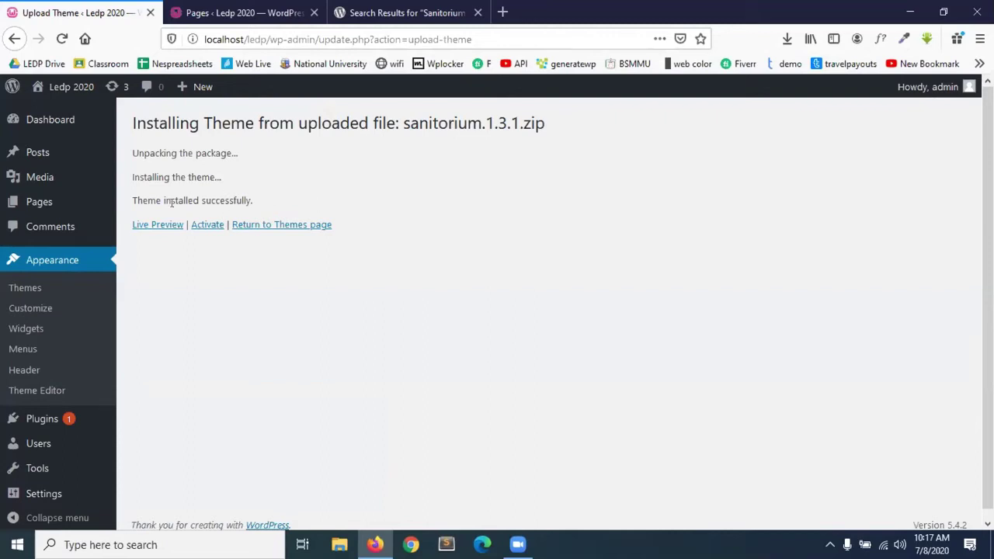
Go to Appearance > Themes to see Sanitorium among the four installed themes.
{"action": "left_click_drag", "start_coordinate": [135, 198], "coordinate": [274, 204]}
{"action": "left_click", "coordinate": [187, 256]}
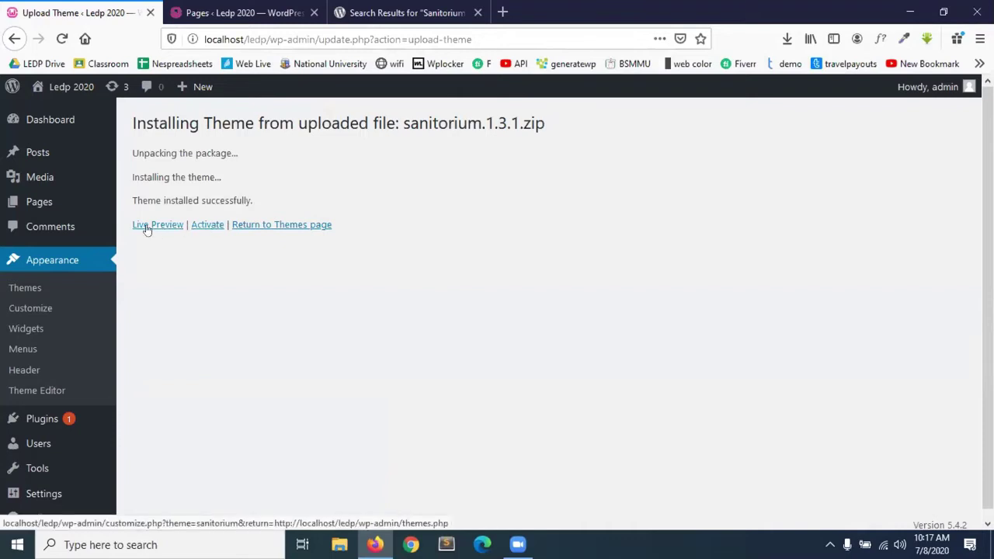
{"action": "left_click", "coordinate": [24, 289]}
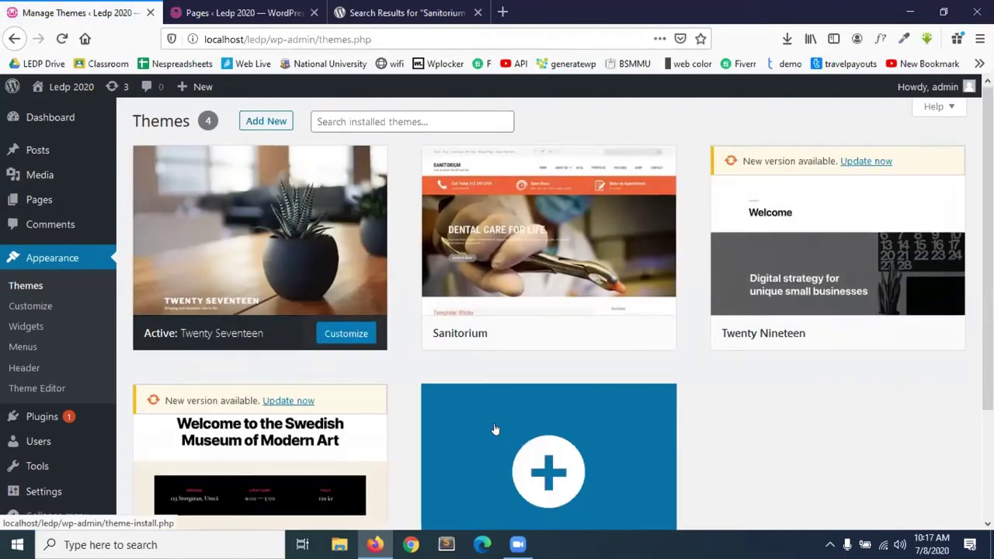
{"action": "scroll", "coordinate": [495, 428], "scroll_direction": "down", "scroll_amount": 1}
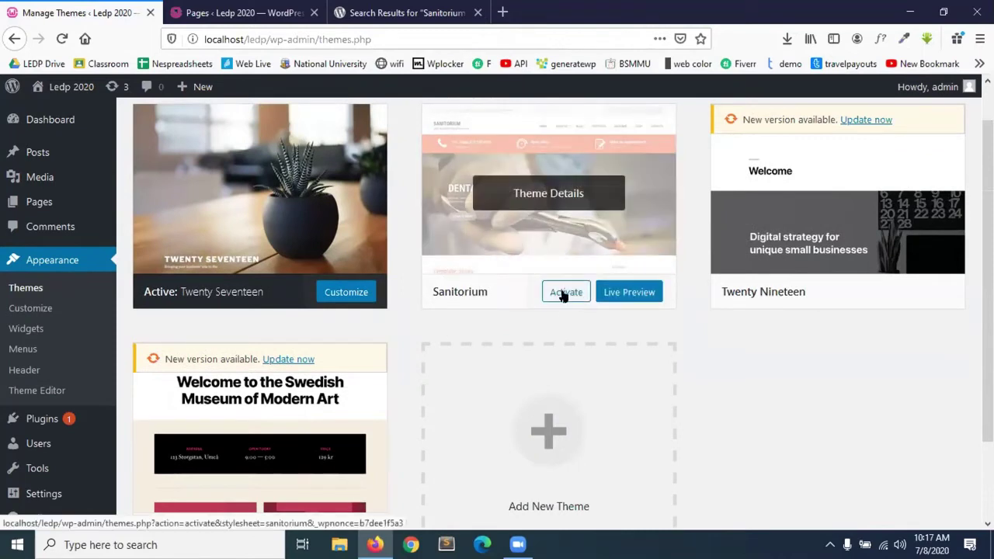
Live-preview Sanitorium, activate and publish it, then select the site's base address.
{"action": "left_click", "coordinate": [635, 295]}
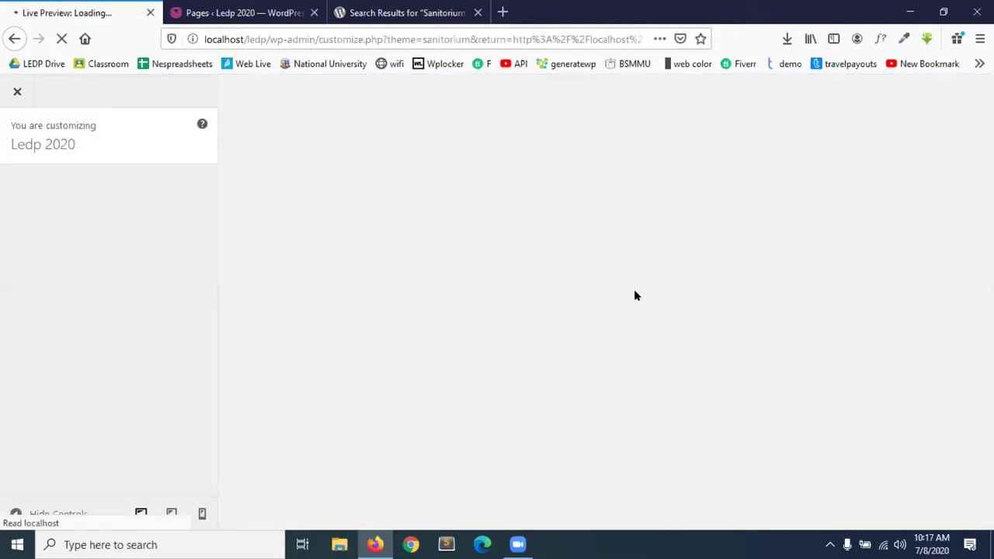
{"action": "scroll", "coordinate": [509, 385], "scroll_direction": "down", "scroll_amount": 8}
{"action": "scroll", "coordinate": [509, 385], "scroll_direction": "up", "scroll_amount": 8}
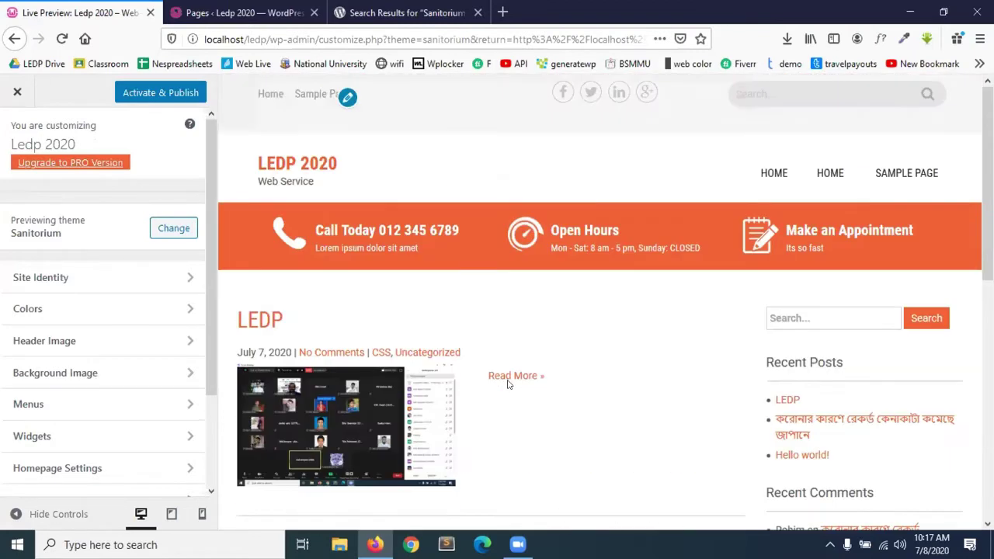
{"action": "left_click", "coordinate": [156, 95]}
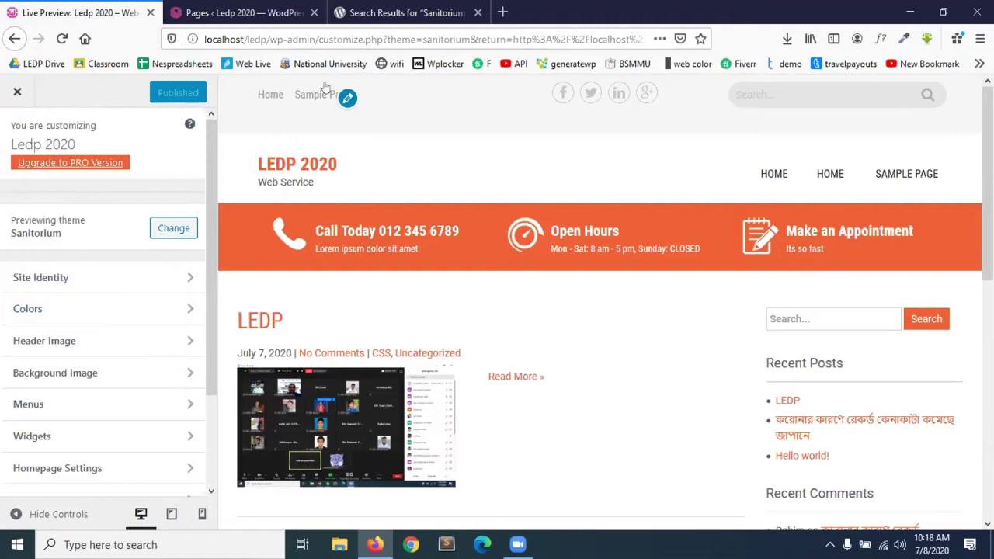
{"action": "left_click_drag", "start_coordinate": [264, 32], "coordinate": [181, 32]}
{"action": "key", "text": "ctrl+c"}
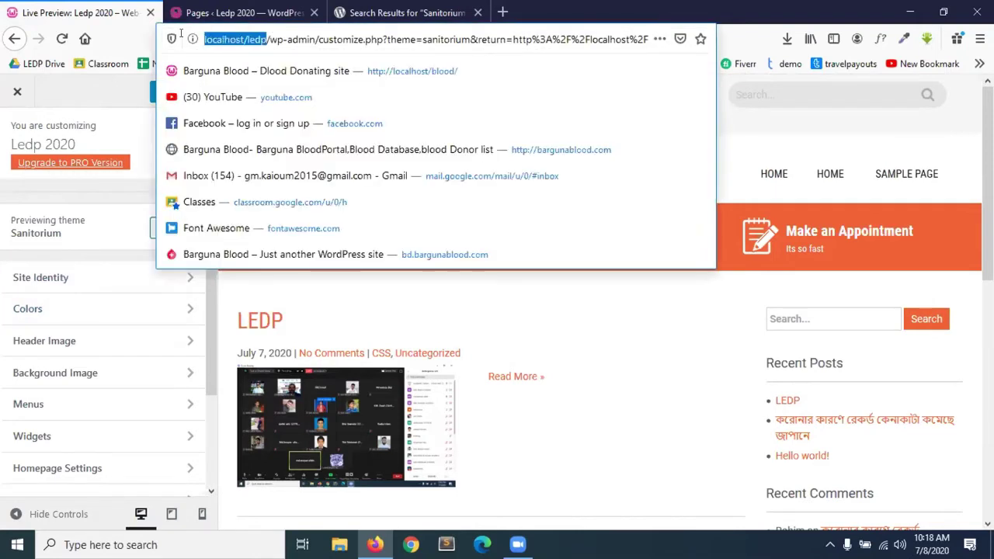
Load localhost/ledp/ in a new tab and scroll through the Sanitorium-styled front page.
{"action": "left_click", "coordinate": [503, 13]}
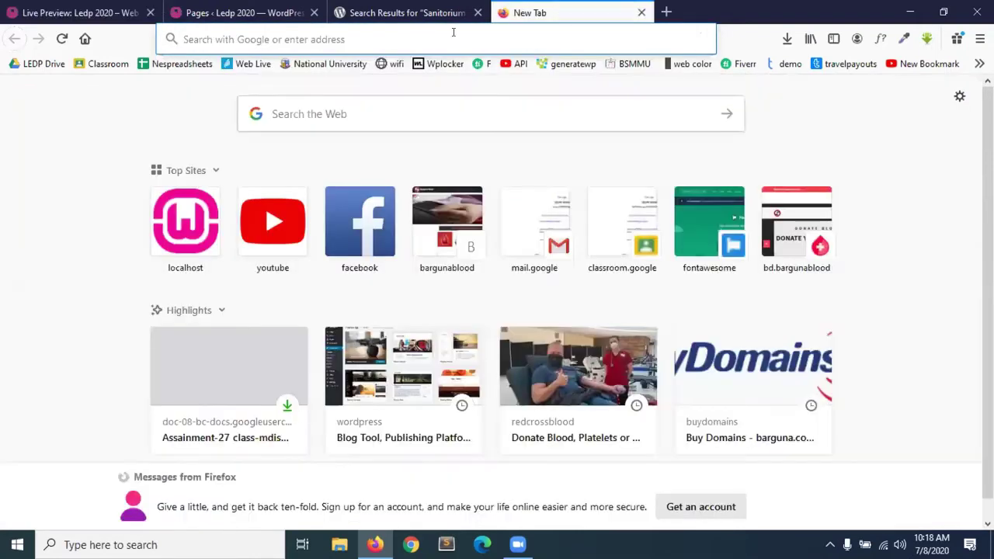
{"action": "key", "text": "ctrl+v"}
{"action": "key", "text": "Return"}
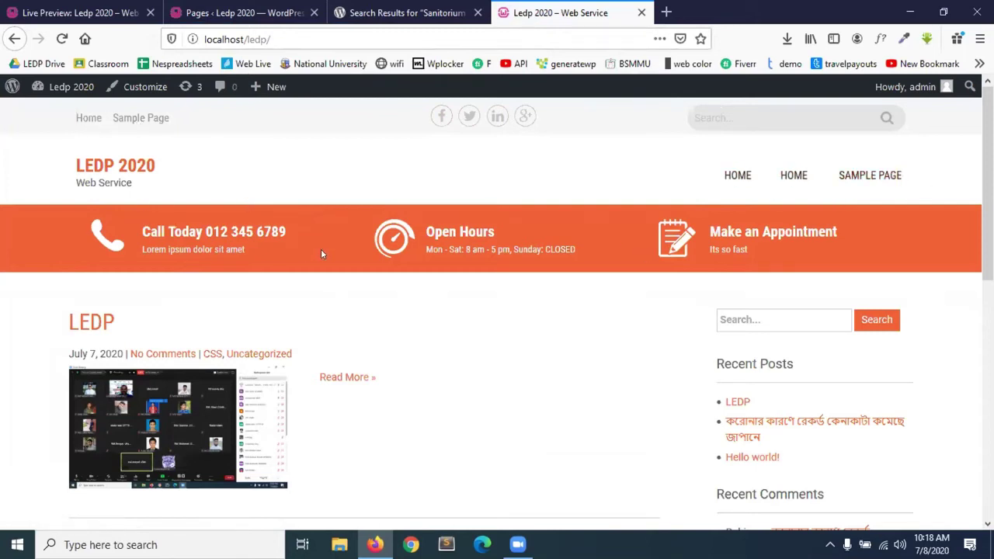
{"action": "scroll", "coordinate": [437, 403], "scroll_direction": "down", "scroll_amount": 15}
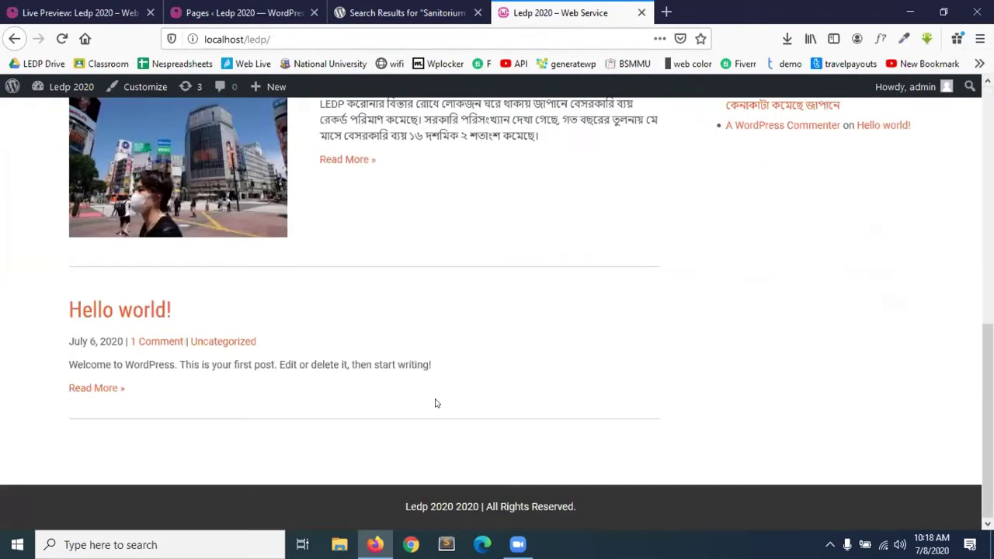
{"action": "scroll", "coordinate": [437, 403], "scroll_direction": "up", "scroll_amount": 15}
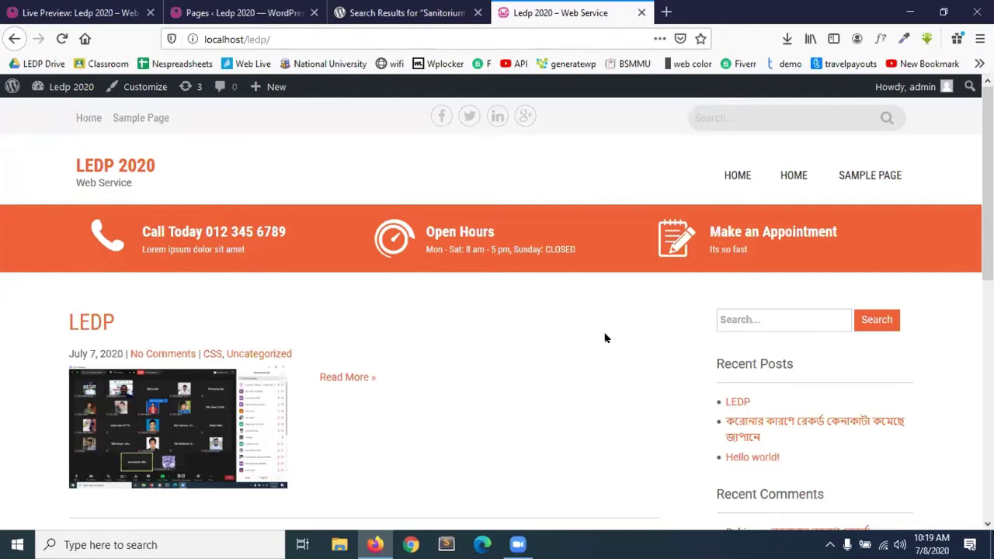
{"action": "scroll", "coordinate": [606, 338], "scroll_direction": "down", "scroll_amount": 2}
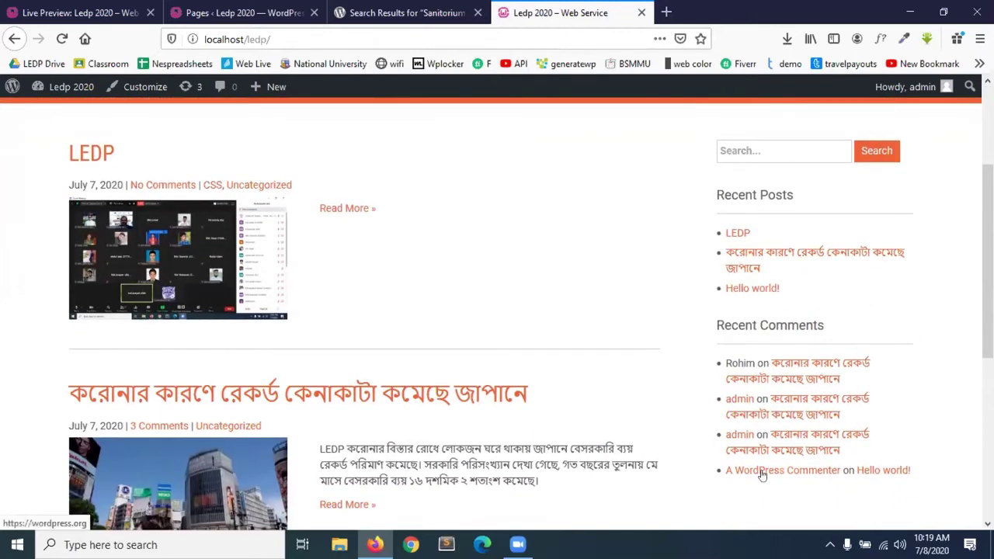
{"action": "scroll", "coordinate": [761, 474], "scroll_direction": "down", "scroll_amount": 4}
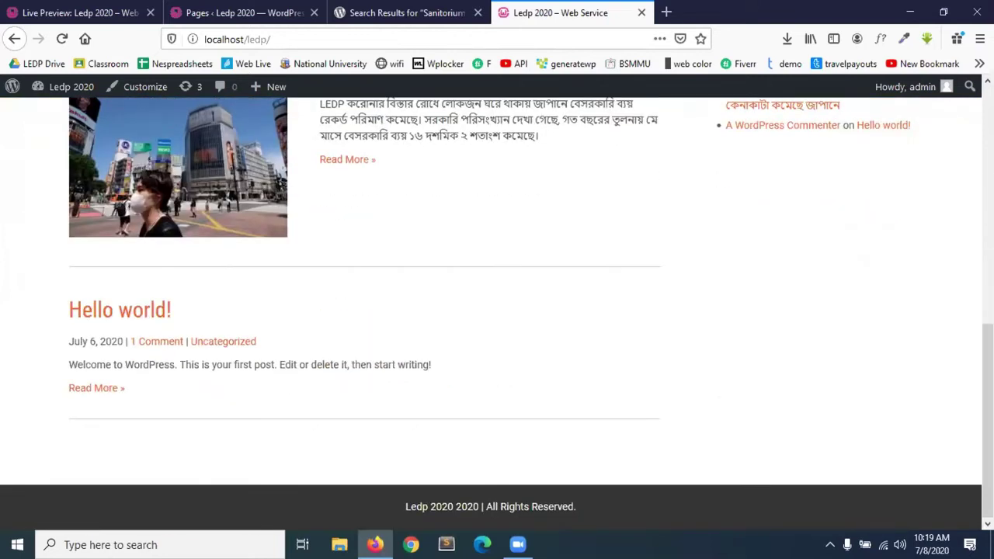
{"action": "scroll", "coordinate": [469, 298], "scroll_direction": "up", "scroll_amount": 5}
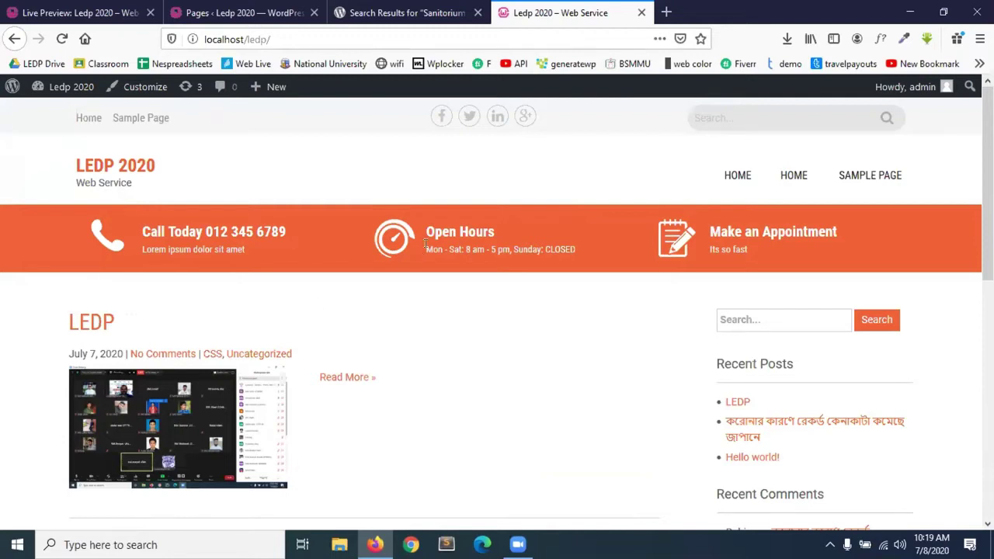
{"action": "left_click", "coordinate": [407, 12]}
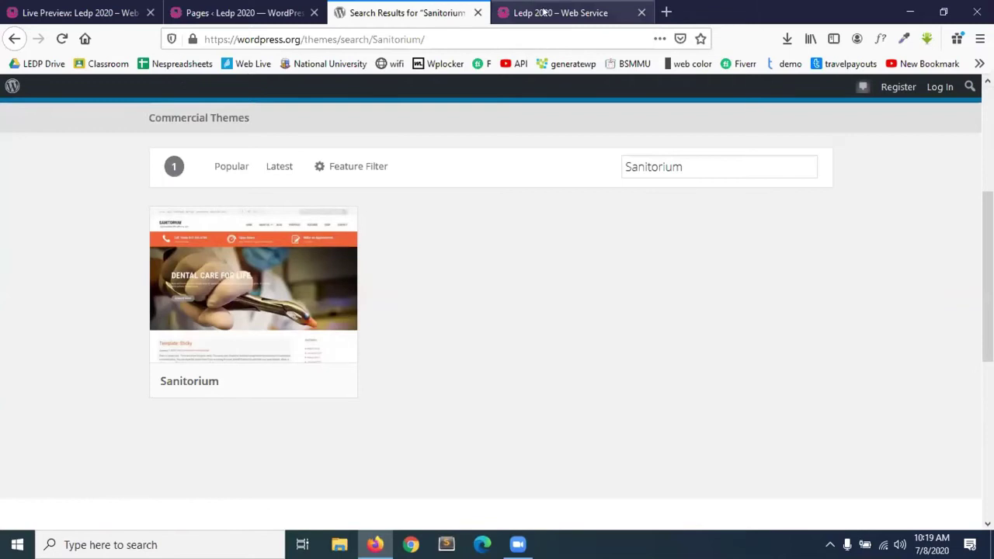
{"action": "left_click", "coordinate": [544, 11]}
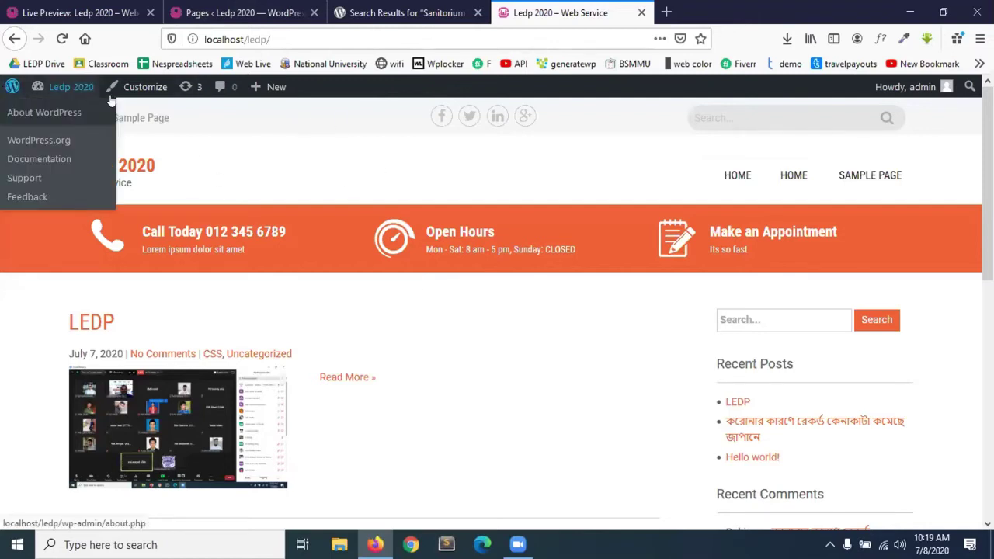
In the Customizer's Colors section, set the Color Scheme to the blue #1e73be swatch.
{"action": "left_click", "coordinate": [166, 97]}
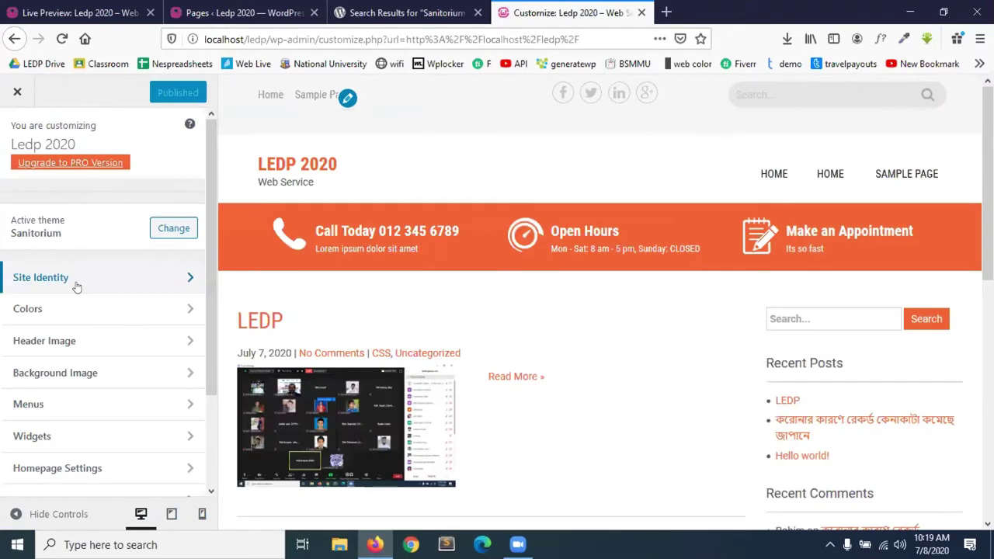
{"action": "left_click", "coordinate": [76, 288]}
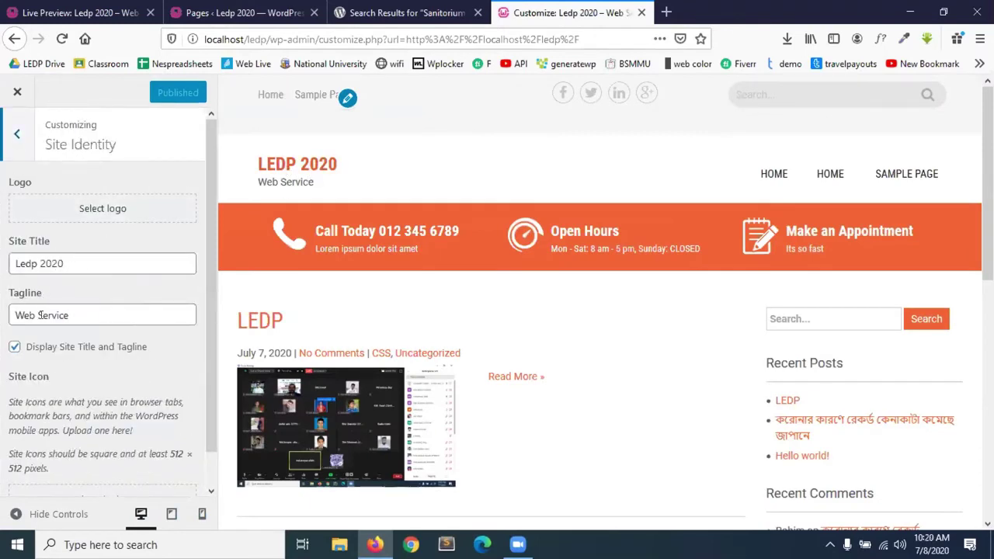
{"action": "left_click", "coordinate": [15, 134]}
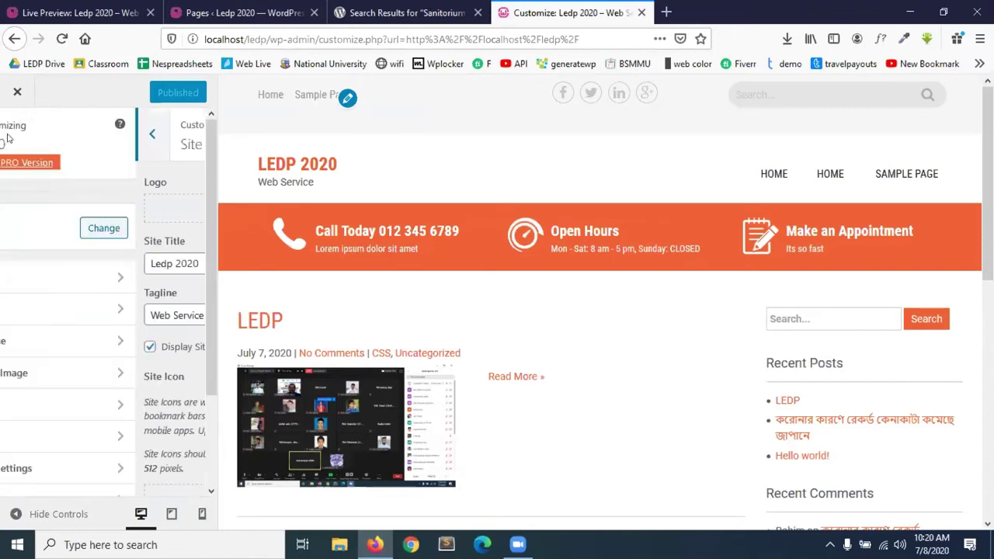
{"action": "left_click", "coordinate": [62, 310]}
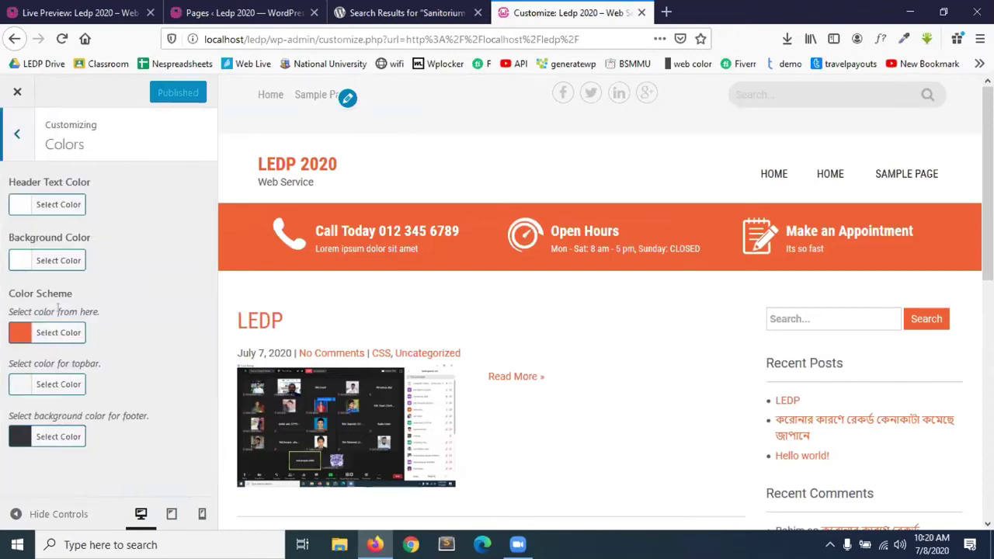
{"action": "left_click", "coordinate": [19, 332]}
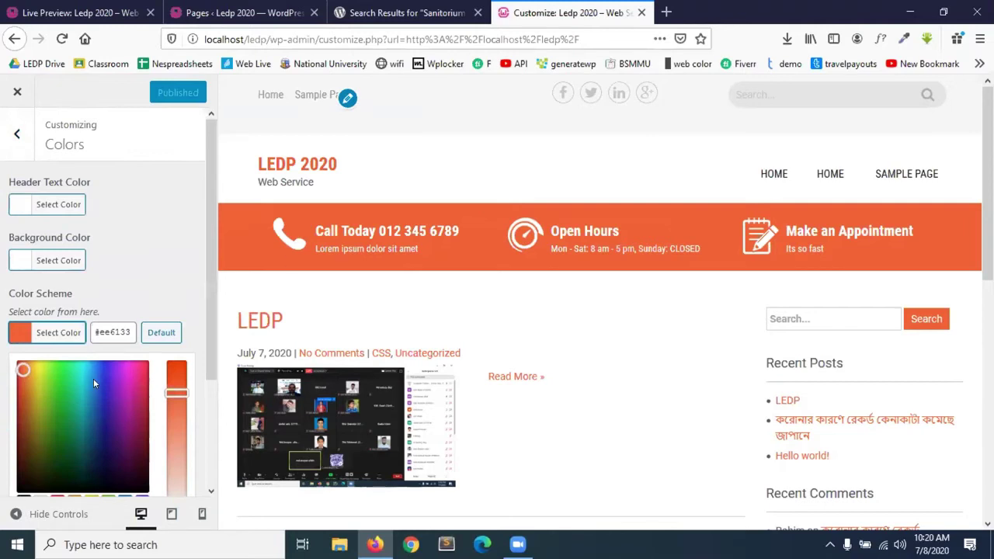
{"action": "scroll", "coordinate": [93, 378], "scroll_direction": "down", "scroll_amount": 2}
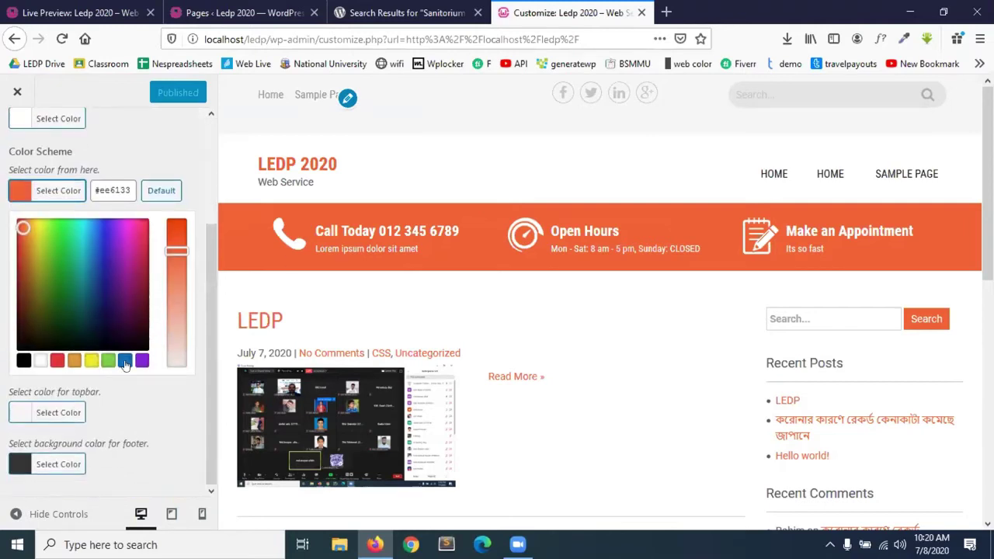
{"action": "left_click", "coordinate": [125, 362]}
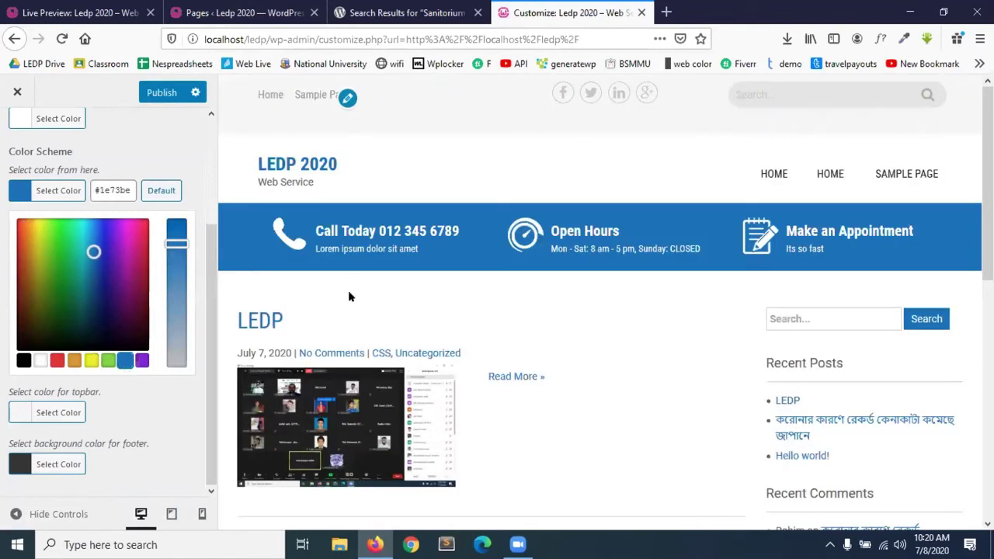
{"action": "left_click", "coordinate": [186, 147]}
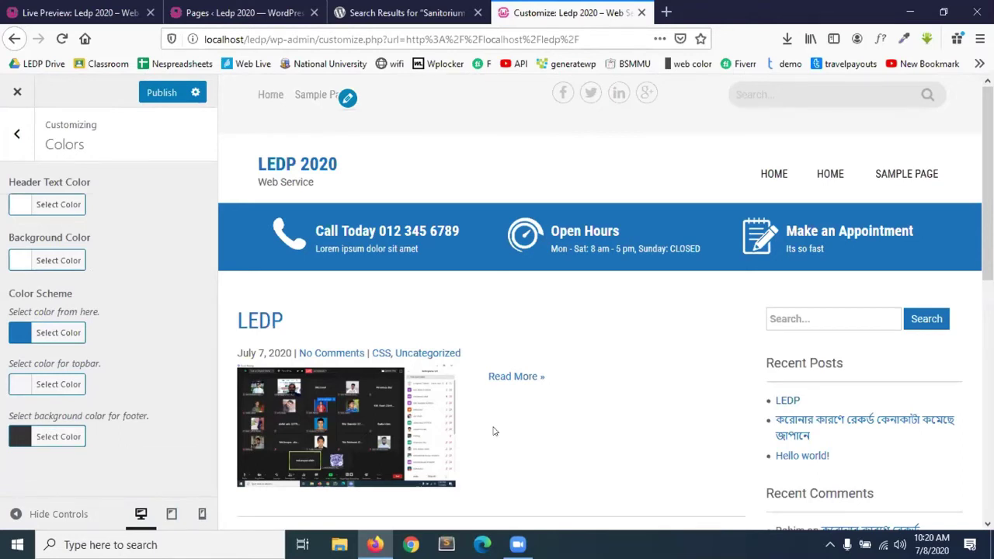
Try purple and deep blue for the footer background, then settle on red #dd3333.
{"action": "scroll", "coordinate": [492, 432], "scroll_direction": "down", "scroll_amount": 10}
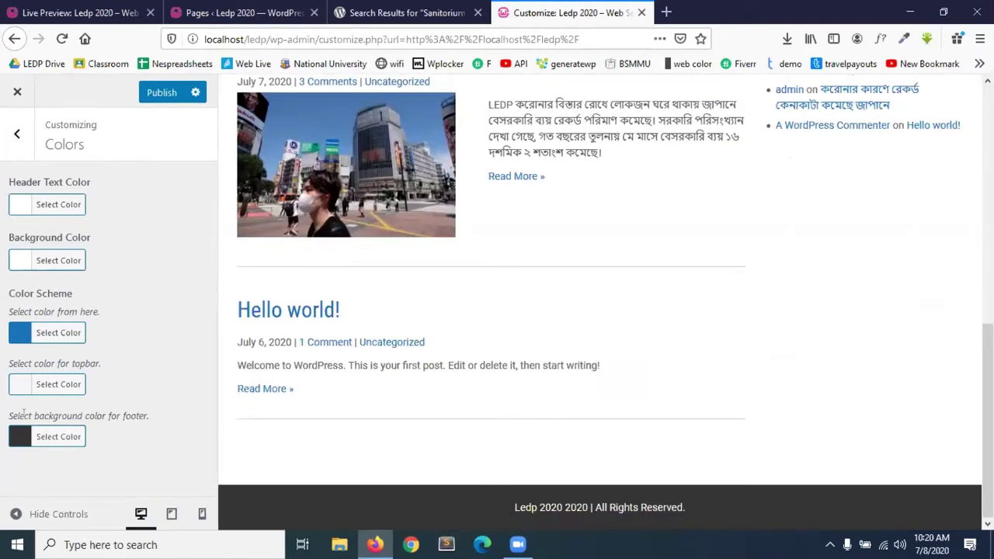
{"action": "left_click", "coordinate": [18, 438]}
{"action": "scroll", "coordinate": [158, 473], "scroll_direction": "down", "scroll_amount": 3}
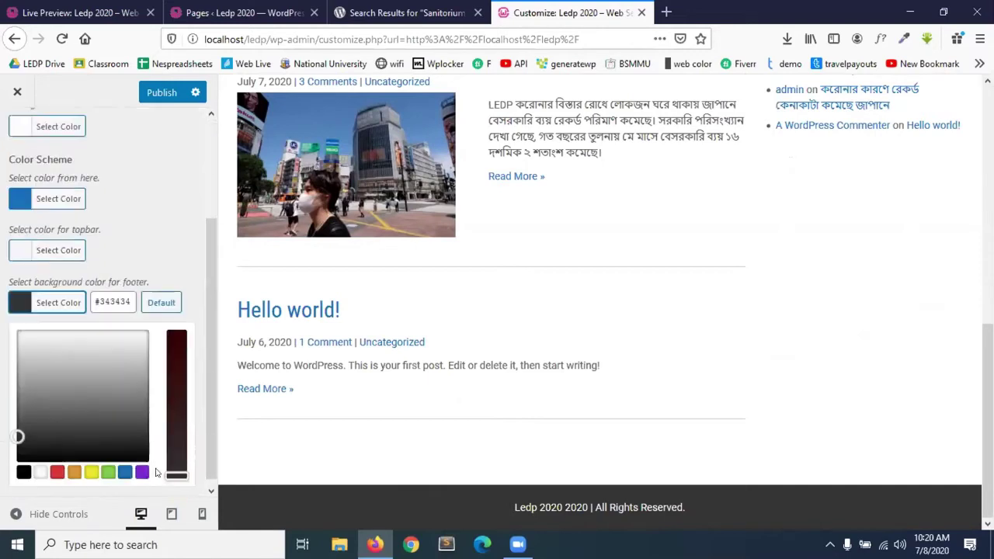
{"action": "scroll", "coordinate": [155, 473], "scroll_direction": "down", "scroll_amount": 1}
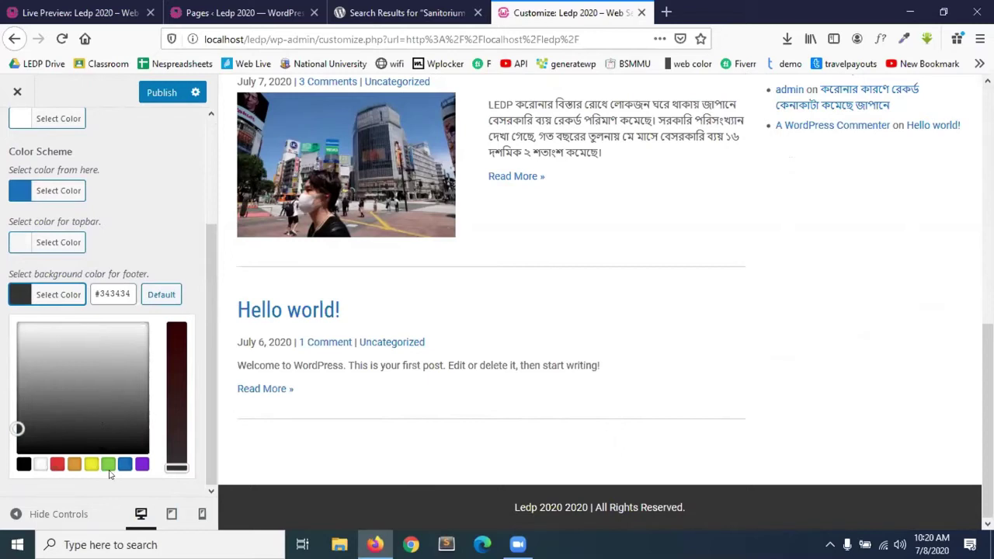
{"action": "left_click", "coordinate": [142, 464]}
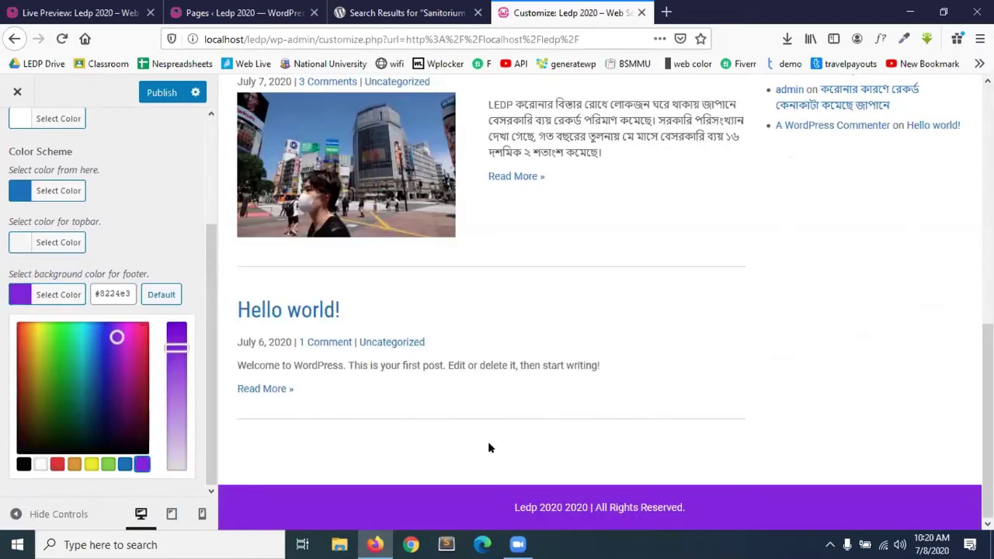
{"action": "mouse_move", "coordinate": [100, 351]}
{"action": "left_mouse_down"}
{"action": "mouse_move", "coordinate": [38, 366]}
{"action": "mouse_move", "coordinate": [102, 349]}
{"action": "left_mouse_up"}
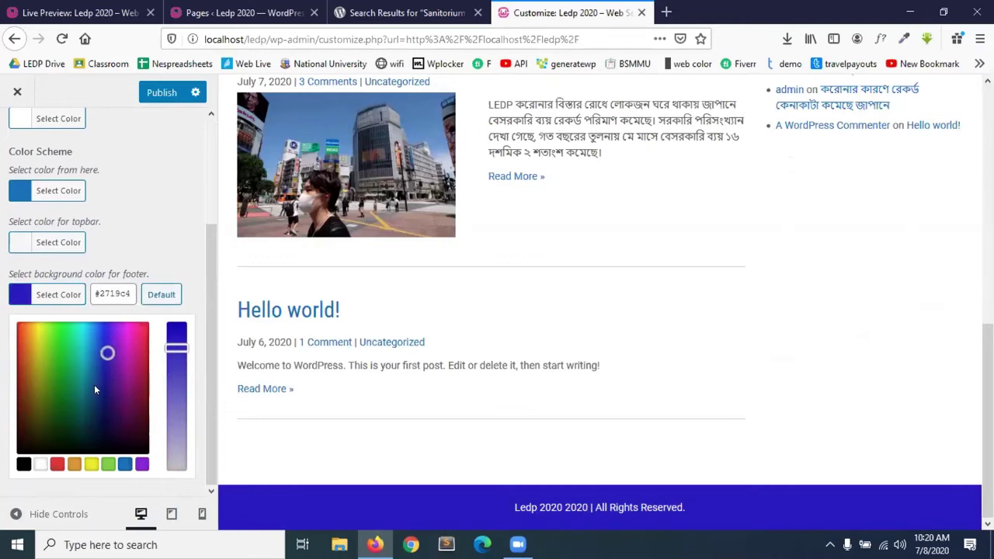
{"action": "left_click", "coordinate": [57, 464]}
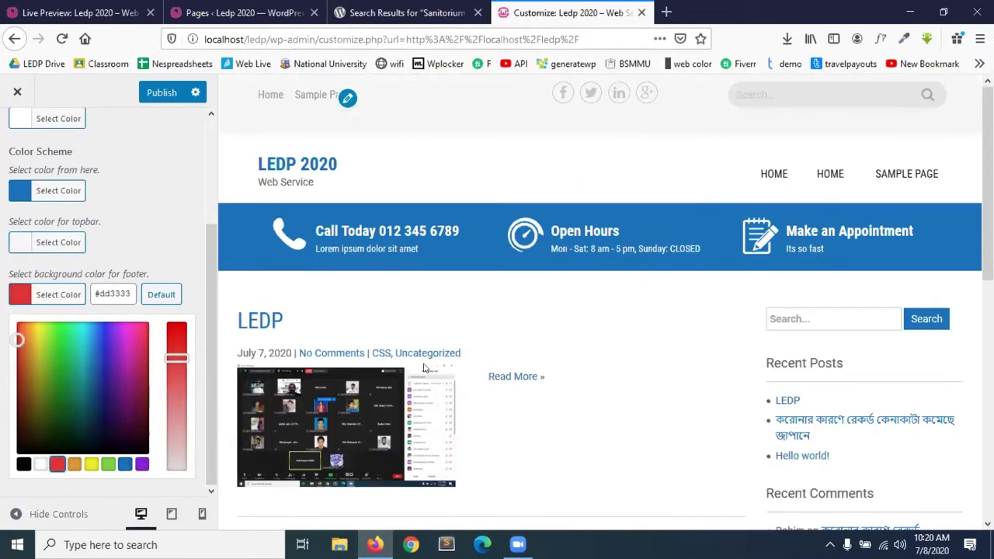
Publish the colour changes and return to the main Customizer menu.
{"action": "scroll", "coordinate": [424, 367], "scroll_direction": "down", "scroll_amount": 10}
{"action": "left_click", "coordinate": [162, 93]}
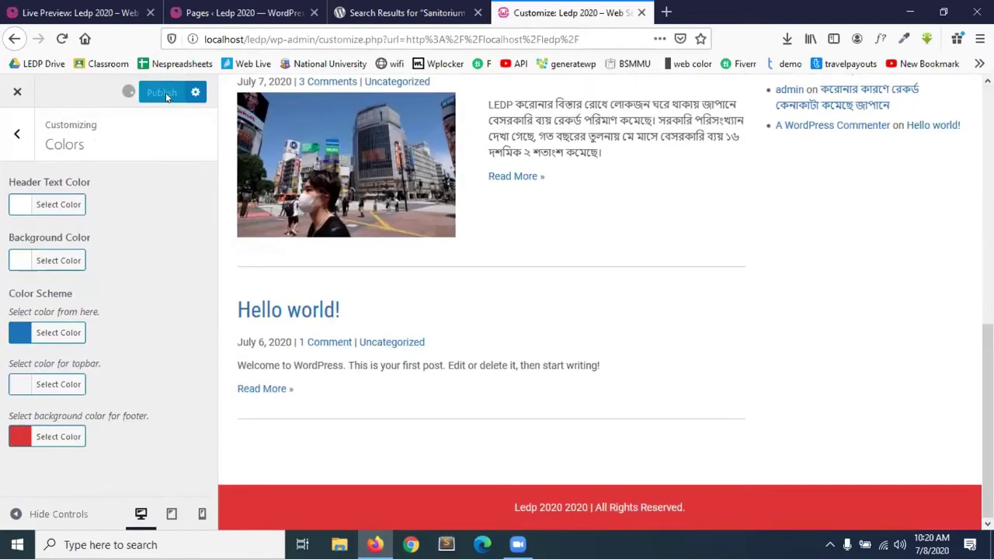
{"action": "left_click", "coordinate": [20, 144]}
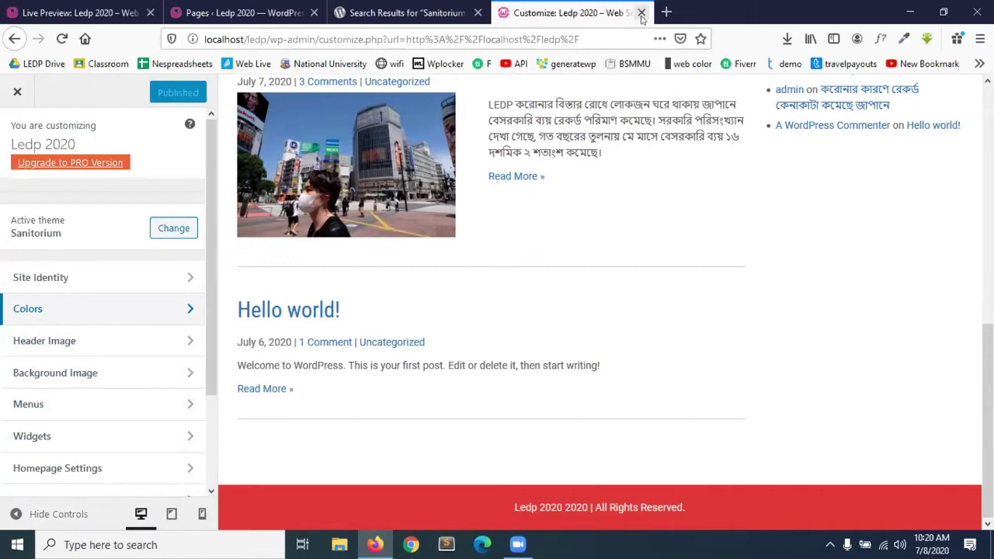
Close the Customize and theme search tabs, exit the Customizer to Themes, and minimise Firefox.
{"action": "left_click", "coordinate": [642, 13]}
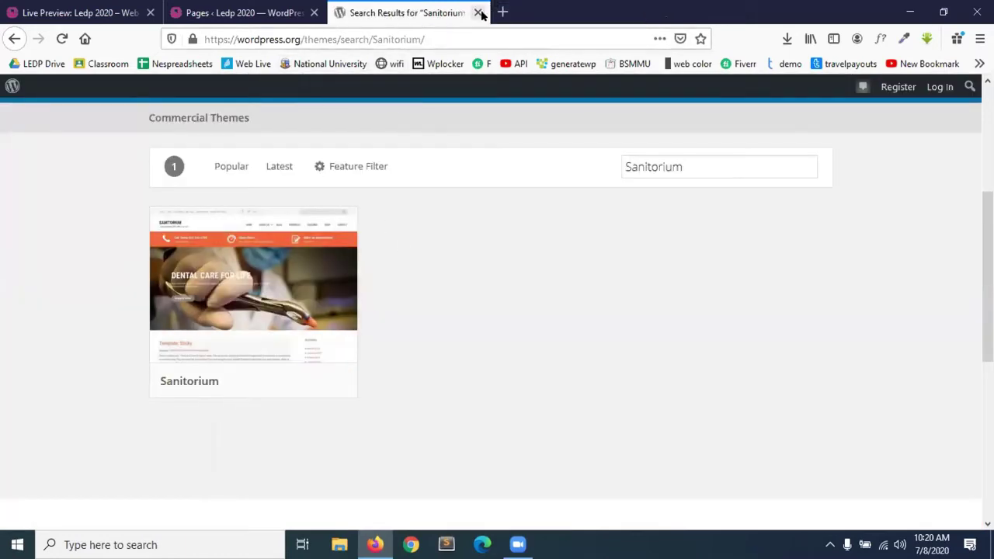
{"action": "left_click", "coordinate": [480, 14]}
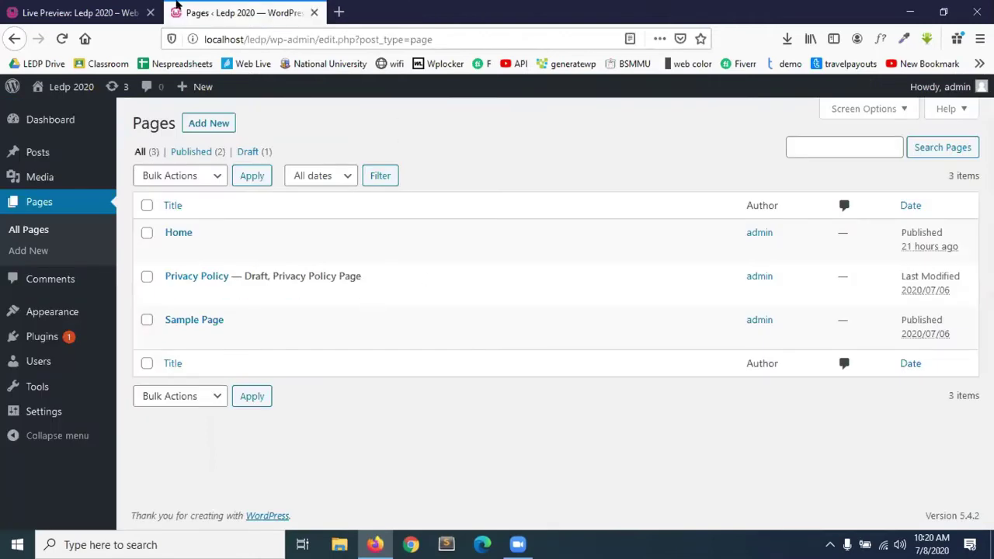
{"action": "left_click", "coordinate": [93, 12]}
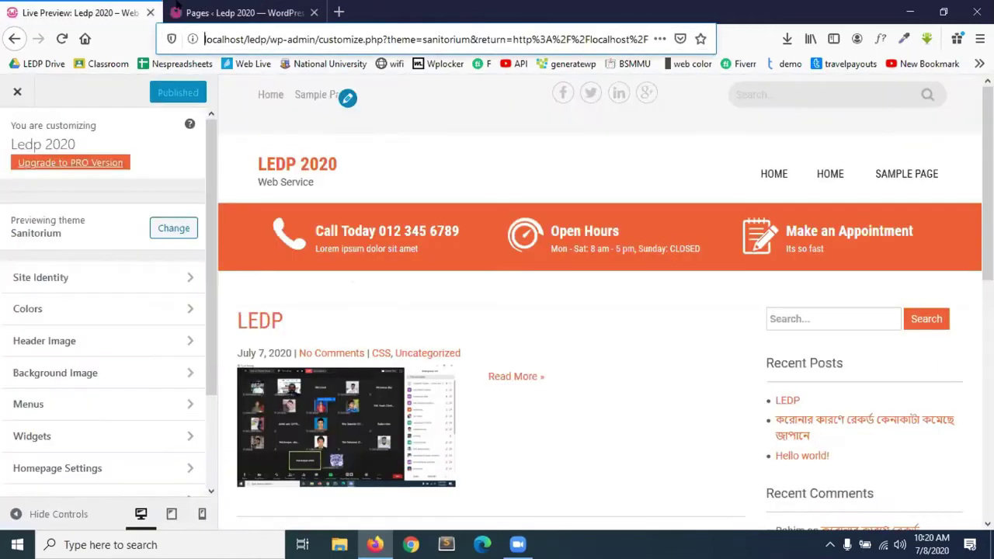
{"action": "left_click", "coordinate": [19, 93]}
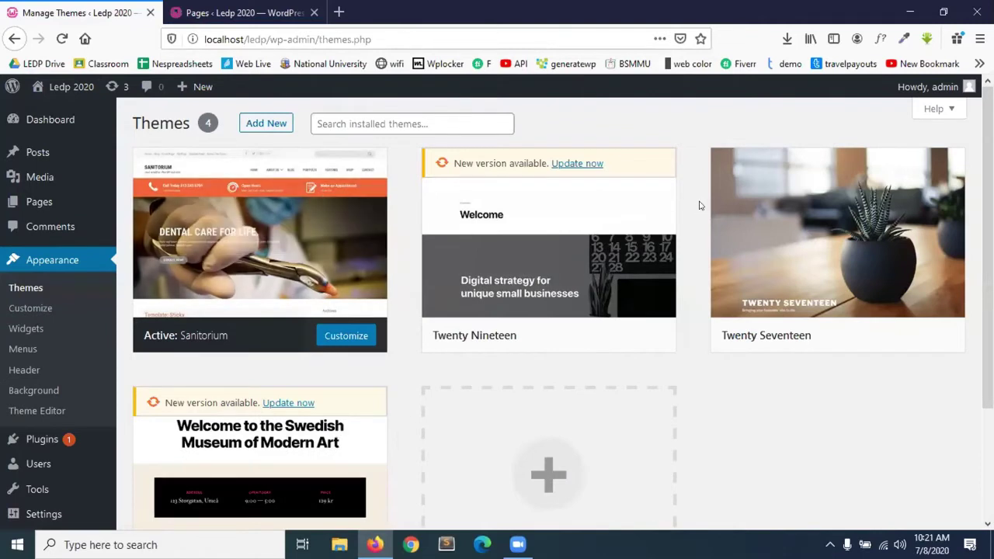
{"action": "left_click", "coordinate": [913, 9]}
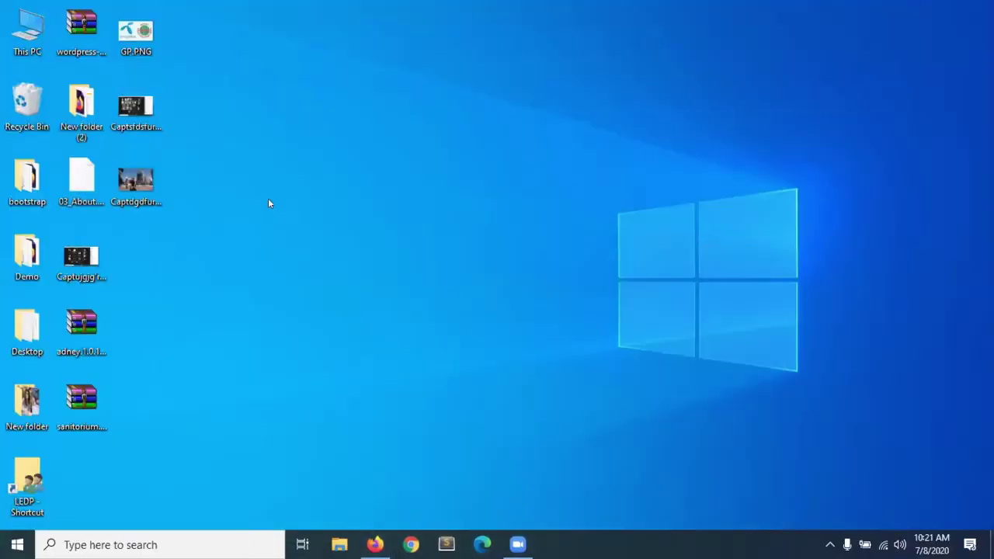
Navigate This PC > Program (E:) > Server > www > ledp, maximising the Explorer window.
{"action": "double_click", "coordinate": [4, 40]}
{"action": "left_click", "coordinate": [610, 425]}
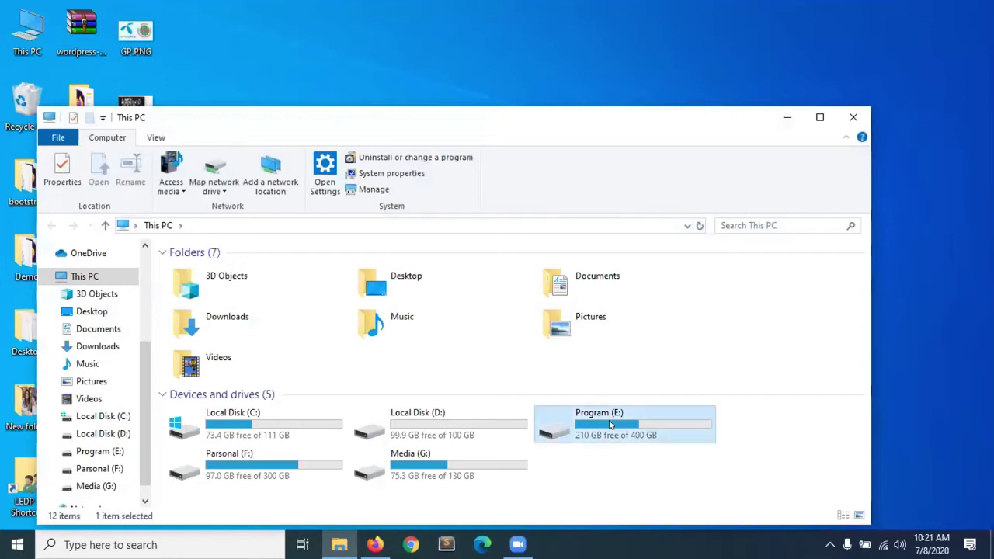
{"action": "double_click", "coordinate": [611, 425]}
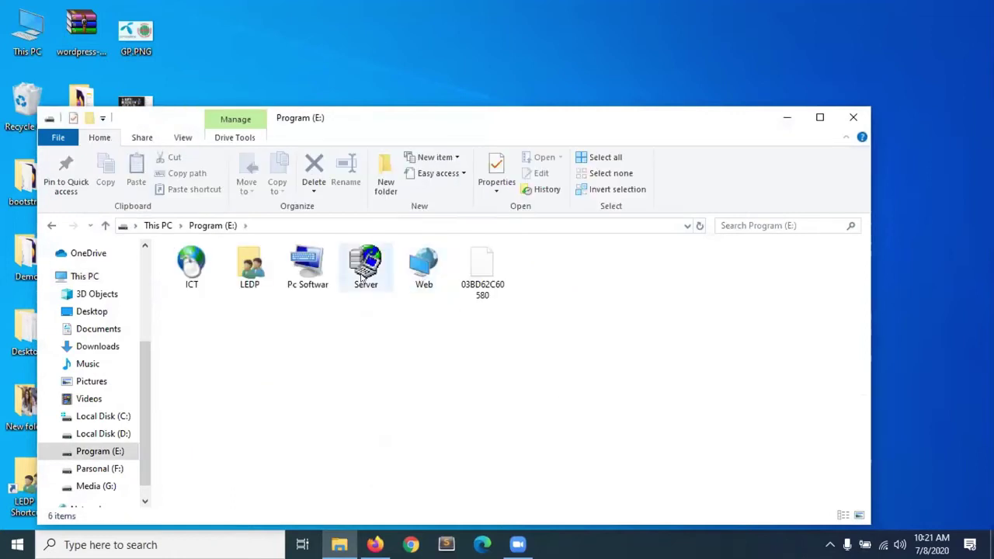
{"action": "double_click", "coordinate": [363, 264]}
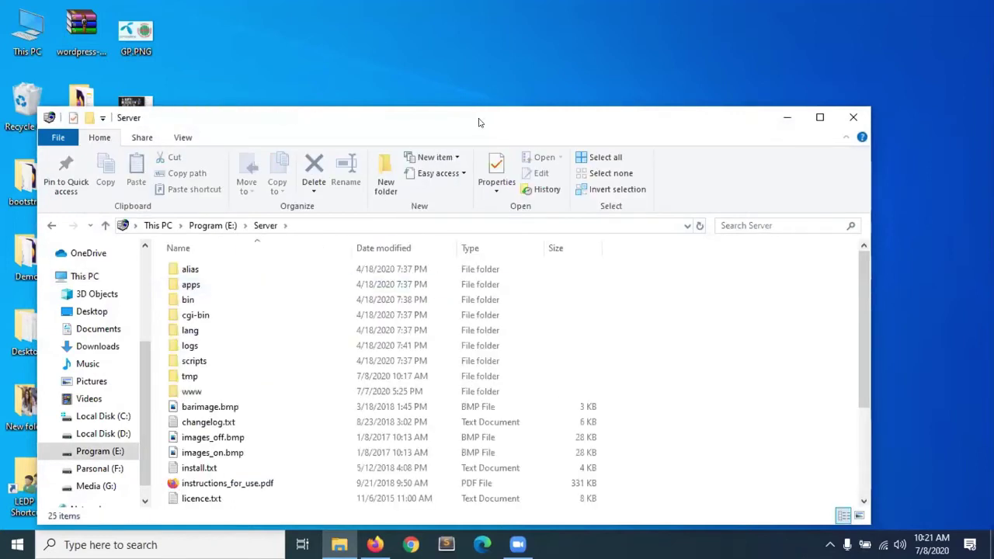
{"action": "double_click", "coordinate": [479, 122]}
{"action": "double_click", "coordinate": [174, 279]}
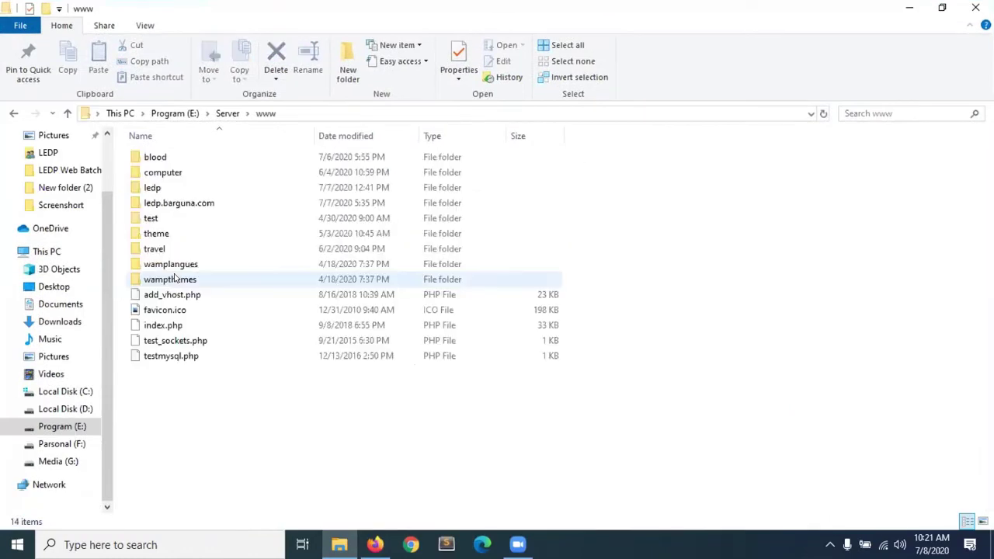
{"action": "double_click", "coordinate": [158, 188]}
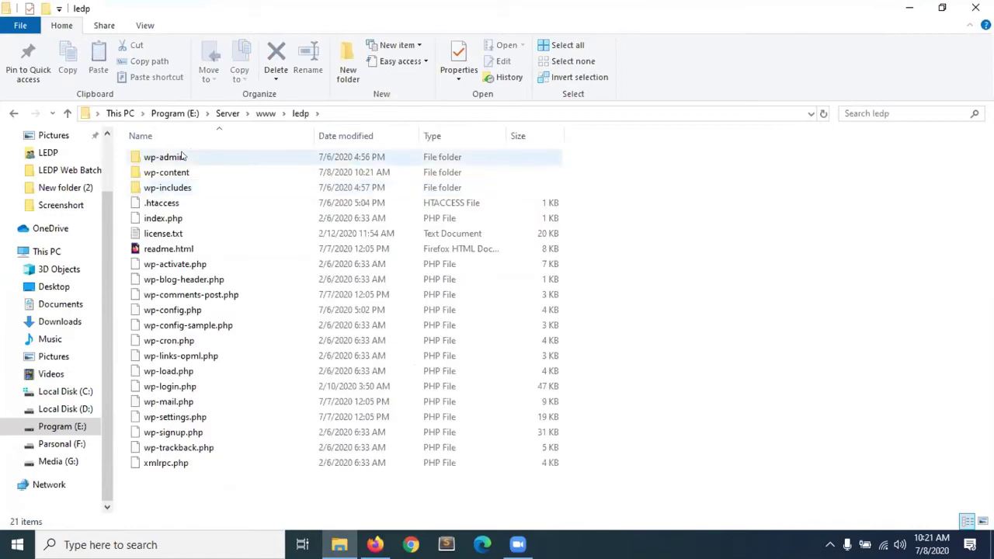
Select all items in ledp, clear the selection, then select wp-admin, wp-includes and wp-content.
{"action": "left_click_drag", "start_coordinate": [210, 478], "coordinate": [144, 151]}
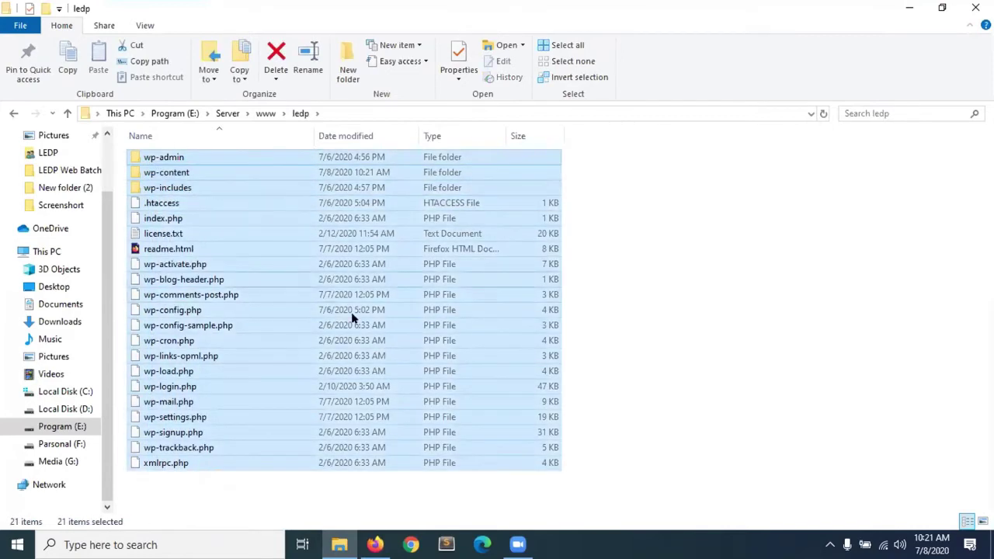
{"action": "left_click", "coordinate": [760, 426]}
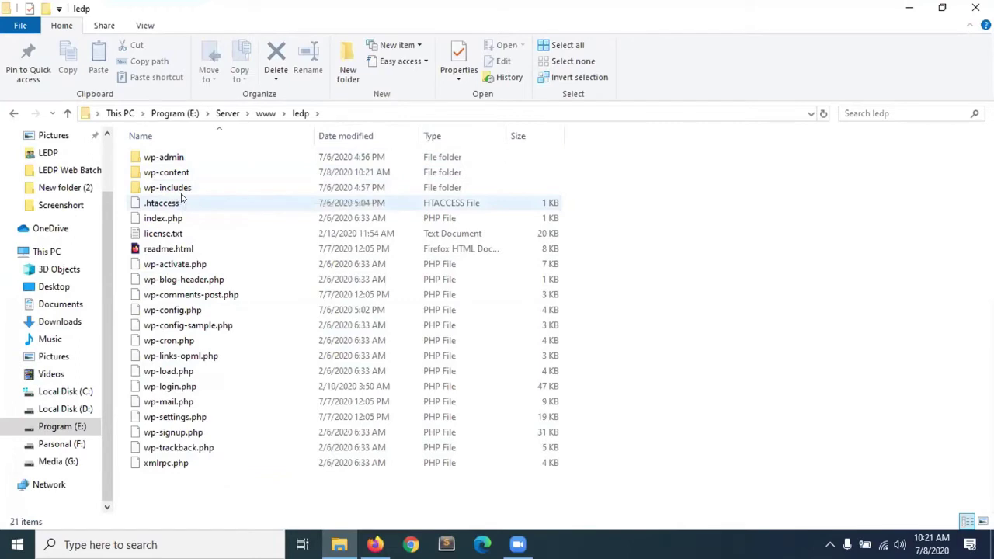
{"action": "left_click", "coordinate": [167, 158]}
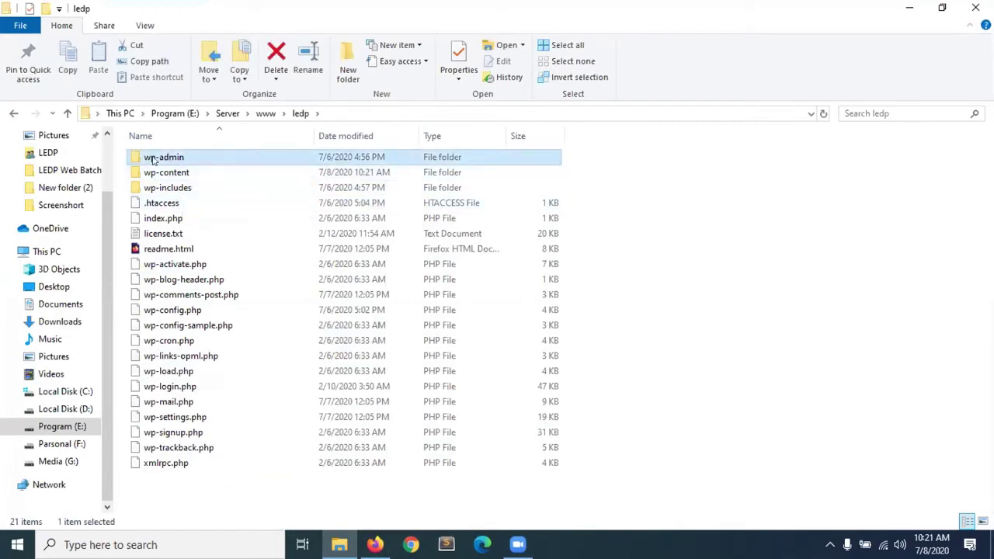
{"action": "left_click", "coordinate": [156, 193]}
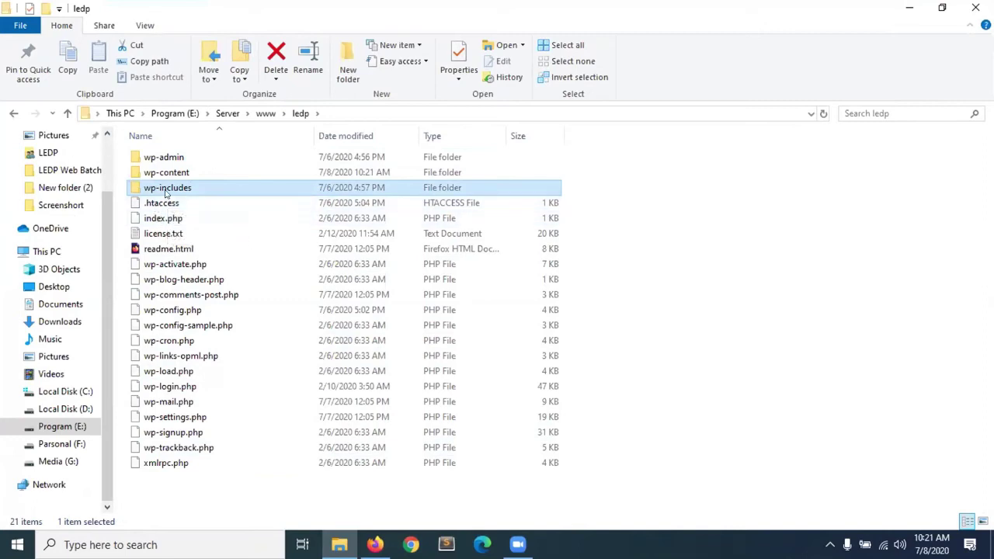
{"action": "left_click", "coordinate": [144, 174]}
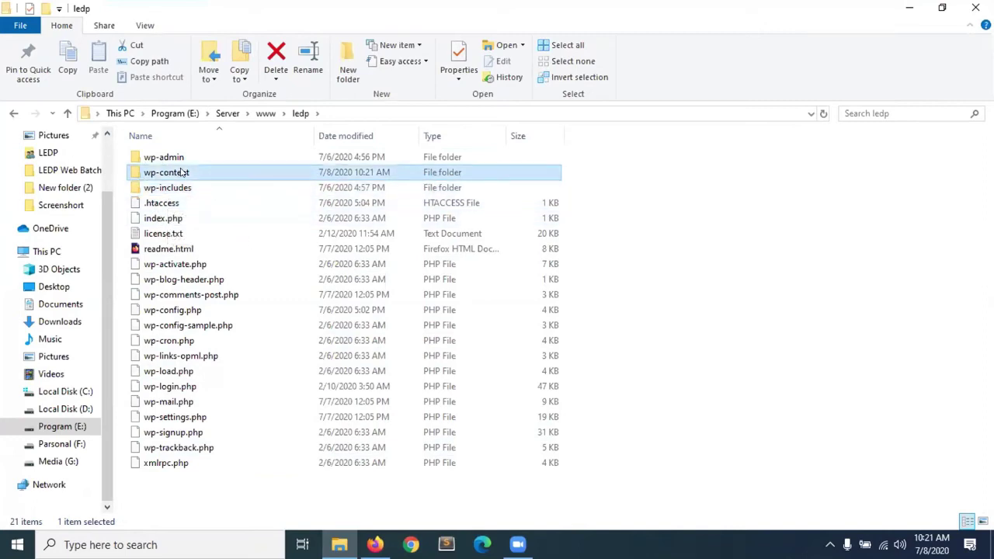
Open wp-content > uploads > 2020 > 07, passing over the plugins and themes folders.
{"action": "double_click", "coordinate": [188, 172]}
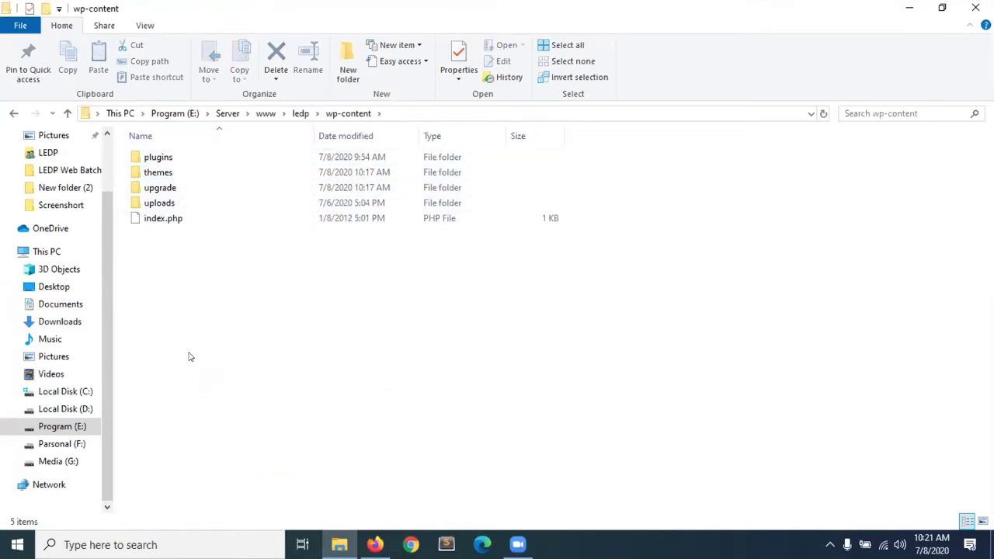
{"action": "left_click", "coordinate": [174, 159]}
{"action": "left_click", "coordinate": [169, 173]}
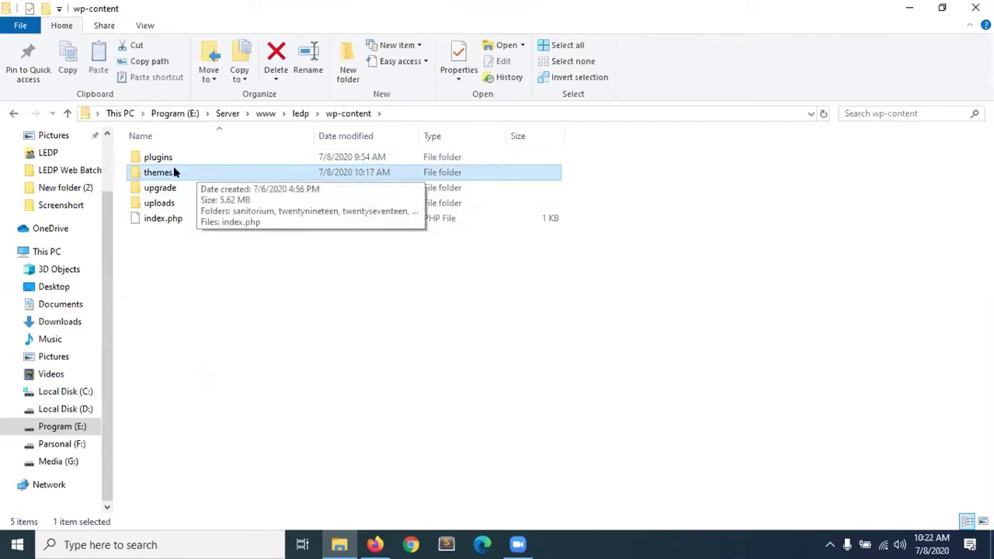
{"action": "double_click", "coordinate": [168, 205]}
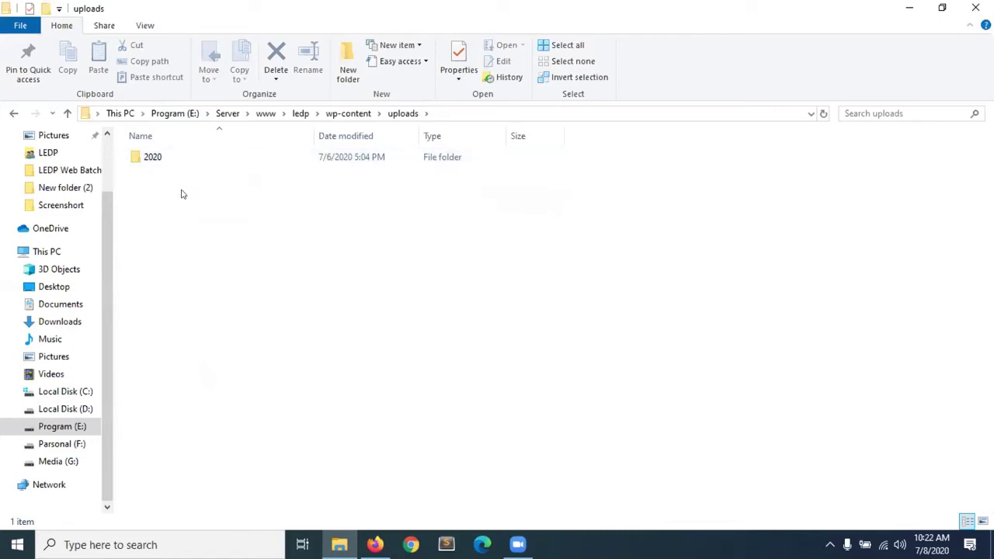
{"action": "double_click", "coordinate": [152, 158]}
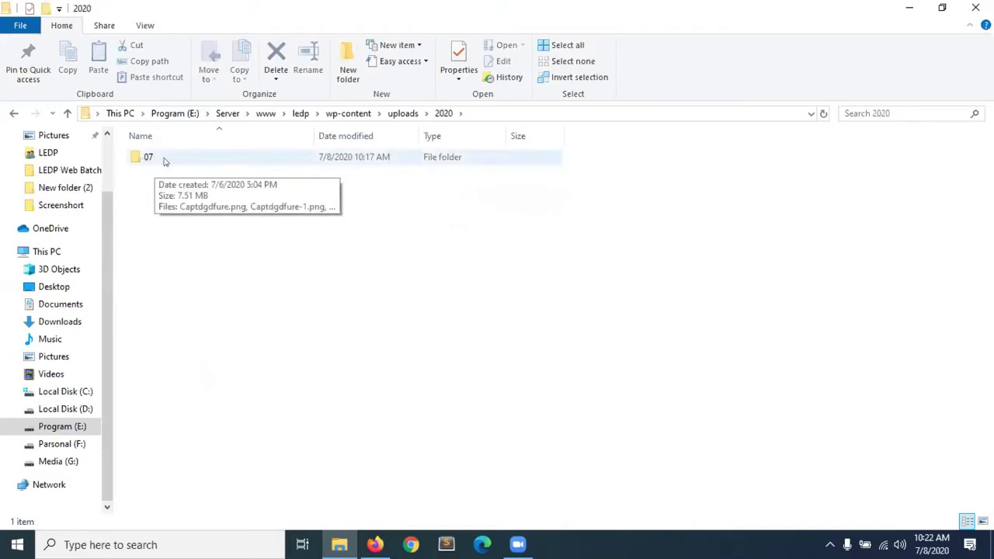
{"action": "double_click", "coordinate": [163, 160]}
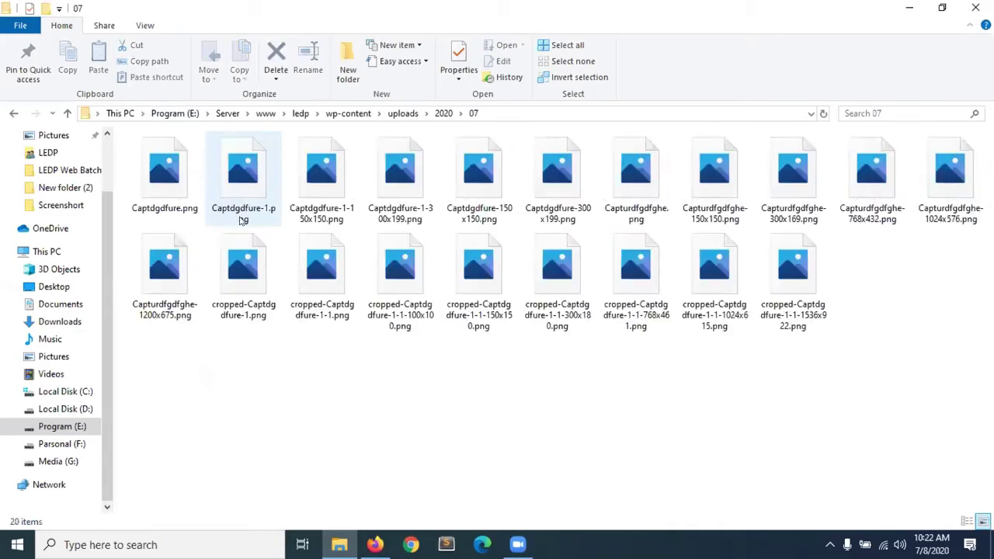
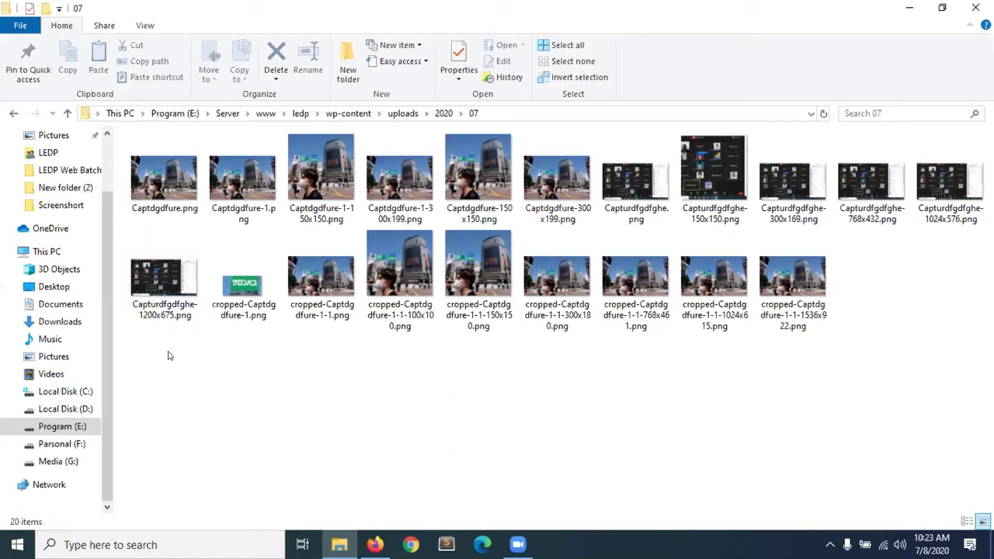
Go back up to www and open ledp > wp-content in File Explorer.
{"action": "mouse_move", "coordinate": [155, 323]}
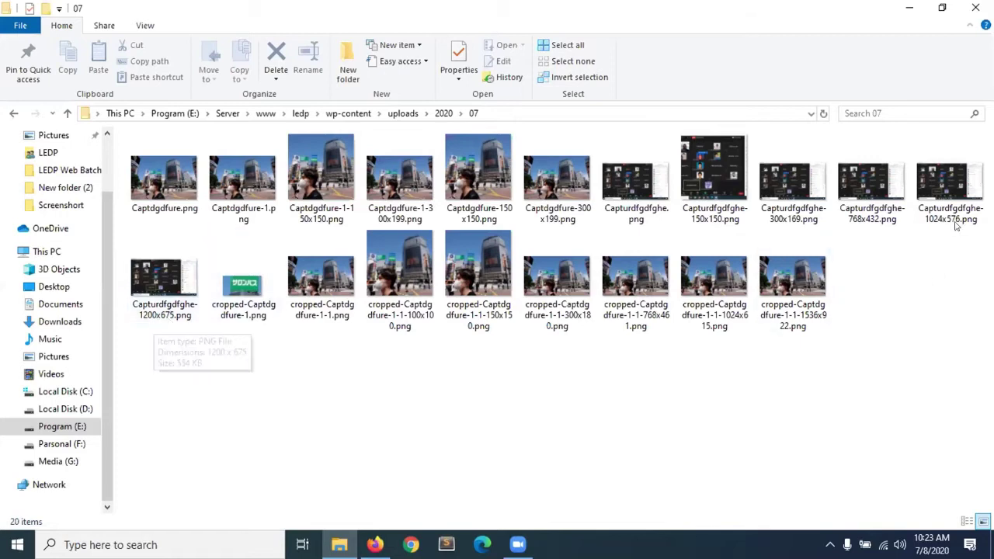
{"action": "mouse_move", "coordinate": [940, 225]}
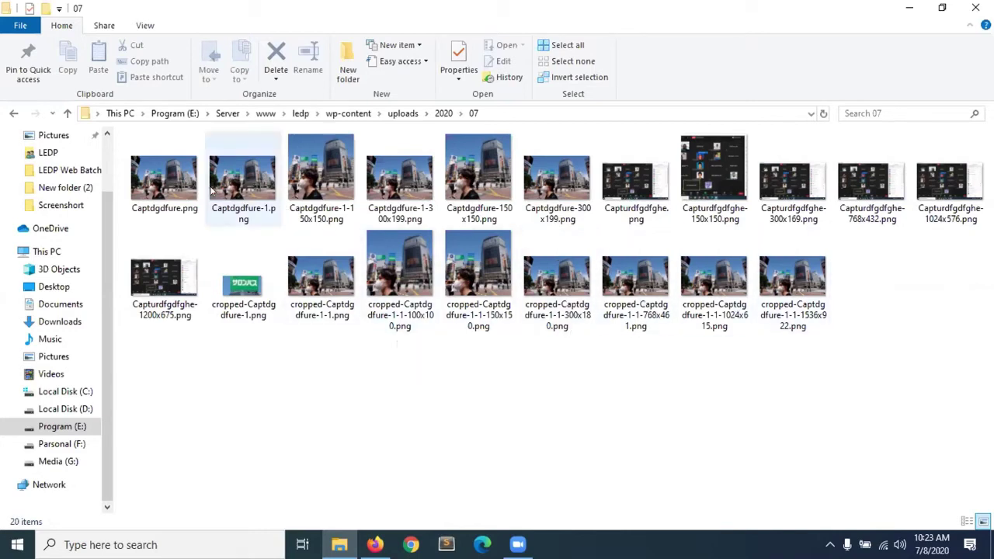
{"action": "left_click", "coordinate": [67, 113]}
{"action": "left_click", "coordinate": [67, 113]}
{"action": "left_click", "coordinate": [67, 113]}
{"action": "left_click", "coordinate": [67, 114]}
{"action": "left_click", "coordinate": [66, 114]}
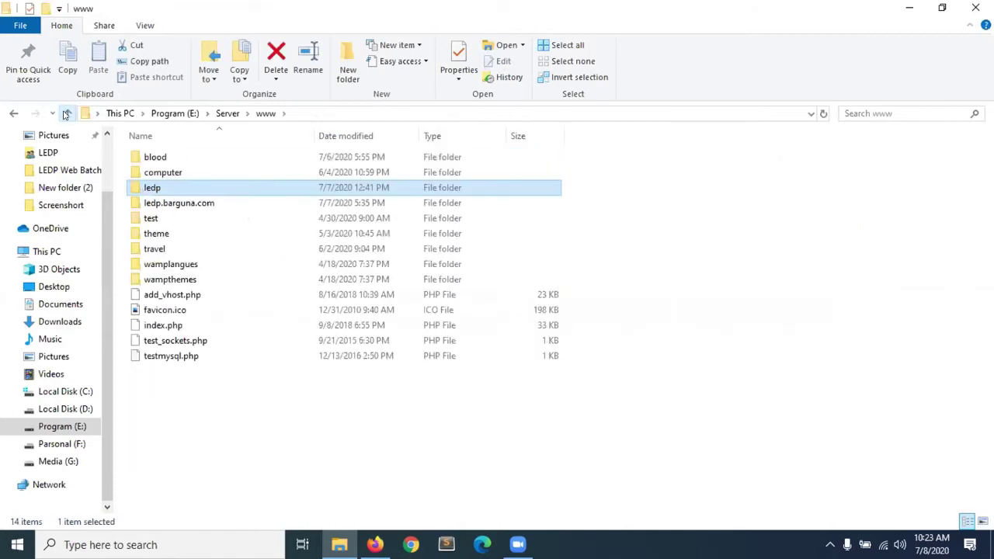
{"action": "left_click", "coordinate": [66, 113]}
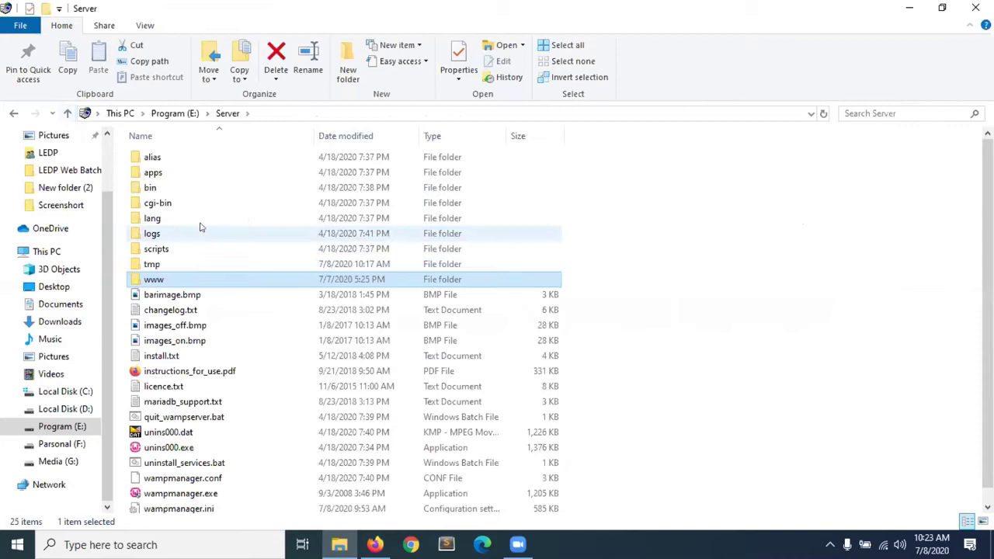
{"action": "double_click", "coordinate": [160, 283]}
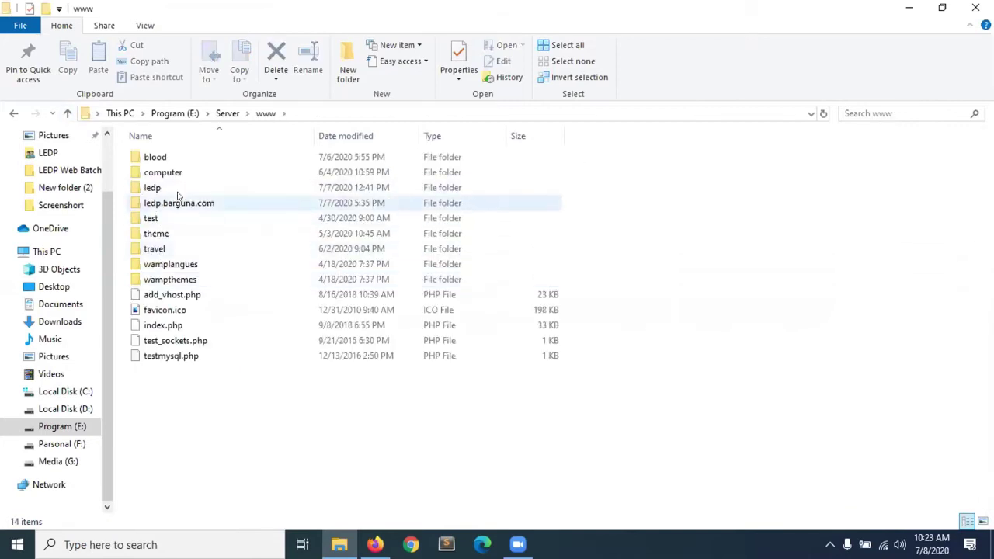
{"action": "double_click", "coordinate": [153, 189]}
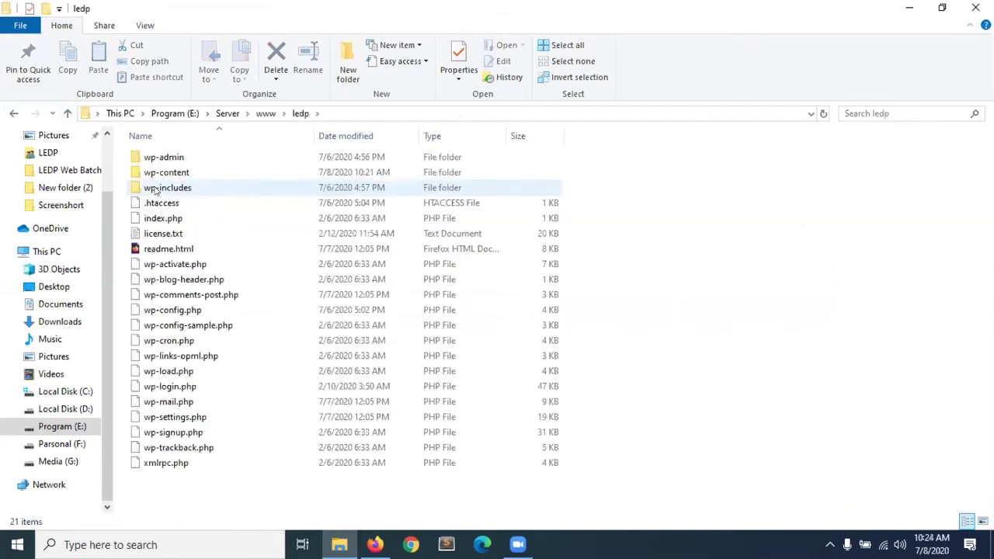
{"action": "double_click", "coordinate": [166, 174]}
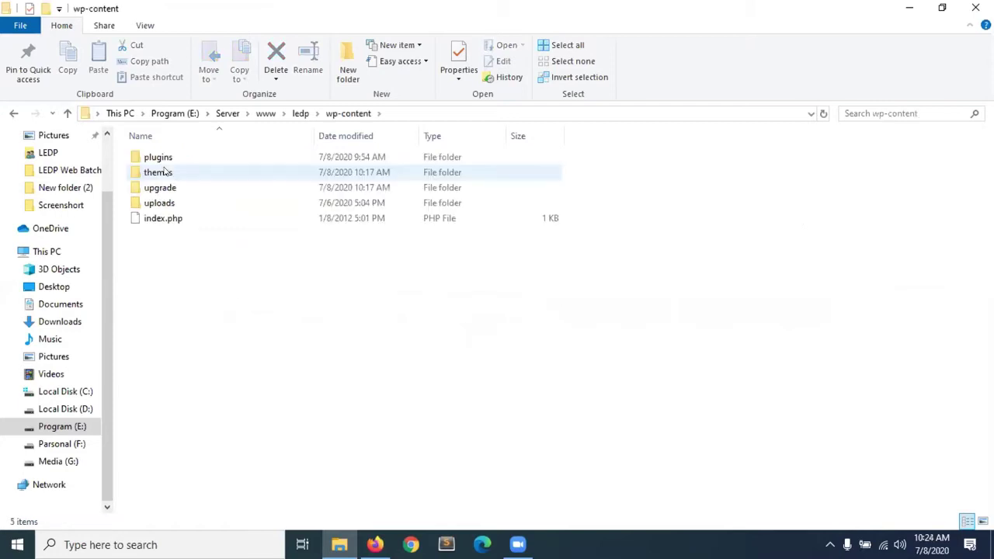
Open the themes folder inside wp-content.
{"action": "left_click", "coordinate": [159, 174]}
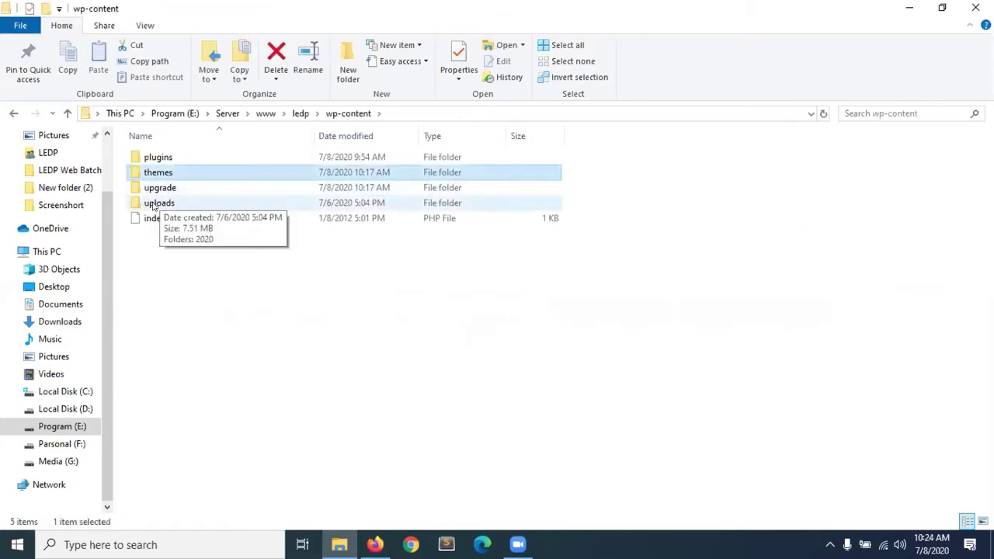
{"action": "double_click", "coordinate": [157, 202]}
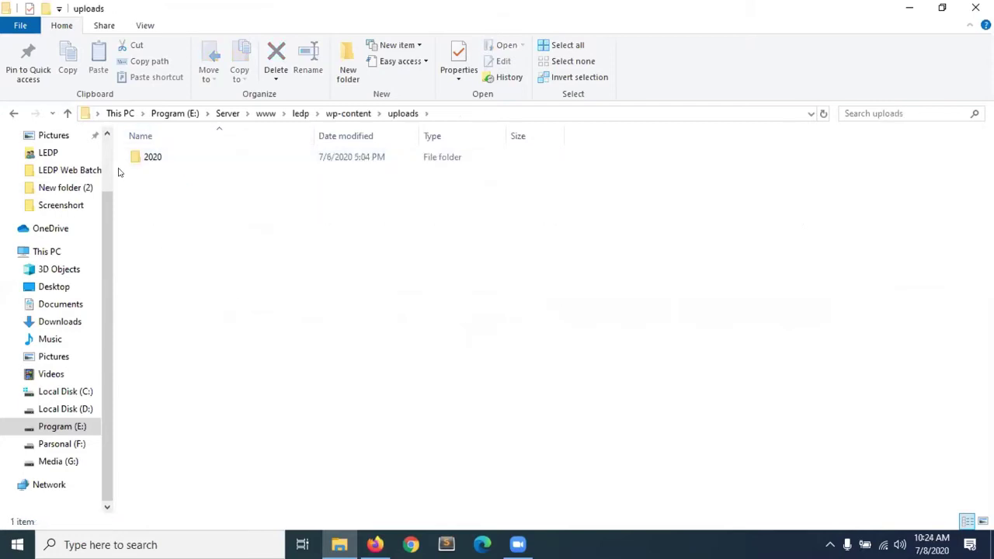
{"action": "left_click", "coordinate": [68, 113]}
{"action": "left_click", "coordinate": [173, 169]}
{"action": "double_click", "coordinate": [174, 173]}
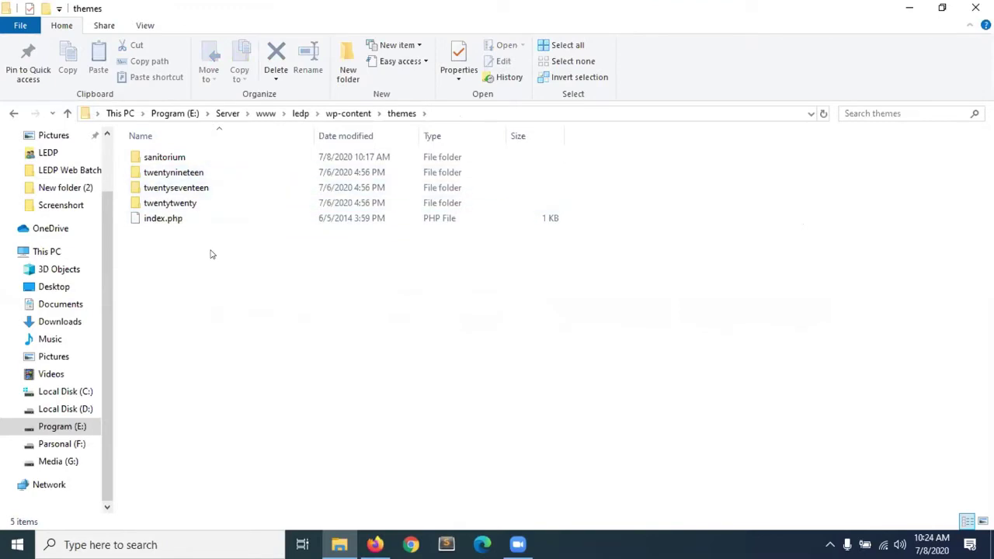
Review the sanitorium, twentynineteen, twentyseventeen and twentytwenty folders, then bring up WordPress Themes.
{"action": "left_click", "coordinate": [170, 158]}
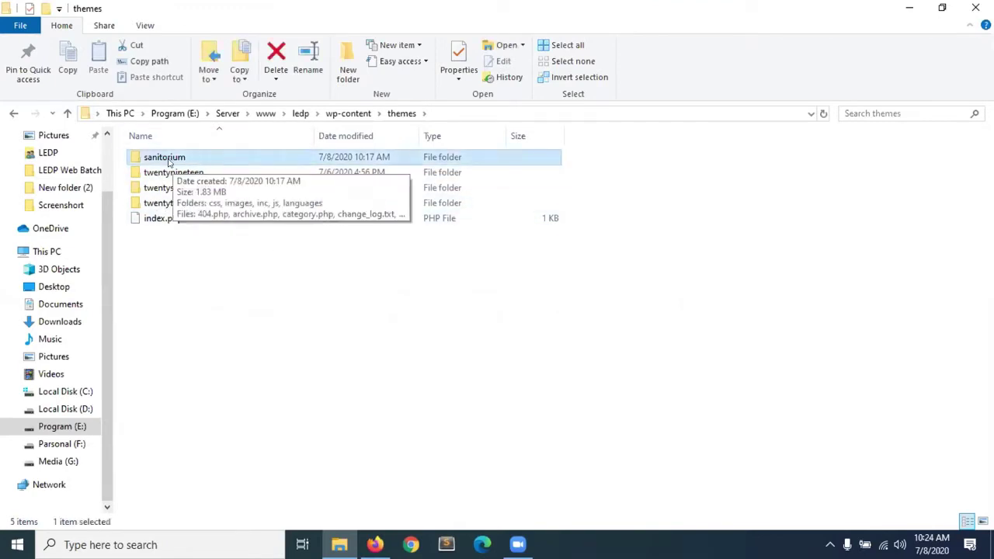
{"action": "left_click", "coordinate": [166, 172]}
{"action": "left_click", "coordinate": [161, 188]}
{"action": "left_click", "coordinate": [157, 203]}
{"action": "left_click", "coordinate": [164, 188]}
{"action": "left_click", "coordinate": [168, 203]}
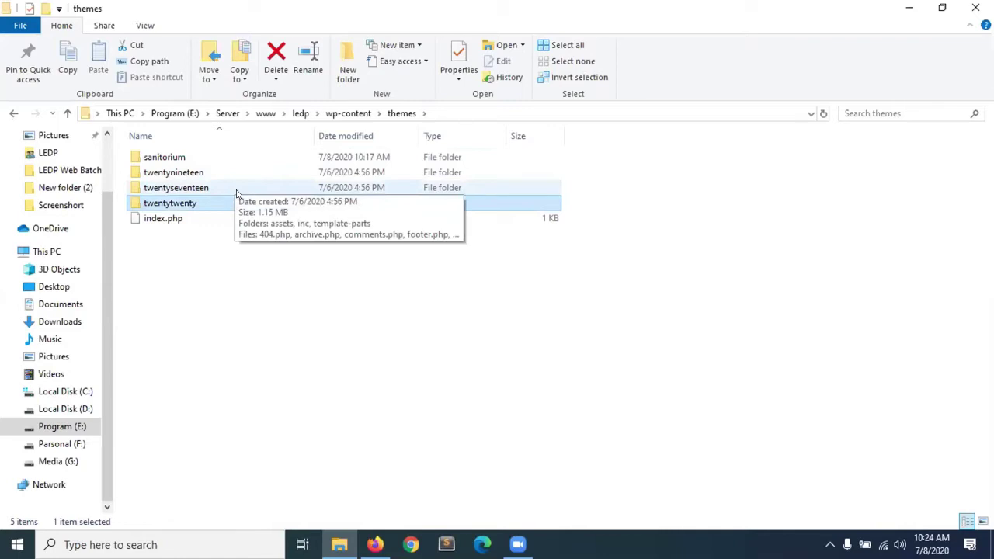
{"action": "left_click", "coordinate": [375, 544]}
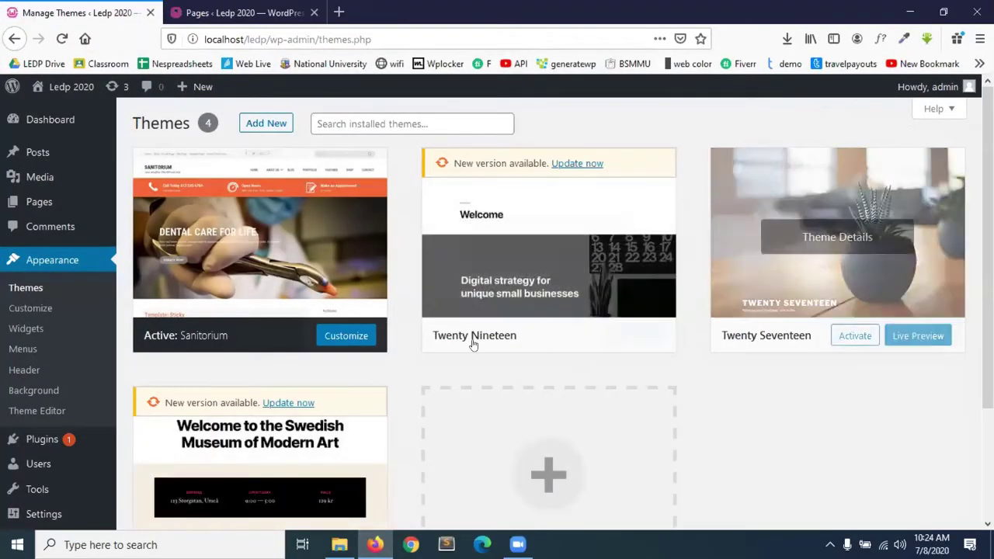
Check the four installed themes with Sanitorium active, then minimize Firefox.
{"action": "scroll", "coordinate": [466, 338], "scroll_direction": "down", "scroll_amount": 2}
{"action": "scroll", "coordinate": [508, 269], "scroll_direction": "up", "scroll_amount": 1}
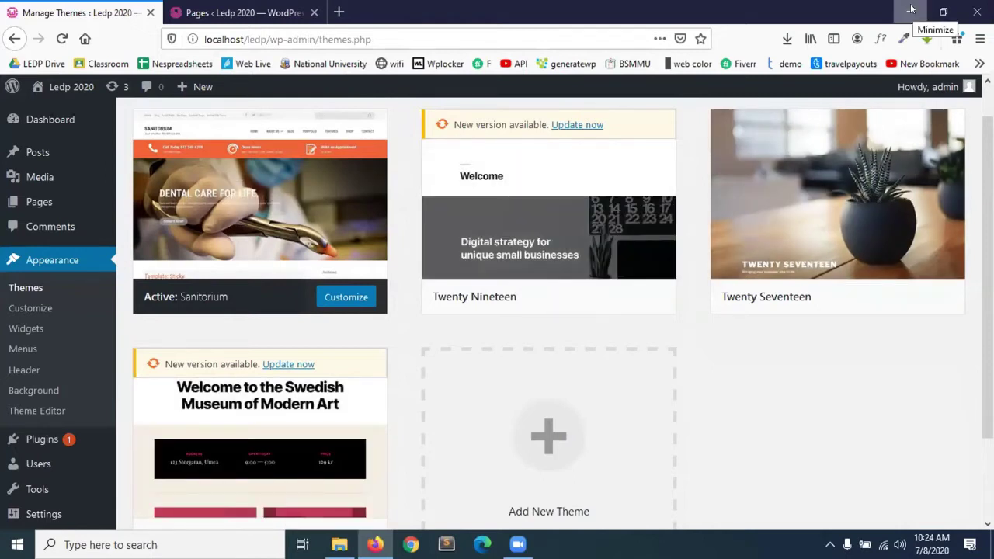
{"action": "left_click", "coordinate": [911, 11]}
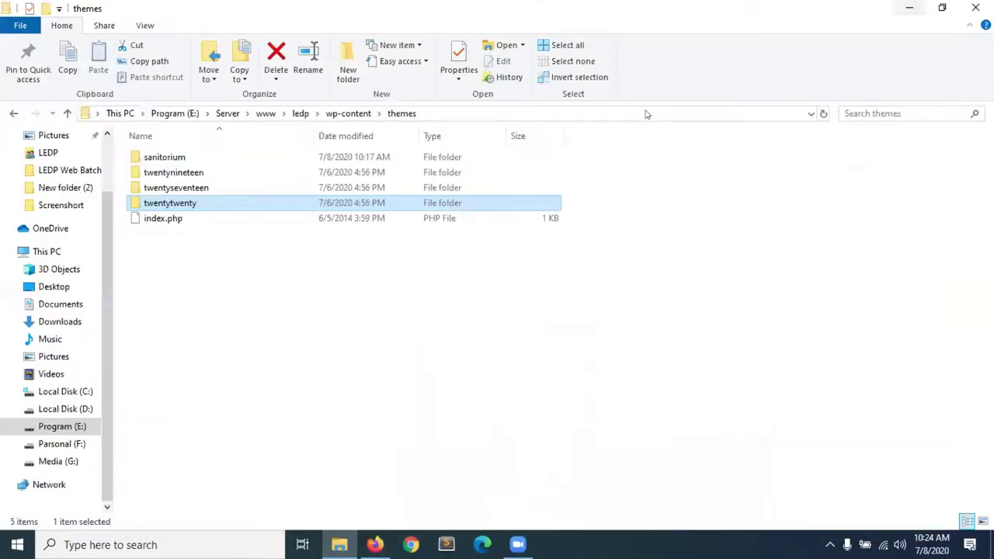
Delete the twentynineteen, twentyseventeen and twentytwenty folders, then reload the WordPress Themes page.
{"action": "left_click", "coordinate": [194, 172]}
{"action": "left_click", "coordinate": [190, 188], "text": "ctrl"}
{"action": "left_click", "coordinate": [181, 204], "text": "ctrl"}
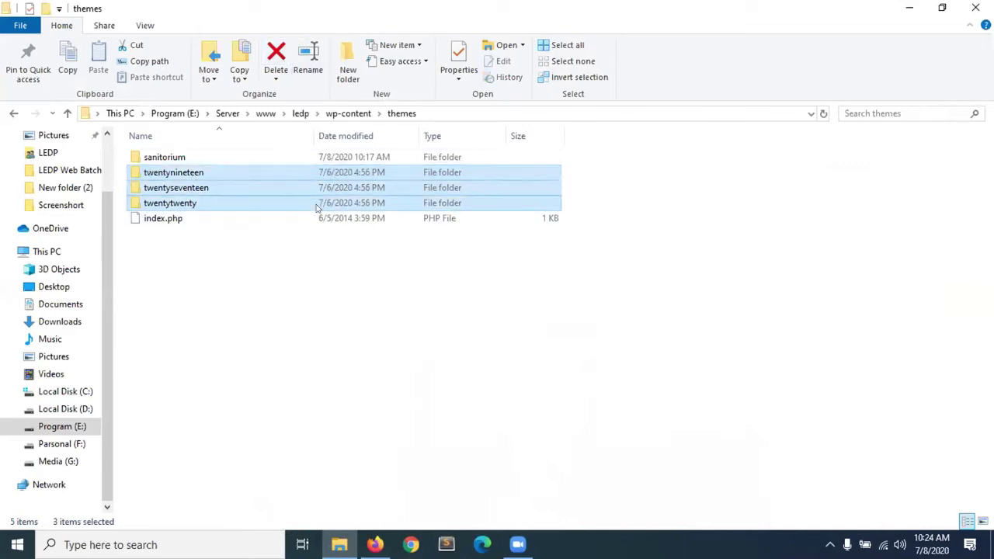
{"action": "key", "text": "Delete"}
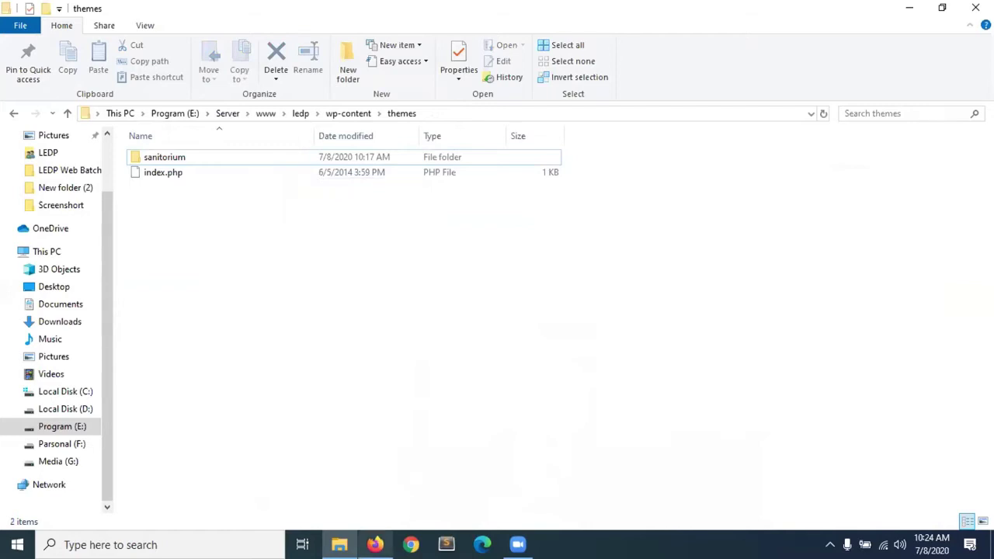
{"action": "left_click", "coordinate": [375, 544]}
{"action": "left_click", "coordinate": [63, 39]}
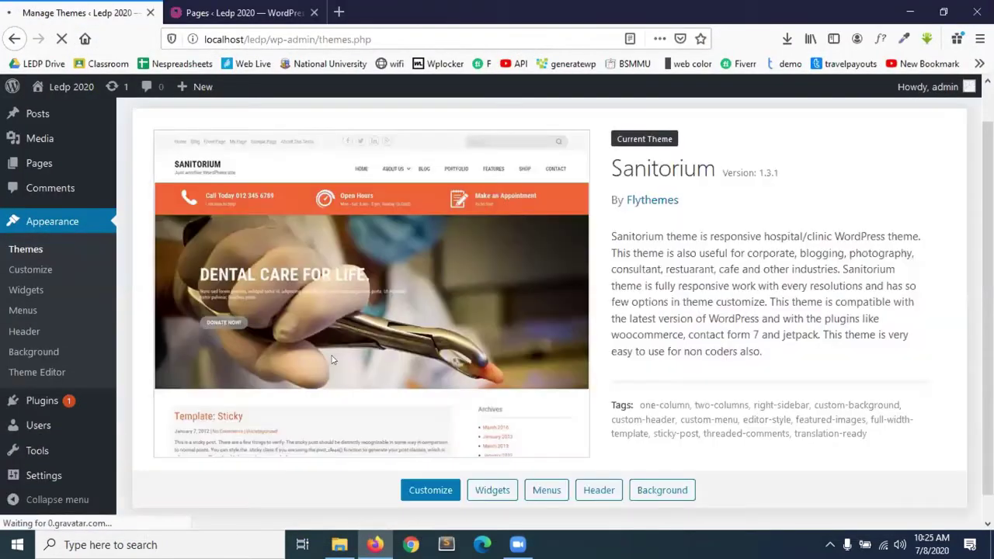
Reload Appearance > Themes to verify Sanitorium is the only theme, then minimize Firefox.
{"action": "scroll", "coordinate": [390, 395], "scroll_direction": "down", "scroll_amount": 1}
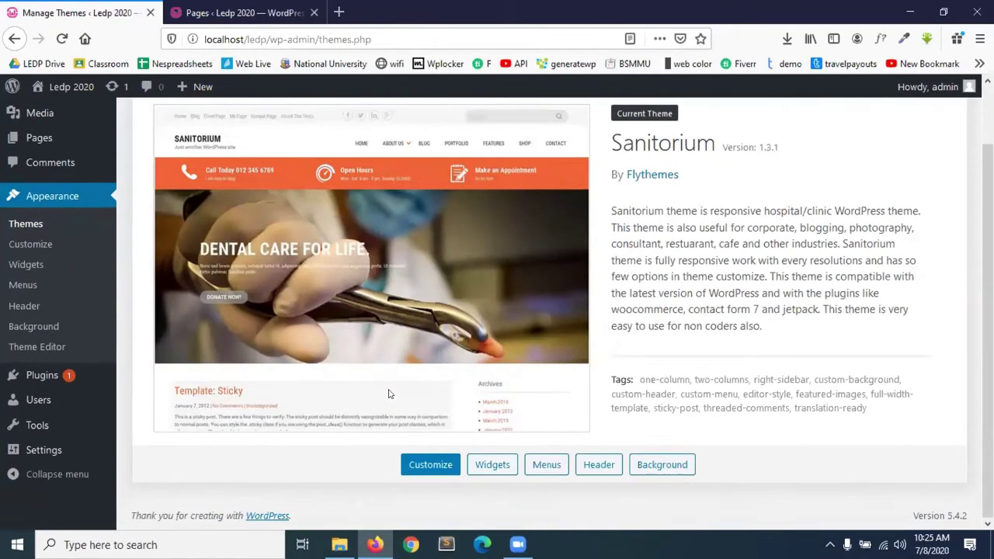
{"action": "scroll", "coordinate": [390, 394], "scroll_direction": "up", "scroll_amount": 1}
{"action": "left_click", "coordinate": [28, 289]}
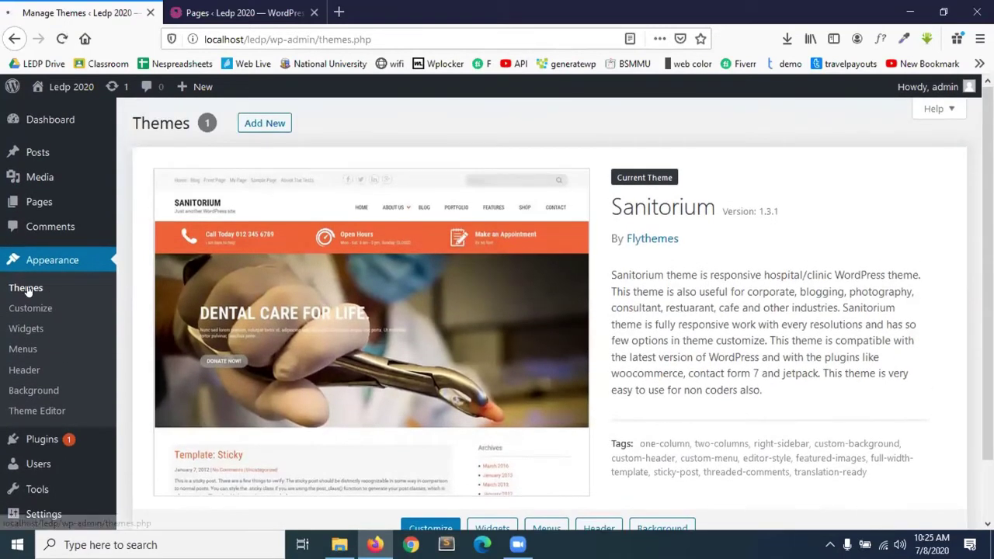
{"action": "scroll", "coordinate": [369, 402], "scroll_direction": "down", "scroll_amount": 1}
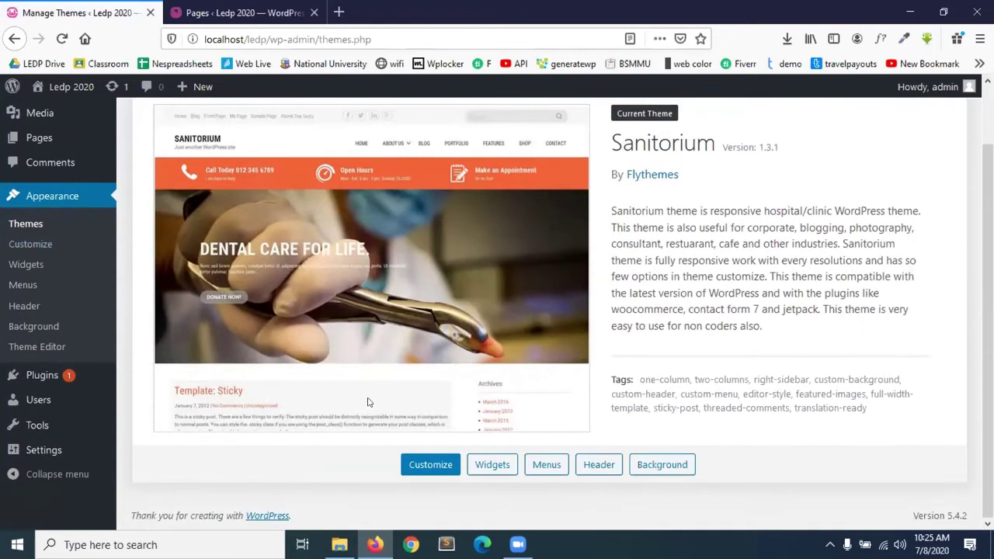
{"action": "scroll", "coordinate": [369, 402], "scroll_direction": "up", "scroll_amount": 1}
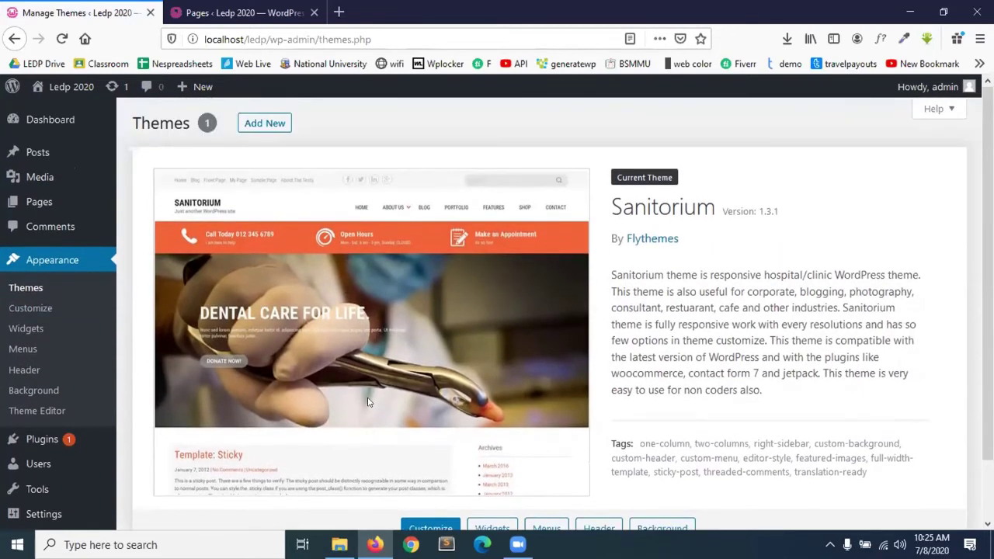
{"action": "left_click", "coordinate": [910, 12]}
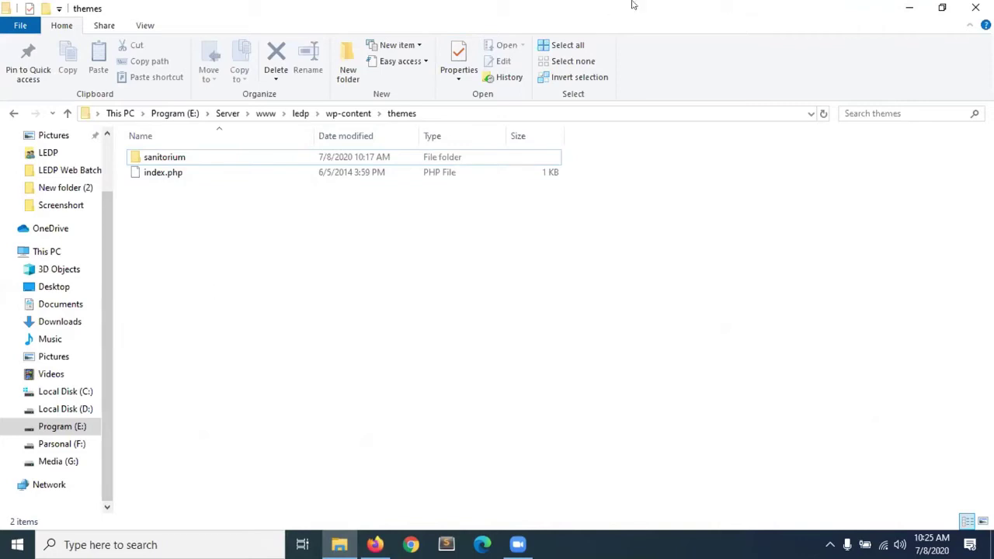
Shrink Explorer and open adney.1.0.10.zip in WinRAR, dismissing the licence reminder.
{"action": "key", "text": "super+Down"}
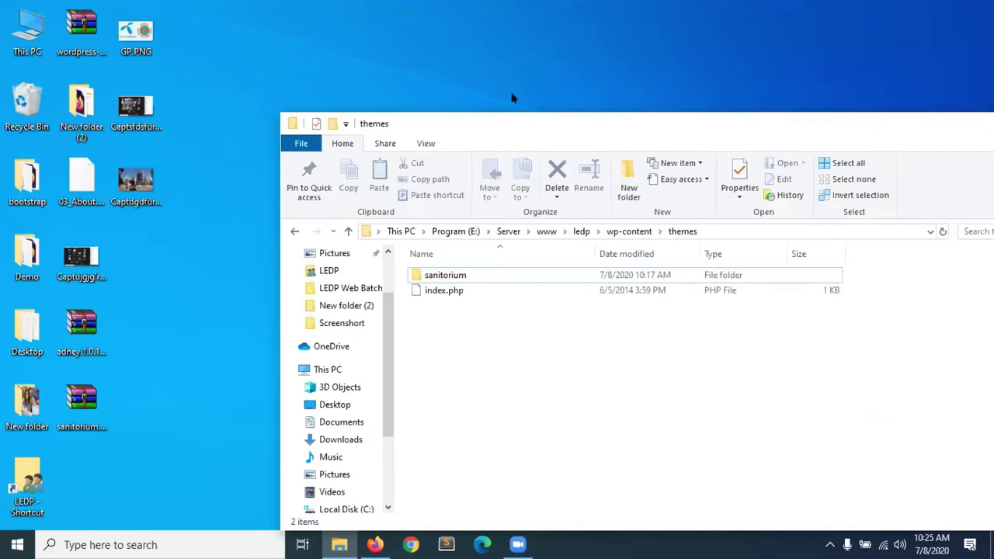
{"action": "left_click_drag", "start_coordinate": [529, 132], "coordinate": [501, 32]}
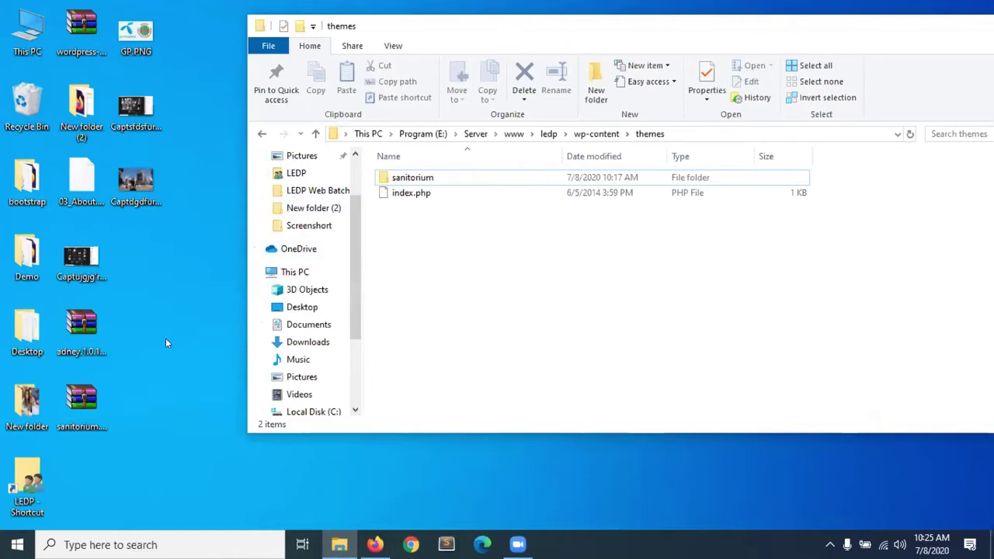
{"action": "double_click", "coordinate": [86, 330]}
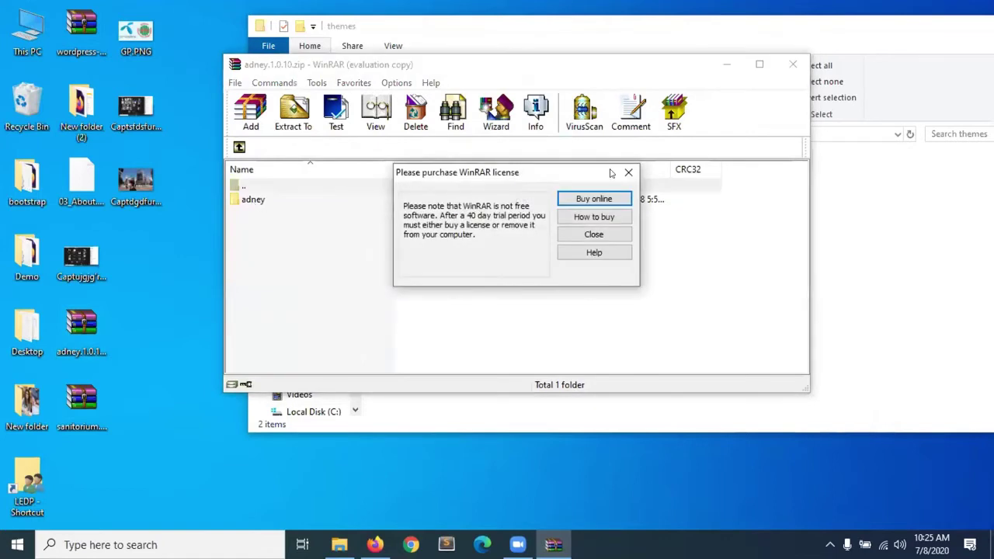
{"action": "left_click", "coordinate": [626, 172]}
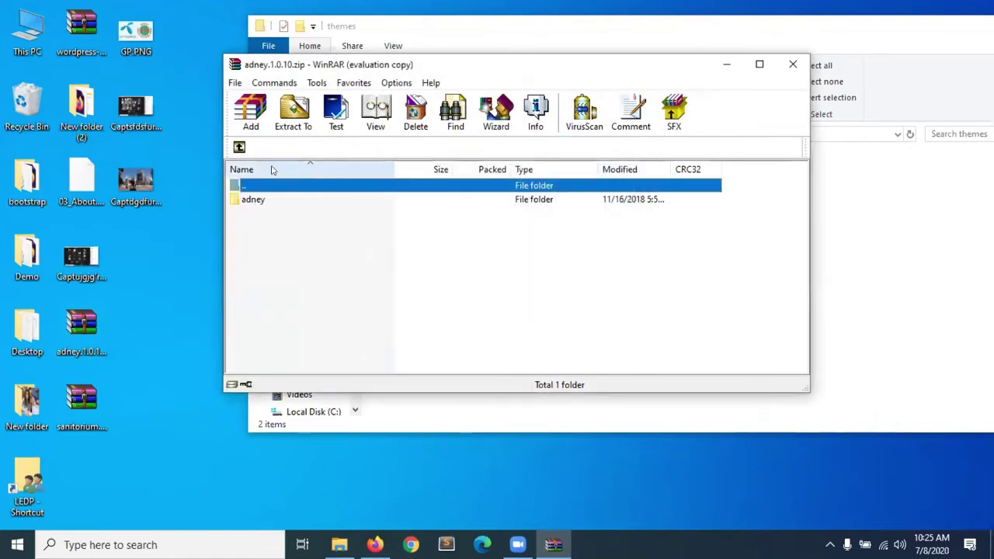
{"action": "double_click", "coordinate": [238, 199]}
{"action": "left_click", "coordinate": [236, 148]}
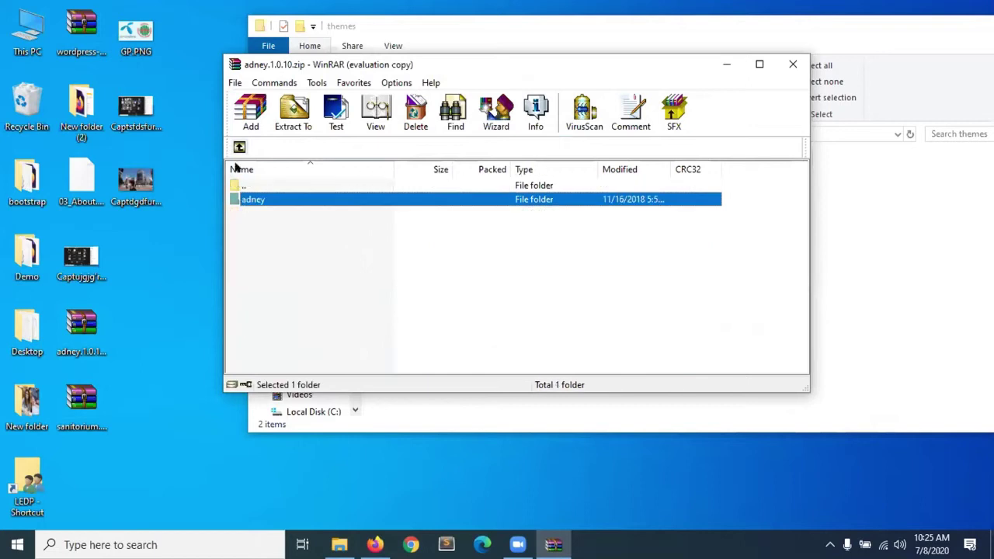
Place the adney folder in the themes folder beside sanitorium, then return to the browser.
{"action": "right_click", "coordinate": [240, 201]}
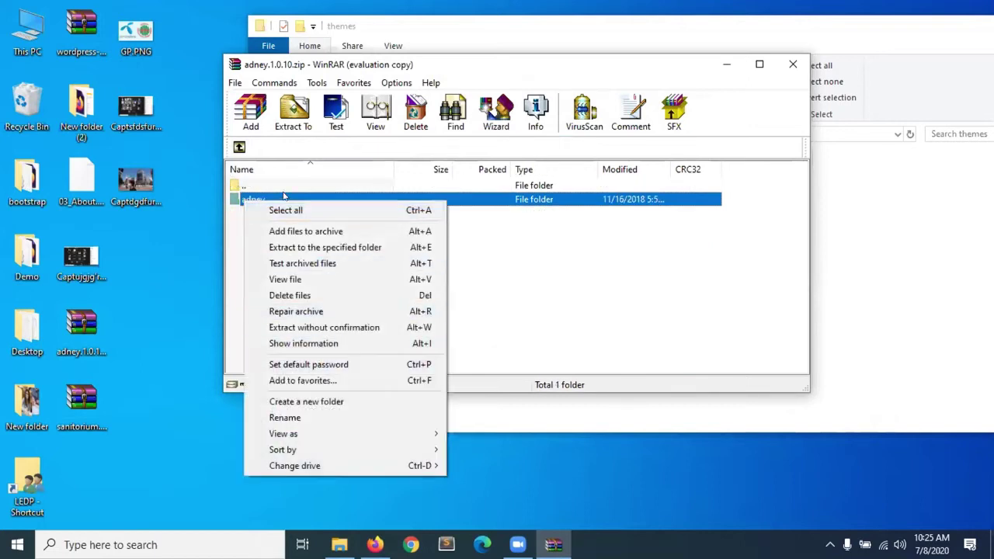
{"action": "left_click", "coordinate": [426, 75]}
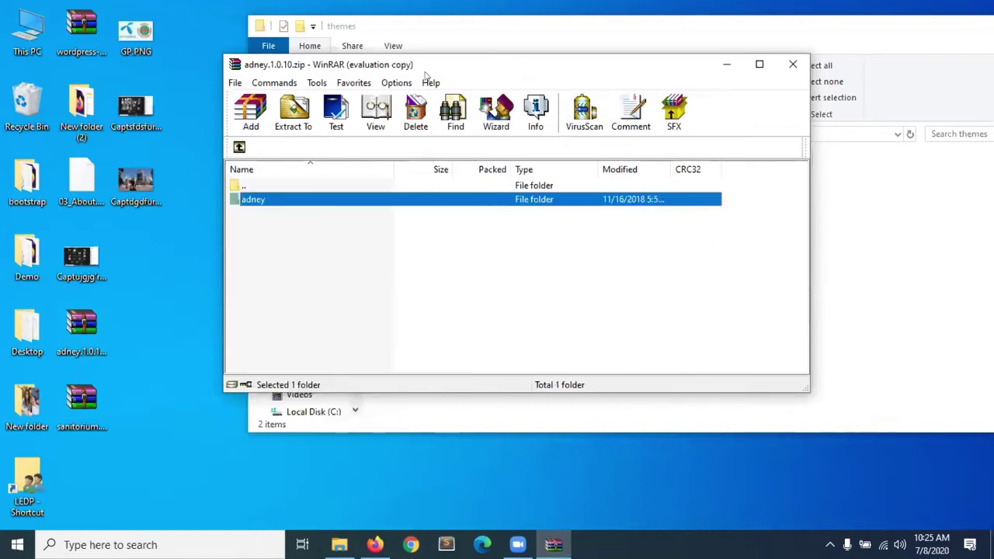
{"action": "left_click", "coordinate": [727, 64]}
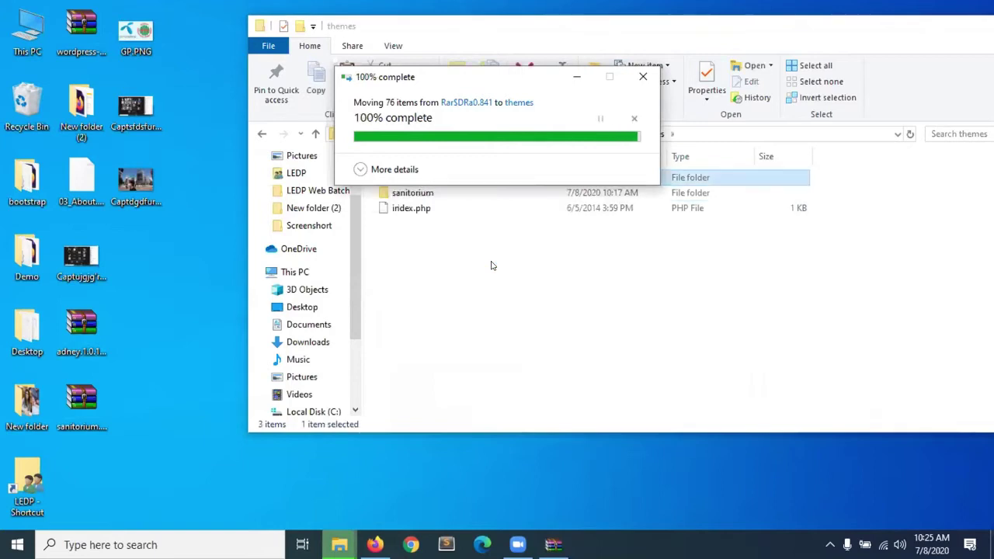
{"action": "left_click", "coordinate": [469, 301]}
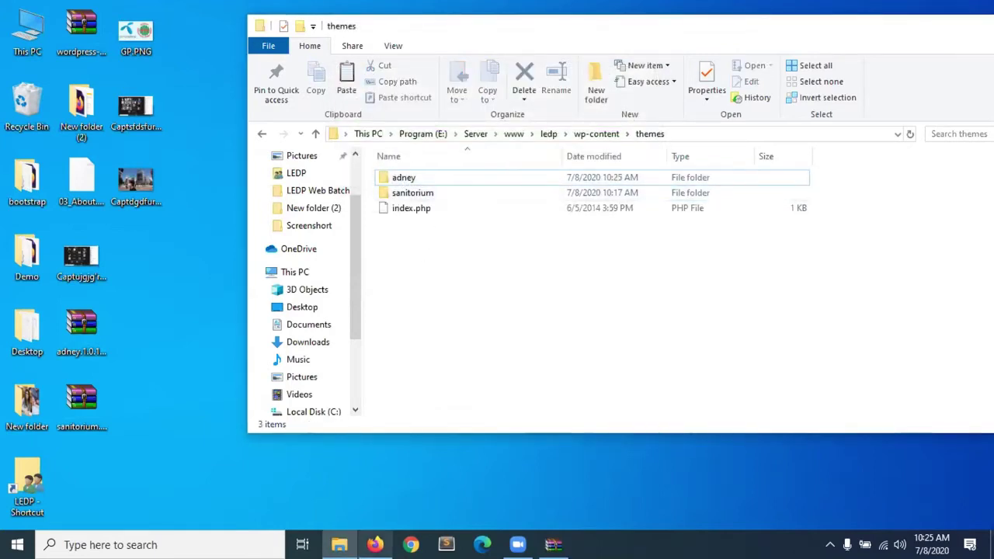
{"action": "left_click", "coordinate": [374, 544]}
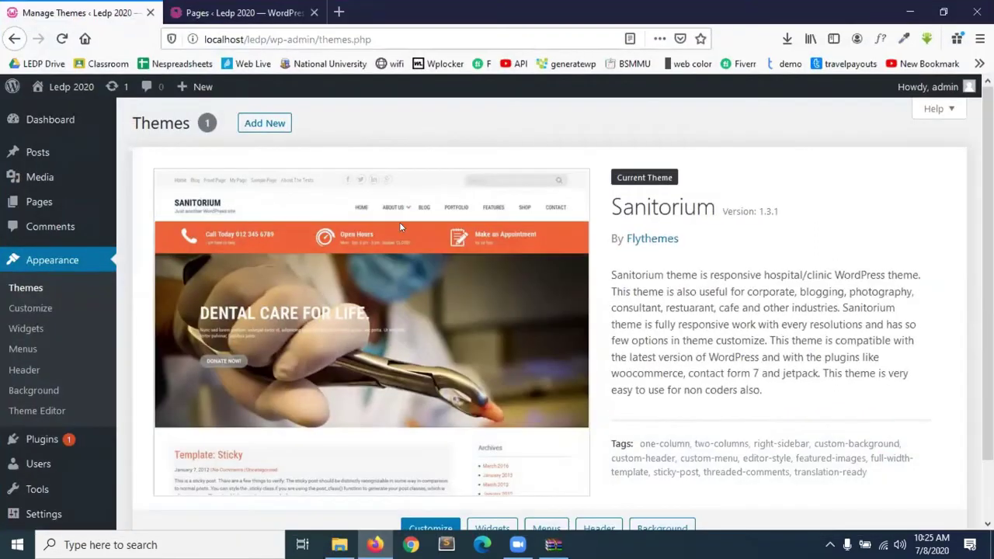
Reload the Themes page so Adney appears beside Sanitorium, then minimize Firefox.
{"action": "left_click", "coordinate": [54, 49]}
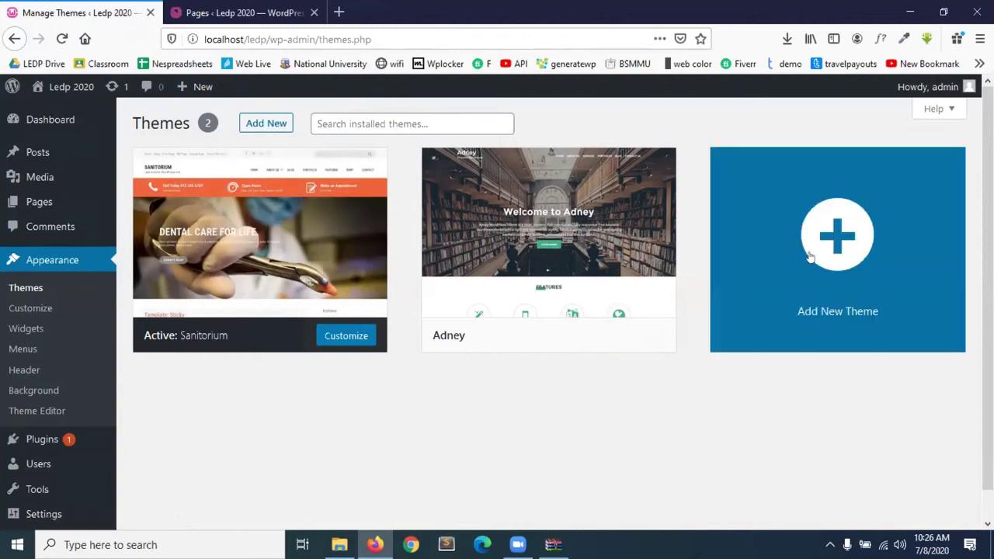
{"action": "left_click", "coordinate": [910, 12]}
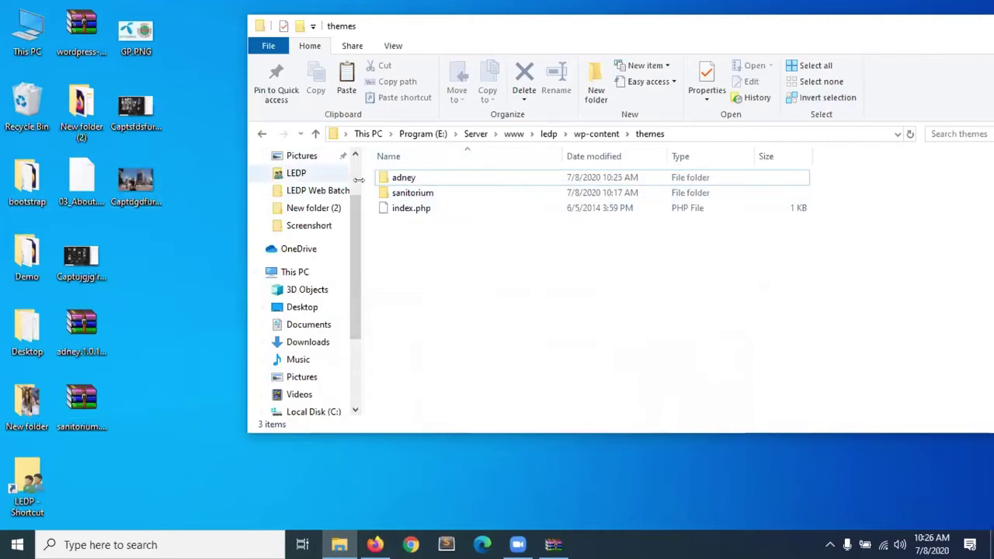
Inspect the adney theme folder's contents, then go back to the WordPress Themes page.
{"action": "double_click", "coordinate": [420, 179]}
{"action": "left_click", "coordinate": [317, 134]}
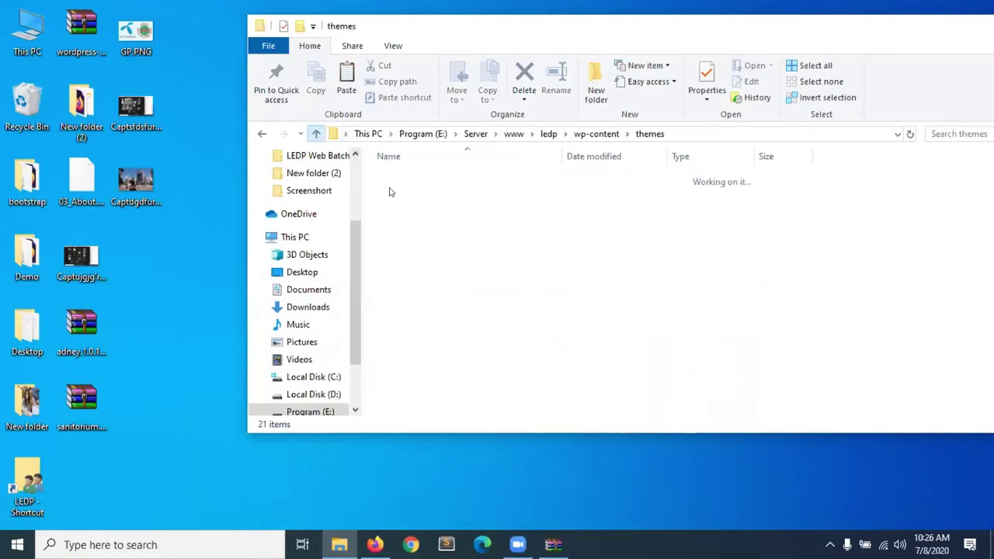
{"action": "left_click", "coordinate": [375, 543]}
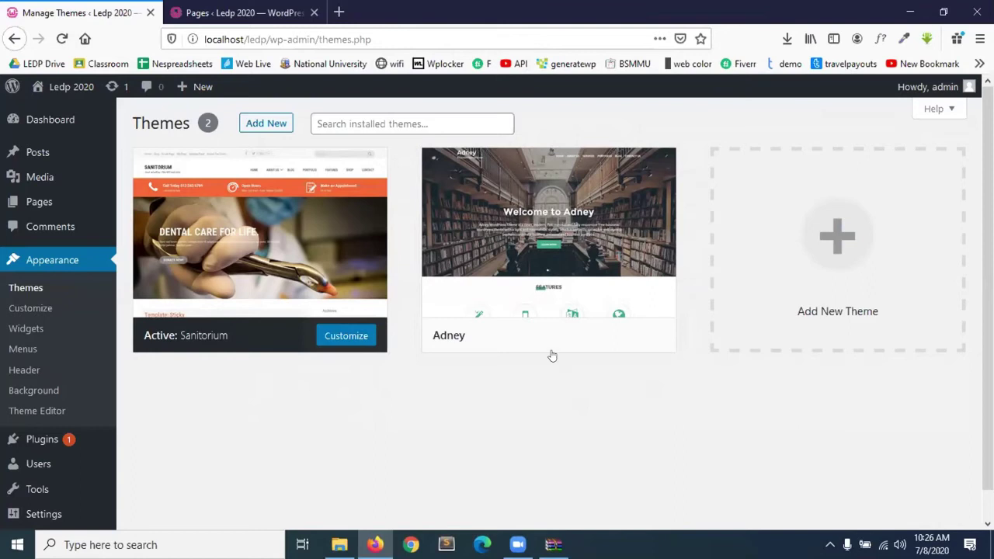
{"action": "mouse_move", "coordinate": [552, 355]}
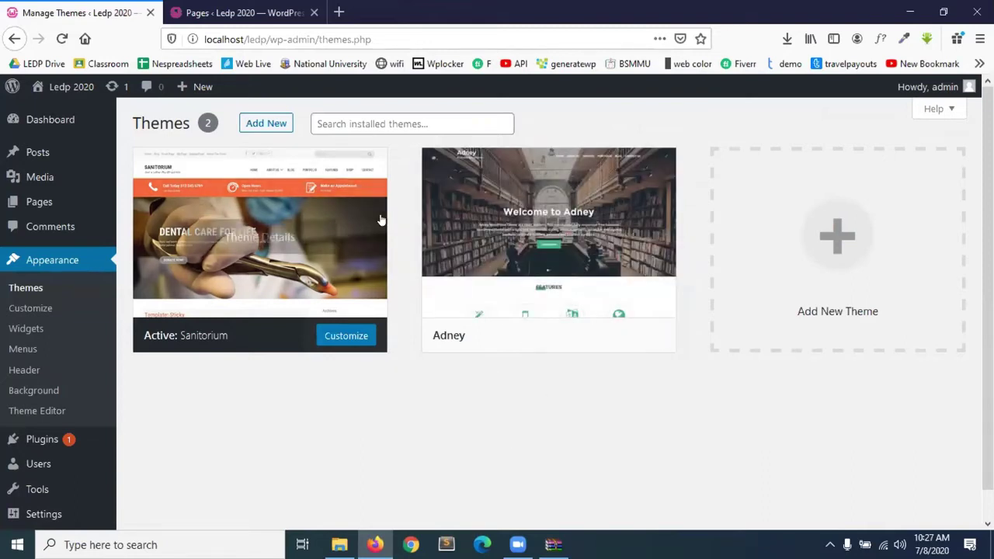
{"action": "left_click", "coordinate": [204, 8]}
{"action": "left_click", "coordinate": [42, 8]}
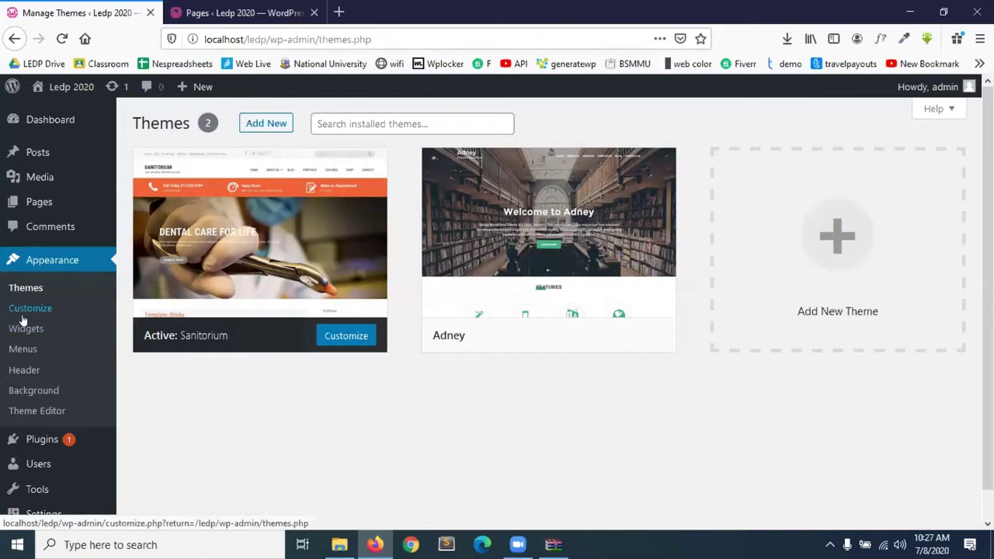
Open Appearance > Widgets and browse available widgets like Image, Pages, RSS, Tag Cloud and Video.
{"action": "left_click", "coordinate": [22, 330]}
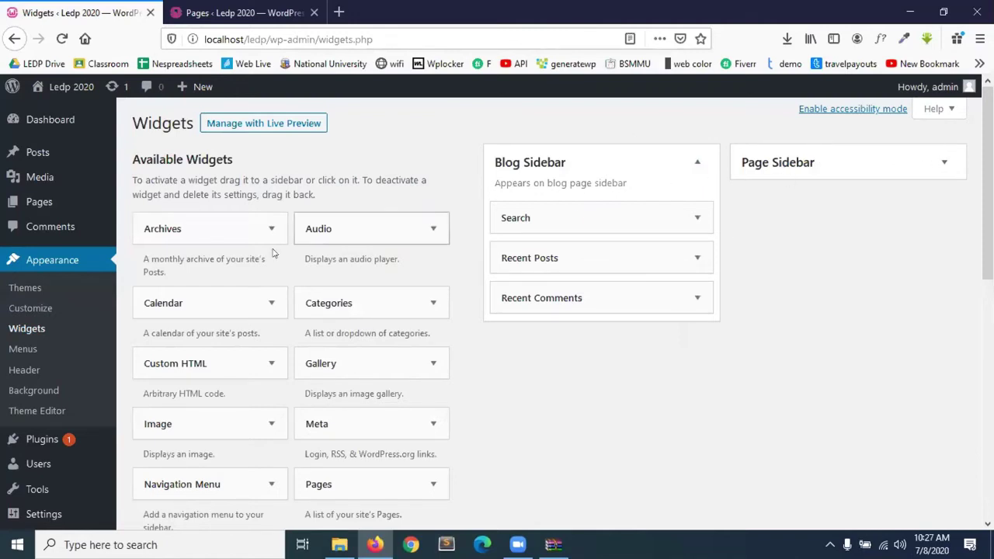
{"action": "scroll", "coordinate": [181, 347], "scroll_direction": "down", "scroll_amount": 3}
{"action": "scroll", "coordinate": [181, 346], "scroll_direction": "down", "scroll_amount": 5}
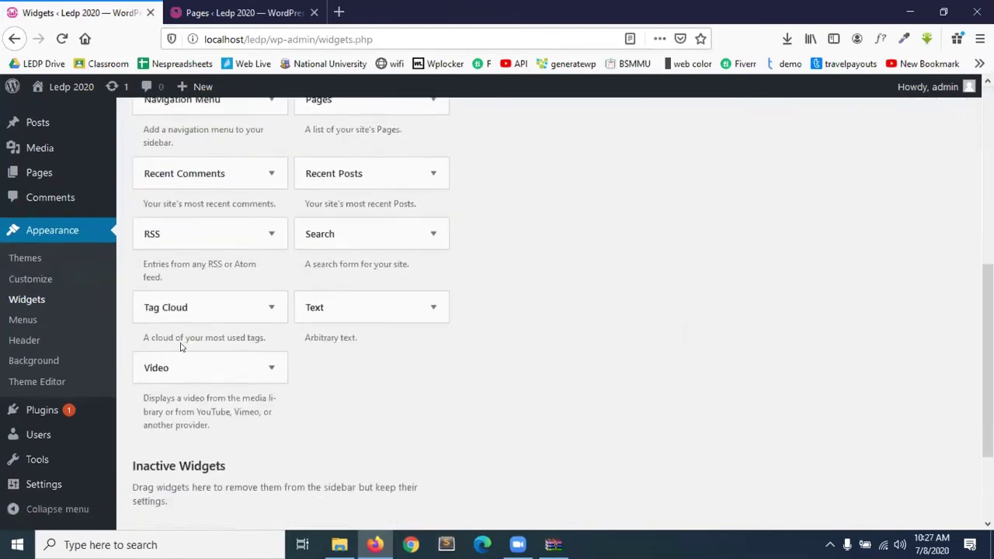
{"action": "scroll", "coordinate": [182, 344], "scroll_direction": "up", "scroll_amount": 10}
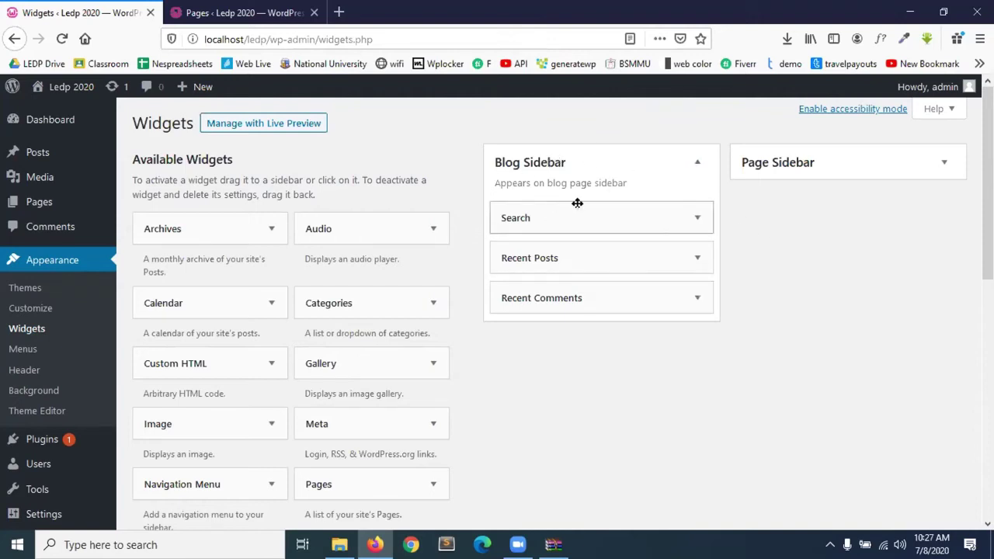
{"action": "scroll", "coordinate": [188, 228], "scroll_direction": "down", "scroll_amount": 2}
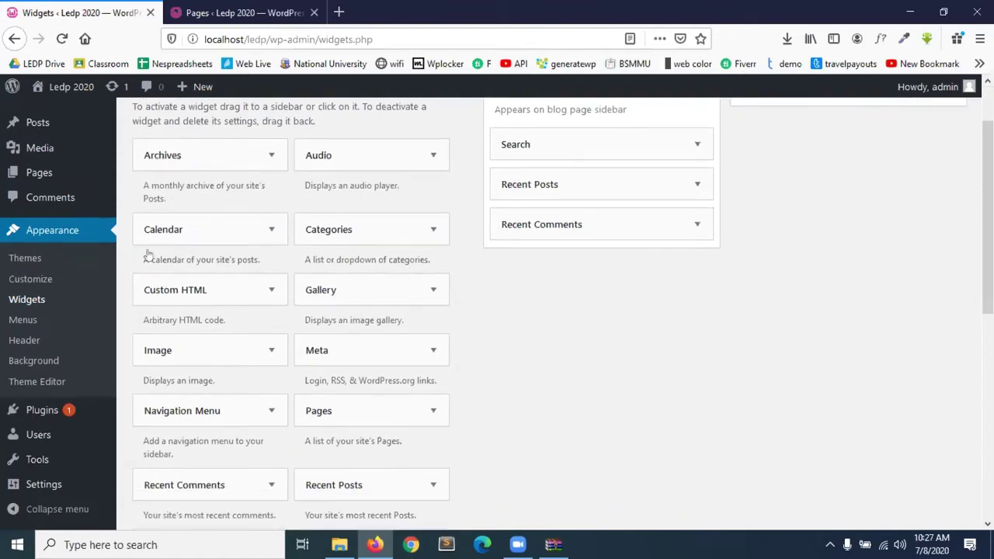
{"action": "scroll", "coordinate": [255, 412], "scroll_direction": "down", "scroll_amount": 5}
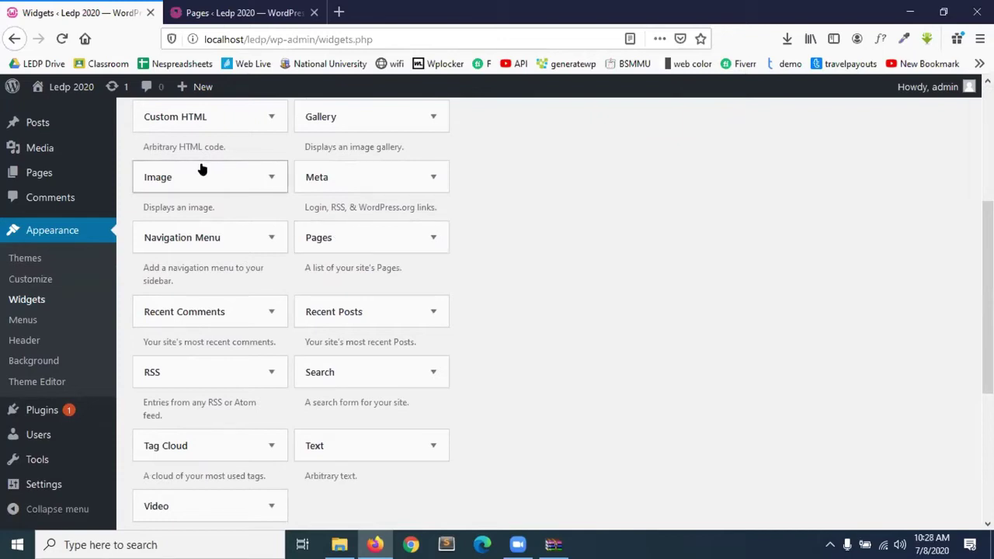
{"action": "scroll", "coordinate": [200, 169], "scroll_direction": "up", "scroll_amount": 5}
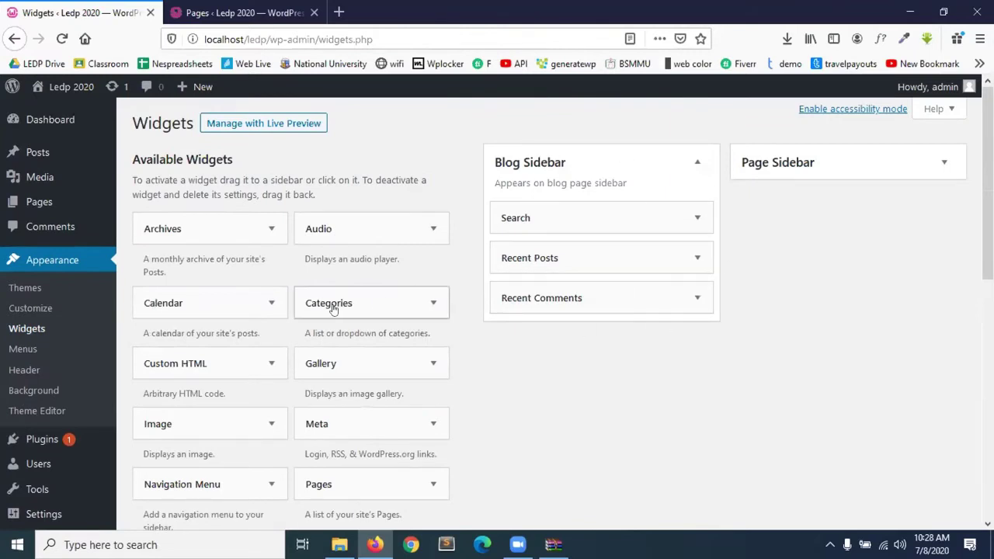
Drop Categories and Gallery widgets into the Blog Sidebar and collapse both panels.
{"action": "left_click_drag", "start_coordinate": [331, 307], "coordinate": [565, 298]}
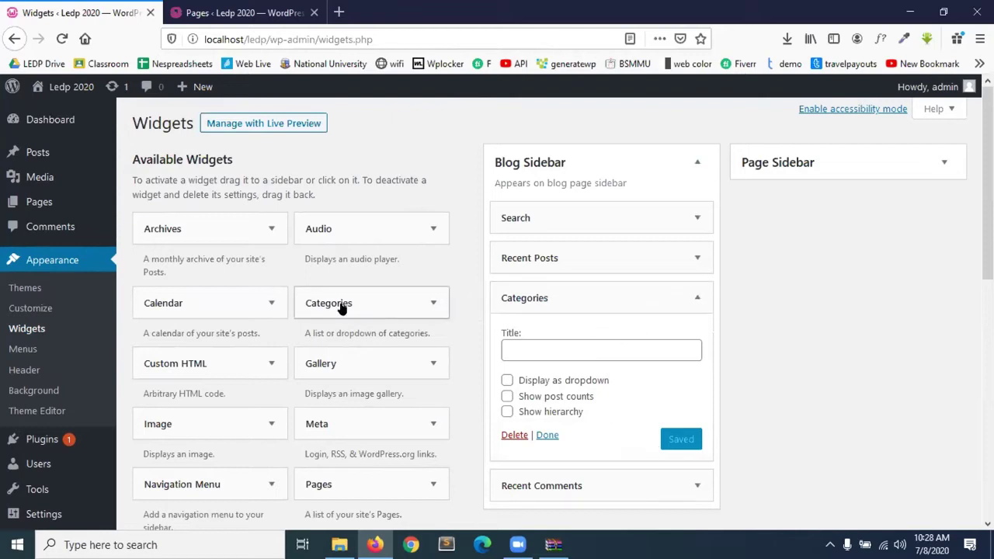
{"action": "left_click_drag", "start_coordinate": [323, 360], "coordinate": [576, 239]}
{"action": "left_click", "coordinate": [697, 258]}
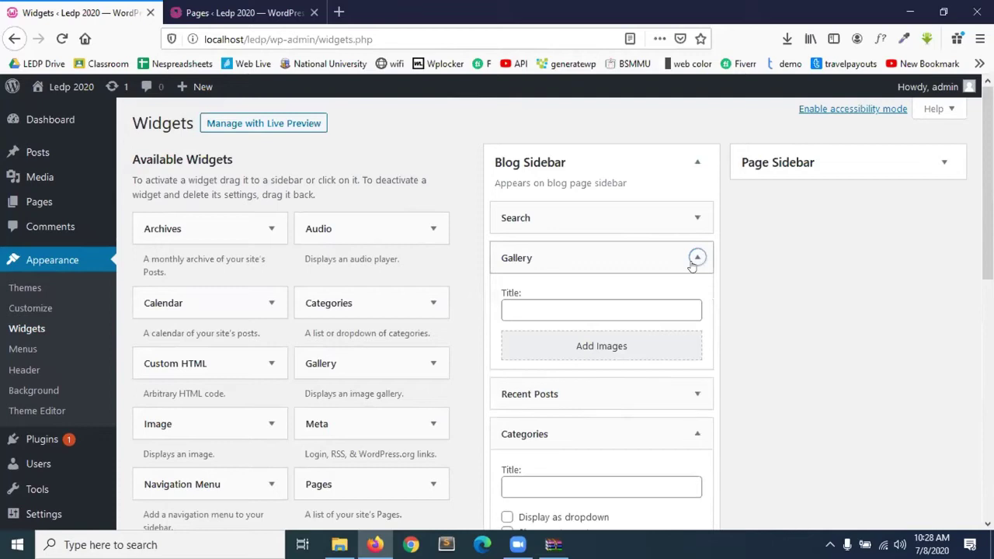
{"action": "left_click", "coordinate": [696, 334]}
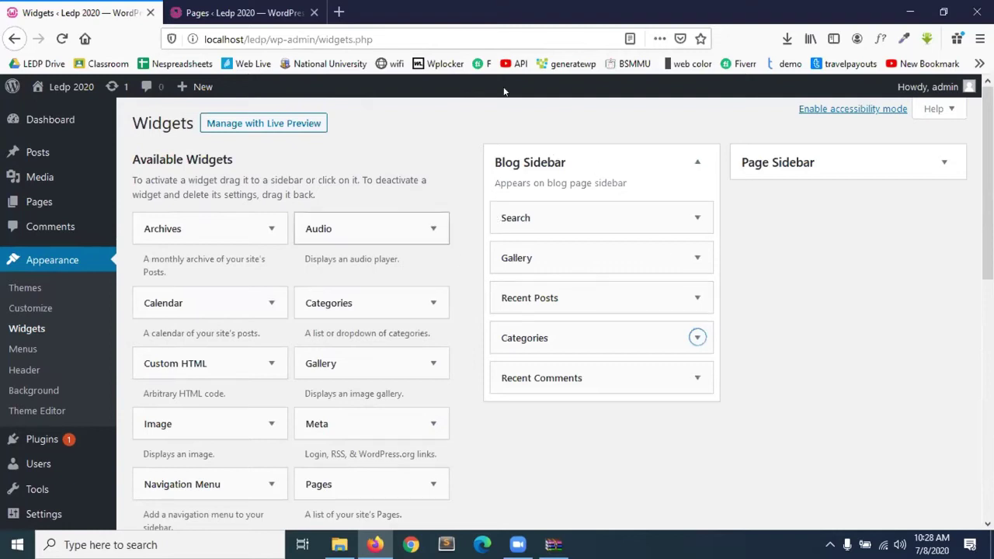
{"action": "left_click", "coordinate": [229, 9]}
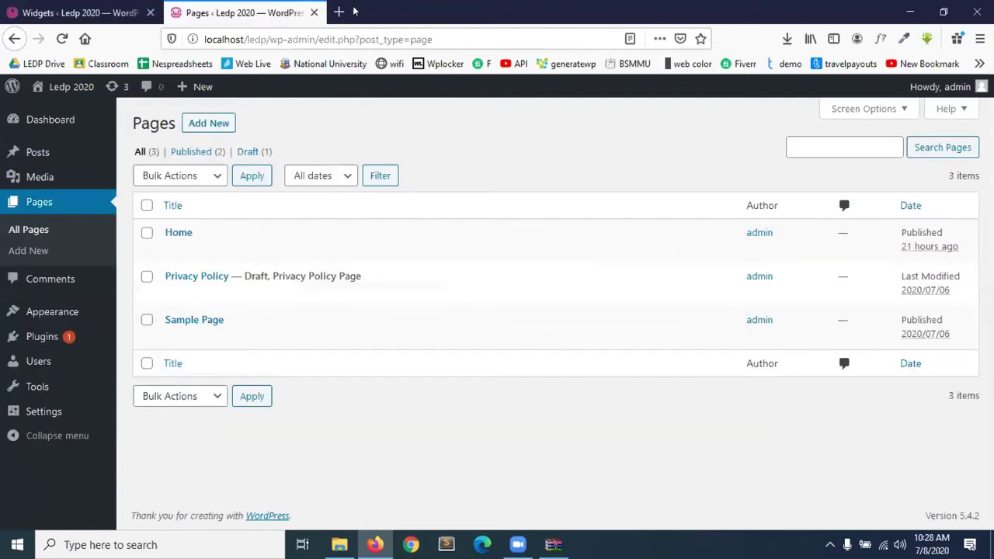
Load the local Ledp 2020 site in a new tab, then go back to Widgets.
{"action": "left_click", "coordinate": [339, 12]}
{"action": "left_click", "coordinate": [318, 34]}
{"action": "type", "text": "localhost/"}
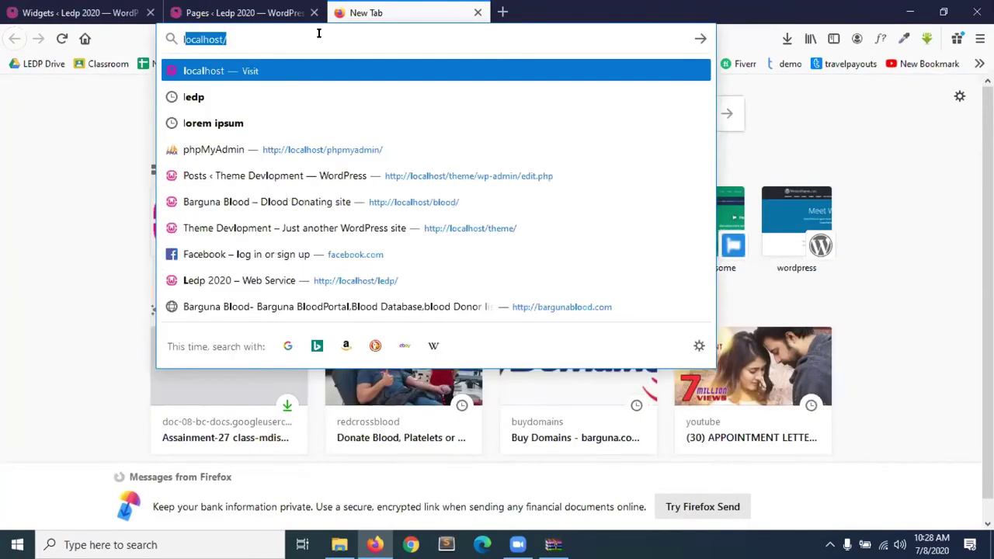
{"action": "key", "text": "Right"}
{"action": "type", "text": "l"}
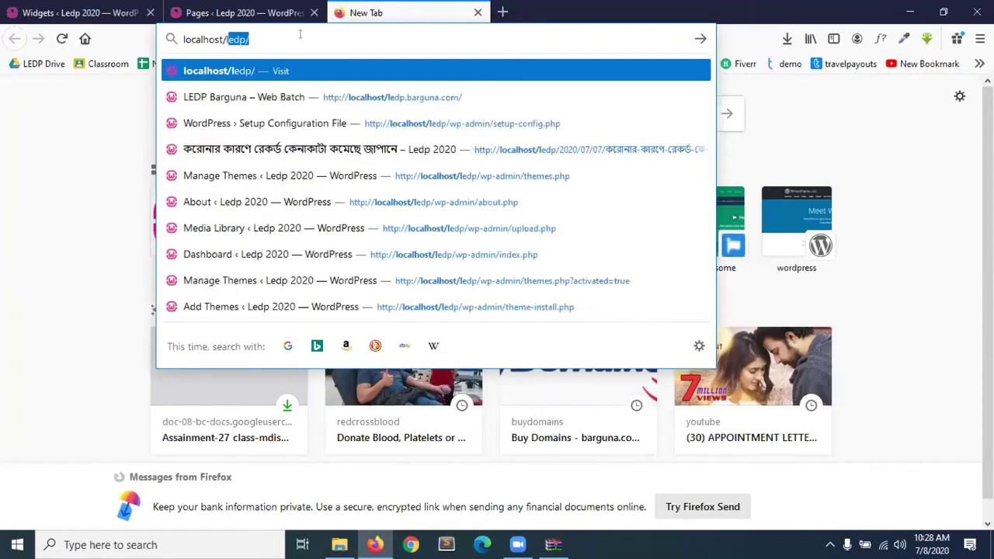
{"action": "key", "text": "Return"}
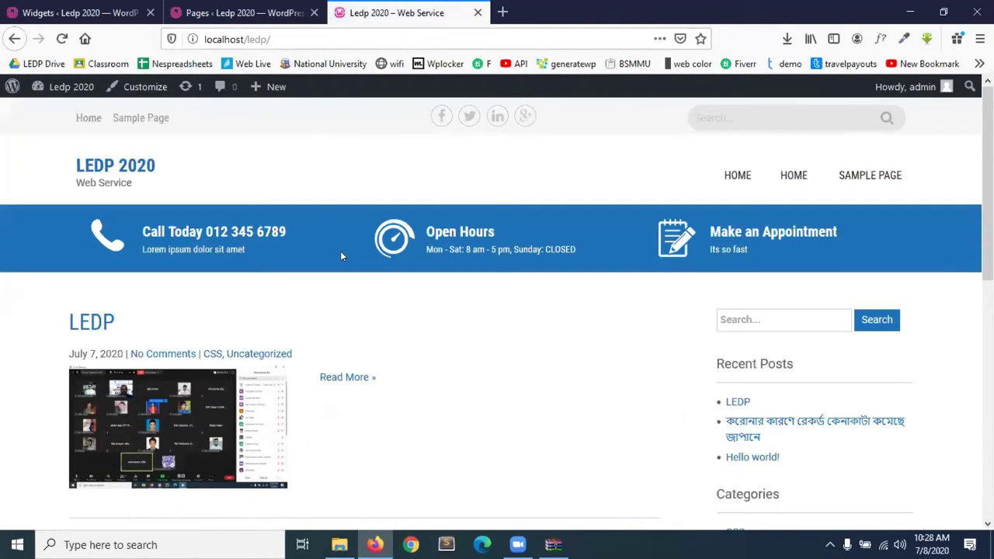
{"action": "scroll", "coordinate": [341, 251], "scroll_direction": "down", "scroll_amount": 2}
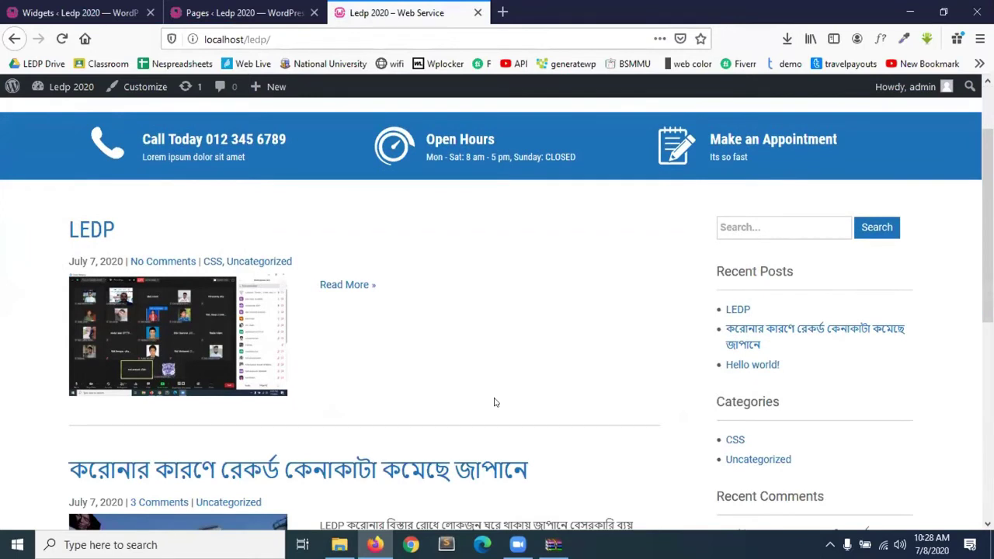
{"action": "key", "text": "ctrl+shift+Tab"}
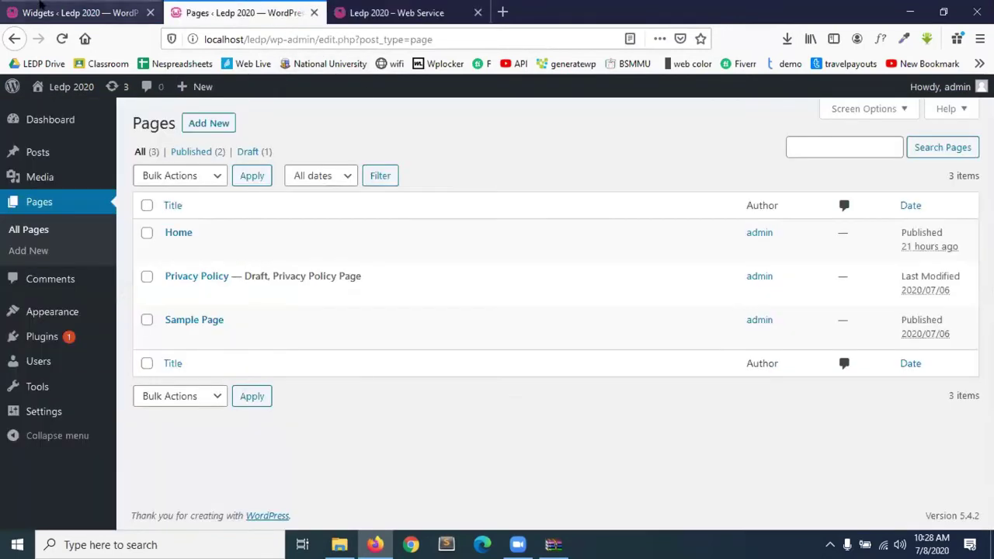
{"action": "key", "text": "ctrl+shift+Tab"}
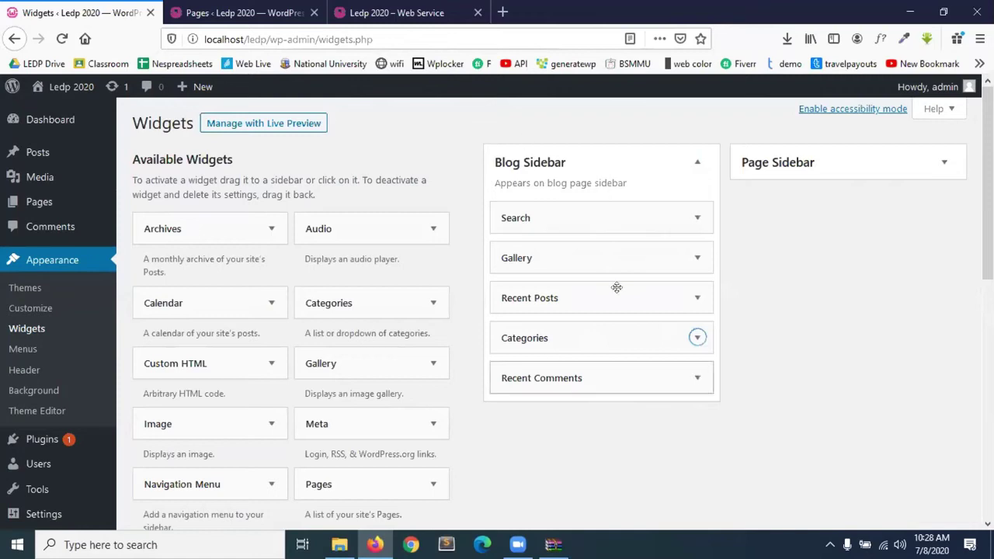
Scroll through the live front page to check the sidebar widgets, then return to Widgets admin.
{"action": "left_click", "coordinate": [447, 6]}
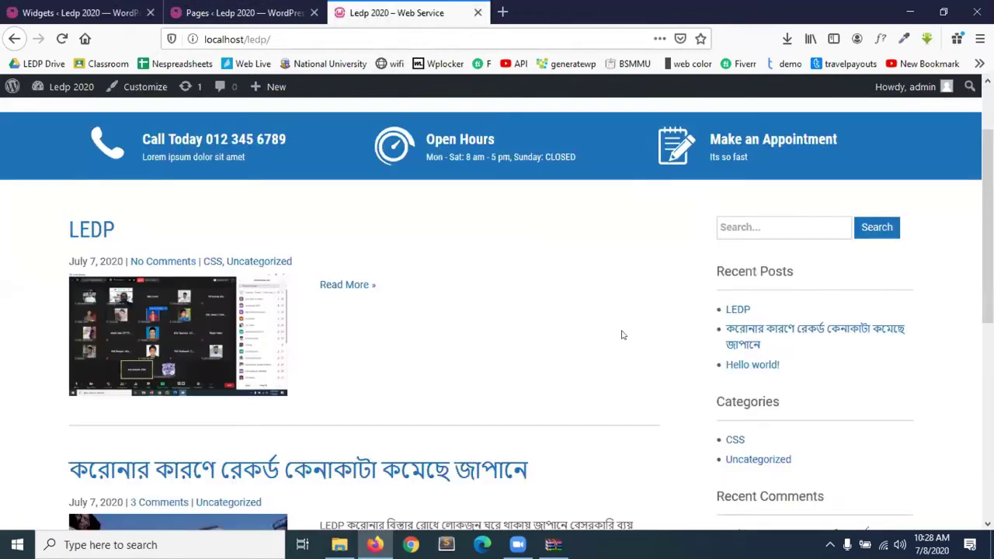
{"action": "scroll", "coordinate": [296, 275], "scroll_direction": "up", "scroll_amount": 2}
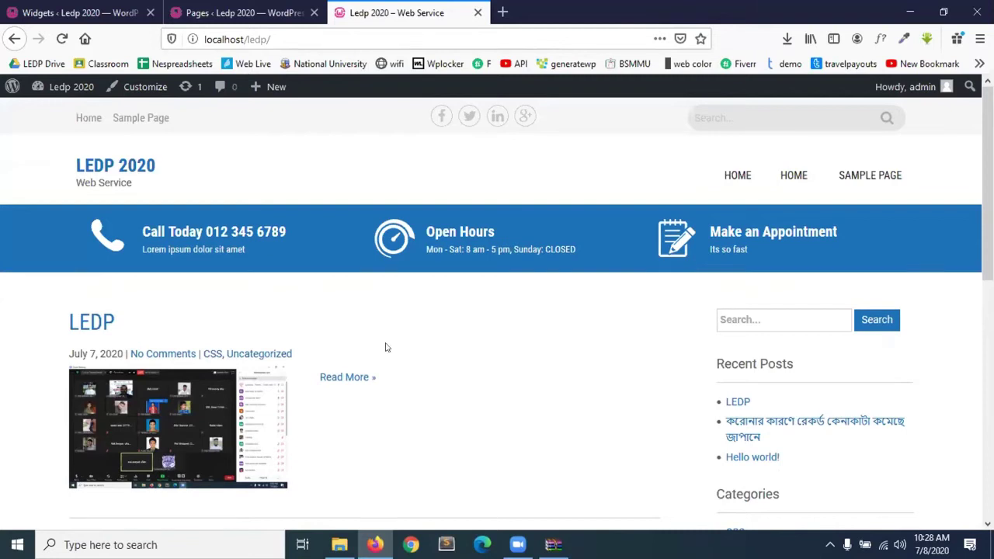
{"action": "scroll", "coordinate": [564, 397], "scroll_direction": "down", "scroll_amount": 3}
{"action": "scroll", "coordinate": [784, 290], "scroll_direction": "down", "scroll_amount": 4}
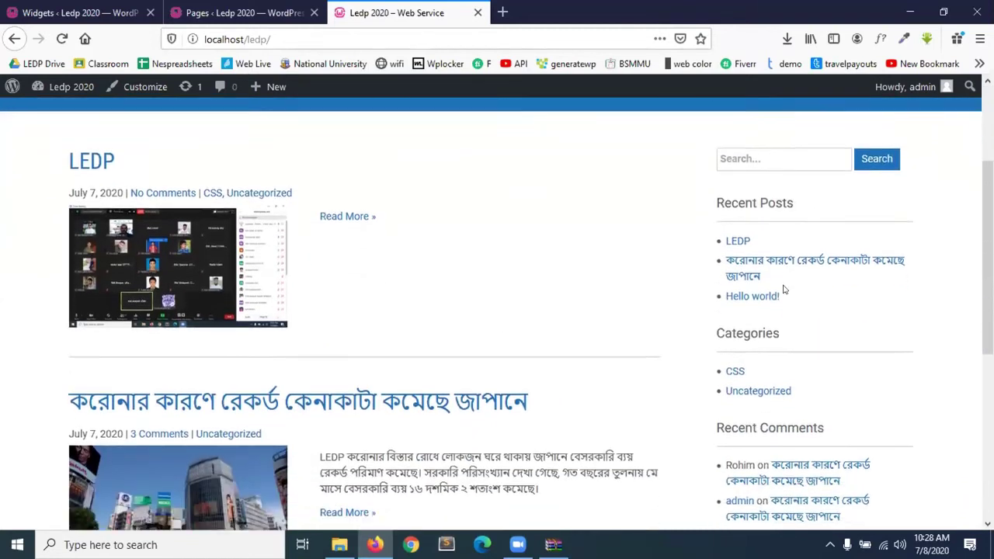
{"action": "scroll", "coordinate": [759, 147], "scroll_direction": "up", "scroll_amount": 3}
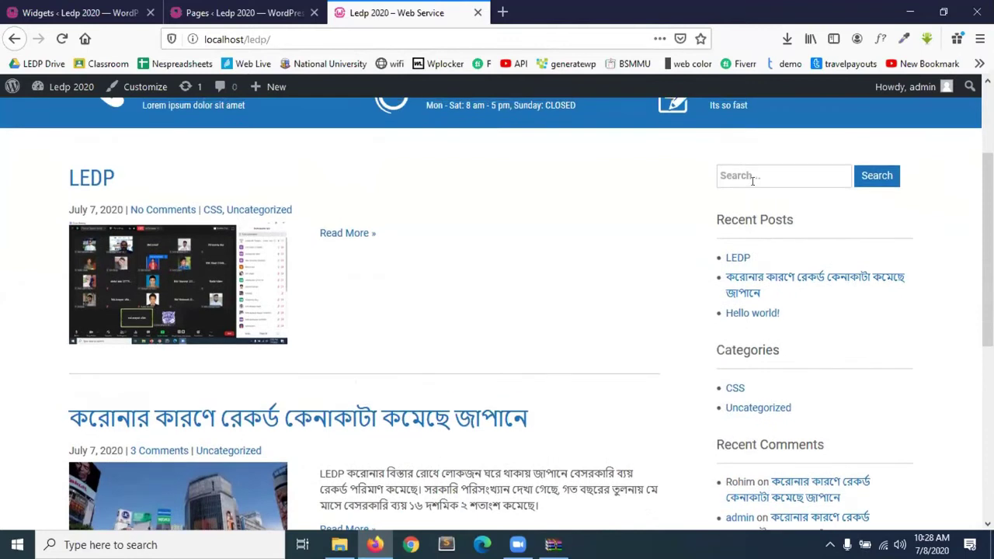
{"action": "scroll", "coordinate": [759, 313], "scroll_direction": "down", "scroll_amount": 3}
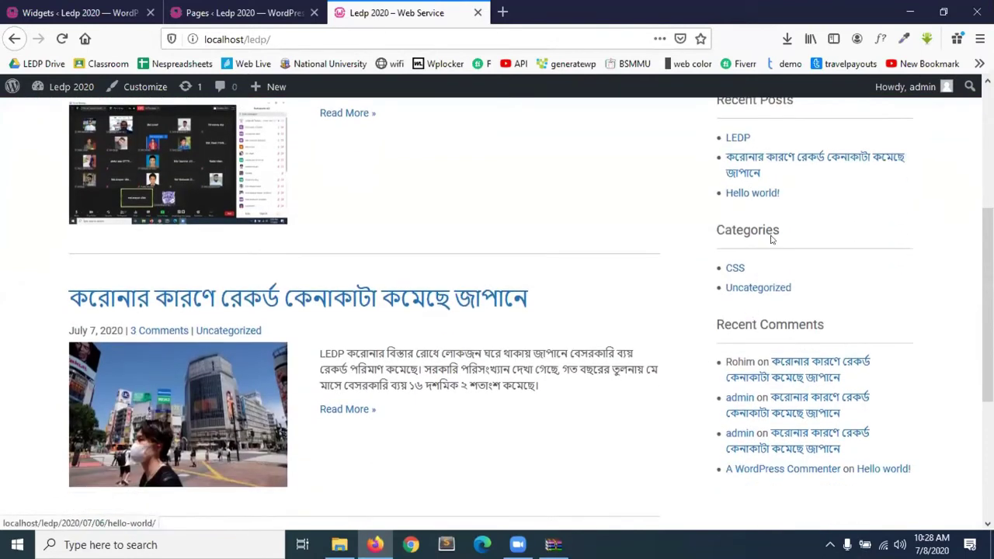
{"action": "scroll", "coordinate": [784, 338], "scroll_direction": "down", "scroll_amount": 4}
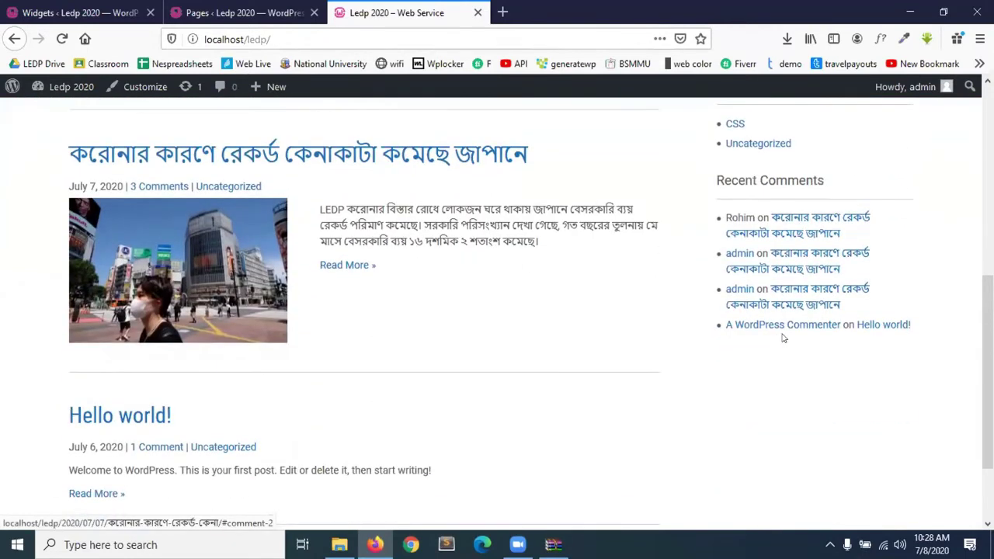
{"action": "scroll", "coordinate": [781, 366], "scroll_direction": "down", "scroll_amount": 3}
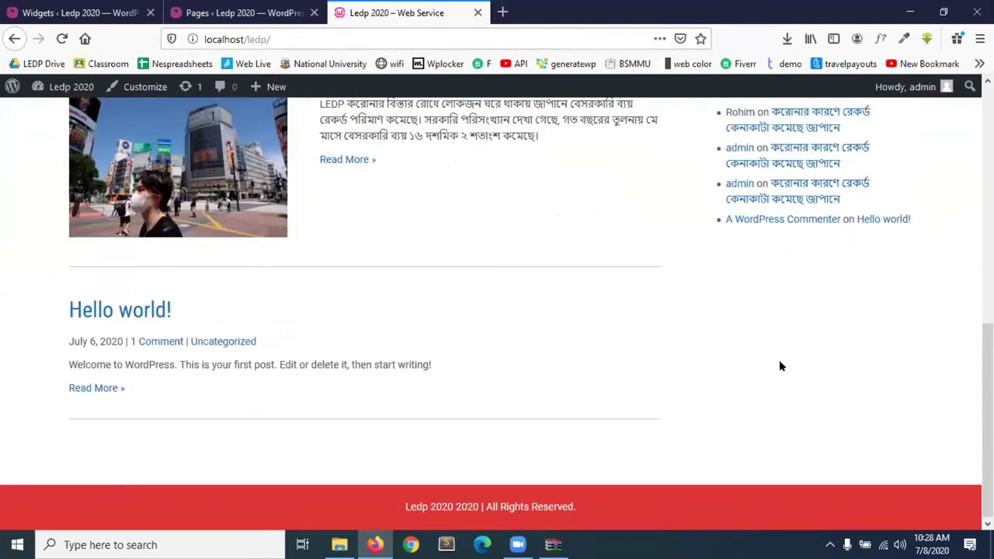
{"action": "scroll", "coordinate": [781, 366], "scroll_direction": "up", "scroll_amount": 4}
{"action": "scroll", "coordinate": [781, 366], "scroll_direction": "up", "scroll_amount": 5}
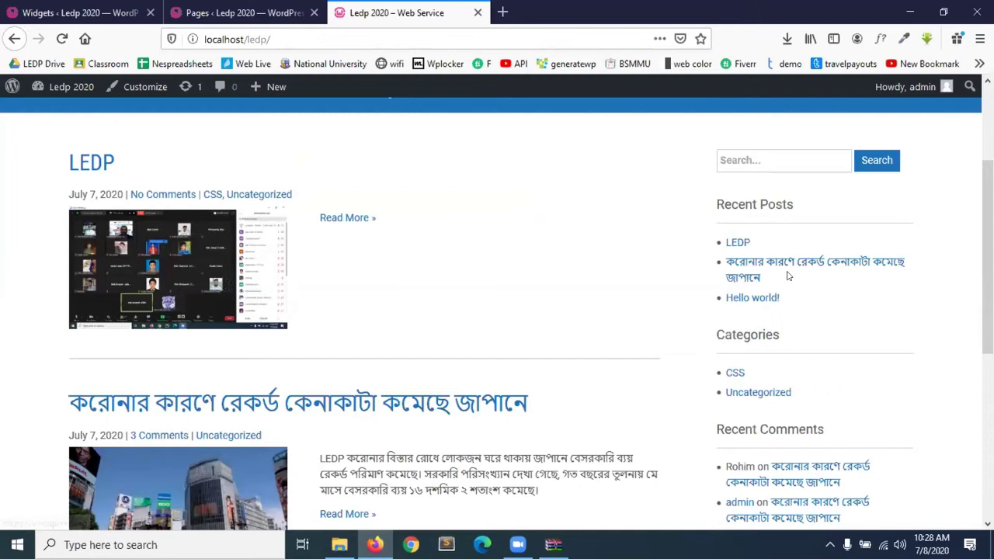
{"action": "scroll", "coordinate": [781, 365], "scroll_direction": "down", "scroll_amount": 4}
{"action": "scroll", "coordinate": [816, 450], "scroll_direction": "down", "scroll_amount": 1}
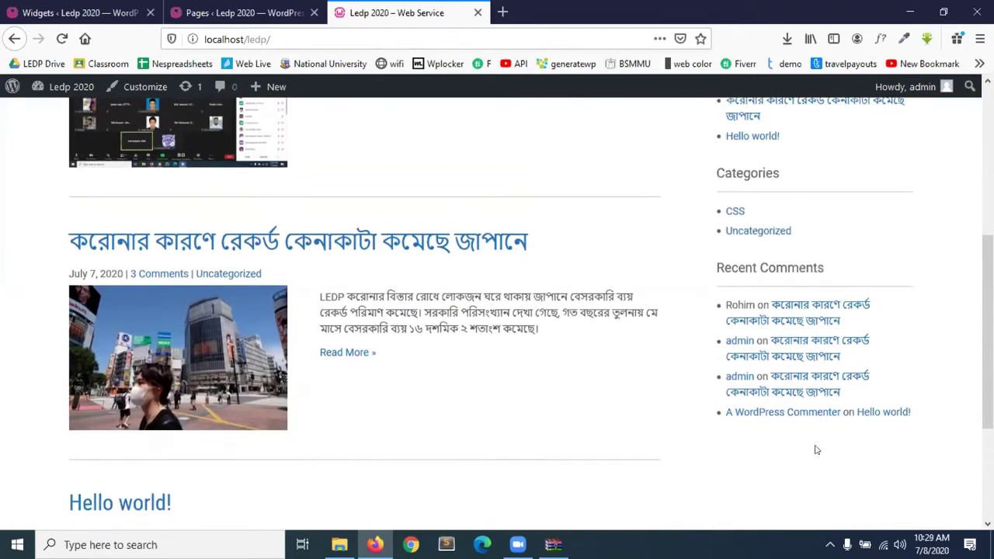
{"action": "key", "text": "ctrl+Tab"}
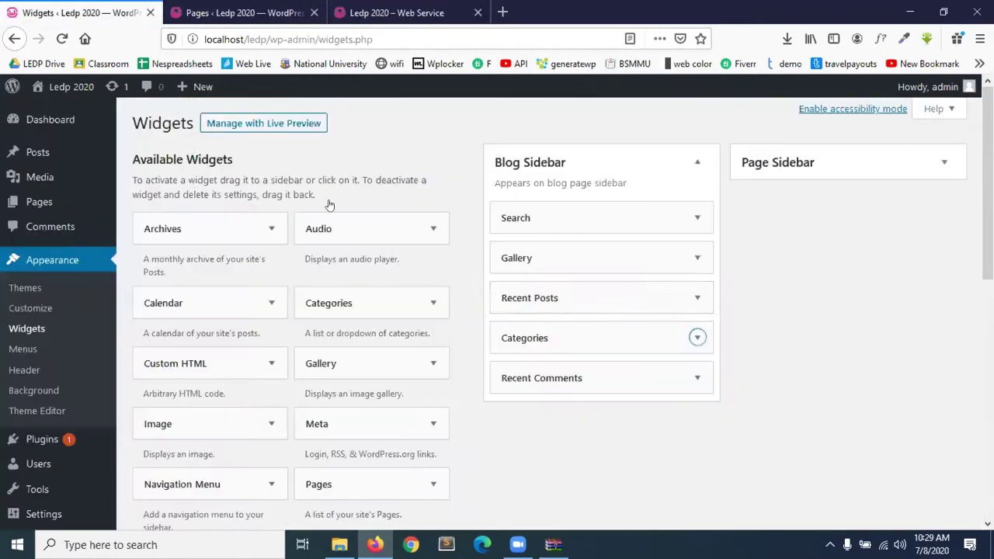
Delete the Recent Comments, Categories and Recent Posts widgets from the Blog Sidebar.
{"action": "left_click", "coordinate": [697, 378]}
{"action": "scroll", "coordinate": [577, 428], "scroll_direction": "down", "scroll_amount": 1}
{"action": "left_click", "coordinate": [511, 439]}
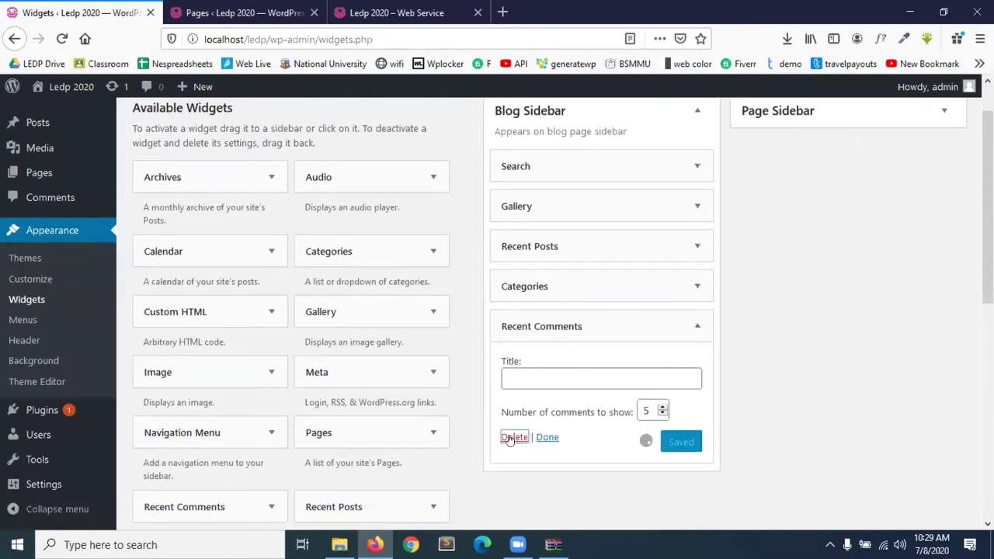
{"action": "left_click", "coordinate": [697, 287]}
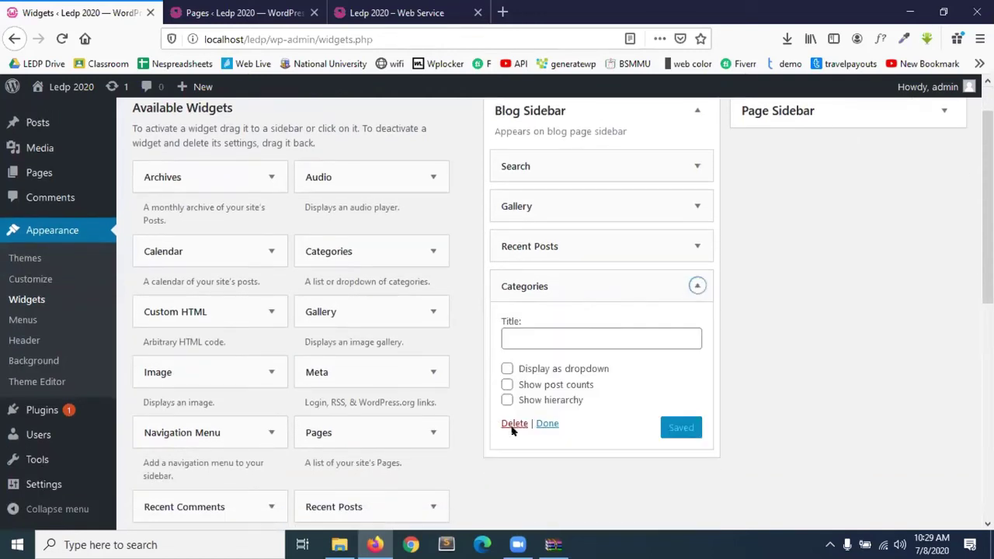
{"action": "left_click", "coordinate": [513, 425]}
{"action": "left_click", "coordinate": [669, 250]}
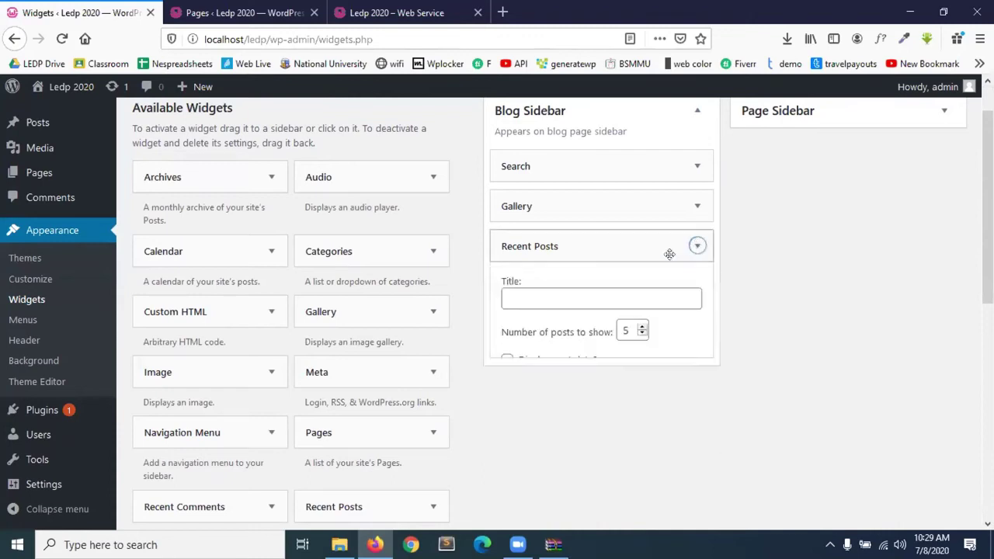
{"action": "left_click", "coordinate": [515, 389]}
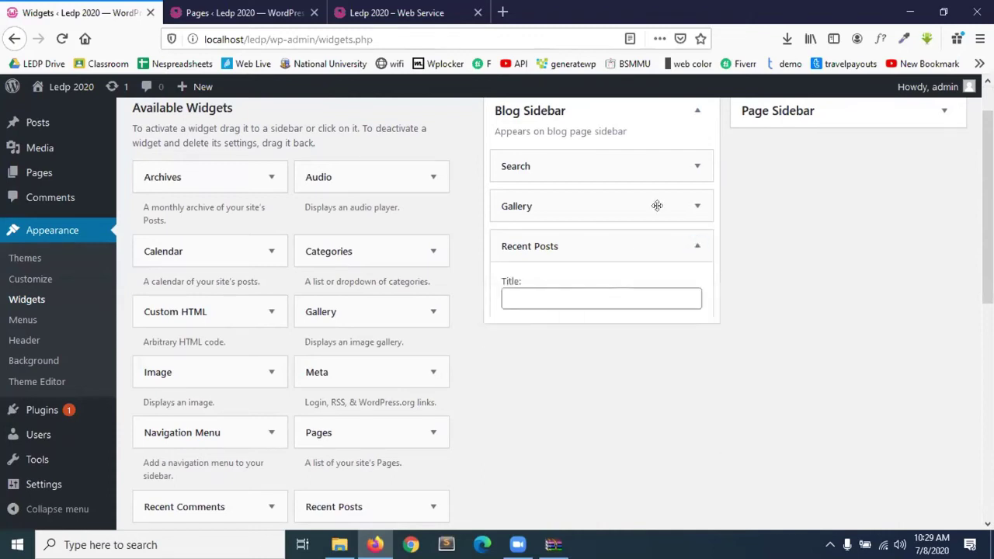
Delete the remaining Gallery and Search widgets, then view the live site's front page.
{"action": "left_click", "coordinate": [699, 205]}
{"action": "left_click", "coordinate": [514, 325]}
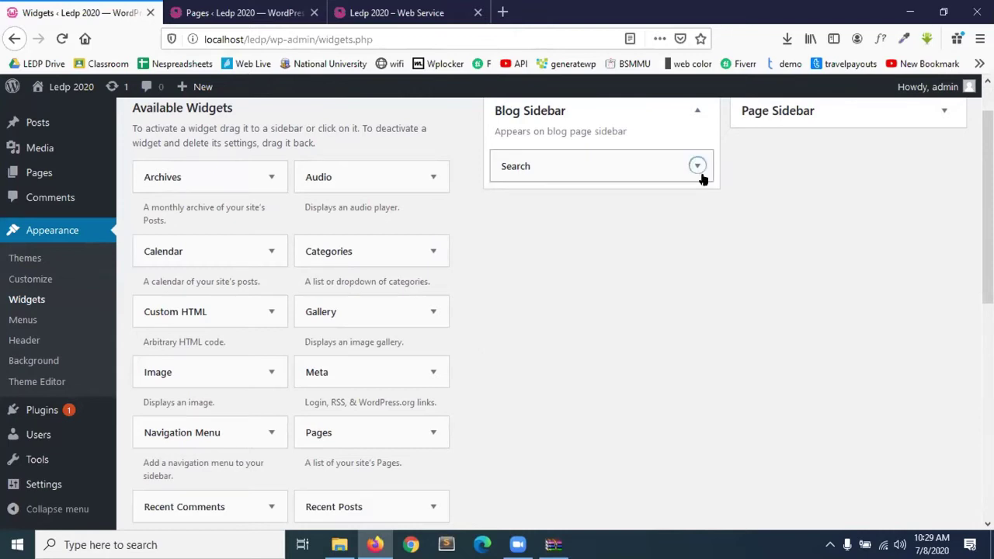
{"action": "left_click", "coordinate": [698, 166]}
{"action": "left_click", "coordinate": [515, 246]}
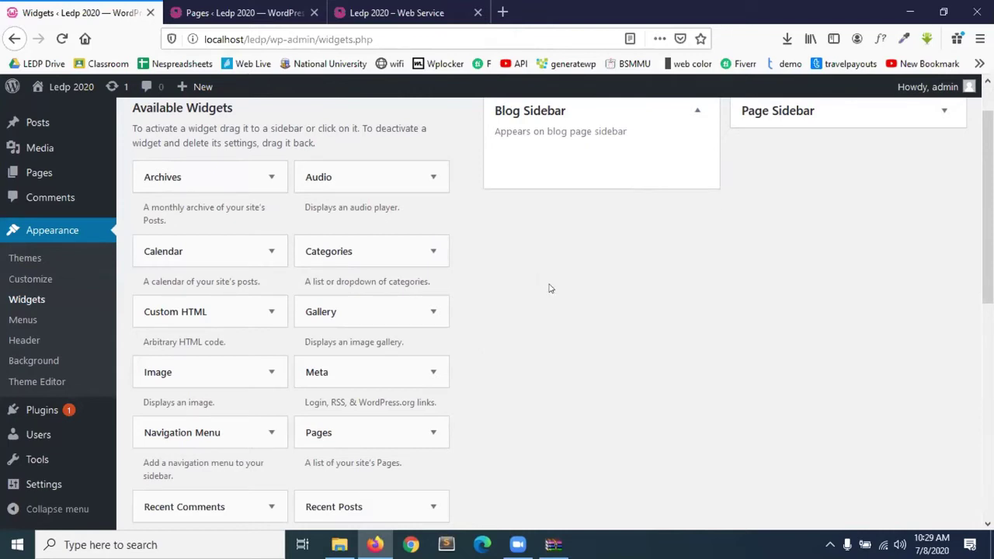
{"action": "scroll", "coordinate": [550, 289], "scroll_direction": "up", "scroll_amount": 1}
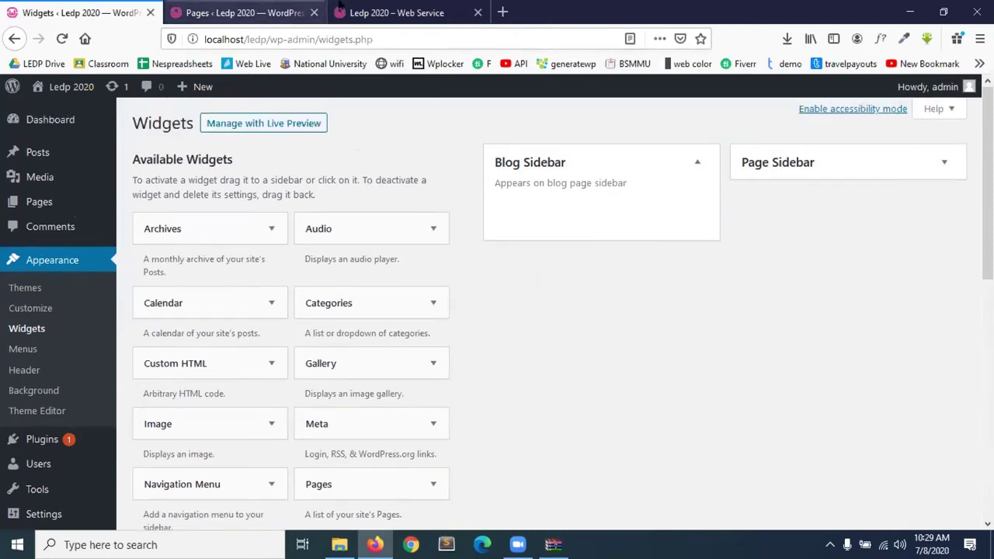
{"action": "left_click", "coordinate": [346, 14]}
{"action": "left_click", "coordinate": [62, 39]}
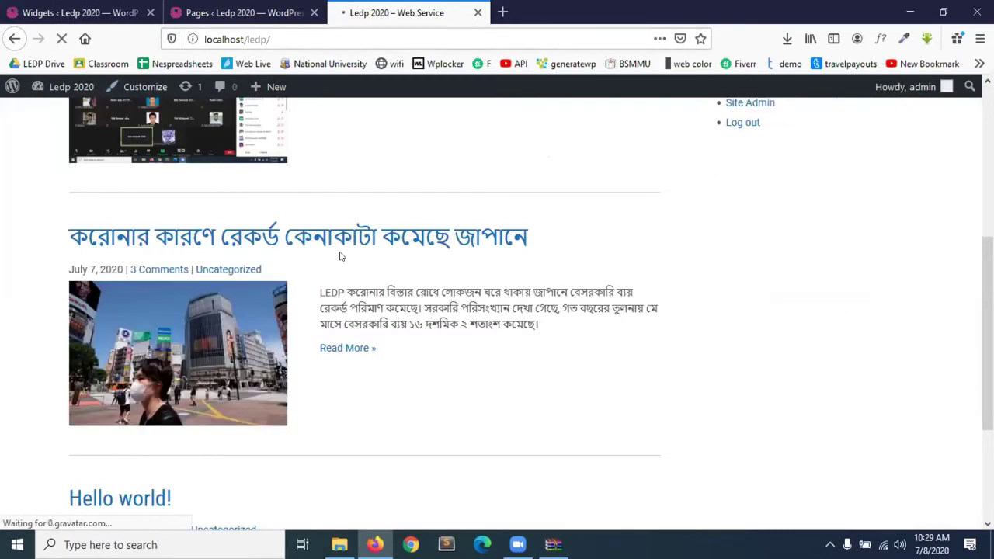
{"action": "scroll", "coordinate": [863, 373], "scroll_direction": "up", "scroll_amount": 4}
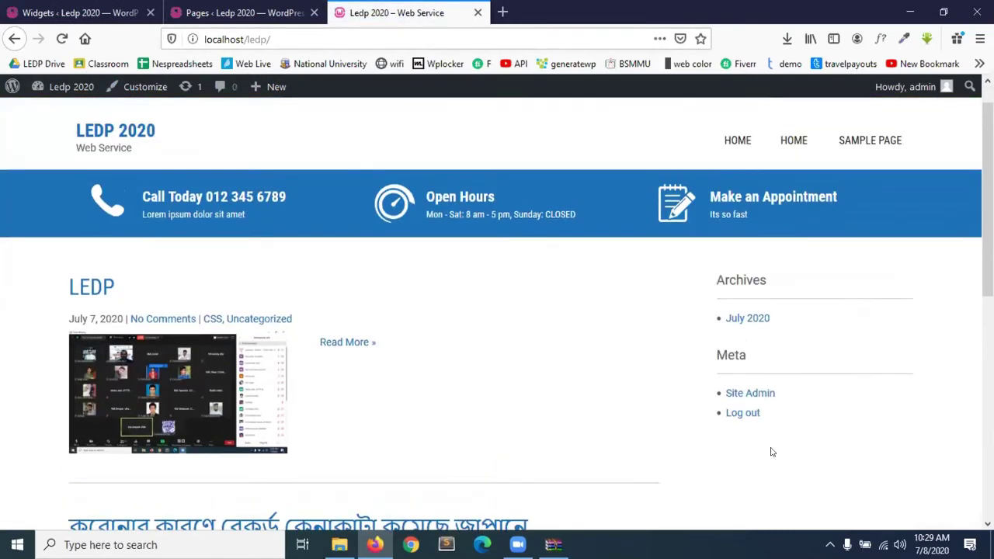
{"action": "scroll", "coordinate": [747, 471], "scroll_direction": "down", "scroll_amount": 2}
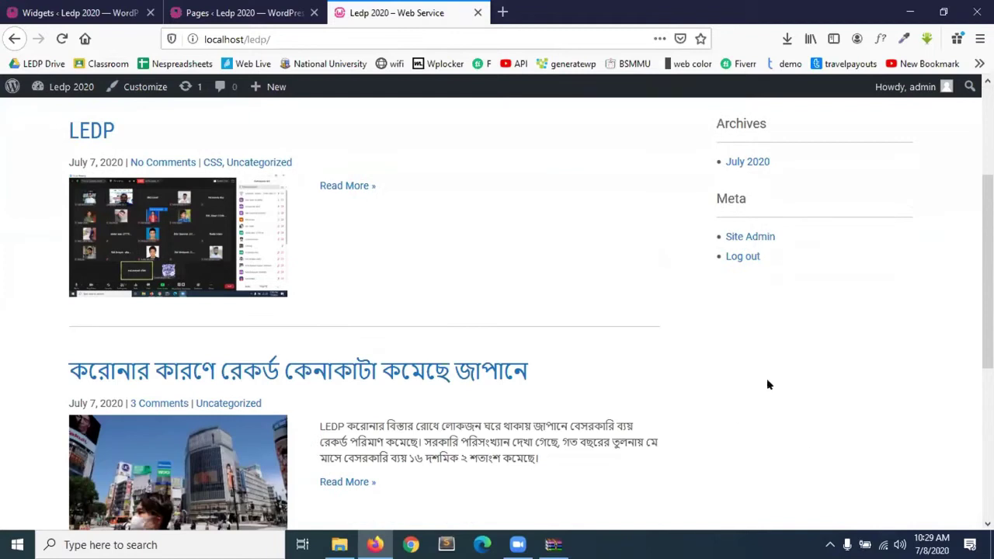
{"action": "scroll", "coordinate": [759, 373], "scroll_direction": "up", "scroll_amount": 1}
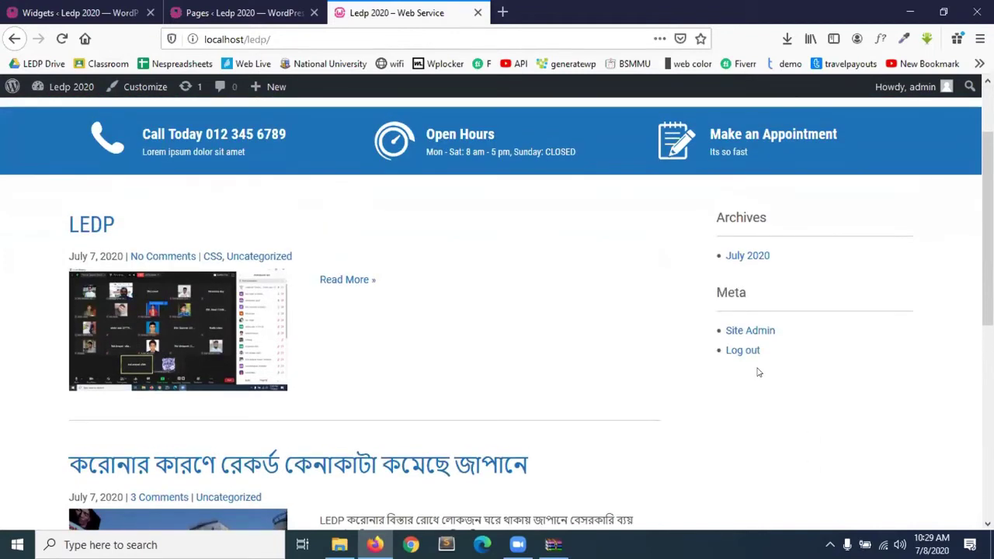
{"action": "left_click", "coordinate": [248, 13]}
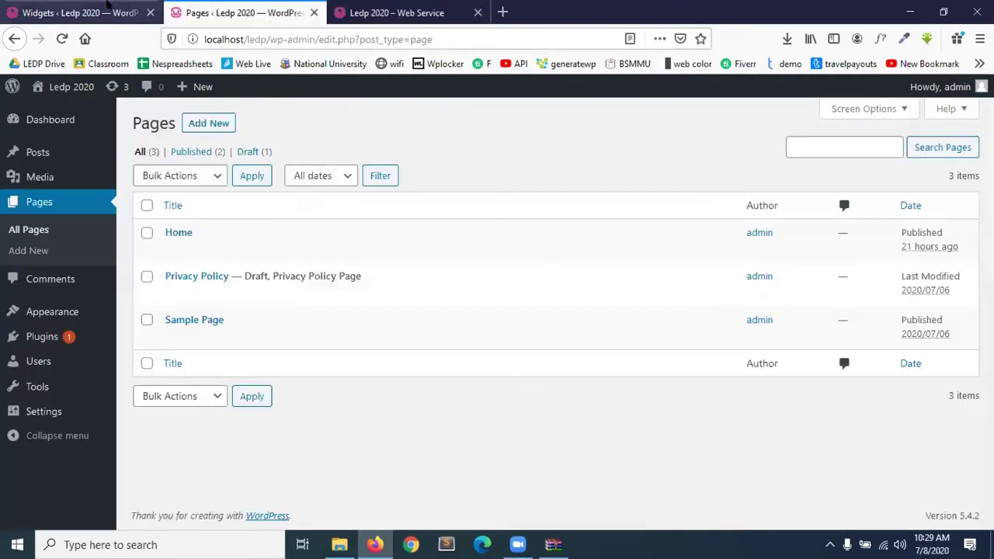
{"action": "left_click", "coordinate": [107, 8]}
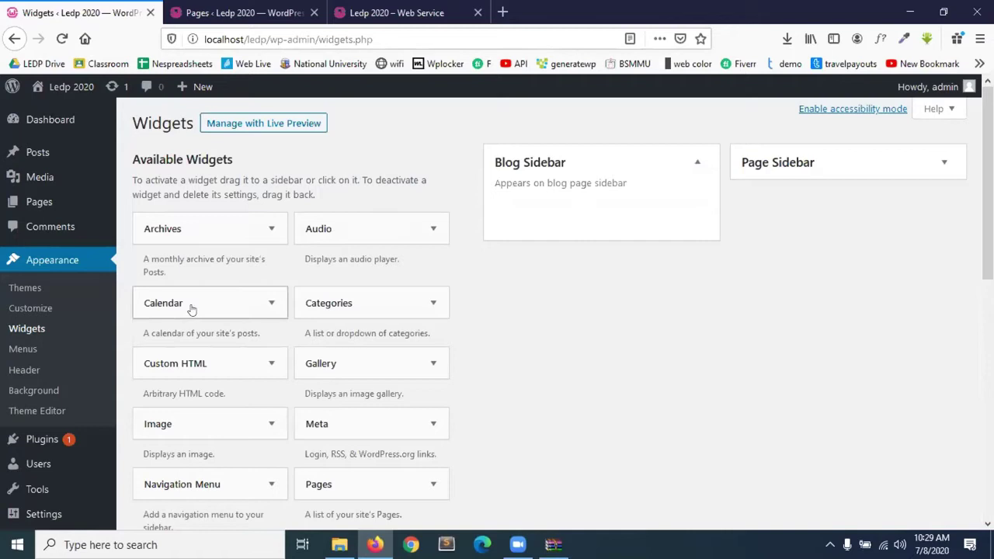
Add a Calendar widget titled 'Calendar' to the Blog Sidebar, save it, and view the live site.
{"action": "left_click_drag", "start_coordinate": [171, 306], "coordinate": [577, 211]}
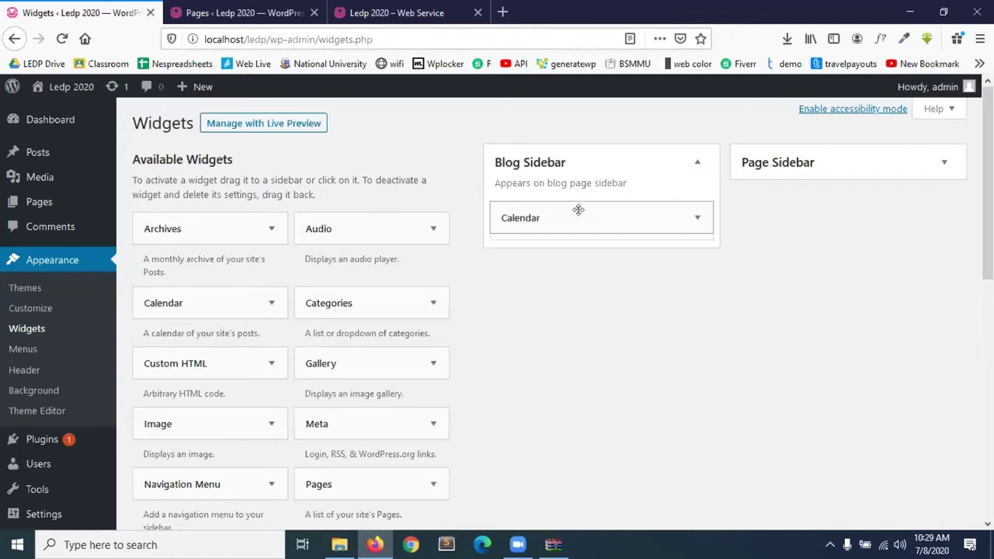
{"action": "left_click", "coordinate": [520, 272]}
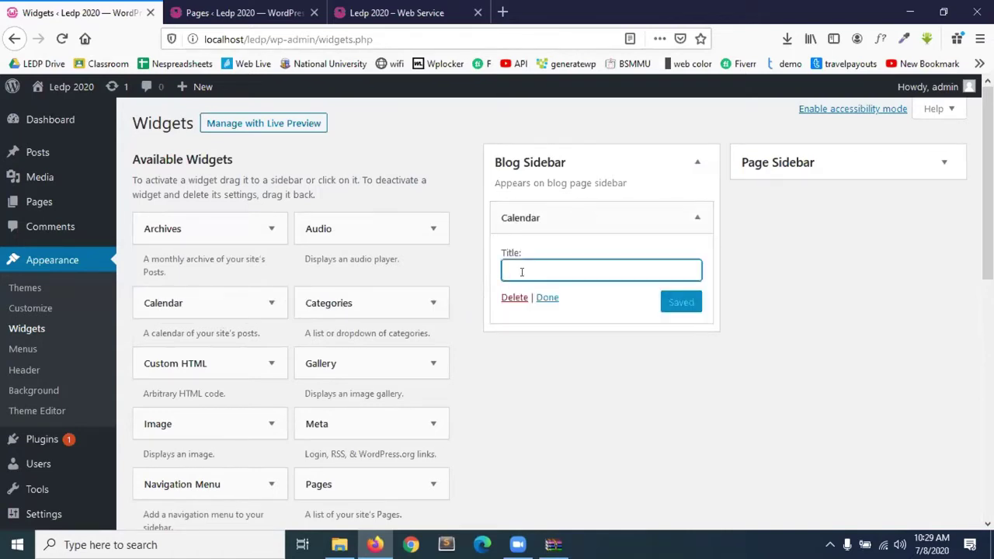
{"action": "type", "text": "Cal"}
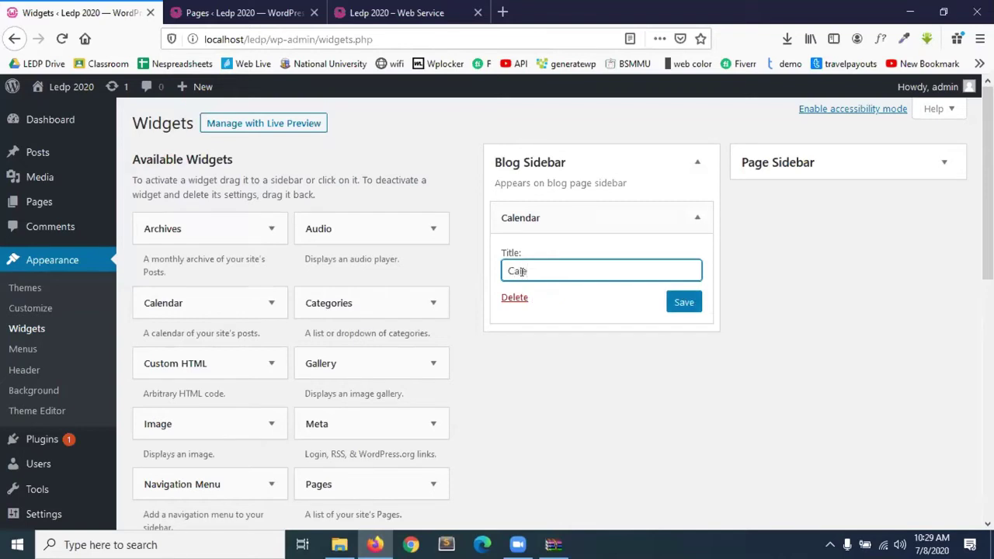
{"action": "type", "text": "dar"}
{"action": "left_click", "coordinate": [695, 307]}
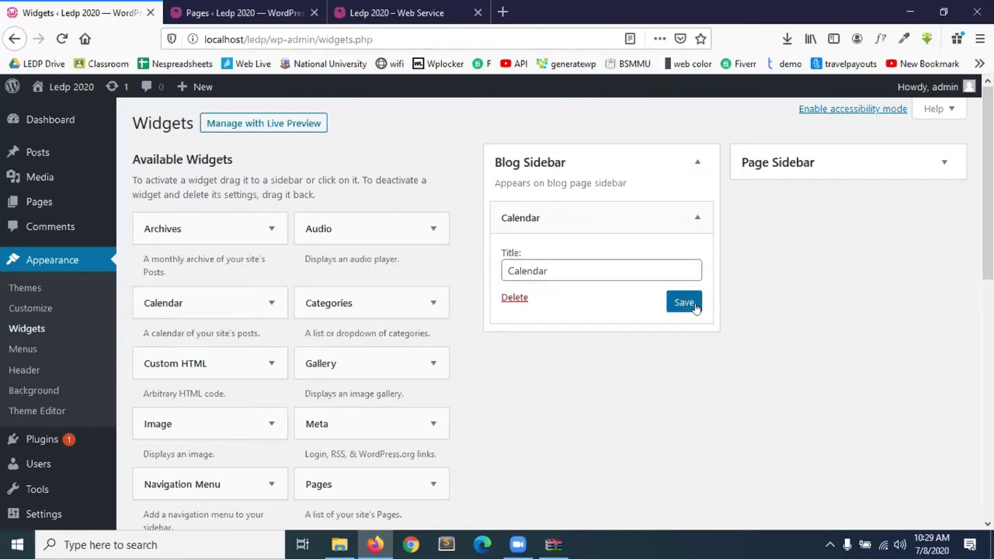
{"action": "left_click", "coordinate": [548, 297]}
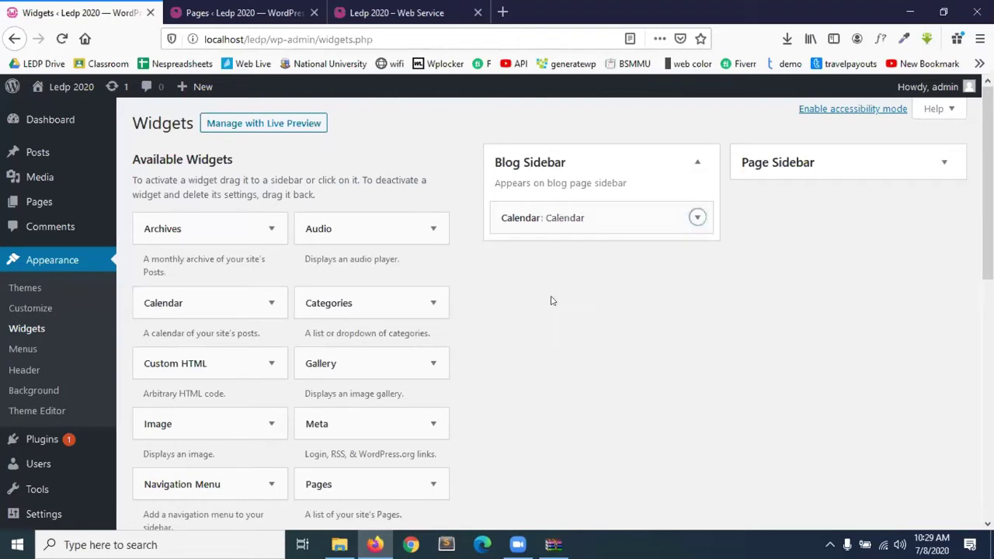
{"action": "left_click", "coordinate": [195, 6]}
{"action": "left_click", "coordinate": [398, 9]}
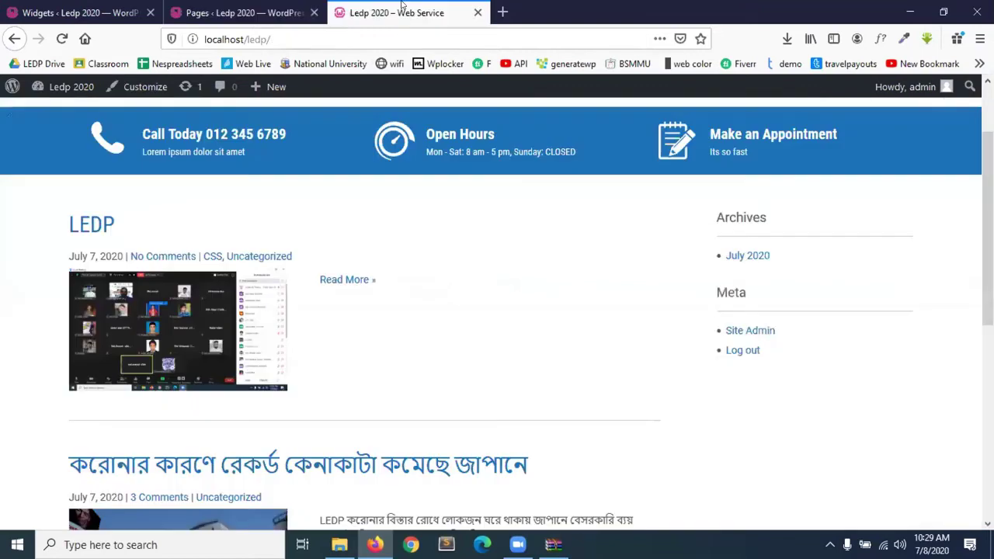
Reload the live site to see the calendar, then return to the Widgets page.
{"action": "left_click", "coordinate": [54, 38]}
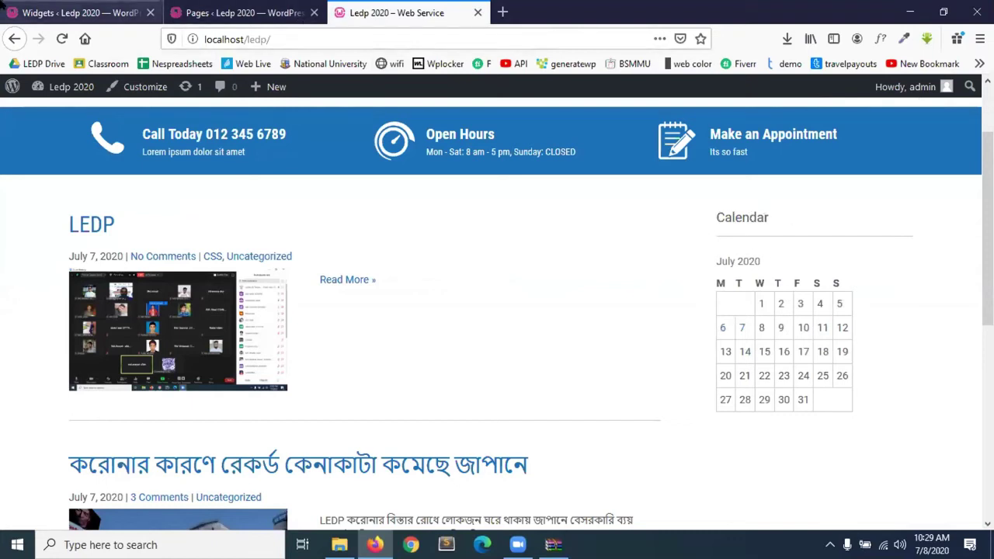
{"action": "left_click", "coordinate": [206, 12]}
{"action": "left_click", "coordinate": [138, 15]}
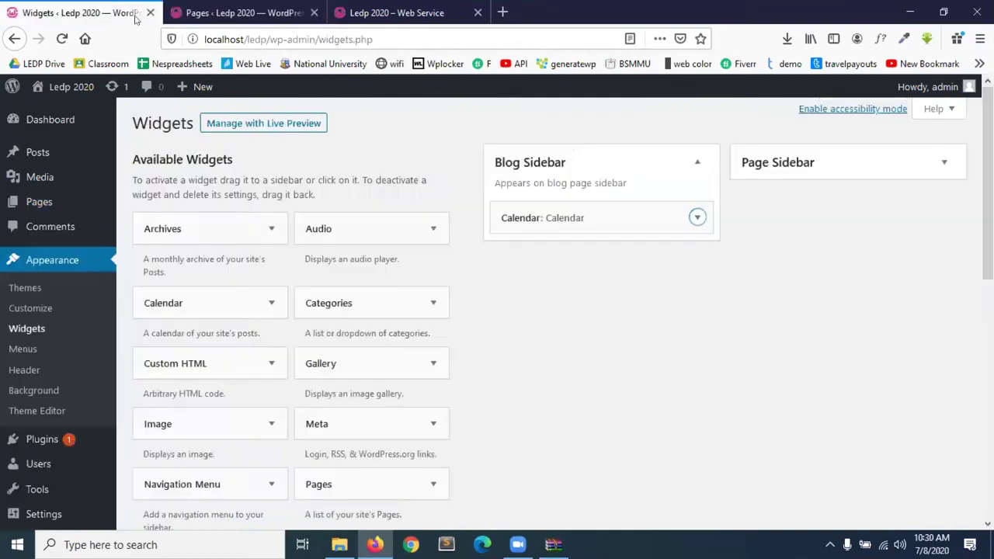
Retitle the calendar widget 'Amader Calendar', save it, and check the heading on the live site.
{"action": "left_click", "coordinate": [694, 220]}
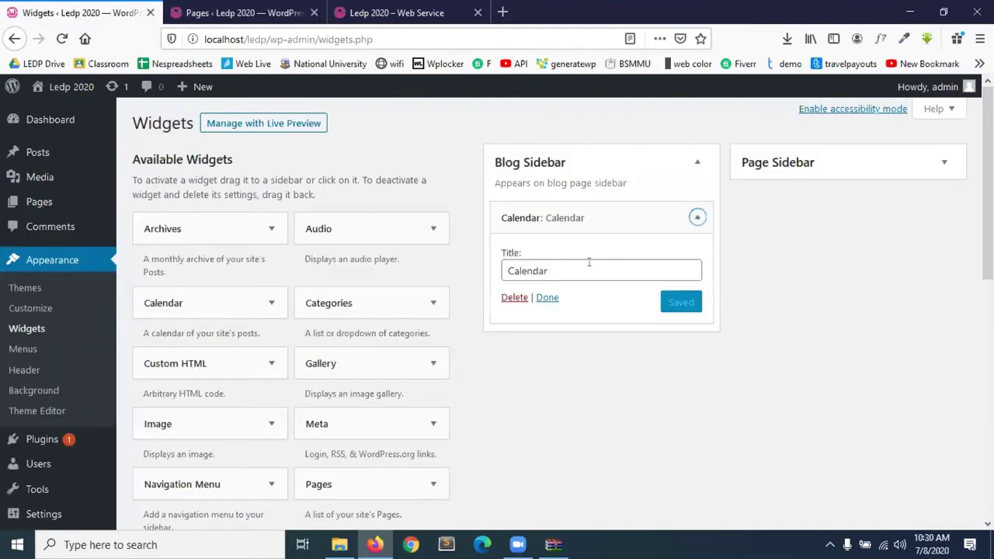
{"action": "left_click", "coordinate": [508, 272]}
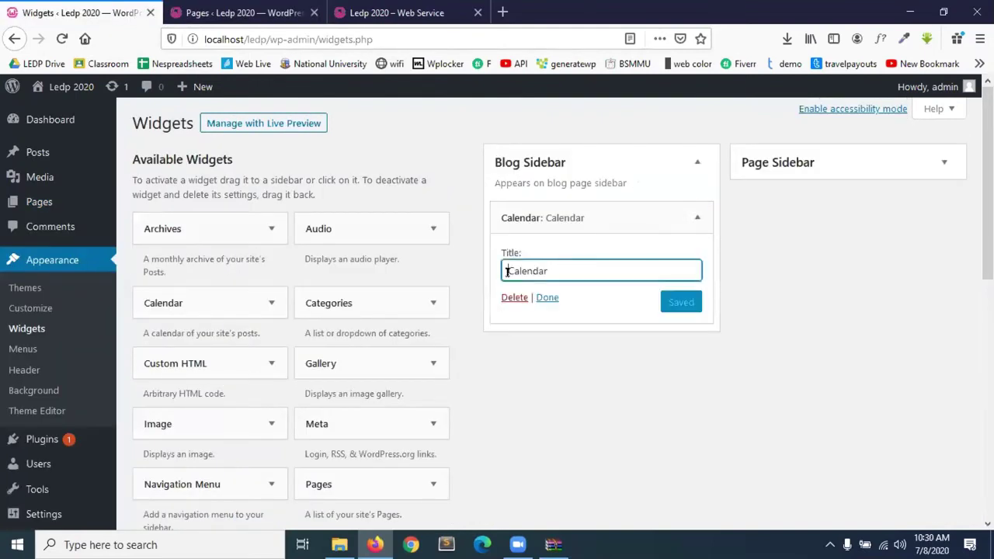
{"action": "type", "text": "A"}
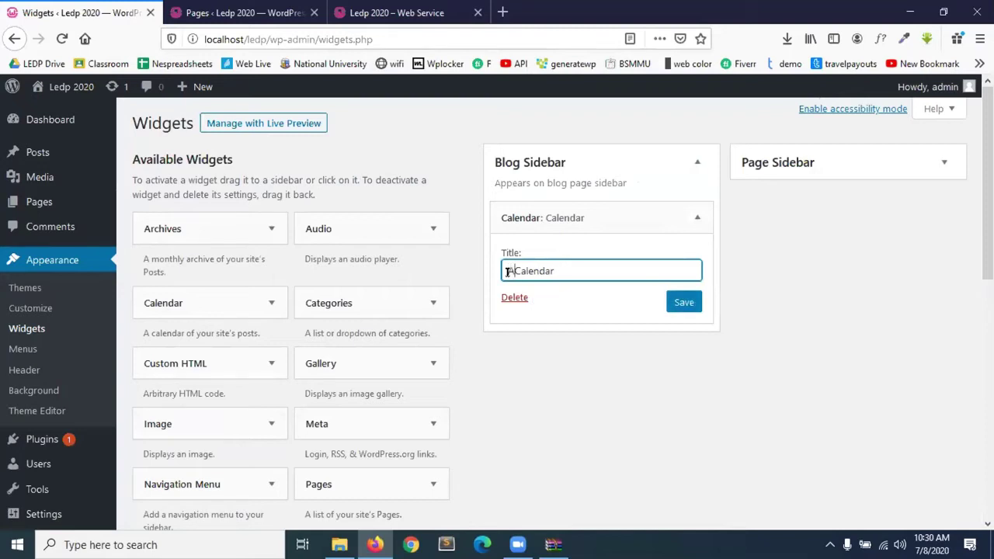
{"action": "type", "text": "mader"}
{"action": "left_click", "coordinate": [677, 304]}
{"action": "left_click", "coordinate": [303, 10]}
{"action": "left_click", "coordinate": [346, 11]}
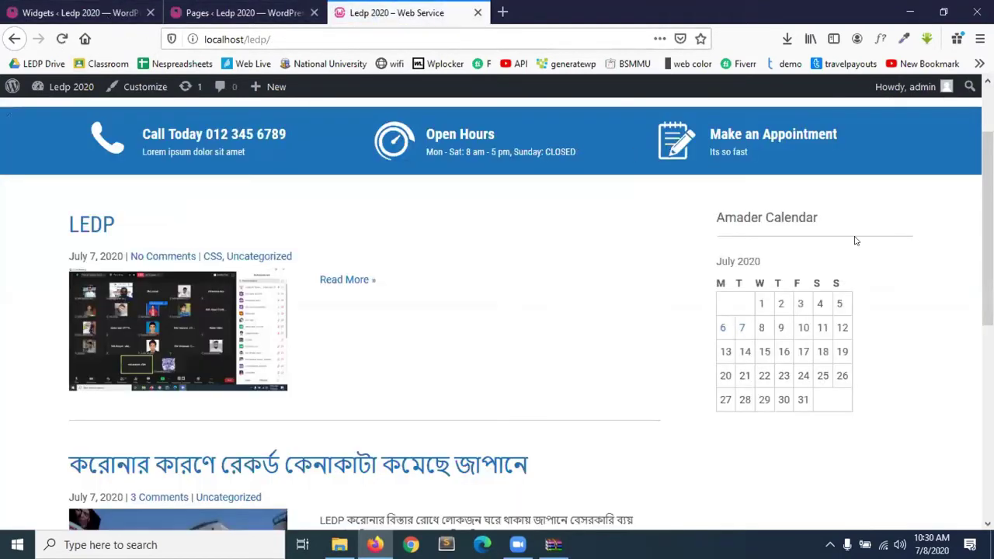
{"action": "left_click", "coordinate": [245, 12]}
Place an Image widget in the Blog Sidebar below the calendar widget.
{"action": "left_click", "coordinate": [78, 13]}
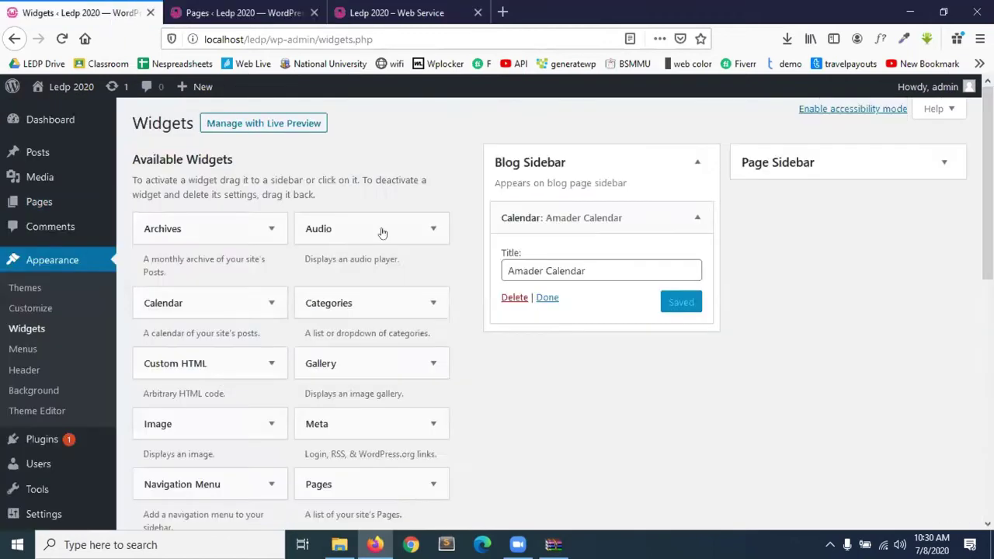
{"action": "scroll", "coordinate": [395, 311], "scroll_direction": "down", "scroll_amount": 2}
{"action": "scroll", "coordinate": [396, 312], "scroll_direction": "down", "scroll_amount": 3}
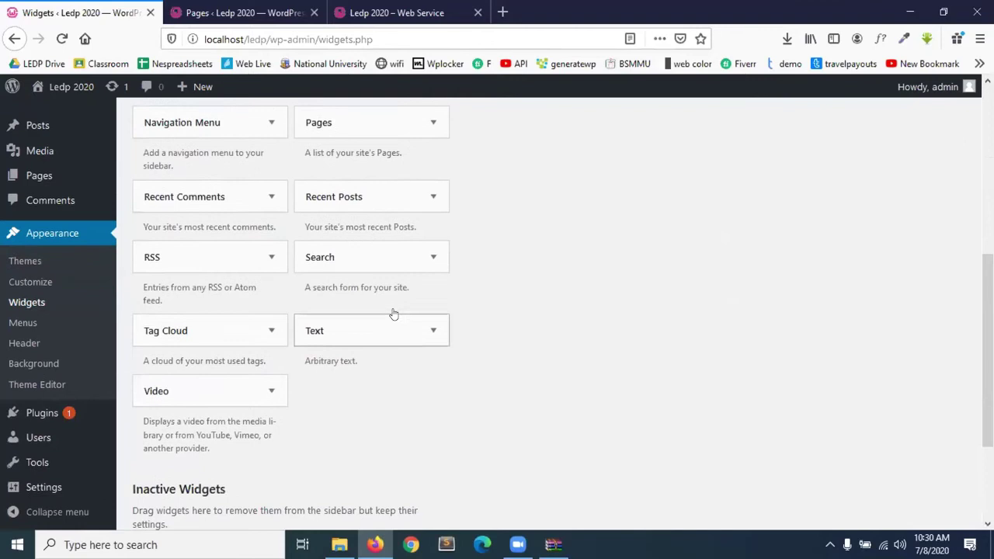
{"action": "scroll", "coordinate": [394, 314], "scroll_direction": "up", "scroll_amount": 2}
{"action": "scroll", "coordinate": [394, 314], "scroll_direction": "down", "scroll_amount": 1}
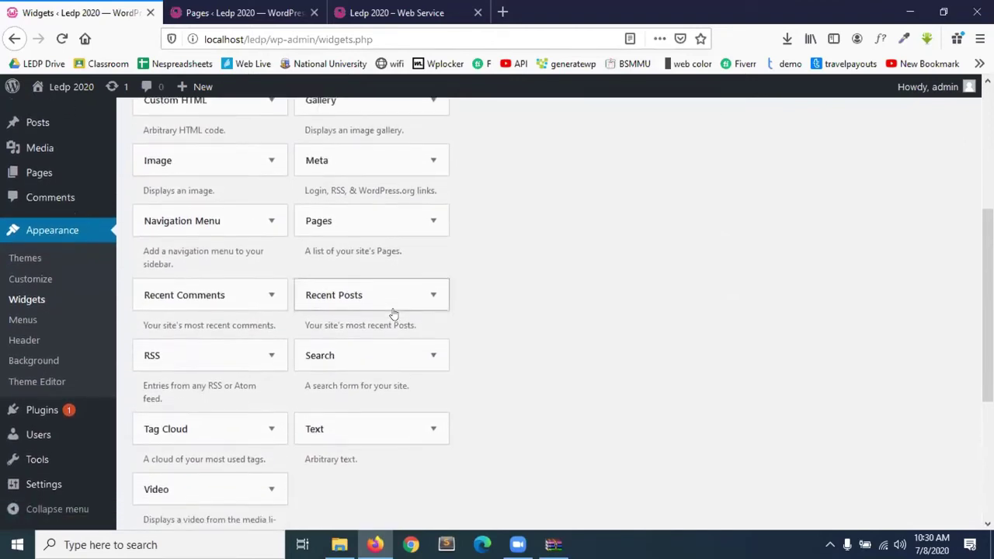
{"action": "scroll", "coordinate": [223, 159], "scroll_direction": "up", "scroll_amount": 3}
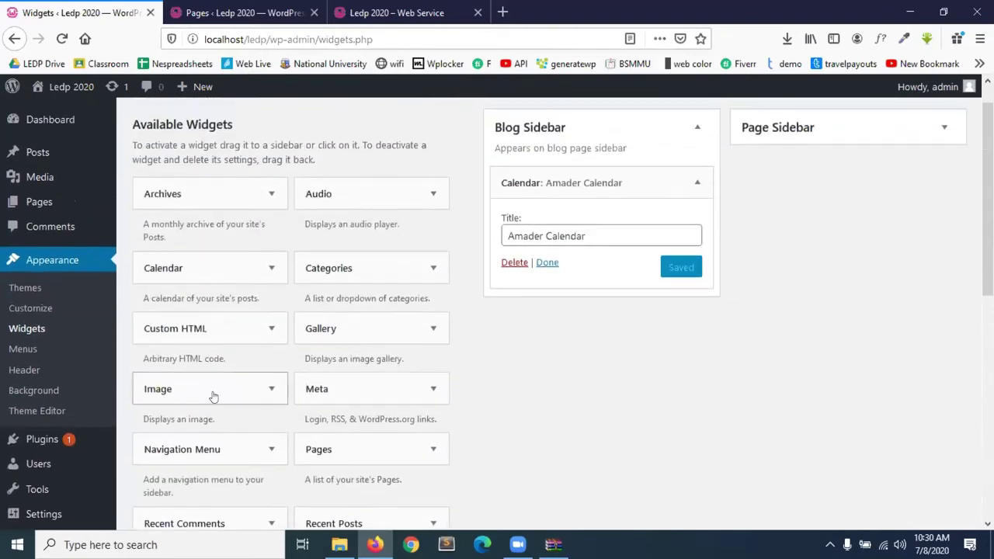
{"action": "left_click_drag", "start_coordinate": [213, 397], "coordinate": [585, 336]}
{"action": "left_click", "coordinate": [696, 182]}
{"action": "left_click_drag", "start_coordinate": [166, 391], "coordinate": [546, 217]}
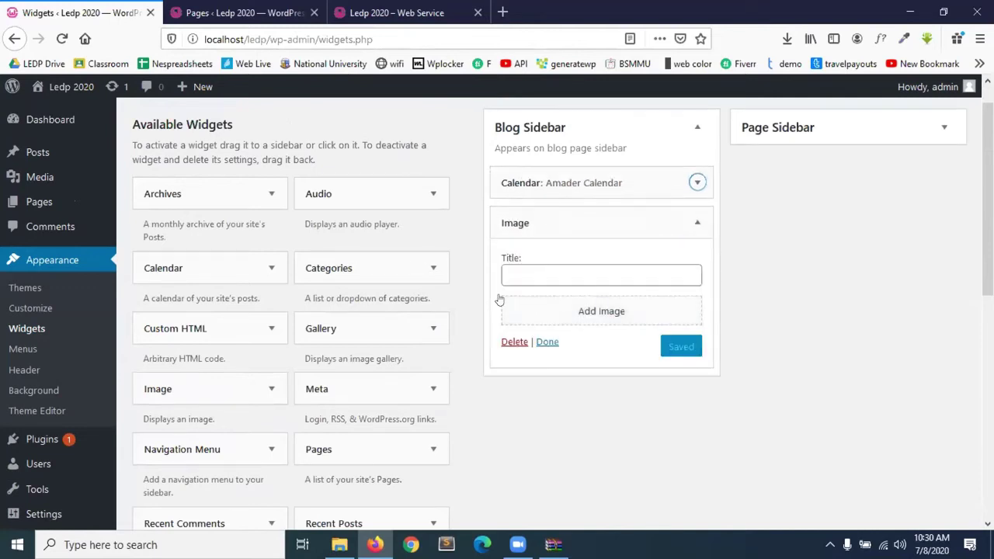
Add the street photo of the masked man from the Media Library to the Image widget.
{"action": "left_click", "coordinate": [533, 276]}
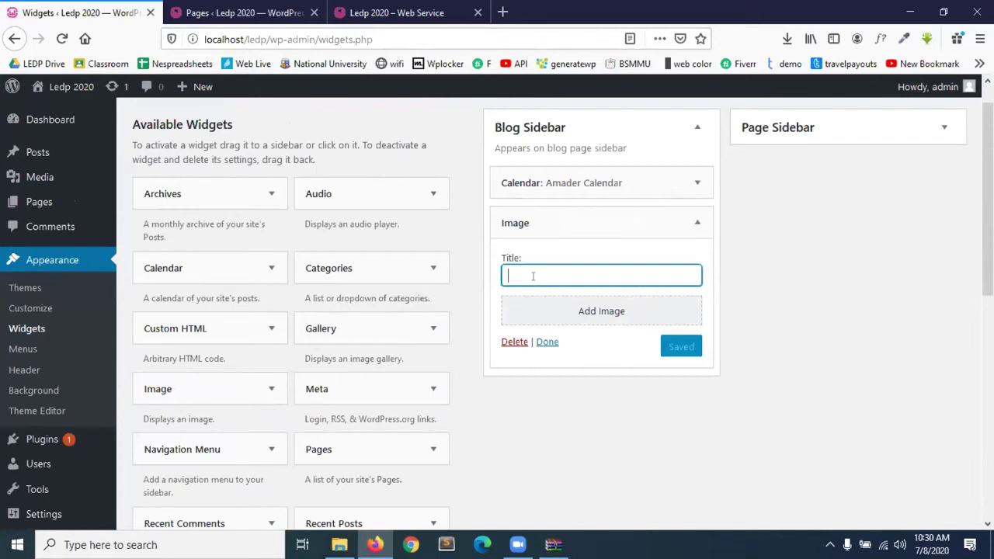
{"action": "left_click", "coordinate": [602, 311]}
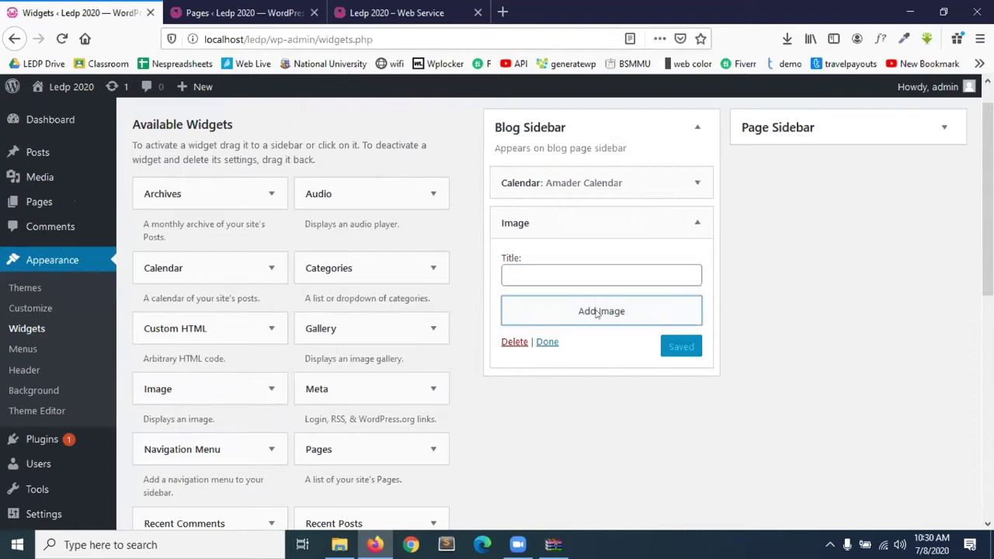
{"action": "left_click", "coordinate": [392, 292]}
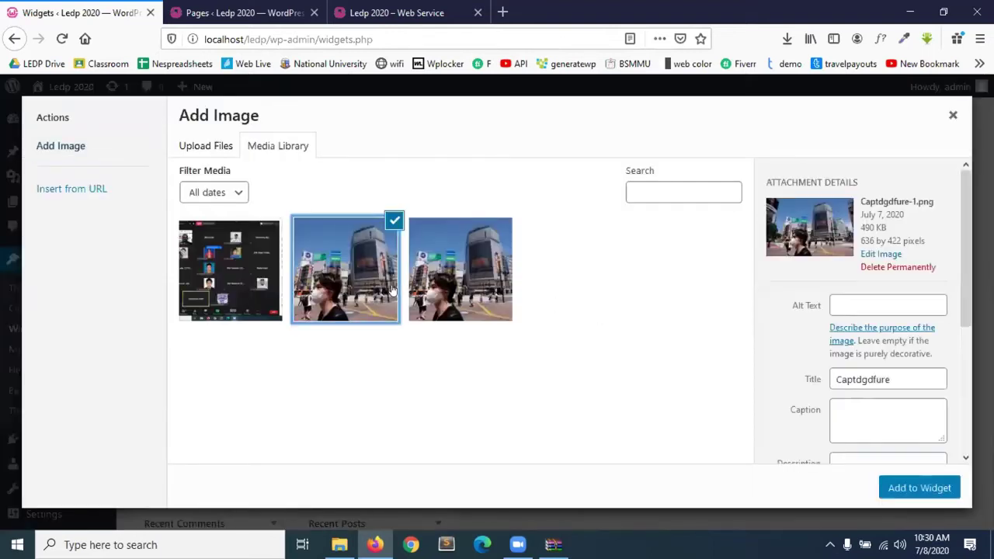
{"action": "left_click", "coordinate": [923, 486]}
Correct the Image widget's title, then save and close the widget.
{"action": "scroll", "coordinate": [616, 410], "scroll_direction": "down", "scroll_amount": 3}
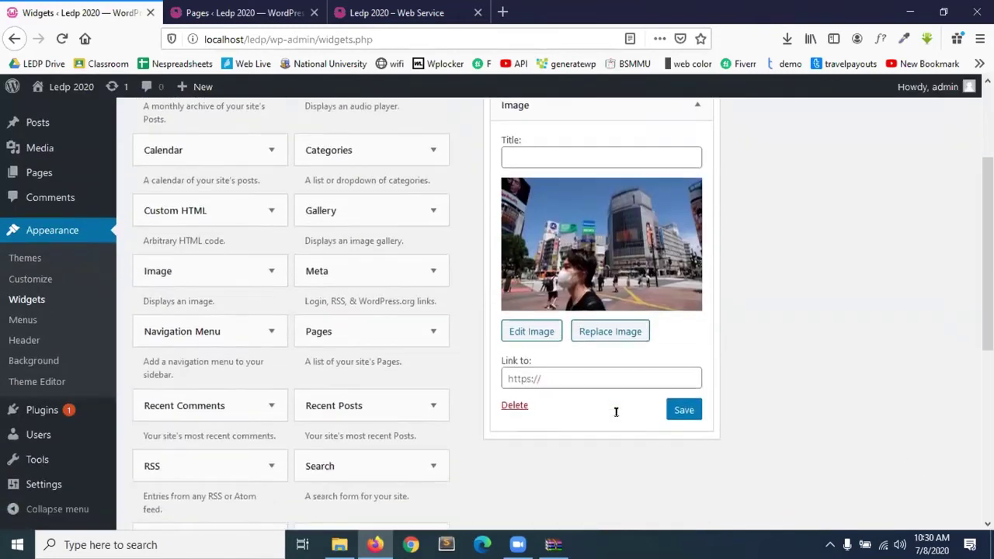
{"action": "left_click", "coordinate": [567, 380]}
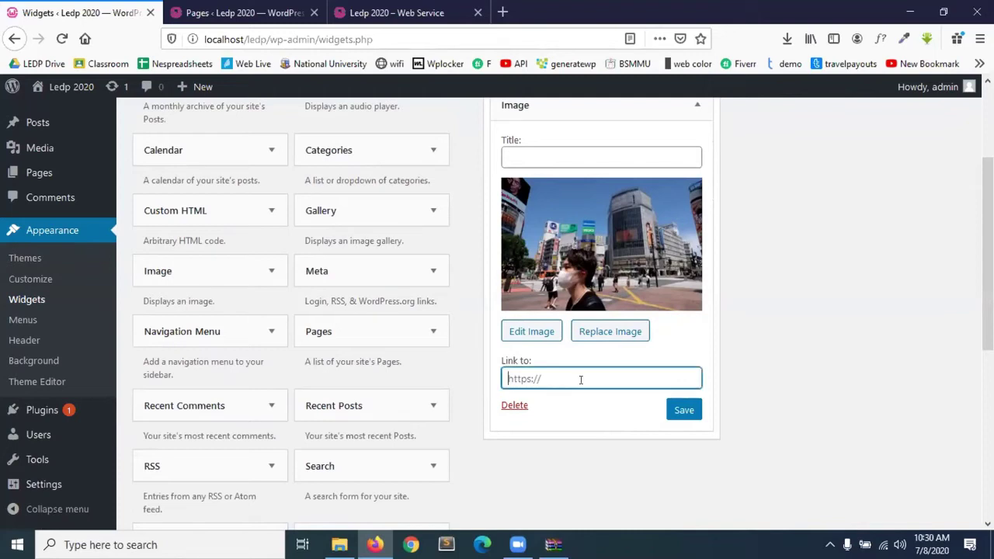
{"action": "scroll", "coordinate": [617, 351], "scroll_direction": "up", "scroll_amount": 4}
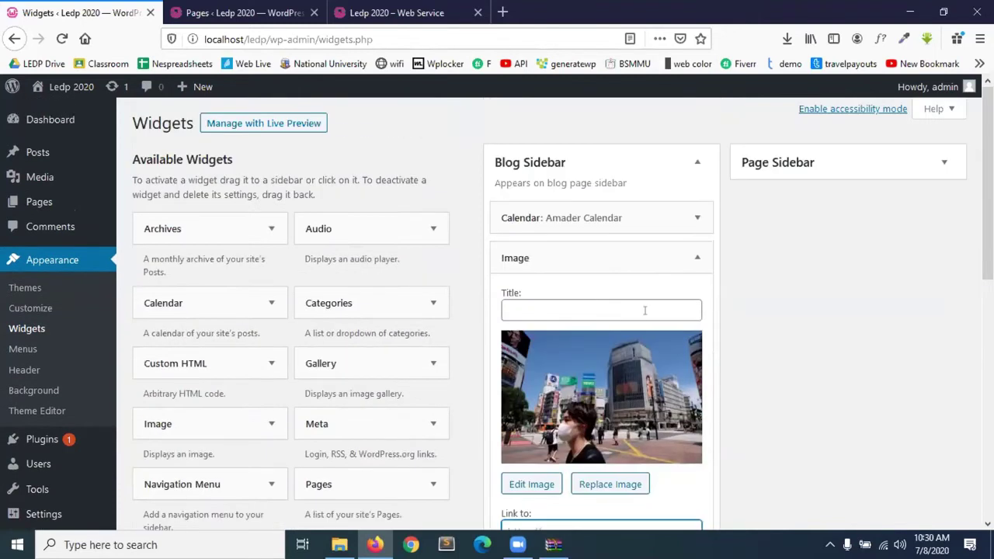
{"action": "scroll", "coordinate": [638, 310], "scroll_direction": "down", "scroll_amount": 1}
{"action": "left_click", "coordinate": [595, 277]}
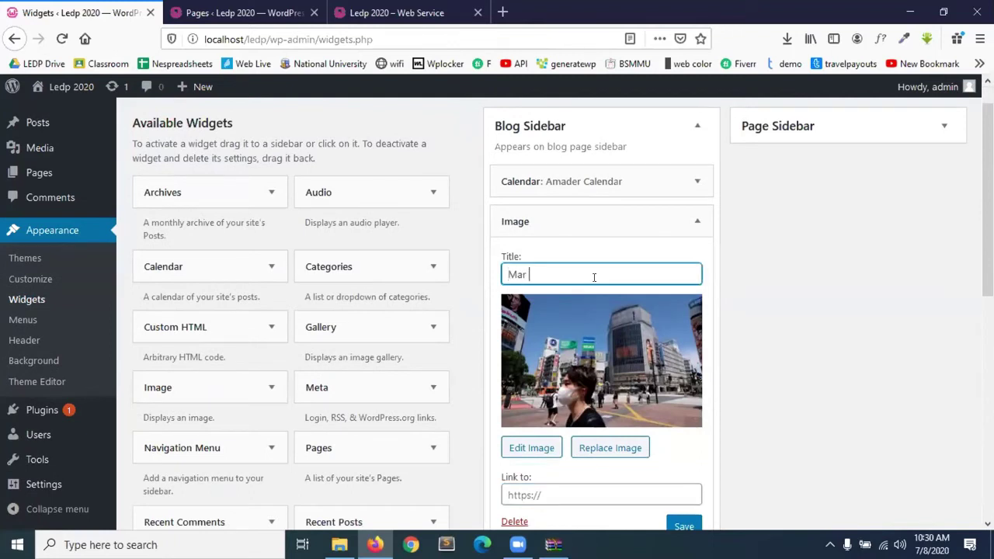
{"action": "key", "text": "BackSpace"}
{"action": "key", "text": "BackSpace"}
{"action": "key", "text": "BackSpace"}
{"action": "scroll", "coordinate": [595, 278], "scroll_direction": "down", "scroll_amount": 5}
{"action": "left_click", "coordinate": [680, 321]}
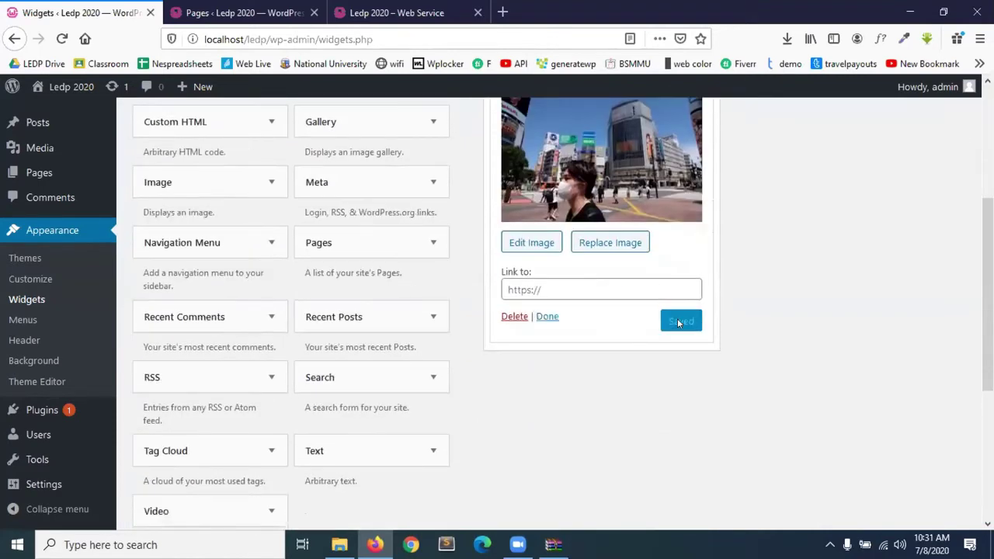
{"action": "left_click", "coordinate": [542, 317]}
Reload the live site and scroll to the sidebar to see the new photo widget.
{"action": "left_click", "coordinate": [396, 9]}
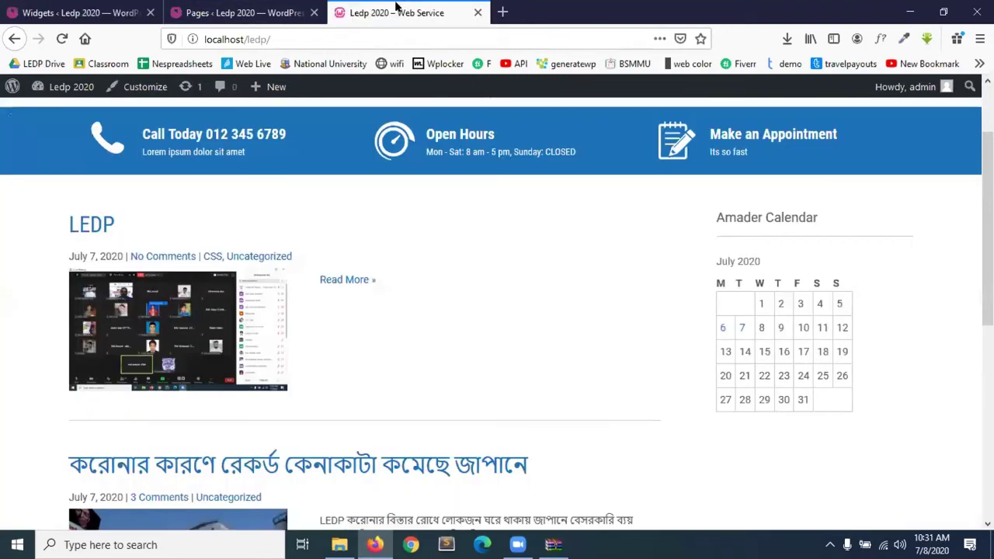
{"action": "left_click", "coordinate": [62, 39]}
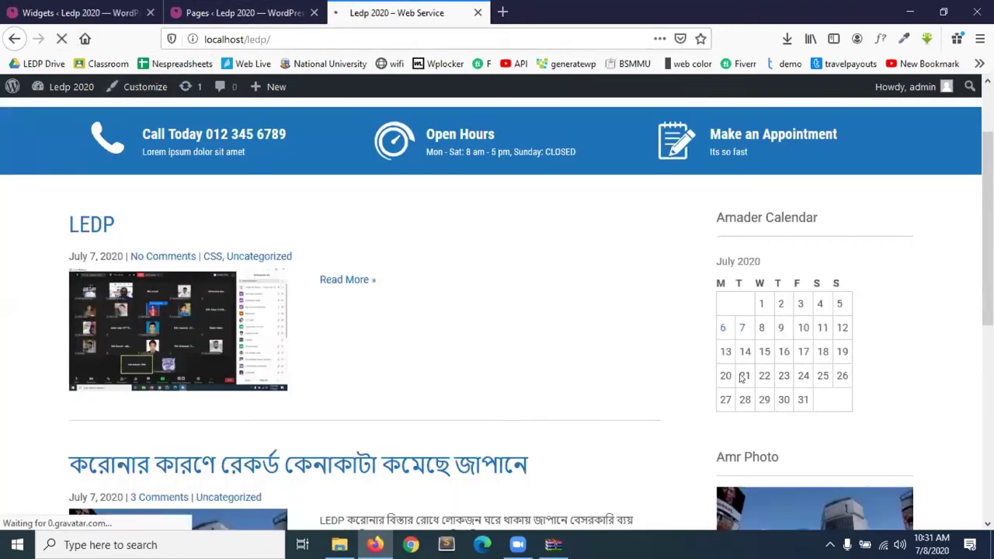
{"action": "scroll", "coordinate": [781, 414], "scroll_direction": "down", "scroll_amount": 5}
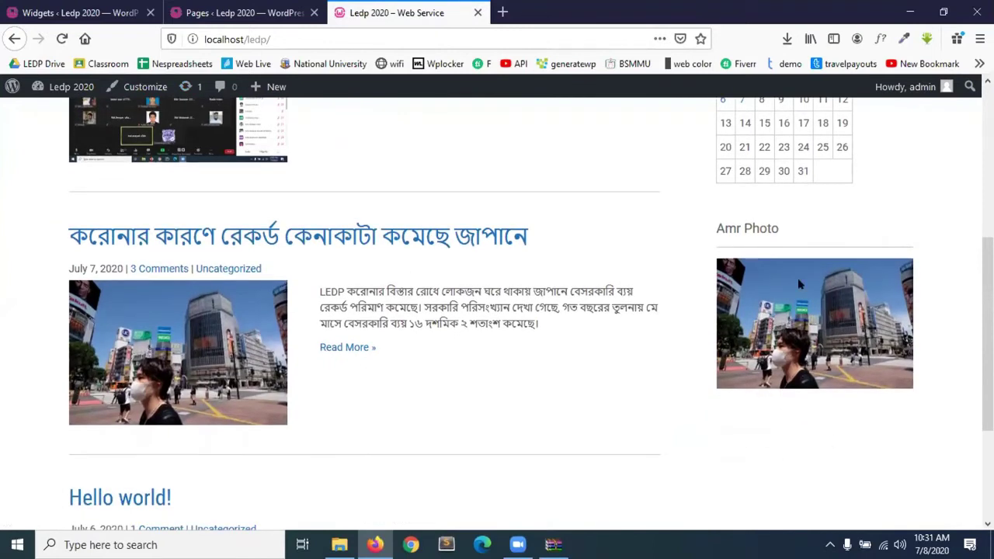
Close the Pages admin tab and go back to the top of the Widgets page.
{"action": "left_click", "coordinate": [229, 13]}
{"action": "left_click", "coordinate": [86, 13]}
{"action": "left_click", "coordinate": [233, 12]}
{"action": "left_click", "coordinate": [78, 12]}
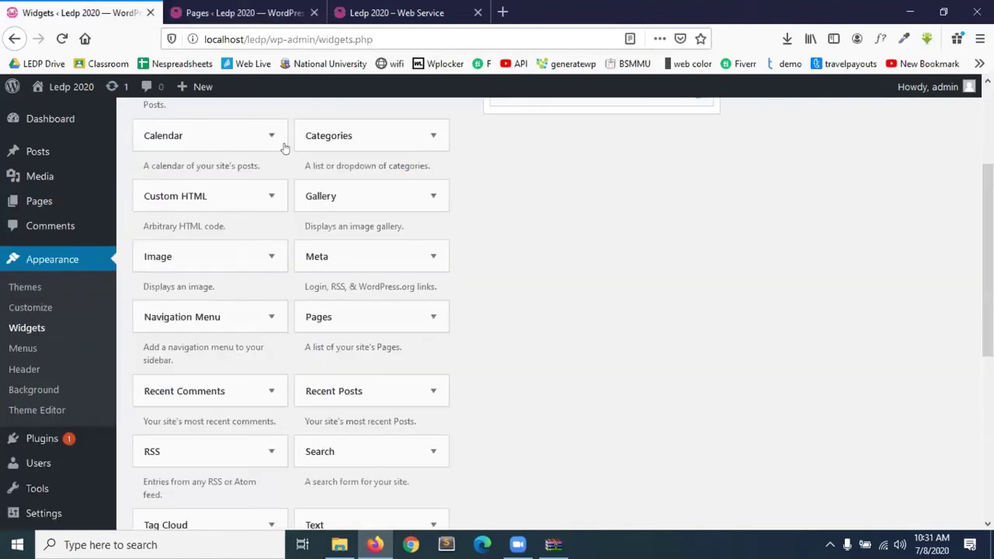
{"action": "left_click", "coordinate": [314, 13]}
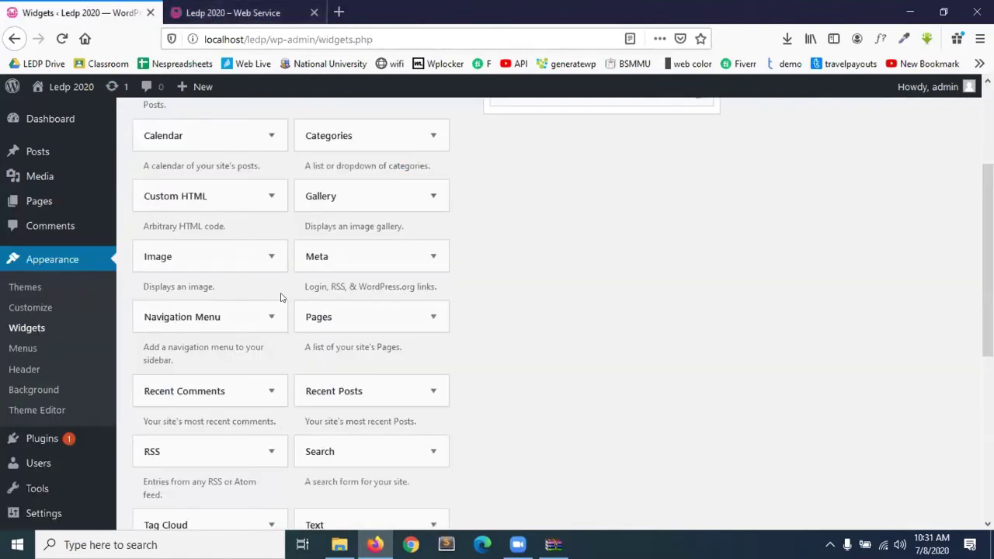
{"action": "scroll", "coordinate": [281, 297], "scroll_direction": "down", "scroll_amount": 3}
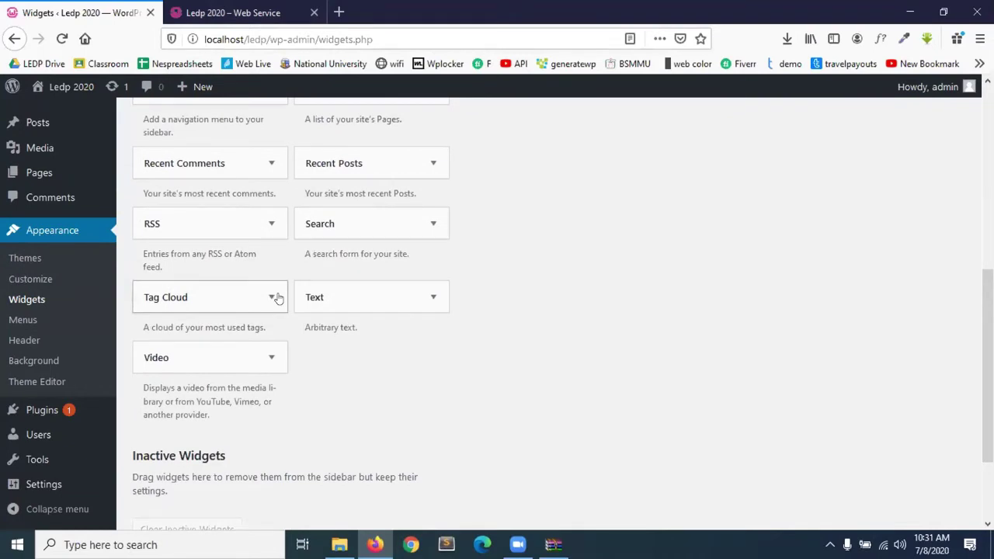
{"action": "scroll", "coordinate": [280, 297], "scroll_direction": "up", "scroll_amount": 1}
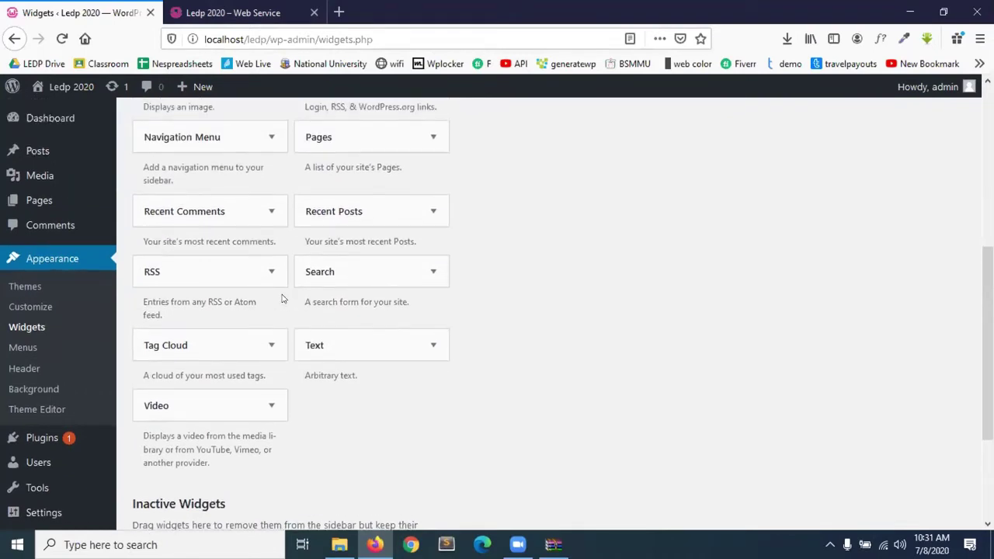
{"action": "scroll", "coordinate": [282, 299], "scroll_direction": "up", "scroll_amount": 3}
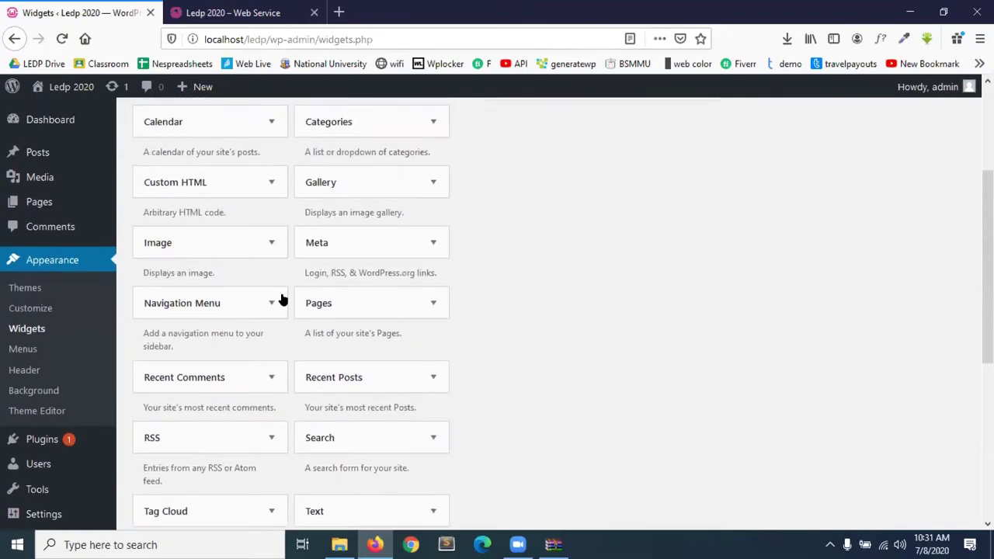
{"action": "scroll", "coordinate": [195, 190], "scroll_direction": "up", "scroll_amount": 1}
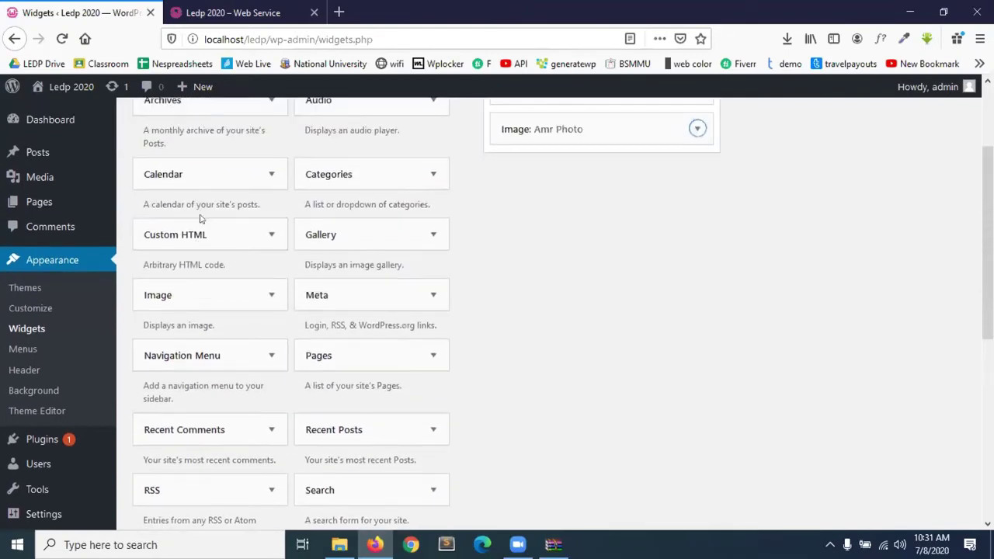
{"action": "scroll", "coordinate": [197, 233], "scroll_direction": "up", "scroll_amount": 3}
Add a Custom HTML widget to the Blog Sidebar with content <h2>LEDP 2020</h2>.
{"action": "left_click_drag", "start_coordinate": [195, 364], "coordinate": [575, 295]}
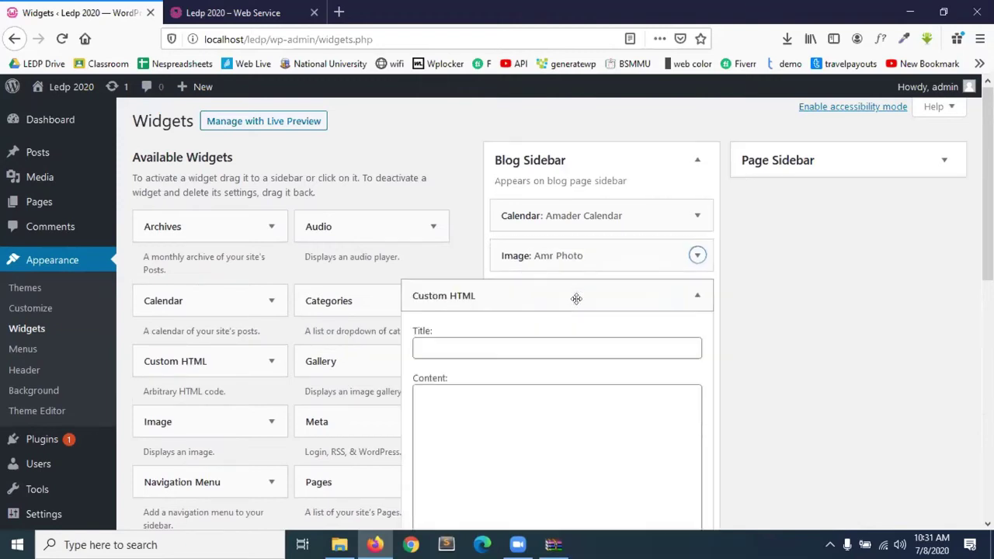
{"action": "scroll", "coordinate": [477, 435], "scroll_direction": "down", "scroll_amount": 2}
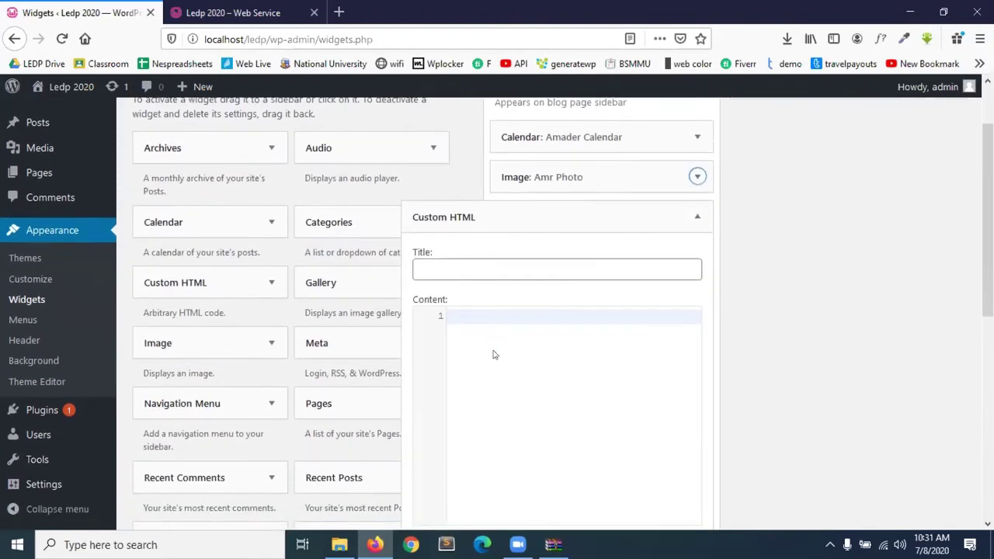
{"action": "left_click", "coordinate": [498, 311]}
{"action": "type", "text": "<"}
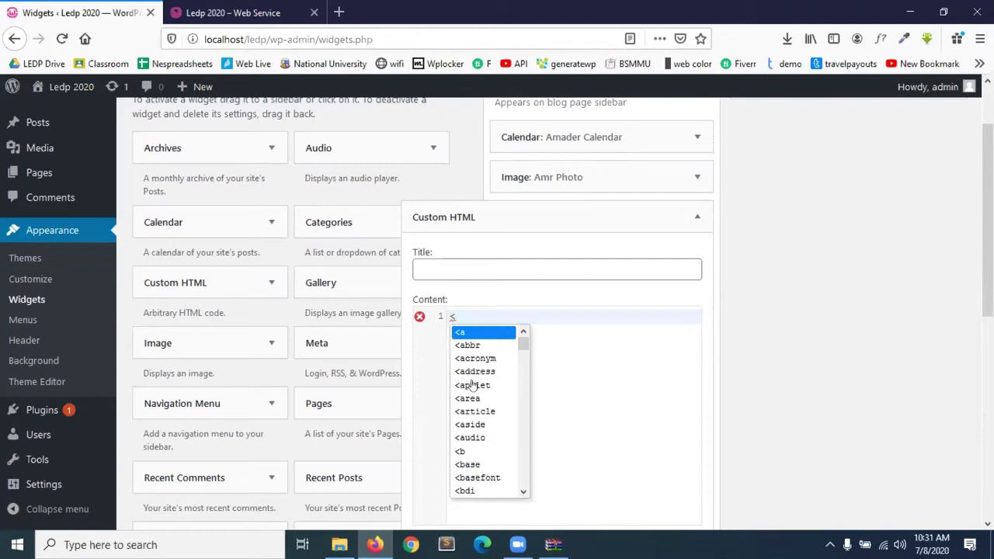
{"action": "type", "text": "h2>"}
{"action": "key", "text": "Return"}
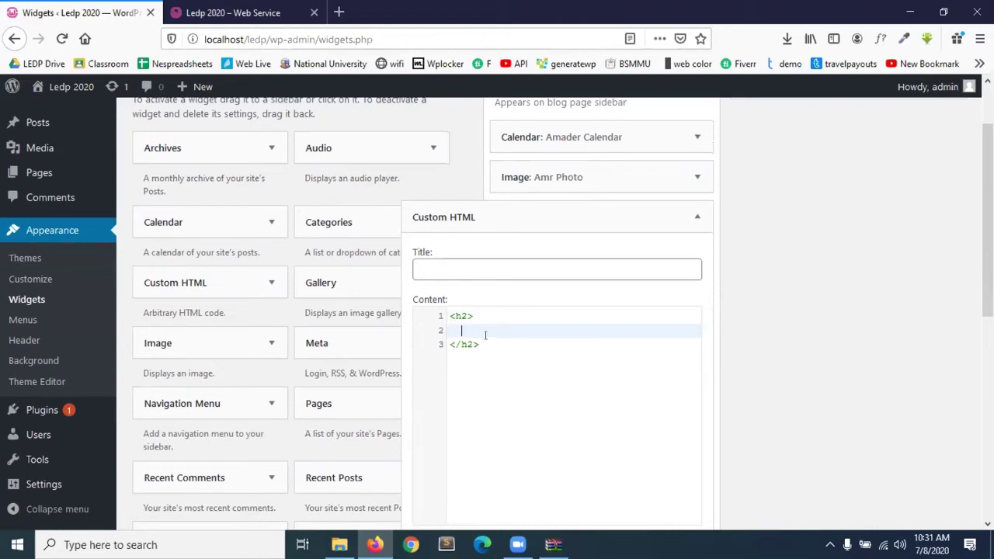
{"action": "type", "text": "LEDP 2020"}
Title the Custom HTML widget 'HTML', save it, and reload the live site.
{"action": "left_click", "coordinate": [501, 265]}
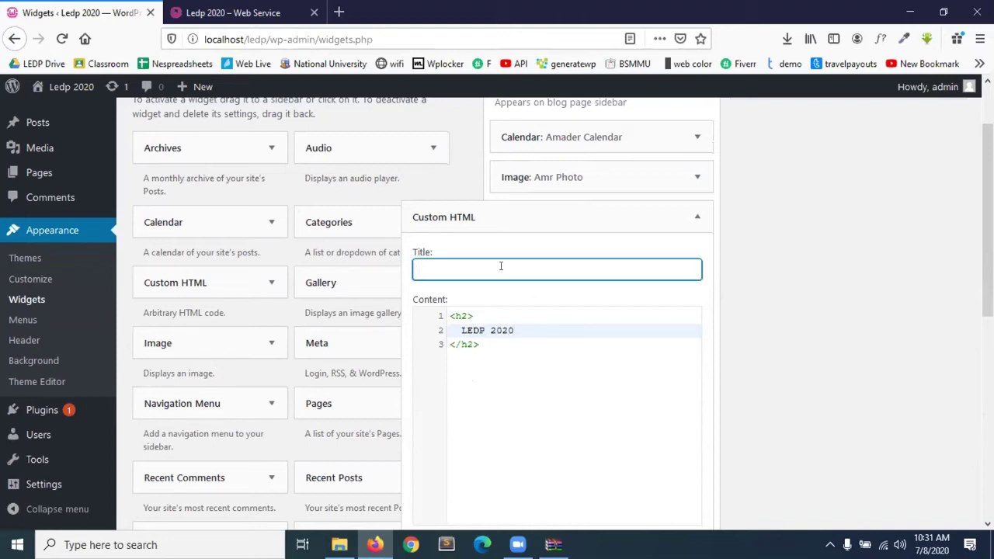
{"action": "type", "text": "HTML"}
{"action": "scroll", "coordinate": [576, 462], "scroll_direction": "down", "scroll_amount": 3}
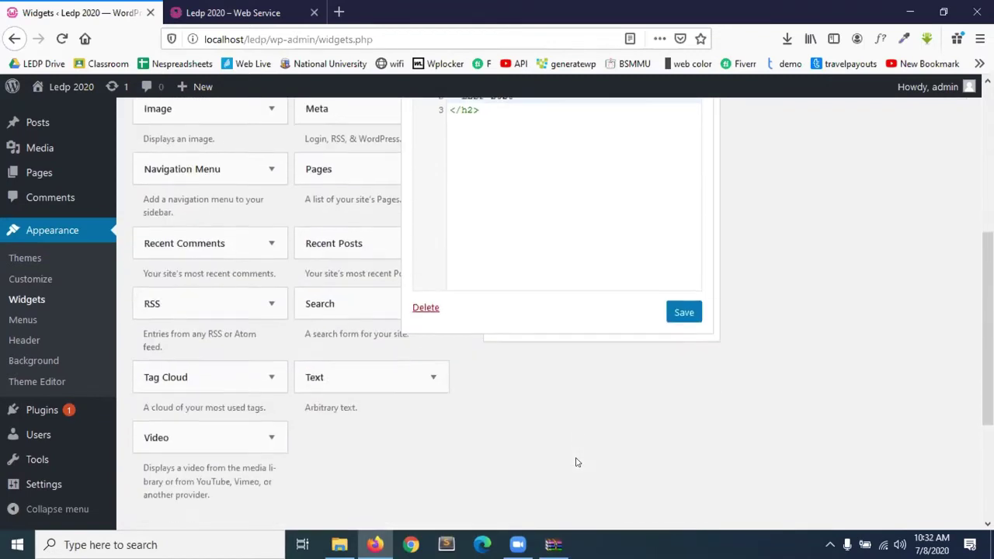
{"action": "left_click", "coordinate": [681, 309]}
{"action": "scroll", "coordinate": [528, 244], "scroll_direction": "up", "scroll_amount": 2}
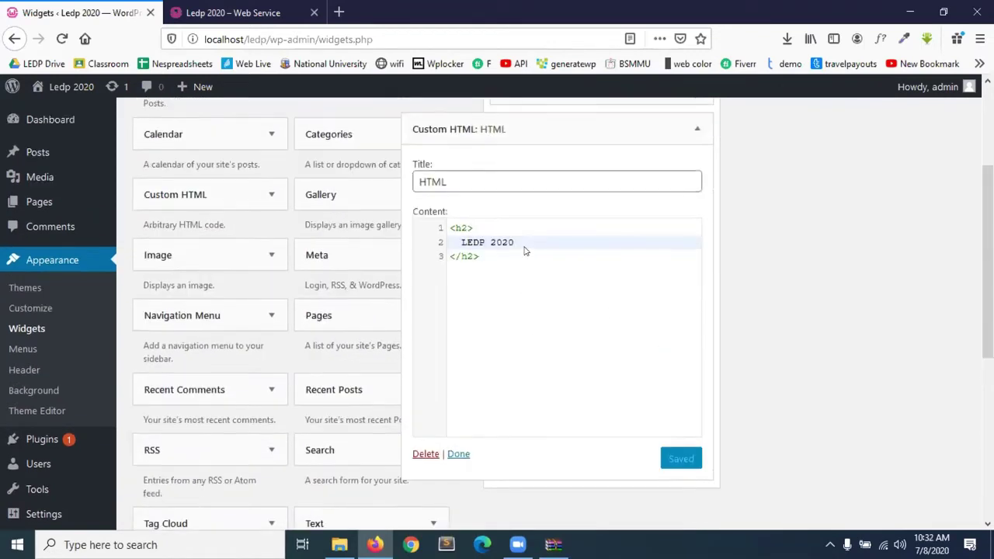
{"action": "left_click", "coordinate": [459, 466]}
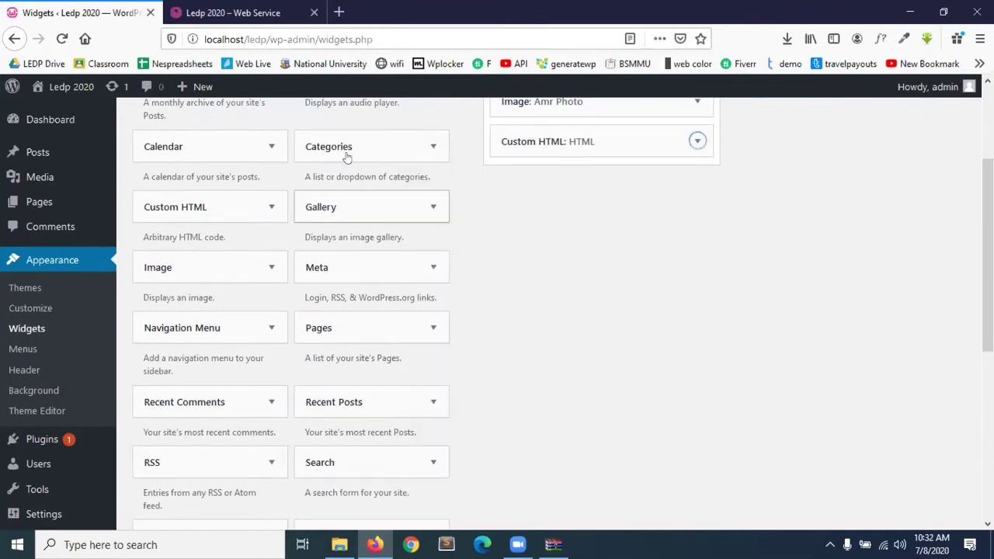
{"action": "left_click", "coordinate": [233, 12]}
{"action": "left_click", "coordinate": [62, 39]}
Add an italic line 'Bhola' below the LEDP 2020 heading in the Custom HTML widget and save.
{"action": "scroll", "coordinate": [706, 348], "scroll_direction": "down", "scroll_amount": 3}
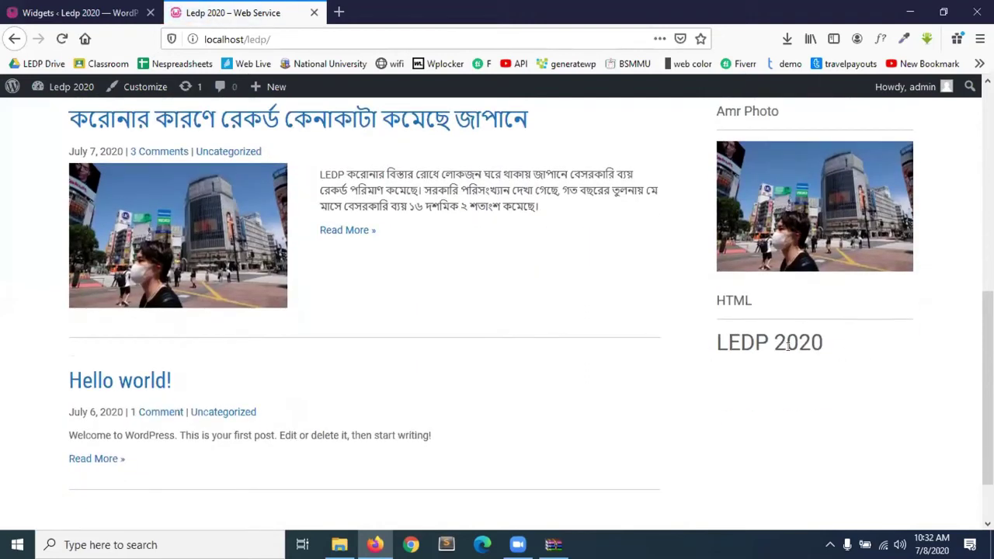
{"action": "left_click", "coordinate": [77, 12]}
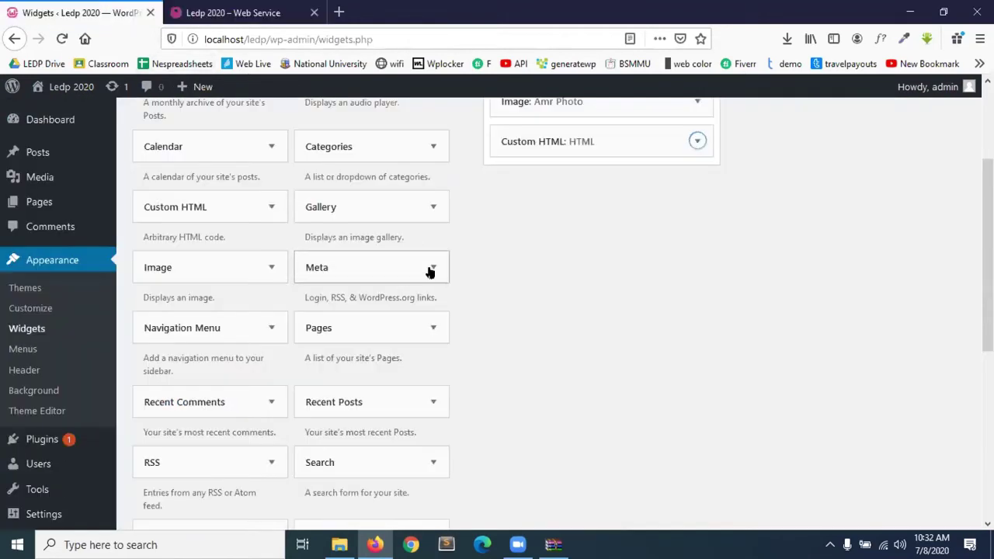
{"action": "left_click", "coordinate": [695, 139]}
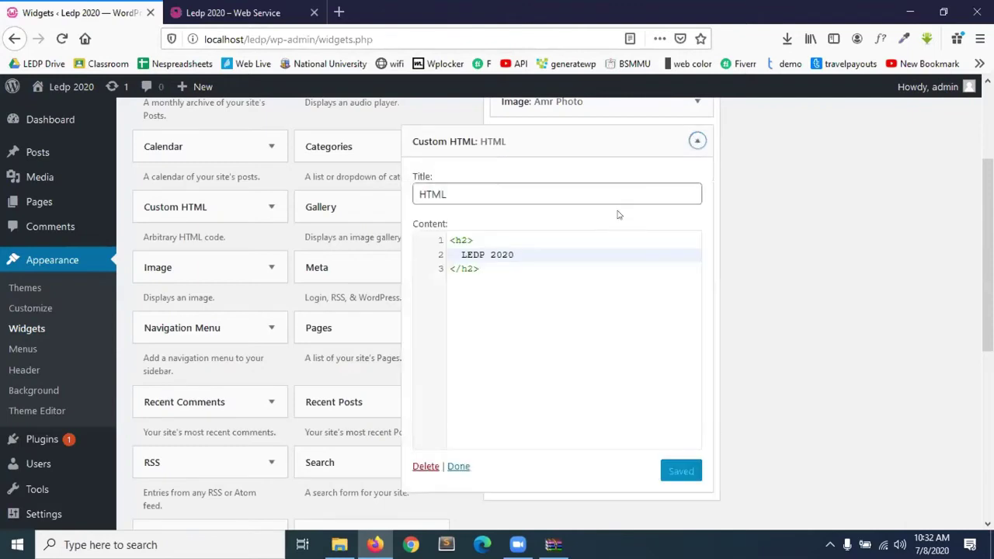
{"action": "left_click", "coordinate": [511, 267]}
{"action": "key", "text": "Return"}
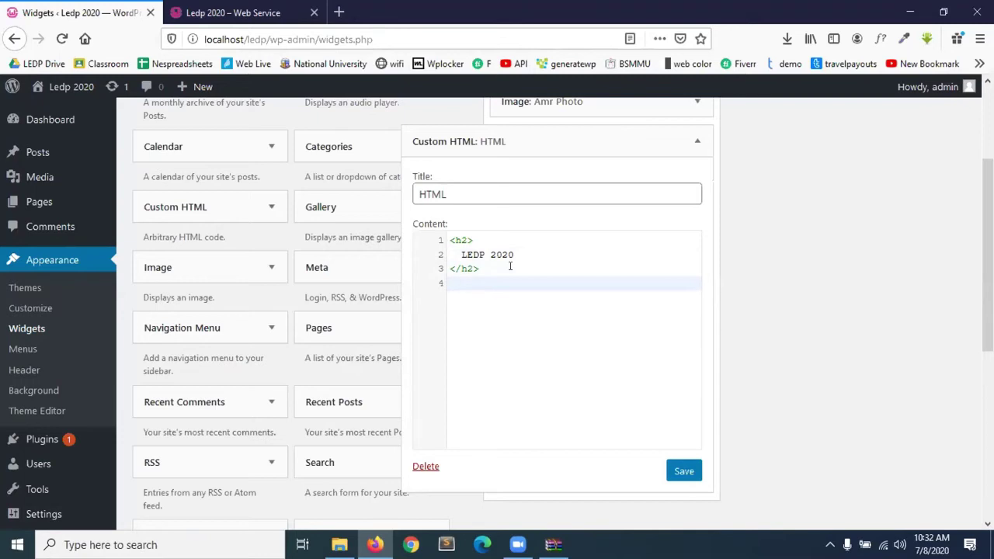
{"action": "type", "text": "<i"}
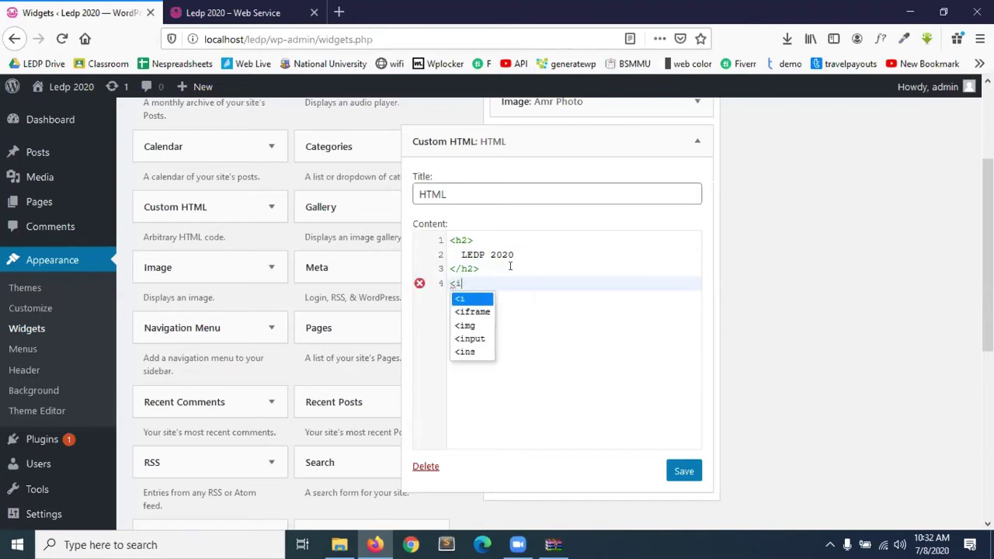
{"action": "key", "text": "Escape"}
{"action": "type", "text": ">"}
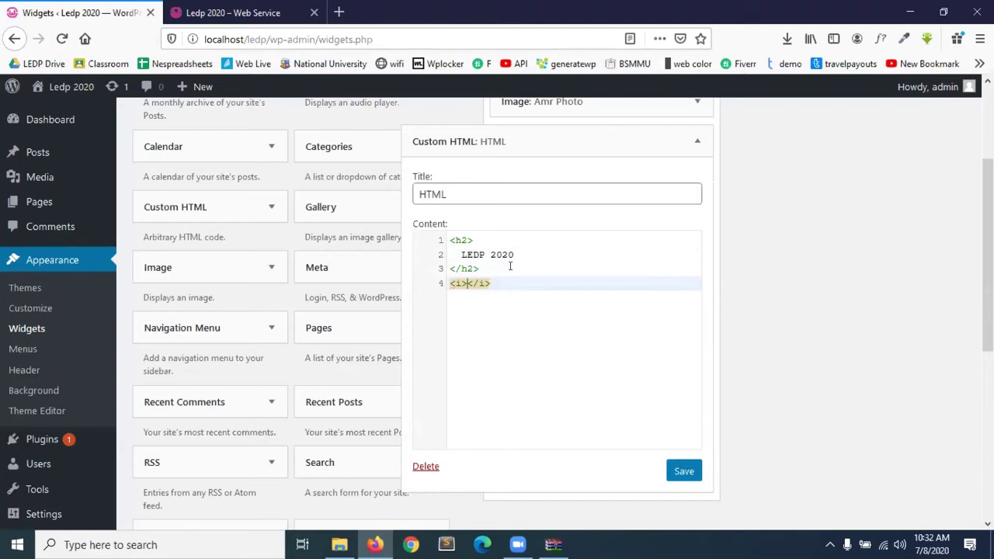
{"action": "type", "text": "Bhola"}
{"action": "left_click", "coordinate": [689, 459]}
Reload the live site to check the italic text, then close the widget's editor.
{"action": "left_click", "coordinate": [223, 4]}
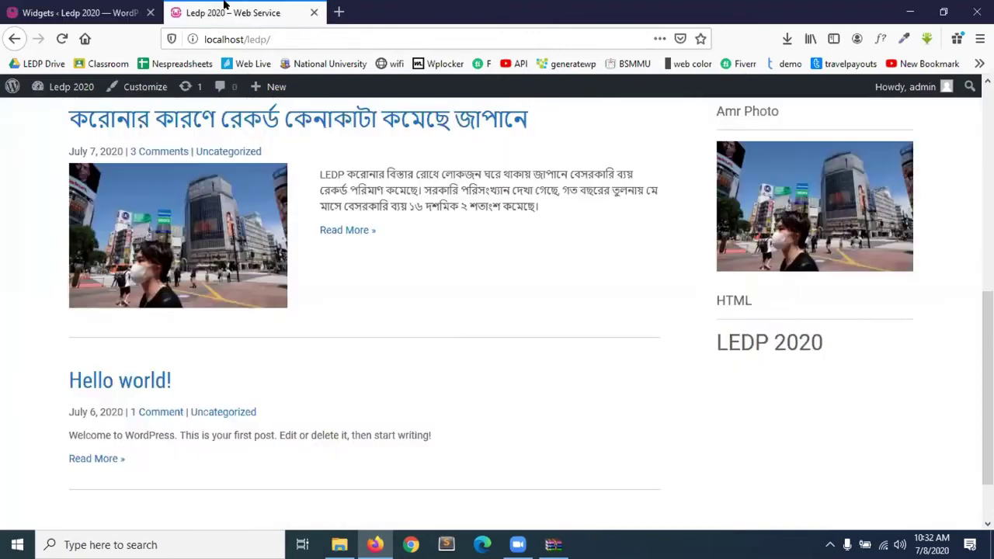
{"action": "left_click", "coordinate": [62, 38]}
{"action": "left_click", "coordinate": [85, 13]}
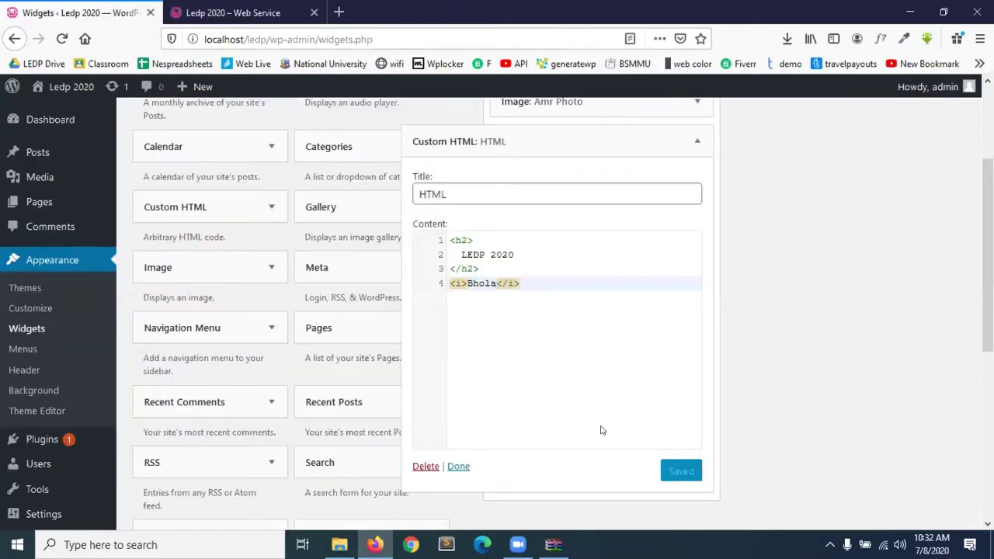
{"action": "left_click", "coordinate": [457, 465]}
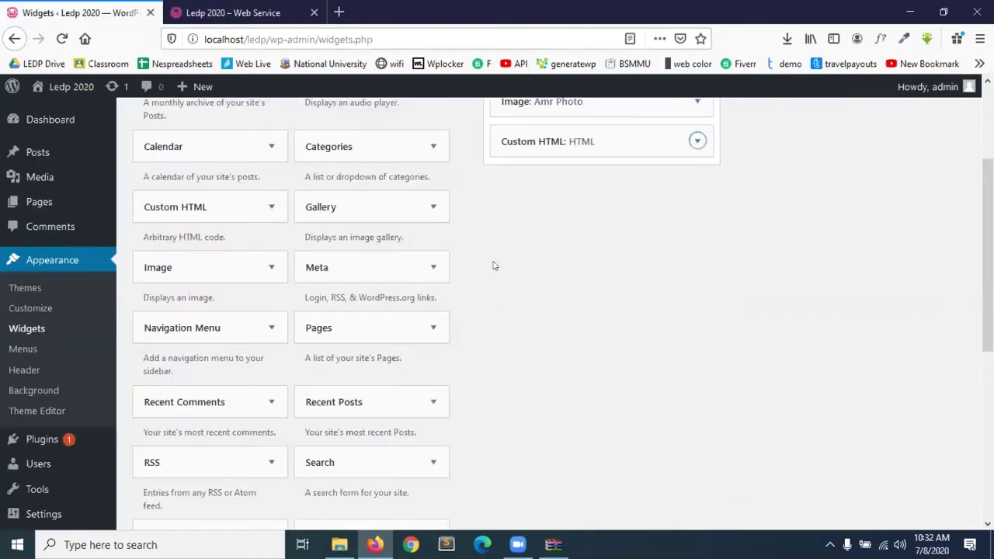
Drag a Text widget into the Blog Sidebar below the Custom HTML widget.
{"action": "scroll", "coordinate": [461, 263], "scroll_direction": "up", "scroll_amount": 1}
{"action": "scroll", "coordinate": [275, 389], "scroll_direction": "down", "scroll_amount": 2}
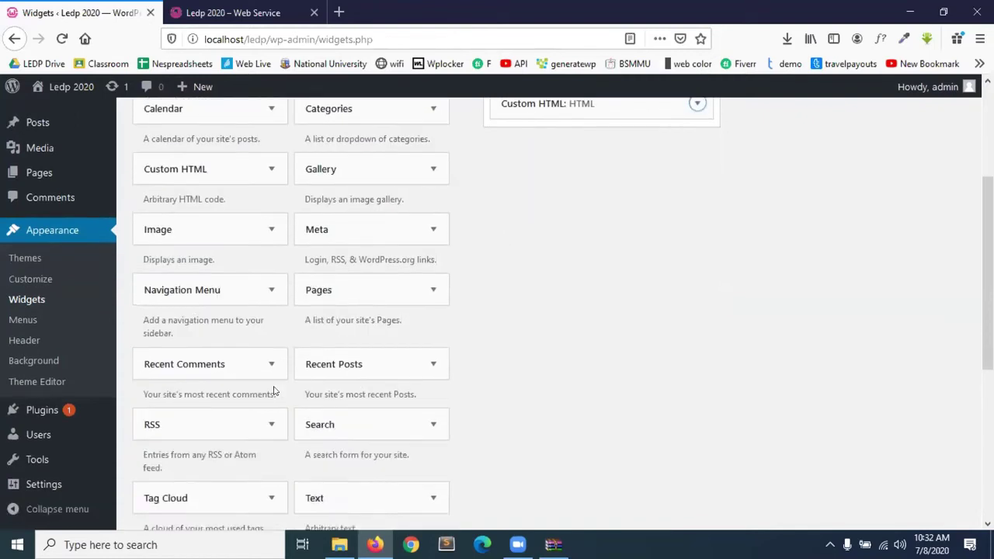
{"action": "scroll", "coordinate": [377, 393], "scroll_direction": "up", "scroll_amount": 1}
{"action": "left_click_drag", "start_coordinate": [342, 478], "coordinate": [554, 127]}
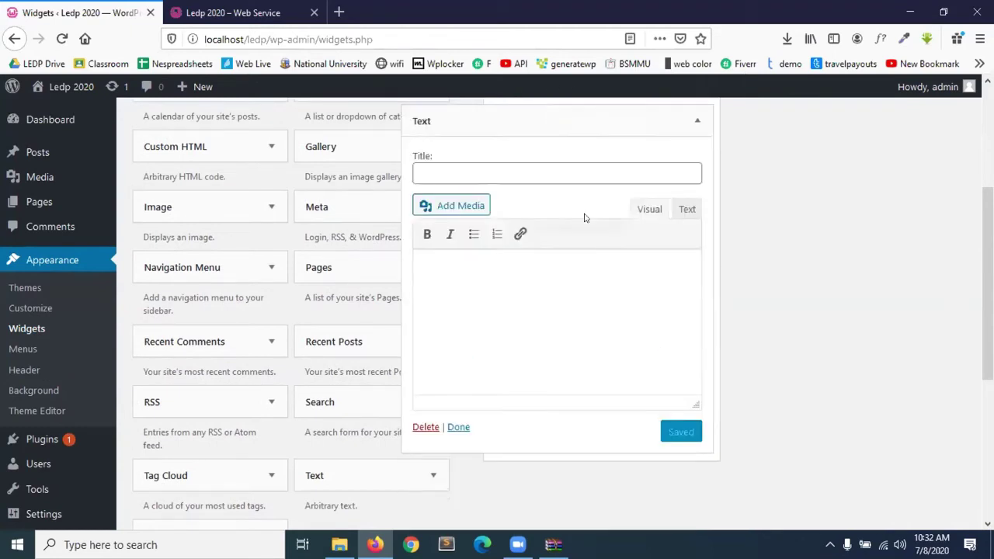
{"action": "scroll", "coordinate": [586, 216], "scroll_direction": "up", "scroll_amount": 1}
{"action": "scroll", "coordinate": [544, 241], "scroll_direction": "down", "scroll_amount": 1}
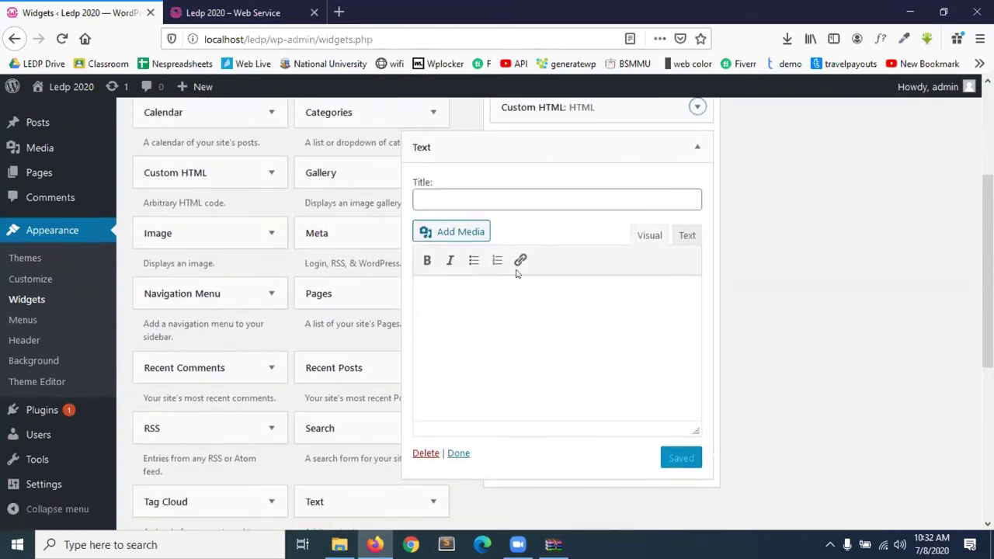
Type 'hbhcbbs' in the Text widget's body and make it bold.
{"action": "left_click", "coordinate": [455, 292]}
{"action": "left_click", "coordinate": [431, 205]}
{"action": "left_click", "coordinate": [429, 286]}
{"action": "type", "text": "hbhcbbs"}
{"action": "left_click_drag", "start_coordinate": [484, 301], "coordinate": [415, 276]}
{"action": "left_click", "coordinate": [427, 261]}
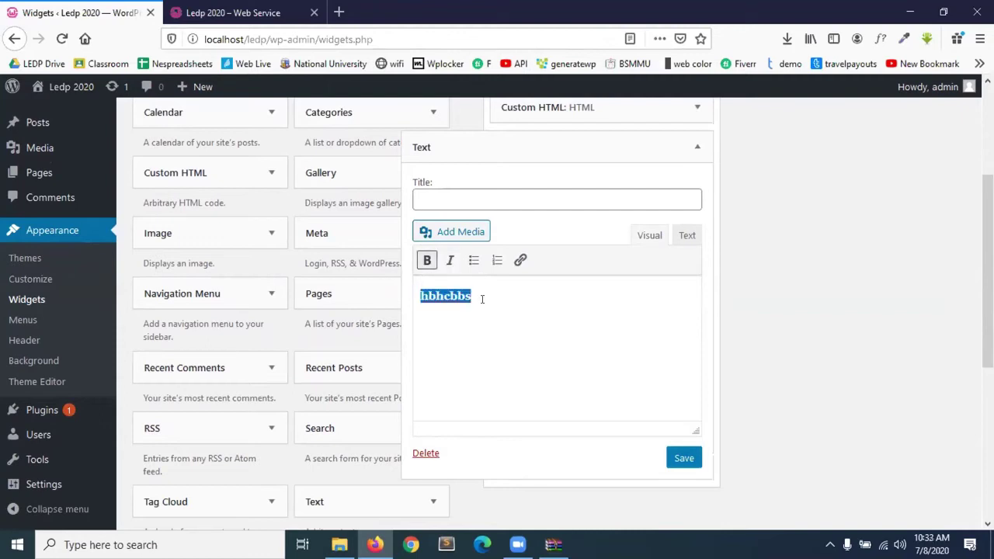
{"action": "left_click", "coordinate": [482, 299]}
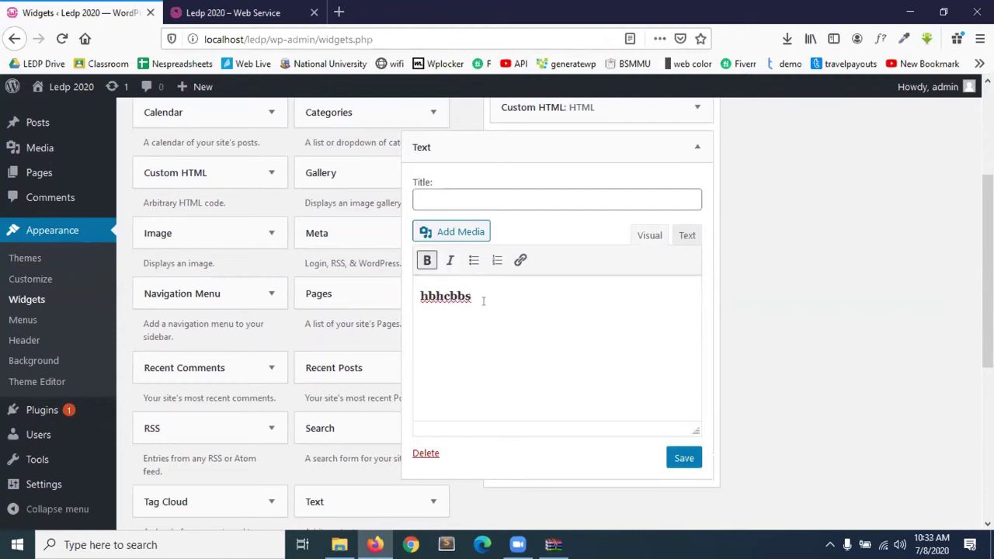
Insert the first Media Library image into the Text widget's body.
{"action": "left_click", "coordinate": [464, 237]}
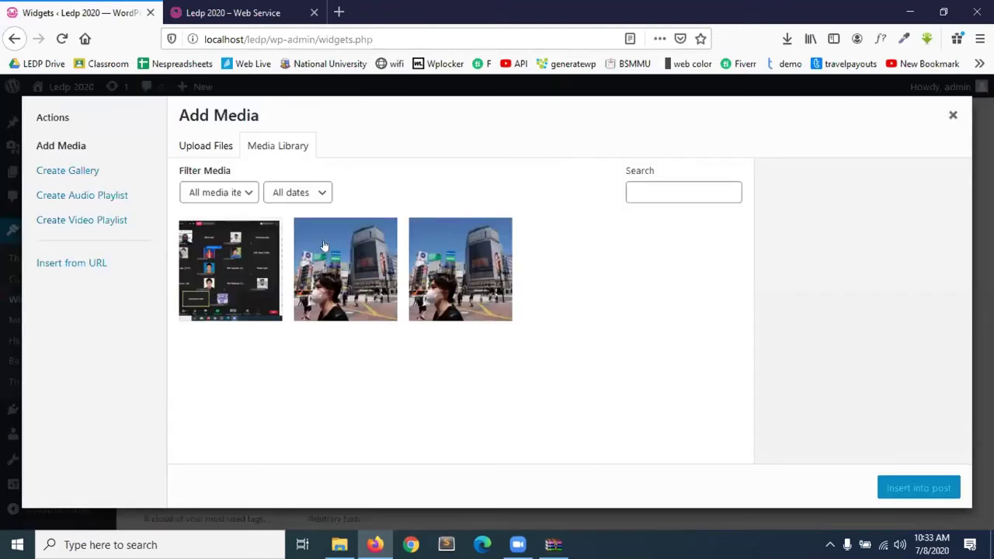
{"action": "left_click", "coordinate": [237, 280]}
{"action": "left_click", "coordinate": [925, 494]}
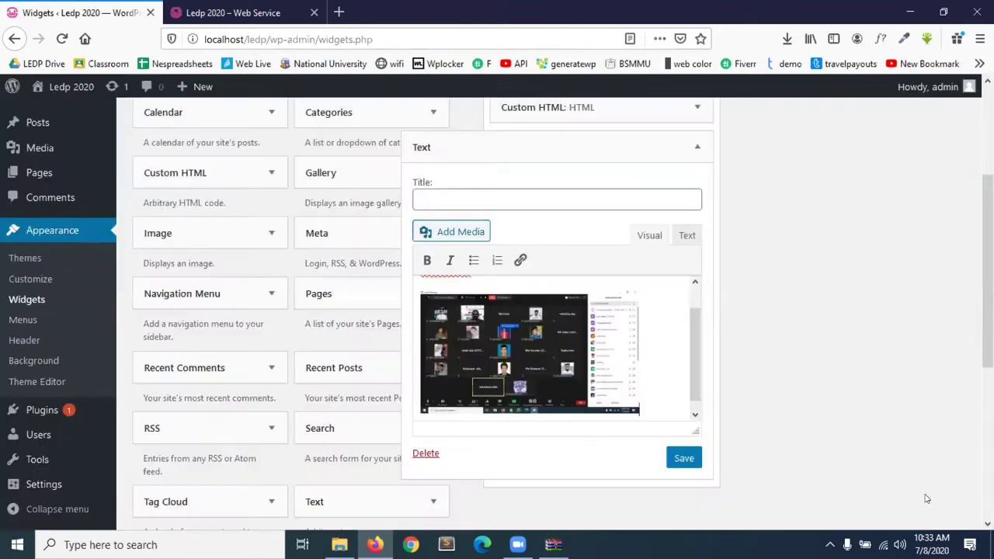
Shrink the image to about 90 px wide and align it left.
{"action": "left_click", "coordinate": [575, 332]}
{"action": "left_click", "coordinate": [470, 299]}
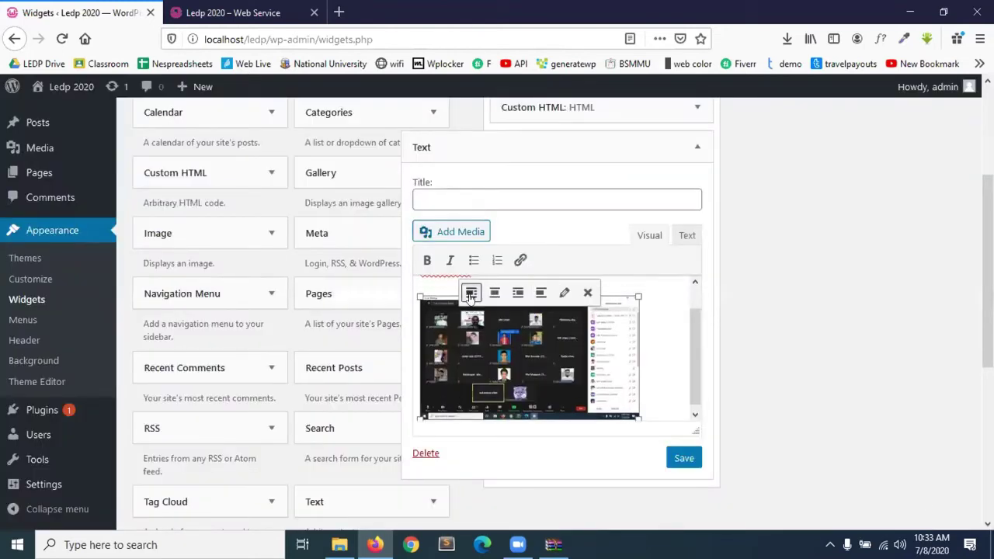
{"action": "left_click", "coordinate": [494, 293]}
{"action": "left_click_drag", "start_coordinate": [659, 291], "coordinate": [504, 317]}
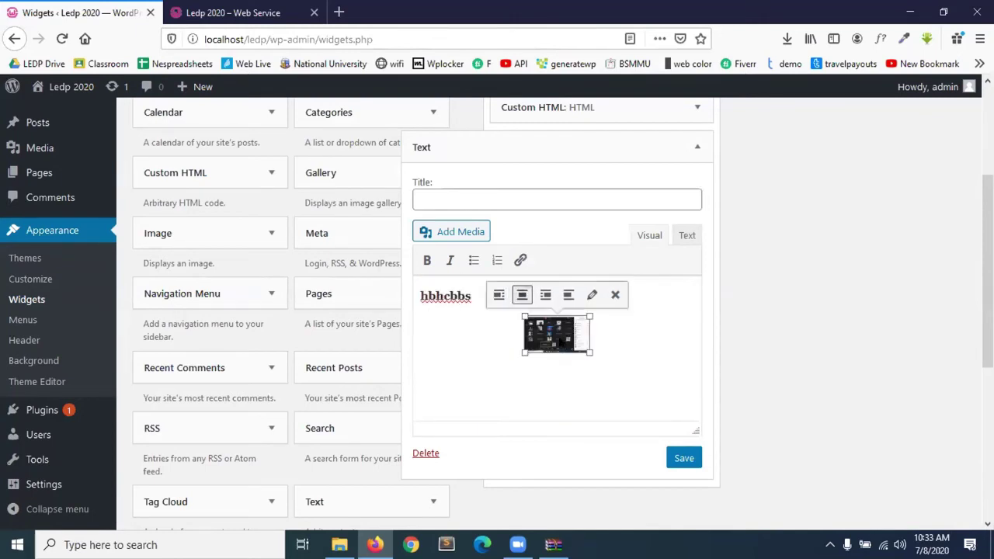
{"action": "left_click", "coordinate": [500, 299]}
{"action": "left_click", "coordinate": [502, 302]}
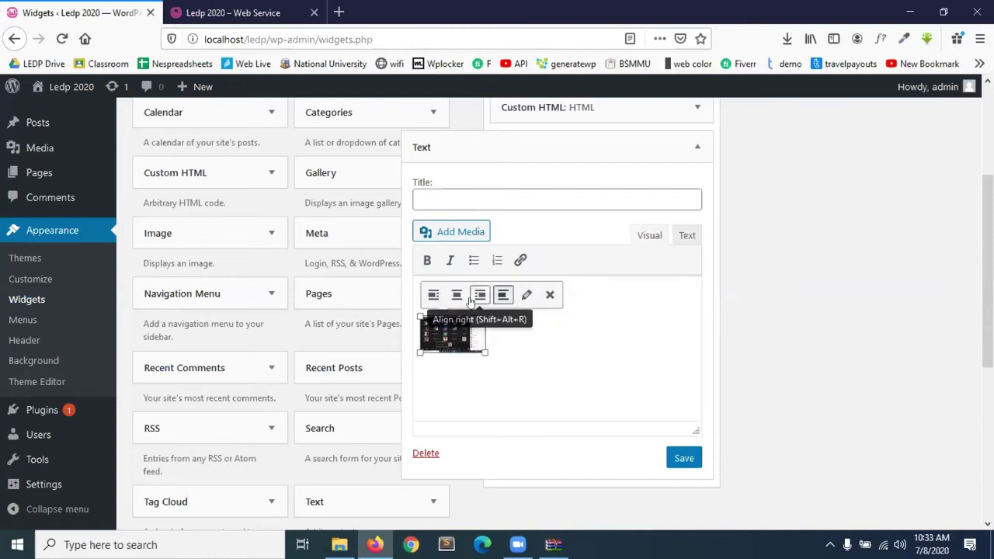
{"action": "left_click", "coordinate": [480, 304]}
{"action": "left_click", "coordinate": [582, 305]}
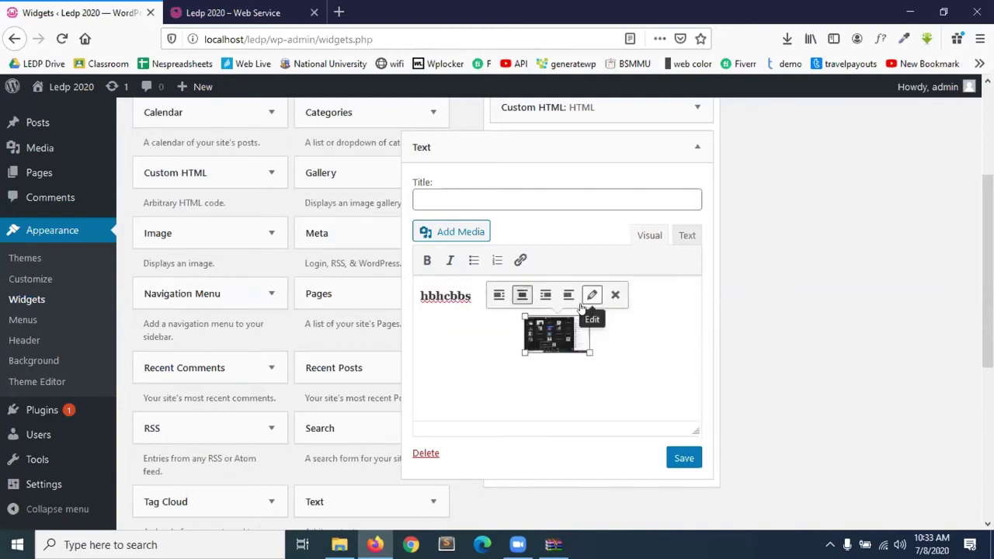
{"action": "left_click", "coordinate": [498, 306]}
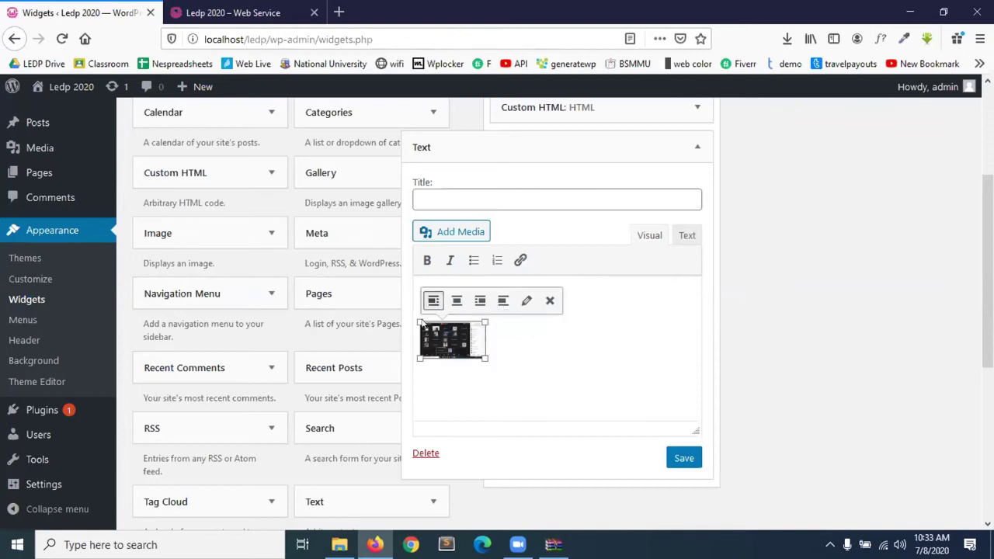
{"action": "left_click", "coordinate": [528, 370]}
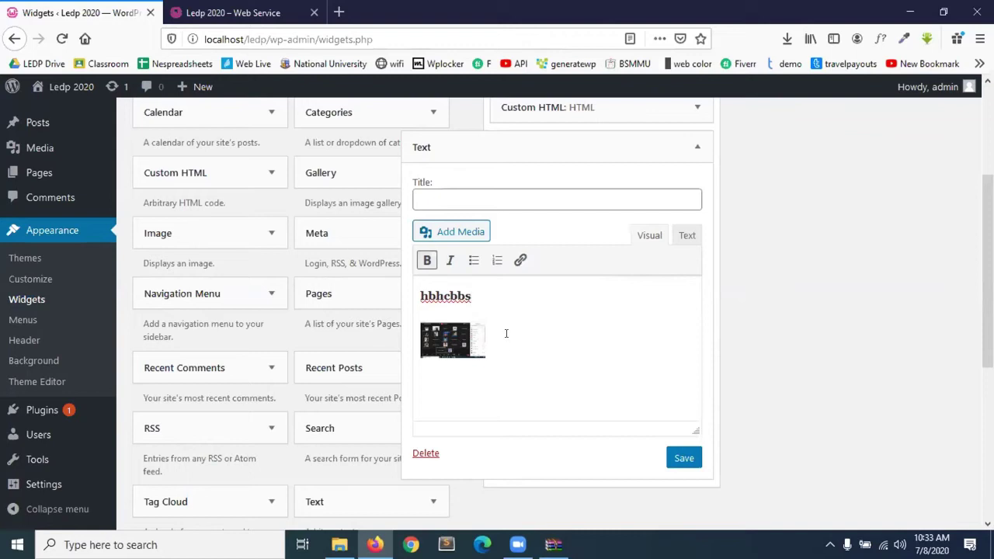
Add items 'a' and 'b' as a numbered list below the bold text, then view the HTML source.
{"action": "key", "text": "Return"}
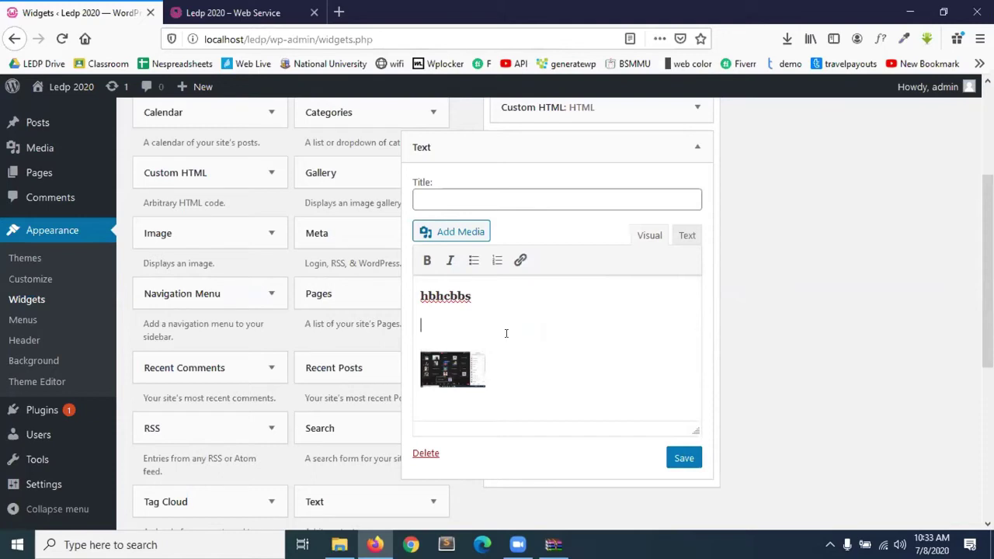
{"action": "type", "text": "a"}
{"action": "key", "text": "Return"}
{"action": "type", "text": "ba"}
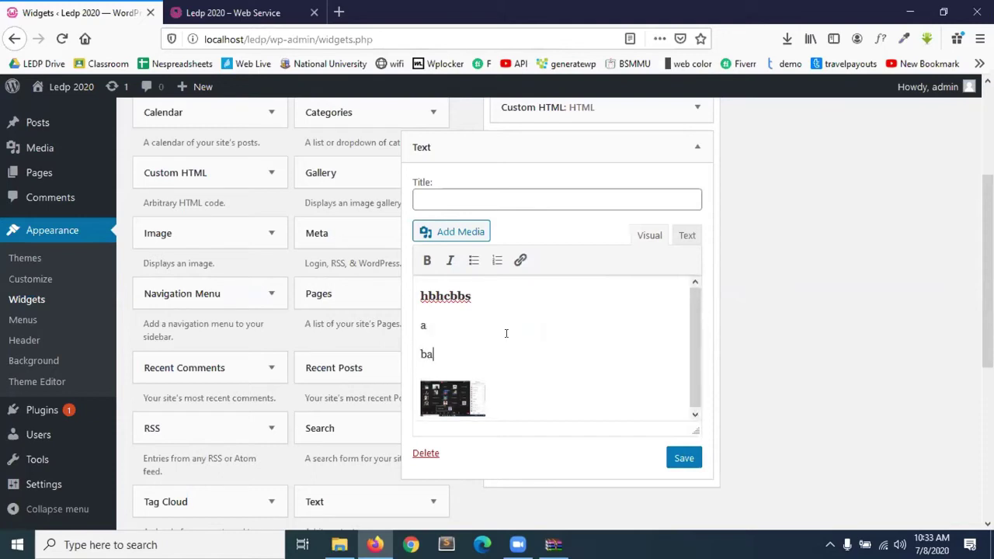
{"action": "key", "text": "BackSpace"}
{"action": "left_click_drag", "start_coordinate": [449, 349], "coordinate": [406, 325]}
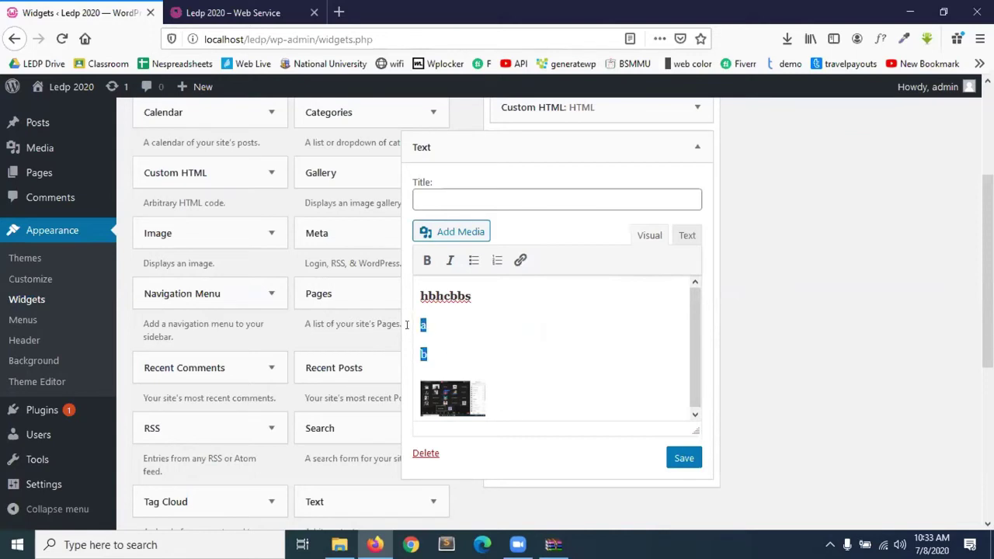
{"action": "left_click", "coordinate": [474, 261]}
{"action": "left_click", "coordinate": [496, 261]}
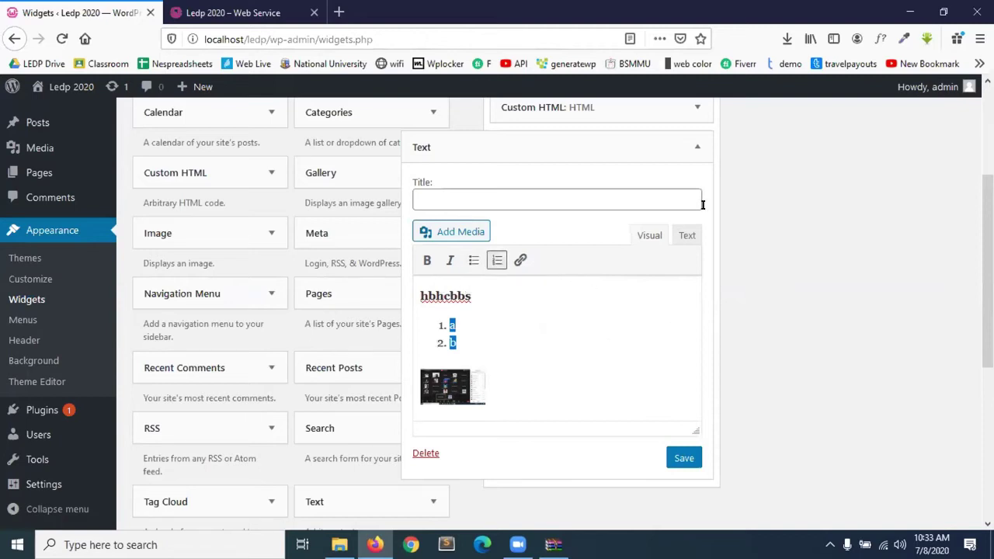
{"action": "left_click", "coordinate": [686, 235]}
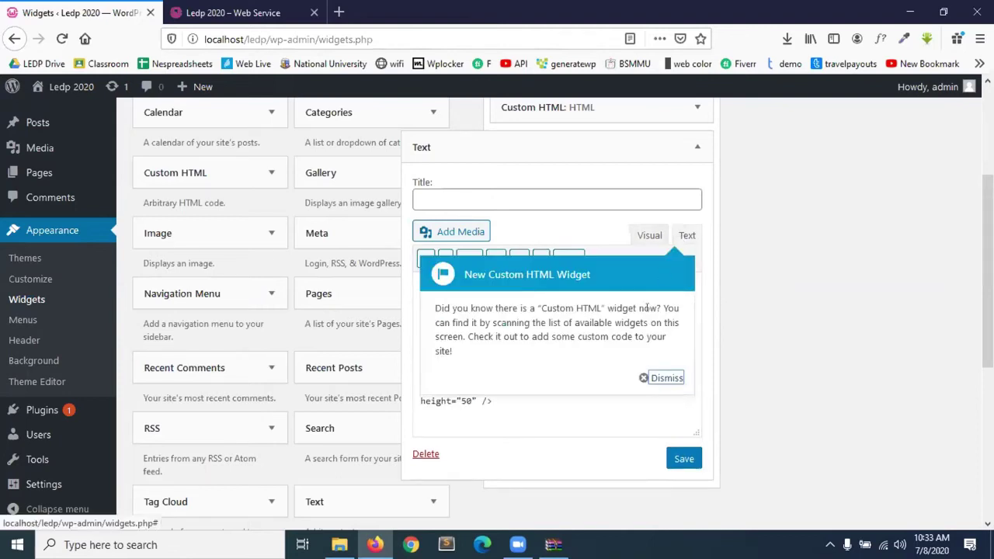
Dismiss the Custom HTML notice and inspect the Text widget's HTML source around the image.
{"action": "left_click", "coordinate": [662, 377]}
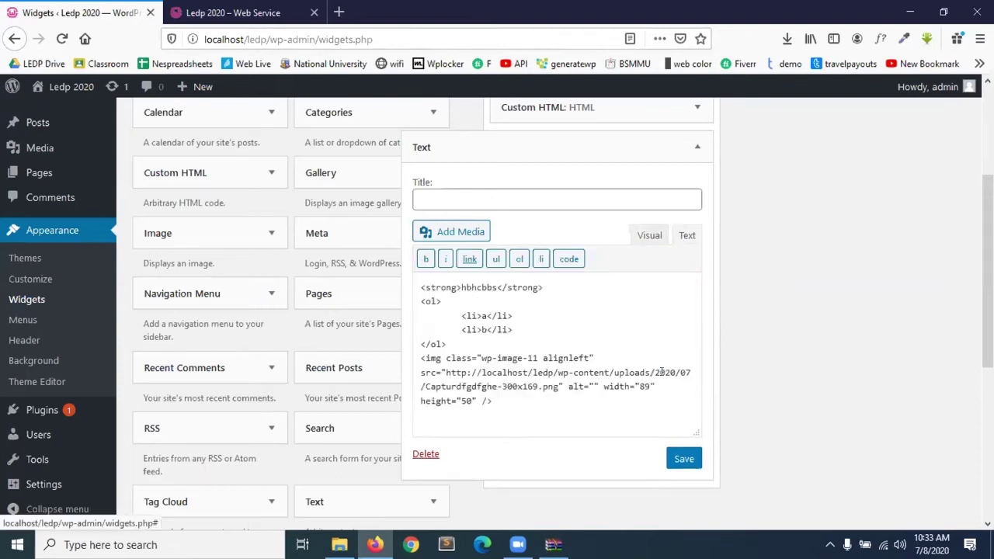
{"action": "left_click", "coordinate": [648, 236]}
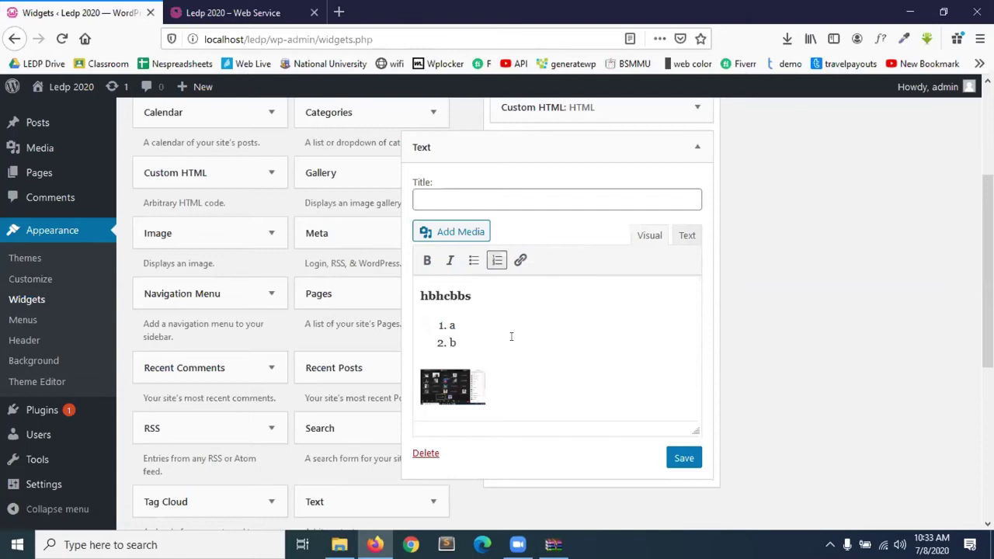
{"action": "left_click", "coordinate": [684, 238]}
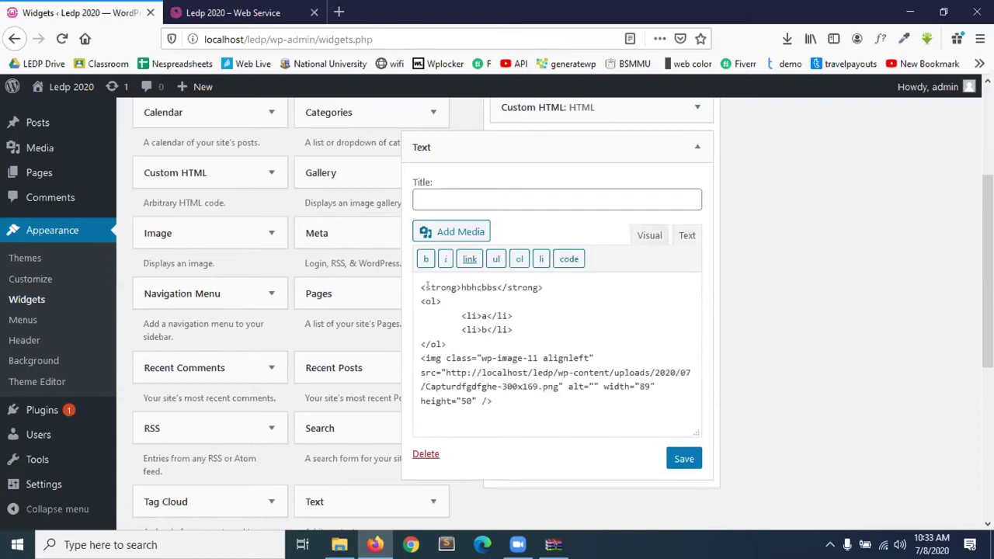
{"action": "left_click_drag", "start_coordinate": [421, 287], "coordinate": [530, 339]}
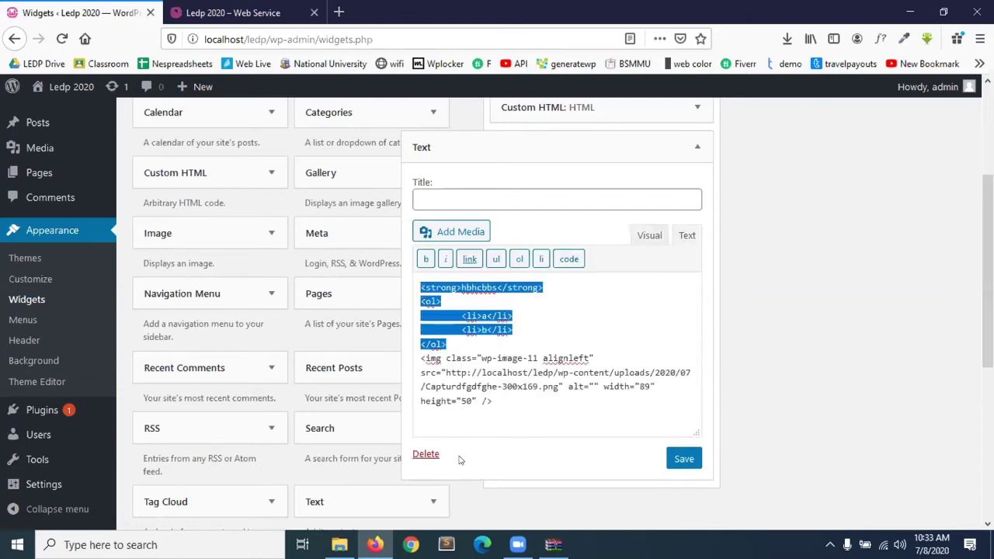
{"action": "left_click", "coordinate": [522, 386]}
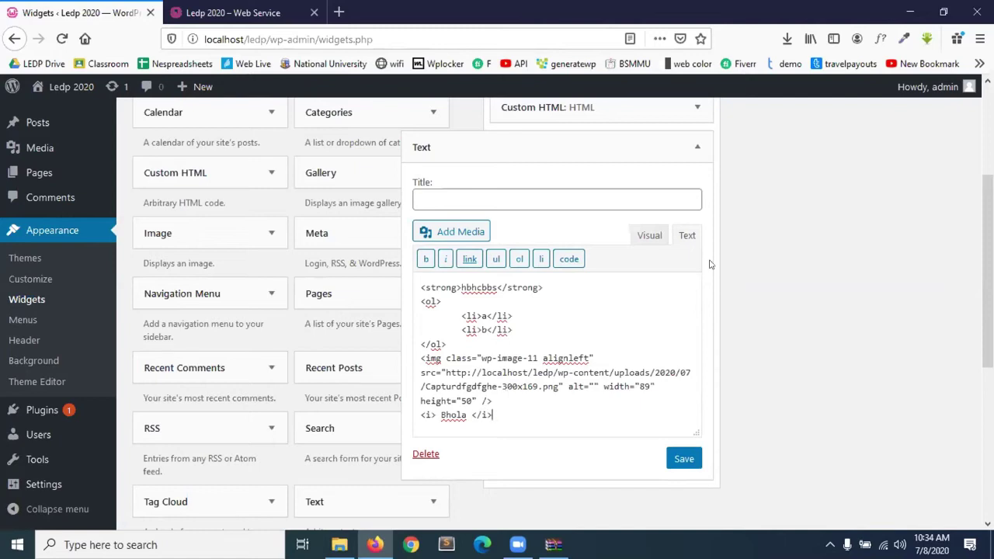
Insert a line break after the image tag and preview the formatted widget content.
{"action": "left_click", "coordinate": [648, 236]}
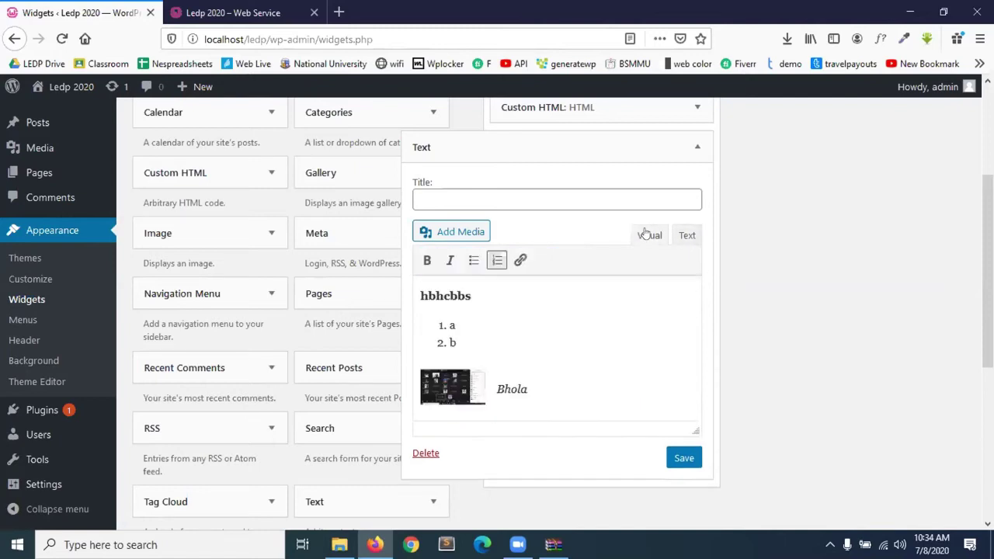
{"action": "scroll", "coordinate": [484, 403], "scroll_direction": "down", "scroll_amount": 3}
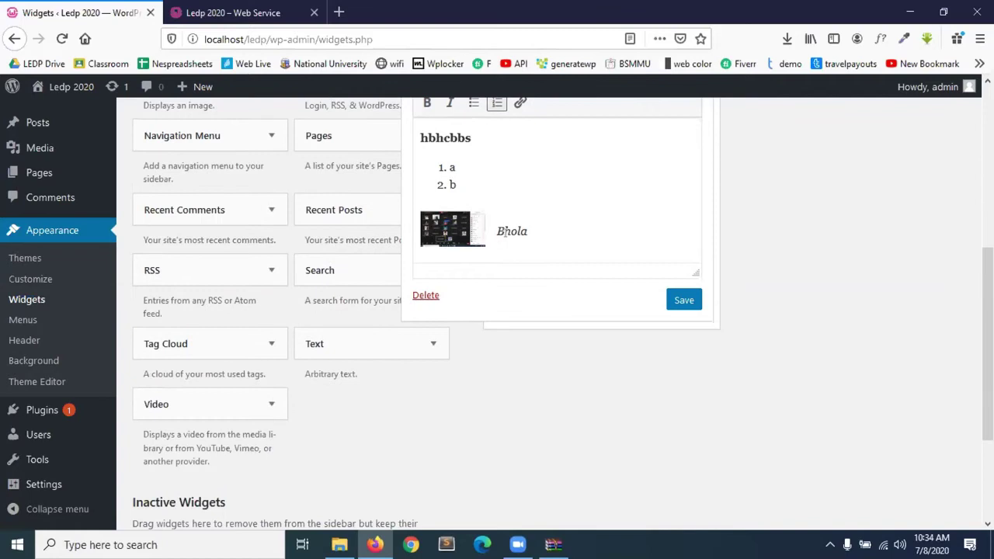
{"action": "scroll", "coordinate": [592, 227], "scroll_direction": "up", "scroll_amount": 3}
{"action": "left_click", "coordinate": [687, 166]}
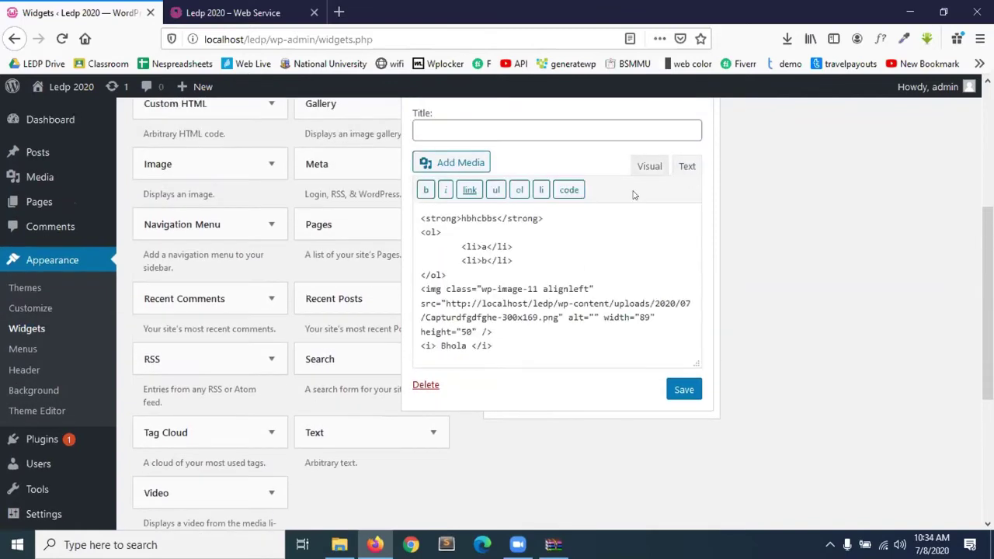
{"action": "left_click", "coordinate": [500, 329]}
{"action": "key", "text": "Return"}
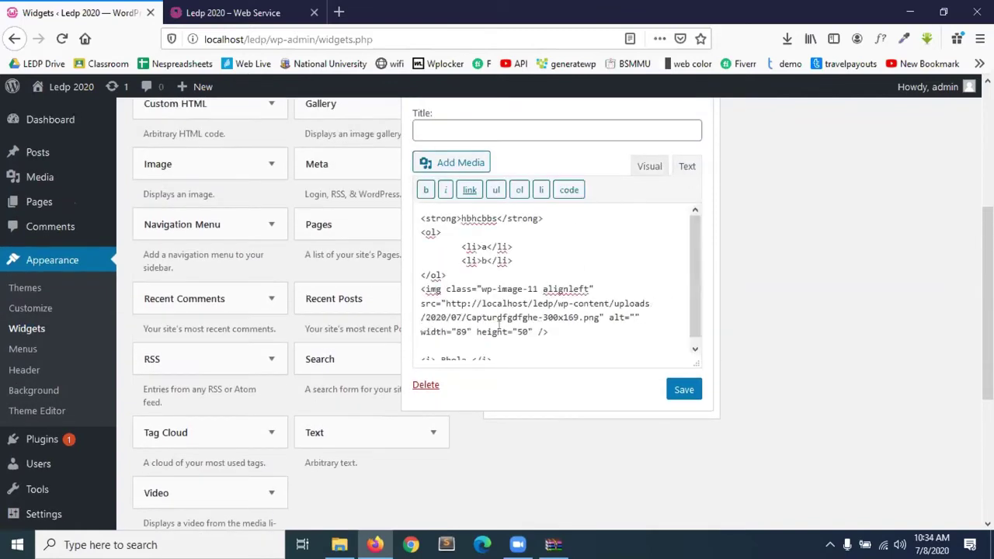
{"action": "key", "text": "ctrl+k"}
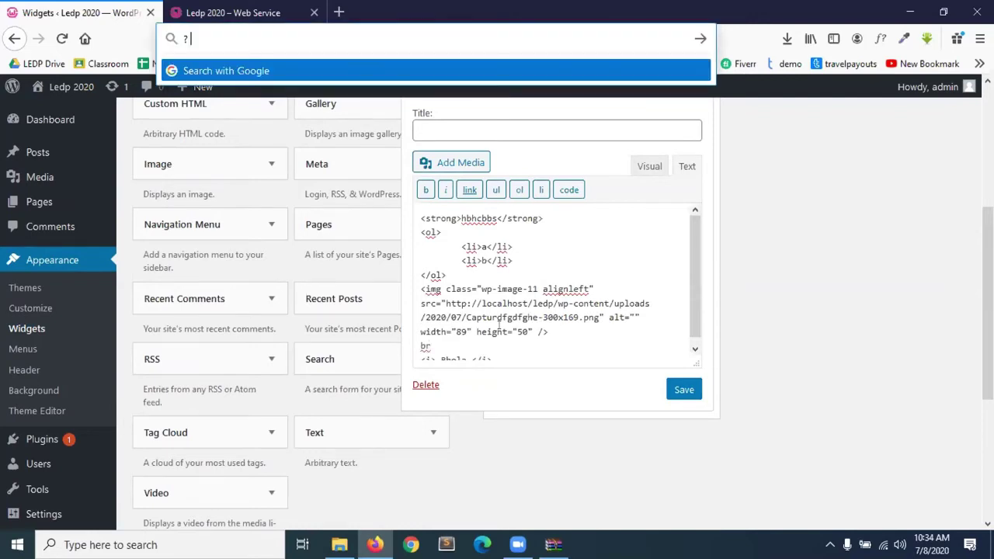
{"action": "left_click", "coordinate": [461, 346]}
{"action": "key", "text": "BackSpace"}
{"action": "key", "text": "BackSpace"}
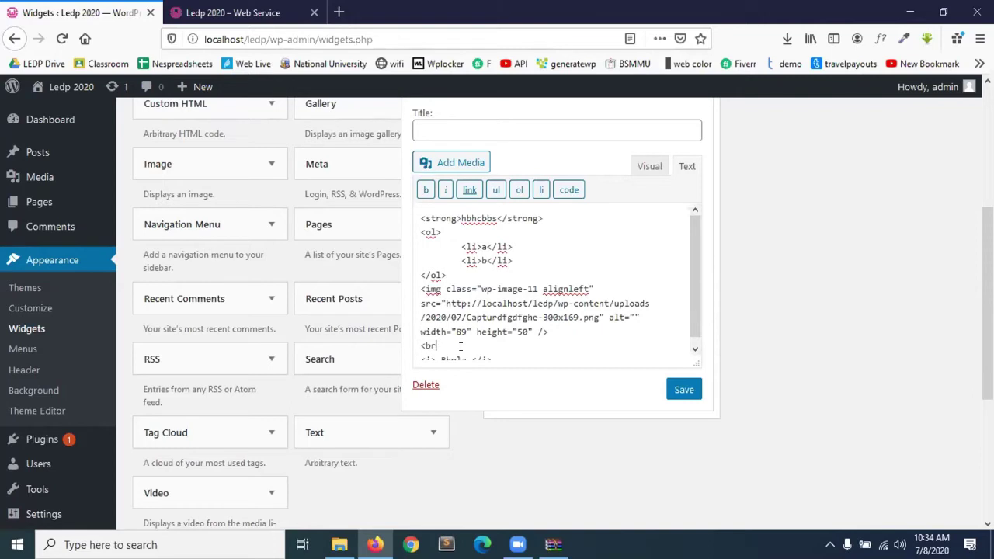
{"action": "left_click", "coordinate": [658, 169]}
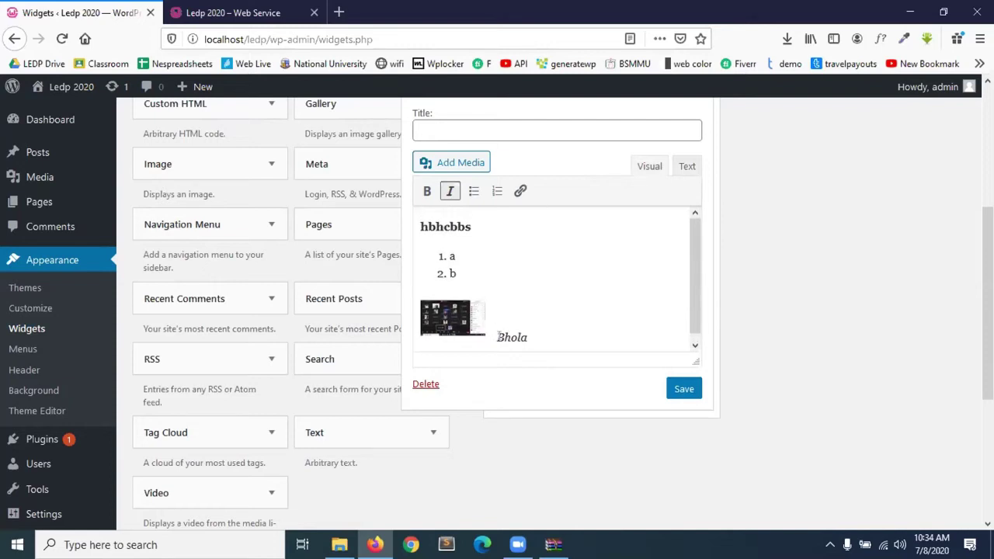
Centre the thumbnail image in the Text widget, after briefly trying left alignment, and save the widget.
{"action": "left_click", "coordinate": [458, 319]}
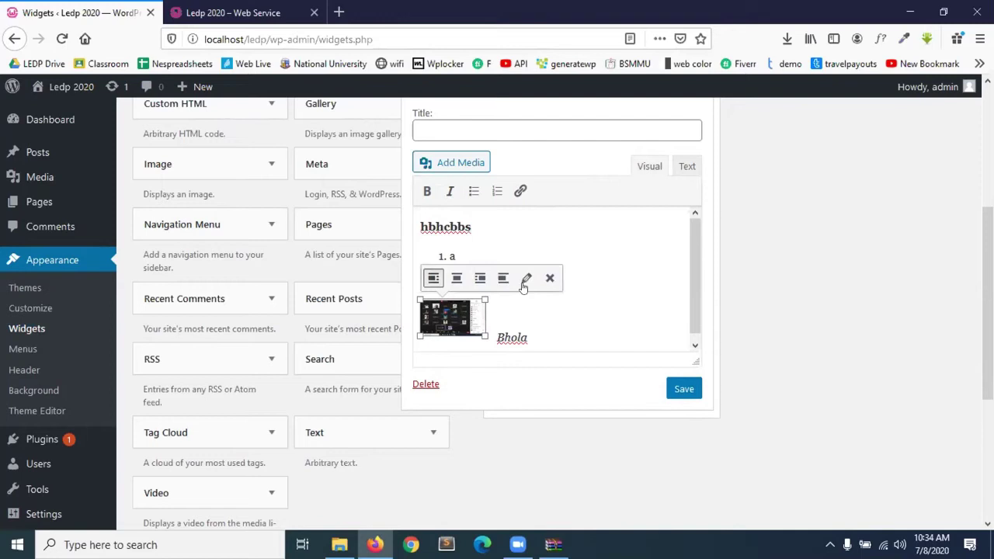
{"action": "left_click", "coordinate": [458, 279]}
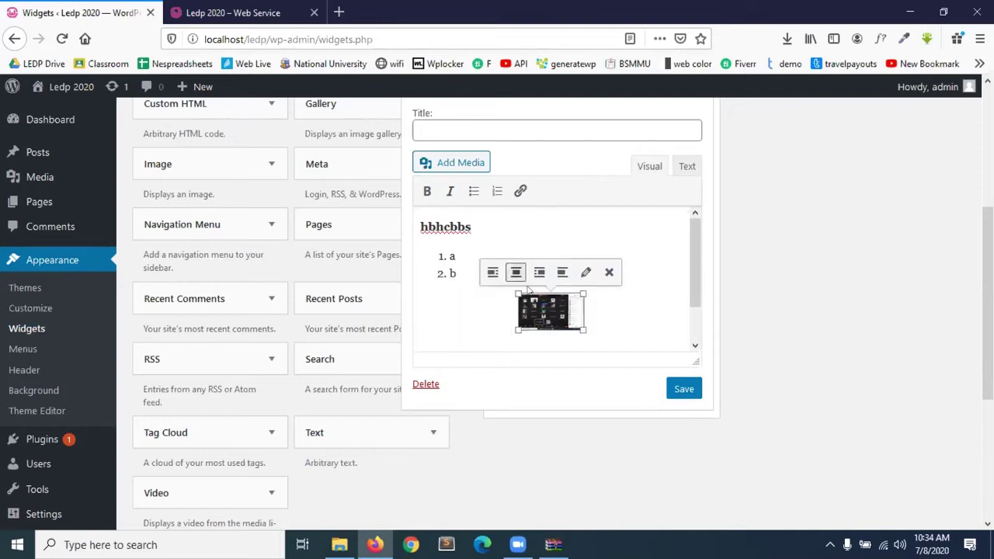
{"action": "scroll", "coordinate": [531, 318], "scroll_direction": "down", "scroll_amount": 1}
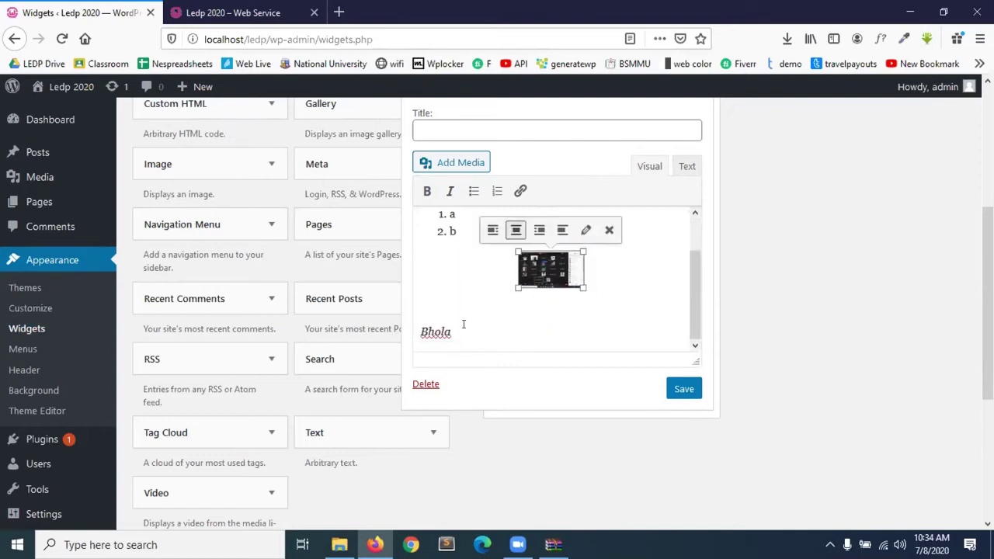
{"action": "left_click", "coordinate": [492, 229]}
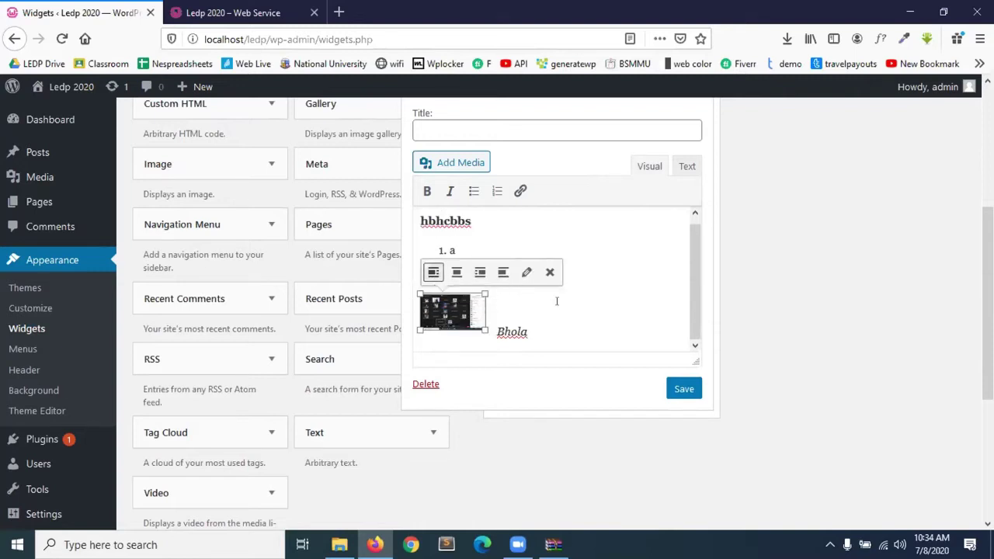
{"action": "left_click", "coordinate": [456, 272]}
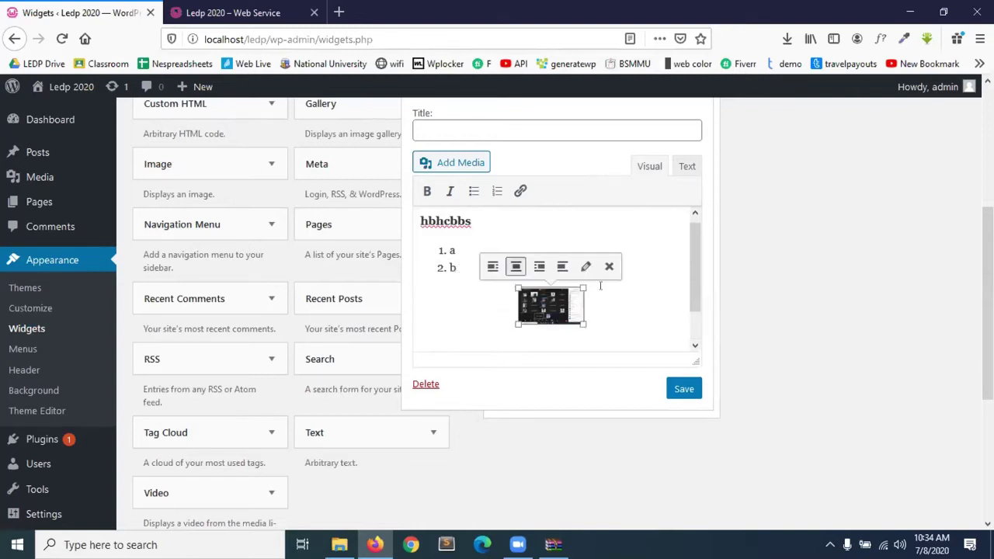
{"action": "left_click", "coordinate": [680, 387]}
{"action": "scroll", "coordinate": [612, 210], "scroll_direction": "down", "scroll_amount": 2}
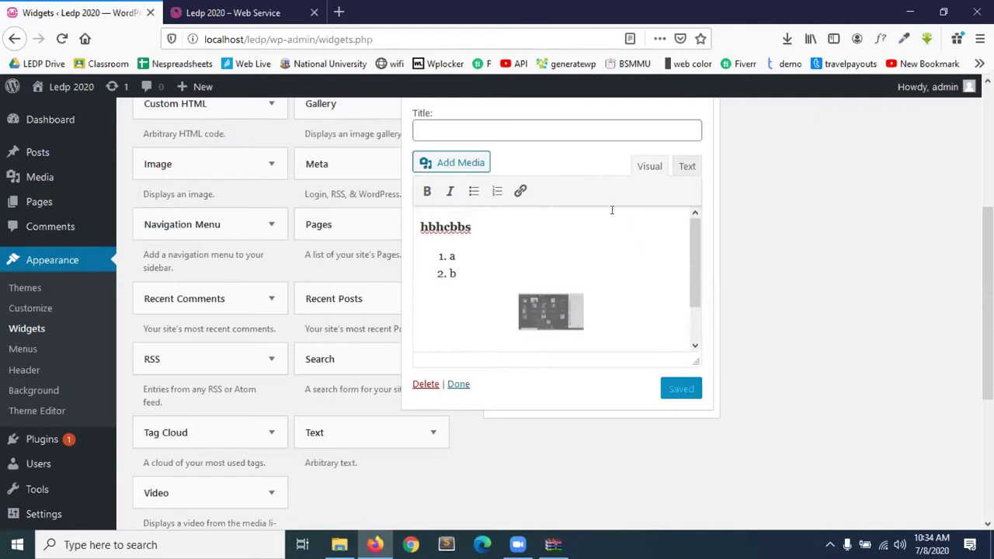
{"action": "scroll", "coordinate": [637, 184], "scroll_direction": "up", "scroll_amount": 3}
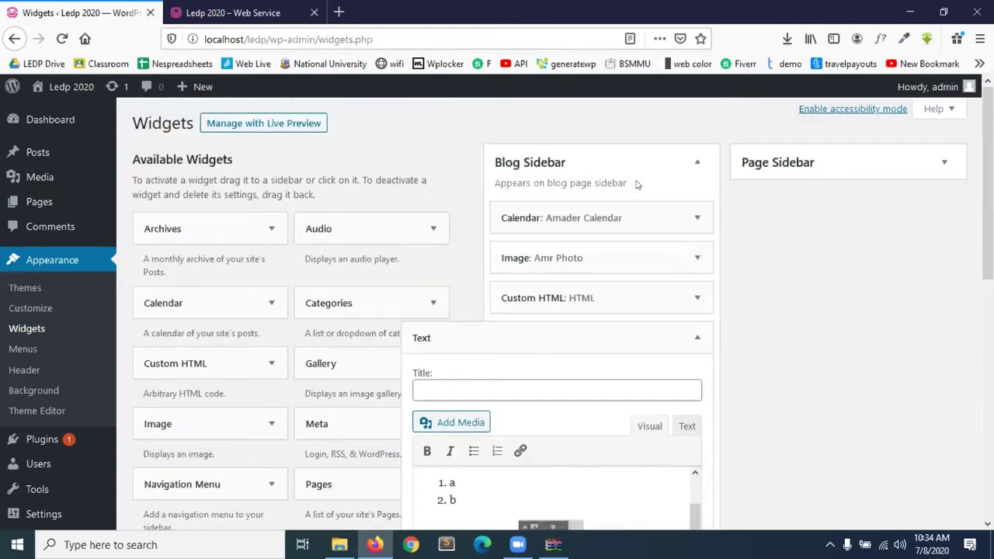
Collapse the Text widget and reload the live site to check the sidebar's new content.
{"action": "left_click", "coordinate": [697, 336]}
{"action": "left_click", "coordinate": [249, 6]}
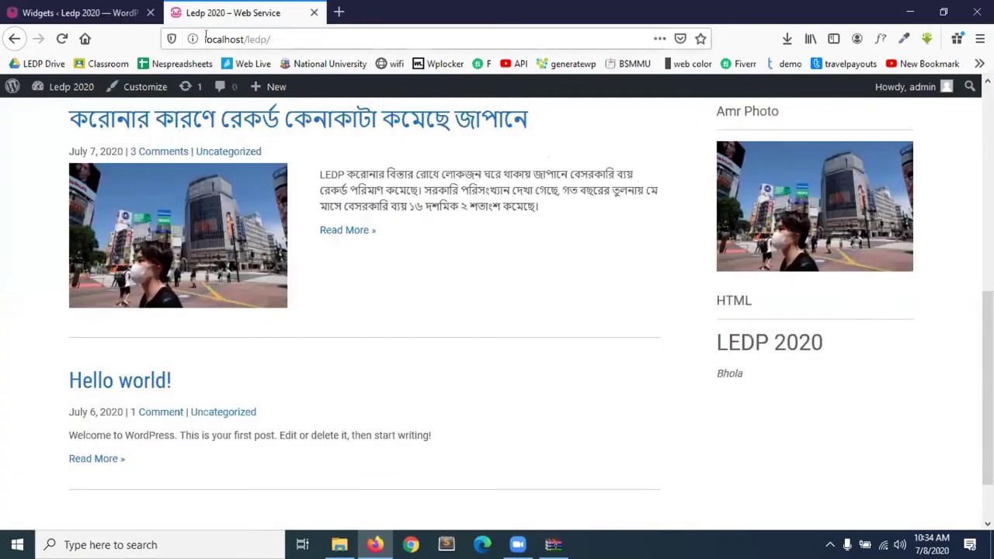
{"action": "left_click", "coordinate": [62, 38]}
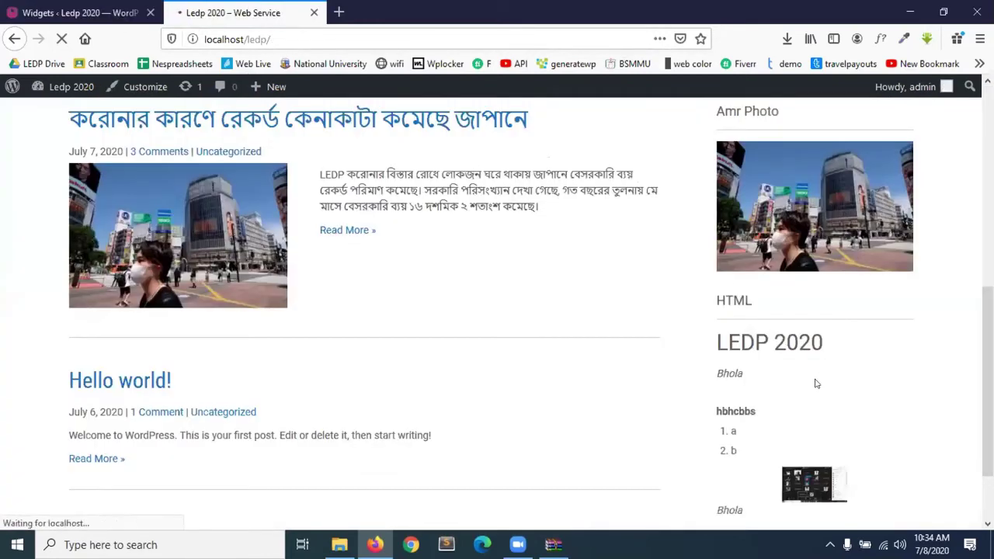
{"action": "scroll", "coordinate": [808, 373], "scroll_direction": "down", "scroll_amount": 2}
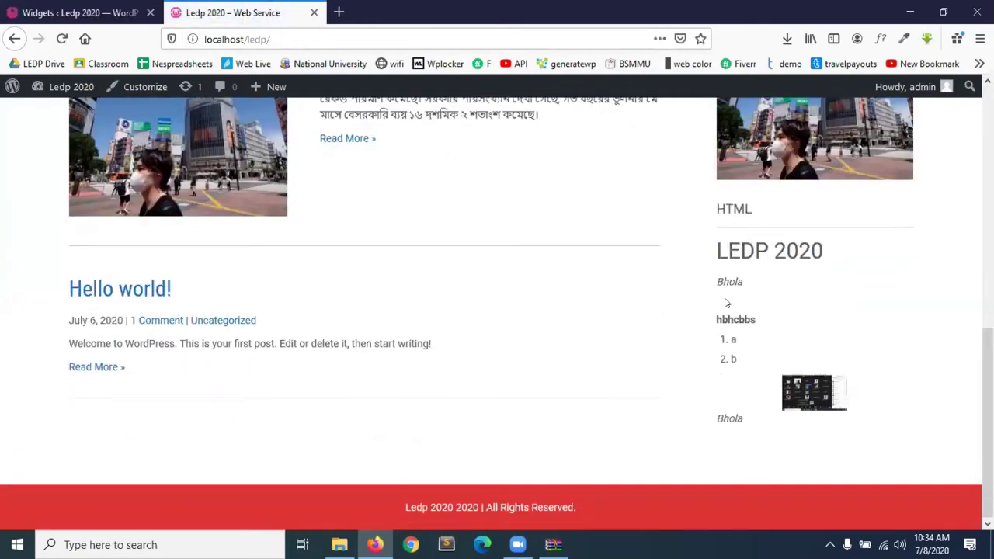
{"action": "scroll", "coordinate": [733, 360], "scroll_direction": "up", "scroll_amount": 10}
{"action": "scroll", "coordinate": [733, 360], "scroll_direction": "down", "scroll_amount": 5}
{"action": "left_click", "coordinate": [31, 9]}
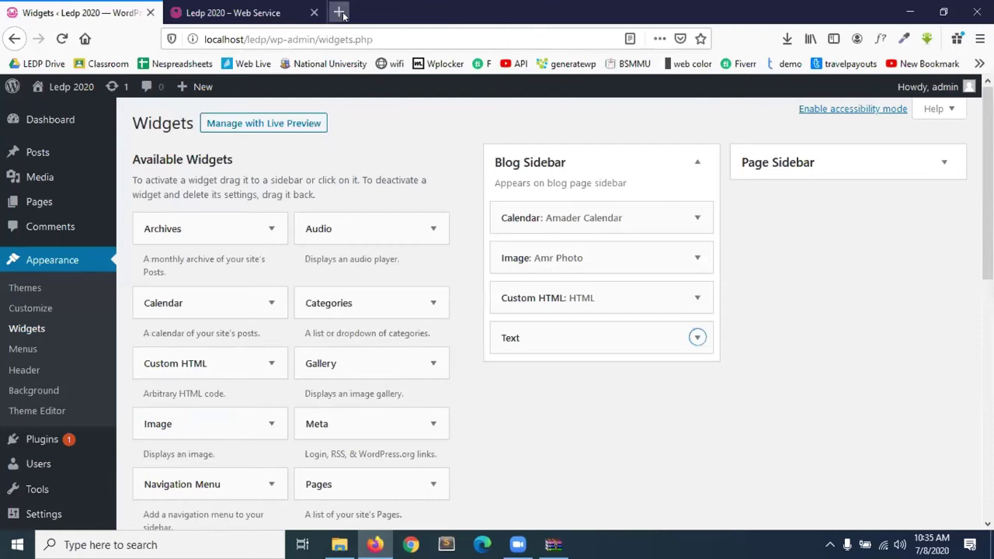
{"action": "left_click", "coordinate": [233, 12]}
{"action": "scroll", "coordinate": [805, 174], "scroll_direction": "up", "scroll_amount": 10}
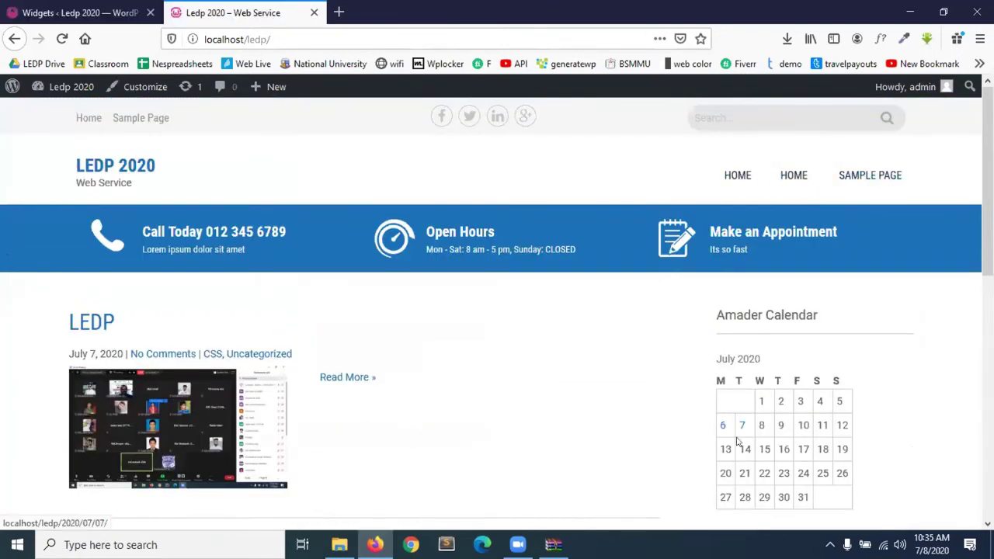
{"action": "scroll", "coordinate": [734, 442], "scroll_direction": "down", "scroll_amount": 8}
{"action": "scroll", "coordinate": [736, 442], "scroll_direction": "up", "scroll_amount": 10}
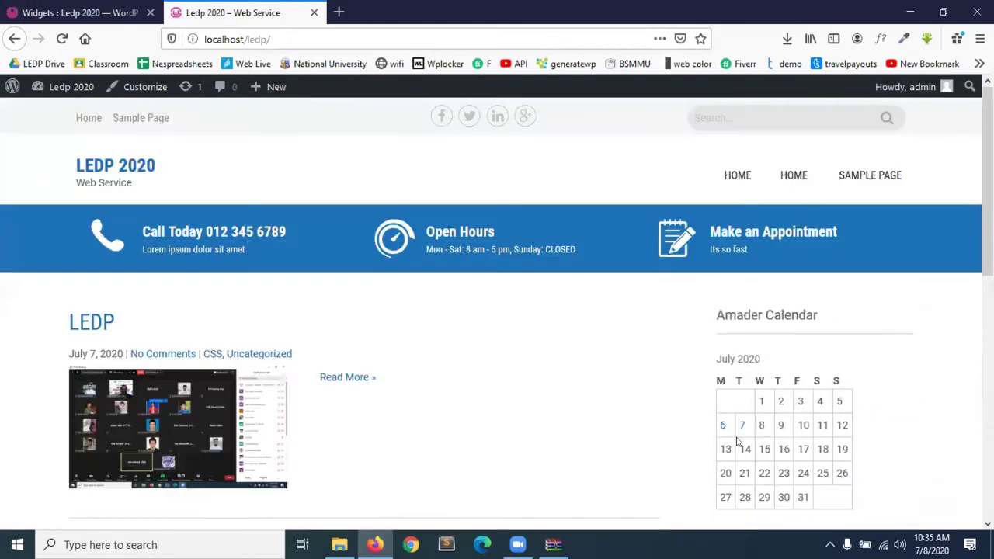
Open the site's Home page to review its sidebar, then return to the Widgets admin.
{"action": "left_click", "coordinate": [784, 174]}
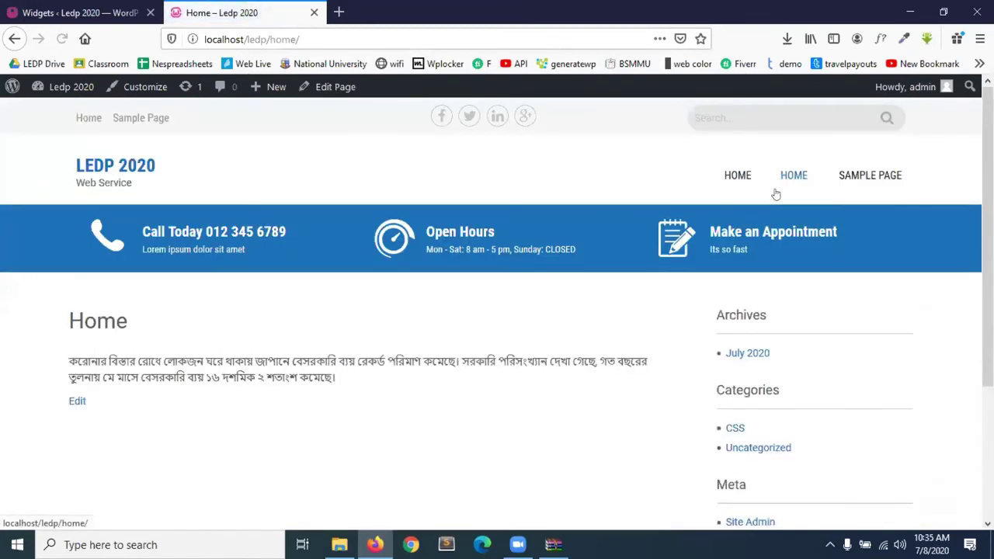
{"action": "scroll", "coordinate": [699, 348], "scroll_direction": "down", "scroll_amount": 3}
{"action": "scroll", "coordinate": [699, 347], "scroll_direction": "up", "scroll_amount": 2}
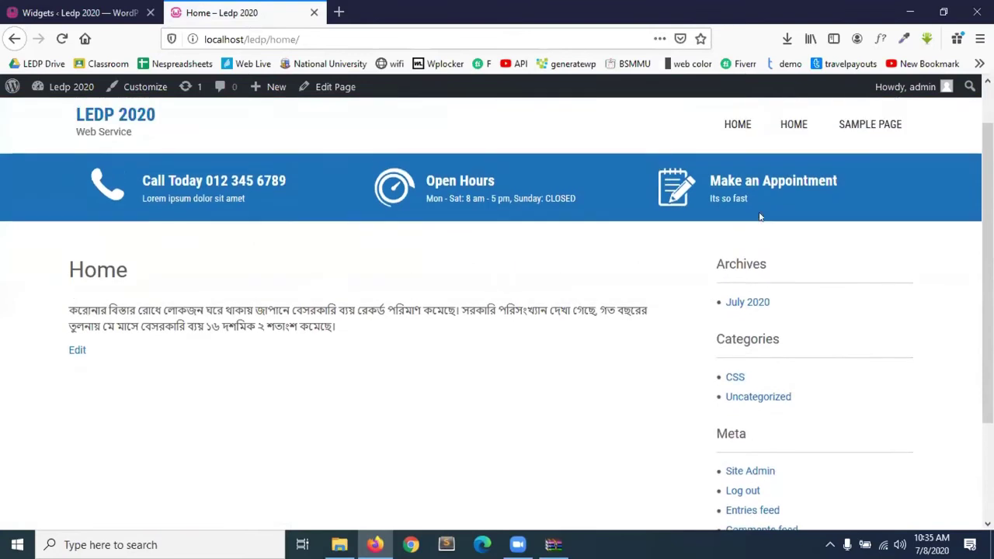
{"action": "scroll", "coordinate": [710, 412], "scroll_direction": "down", "scroll_amount": 2}
{"action": "scroll", "coordinate": [711, 415], "scroll_direction": "up", "scroll_amount": 1}
{"action": "scroll", "coordinate": [712, 415], "scroll_direction": "up", "scroll_amount": 1}
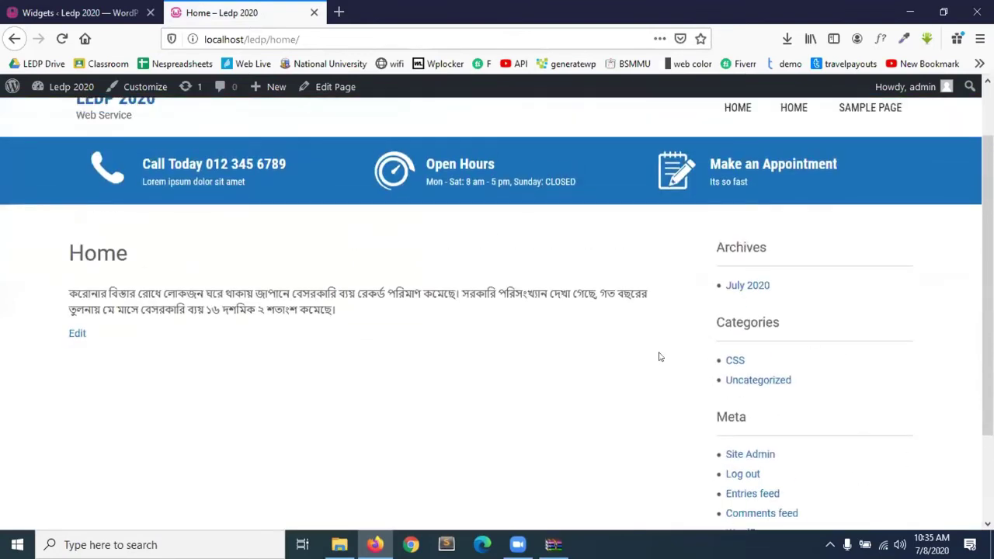
{"action": "left_click", "coordinate": [90, 11]}
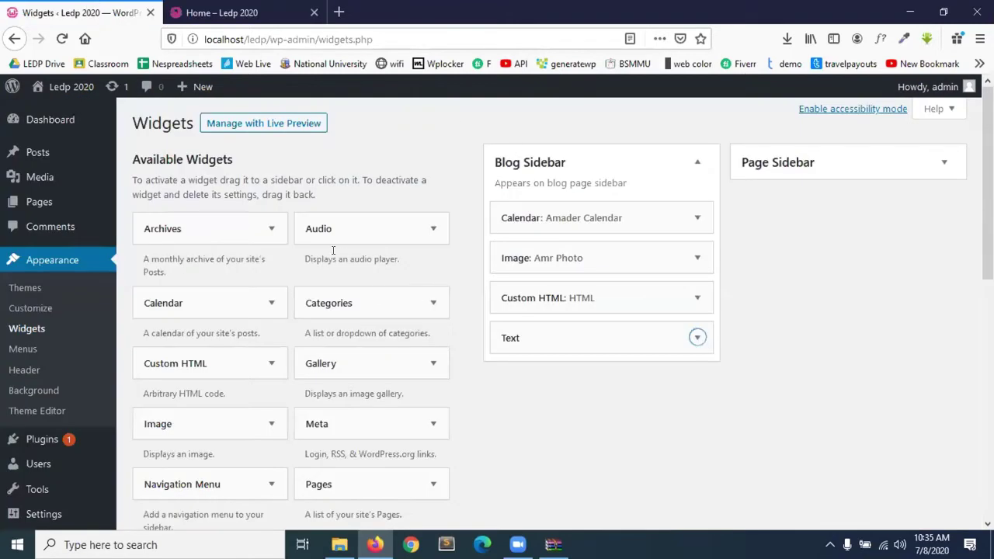
Add a Categories widget to the Page Sidebar.
{"action": "scroll", "coordinate": [271, 295], "scroll_direction": "down", "scroll_amount": 2}
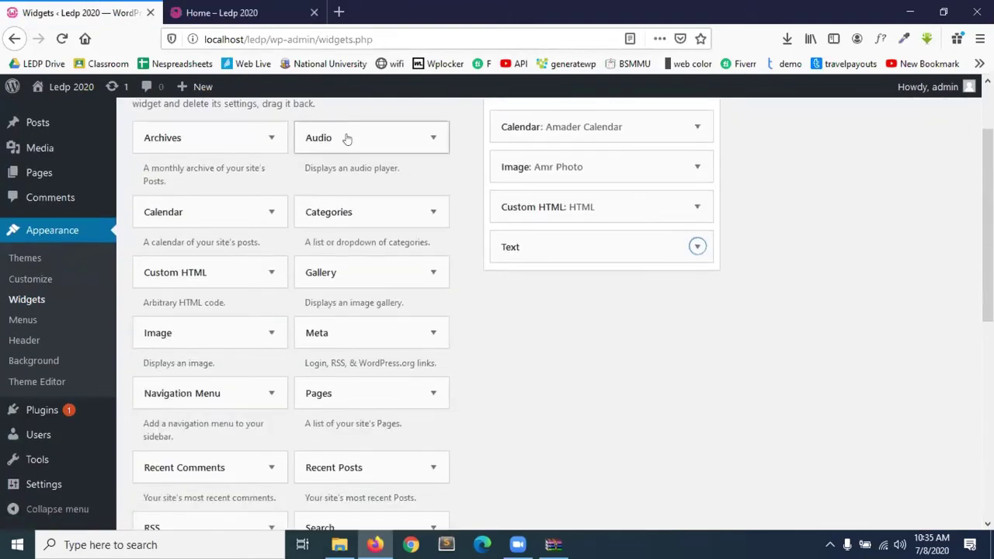
{"action": "scroll", "coordinate": [229, 308], "scroll_direction": "down", "scroll_amount": 4}
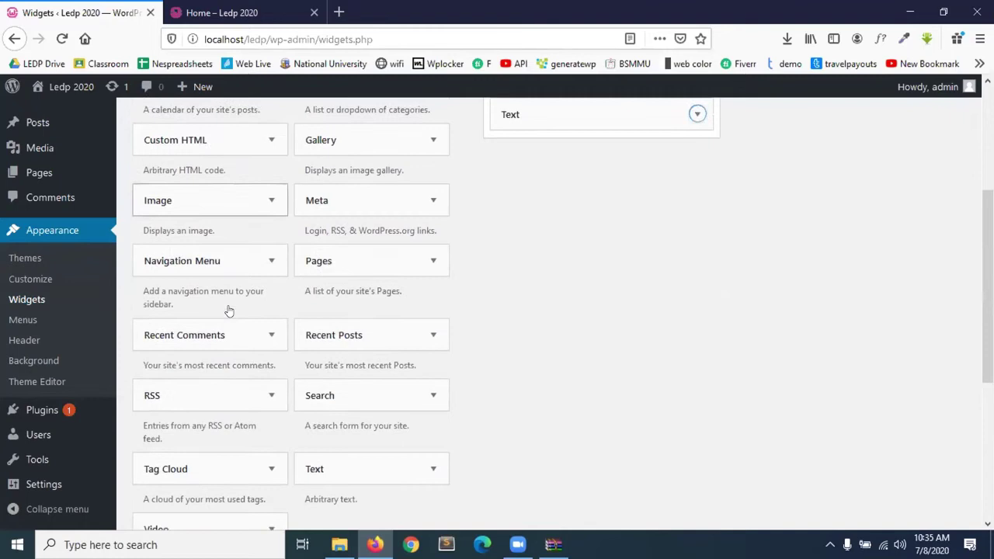
{"action": "scroll", "coordinate": [178, 389], "scroll_direction": "down", "scroll_amount": 4}
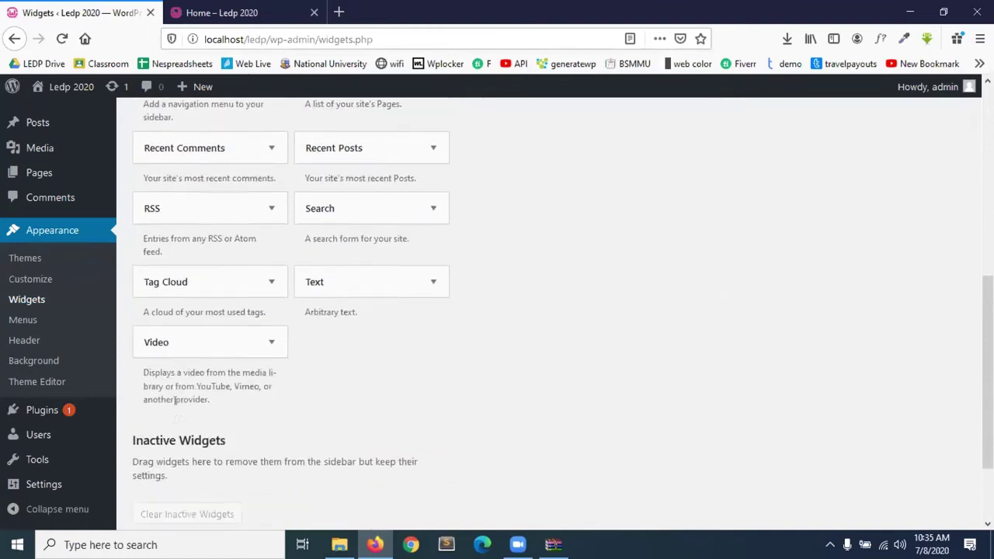
{"action": "scroll", "coordinate": [177, 405], "scroll_direction": "up", "scroll_amount": 8}
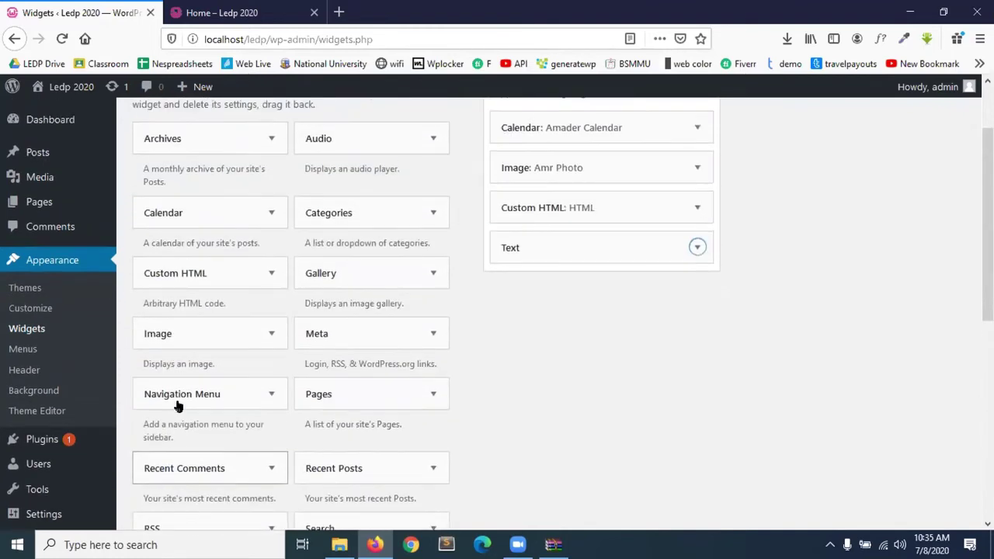
{"action": "scroll", "coordinate": [178, 404], "scroll_direction": "up", "scroll_amount": 2}
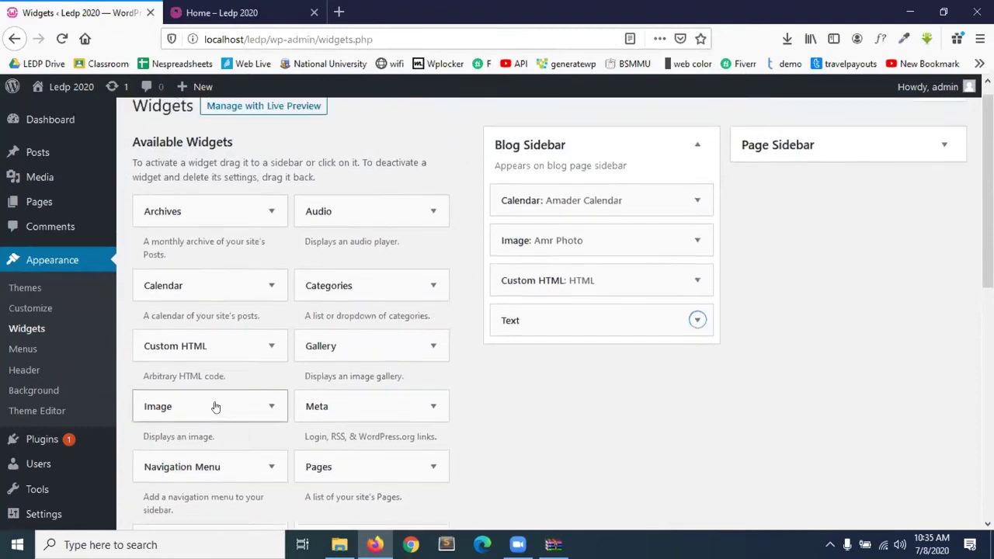
{"action": "left_click_drag", "start_coordinate": [413, 312], "coordinate": [769, 272]}
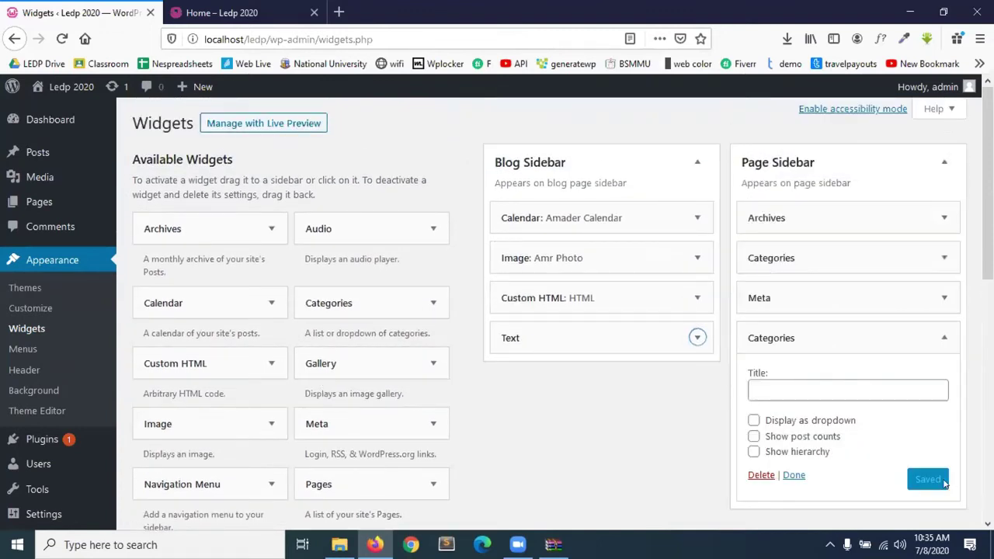
{"action": "left_click", "coordinate": [794, 474]}
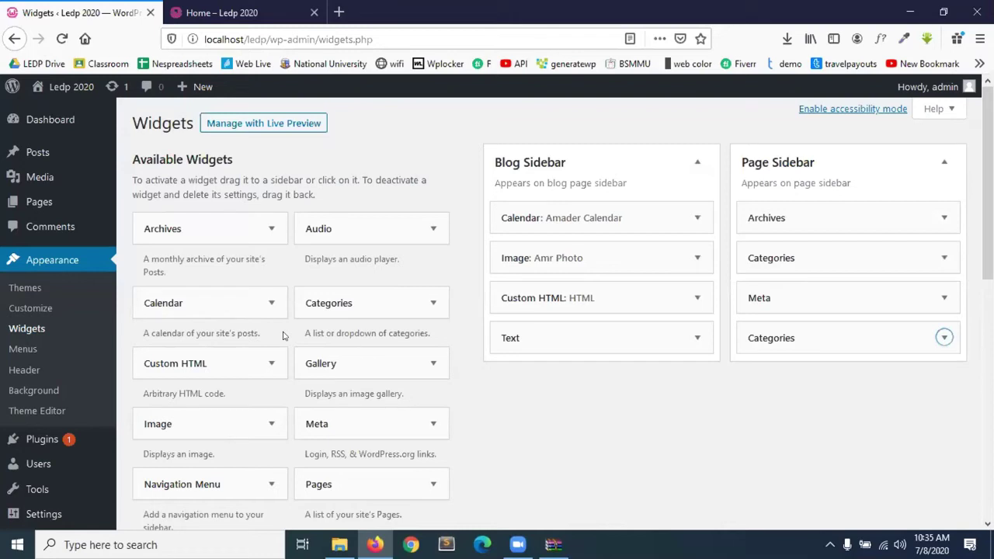
Add a Navigation Menu widget titled Menu showing Main Menu, save it, and reload Home.
{"action": "scroll", "coordinate": [225, 393], "scroll_direction": "down", "scroll_amount": 2}
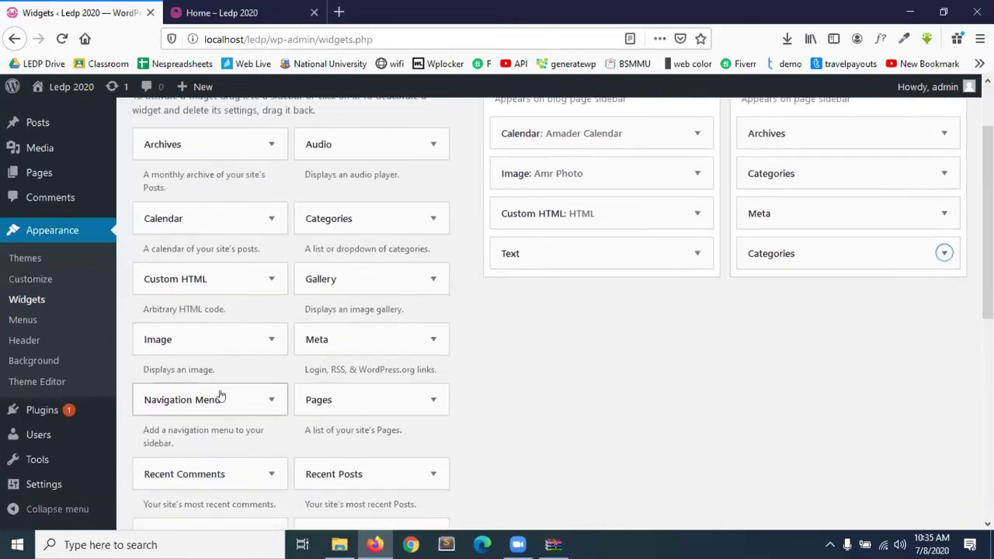
{"action": "left_click_drag", "start_coordinate": [200, 401], "coordinate": [824, 280]}
{"action": "left_click", "coordinate": [866, 381]}
{"action": "left_click", "coordinate": [845, 420]}
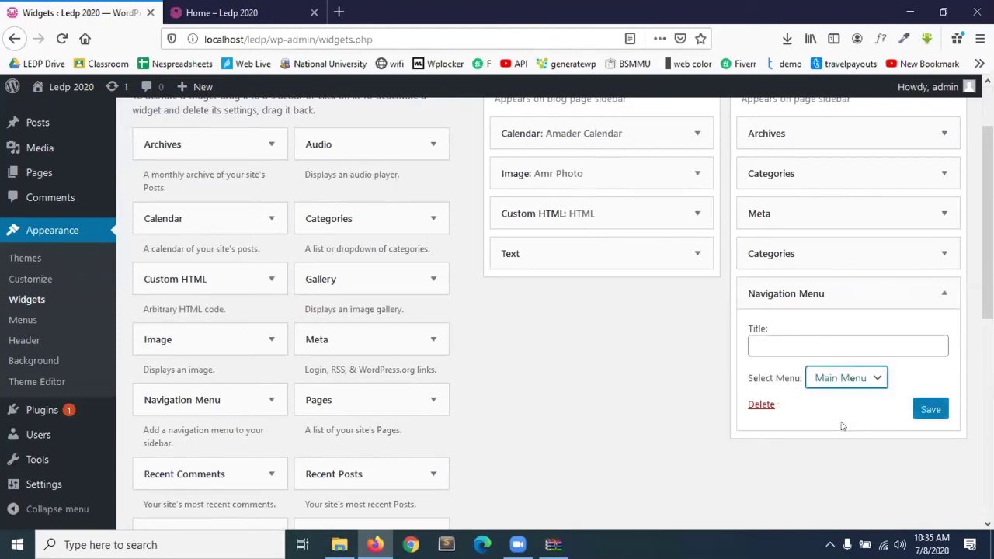
{"action": "left_click", "coordinate": [813, 340]}
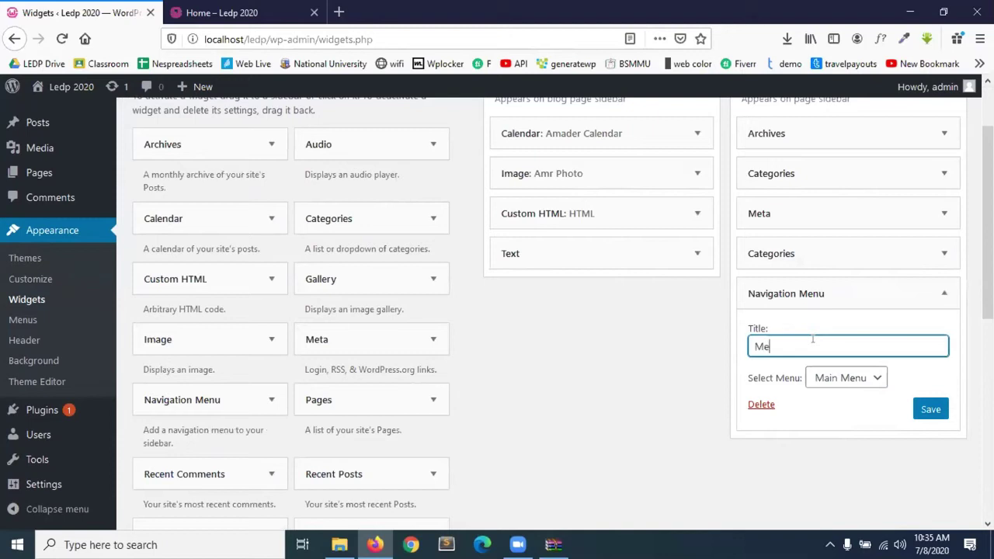
{"action": "left_click", "coordinate": [931, 409]}
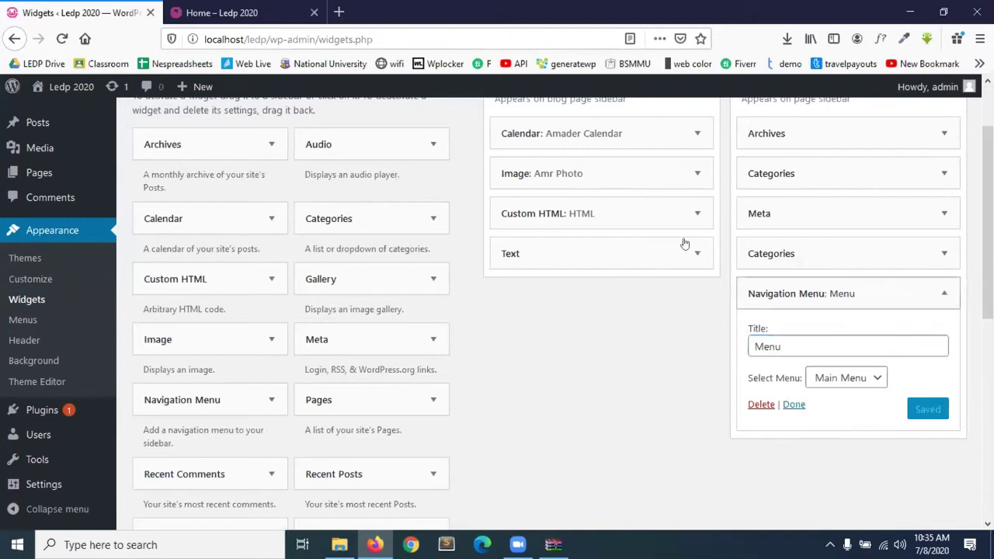
{"action": "scroll", "coordinate": [798, 276], "scroll_direction": "up", "scroll_amount": 2}
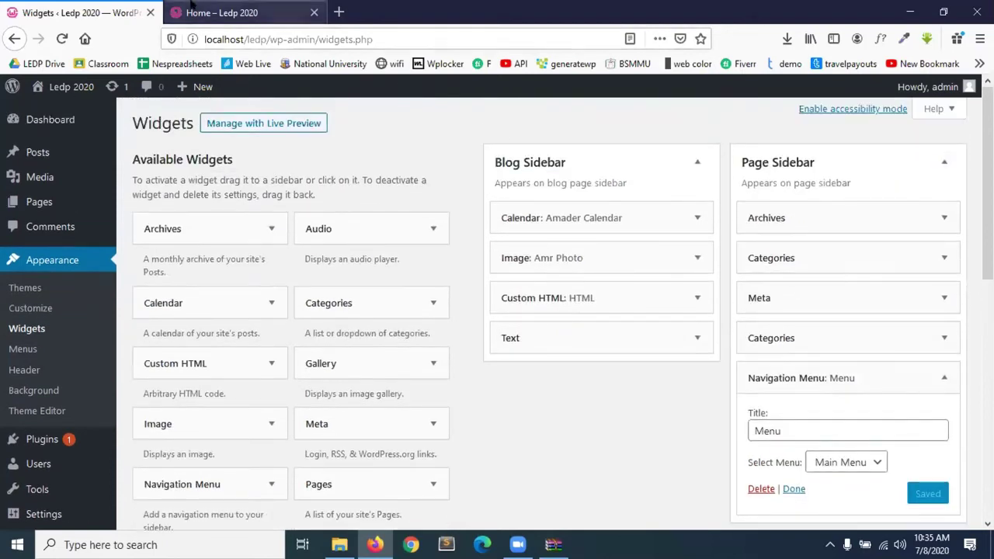
{"action": "left_click", "coordinate": [222, 12]}
{"action": "left_click", "coordinate": [59, 44]}
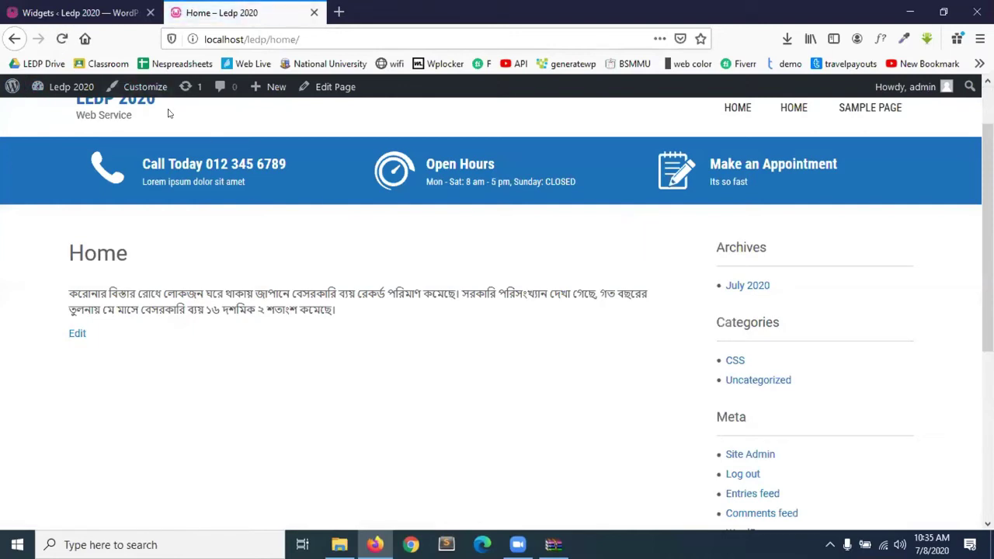
Reload Home and confirm the sidebar's Menu section lists Home and Sample Page.
{"action": "left_click", "coordinate": [62, 39]}
{"action": "scroll", "coordinate": [757, 412], "scroll_direction": "down", "scroll_amount": 5}
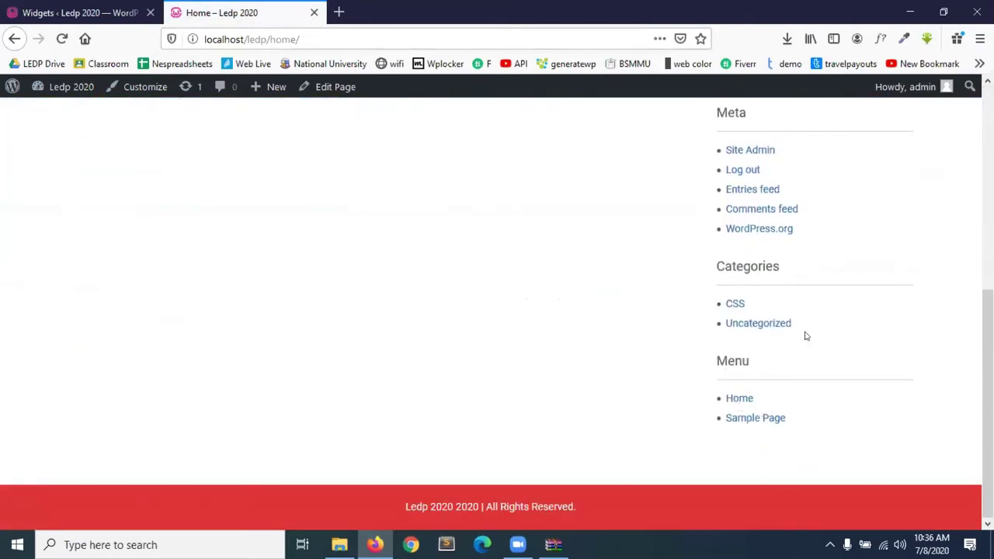
{"action": "scroll", "coordinate": [806, 336], "scroll_direction": "up", "scroll_amount": 5}
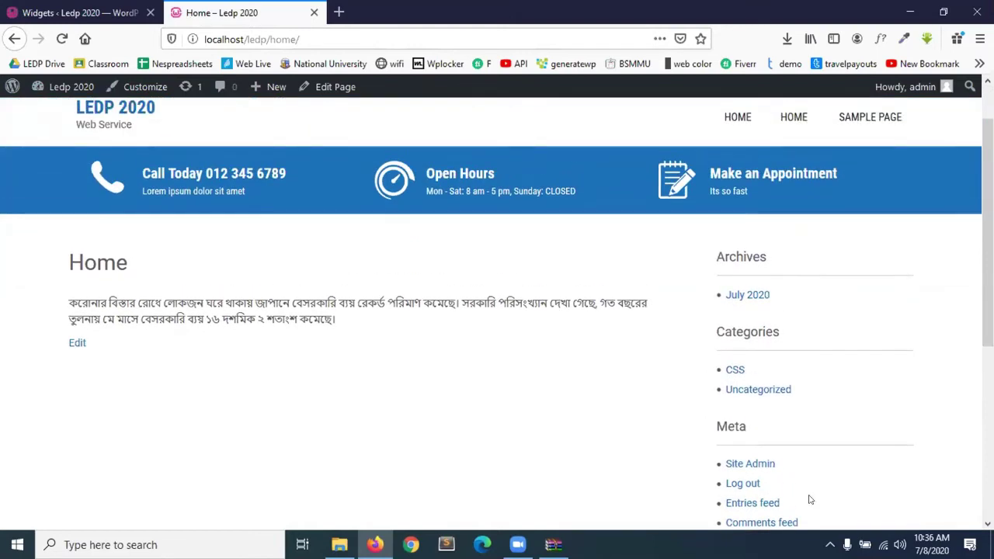
{"action": "left_click", "coordinate": [78, 12]}
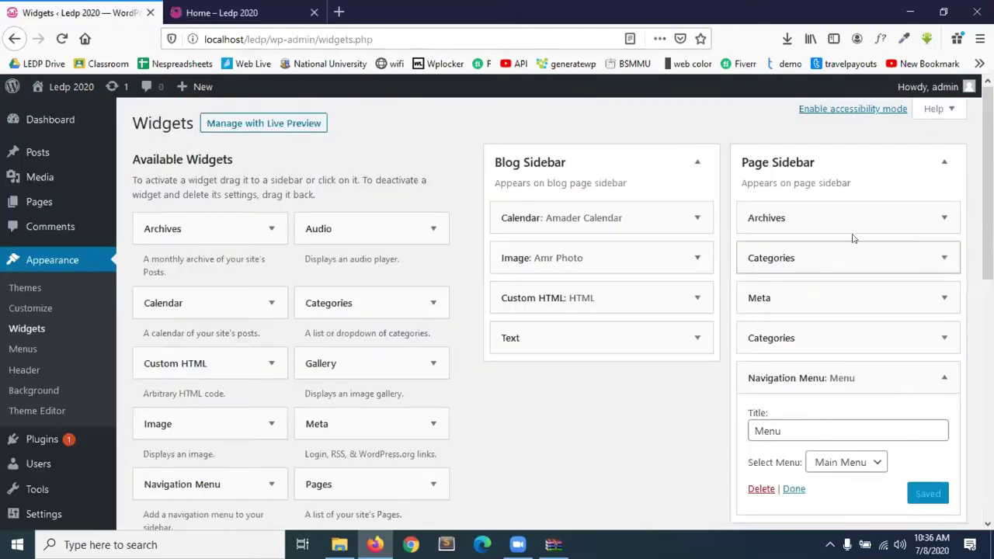
Delete the Archives widget from the Page Sidebar and reload the Widgets screen.
{"action": "left_click", "coordinate": [945, 219]}
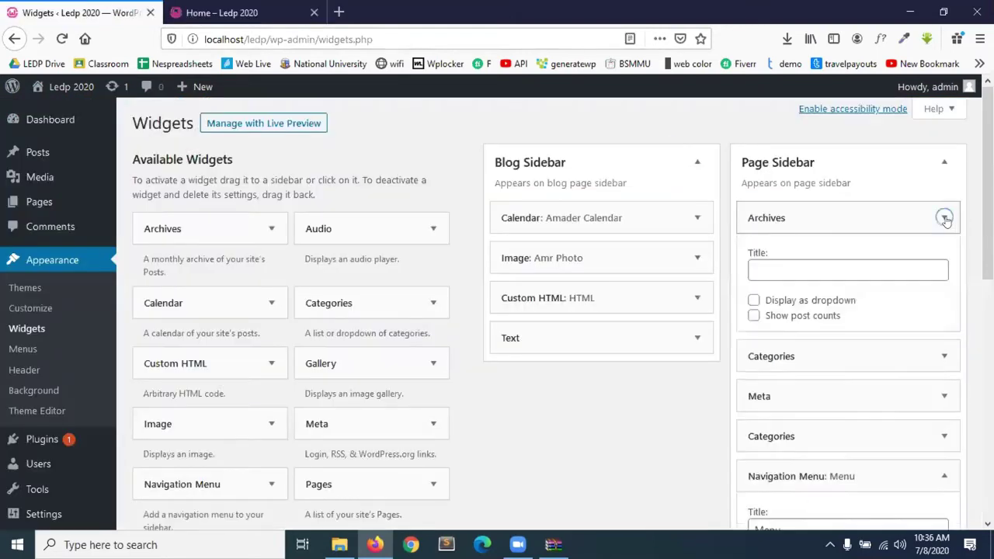
{"action": "left_click", "coordinate": [756, 337]}
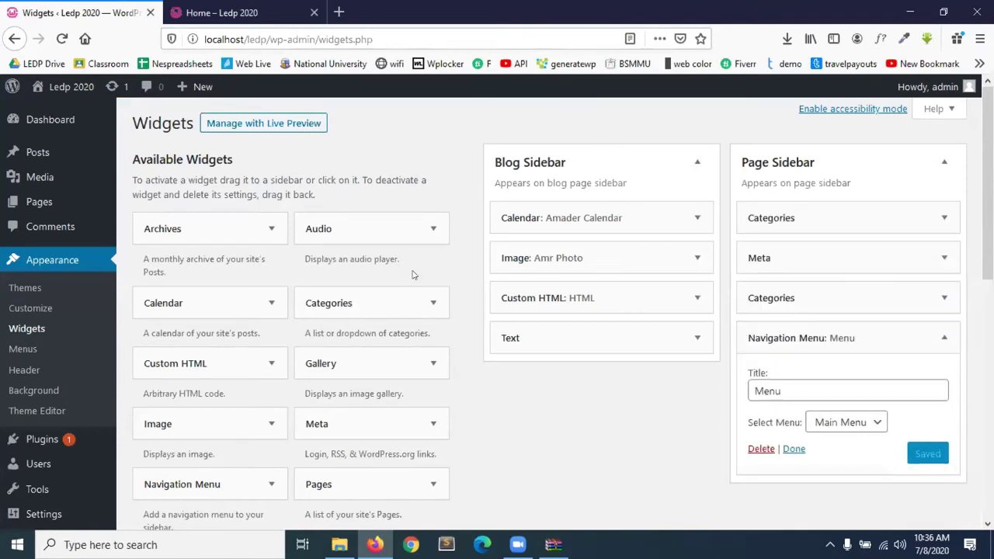
{"action": "left_click", "coordinate": [22, 332]}
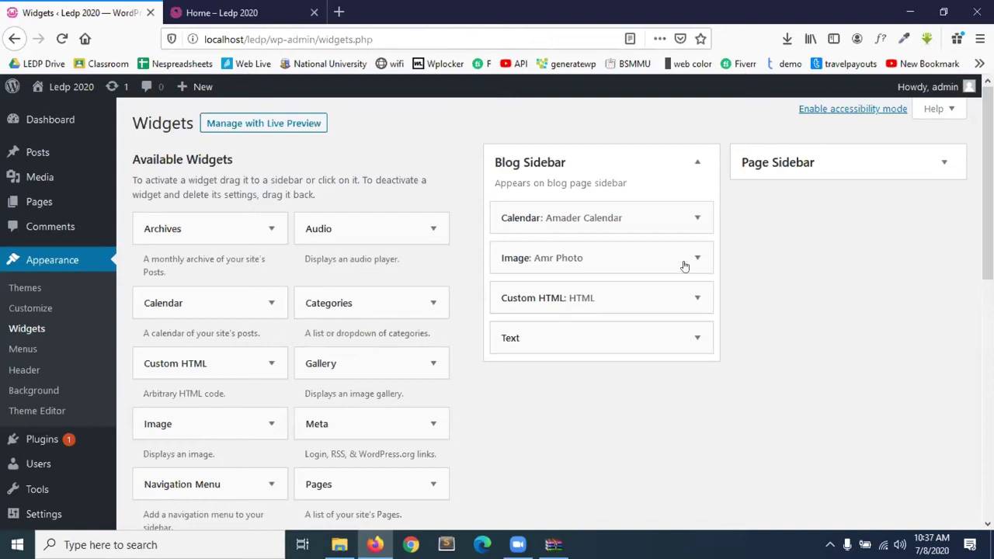
Create a new navigation menu named Theme Menu on the Menus page.
{"action": "left_click", "coordinate": [22, 349]}
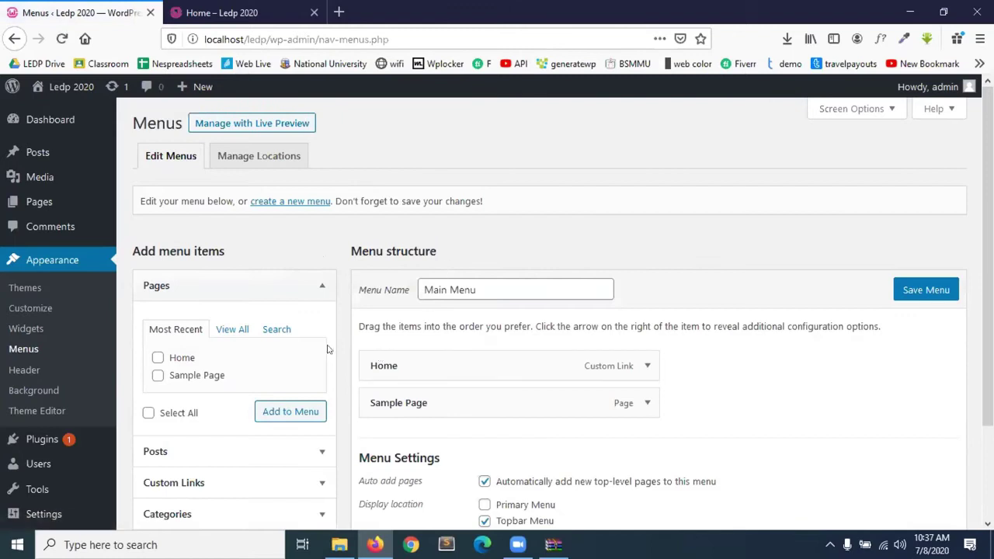
{"action": "scroll", "coordinate": [326, 348], "scroll_direction": "down", "scroll_amount": 2}
{"action": "scroll", "coordinate": [327, 349], "scroll_direction": "up", "scroll_amount": 2}
{"action": "left_click", "coordinate": [309, 202]}
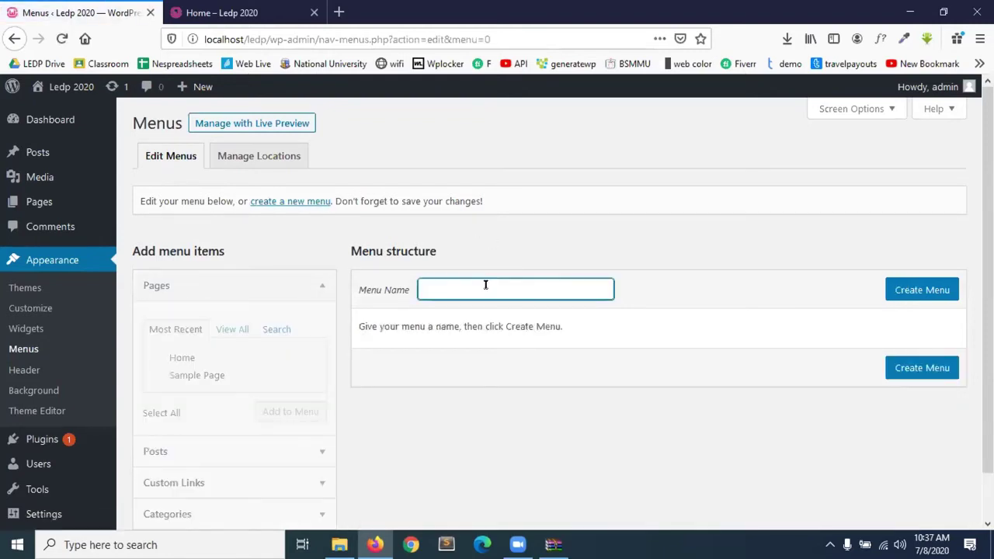
{"action": "type", "text": "Theme Menu"}
{"action": "left_click", "coordinate": [908, 301]}
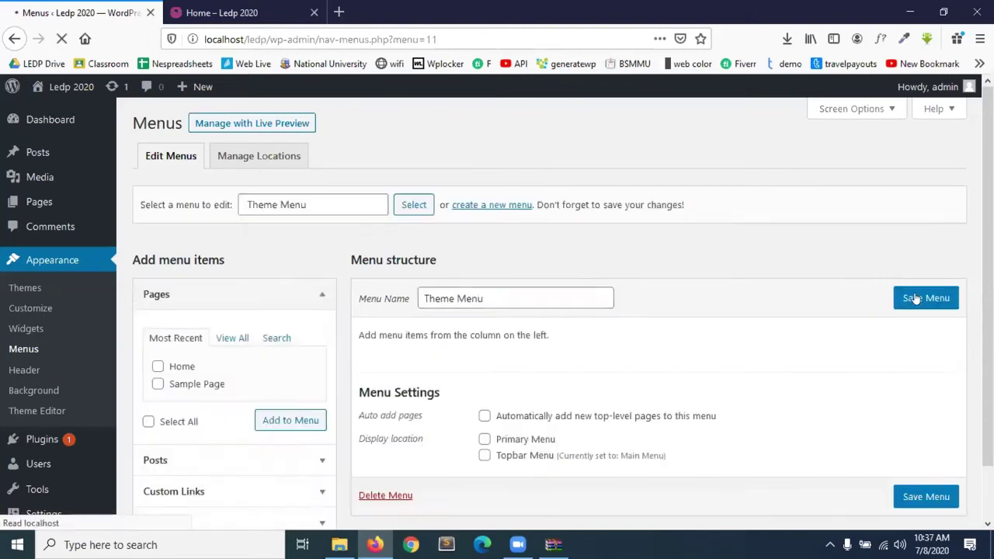
Rename the menu to My Menu and save it.
{"action": "scroll", "coordinate": [575, 403], "scroll_direction": "down", "scroll_amount": 2}
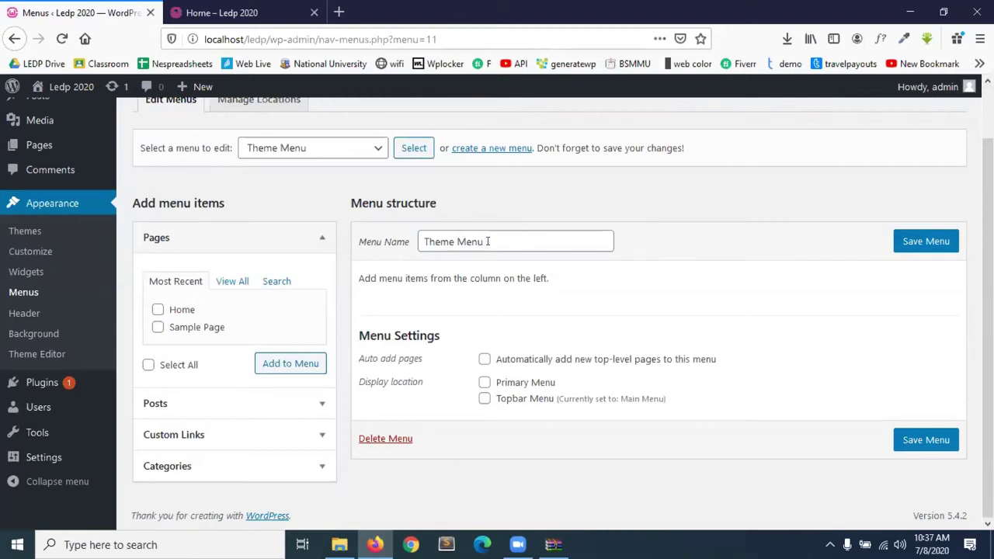
{"action": "left_click_drag", "start_coordinate": [454, 242], "coordinate": [362, 242]}
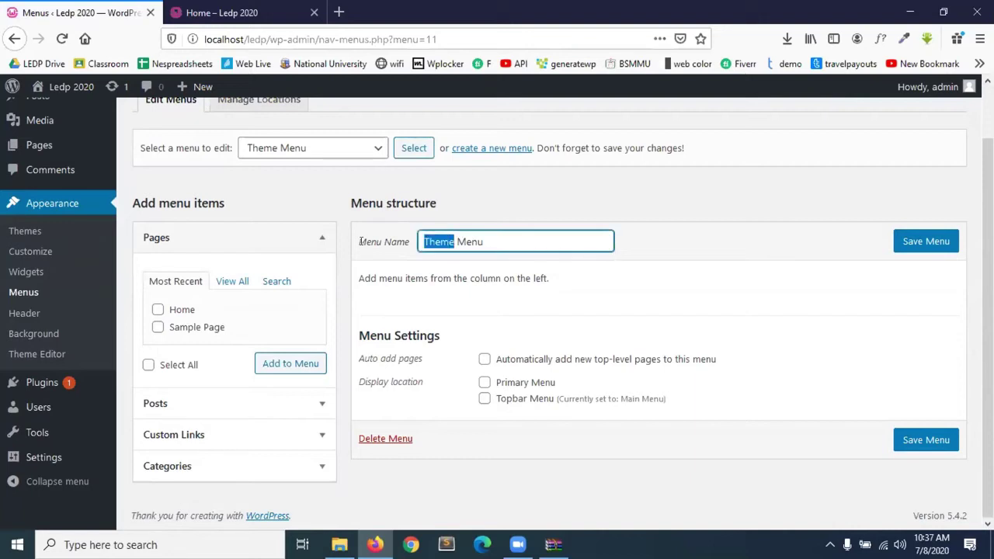
{"action": "type", "text": "My"}
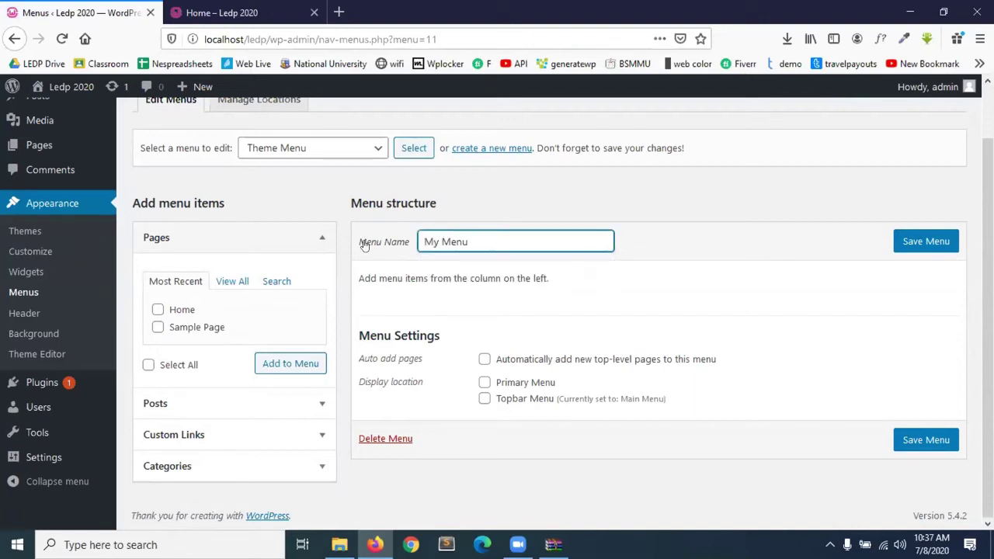
{"action": "left_click", "coordinate": [927, 242]}
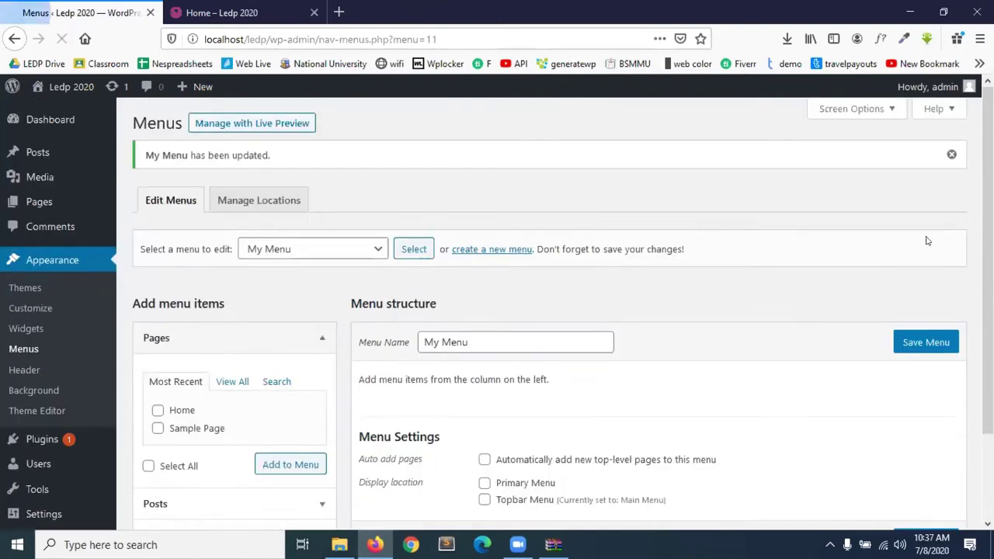
{"action": "scroll", "coordinate": [571, 378], "scroll_direction": "down", "scroll_amount": 1}
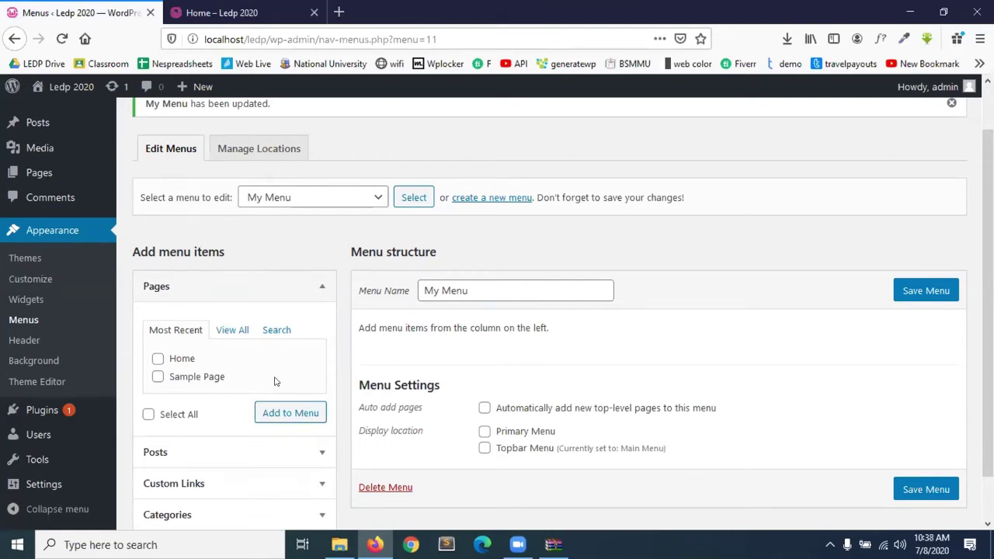
Enable auto-adding new top-level pages and add the Home and Sample Page pages to My Menu.
{"action": "scroll", "coordinate": [275, 381], "scroll_direction": "down", "scroll_amount": 2}
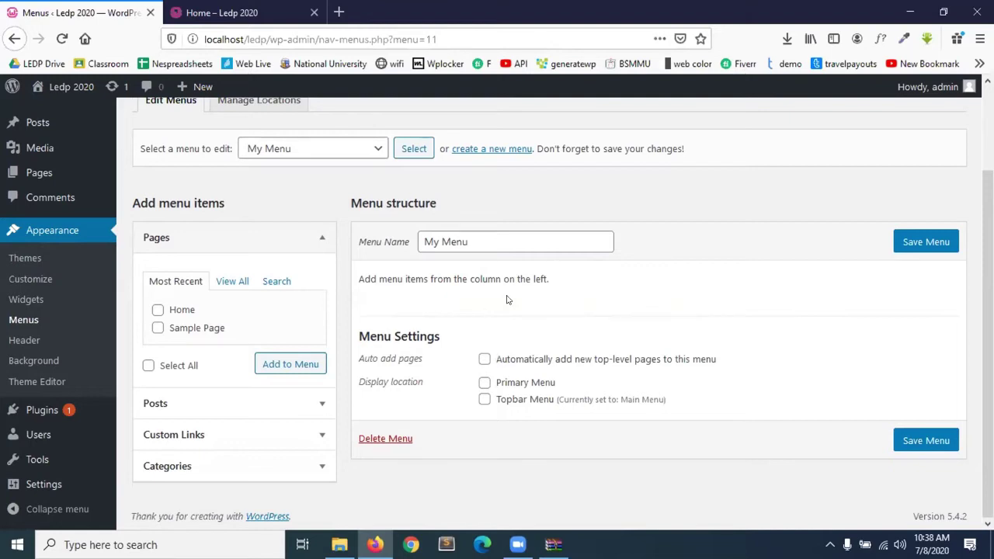
{"action": "left_click", "coordinate": [484, 359]}
{"action": "left_click", "coordinate": [158, 310]}
{"action": "left_click", "coordinate": [157, 330]}
{"action": "left_click", "coordinate": [288, 366]}
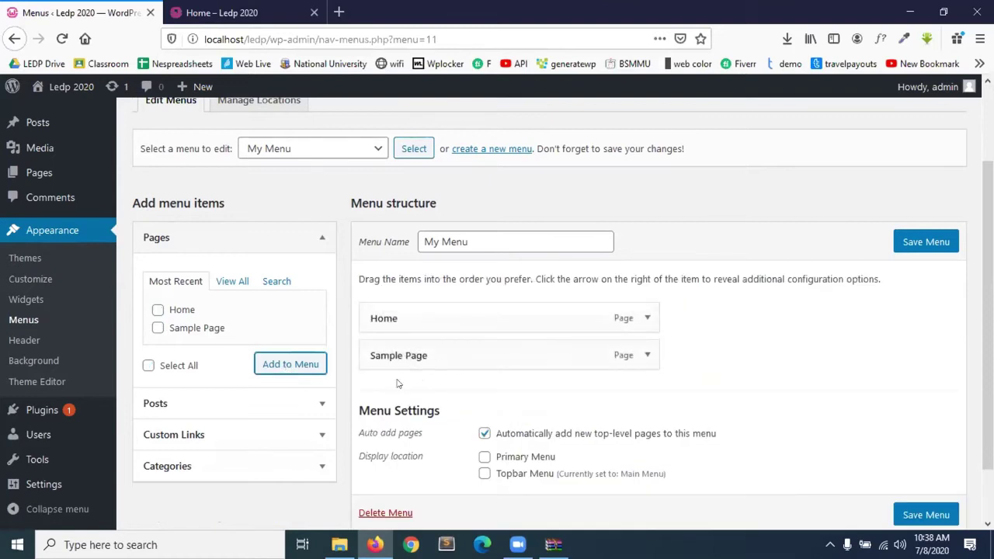
Add the LEDP post and the Bengali-titled post to My Menu.
{"action": "left_click", "coordinate": [231, 284]}
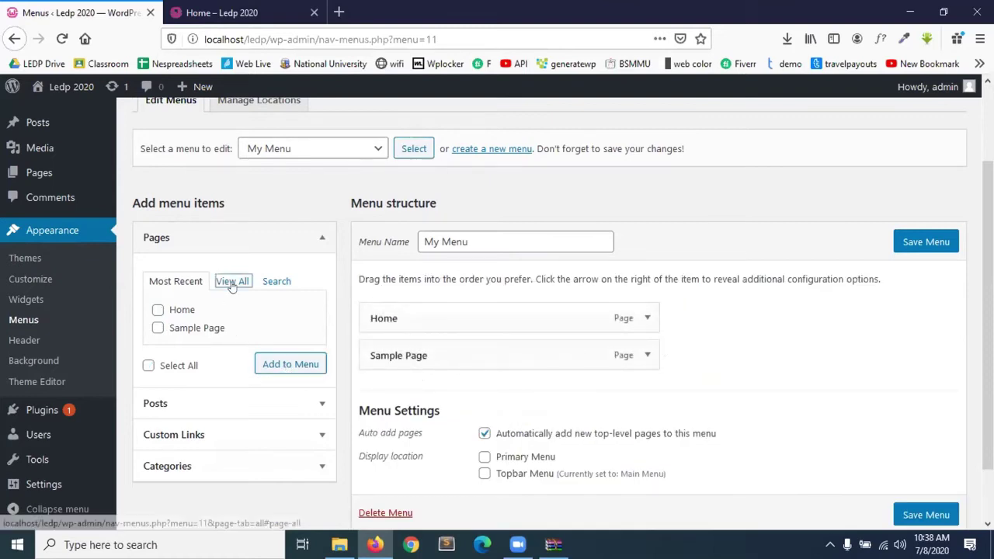
{"action": "scroll", "coordinate": [210, 336], "scroll_direction": "down", "scroll_amount": 1}
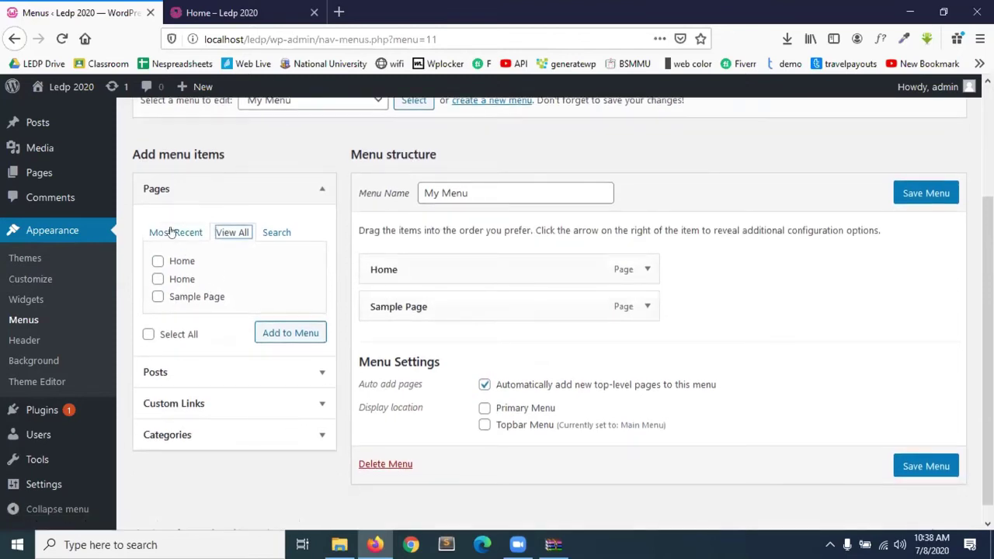
{"action": "left_click", "coordinate": [172, 232]}
{"action": "scroll", "coordinate": [213, 340], "scroll_direction": "down", "scroll_amount": 1}
{"action": "left_click", "coordinate": [213, 337]}
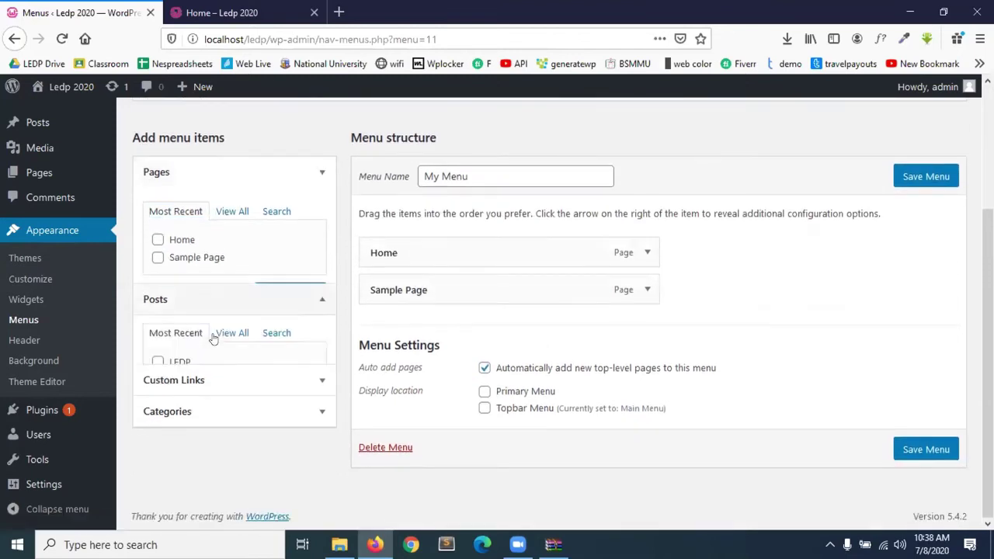
{"action": "left_click", "coordinate": [158, 276]}
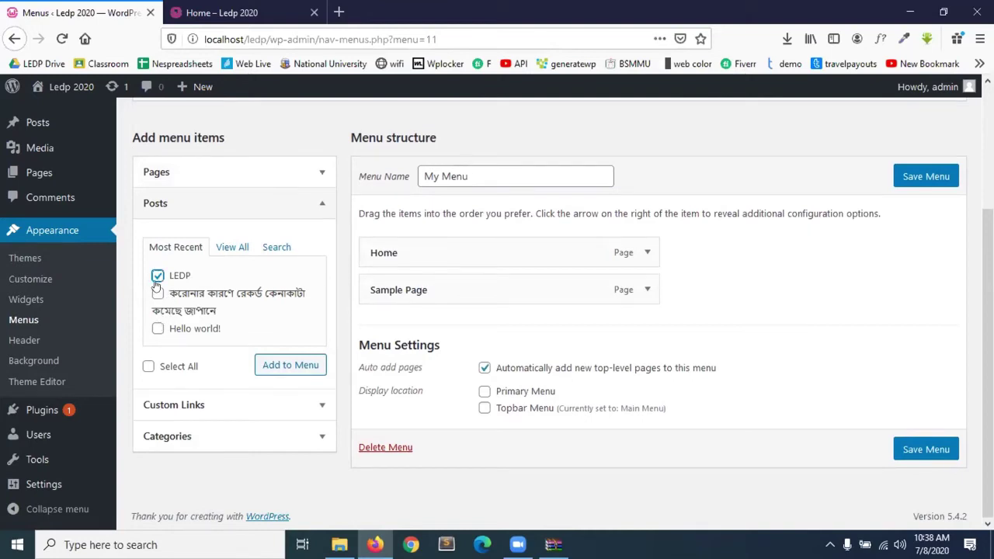
{"action": "left_click", "coordinate": [157, 293]}
{"action": "left_click", "coordinate": [264, 365]}
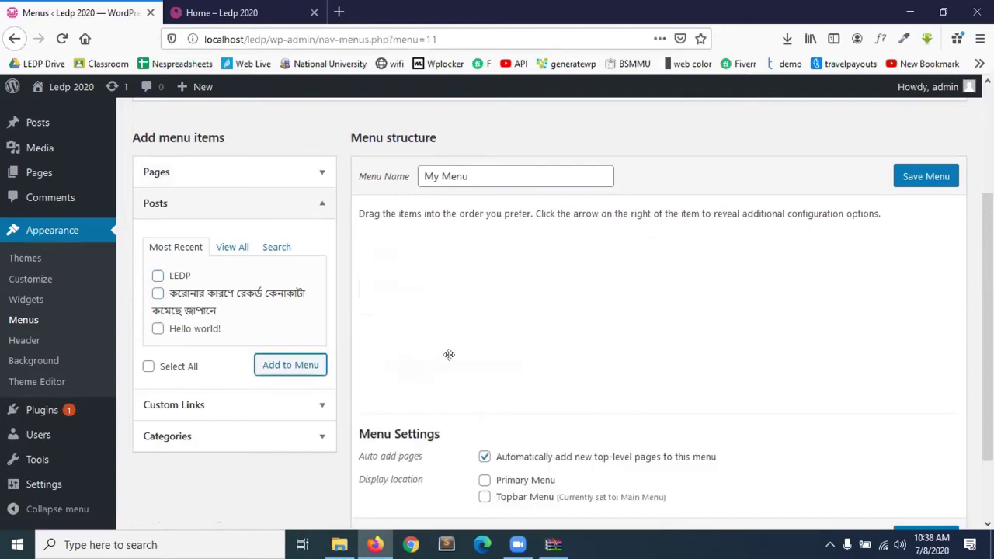
Add the CSS category to My Menu.
{"action": "scroll", "coordinate": [512, 349], "scroll_direction": "down", "scroll_amount": 2}
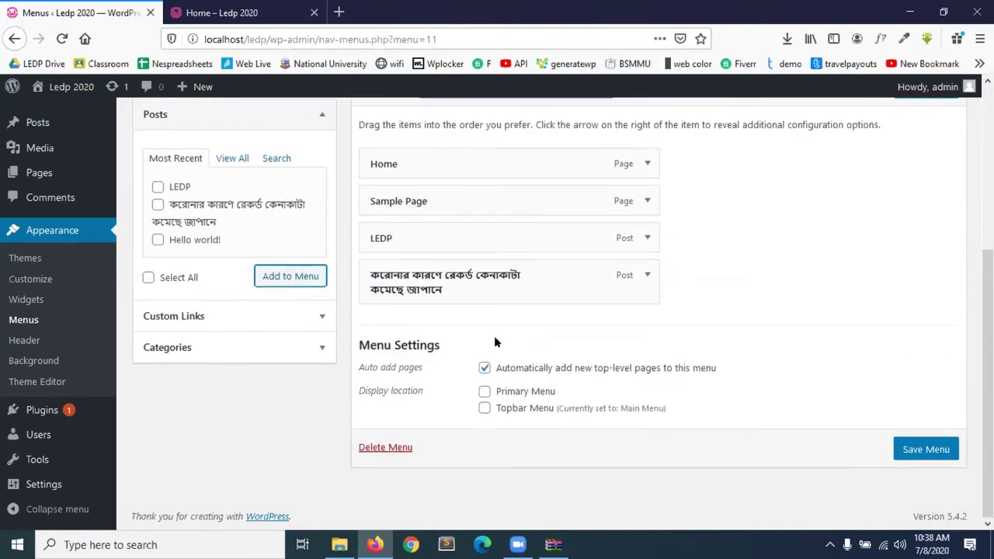
{"action": "left_click", "coordinate": [202, 348]}
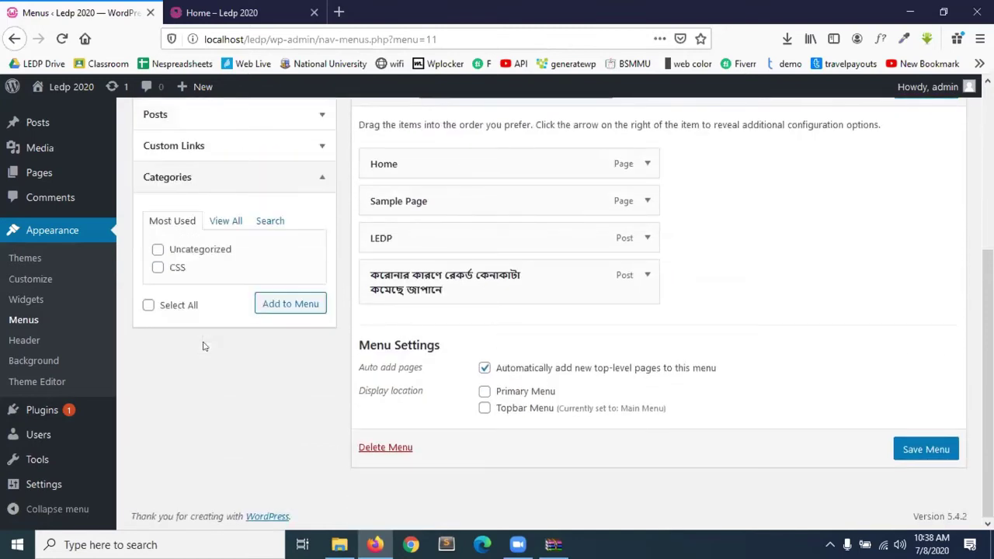
{"action": "left_click", "coordinate": [157, 268]}
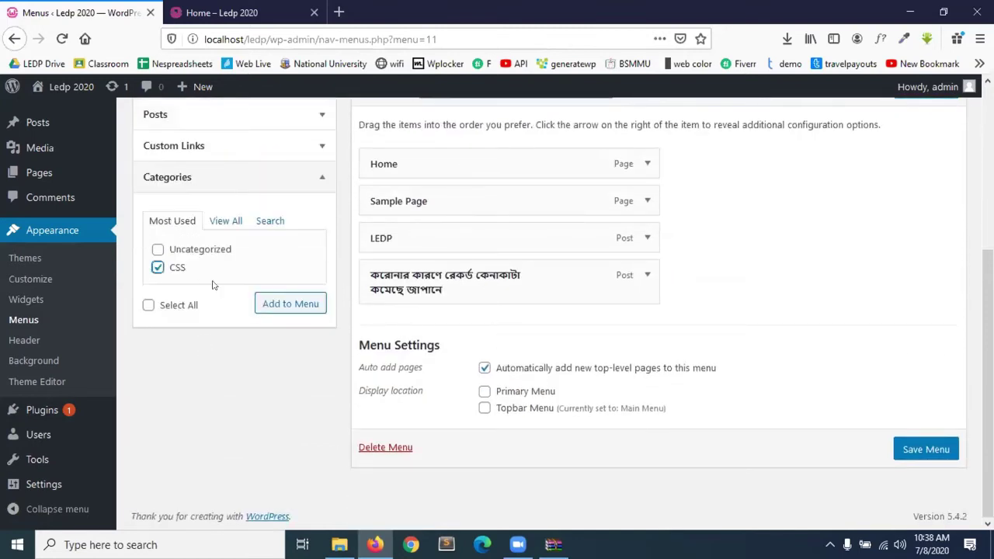
{"action": "left_click", "coordinate": [290, 304]}
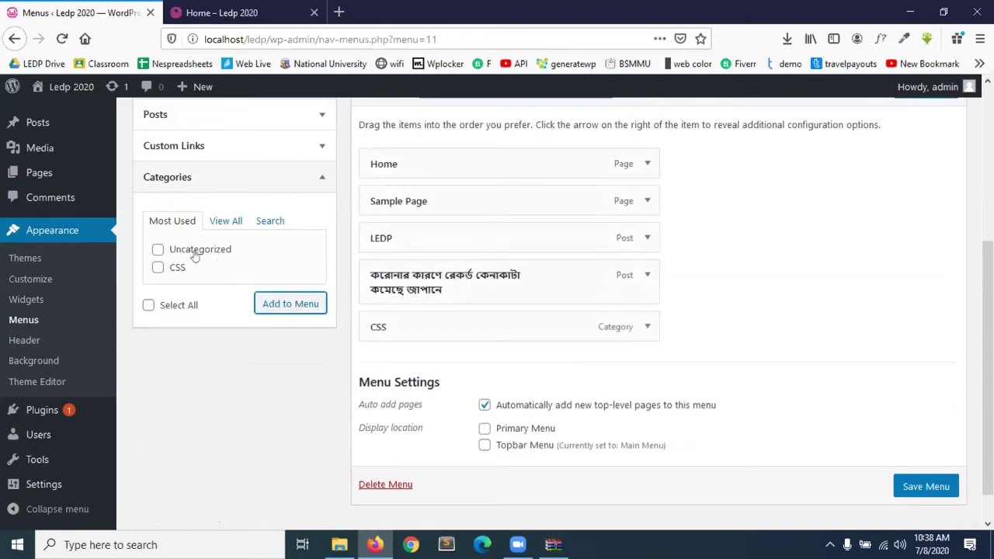
{"action": "scroll", "coordinate": [194, 256], "scroll_direction": "up", "scroll_amount": 2}
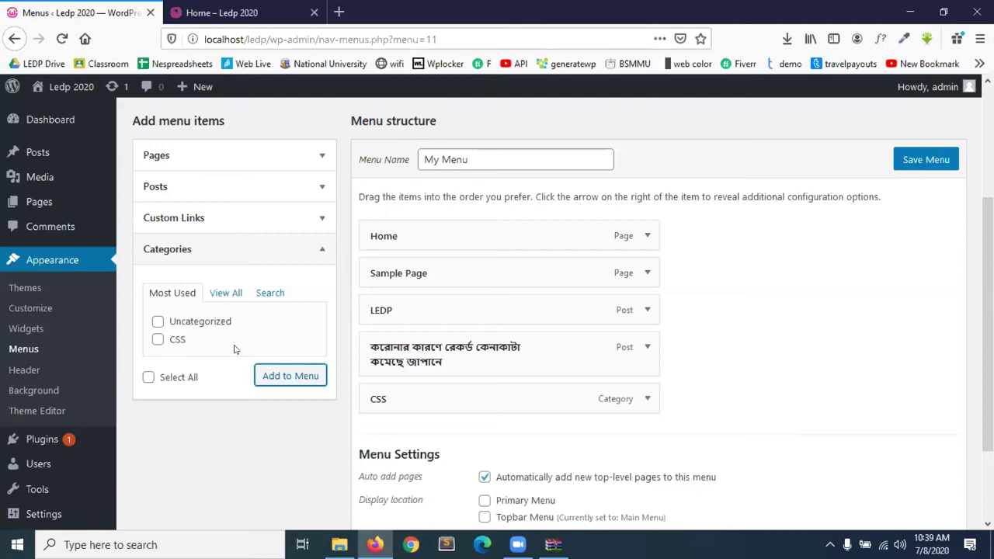
{"action": "left_click", "coordinate": [311, 255]}
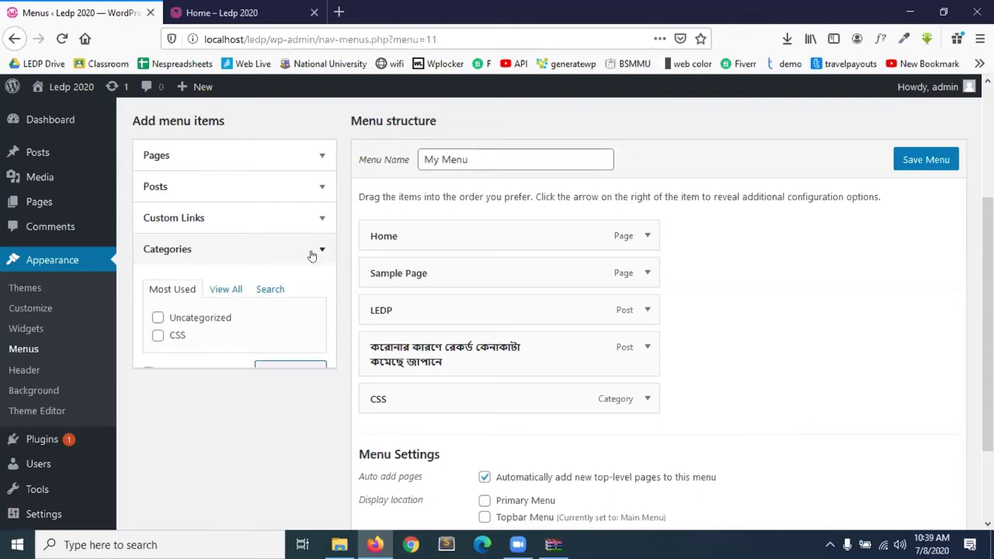
{"action": "left_click", "coordinate": [181, 220]}
{"action": "left_click", "coordinate": [228, 299]}
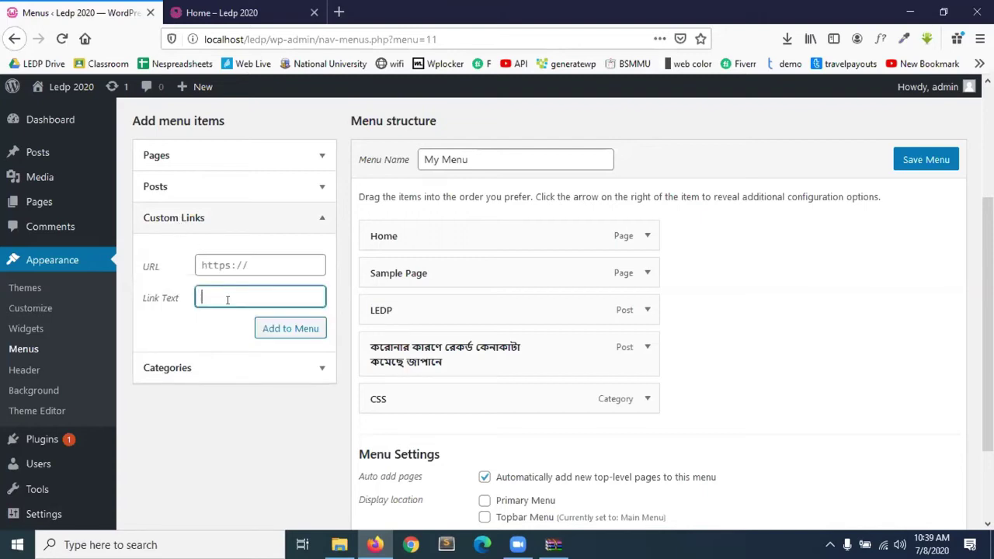
{"action": "type", "text": "Facebook"}
{"action": "left_click", "coordinate": [279, 257]}
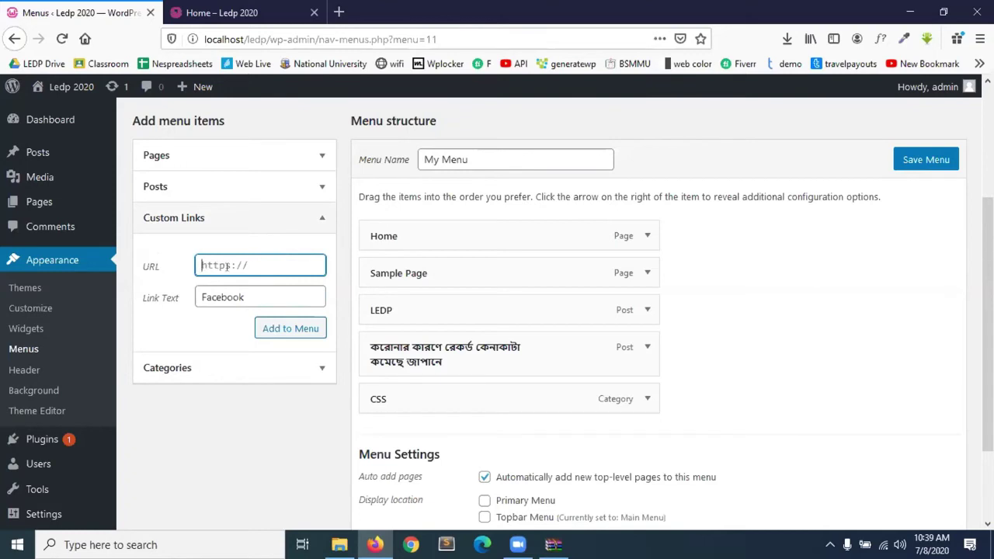
{"action": "type", "text": "http://facebook.com"}
{"action": "left_click", "coordinate": [266, 329]}
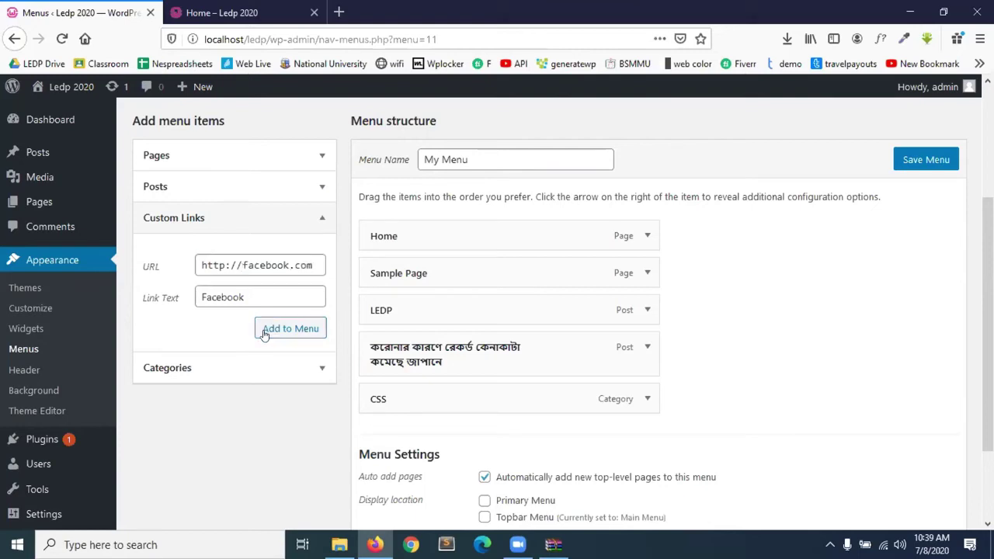
{"action": "scroll", "coordinate": [447, 489], "scroll_direction": "down", "scroll_amount": 2}
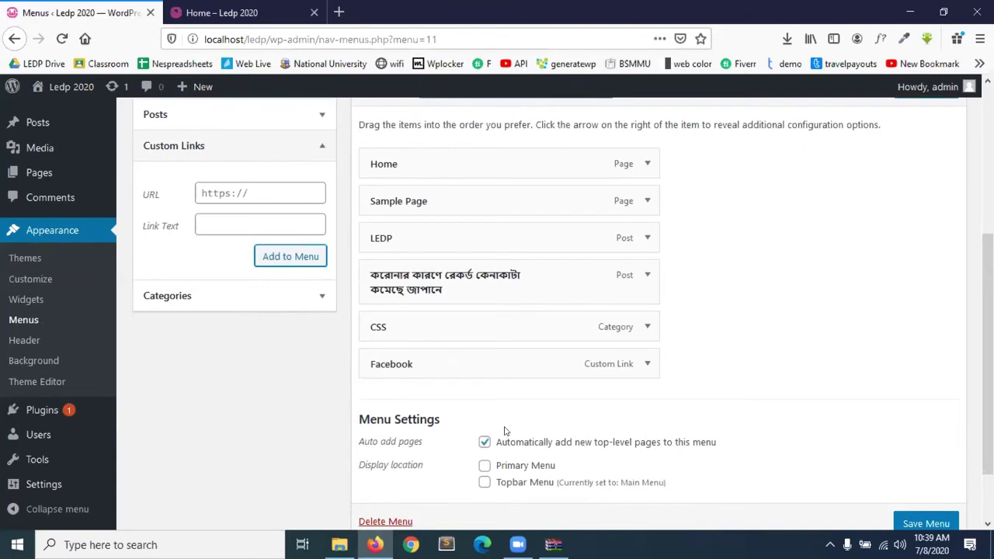
{"action": "scroll", "coordinate": [505, 432], "scroll_direction": "down", "scroll_amount": 1}
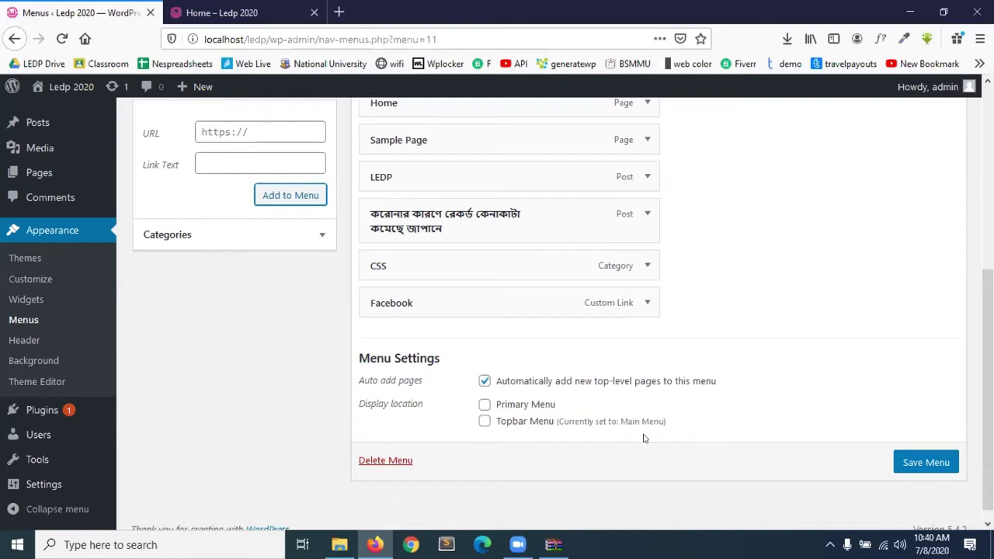
Assign My Menu to the Topbar Menu location, save, and check the live front page.
{"action": "left_click", "coordinate": [485, 421]}
{"action": "left_click", "coordinate": [916, 466]}
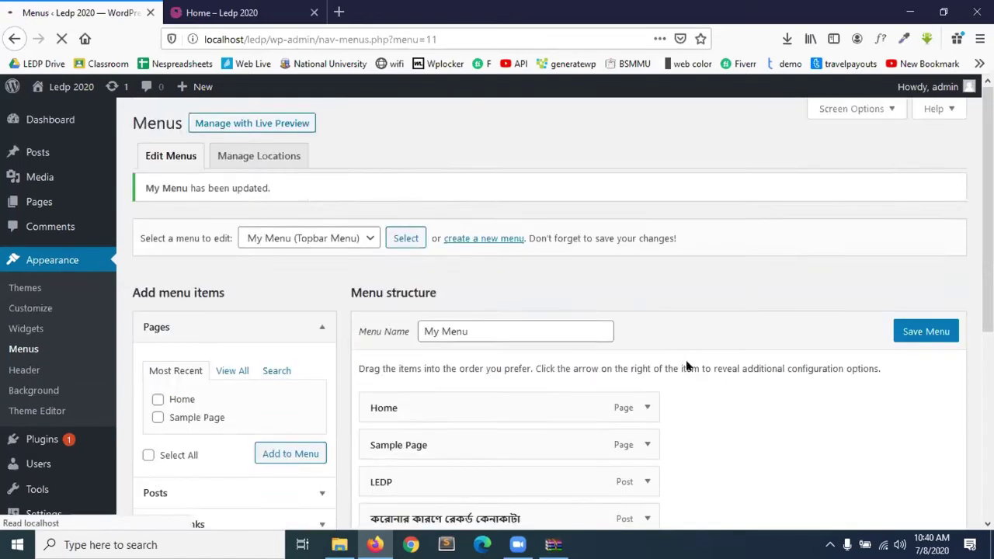
{"action": "left_click", "coordinate": [225, 9]}
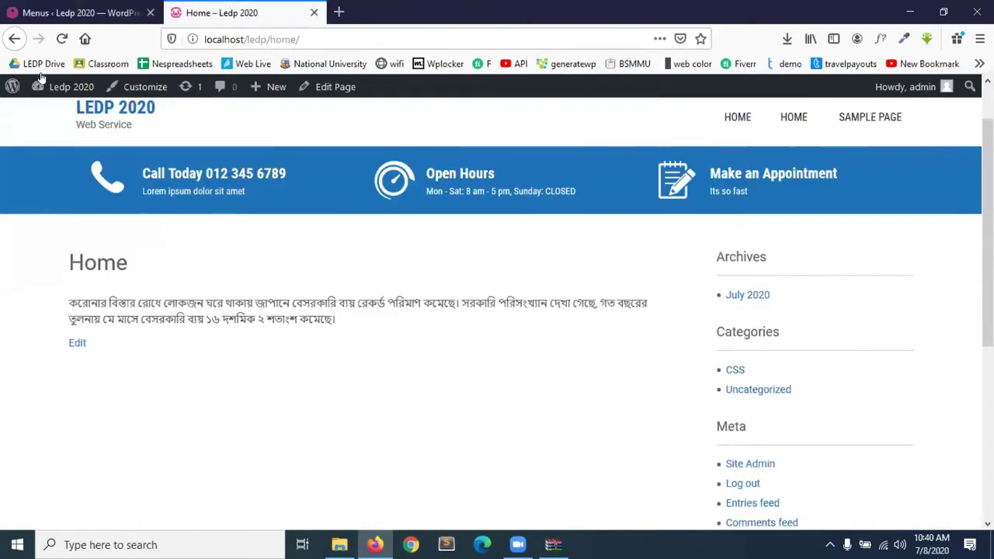
{"action": "left_click", "coordinate": [63, 39]}
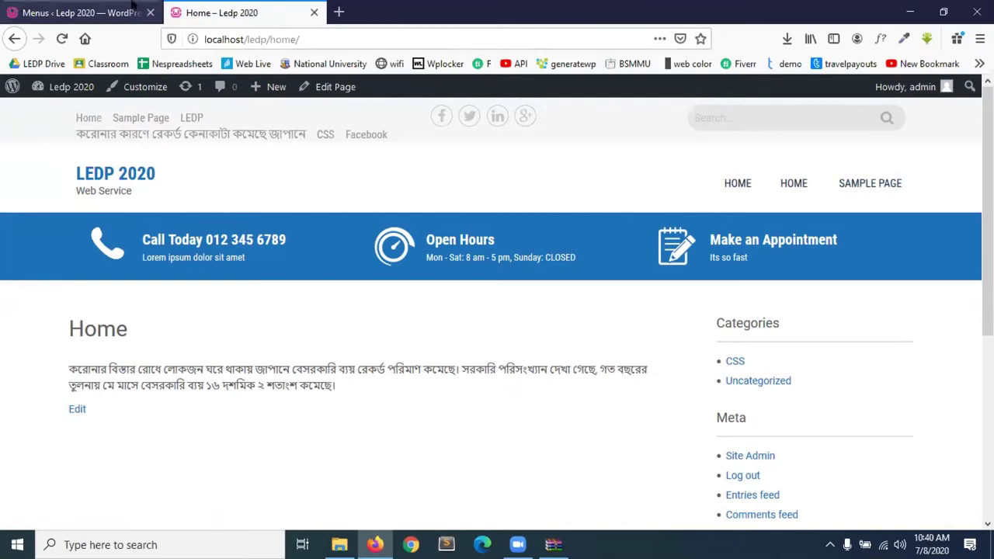
{"action": "left_click", "coordinate": [132, 6]}
Switch My Menu from Topbar to Primary Menu, save, and reload the home page to verify.
{"action": "scroll", "coordinate": [428, 332], "scroll_direction": "down", "scroll_amount": 5}
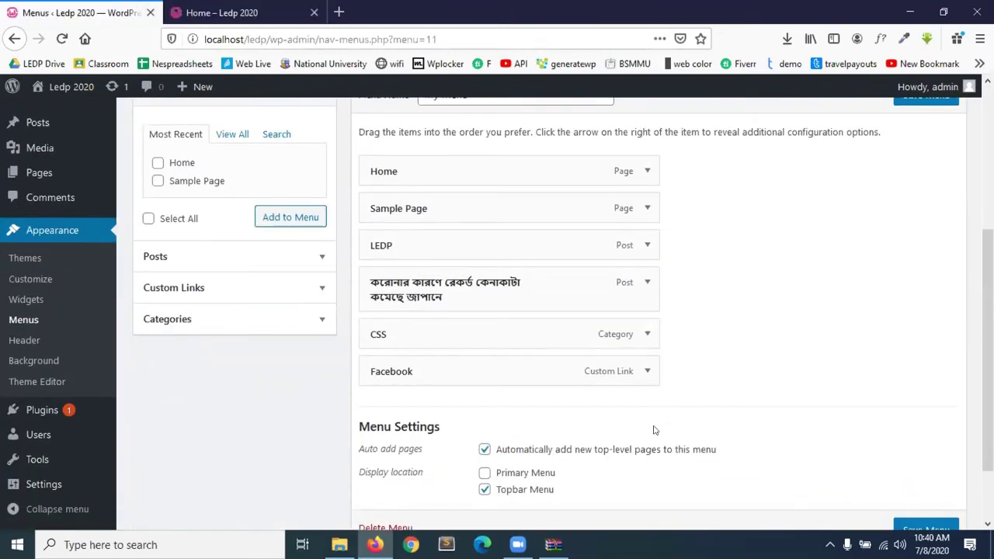
{"action": "left_click", "coordinate": [483, 422]}
{"action": "left_click", "coordinate": [484, 438]}
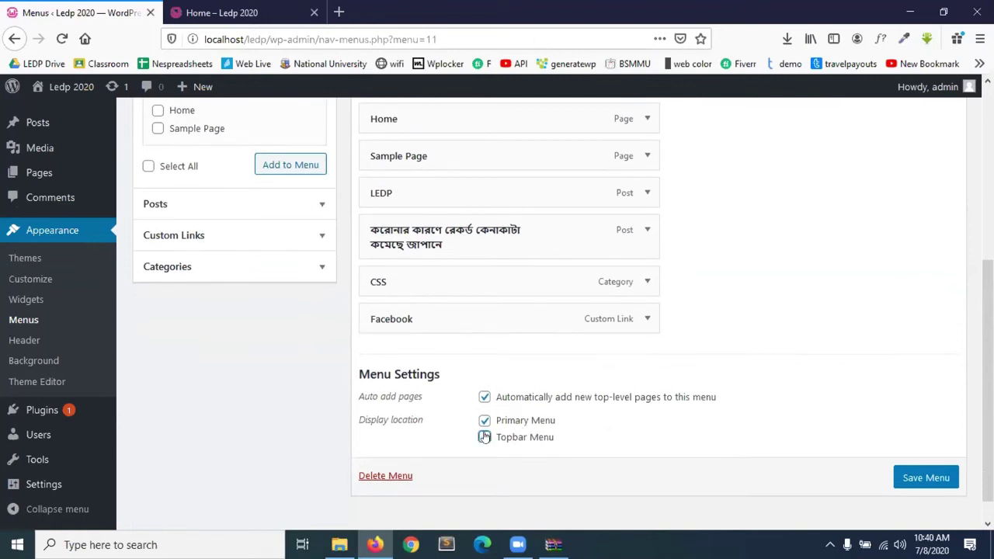
{"action": "left_click", "coordinate": [911, 478]}
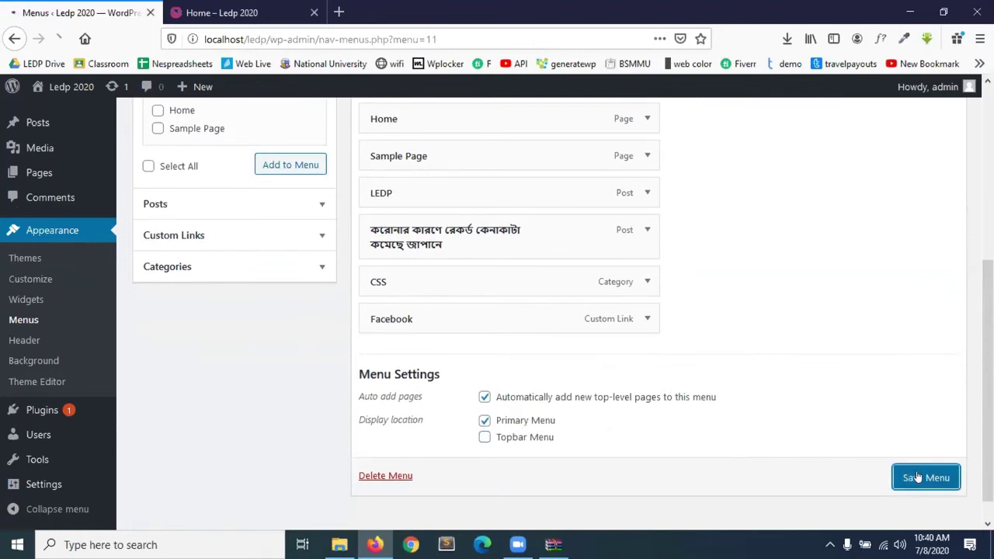
{"action": "left_click", "coordinate": [222, 13]}
{"action": "left_click", "coordinate": [62, 39]}
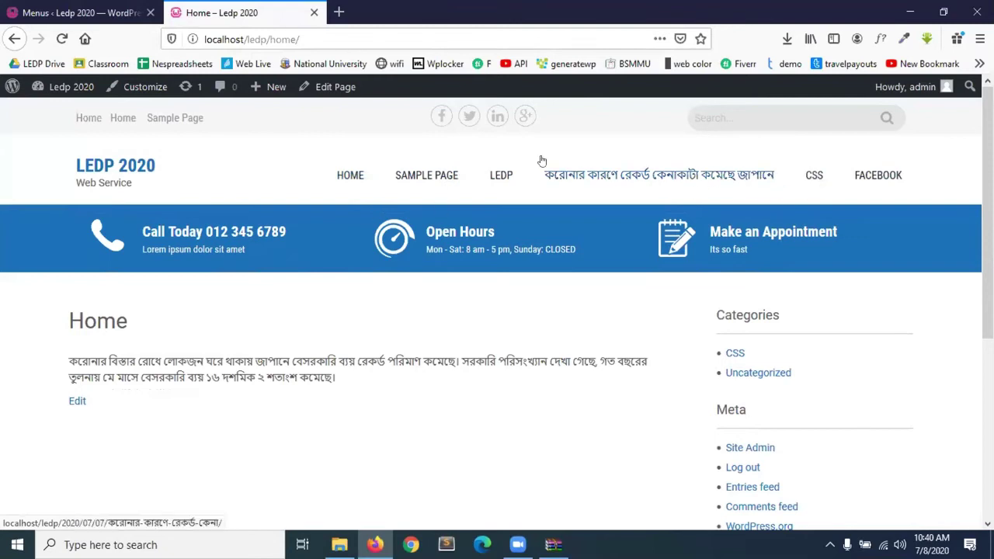
{"action": "left_click", "coordinate": [99, 6]}
Nest CSS under LEDP and the Bengali post under CSS, then order Facebook second and Sample Page last.
{"action": "scroll", "coordinate": [340, 377], "scroll_direction": "down", "scroll_amount": 3}
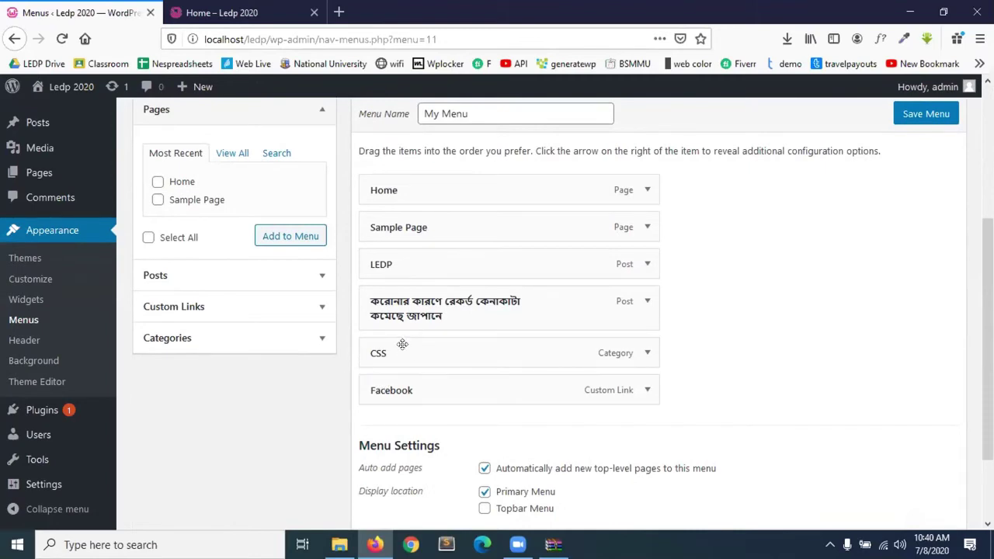
{"action": "left_click_drag", "start_coordinate": [393, 347], "coordinate": [429, 308]}
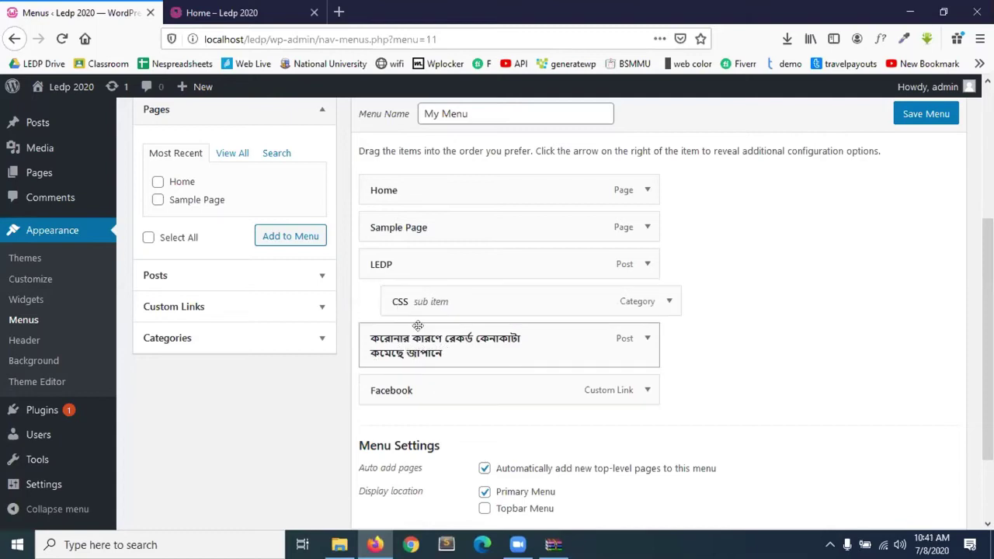
{"action": "left_click_drag", "start_coordinate": [395, 345], "coordinate": [420, 345]}
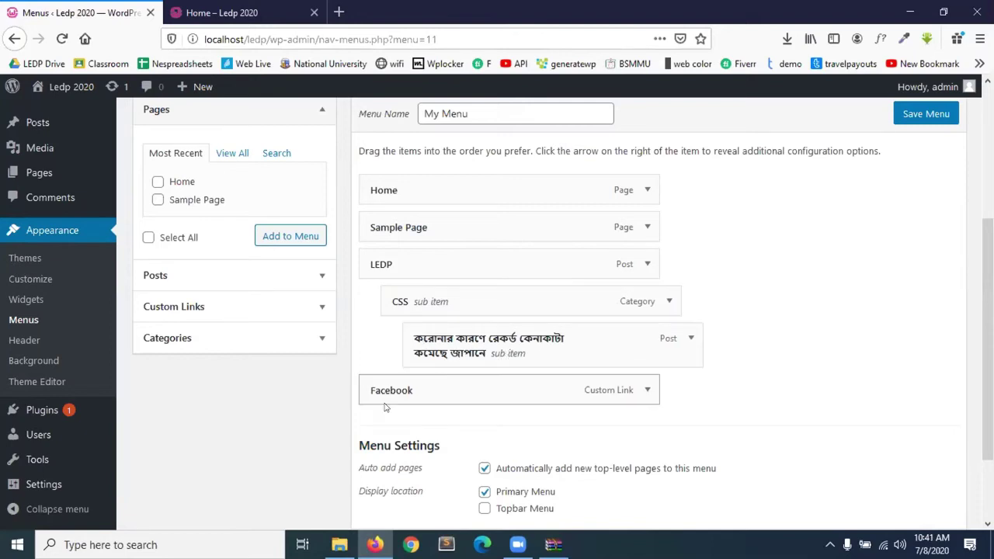
{"action": "left_click_drag", "start_coordinate": [425, 385], "coordinate": [424, 222]}
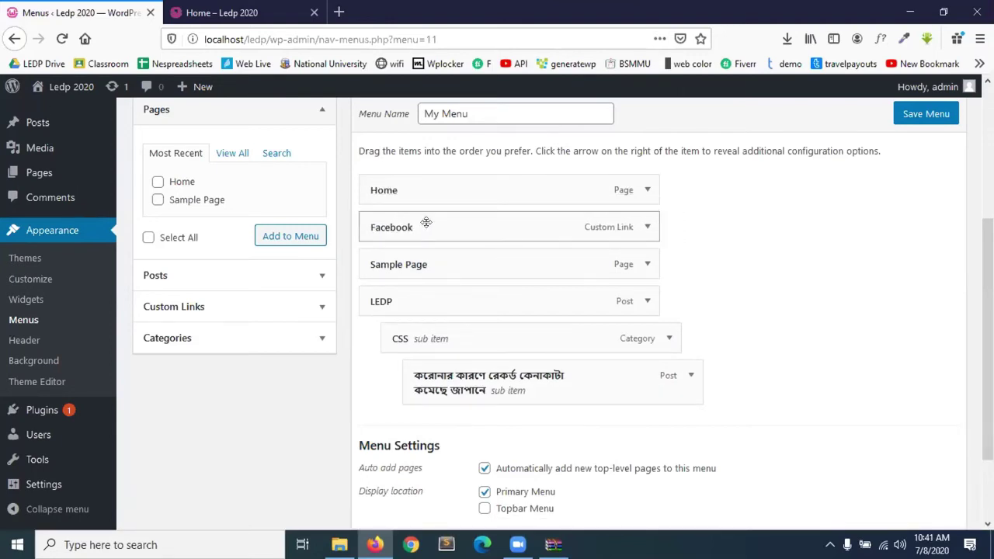
{"action": "left_click_drag", "start_coordinate": [430, 263], "coordinate": [431, 394]}
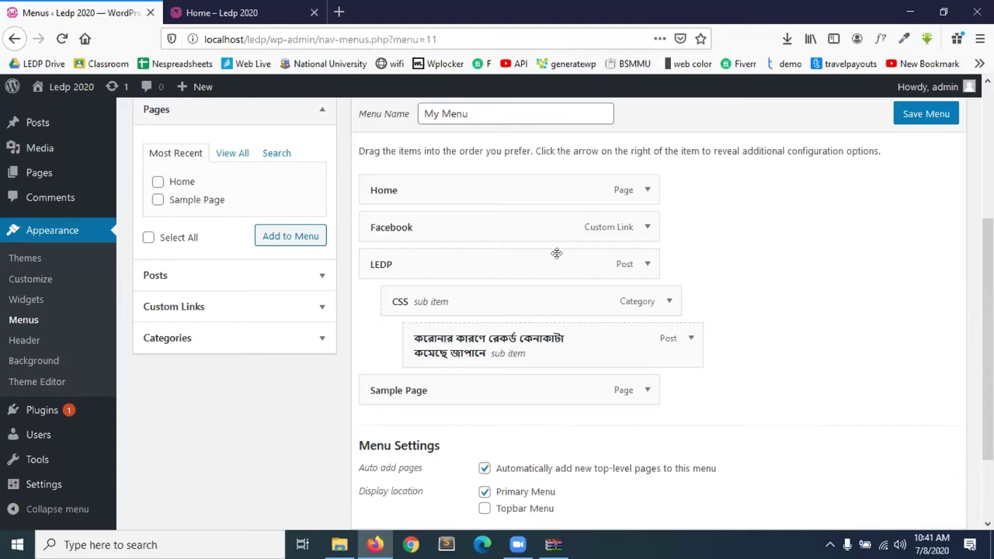
Save My Menu and reload the live home page to check the new header order.
{"action": "left_click", "coordinate": [937, 113]}
{"action": "left_click", "coordinate": [221, 12]}
{"action": "left_click", "coordinate": [61, 42]}
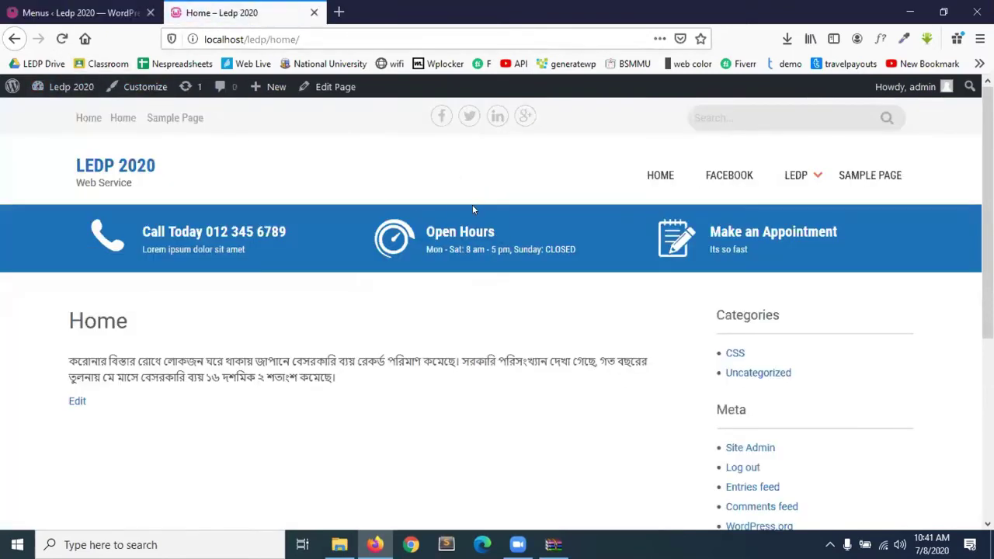
Zoom the live site out to 90% and inspect the LEDP dropdown items.
{"action": "mouse_move", "coordinate": [800, 180]}
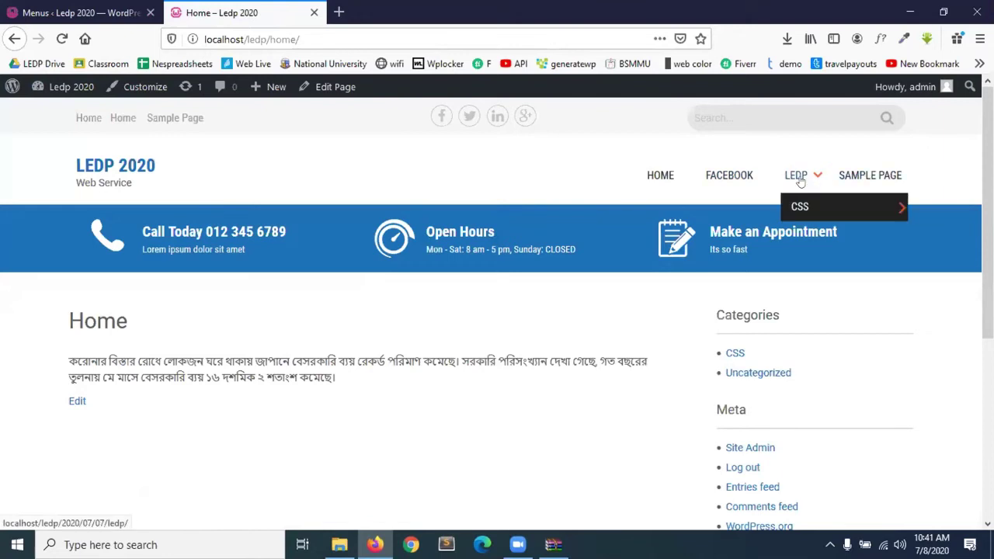
{"action": "mouse_move", "coordinate": [817, 215]}
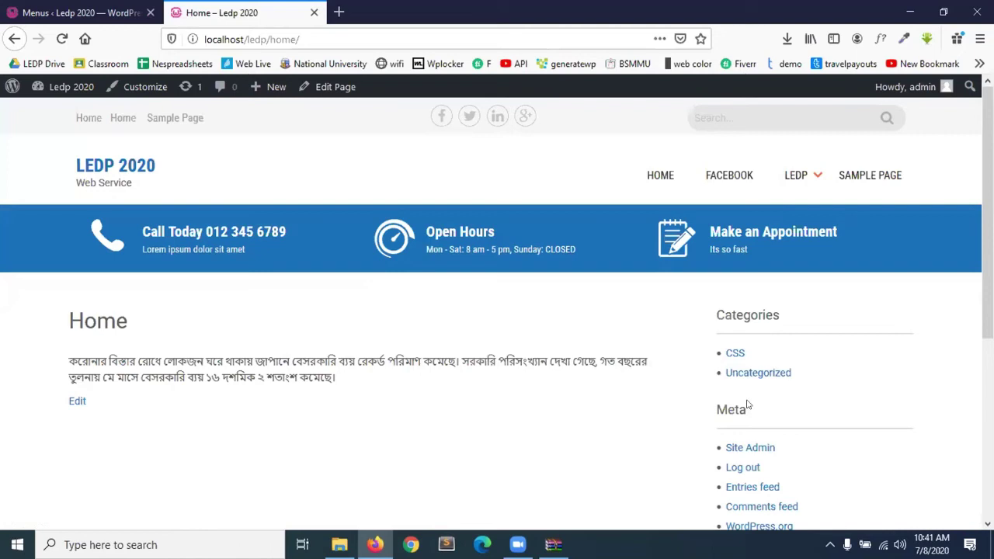
{"action": "key", "text": "ctrl+minus"}
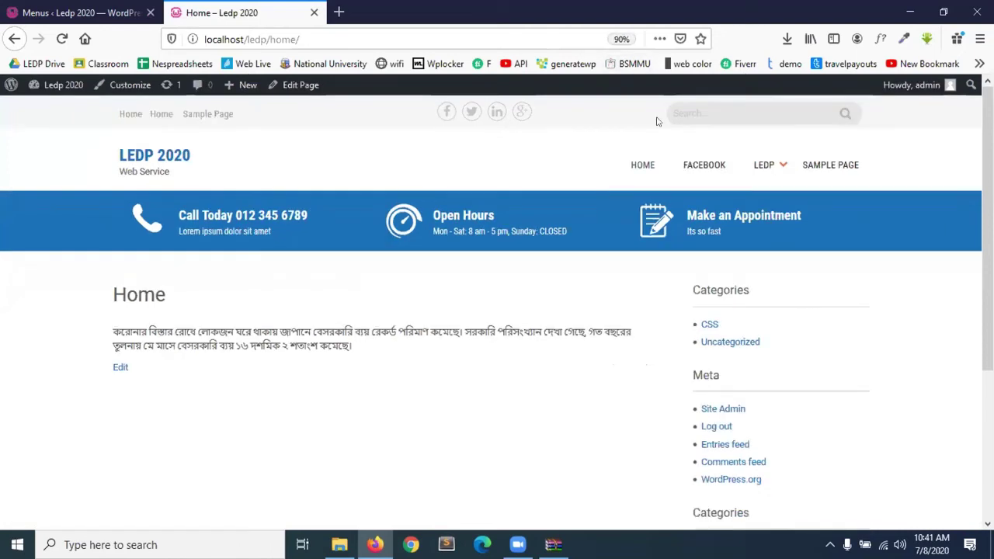
{"action": "mouse_move", "coordinate": [762, 147]}
{"action": "mouse_move", "coordinate": [845, 197]}
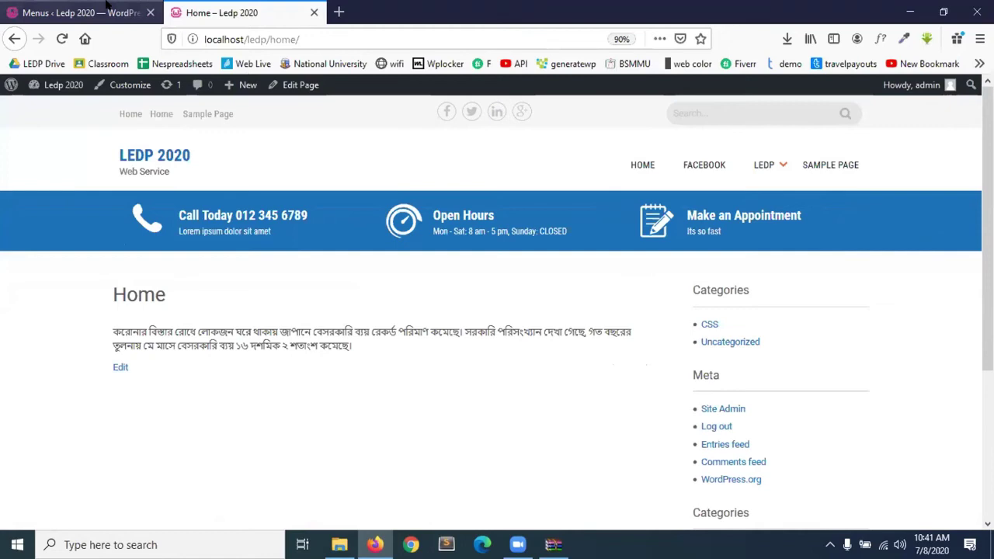
Shorten the Bengali post's navigation label to just করোনার.
{"action": "left_click", "coordinate": [82, 12]}
{"action": "scroll", "coordinate": [342, 322], "scroll_direction": "down", "scroll_amount": 5}
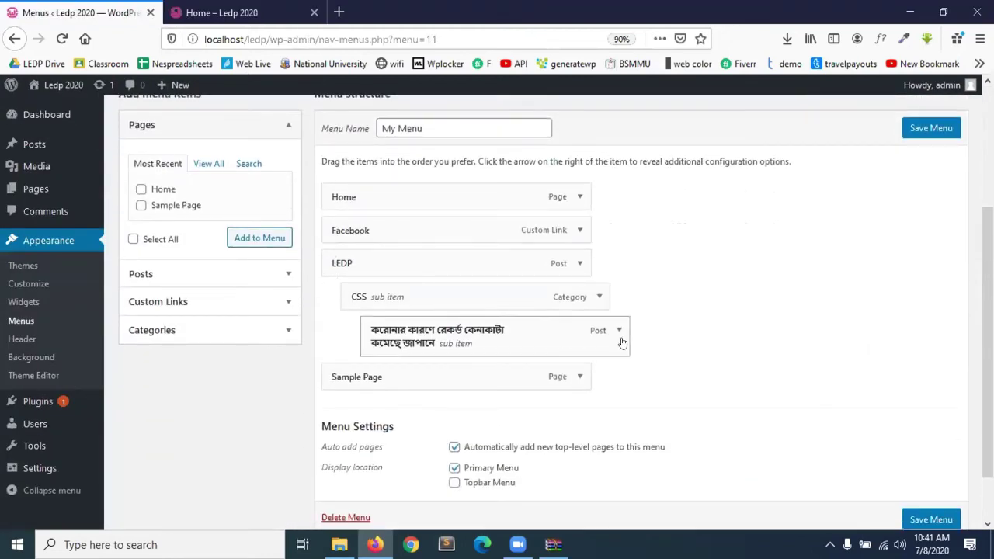
{"action": "left_click", "coordinate": [617, 332]}
{"action": "left_click_drag", "start_coordinate": [570, 388], "coordinate": [412, 390]}
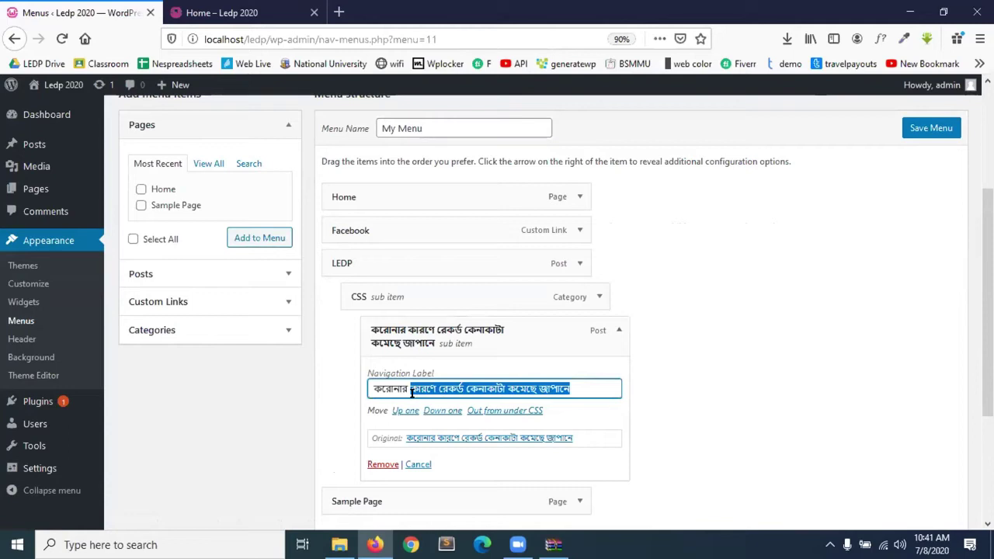
{"action": "key", "text": "BackSpace"}
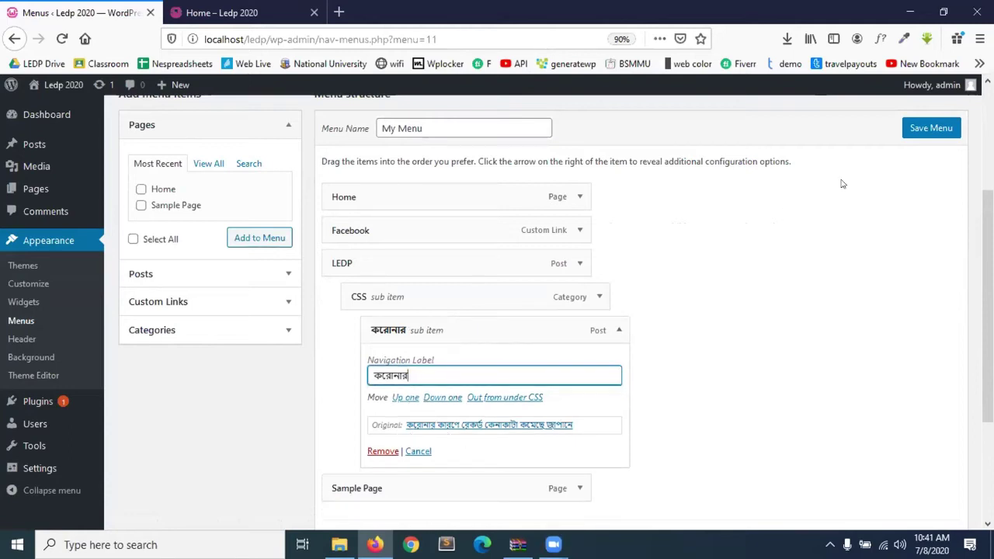
Save the menu and reload the live home page to see the করোনার label.
{"action": "left_click", "coordinate": [930, 127]}
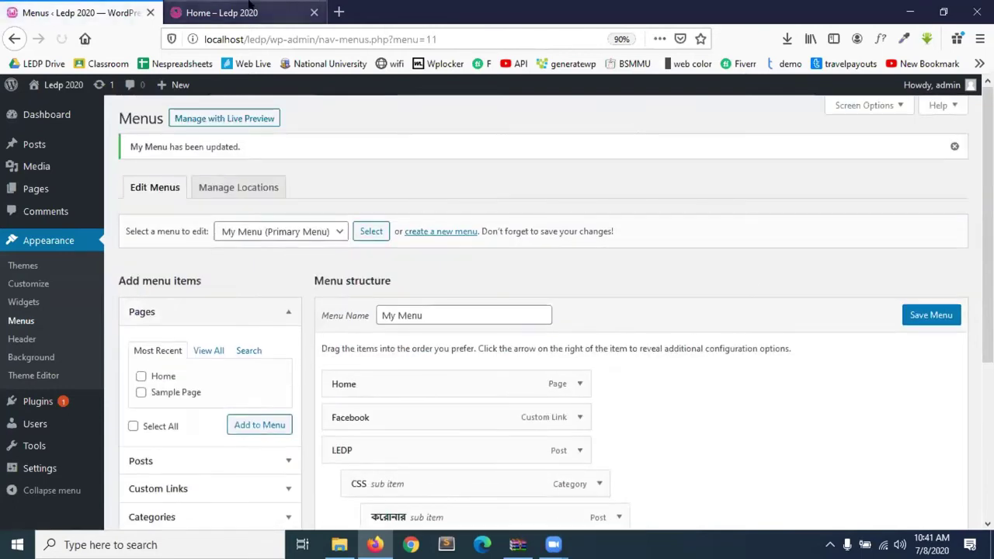
{"action": "key", "text": "ctrl+Tab"}
{"action": "left_click", "coordinate": [62, 38]}
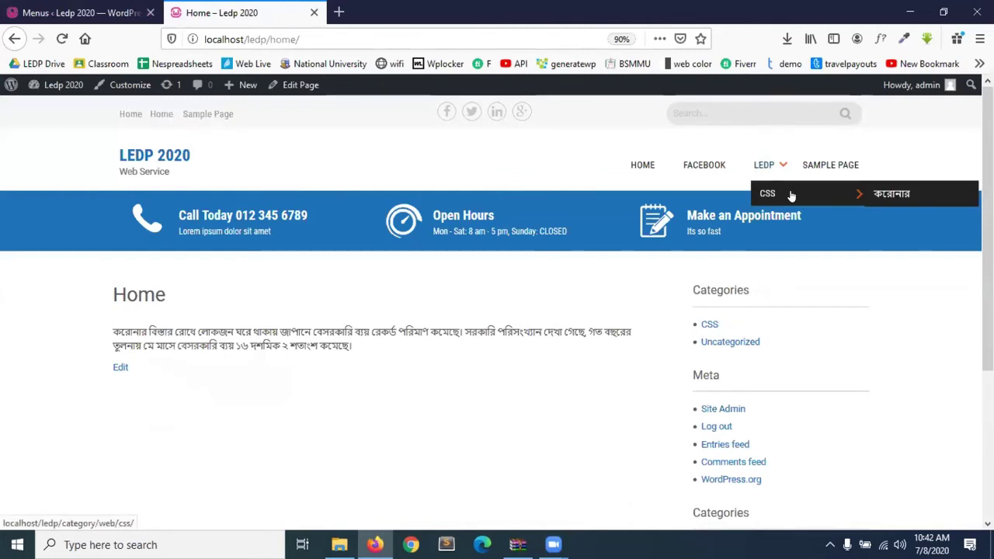
Drag করোনার out one level so it sits beside CSS directly under LEDP.
{"action": "left_click", "coordinate": [49, 5]}
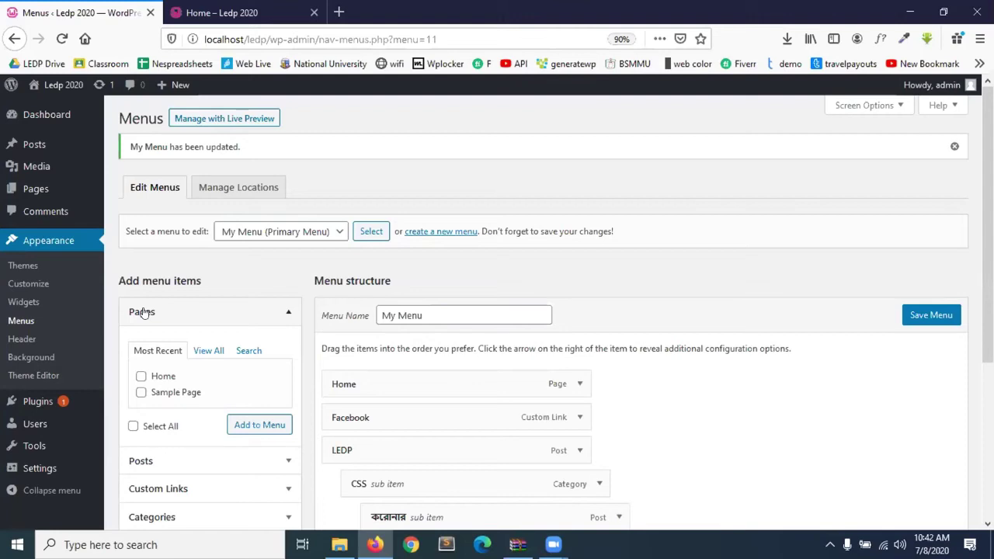
{"action": "scroll", "coordinate": [701, 430], "scroll_direction": "down", "scroll_amount": 3}
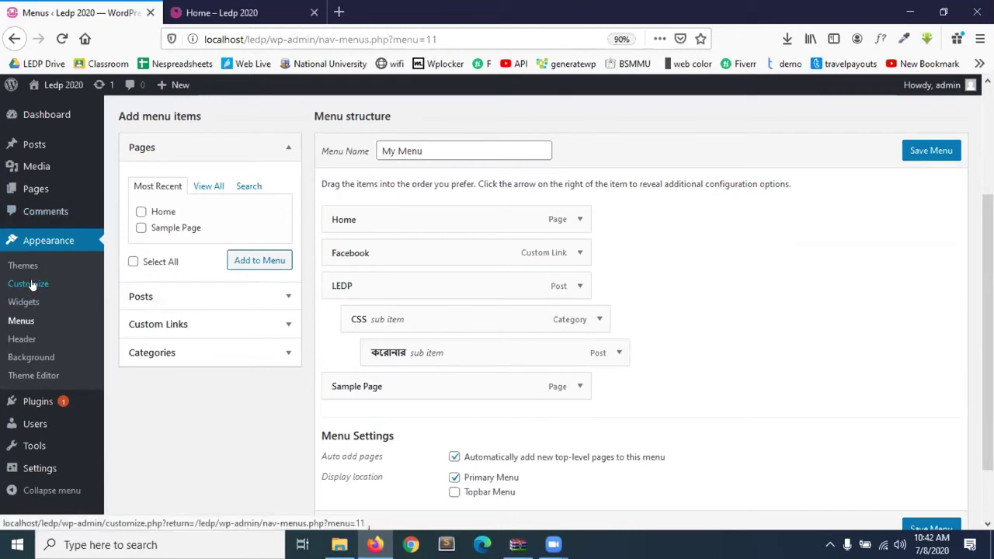
{"action": "mouse_move", "coordinate": [524, 343]}
{"action": "left_mouse_down"}
{"action": "mouse_move", "coordinate": [475, 342]}
{"action": "mouse_move", "coordinate": [520, 344]}
{"action": "left_mouse_up"}
Save the updated menu nesting, then view and close the Header Image customizer settings.
{"action": "left_click", "coordinate": [936, 151]}
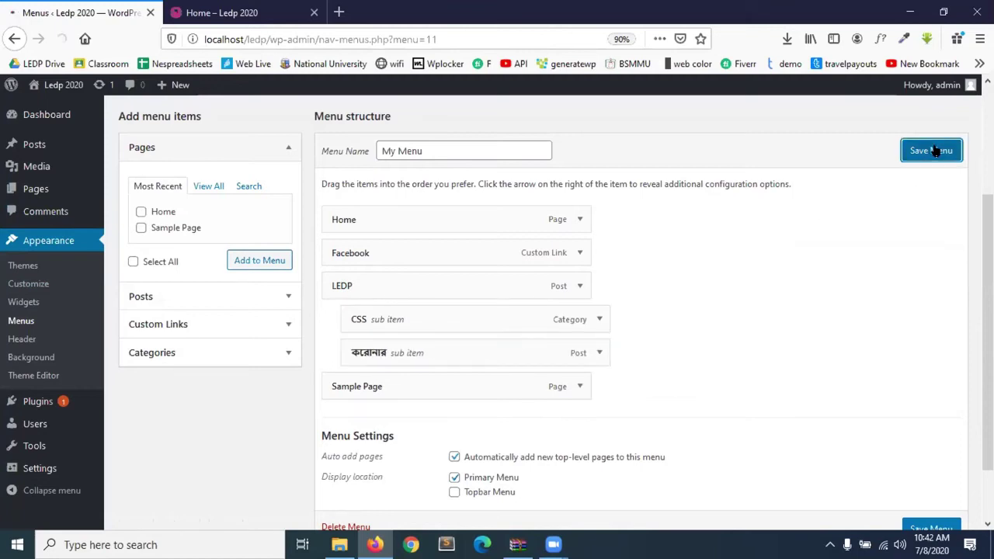
{"action": "left_click", "coordinate": [21, 340]}
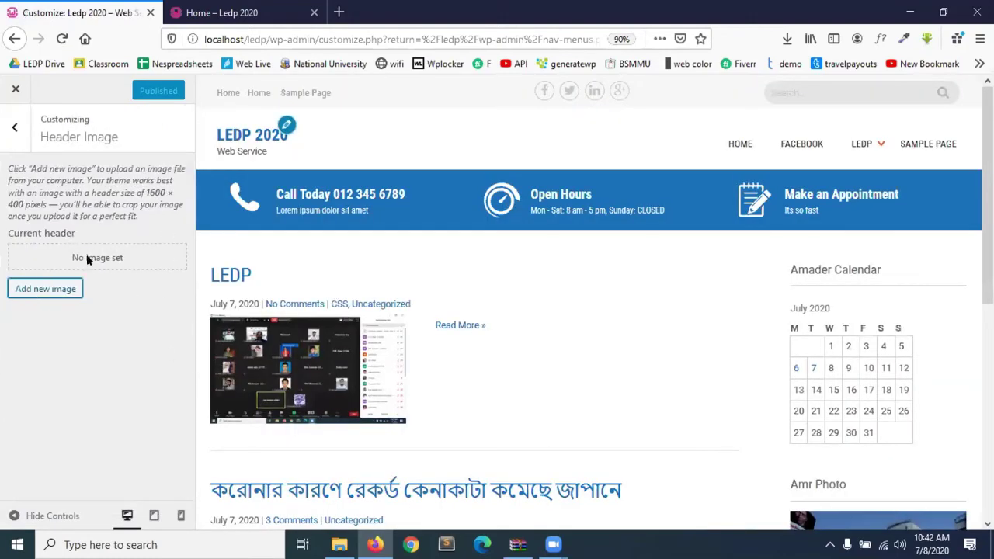
{"action": "left_click", "coordinate": [14, 129]}
{"action": "left_click", "coordinate": [12, 99]}
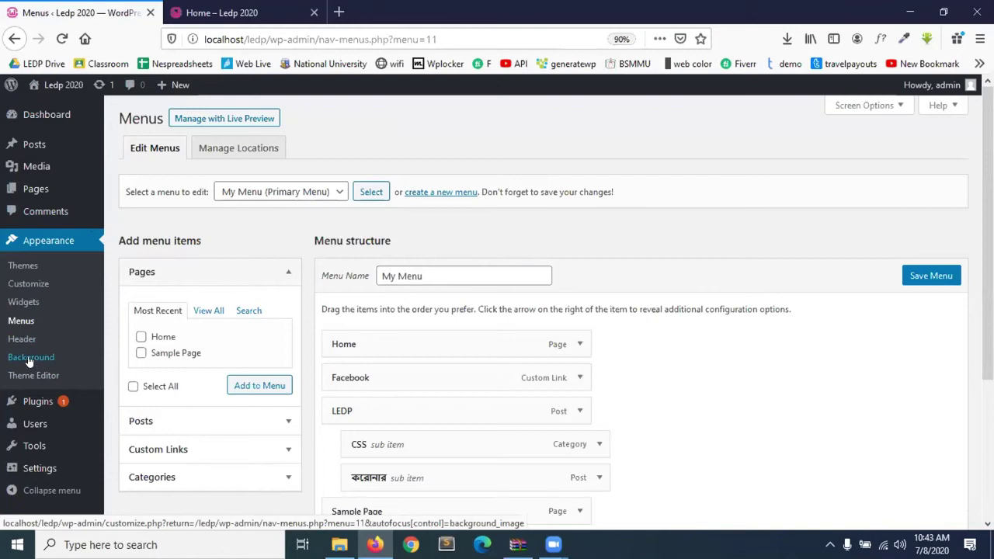
View the Background Image settings, then open the Theme Editor on Sanitorium's style.css.
{"action": "left_click", "coordinate": [31, 364]}
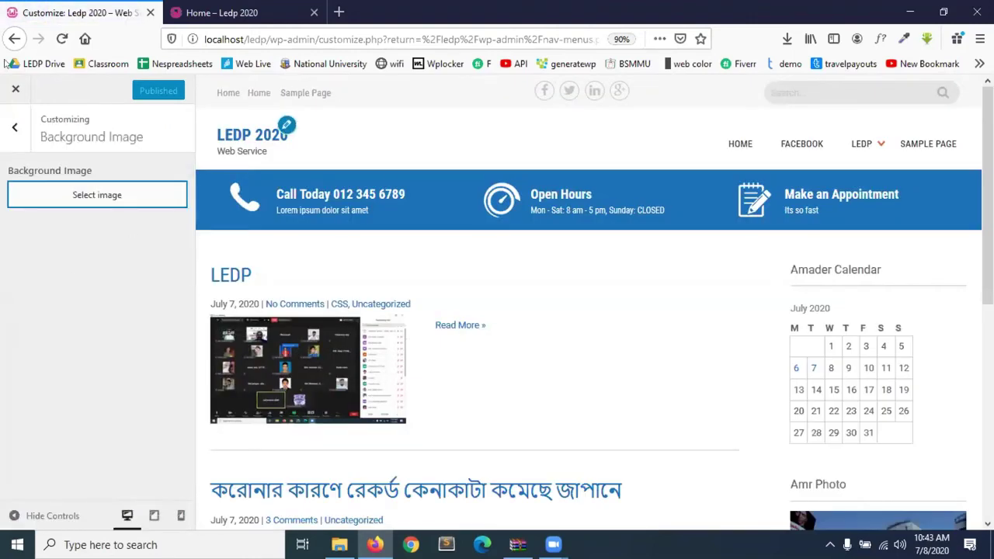
{"action": "left_click", "coordinate": [14, 38]}
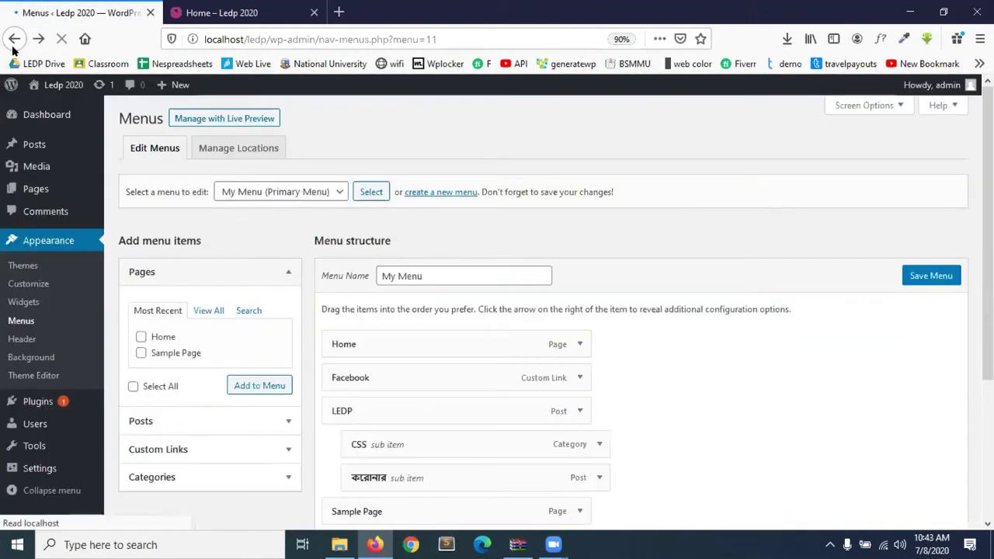
{"action": "left_click", "coordinate": [34, 377]}
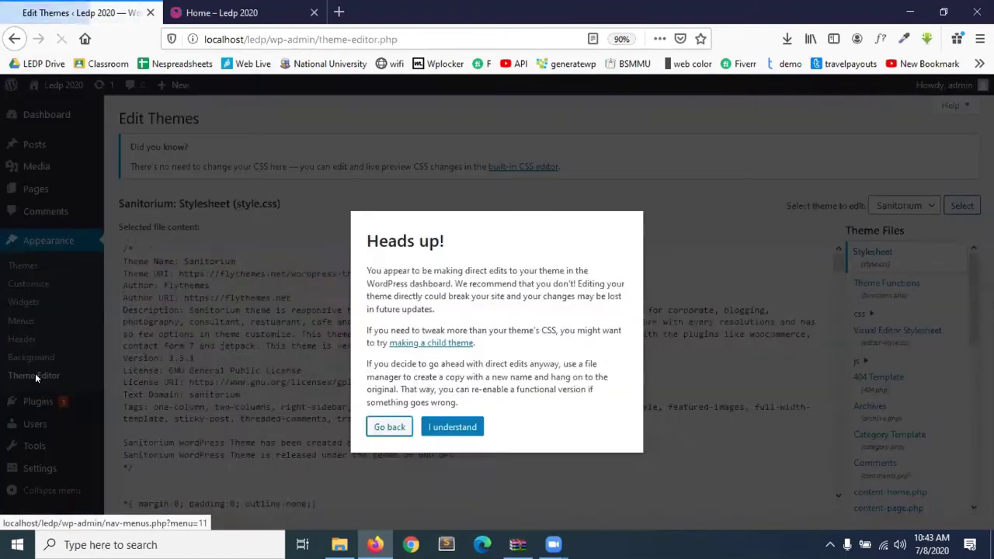
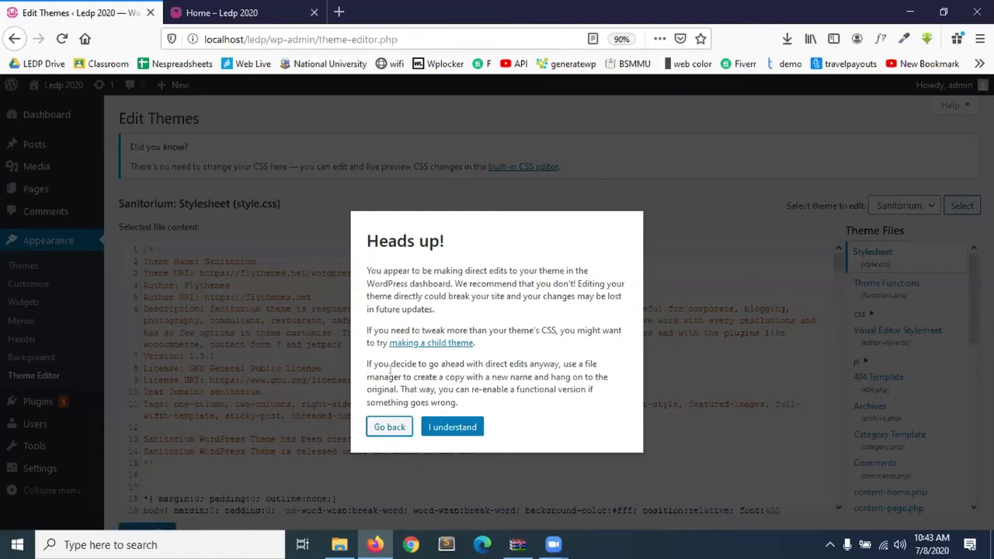
Accept the direct-editing warning and scroll style.css down to the min-width:1000px media query.
{"action": "left_click", "coordinate": [451, 432]}
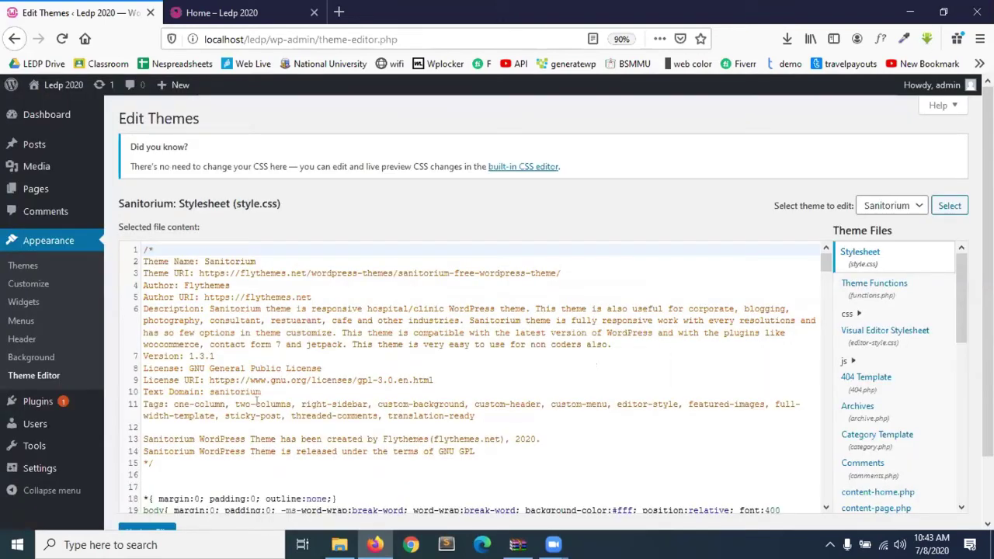
{"action": "scroll", "coordinate": [309, 380], "scroll_direction": "down", "scroll_amount": 7}
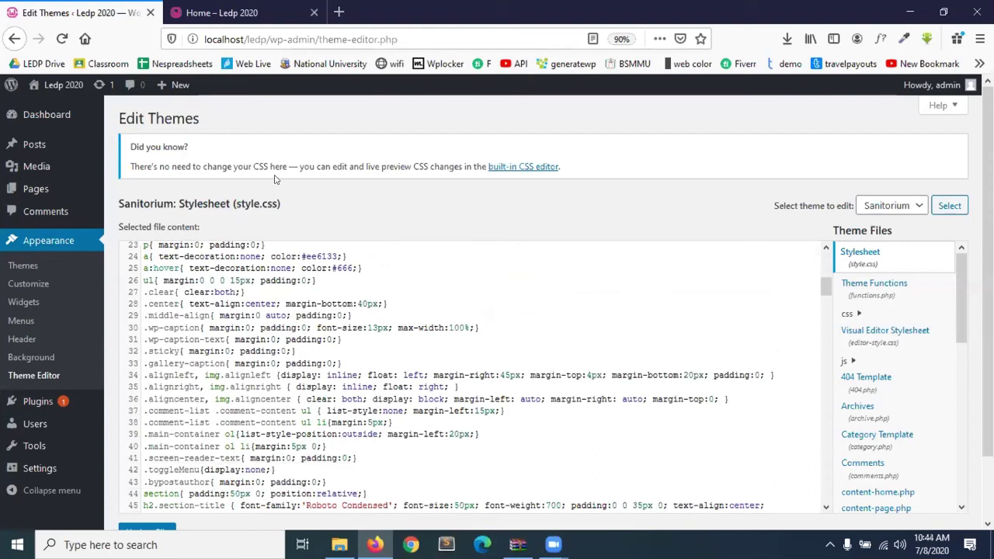
{"action": "scroll", "coordinate": [228, 373], "scroll_direction": "down", "scroll_amount": 1}
{"action": "scroll", "coordinate": [230, 371], "scroll_direction": "down", "scroll_amount": 10}
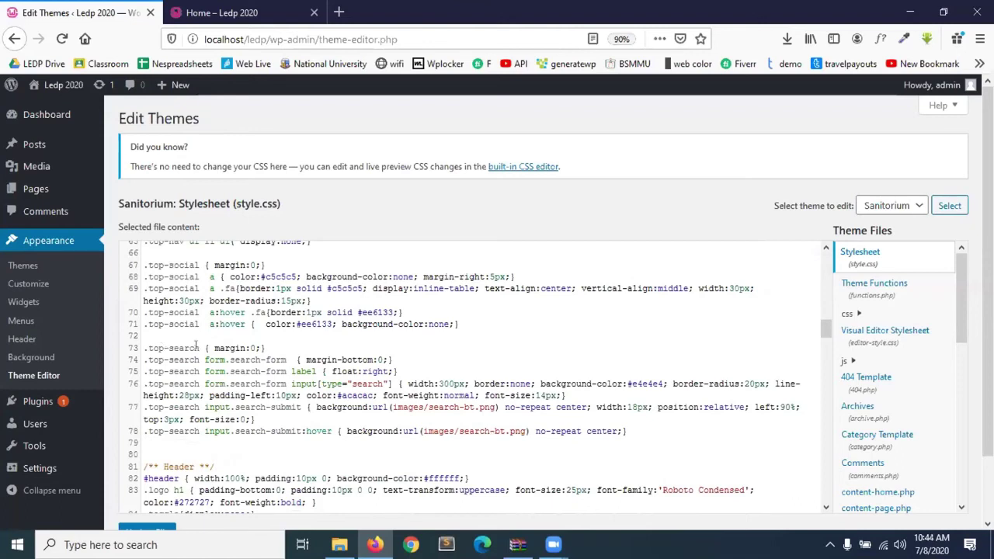
{"action": "scroll", "coordinate": [196, 345], "scroll_direction": "down", "scroll_amount": 3}
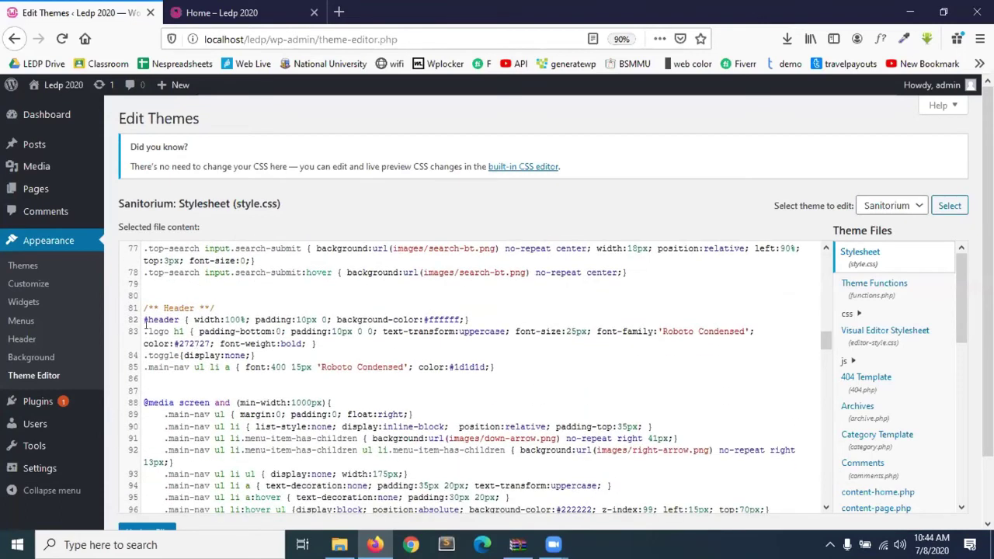
{"action": "scroll", "coordinate": [174, 396], "scroll_direction": "down", "scroll_amount": 3}
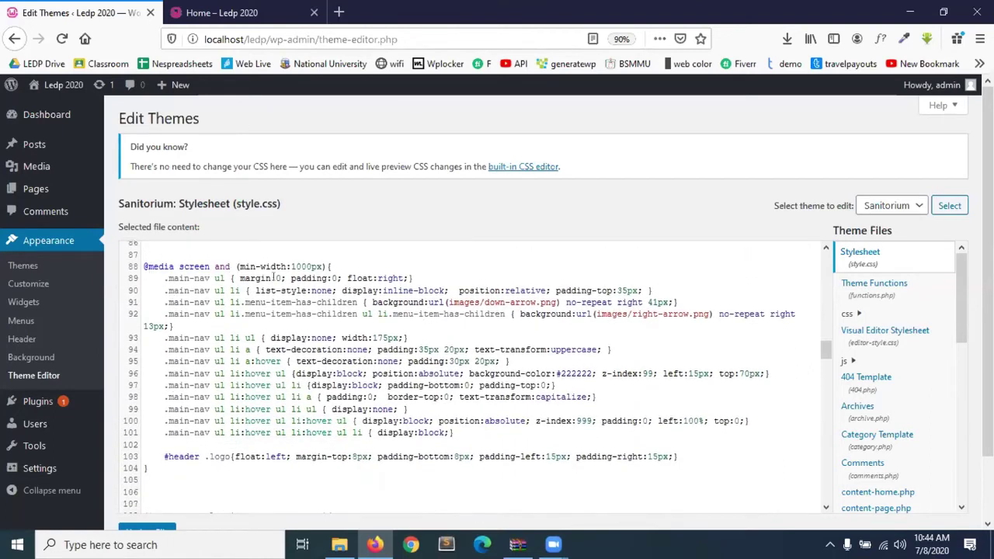
{"action": "left_click_drag", "start_coordinate": [335, 264], "coordinate": [239, 267]}
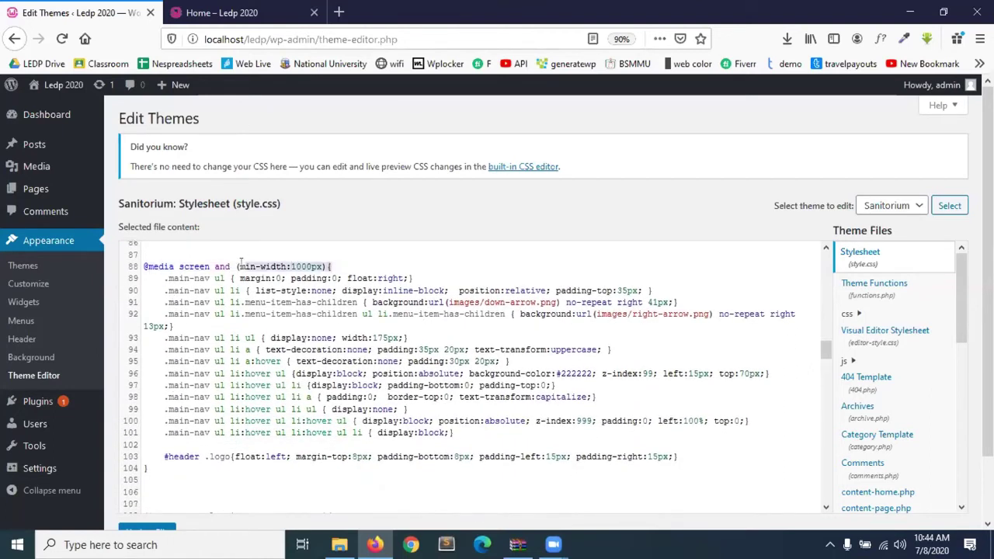
Scroll further and highlight the skills bar style rules on lines 141–161.
{"action": "scroll", "coordinate": [193, 360], "scroll_direction": "down", "scroll_amount": 5}
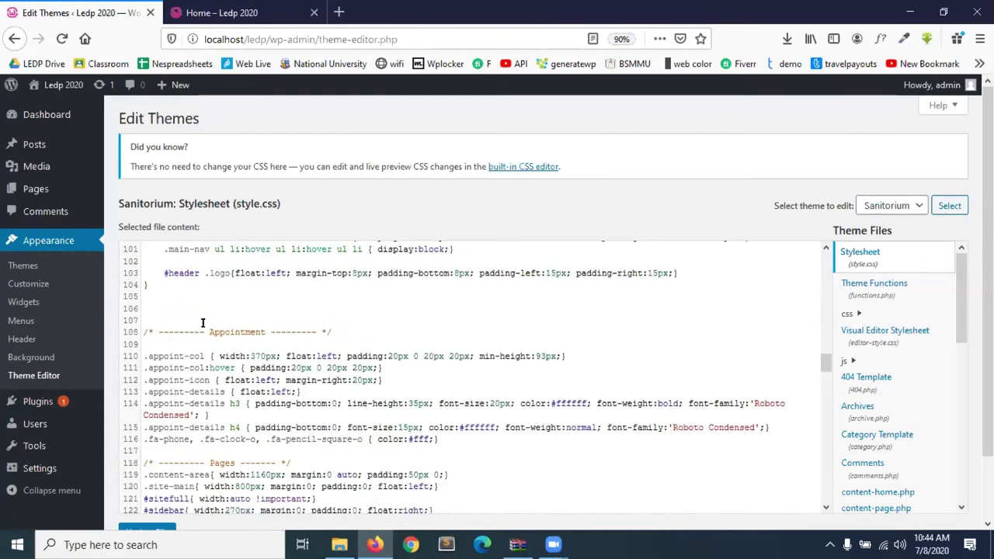
{"action": "scroll", "coordinate": [241, 393], "scroll_direction": "down", "scroll_amount": 2}
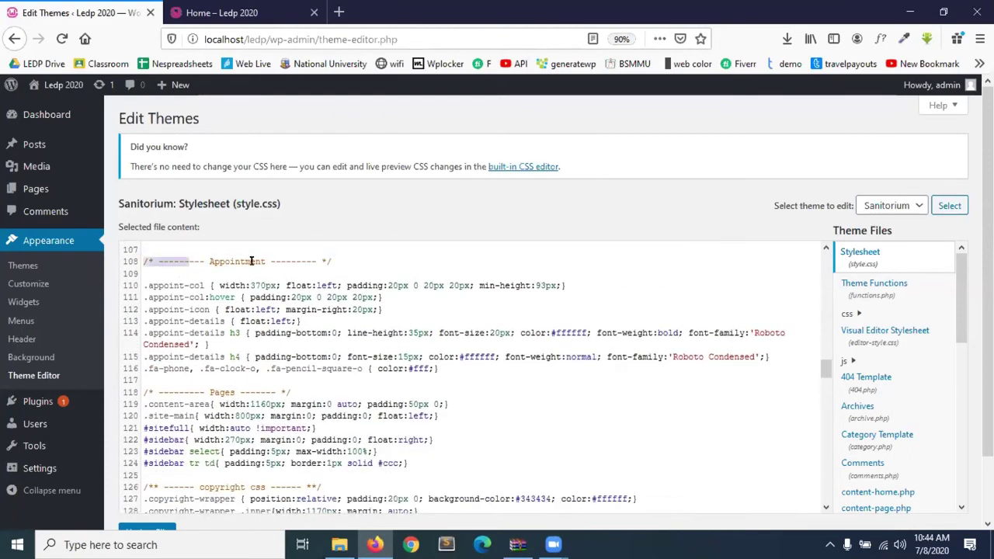
{"action": "scroll", "coordinate": [187, 391], "scroll_direction": "down", "scroll_amount": 4}
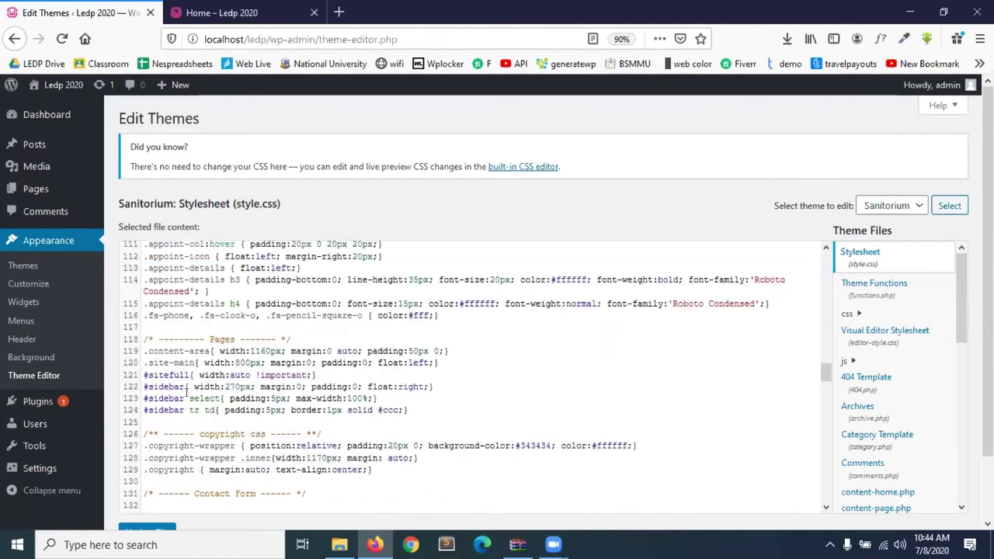
{"action": "scroll", "coordinate": [186, 391], "scroll_direction": "down", "scroll_amount": 7}
{"action": "left_click_drag", "start_coordinate": [311, 509], "coordinate": [150, 331]}
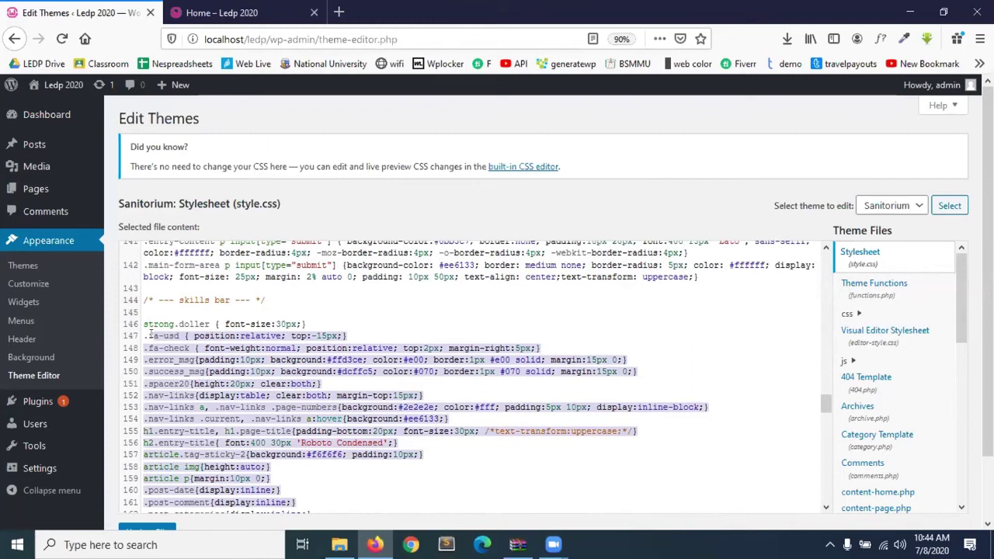
{"action": "left_click", "coordinate": [314, 463]}
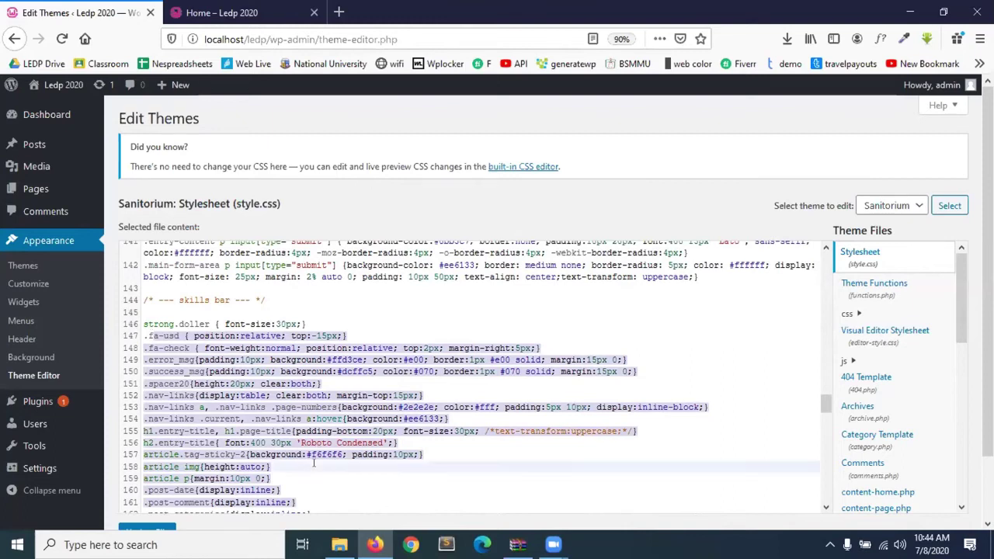
{"action": "left_click", "coordinate": [299, 488]}
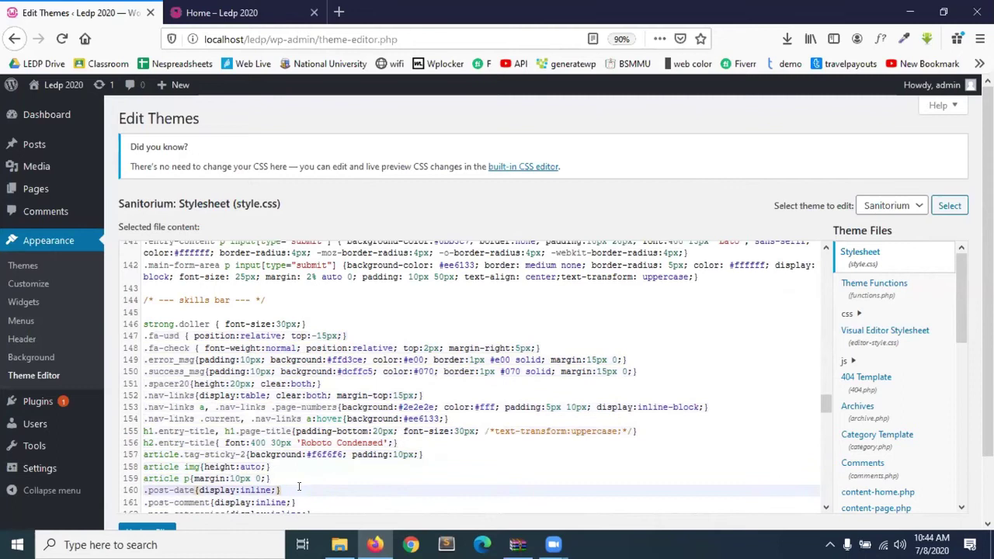
Scroll through the rest of style.css, then open the content-home.php template.
{"action": "scroll", "coordinate": [299, 488], "scroll_direction": "down", "scroll_amount": 2}
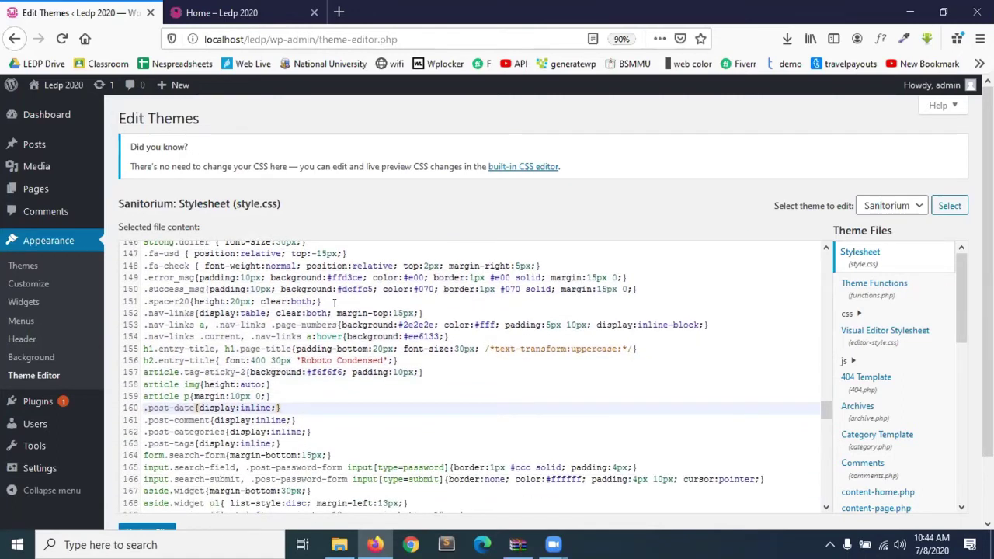
{"action": "scroll", "coordinate": [334, 303], "scroll_direction": "down", "scroll_amount": 3}
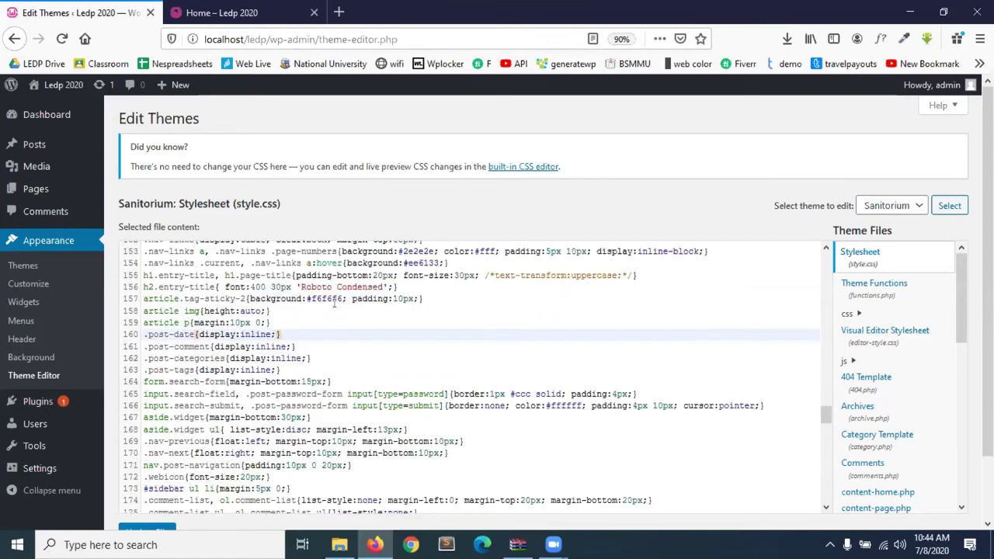
{"action": "scroll", "coordinate": [869, 389], "scroll_direction": "down", "scroll_amount": 4}
{"action": "scroll", "coordinate": [868, 407], "scroll_direction": "down", "scroll_amount": 3}
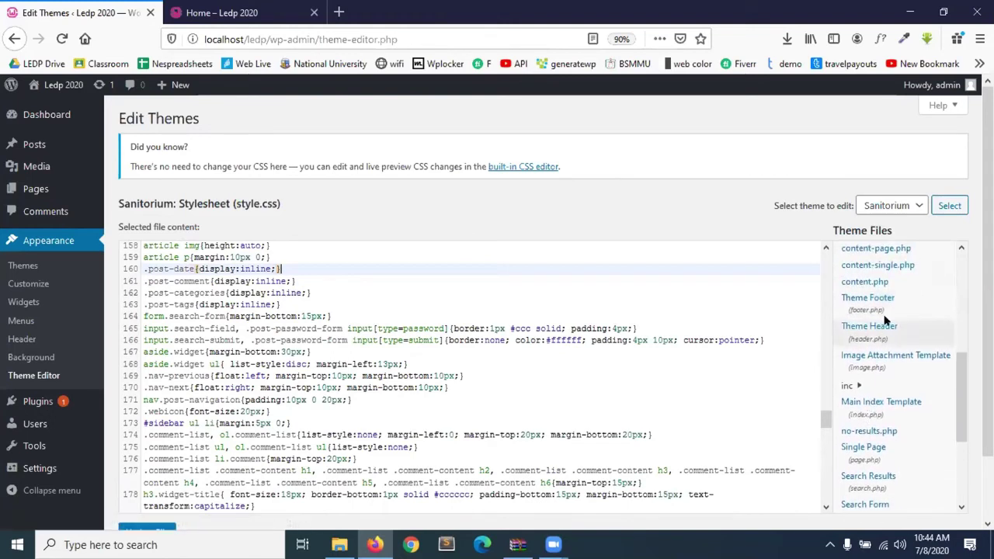
{"action": "scroll", "coordinate": [868, 333], "scroll_direction": "up", "scroll_amount": 2}
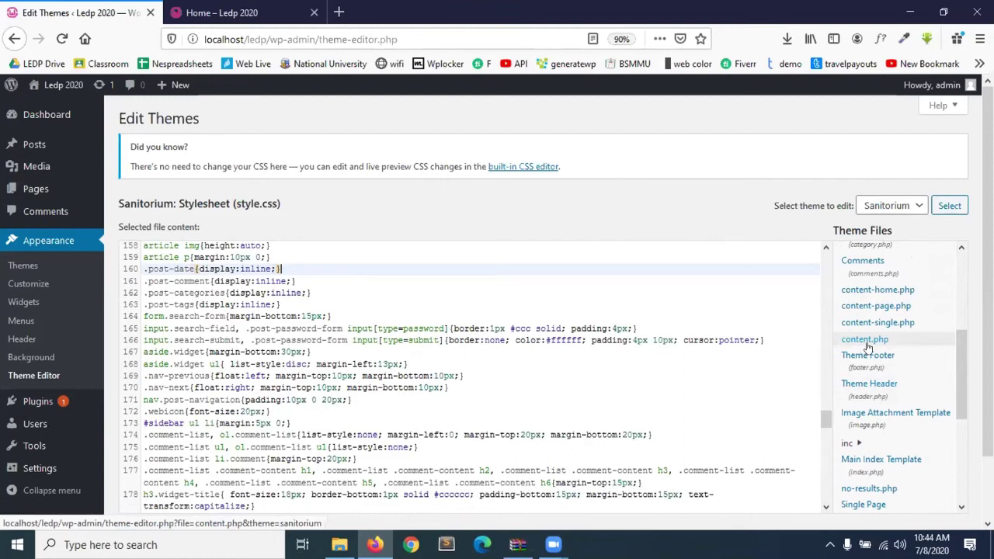
{"action": "left_click", "coordinate": [870, 289]}
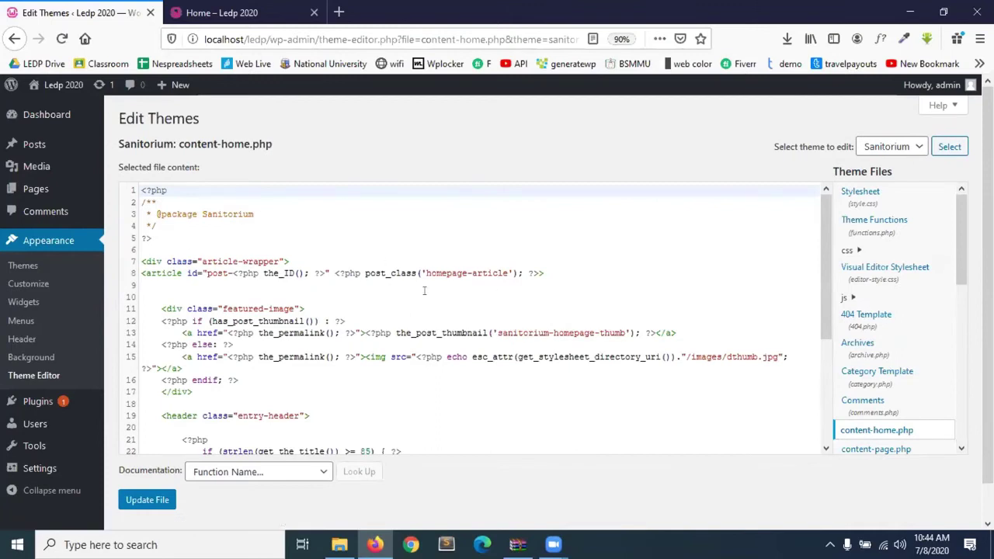
{"action": "left_click_drag", "start_coordinate": [961, 275], "coordinate": [961, 395]}
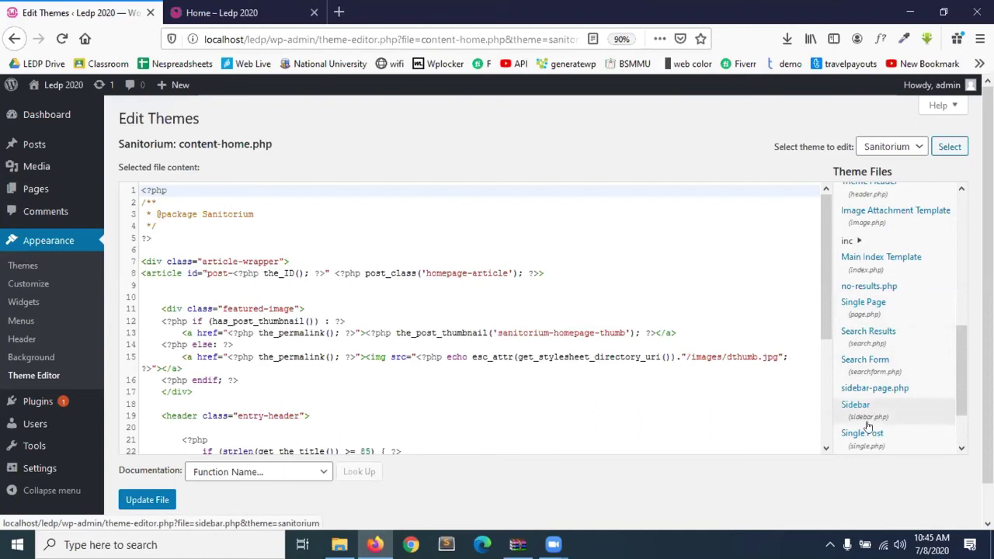
Open the Single Page template (page.php) and highlight its get_header and get_footer lines.
{"action": "left_click", "coordinate": [868, 310]}
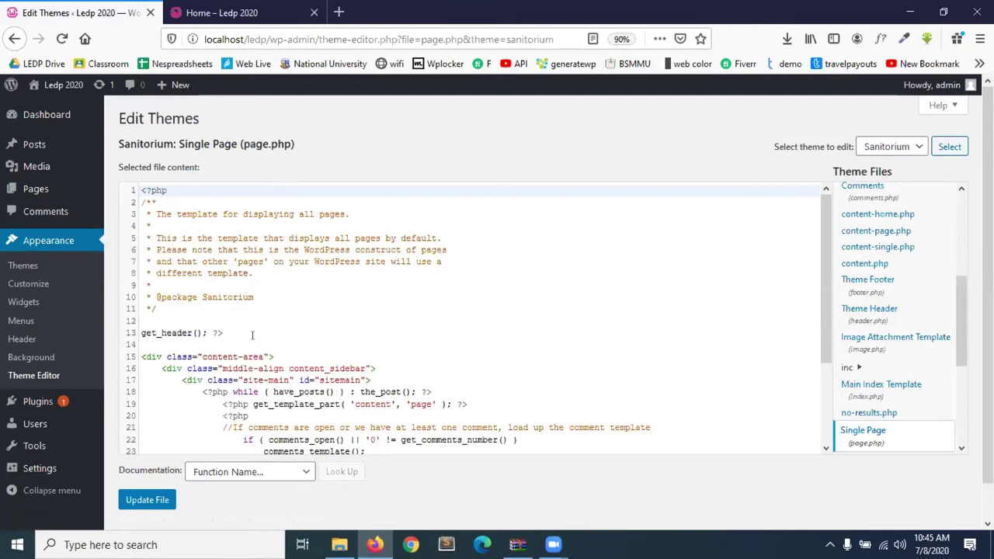
{"action": "scroll", "coordinate": [252, 335], "scroll_direction": "down", "scroll_amount": 3}
{"action": "left_click_drag", "start_coordinate": [143, 234], "coordinate": [225, 234]}
{"action": "left_click", "coordinate": [237, 233]}
{"action": "scroll", "coordinate": [158, 402], "scroll_direction": "down", "scroll_amount": 1}
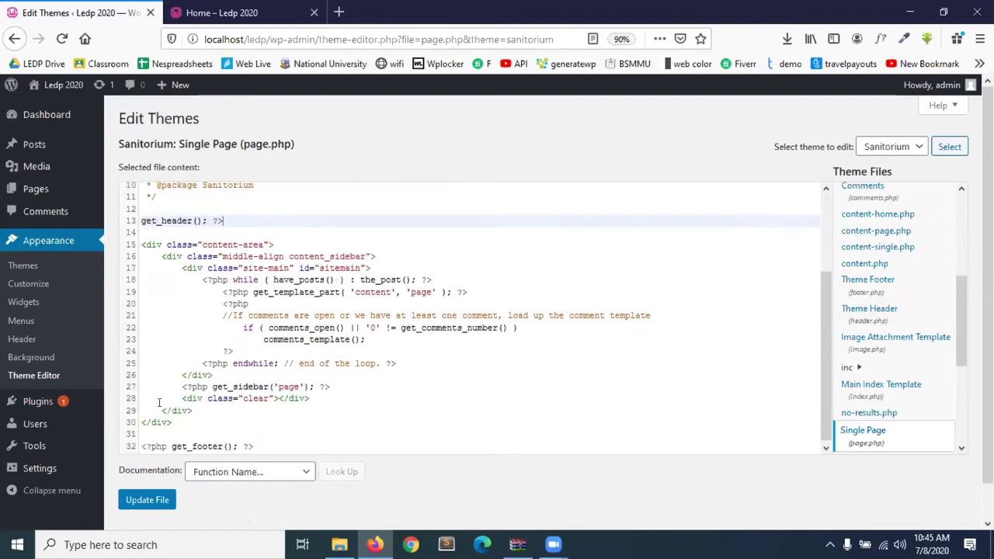
{"action": "left_click_drag", "start_coordinate": [251, 441], "coordinate": [123, 447]}
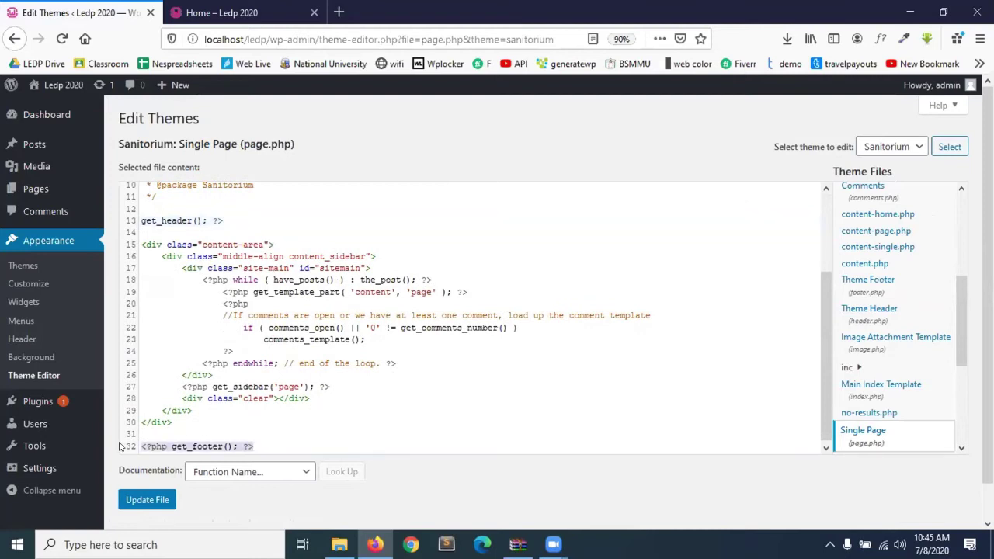
{"action": "left_click", "coordinate": [237, 218]}
{"action": "left_click_drag", "start_coordinate": [238, 218], "coordinate": [358, 406]}
{"action": "left_click", "coordinate": [347, 397]}
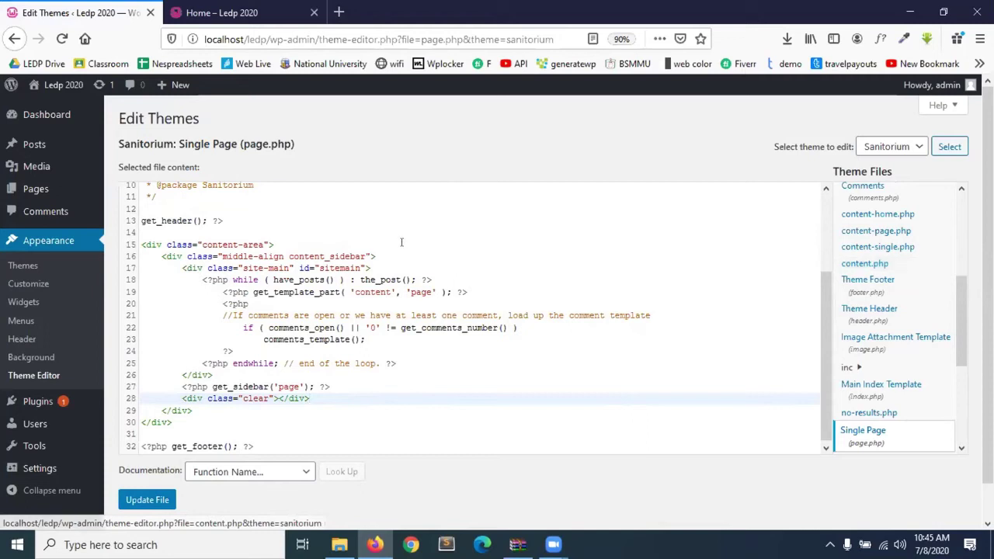
Highlight the content-area, content_sidebar and site-main div lines, then the post loop (lines 18–24).
{"action": "left_click_drag", "start_coordinate": [142, 245], "coordinate": [268, 241]}
{"action": "left_click_drag", "start_coordinate": [159, 257], "coordinate": [376, 256]}
{"action": "left_click_drag", "start_coordinate": [177, 268], "coordinate": [203, 268]}
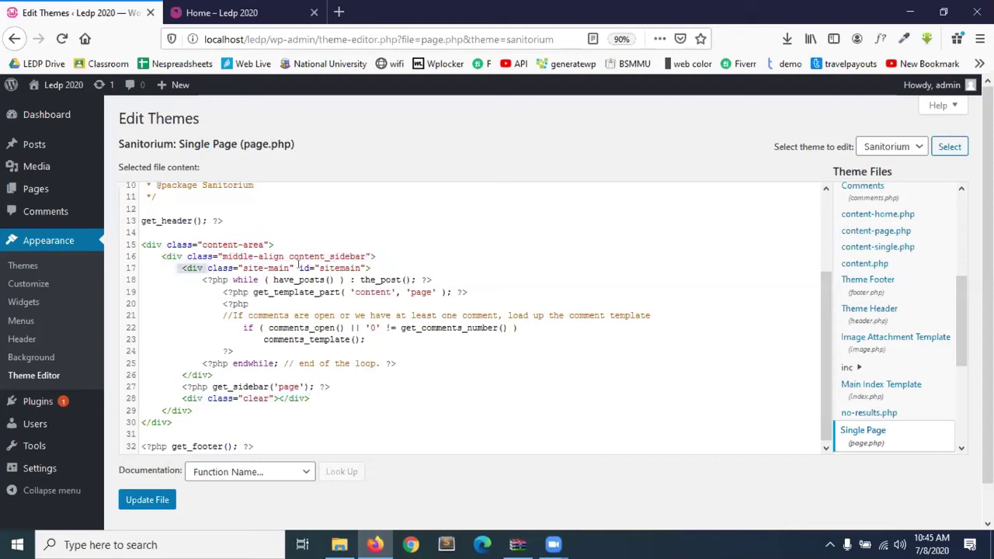
{"action": "left_click_drag", "start_coordinate": [299, 266], "coordinate": [371, 268]}
{"action": "left_click_drag", "start_coordinate": [202, 280], "coordinate": [404, 357]}
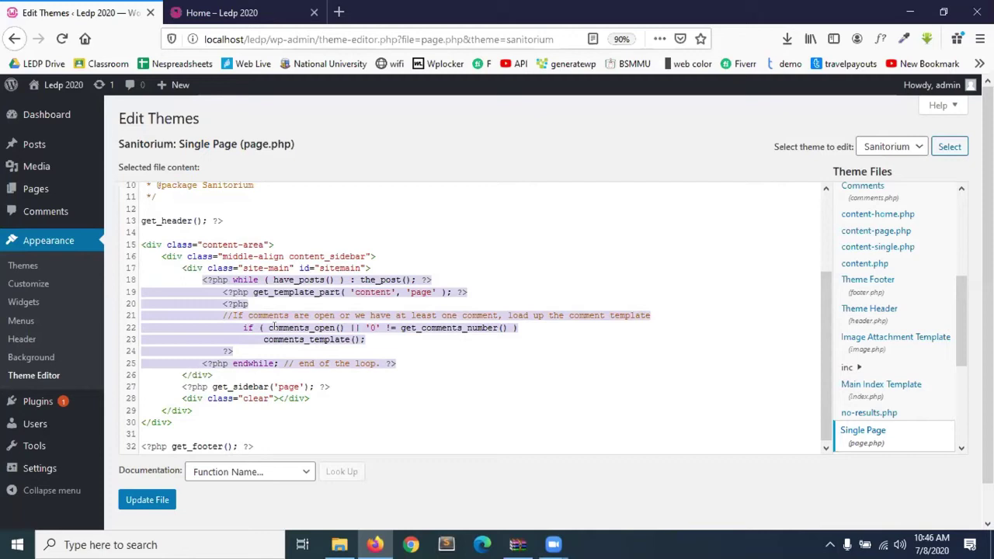
{"action": "left_click", "coordinate": [241, 280]}
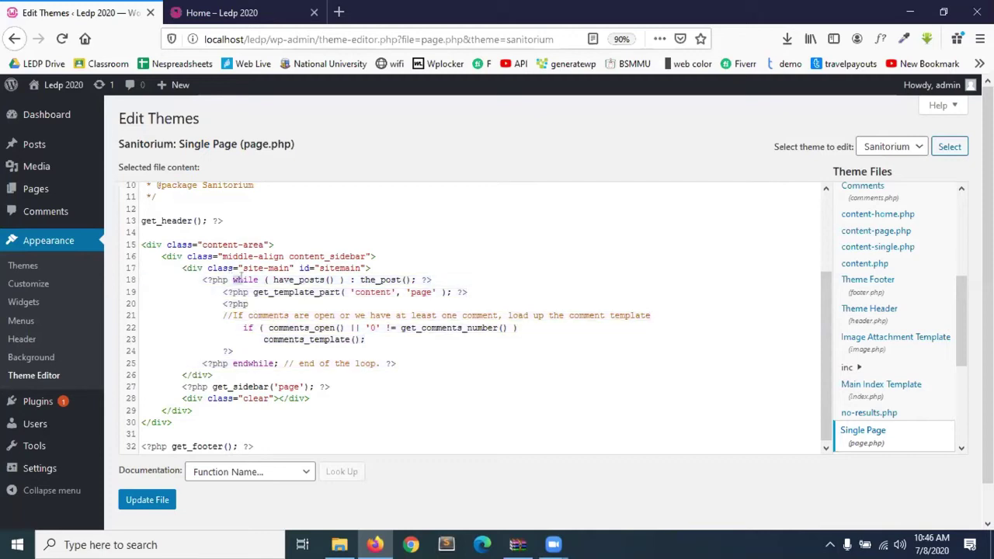
Highlight the have_posts, the_post and get_template_part('content','page') calls in the loop.
{"action": "left_click_drag", "start_coordinate": [273, 280], "coordinate": [323, 280]}
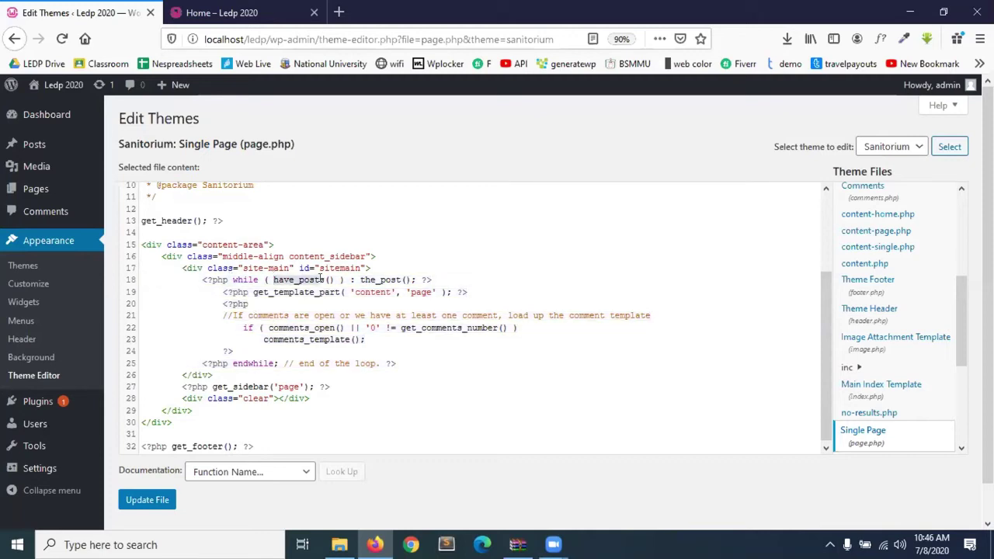
{"action": "double_click", "coordinate": [391, 280]}
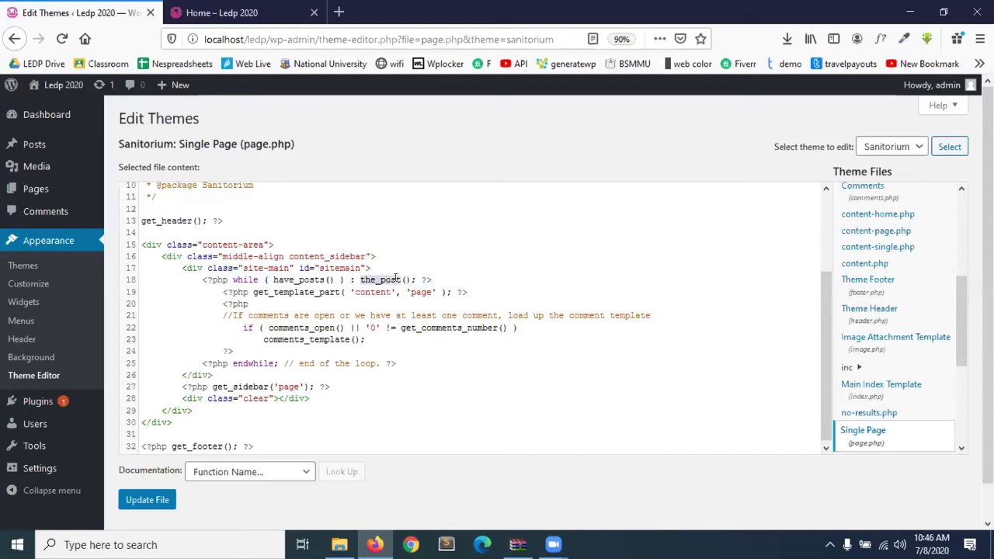
{"action": "left_click_drag", "start_coordinate": [253, 291], "coordinate": [393, 292]}
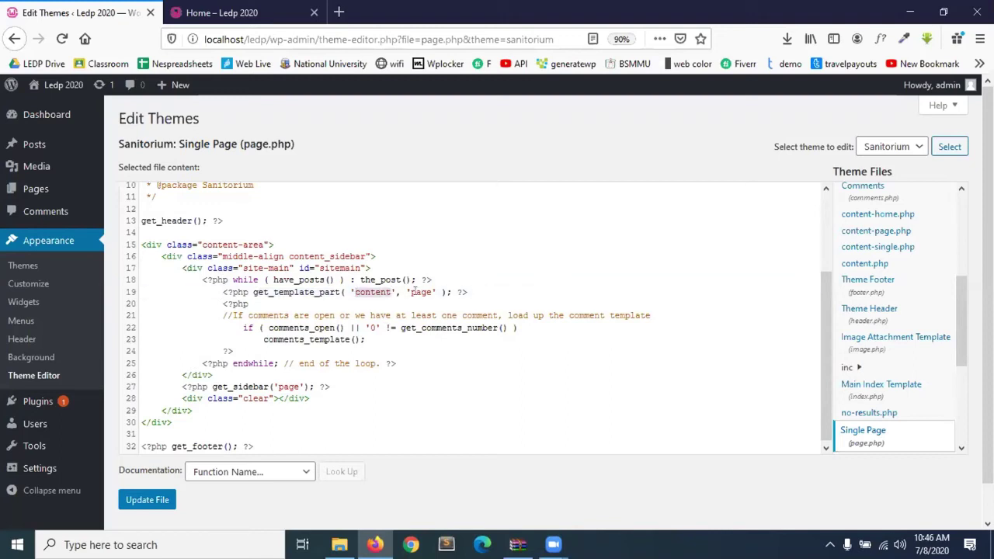
{"action": "double_click", "coordinate": [419, 292]}
Highlight the comments_open condition and the comments_template block on lines 21–23.
{"action": "left_click_drag", "start_coordinate": [232, 327], "coordinate": [367, 339]}
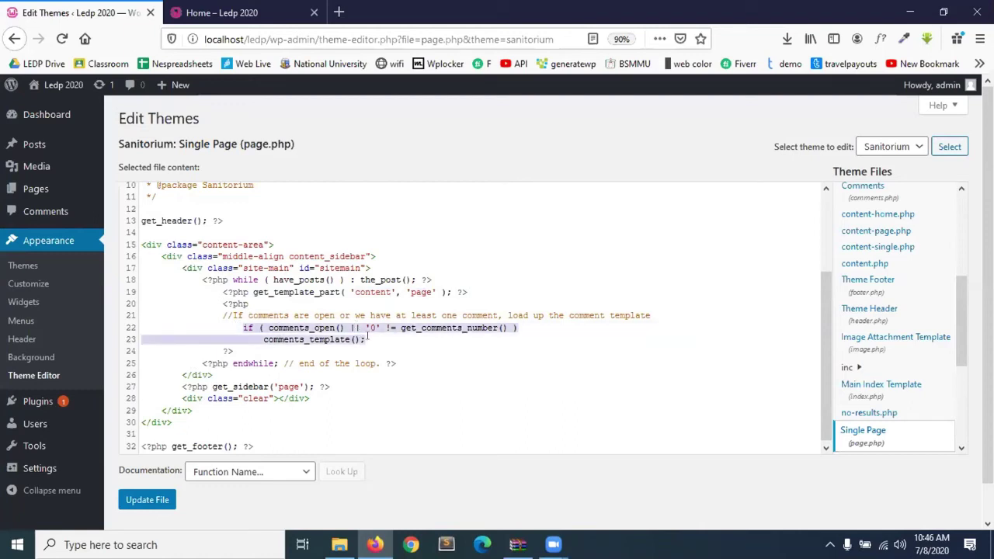
{"action": "left_click", "coordinate": [367, 339]}
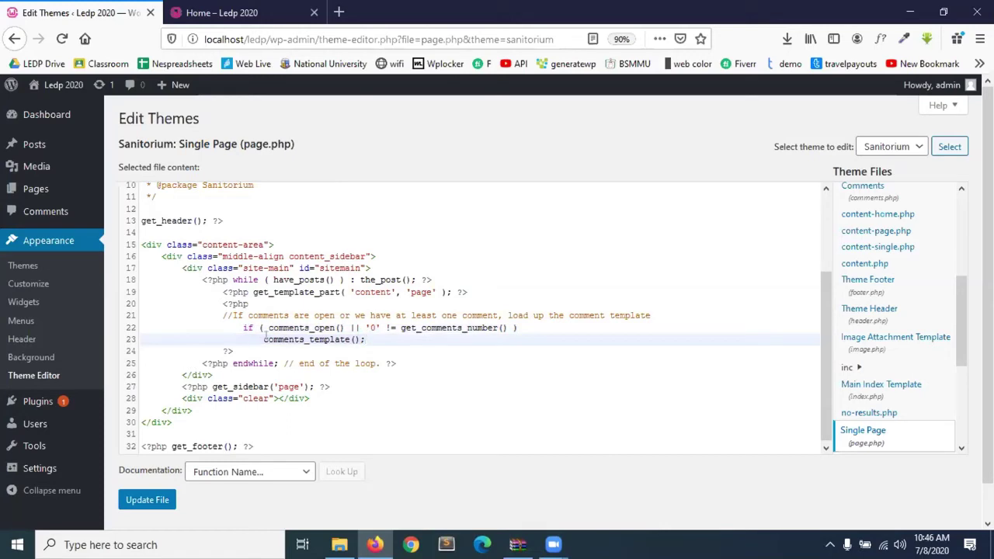
{"action": "left_click_drag", "start_coordinate": [252, 325], "coordinate": [355, 340]}
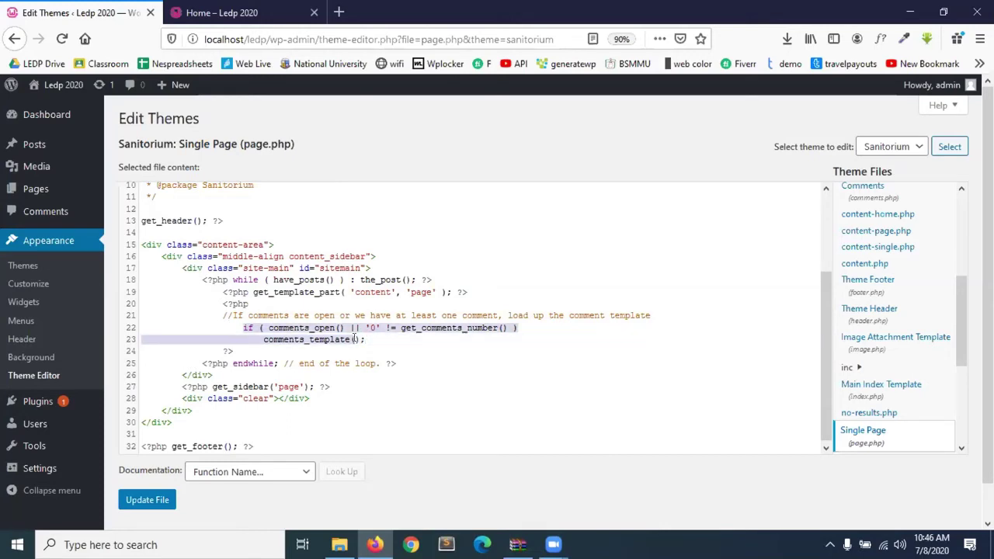
{"action": "left_click", "coordinate": [218, 313]}
{"action": "left_click_drag", "start_coordinate": [219, 313], "coordinate": [332, 348]}
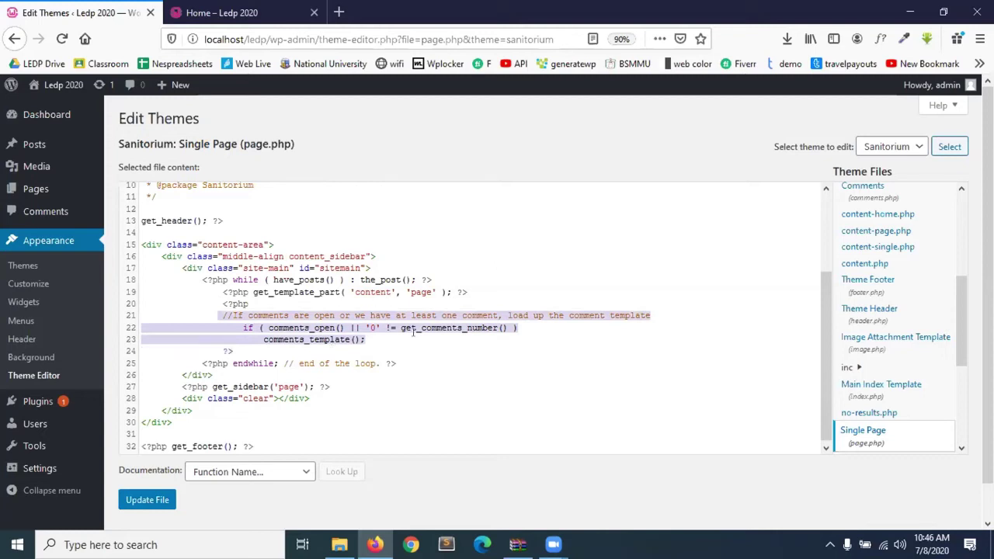
Delete the comment-template lines, restore them with undo, and highlight the endwhile line.
{"action": "key", "text": "BackSpace"}
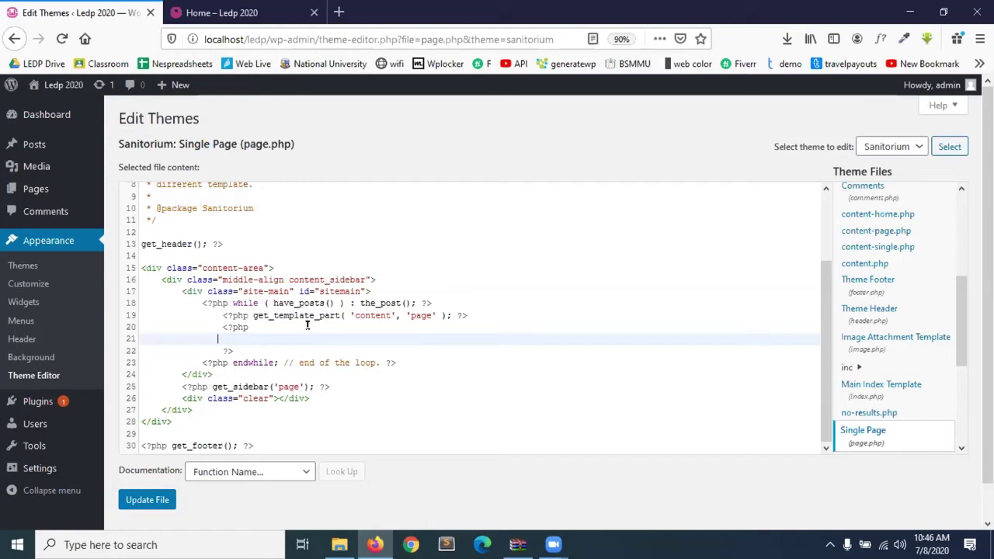
{"action": "key", "text": "ctrl+z"}
{"action": "left_click", "coordinate": [258, 396]}
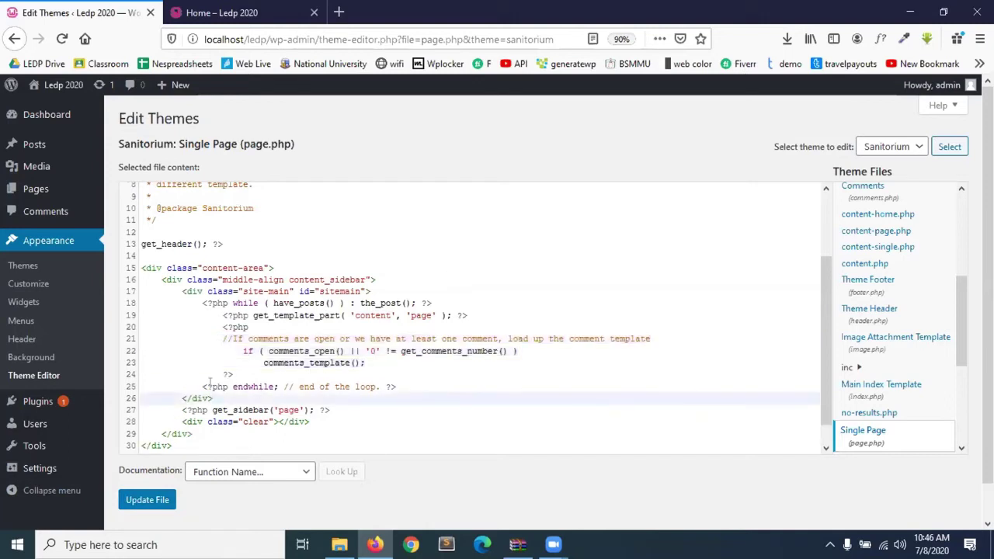
{"action": "left_click_drag", "start_coordinate": [203, 386], "coordinate": [396, 381]}
{"action": "triple_click", "coordinate": [365, 384]}
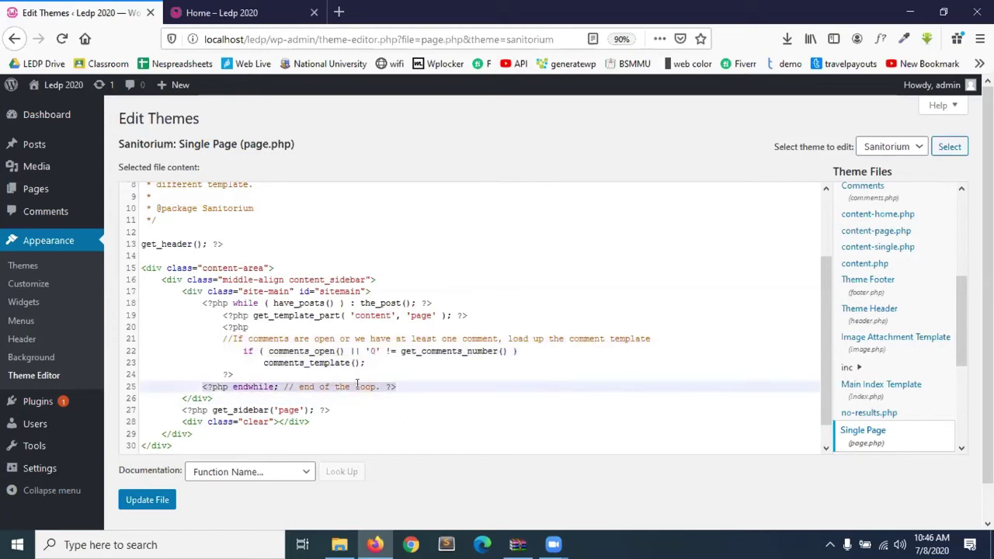
{"action": "left_click", "coordinate": [392, 384]}
Highlight the while loop through endwhile, then select lines 19–23 of page.php.
{"action": "left_click_drag", "start_coordinate": [203, 303], "coordinate": [432, 303]}
{"action": "left_click_drag", "start_coordinate": [195, 383], "coordinate": [389, 388]}
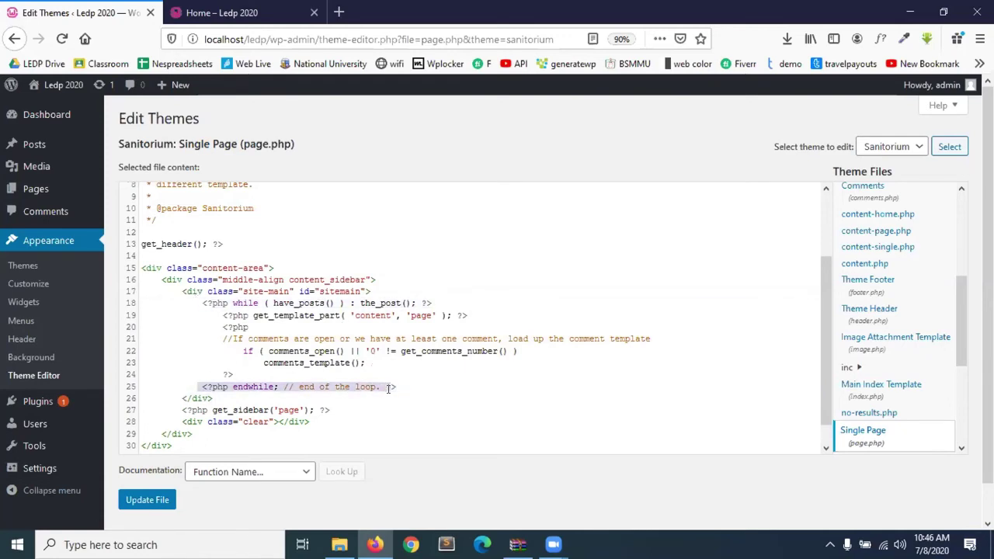
{"action": "left_click", "coordinate": [327, 364]}
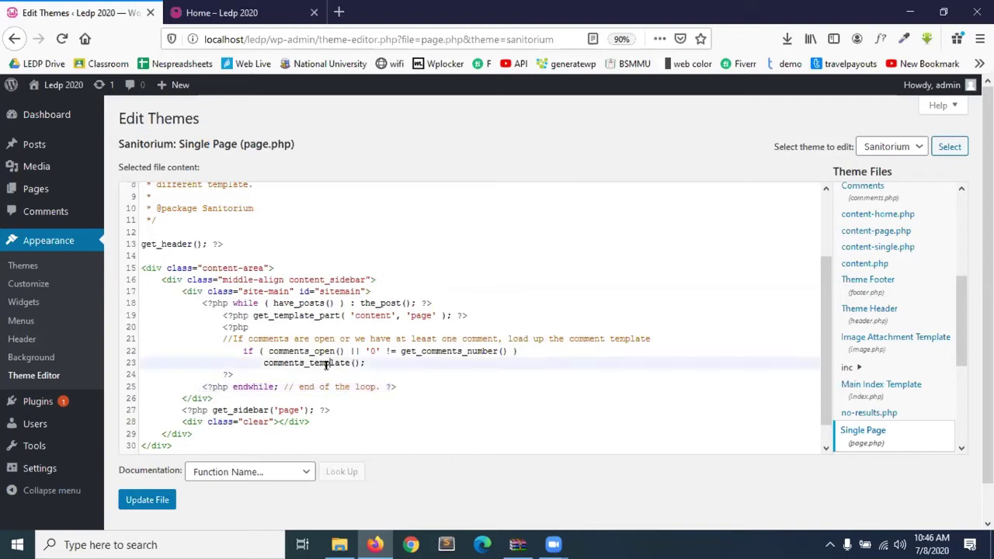
{"action": "left_click", "coordinate": [218, 315]}
{"action": "left_click_drag", "start_coordinate": [218, 316], "coordinate": [404, 358]}
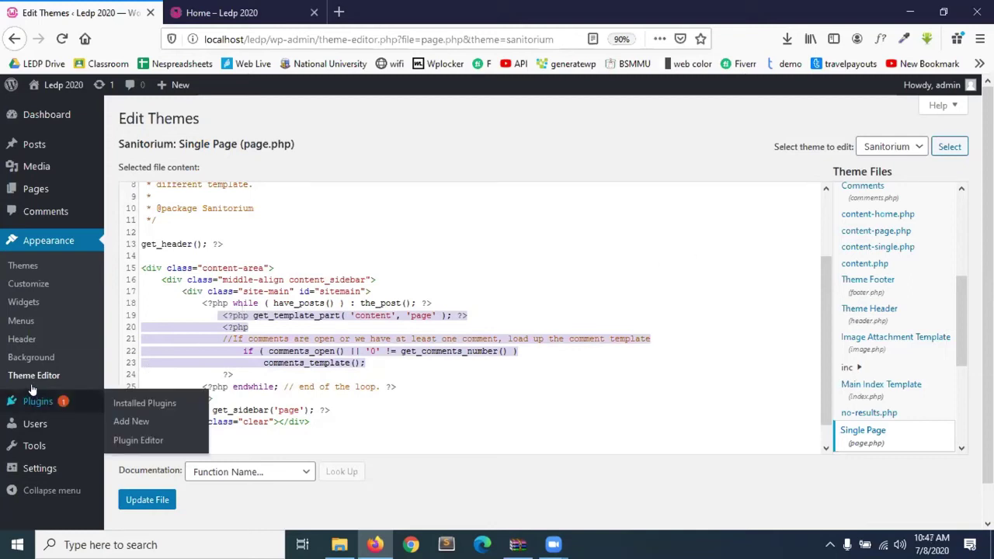
{"action": "scroll", "coordinate": [312, 347], "scroll_direction": "up", "scroll_amount": 1}
{"action": "scroll", "coordinate": [312, 347], "scroll_direction": "up", "scroll_amount": 2}
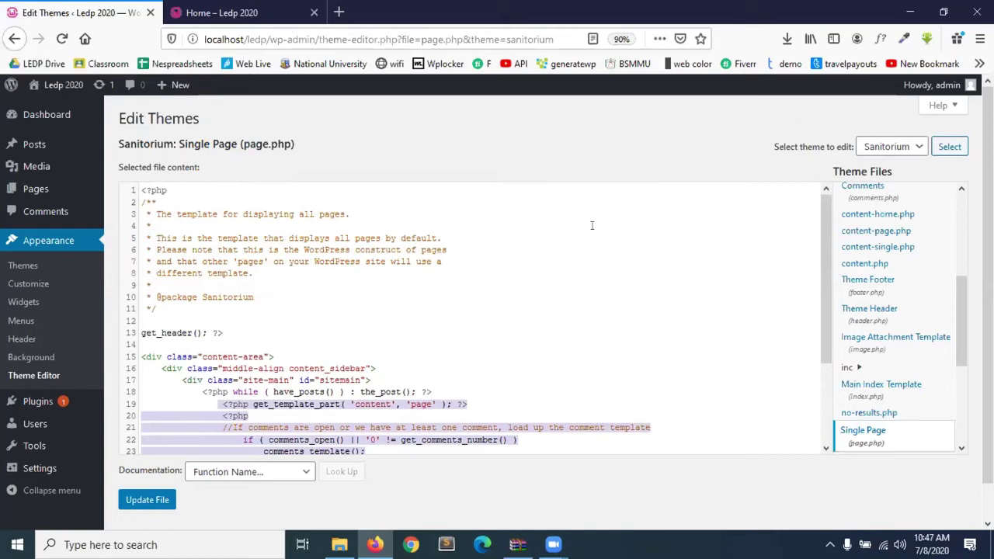
Leave the theme editor unsaved and open Appearance > Themes, showing Sanitorium active and Adney.
{"action": "left_click", "coordinate": [14, 38]}
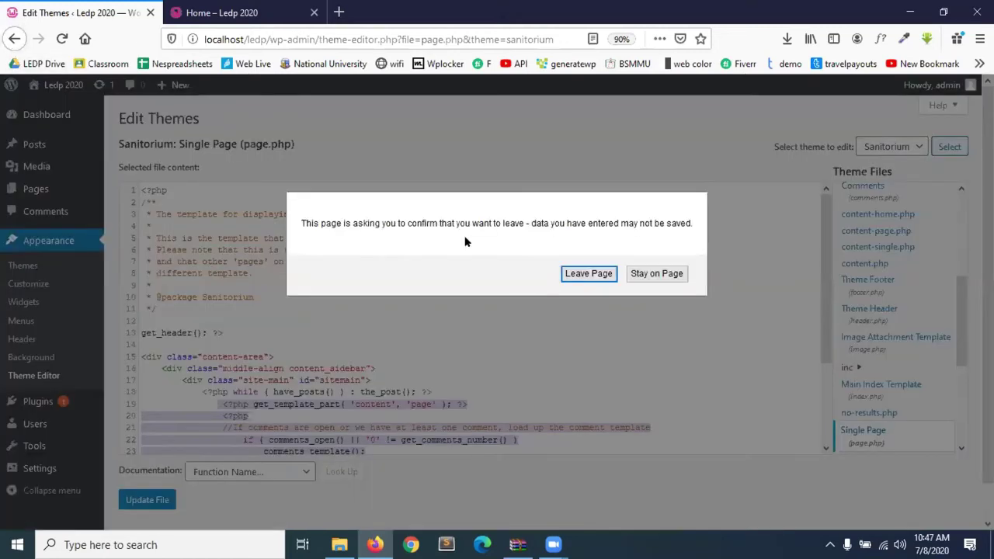
{"action": "left_click", "coordinate": [606, 282]}
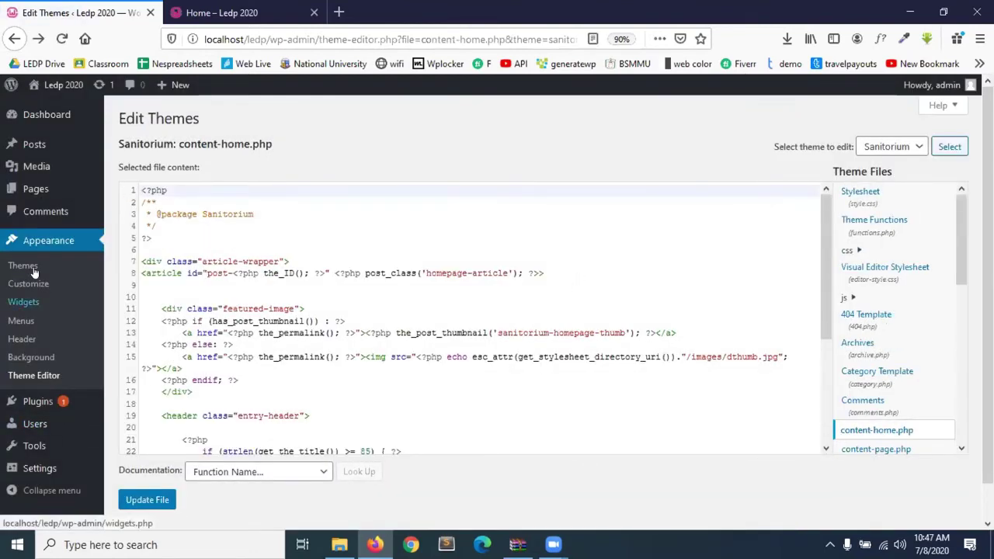
{"action": "left_click", "coordinate": [33, 243]}
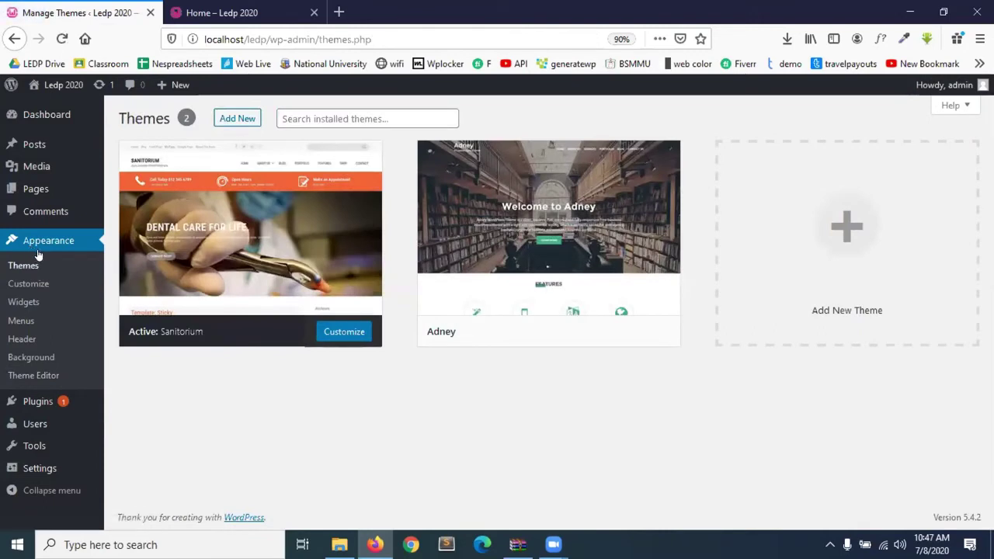
Open Plugins > Installed Plugins and reload the list showing Akismet Anti-Spam and Hello Dolly.
{"action": "mouse_move", "coordinate": [41, 404]}
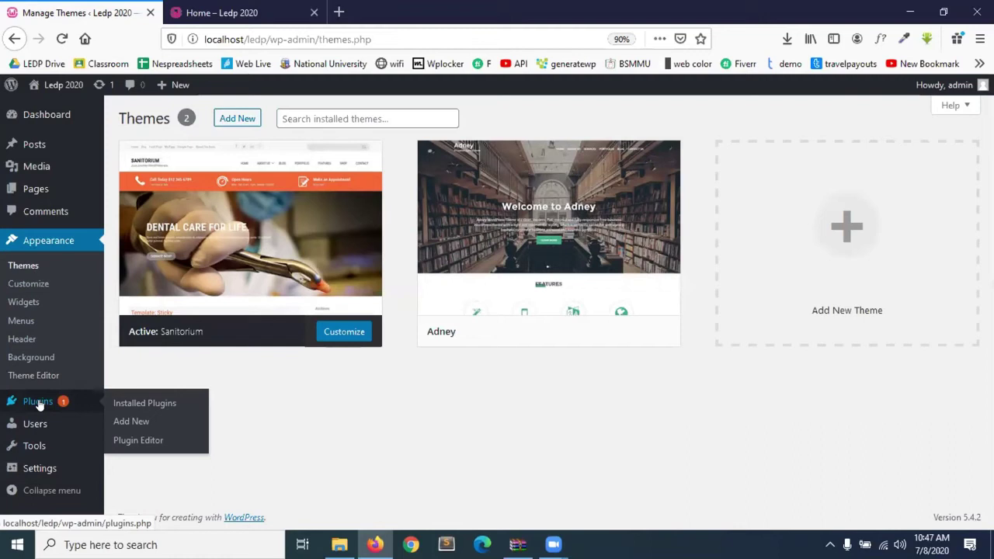
{"action": "left_click", "coordinate": [39, 403]}
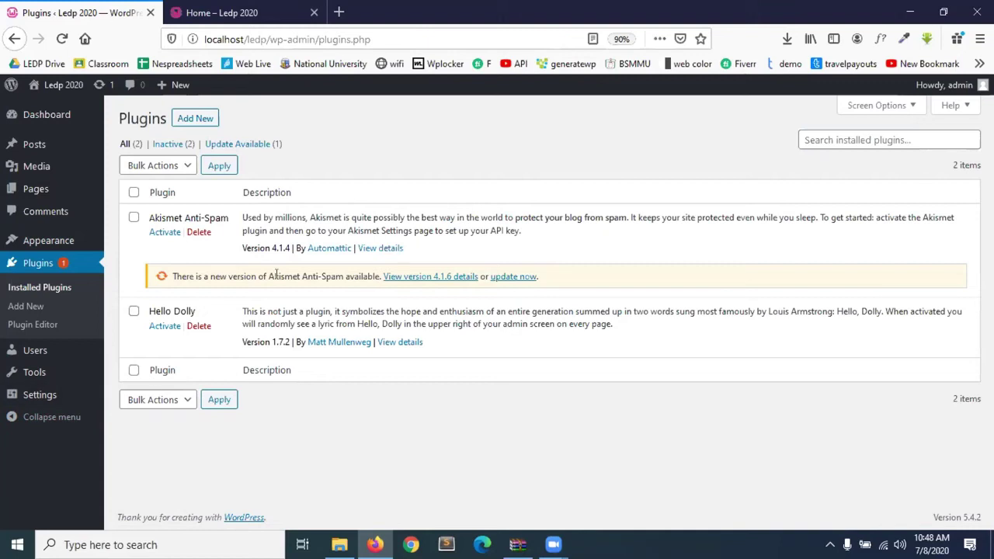
{"action": "left_click", "coordinate": [40, 268]}
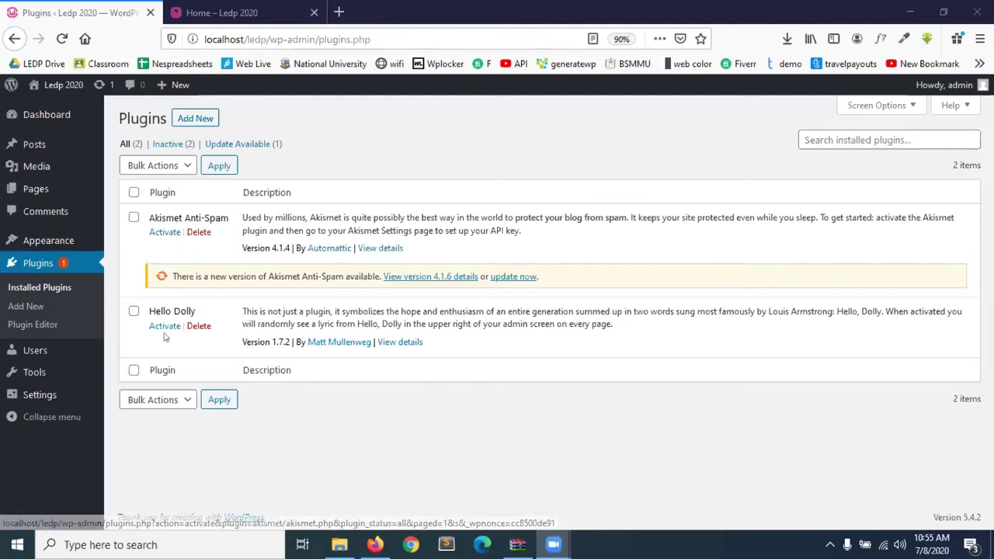
Delete Akismet Anti-Spam and Hello Dolly, confirming each, then go to Add Plugins.
{"action": "left_click", "coordinate": [199, 231]}
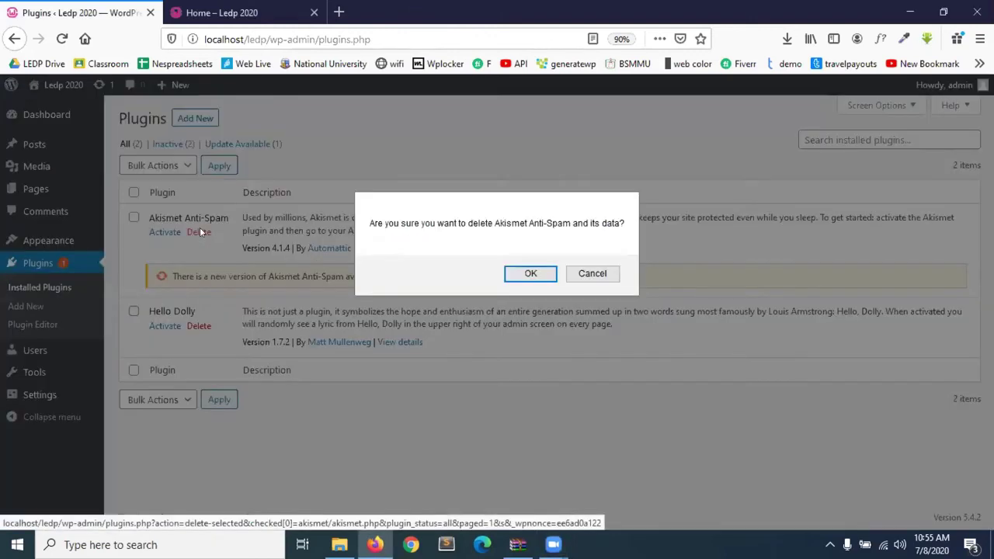
{"action": "left_click", "coordinate": [522, 272]}
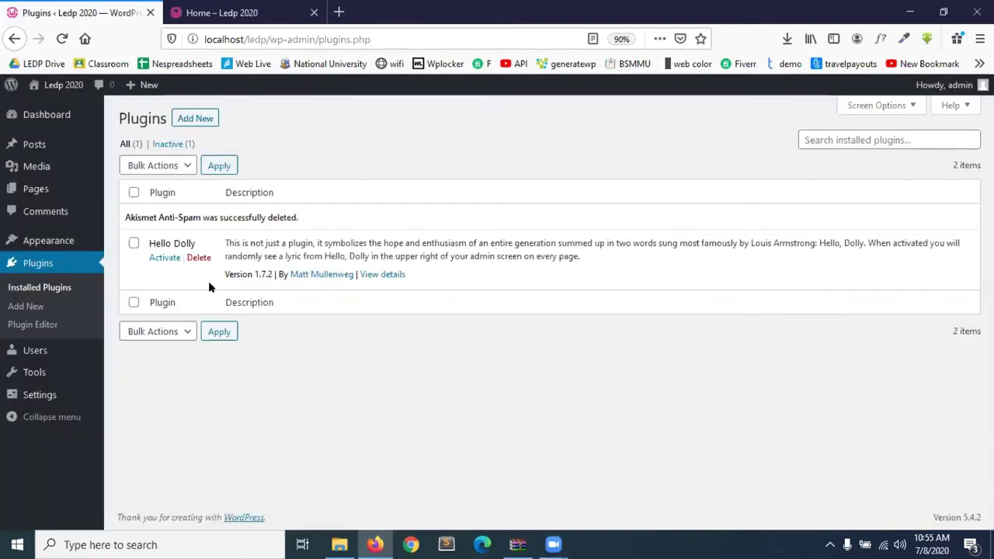
{"action": "left_click", "coordinate": [200, 259]}
{"action": "left_click", "coordinate": [512, 274]}
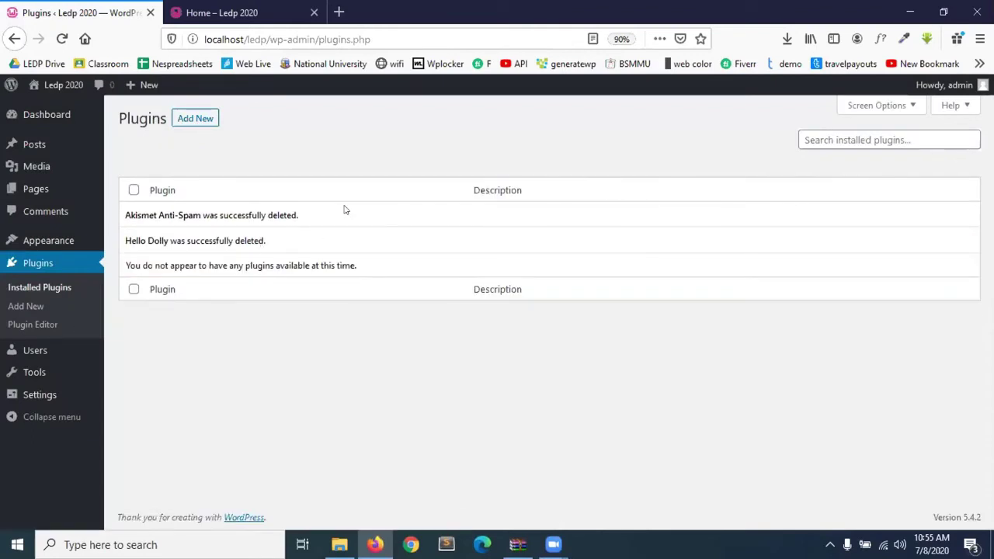
{"action": "left_click", "coordinate": [195, 115]}
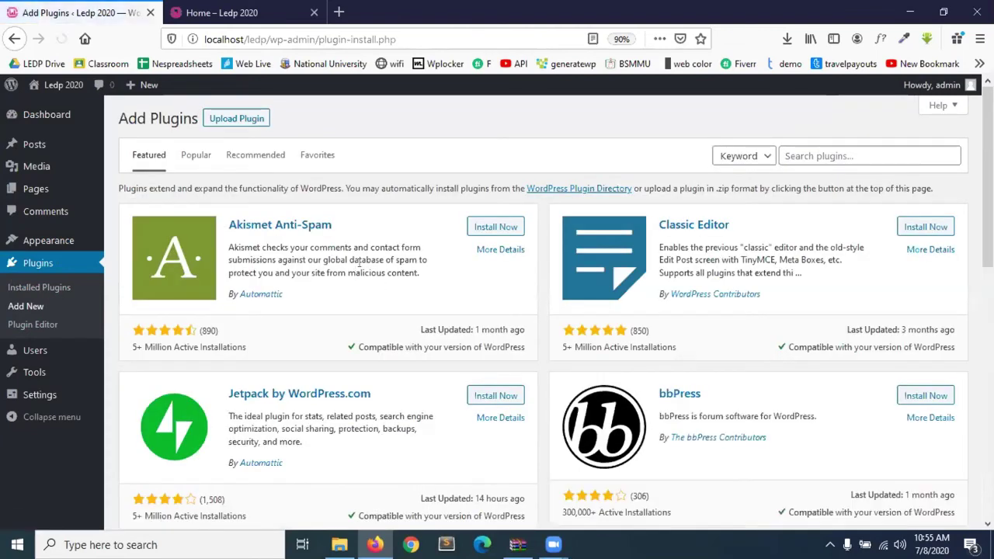
Install the Classic Editor plugin from the featured plugins list.
{"action": "scroll", "coordinate": [479, 289], "scroll_direction": "down", "scroll_amount": 9}
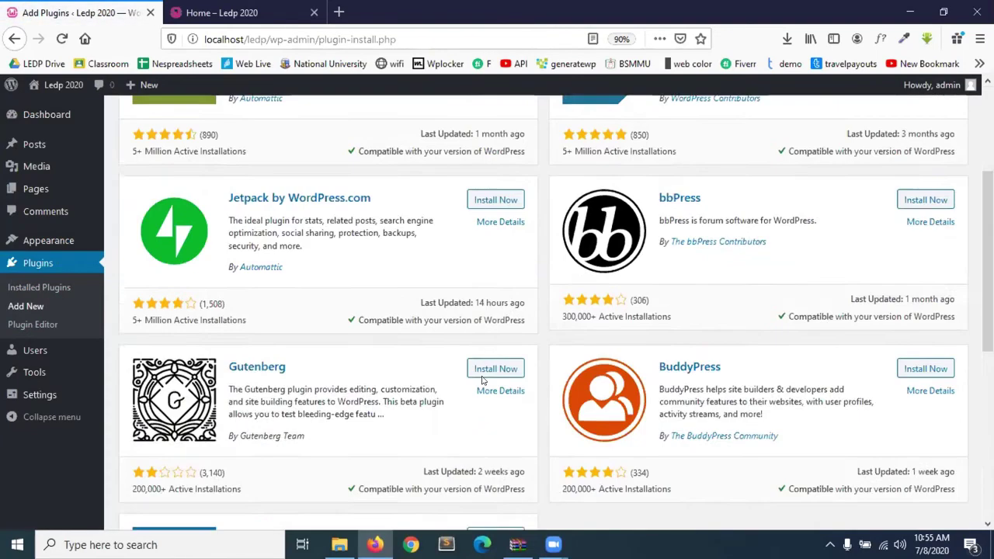
{"action": "scroll", "coordinate": [481, 380], "scroll_direction": "up", "scroll_amount": 10}
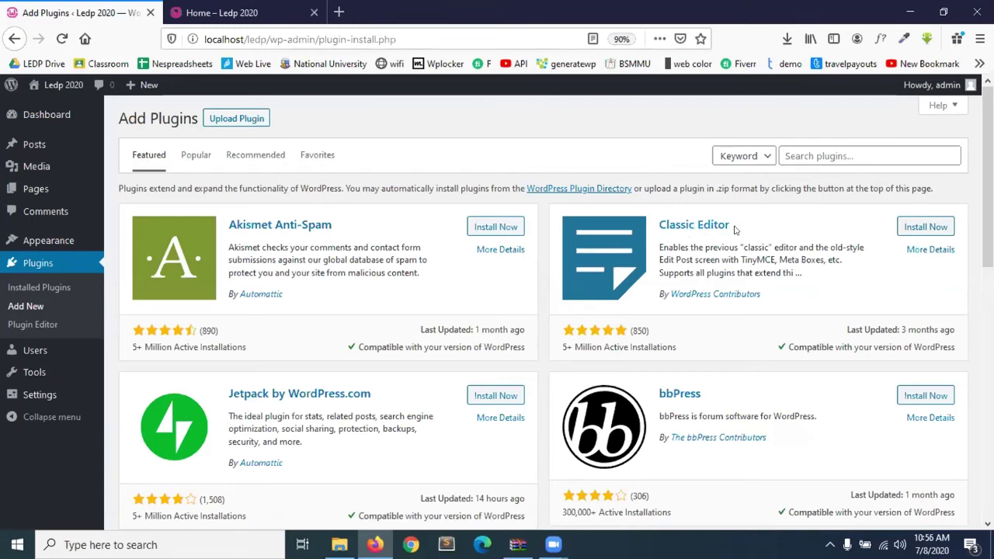
{"action": "left_click", "coordinate": [926, 230]}
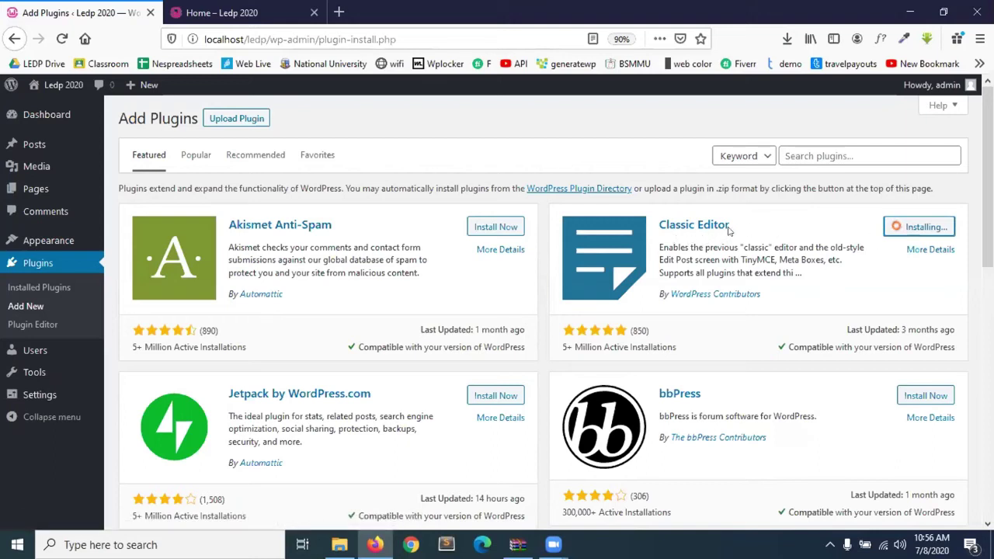
{"action": "left_click_drag", "start_coordinate": [731, 228], "coordinate": [659, 232]}
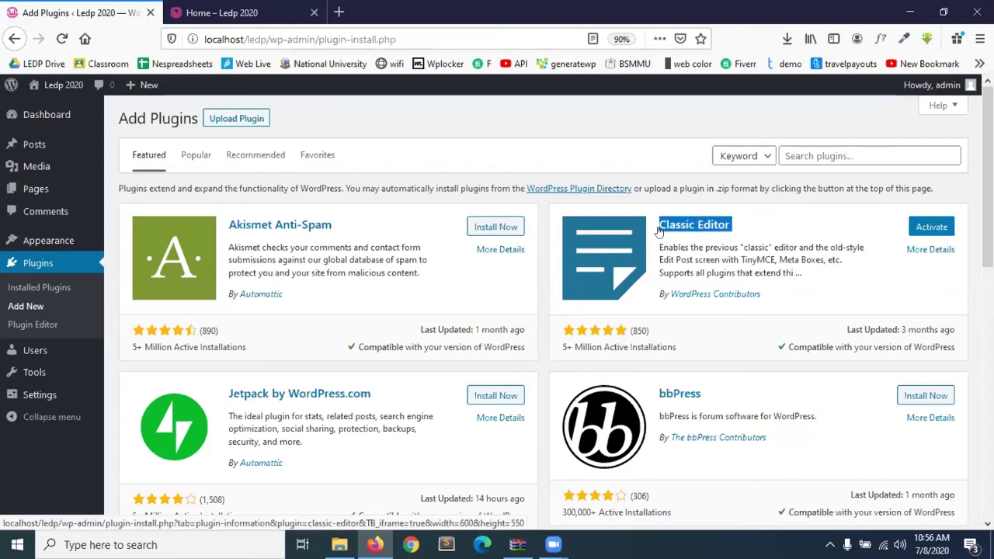
{"action": "left_click", "coordinate": [804, 237]}
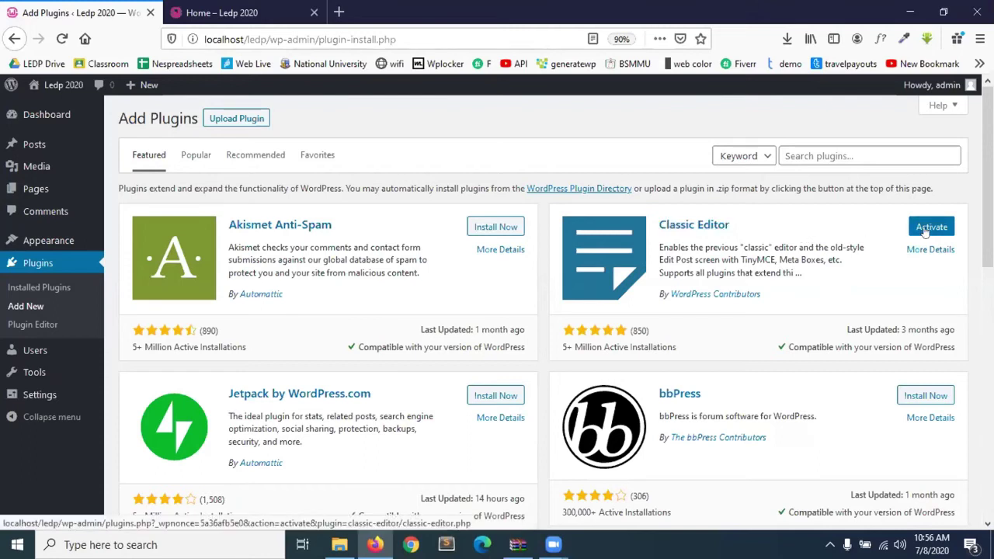
Return to Installed Plugins, showing Classic Editor 1.5 inactive, and right-click Posts > Add New.
{"action": "left_click", "coordinate": [43, 267]}
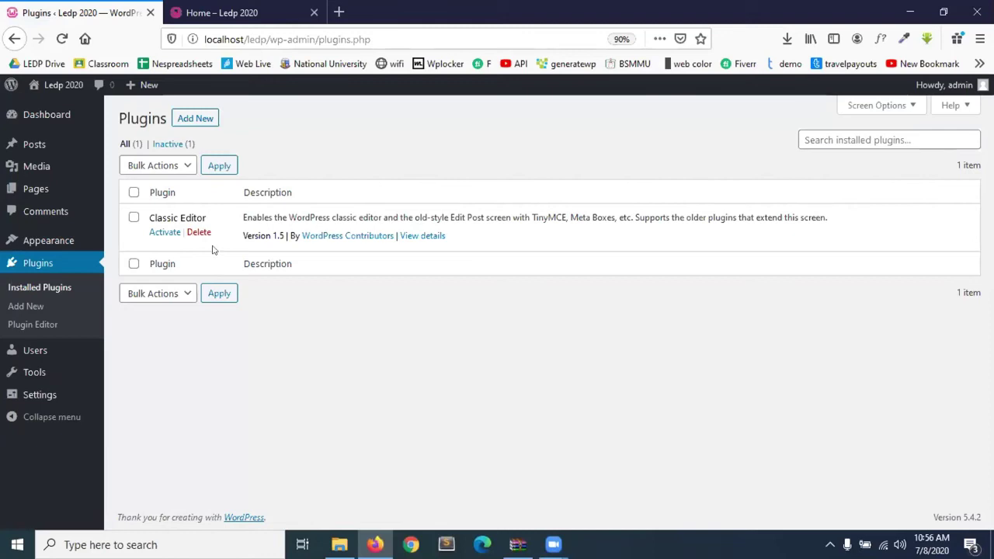
{"action": "mouse_move", "coordinate": [40, 140]}
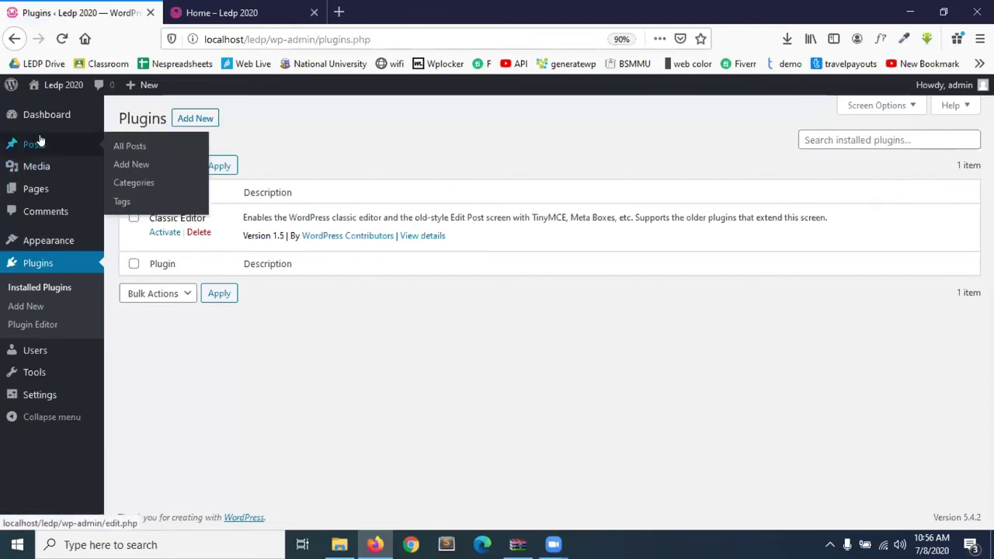
{"action": "right_click", "coordinate": [134, 165]}
Open an empty Add New Post in a new tab, browse the block inserter, then return to Plugins.
{"action": "left_click", "coordinate": [201, 177]}
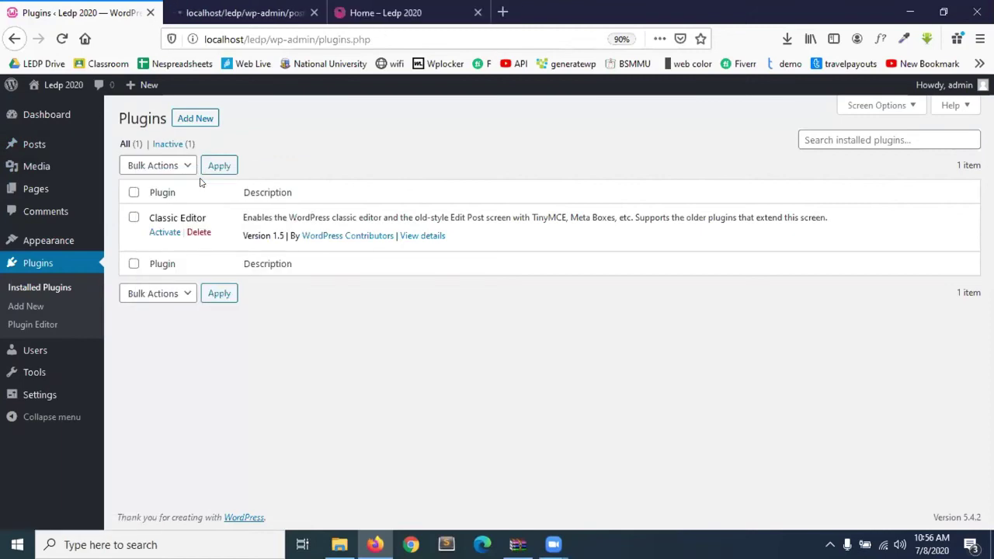
{"action": "left_click", "coordinate": [268, 12]}
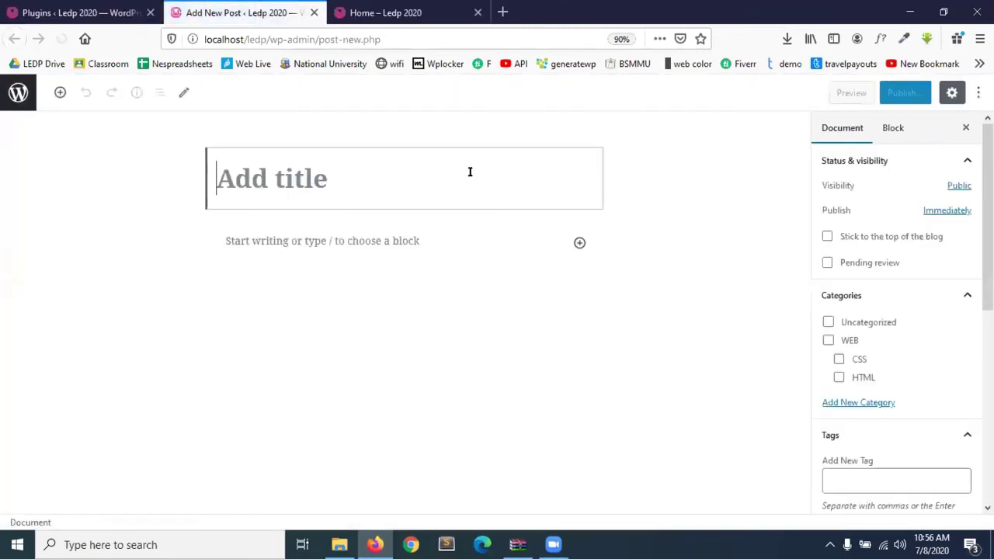
{"action": "left_click", "coordinate": [580, 243]}
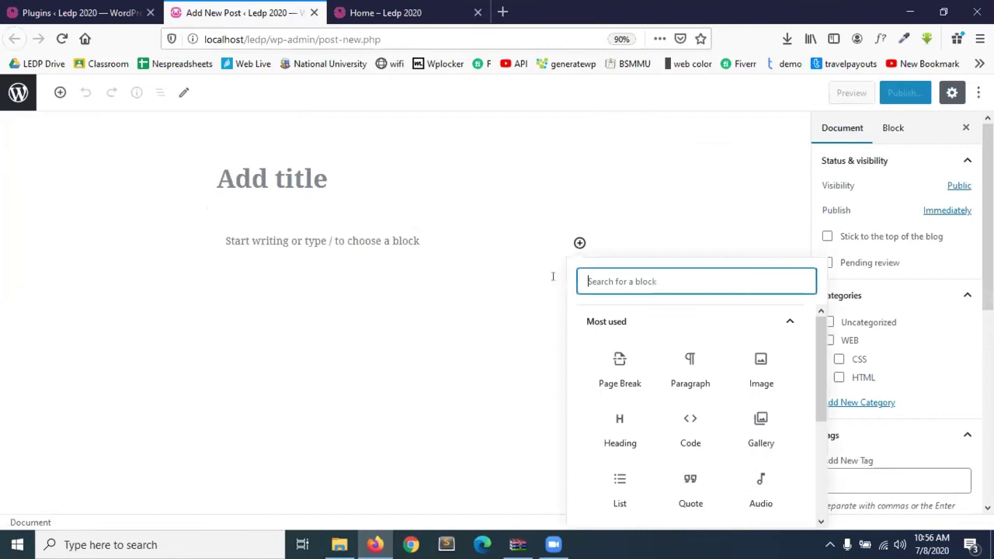
{"action": "scroll", "coordinate": [708, 419], "scroll_direction": "down", "scroll_amount": 3}
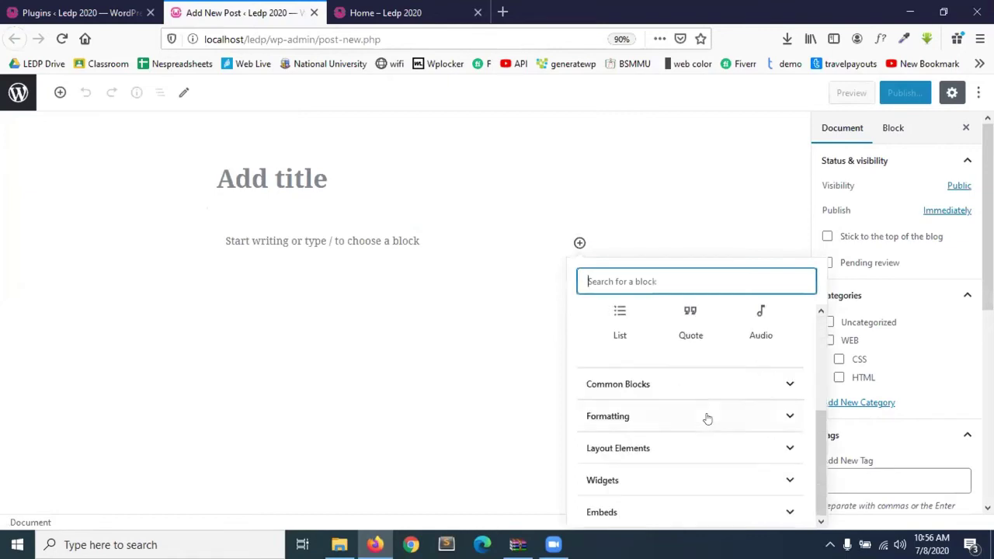
{"action": "scroll", "coordinate": [706, 418], "scroll_direction": "up", "scroll_amount": 5}
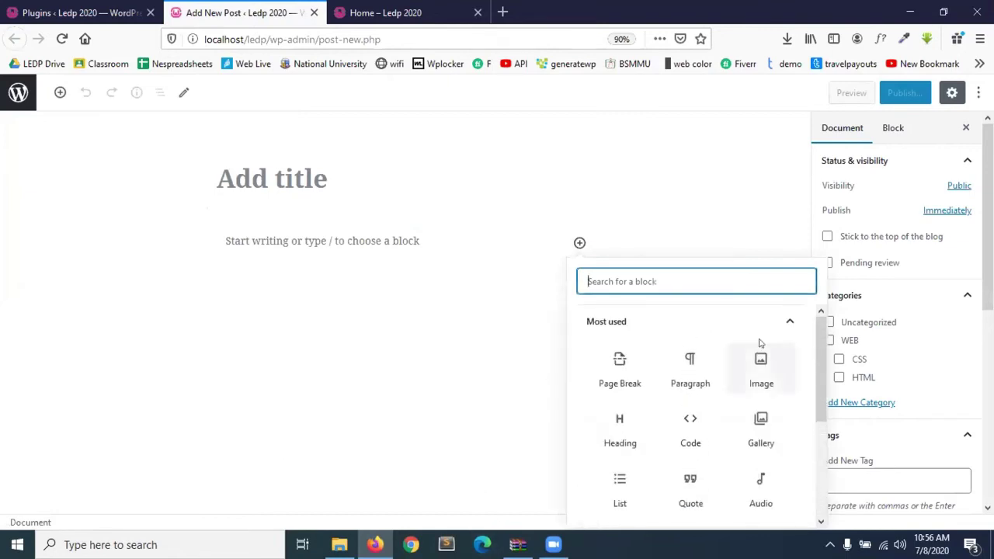
{"action": "left_click", "coordinate": [405, 356]}
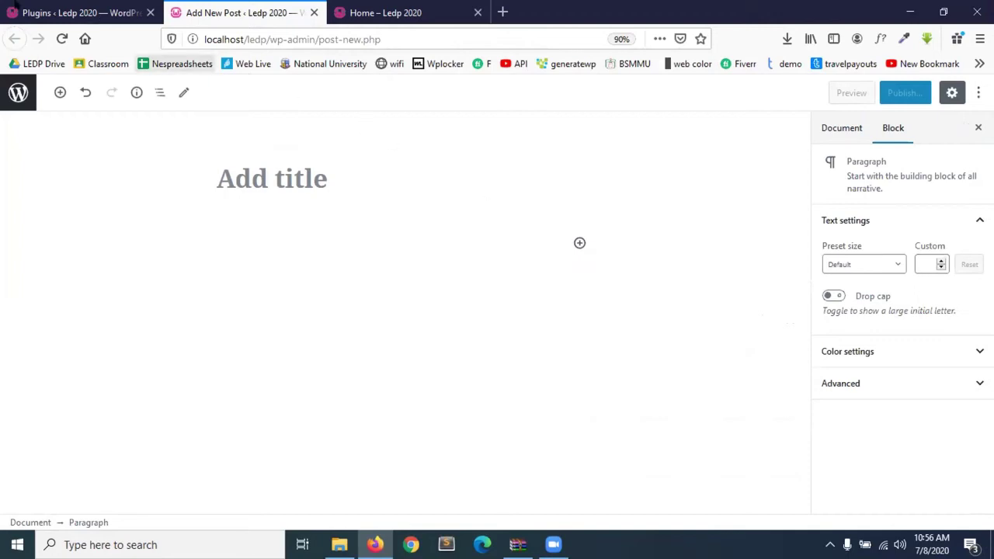
{"action": "left_click", "coordinate": [78, 12]}
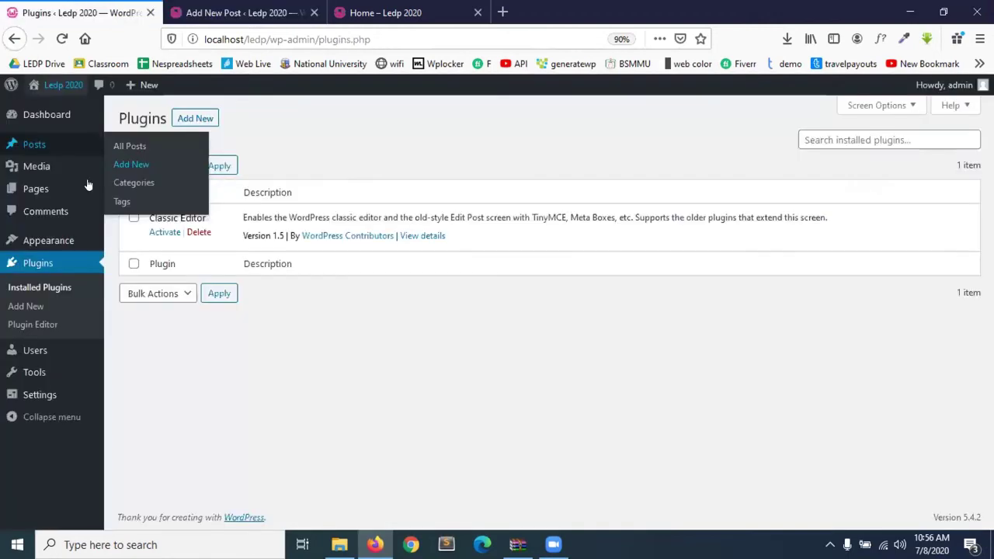
Activate Classic Editor and reload the Add New Post tab so it shows the classic editor.
{"action": "left_click", "coordinate": [164, 231]}
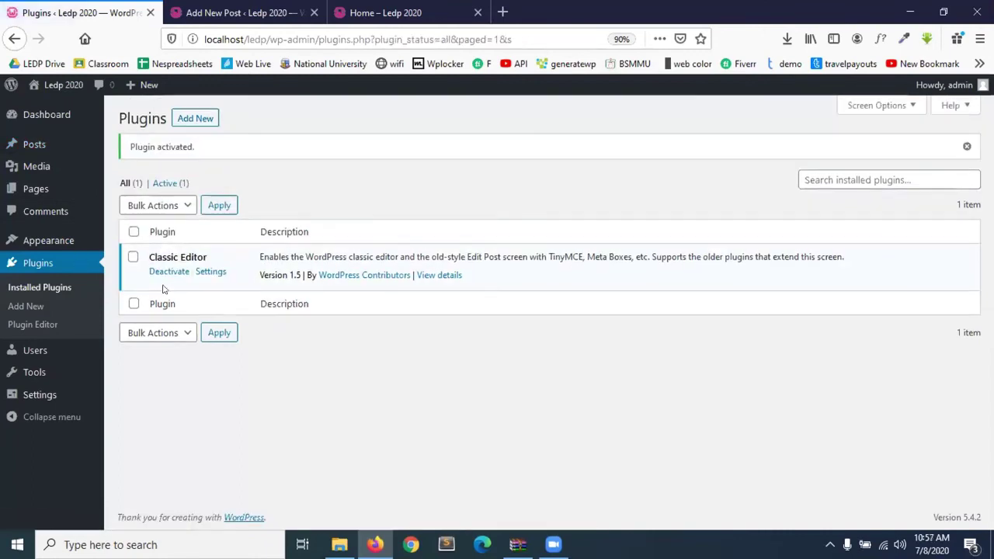
{"action": "left_click", "coordinate": [264, 7]}
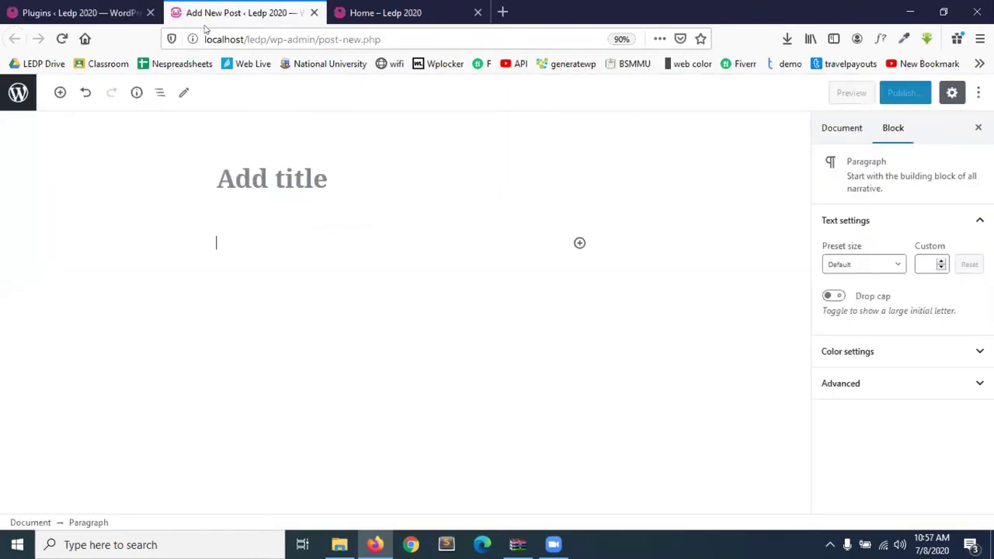
{"action": "left_click", "coordinate": [62, 38]}
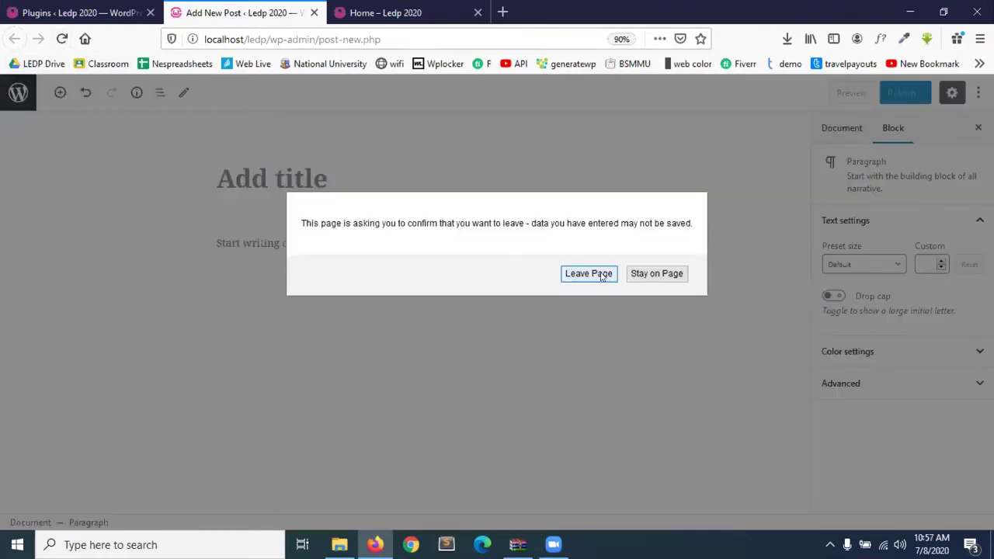
{"action": "left_click", "coordinate": [589, 273]}
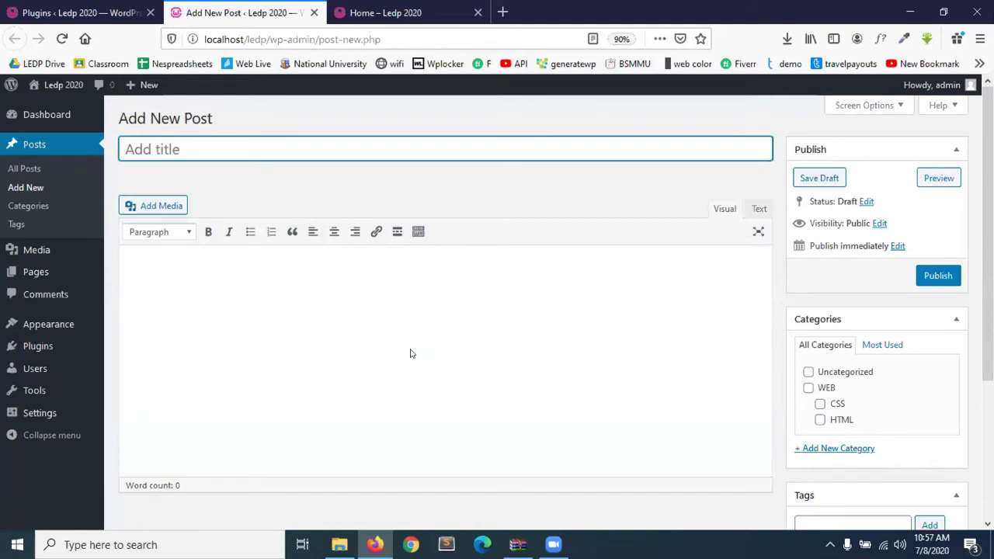
{"action": "left_click", "coordinate": [324, 326]}
{"action": "left_click", "coordinate": [205, 138]}
{"action": "left_click", "coordinate": [205, 290]}
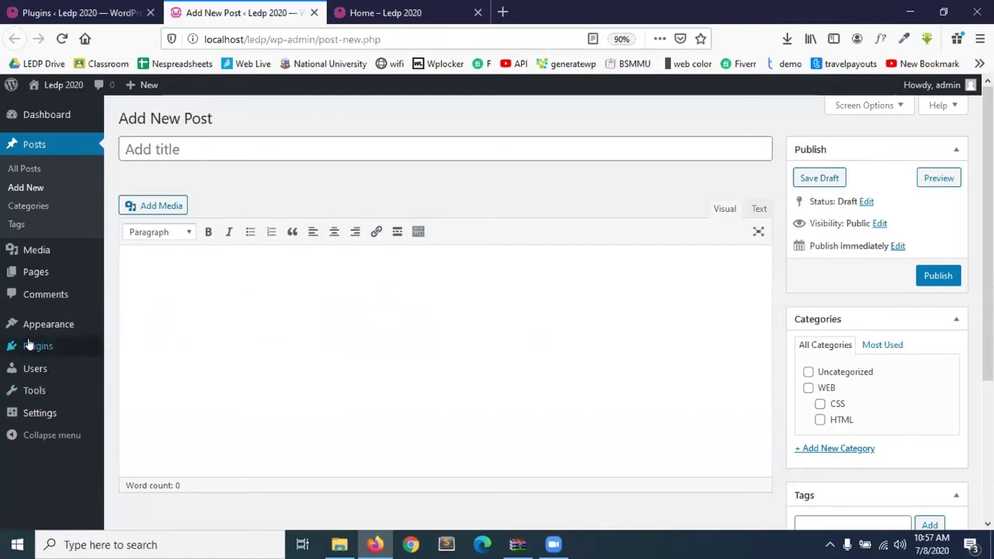
{"action": "mouse_move", "coordinate": [96, 352]}
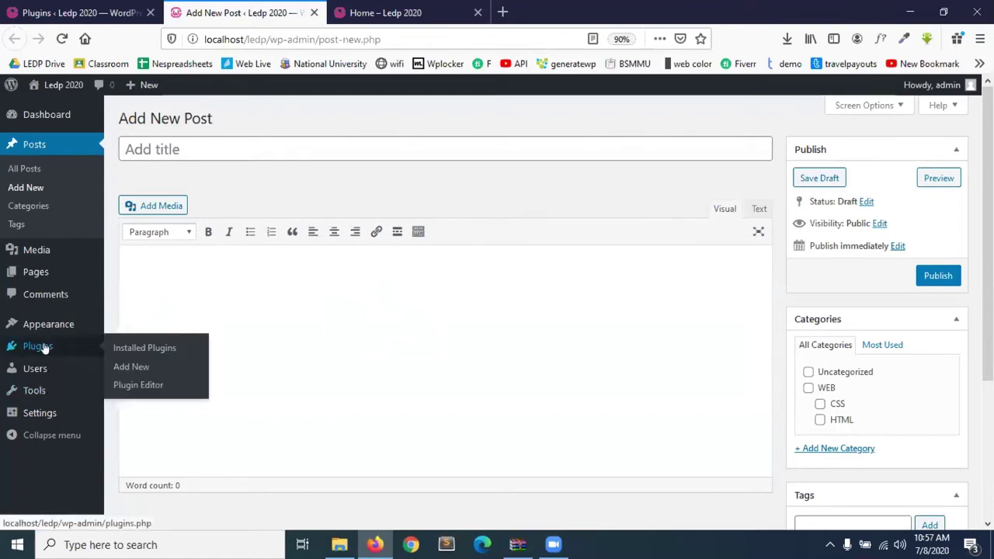
Browse the Popular plugins on Add Plugins and select the Contact Form 7 title.
{"action": "left_click", "coordinate": [132, 367]}
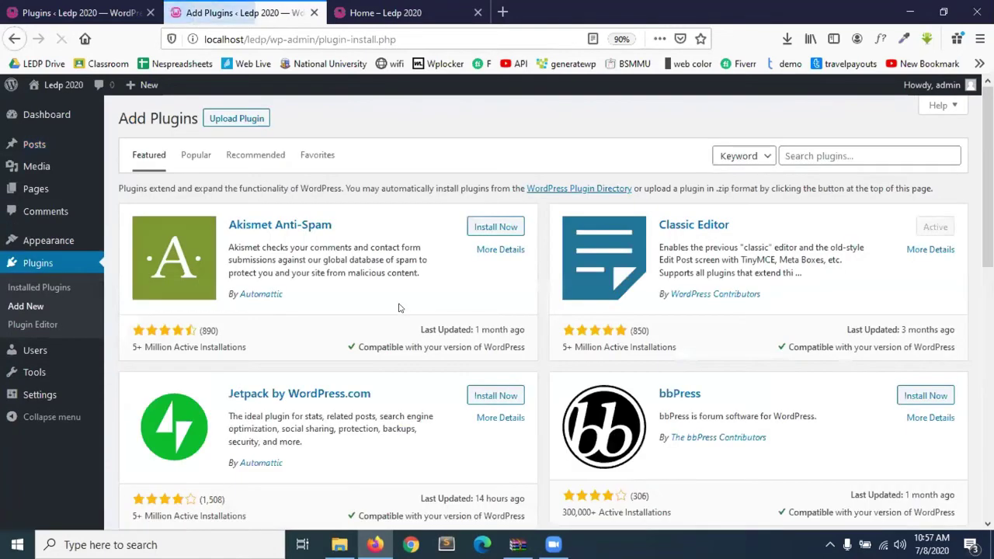
{"action": "scroll", "coordinate": [342, 343], "scroll_direction": "down", "scroll_amount": 5}
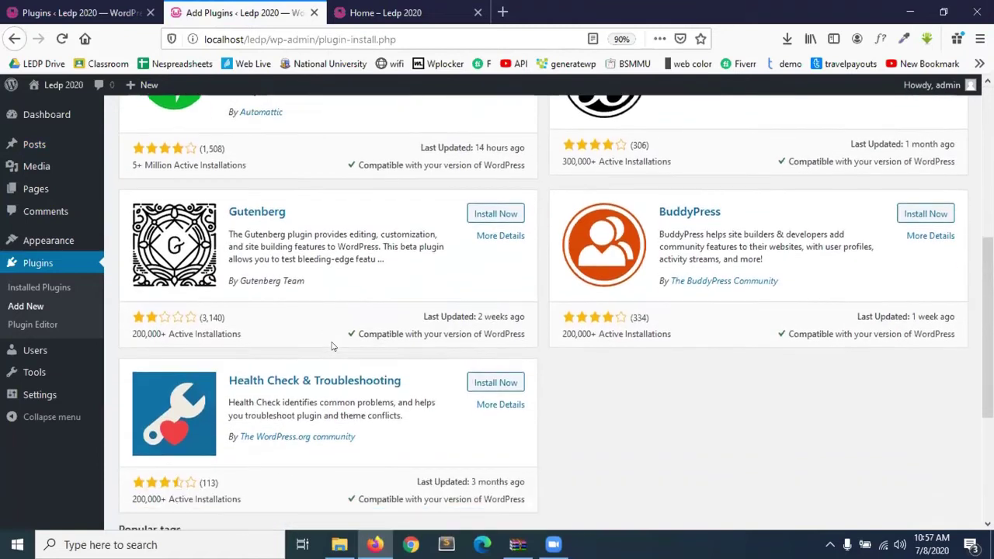
{"action": "scroll", "coordinate": [333, 346], "scroll_direction": "down", "scroll_amount": 2}
{"action": "scroll", "coordinate": [332, 346], "scroll_direction": "up", "scroll_amount": 7}
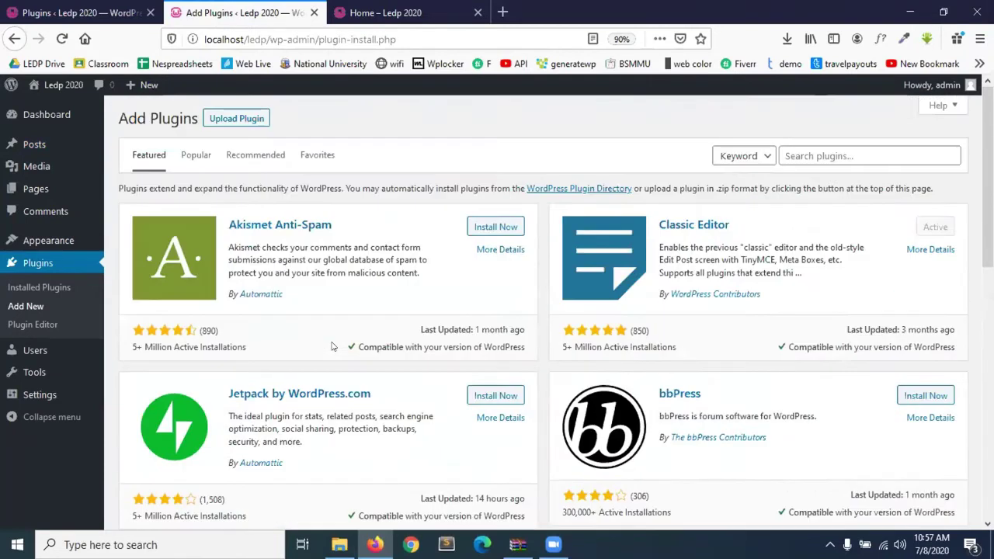
{"action": "left_click", "coordinate": [197, 155]}
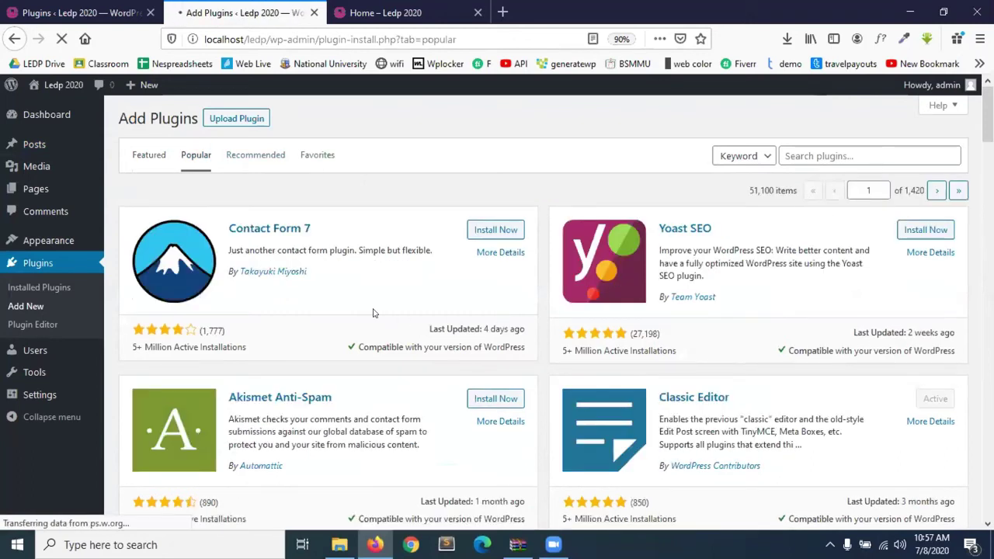
{"action": "left_click_drag", "start_coordinate": [325, 230], "coordinate": [229, 232]}
{"action": "key", "text": "ctrl+c"}
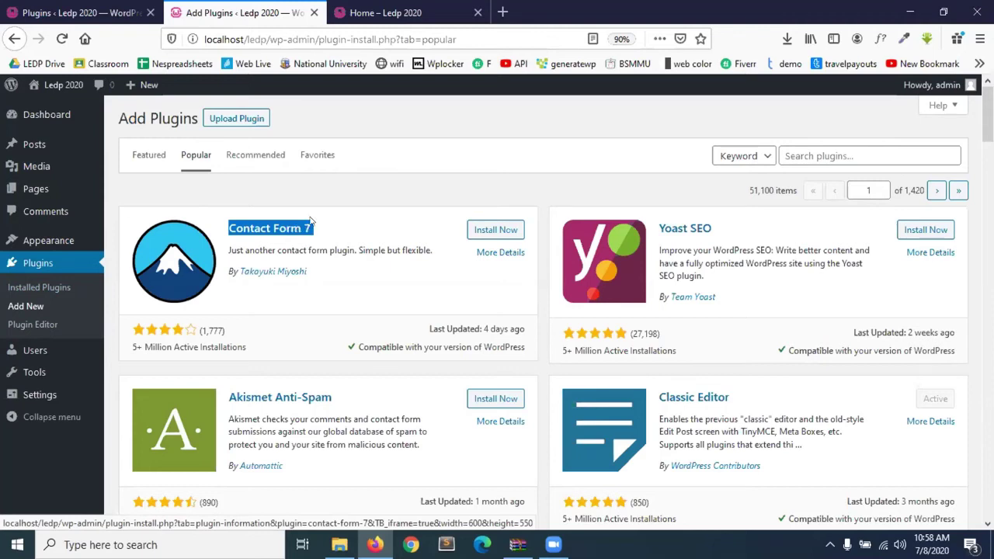
Go to wordpress.org in a new browser tab.
{"action": "left_click", "coordinate": [503, 9]}
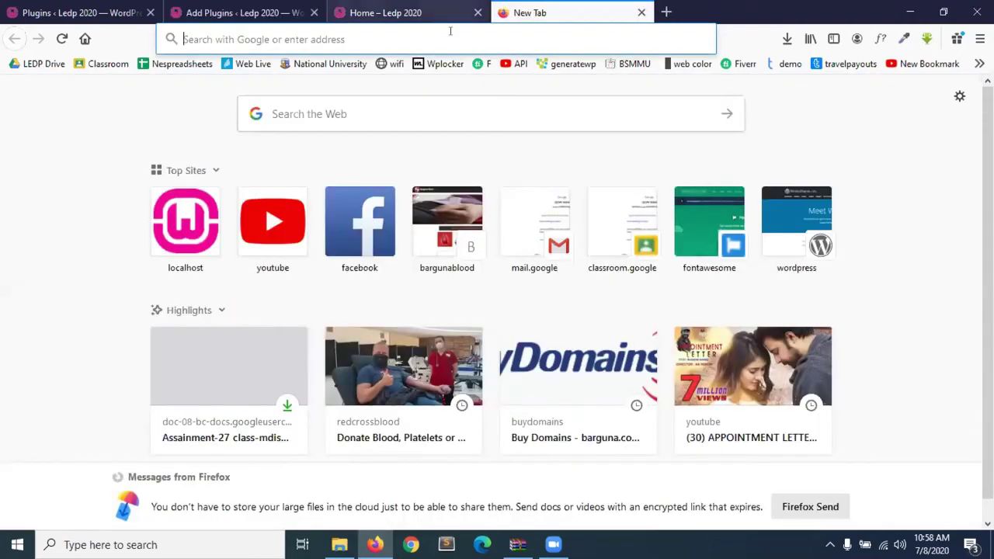
{"action": "left_click", "coordinate": [344, 106]}
{"action": "left_click", "coordinate": [346, 41]}
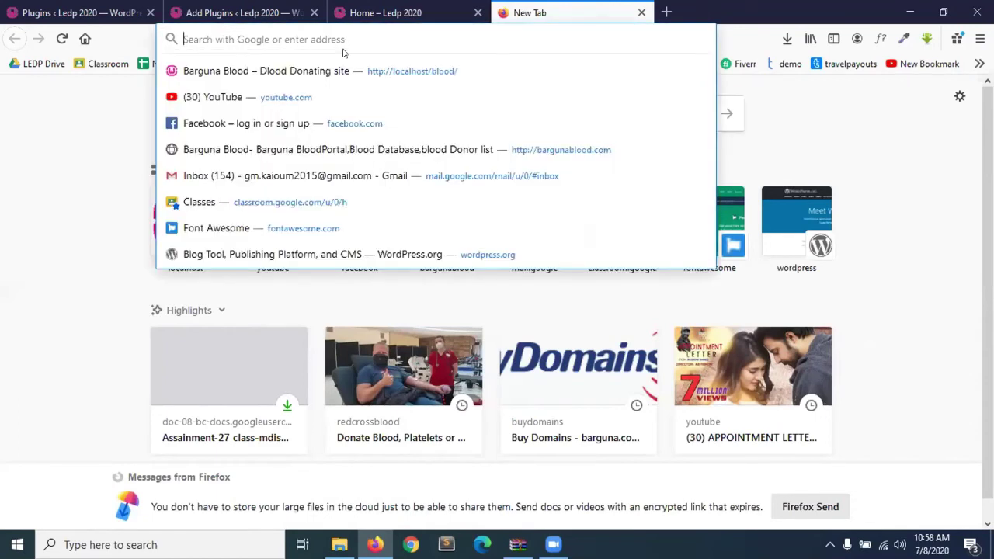
{"action": "type", "text": "wordpress.org/"}
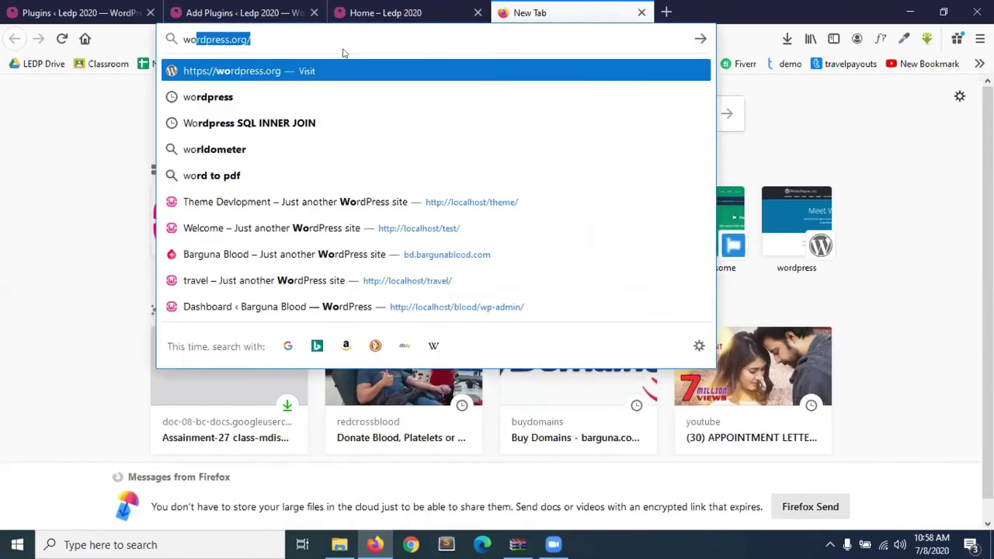
{"action": "key", "text": "Return"}
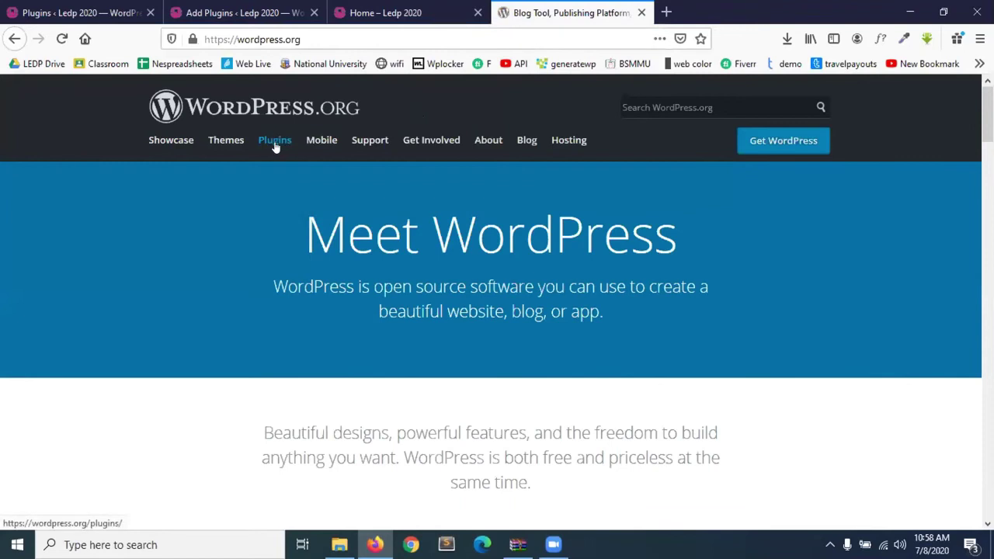
Search the WordPress.org plugin directory for Contact Form 7 and open its plugin page.
{"action": "left_click", "coordinate": [275, 141]}
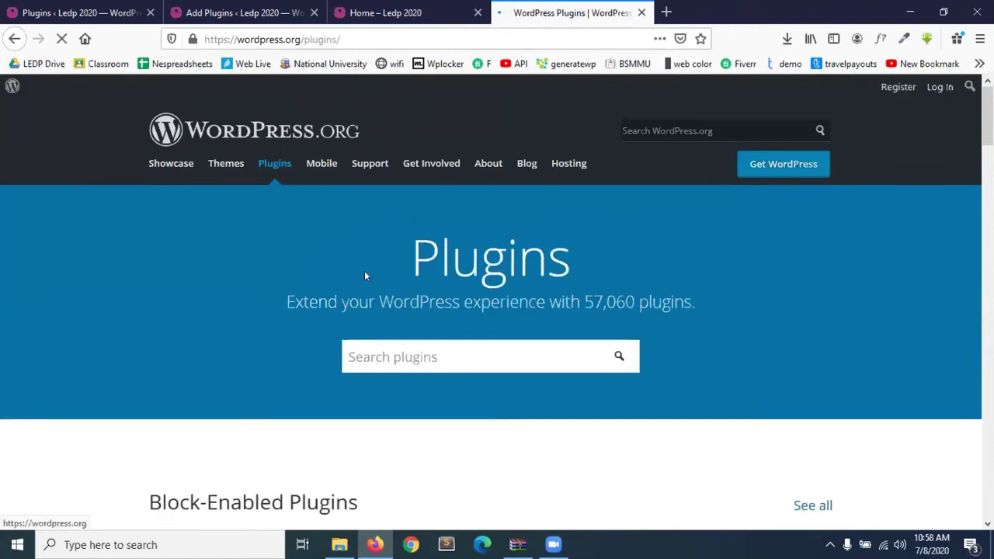
{"action": "left_click", "coordinate": [395, 362]}
{"action": "scroll", "coordinate": [399, 366], "scroll_direction": "down", "scroll_amount": 1}
{"action": "key", "text": "ctrl+v"}
{"action": "left_click", "coordinate": [618, 293]}
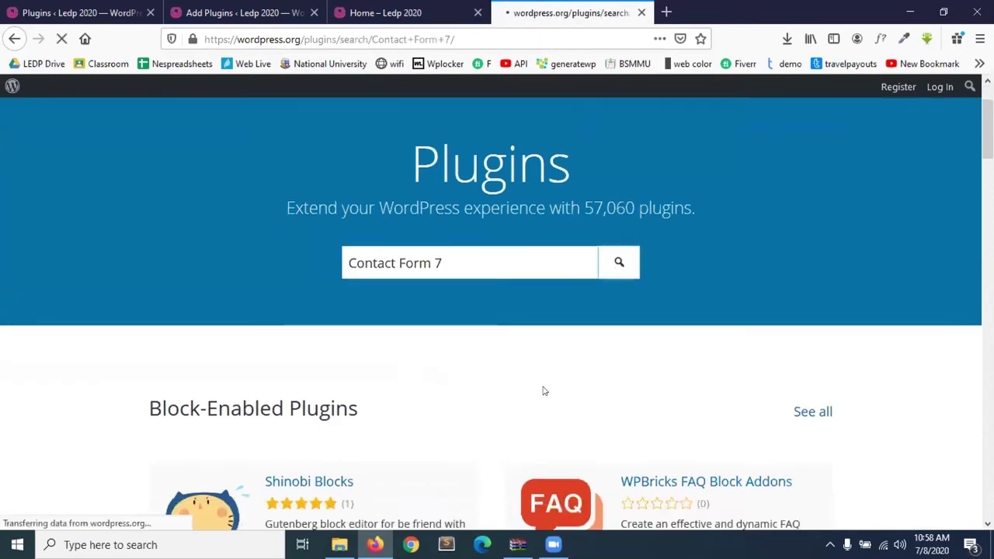
{"action": "scroll", "coordinate": [544, 391], "scroll_direction": "down", "scroll_amount": 1}
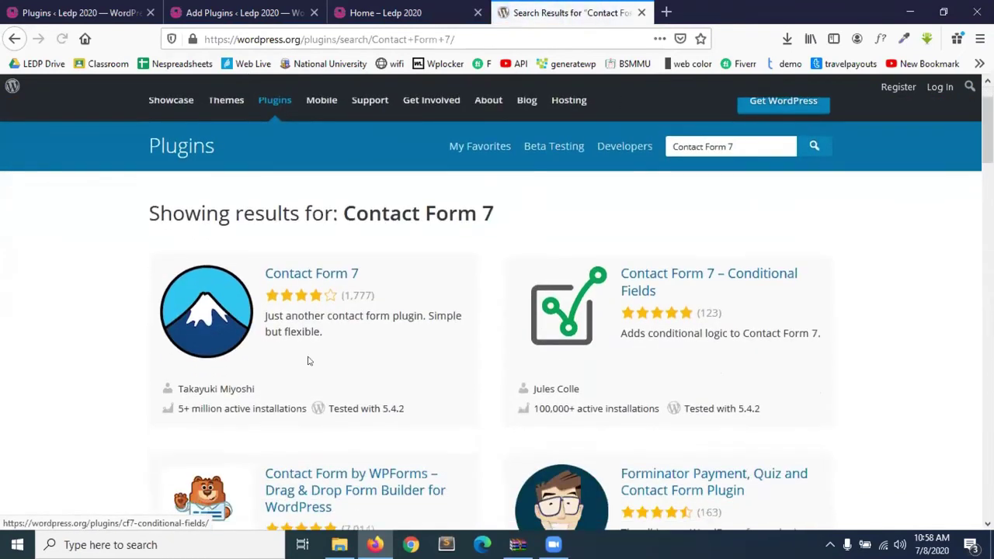
{"action": "left_click", "coordinate": [330, 275]}
Review the Contact Form 7 page (version 5.2, 5+ million installs), then return to the site's tab.
{"action": "scroll", "coordinate": [523, 373], "scroll_direction": "down", "scroll_amount": 3}
{"action": "scroll", "coordinate": [522, 369], "scroll_direction": "up", "scroll_amount": 1}
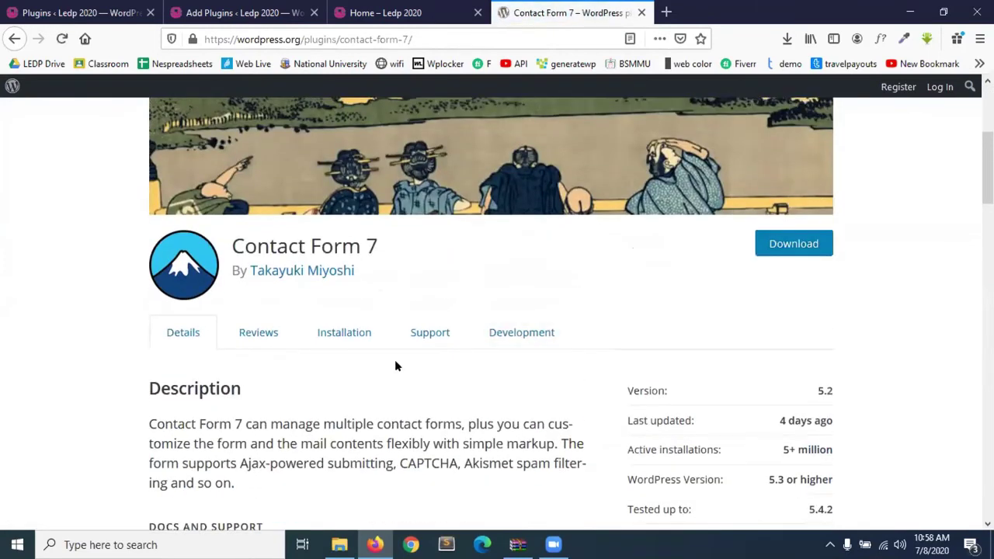
{"action": "scroll", "coordinate": [393, 336], "scroll_direction": "down", "scroll_amount": 10}
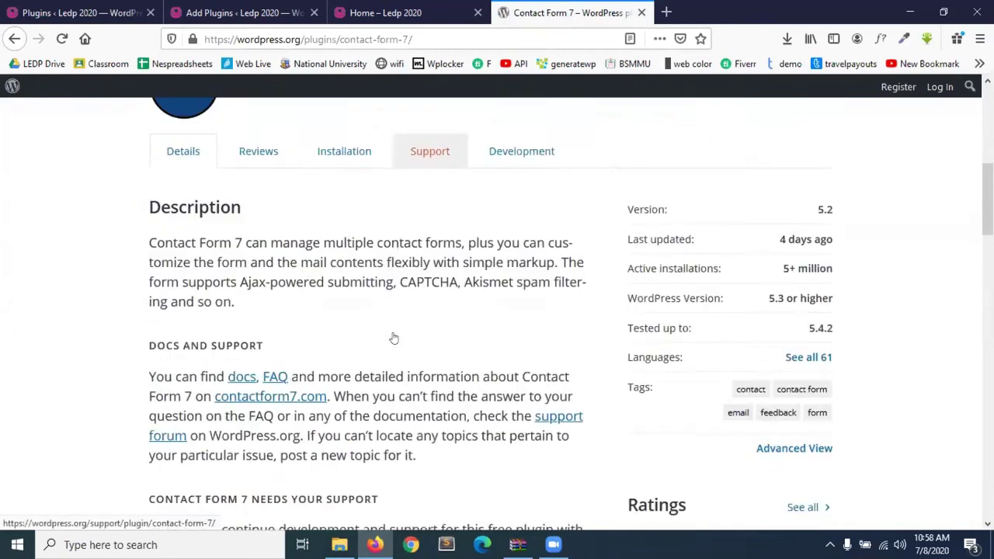
{"action": "scroll", "coordinate": [788, 324], "scroll_direction": "up", "scroll_amount": 2}
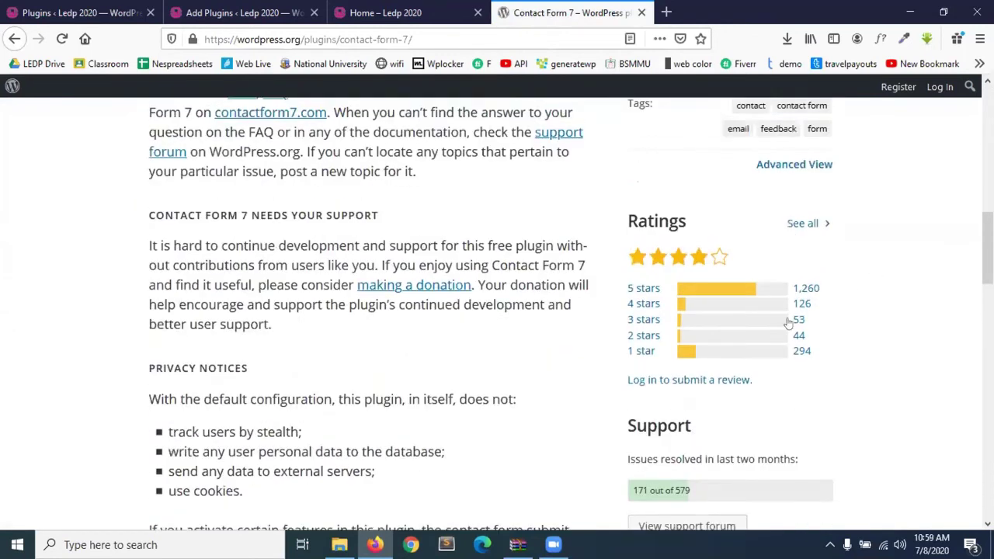
{"action": "scroll", "coordinate": [674, 380], "scroll_direction": "down", "scroll_amount": 2}
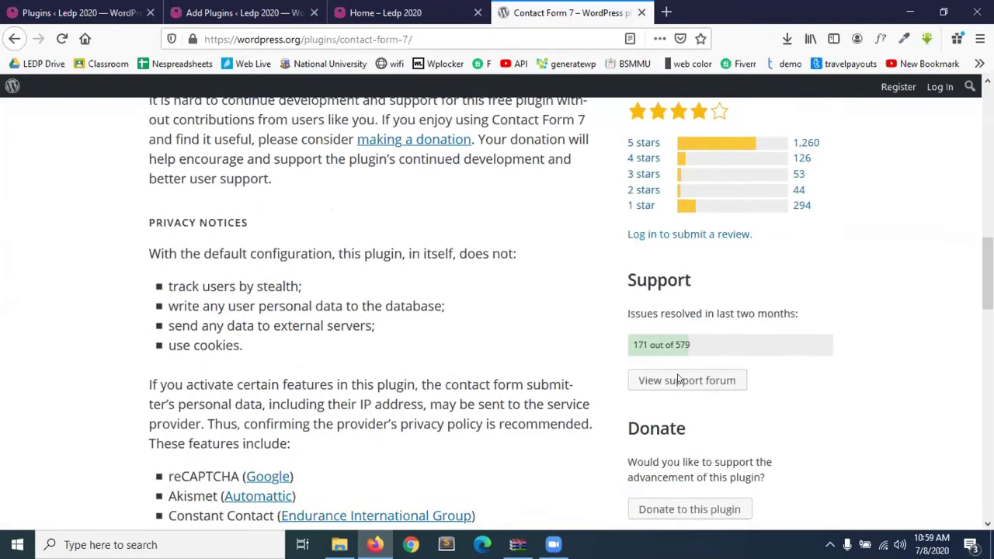
{"action": "scroll", "coordinate": [675, 371], "scroll_direction": "down", "scroll_amount": 7}
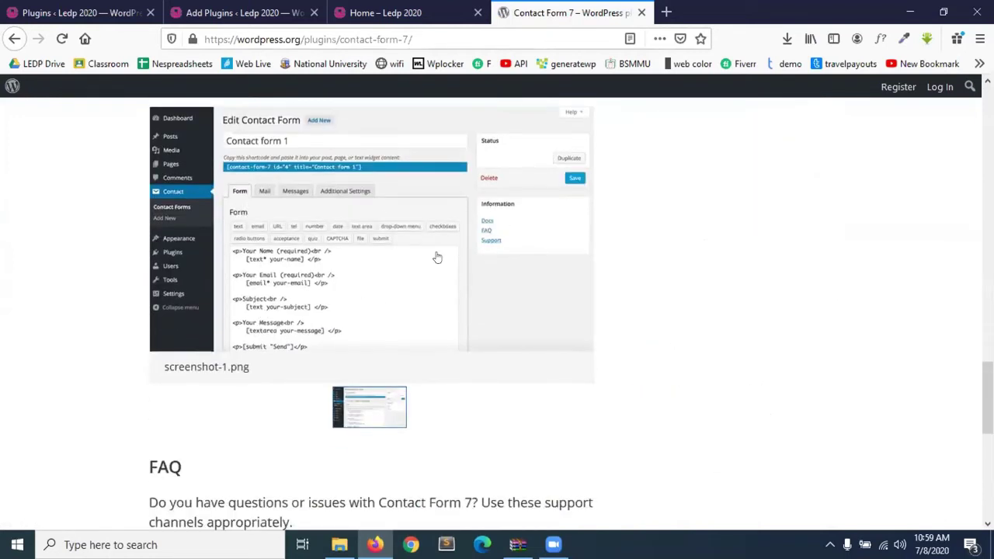
{"action": "scroll", "coordinate": [438, 257], "scroll_direction": "down", "scroll_amount": 2}
{"action": "scroll", "coordinate": [438, 257], "scroll_direction": "down", "scroll_amount": 4}
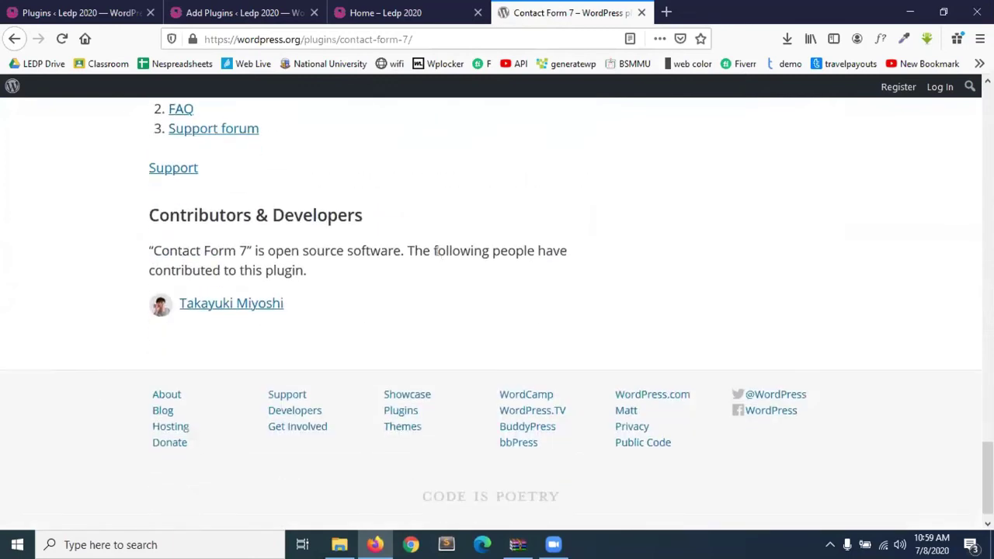
{"action": "key", "text": "Home"}
{"action": "left_click", "coordinate": [447, 5]}
Check the installed plugins tab, then go back to the Contact Form 7 page tab.
{"action": "left_click", "coordinate": [249, 7]}
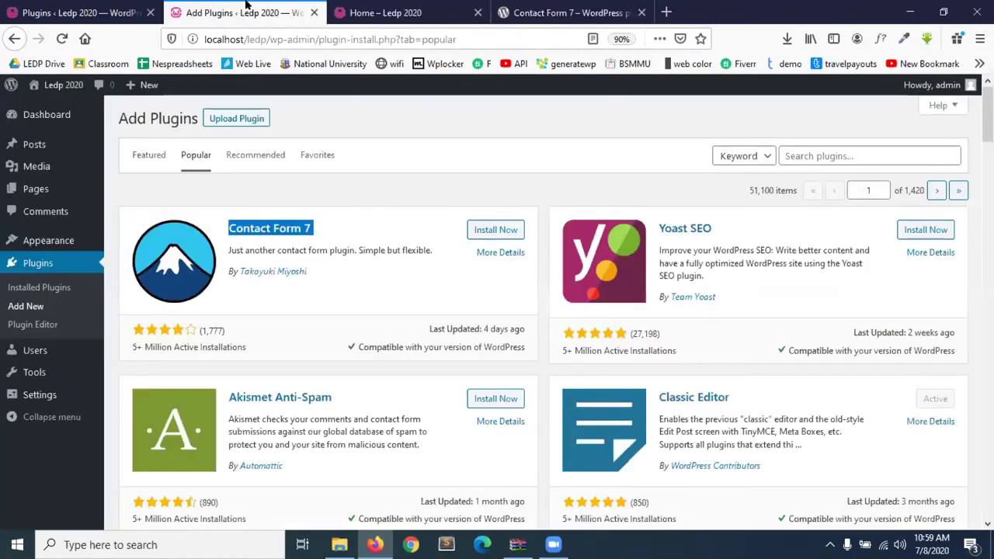
{"action": "left_click", "coordinate": [132, 5]}
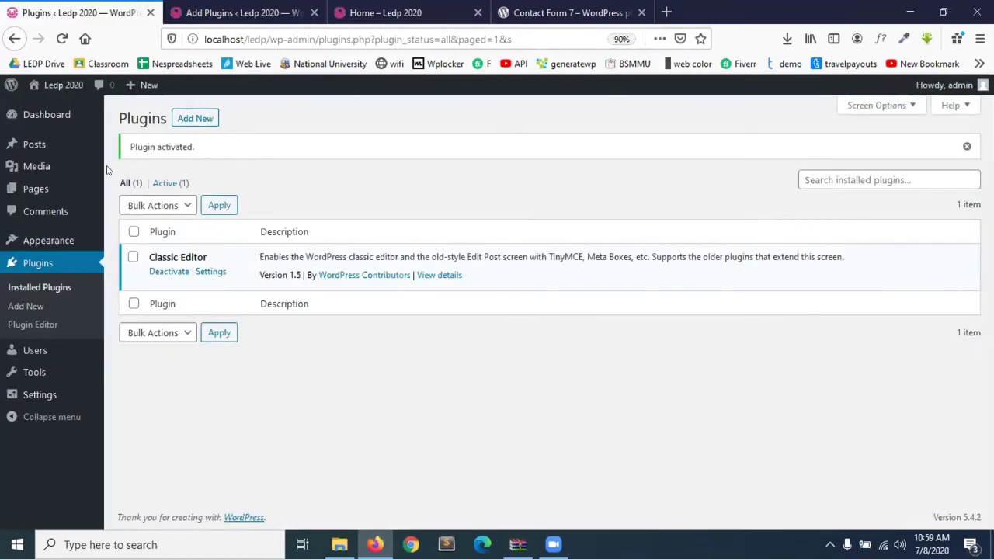
{"action": "left_click", "coordinate": [587, 7]}
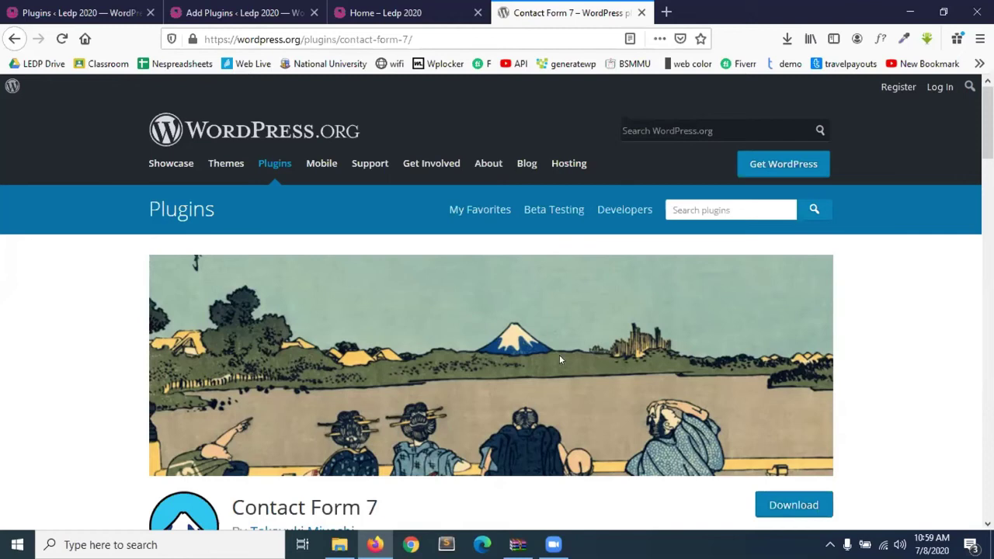
{"action": "scroll", "coordinate": [561, 357], "scroll_direction": "down", "scroll_amount": 2}
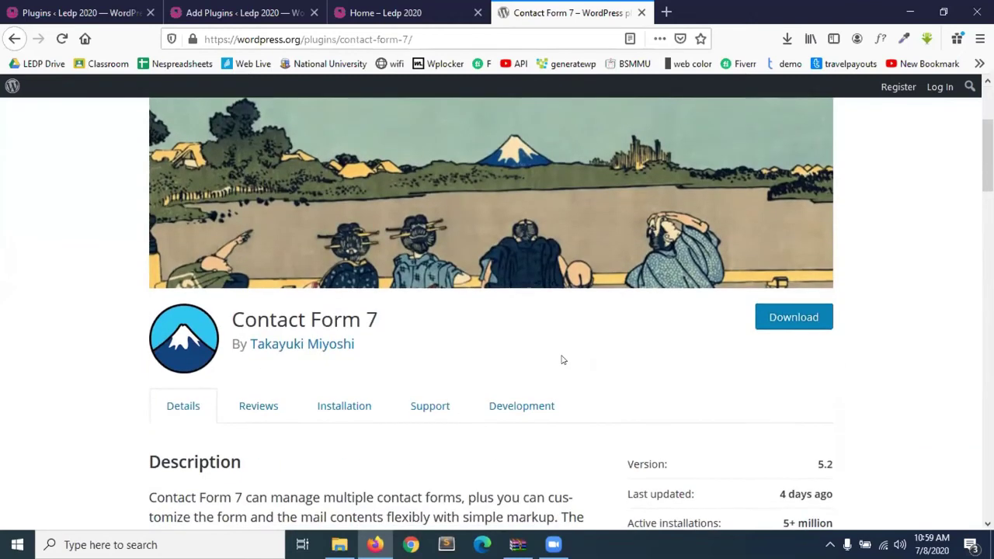
{"action": "scroll", "coordinate": [564, 360], "scroll_direction": "down", "scroll_amount": 1}
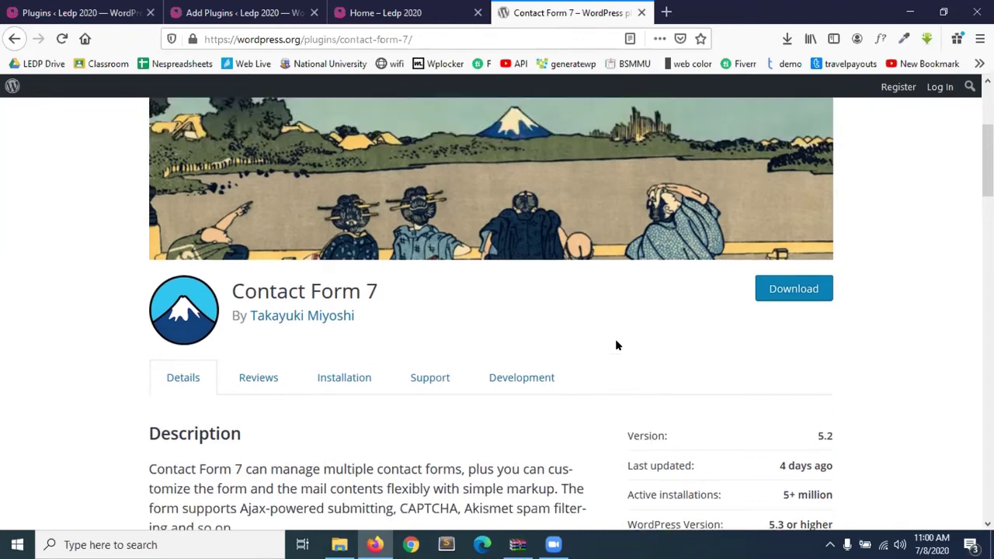
{"action": "scroll", "coordinate": [395, 302], "scroll_direction": "up", "scroll_amount": 1}
{"action": "scroll", "coordinate": [393, 311], "scroll_direction": "down", "scroll_amount": 1}
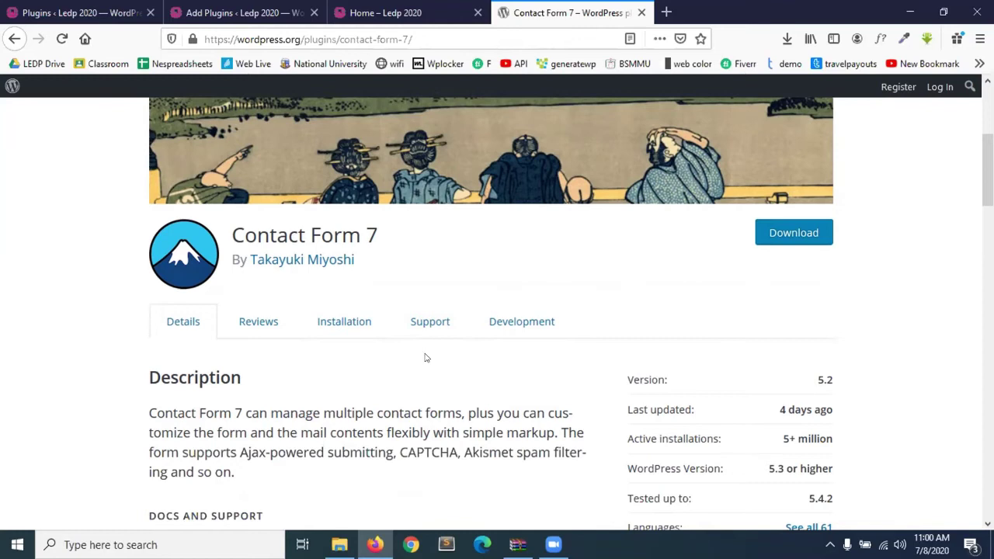
{"action": "scroll", "coordinate": [423, 349], "scroll_direction": "up", "scroll_amount": 3}
{"action": "scroll", "coordinate": [426, 357], "scroll_direction": "down", "scroll_amount": 3}
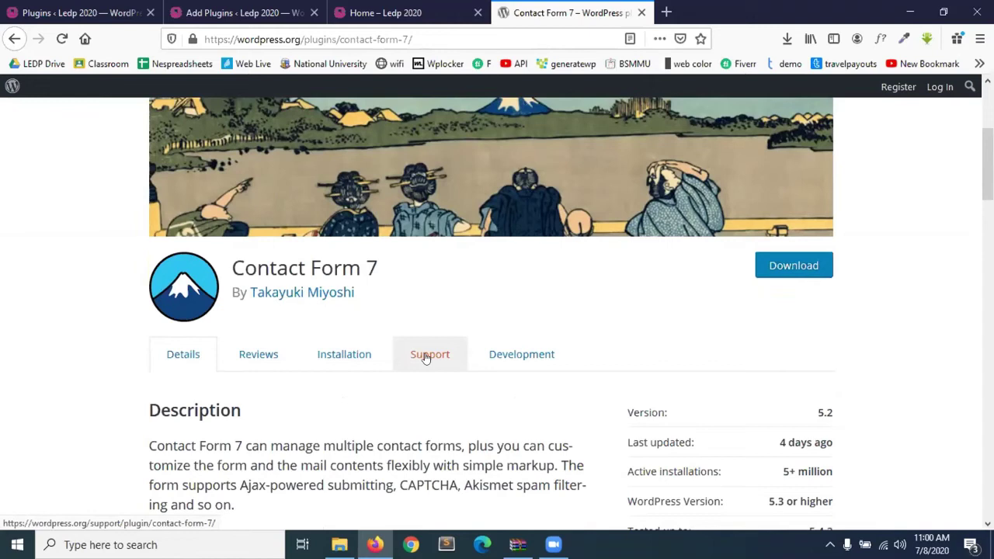
Return to the Installed Plugins list with Classic Editor activated, then minimize the browser.
{"action": "left_click", "coordinate": [402, 11]}
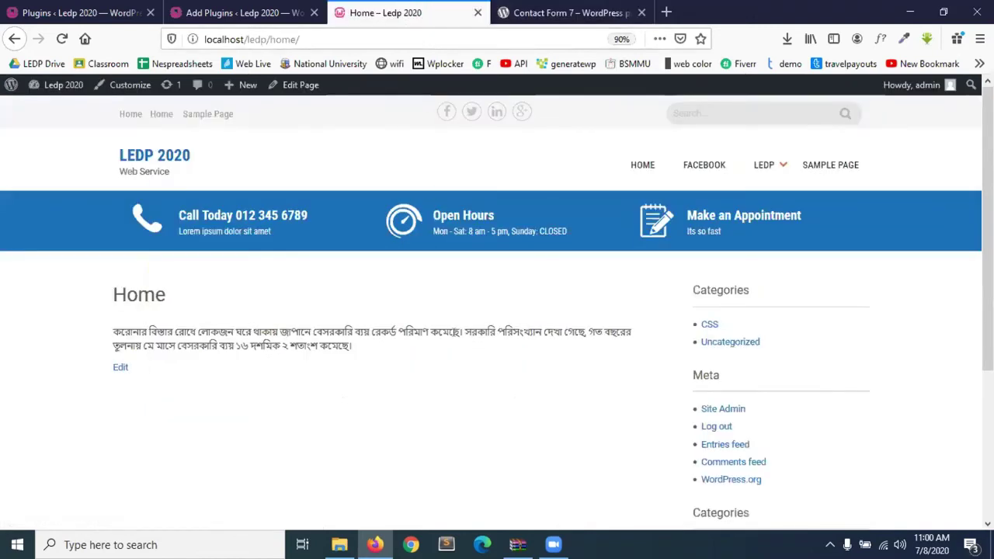
{"action": "left_click", "coordinate": [250, 11]}
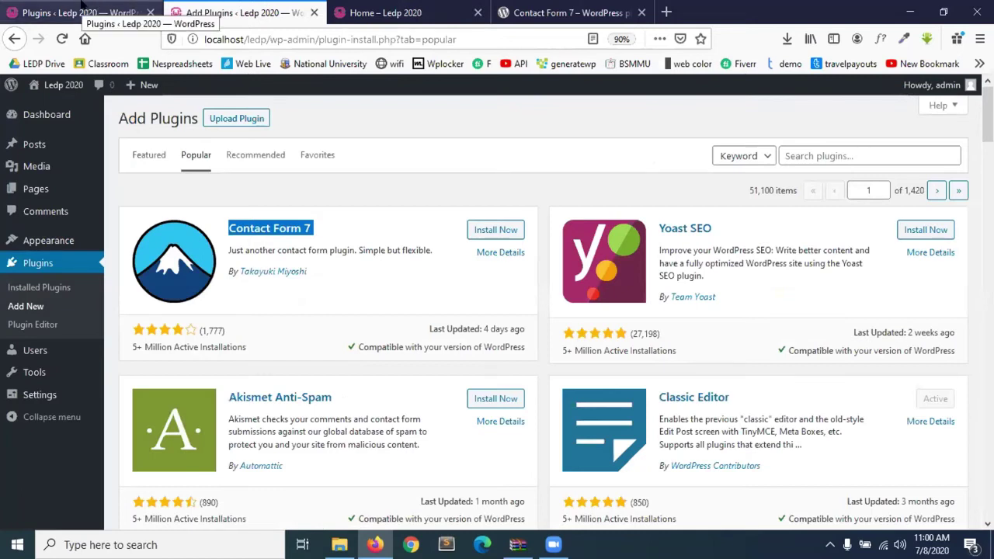
{"action": "left_click", "coordinate": [81, 9]}
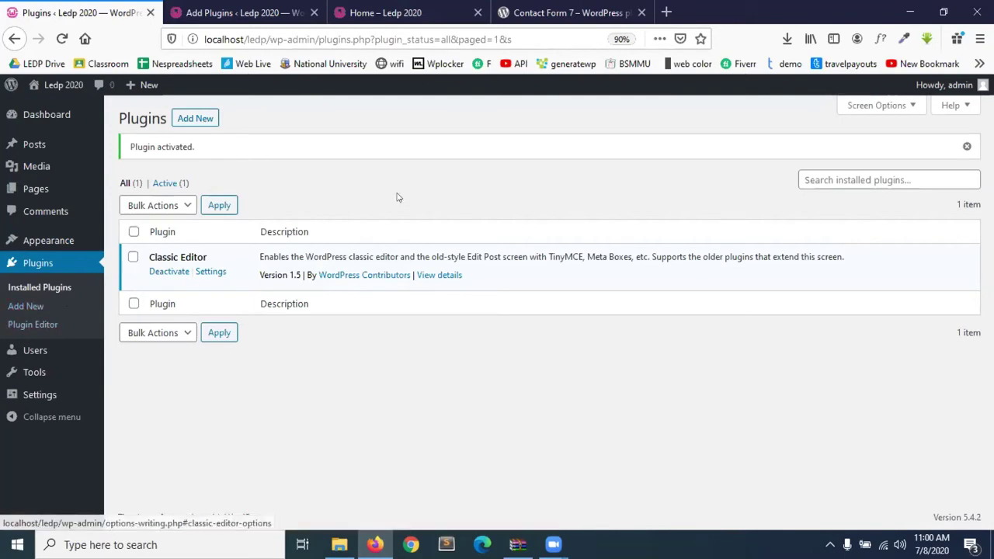
{"action": "left_click", "coordinate": [910, 6]}
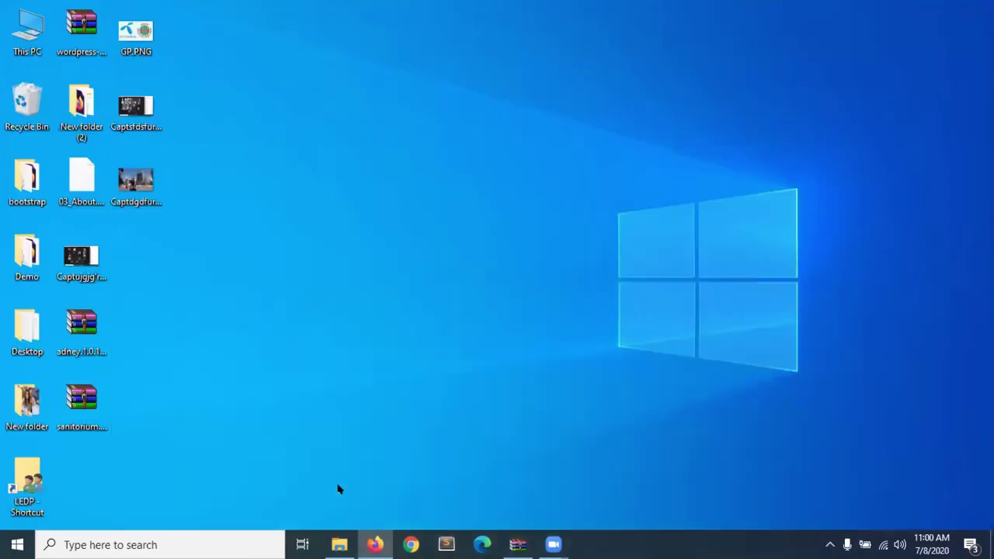
In File Explorer, go from themes up to www, then into ledp > wp-content > plugins.
{"action": "left_click", "coordinate": [339, 545]}
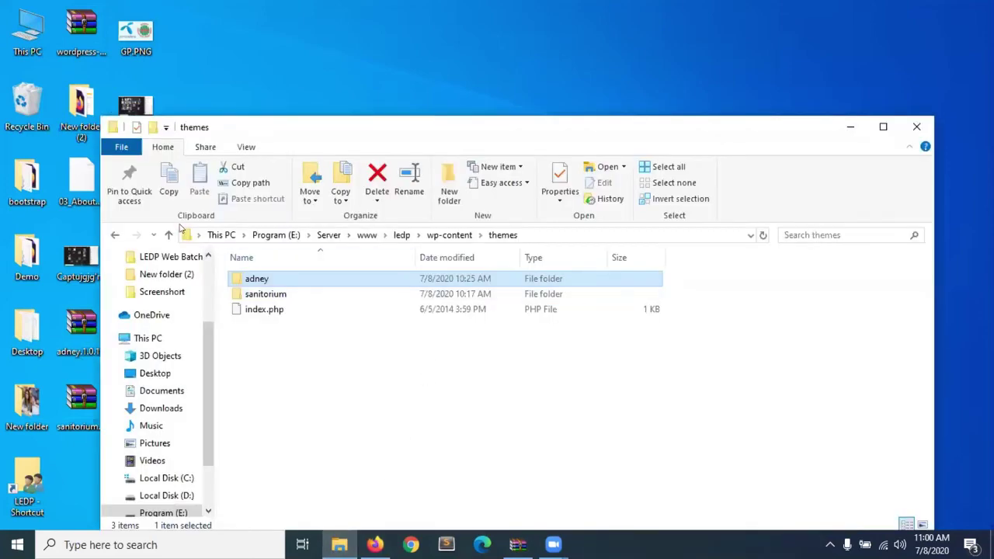
{"action": "left_click", "coordinate": [168, 235]}
{"action": "left_click", "coordinate": [168, 236]}
{"action": "left_click", "coordinate": [168, 236]}
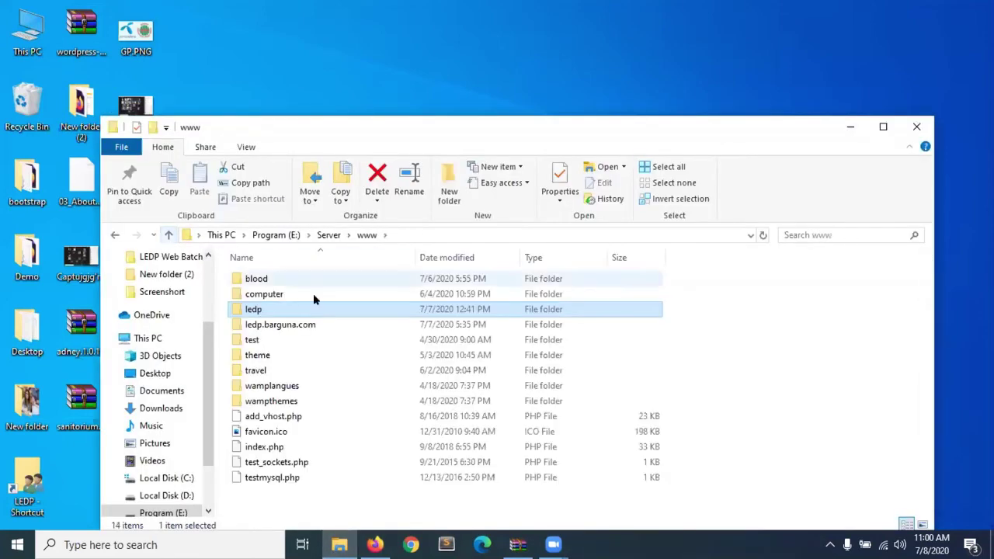
{"action": "double_click", "coordinate": [278, 311]}
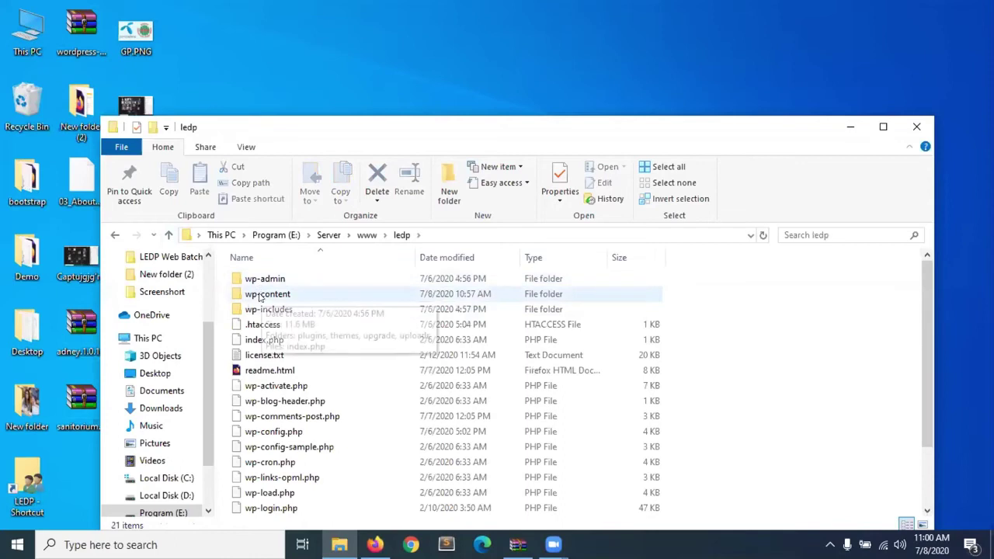
{"action": "double_click", "coordinate": [268, 292]}
{"action": "double_click", "coordinate": [263, 284]}
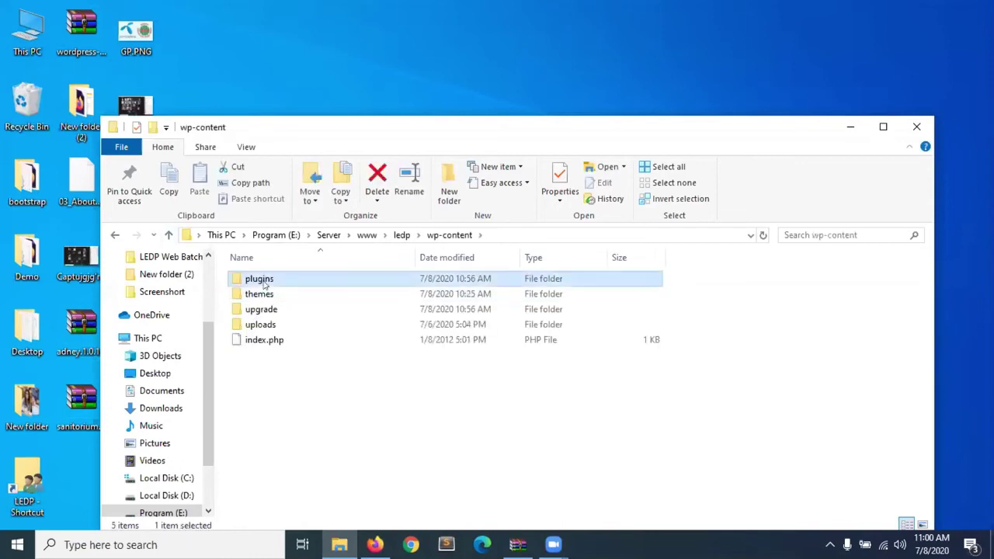
Inspect the classic-editor folder's actions without deleting it, then go back up to wp-content.
{"action": "left_click", "coordinate": [295, 285]}
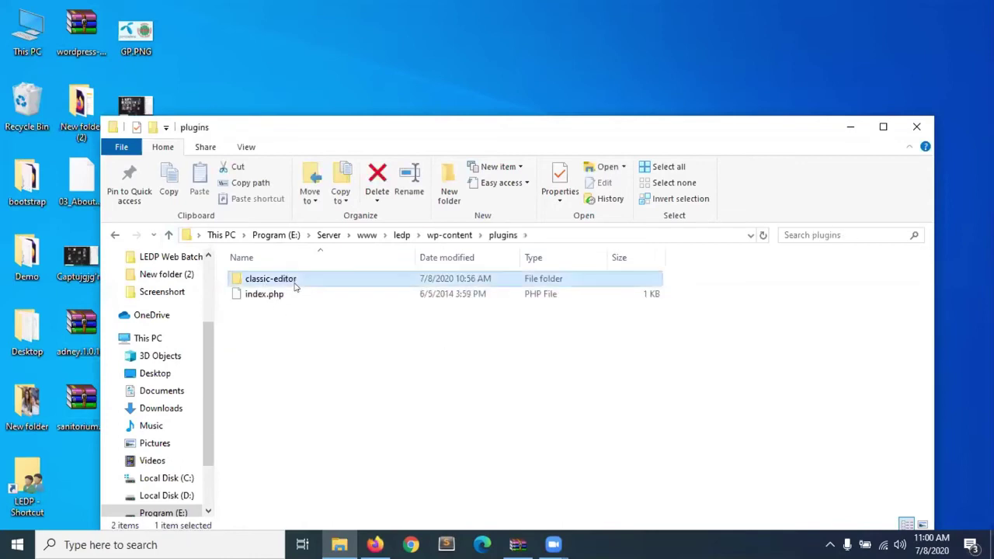
{"action": "right_click", "coordinate": [294, 286]}
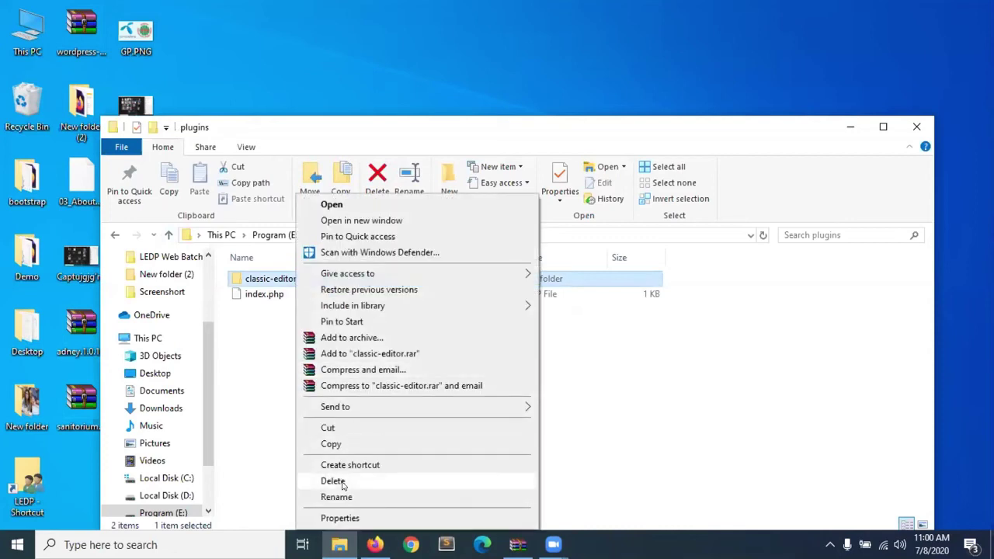
{"action": "left_click", "coordinate": [263, 378]}
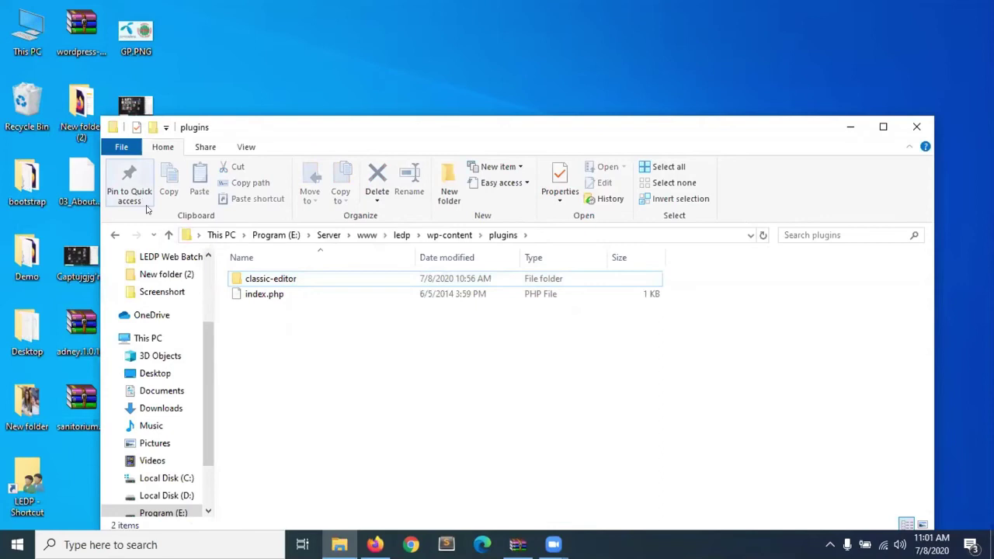
{"action": "left_click", "coordinate": [169, 235]}
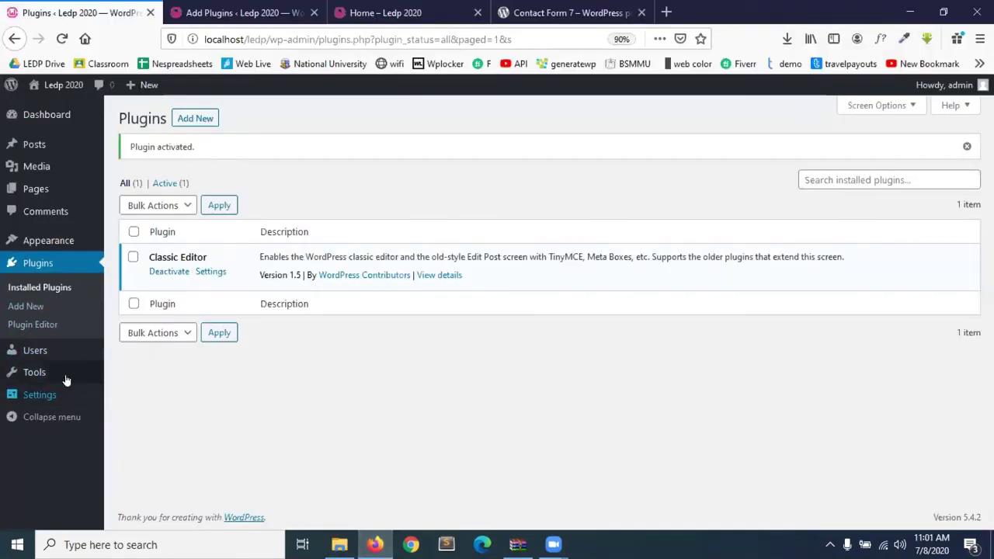
Open Users > All Users to see the single Administrator account.
{"action": "left_click", "coordinate": [37, 357]}
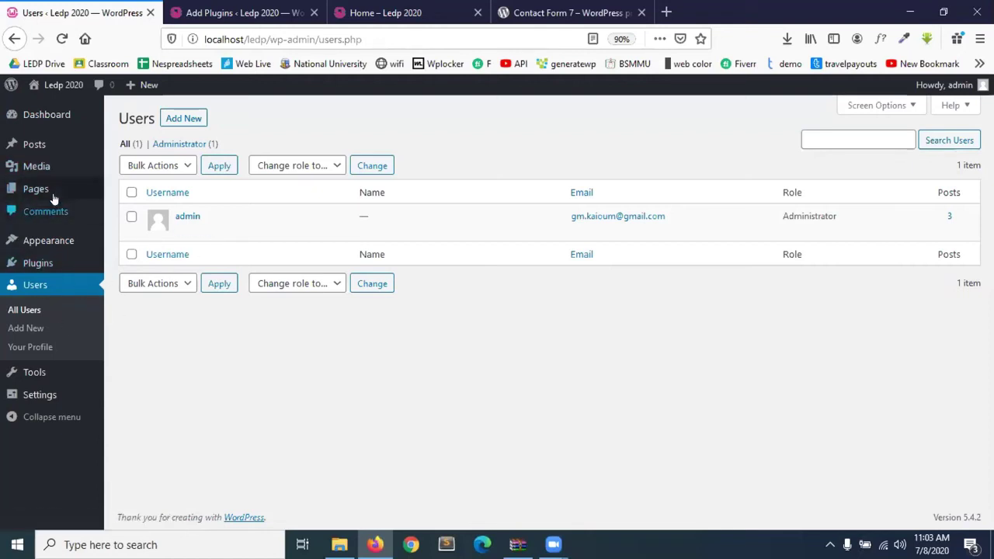
{"action": "mouse_move", "coordinate": [54, 196]}
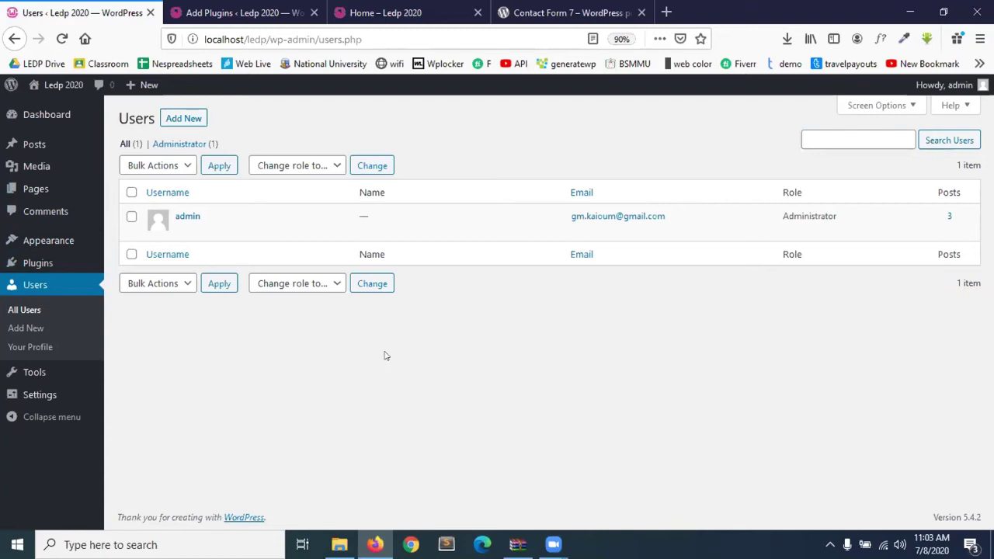
{"action": "mouse_move", "coordinate": [532, 251]}
{"action": "left_click_drag", "start_coordinate": [779, 215], "coordinate": [833, 211]}
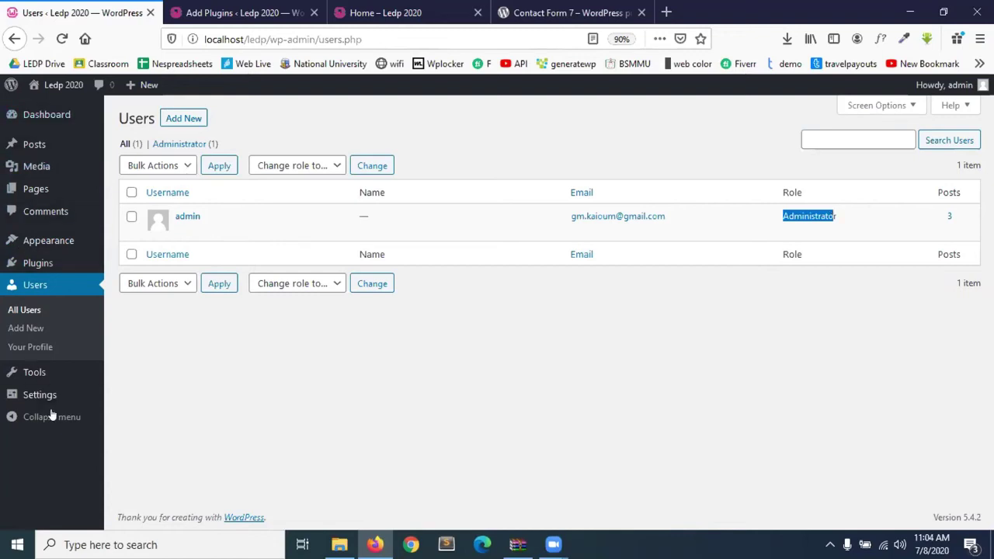
Start a new user, entering the username, a saved e-mail address and the first name.
{"action": "left_click", "coordinate": [183, 119]}
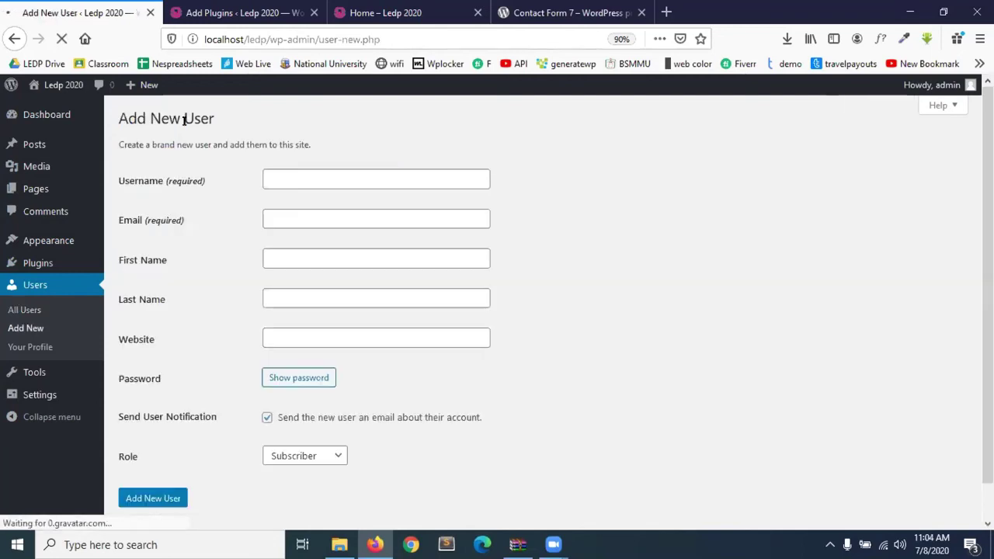
{"action": "left_click", "coordinate": [313, 180]}
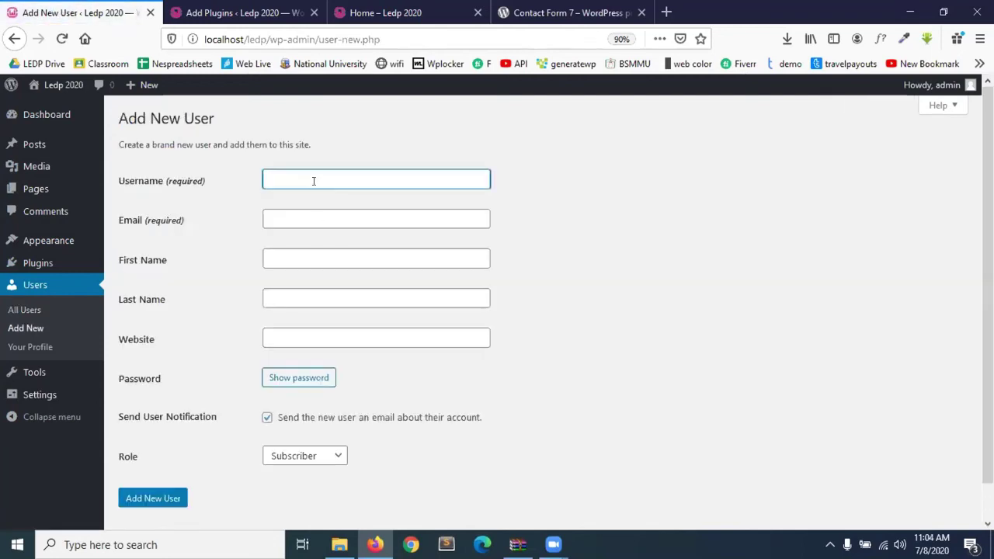
{"action": "type", "text": "rohim"}
{"action": "left_click", "coordinate": [345, 215]}
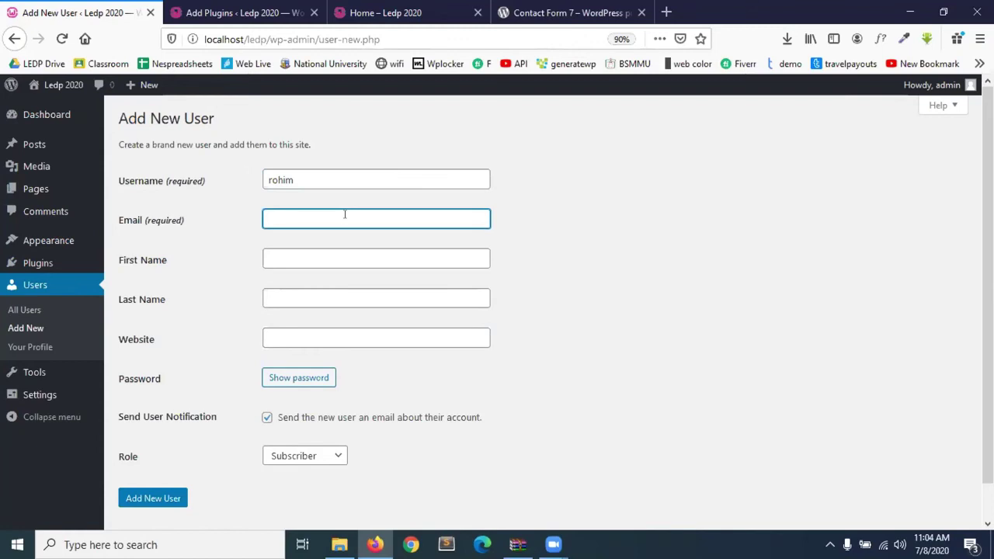
{"action": "left_click", "coordinate": [345, 214]}
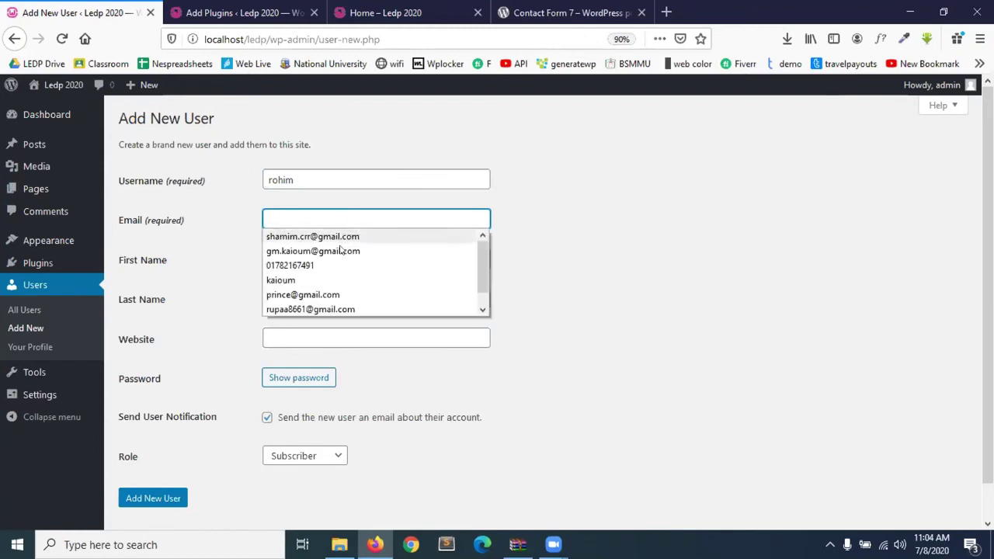
{"action": "left_click", "coordinate": [362, 296]}
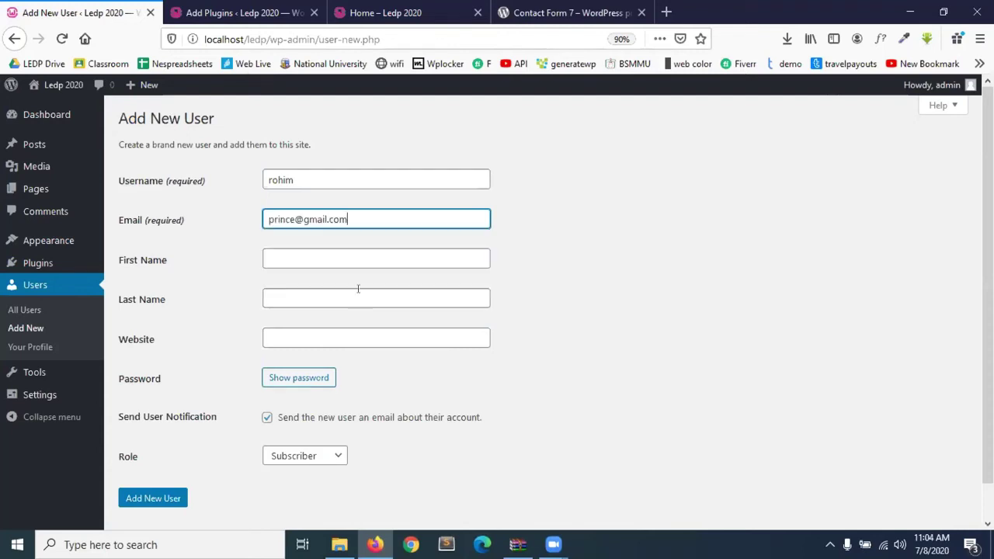
{"action": "left_click", "coordinate": [278, 254]}
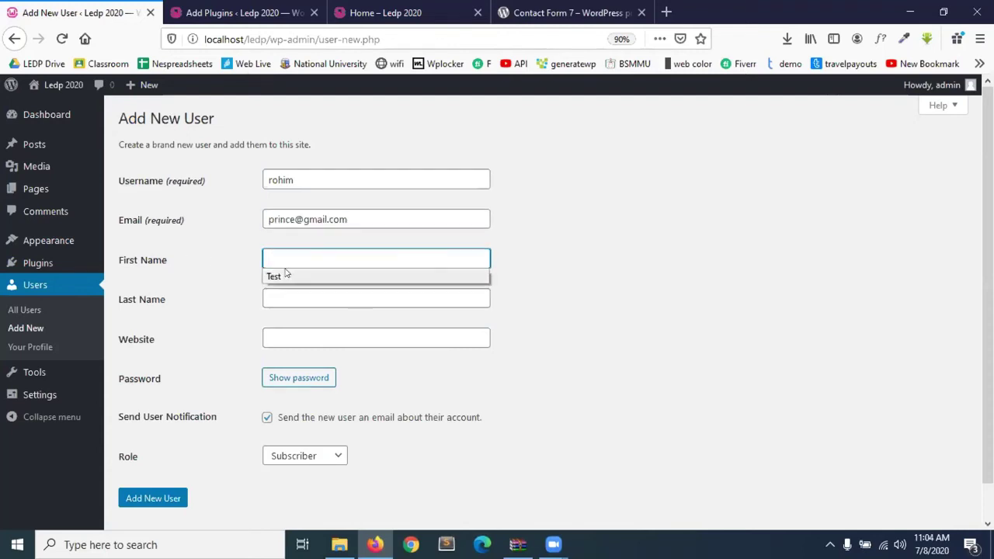
{"action": "left_click", "coordinate": [288, 249]}
{"action": "type", "text": "rohim"}
{"action": "key", "text": "Tab"}
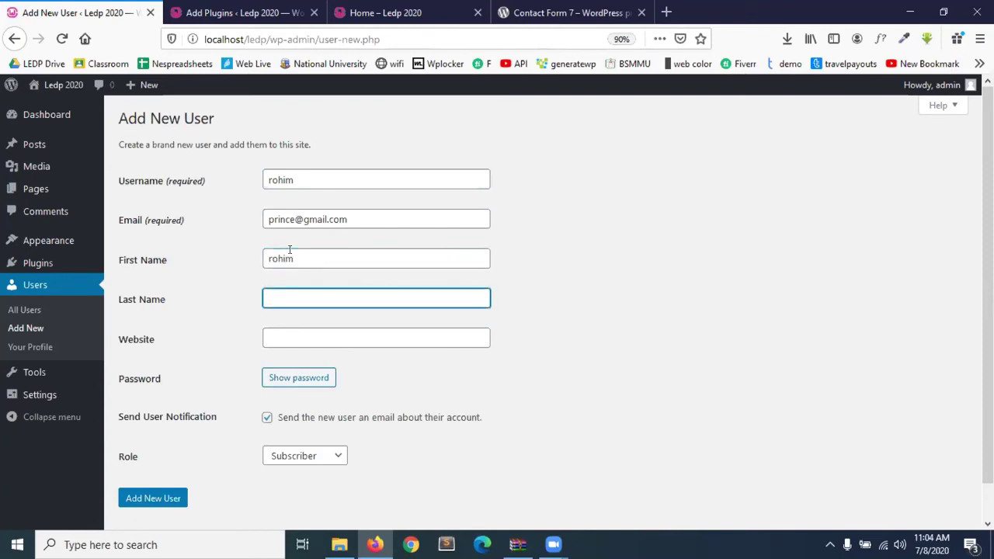
Reveal the generated password and replace it with a custom very weak password.
{"action": "left_click", "coordinate": [322, 339]}
{"action": "left_click", "coordinate": [380, 300]}
{"action": "left_click", "coordinate": [354, 333]}
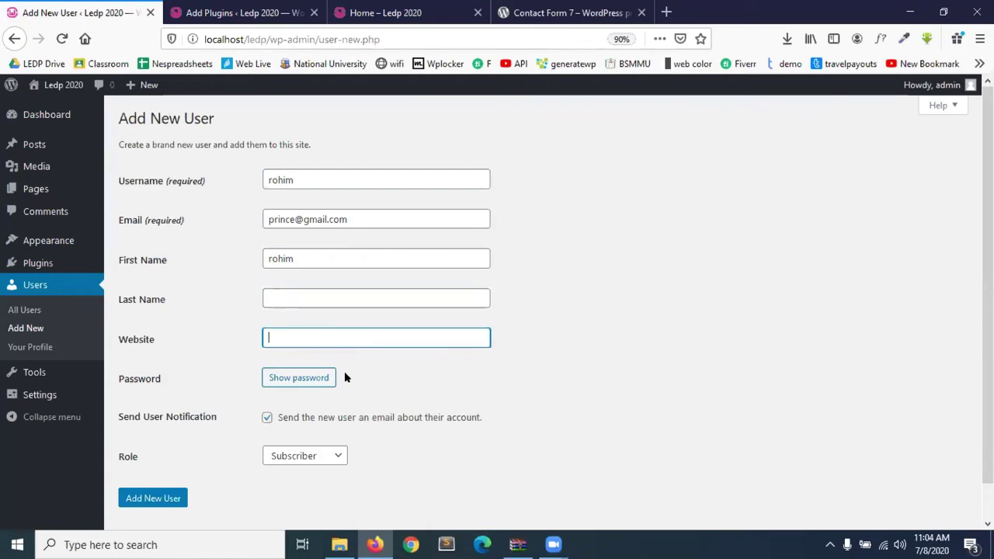
{"action": "left_click", "coordinate": [305, 379]}
{"action": "left_click_drag", "start_coordinate": [418, 372], "coordinate": [233, 370]}
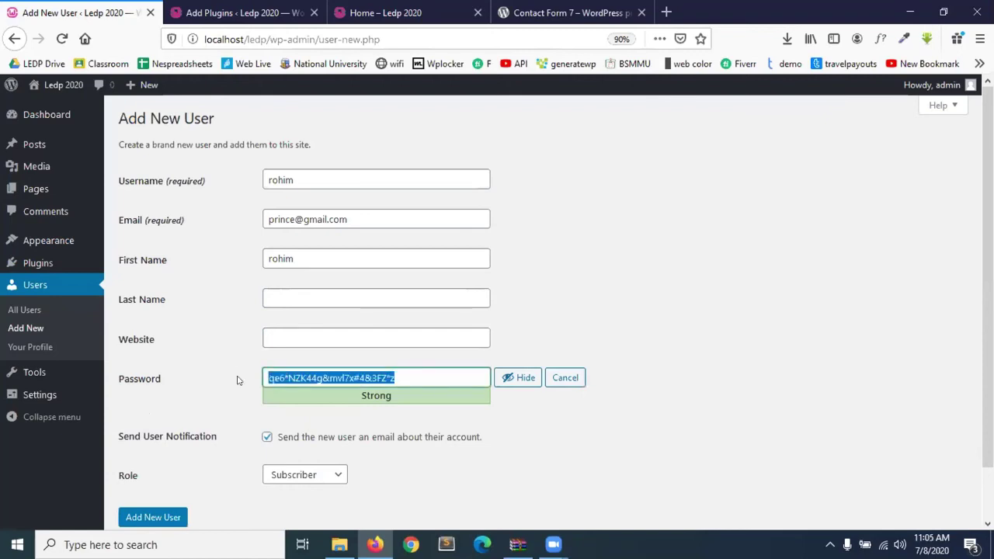
{"action": "type", "text": "112233"}
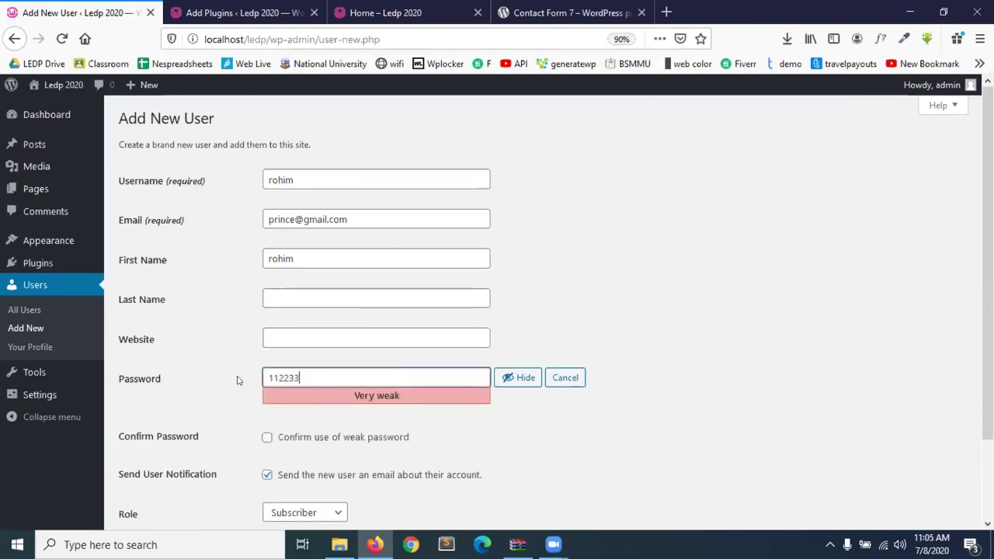
{"action": "left_click", "coordinate": [526, 411]}
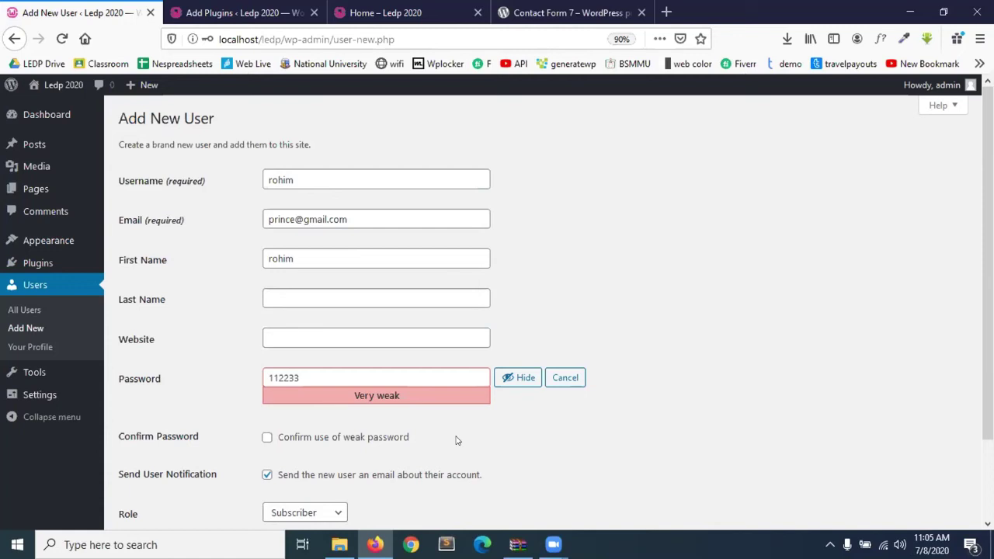
Confirm use of the weak password and recheck the username and e-mail fields.
{"action": "scroll", "coordinate": [456, 440], "scroll_direction": "down", "scroll_amount": 2}
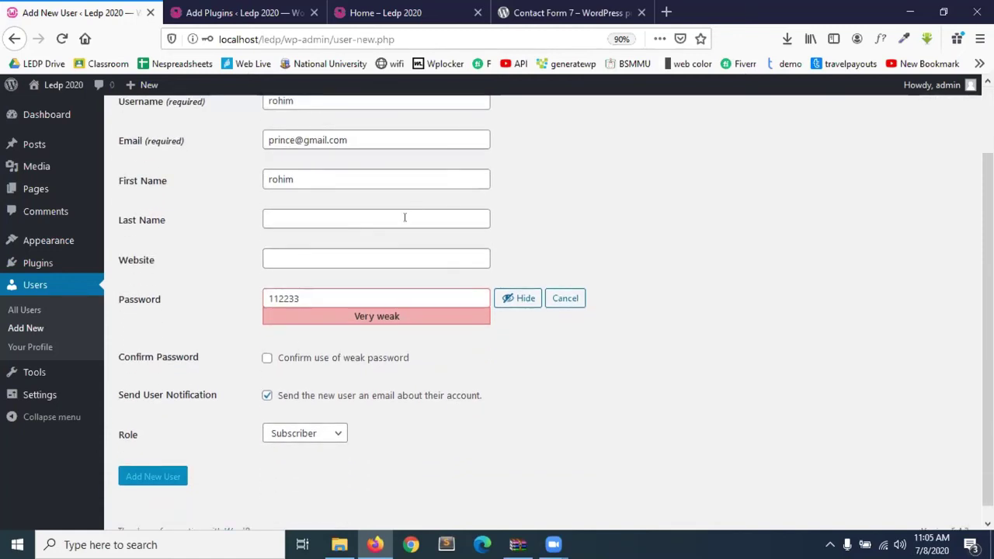
{"action": "left_click", "coordinate": [265, 358]}
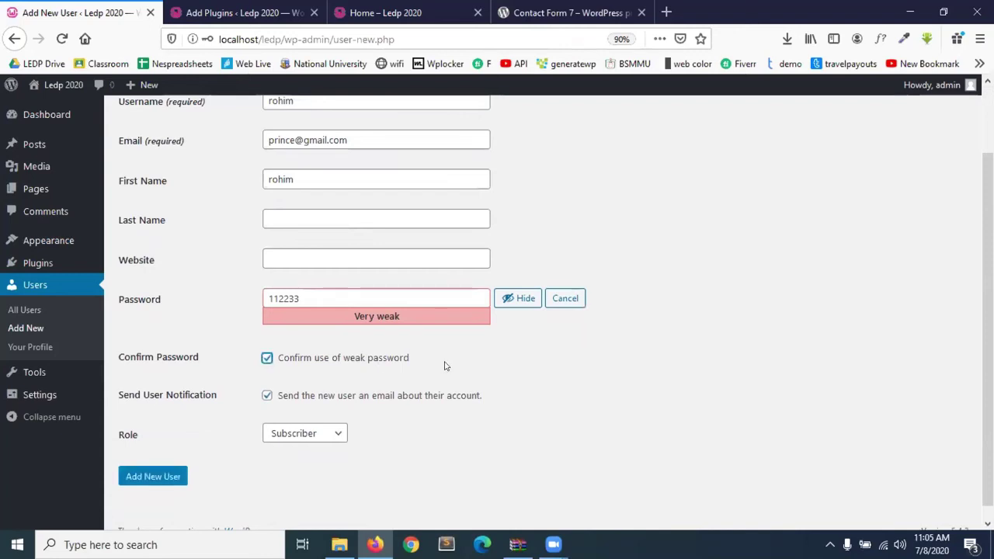
{"action": "scroll", "coordinate": [383, 324], "scroll_direction": "up", "scroll_amount": 2}
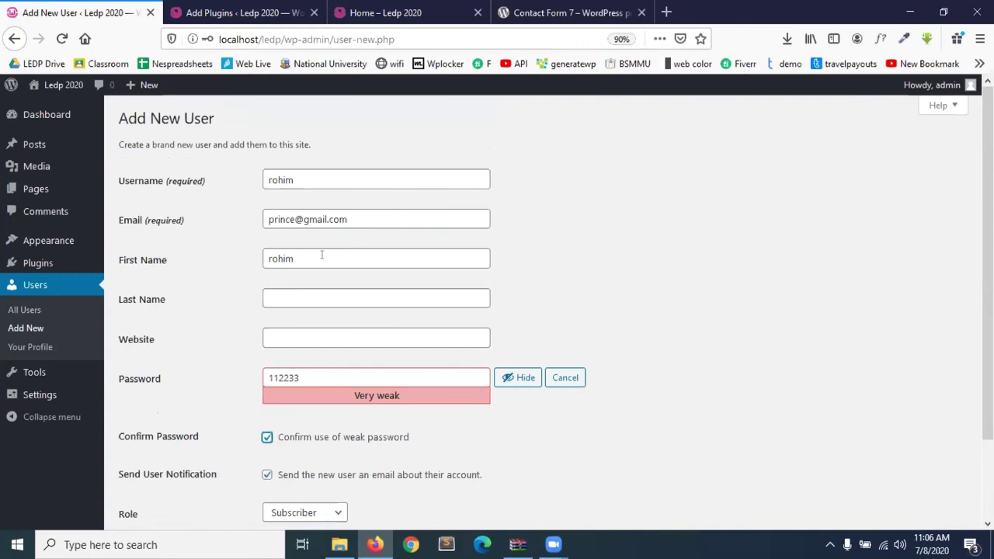
{"action": "left_click", "coordinate": [319, 180]}
{"action": "left_click", "coordinate": [395, 220]}
{"action": "scroll", "coordinate": [467, 334], "scroll_direction": "down", "scroll_amount": 2}
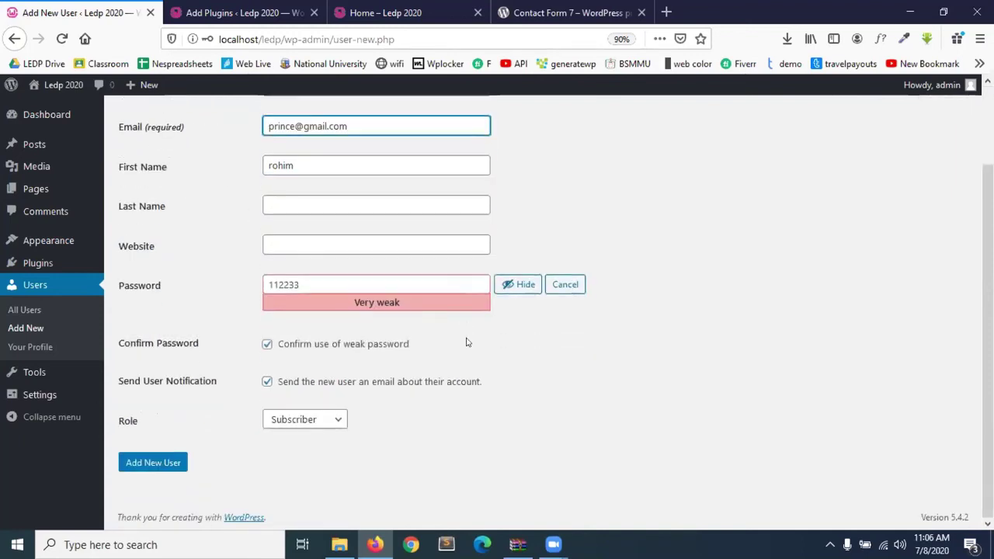
Set the new user's role to Editor and create the account.
{"action": "left_click", "coordinate": [320, 429]}
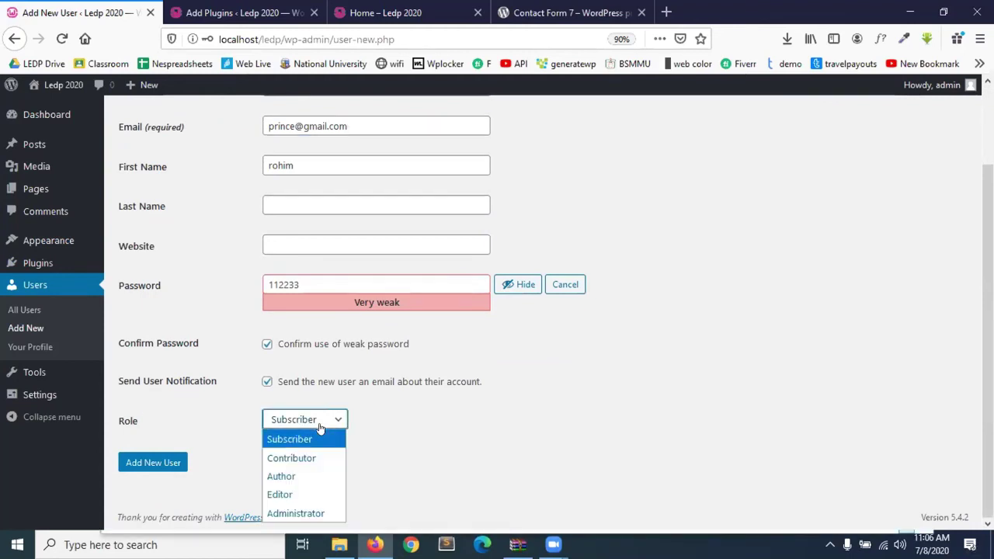
{"action": "left_click", "coordinate": [320, 428]}
{"action": "left_click", "coordinate": [320, 429]}
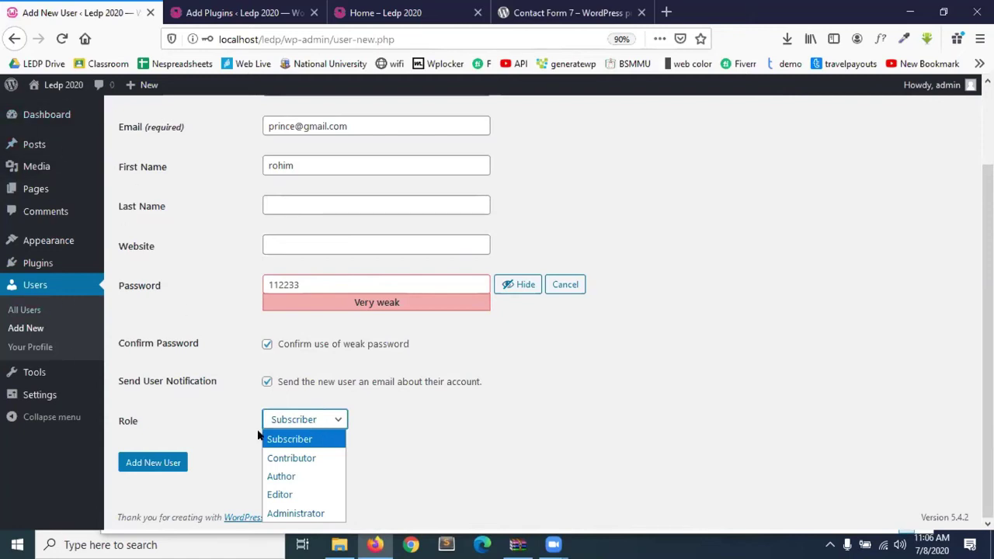
{"action": "left_click", "coordinate": [288, 513]}
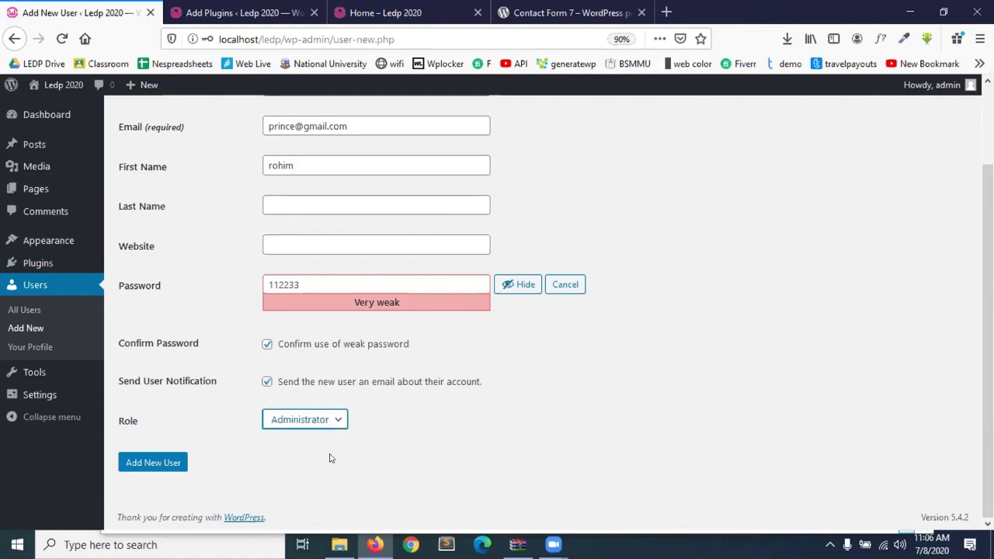
{"action": "left_click", "coordinate": [301, 419]}
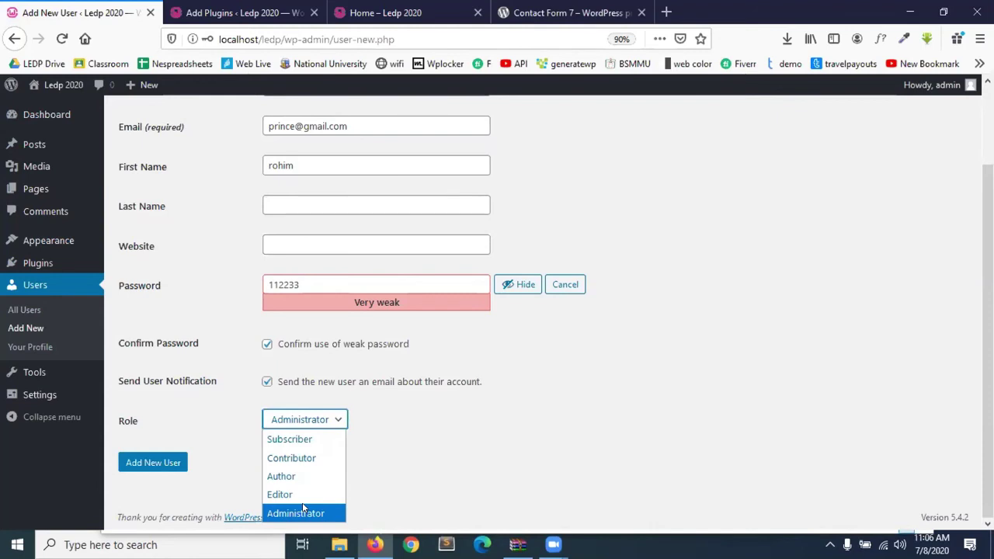
{"action": "left_click", "coordinate": [310, 497]}
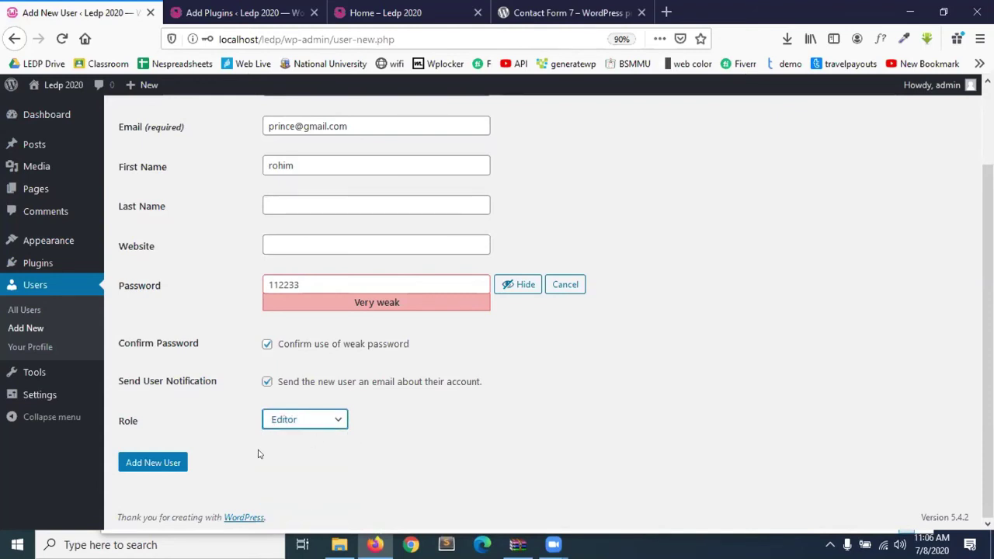
{"action": "left_click", "coordinate": [136, 464]}
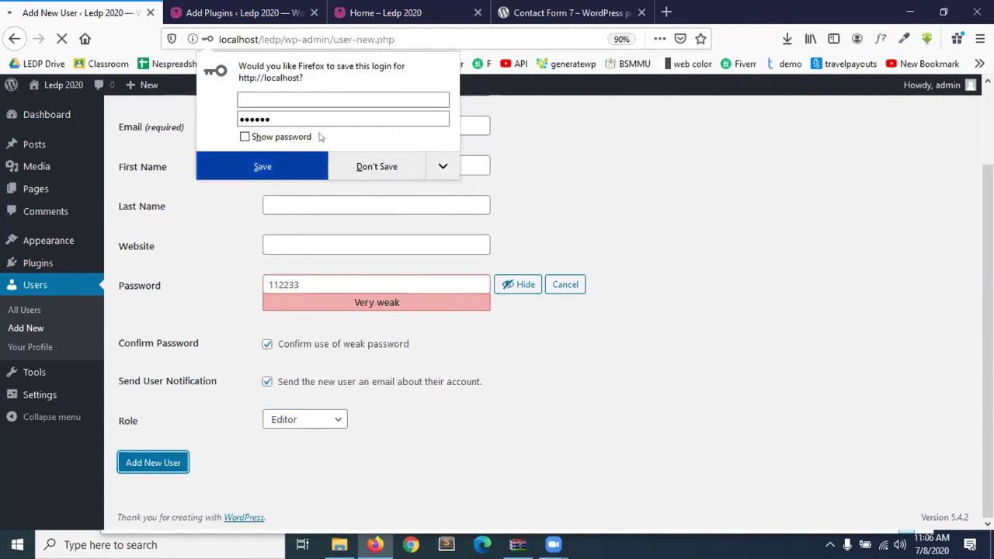
Save the new login in the browser and select localhost/ledp/ in the address bar.
{"action": "left_click", "coordinate": [263, 166]}
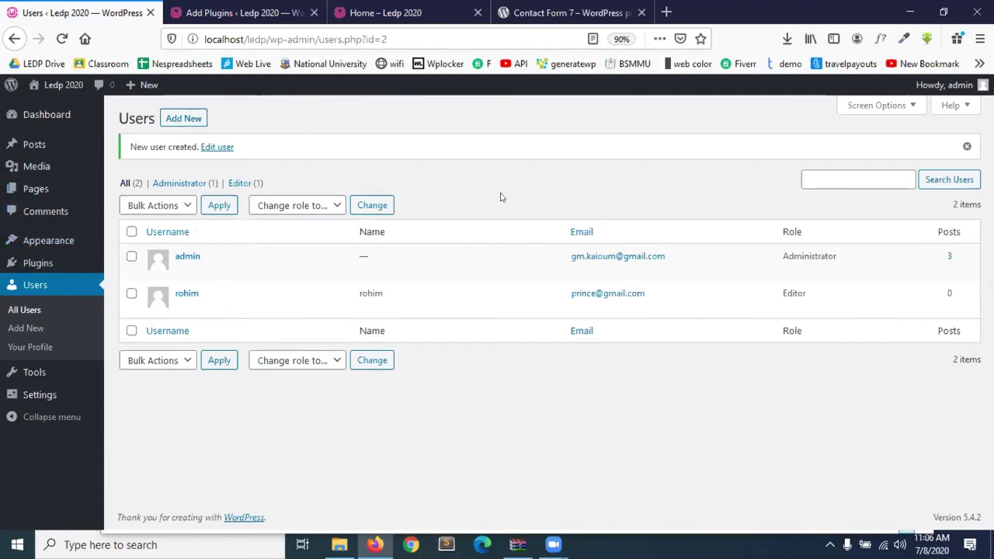
{"action": "left_click", "coordinate": [269, 39]}
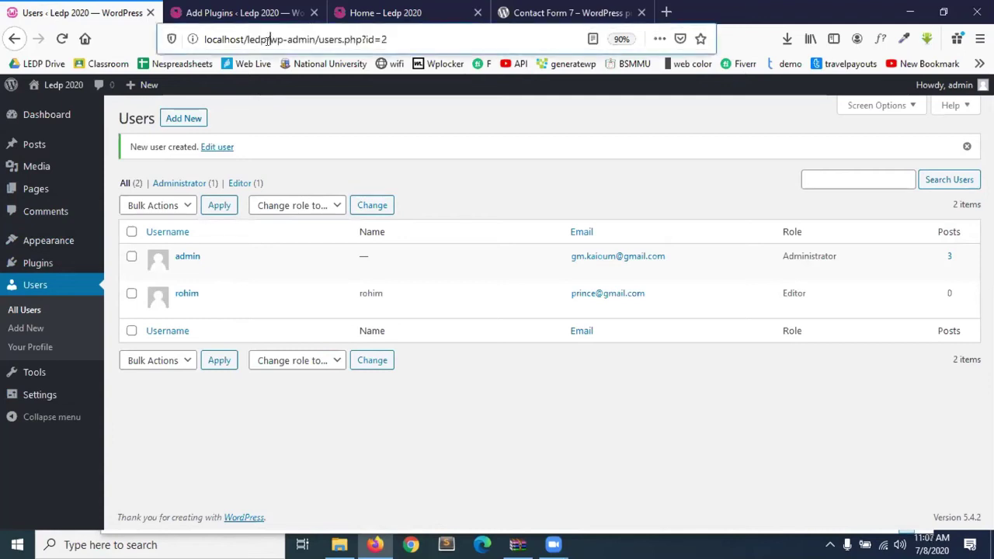
{"action": "left_click_drag", "start_coordinate": [269, 40], "coordinate": [133, 51]}
{"action": "key", "text": "ctrl+c"}
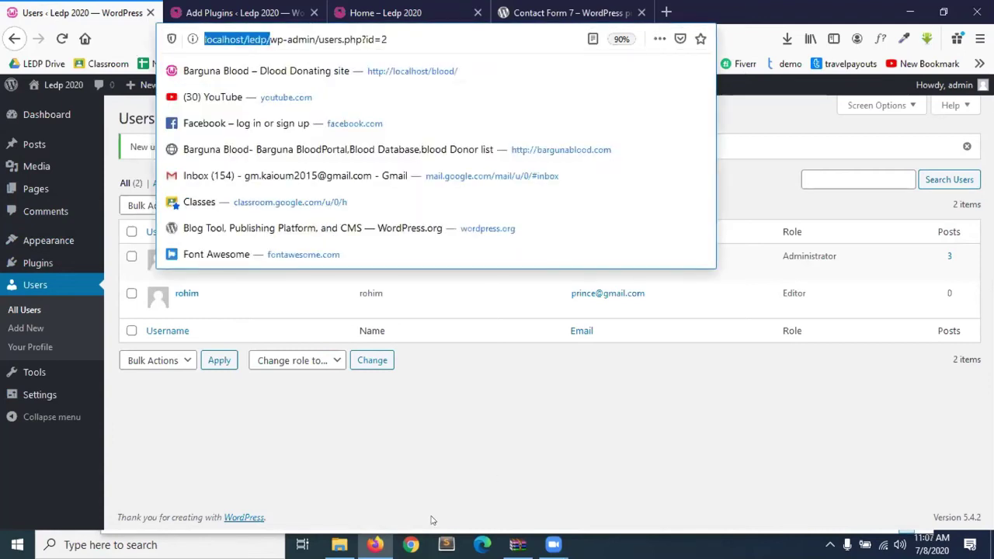
In Chrome, paste and load localhost/ledp/ to open the Ledp 2020 site.
{"action": "left_click", "coordinate": [411, 544]}
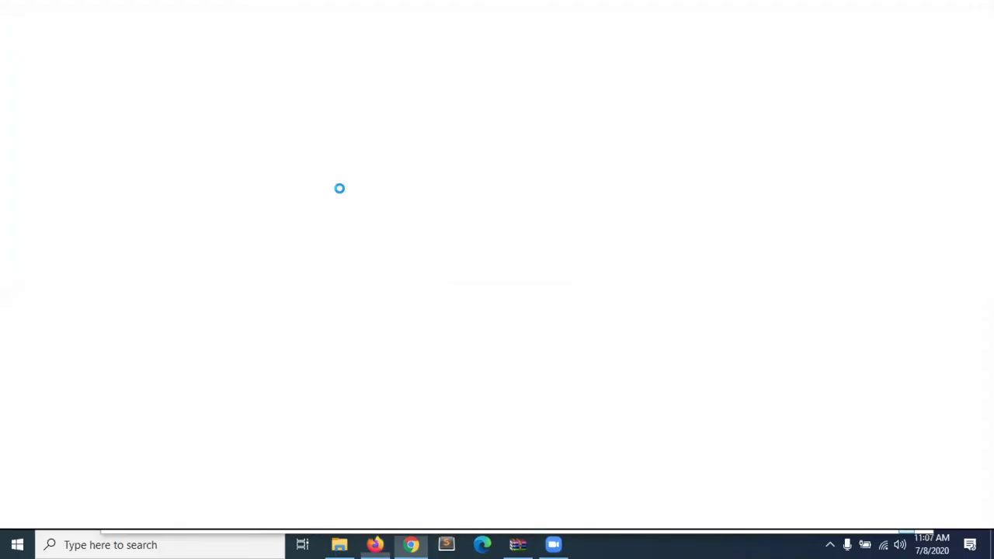
{"action": "key", "text": "ctrl+v"}
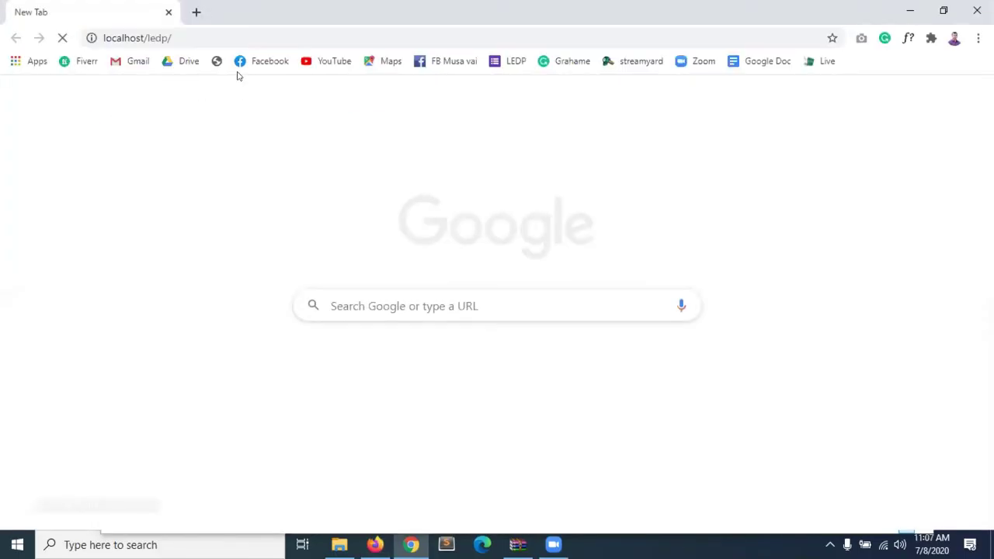
{"action": "key", "text": "Return"}
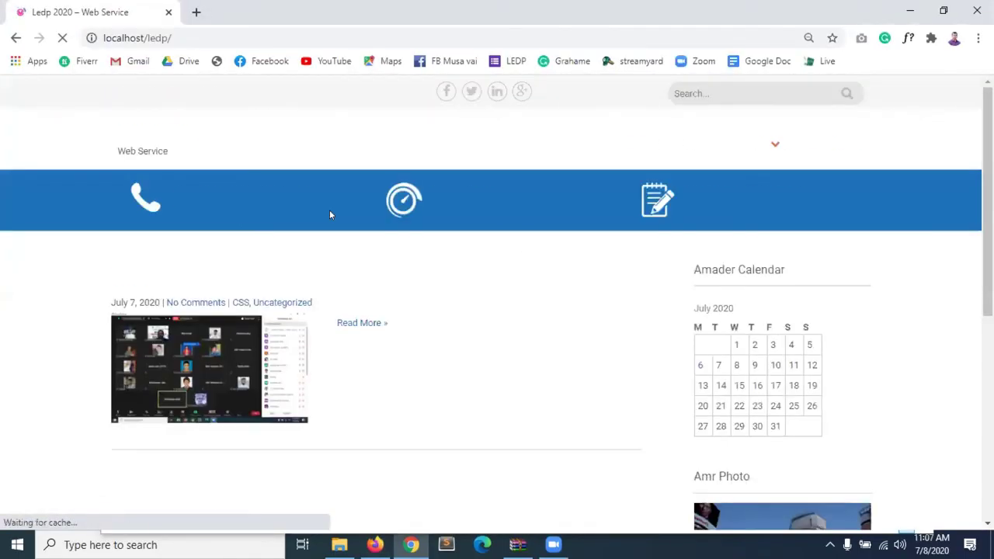
{"action": "scroll", "coordinate": [469, 331], "scroll_direction": "down", "scroll_amount": 3}
{"action": "scroll", "coordinate": [469, 332], "scroll_direction": "down", "scroll_amount": 3}
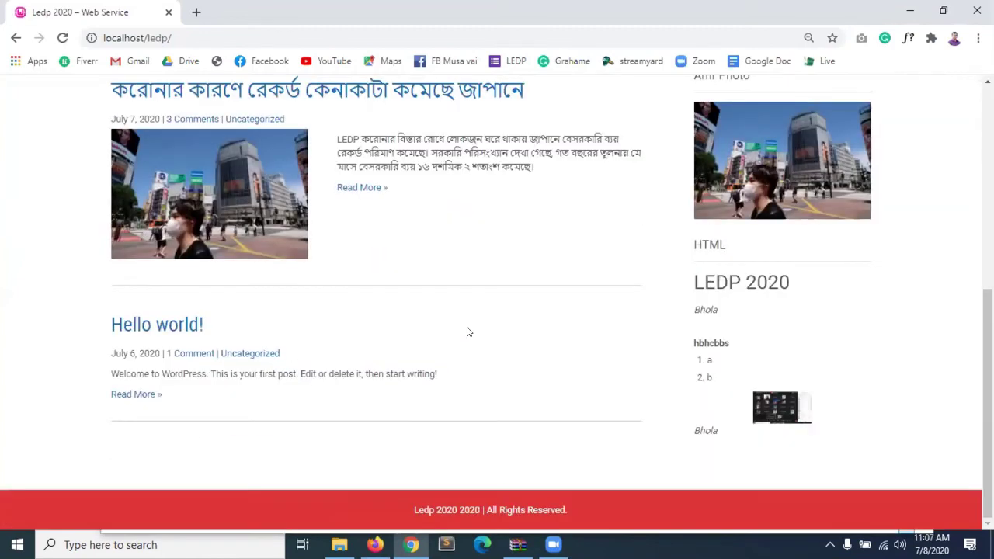
{"action": "scroll", "coordinate": [469, 332], "scroll_direction": "up", "scroll_amount": 5}
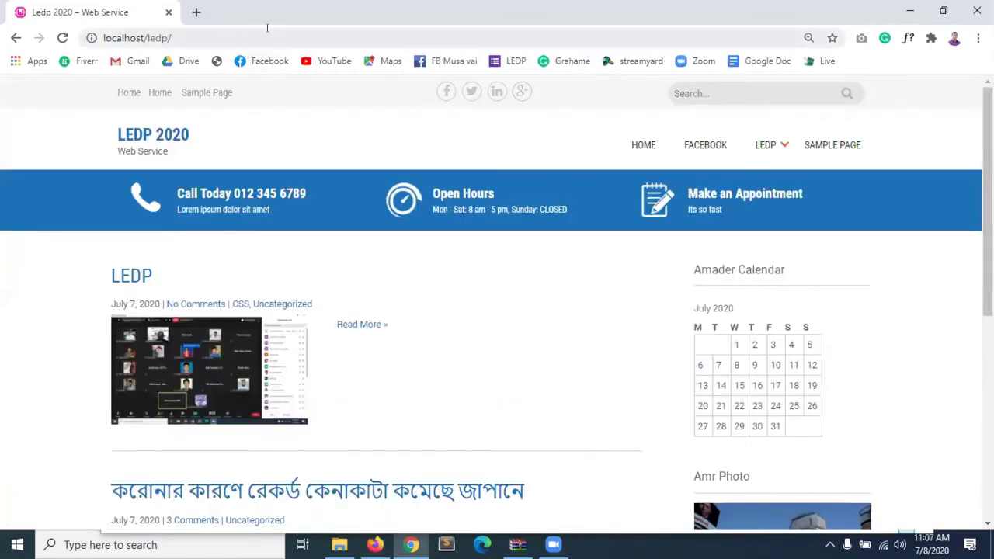
Append wp-admin to the site address to reach the login page.
{"action": "left_click", "coordinate": [285, 28]}
{"action": "left_click", "coordinate": [288, 32]}
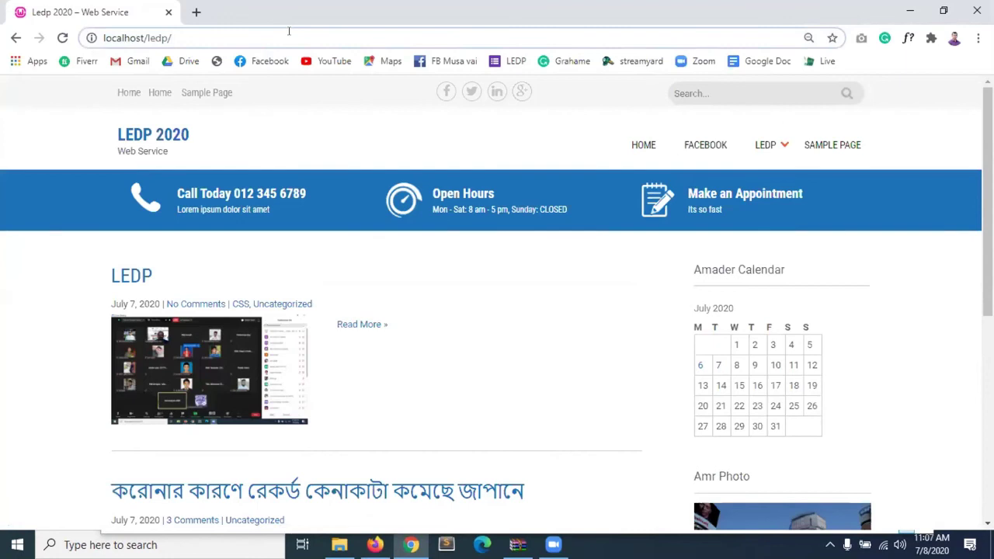
{"action": "type", "text": "wp-"}
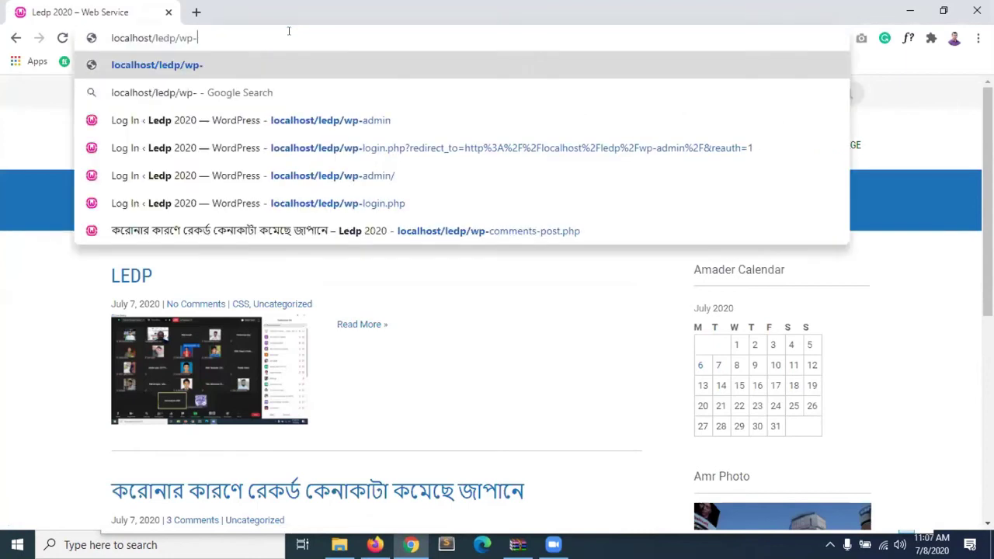
{"action": "type", "text": "admin"}
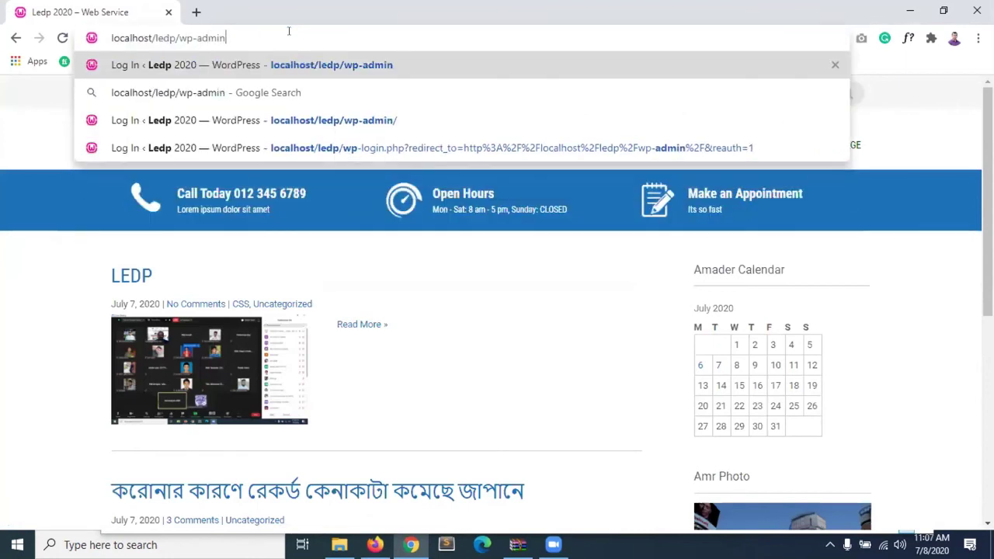
{"action": "key", "text": "Return"}
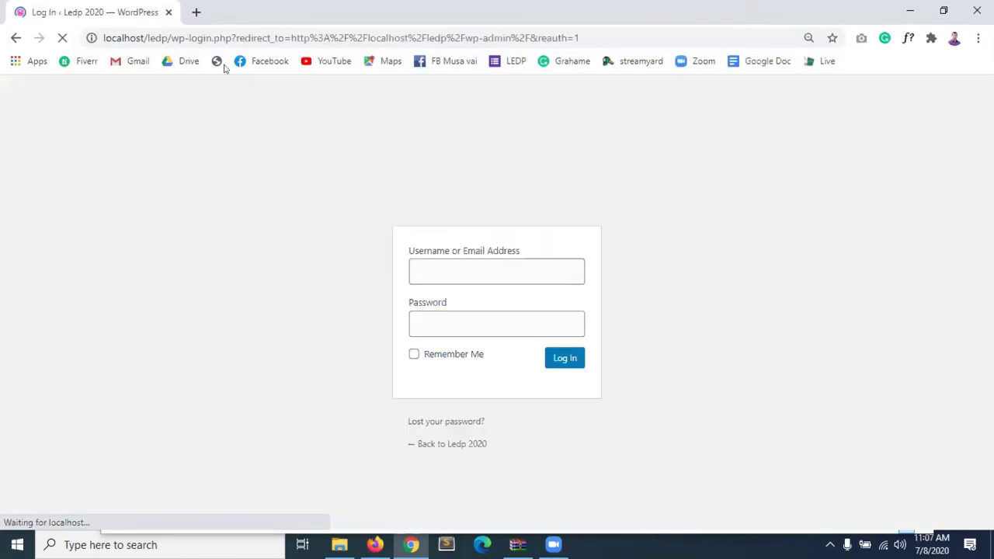
Sign in with the new Editor's username and password, and let Chrome save the password.
{"action": "left_click", "coordinate": [428, 268]}
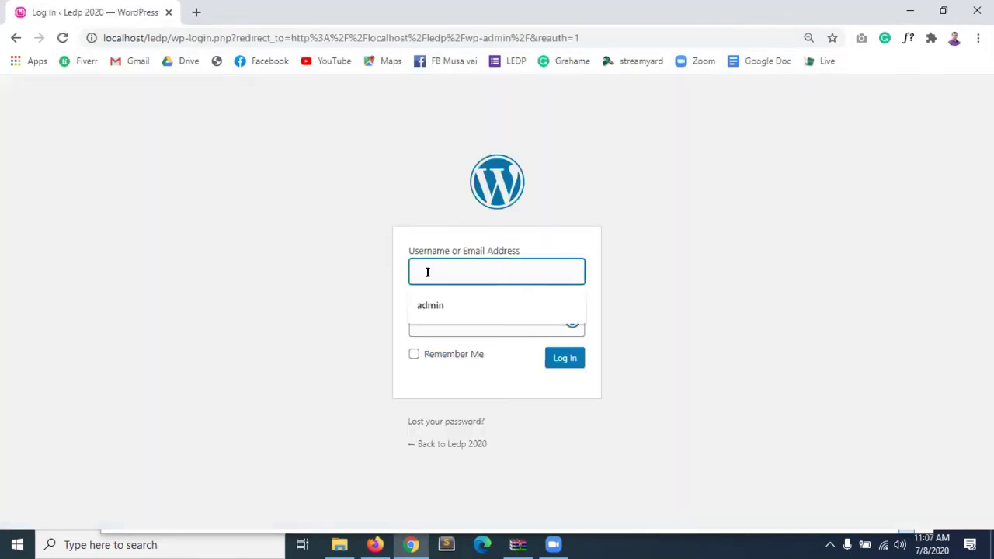
{"action": "type", "text": "rohim"}
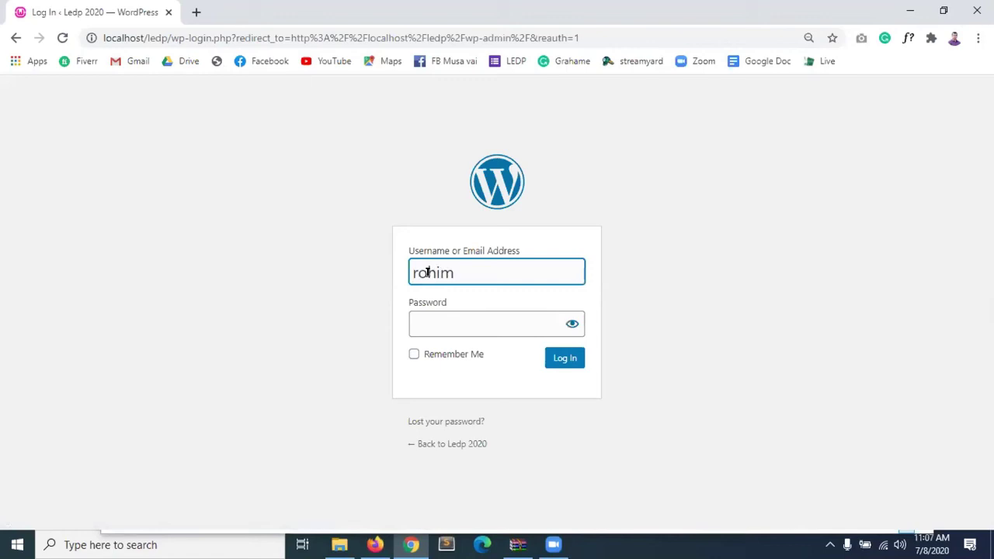
{"action": "key", "text": "Tab"}
{"action": "type", "text": "123456"}
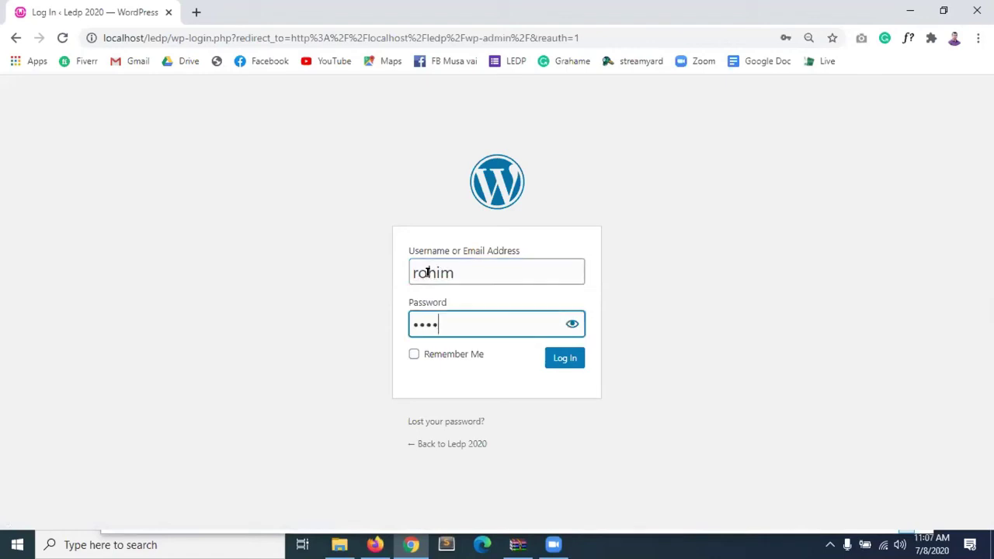
{"action": "left_click", "coordinate": [554, 359]}
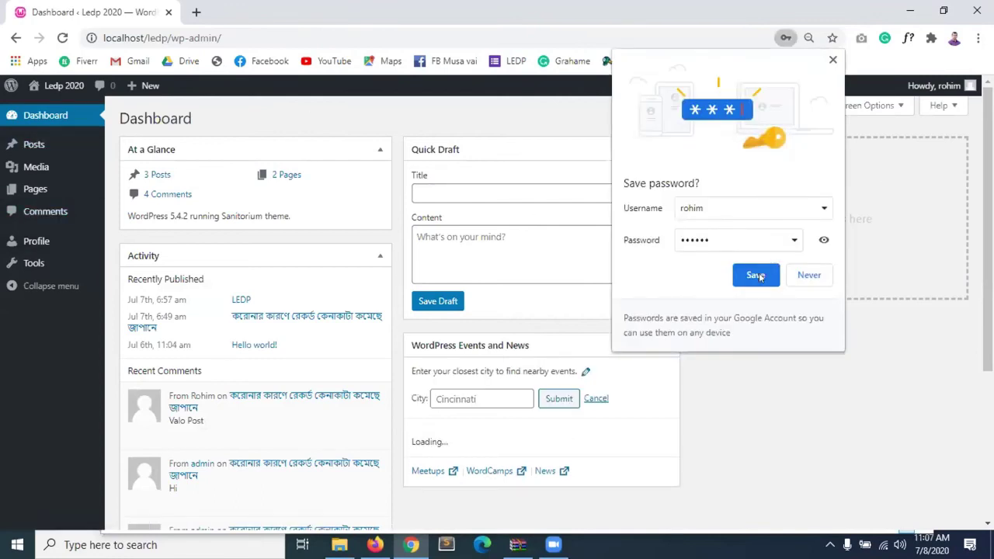
{"action": "left_click", "coordinate": [765, 274]}
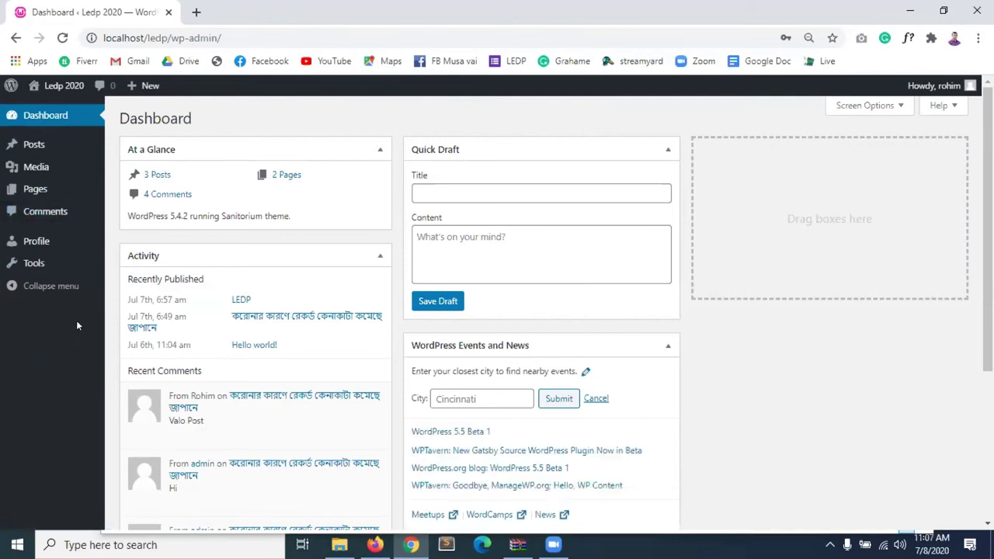
Switch back to Firefox's Users list showing the Administrator and the new Editor account.
{"action": "mouse_move", "coordinate": [79, 187]}
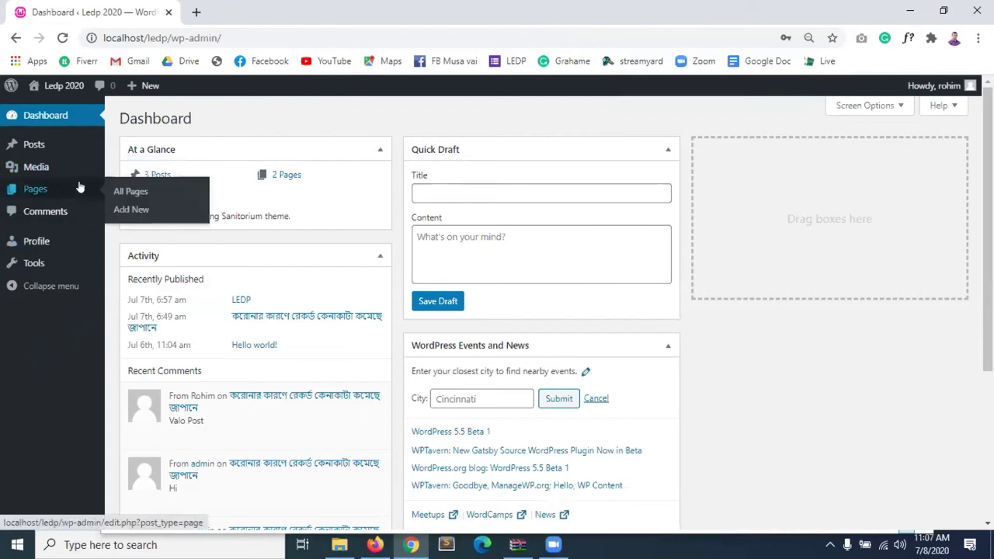
{"action": "mouse_move", "coordinate": [68, 172]}
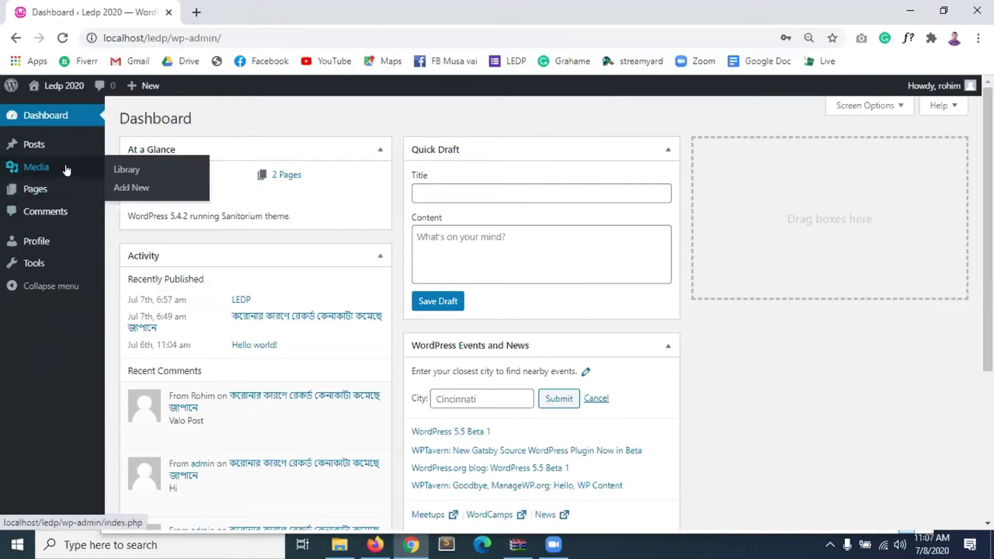
{"action": "mouse_move", "coordinate": [32, 182]}
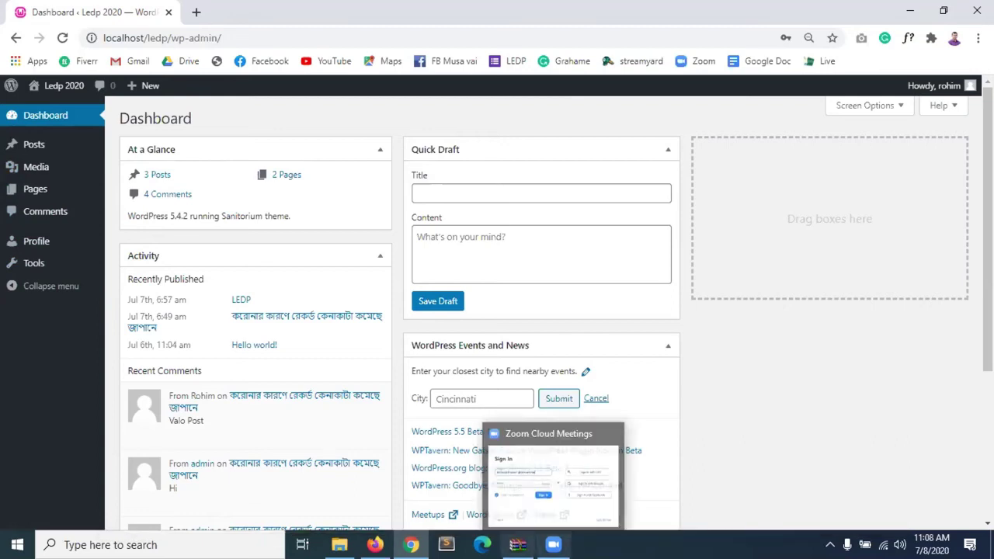
{"action": "left_click", "coordinate": [375, 545]}
{"action": "mouse_move", "coordinate": [466, 317]}
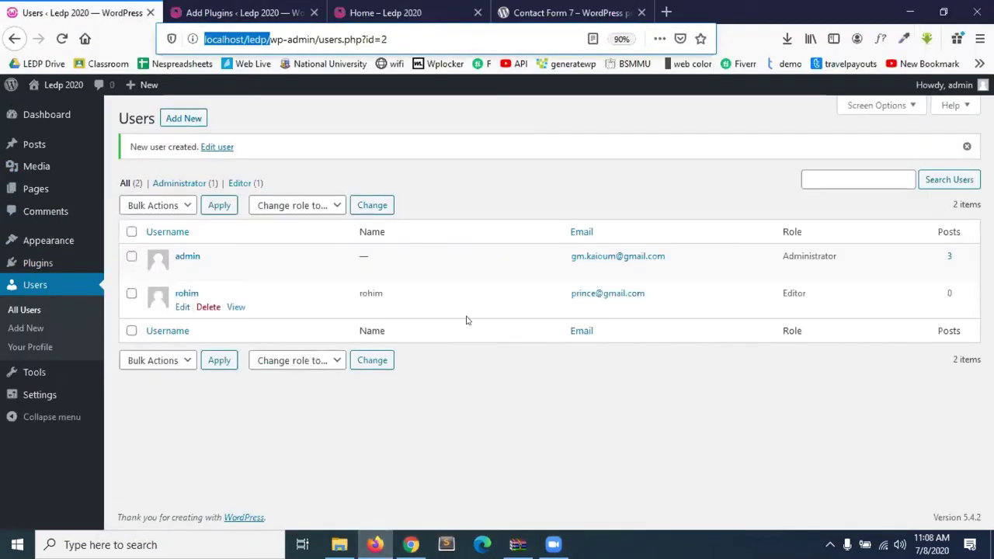
Open the new Editor account's Edit User page and expand its Role dropdown.
{"action": "left_click", "coordinate": [183, 309]}
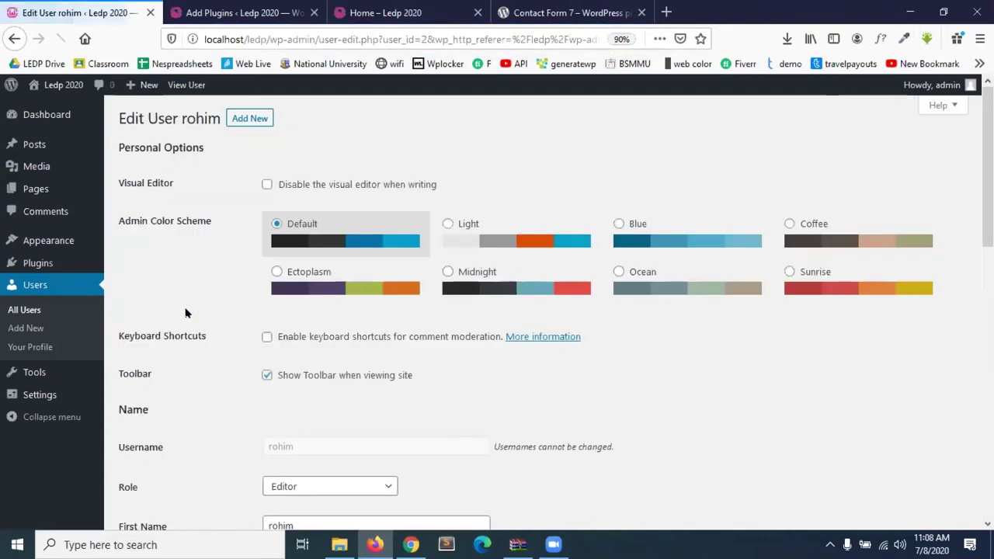
{"action": "scroll", "coordinate": [335, 342], "scroll_direction": "down", "scroll_amount": 4}
{"action": "scroll", "coordinate": [338, 342], "scroll_direction": "down", "scroll_amount": 7}
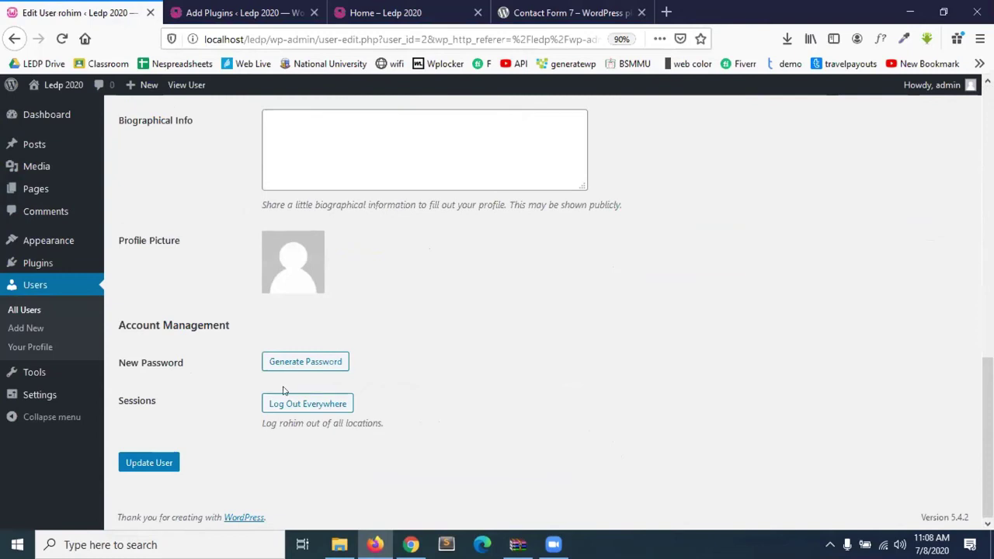
{"action": "scroll", "coordinate": [282, 391], "scroll_direction": "up", "scroll_amount": 4}
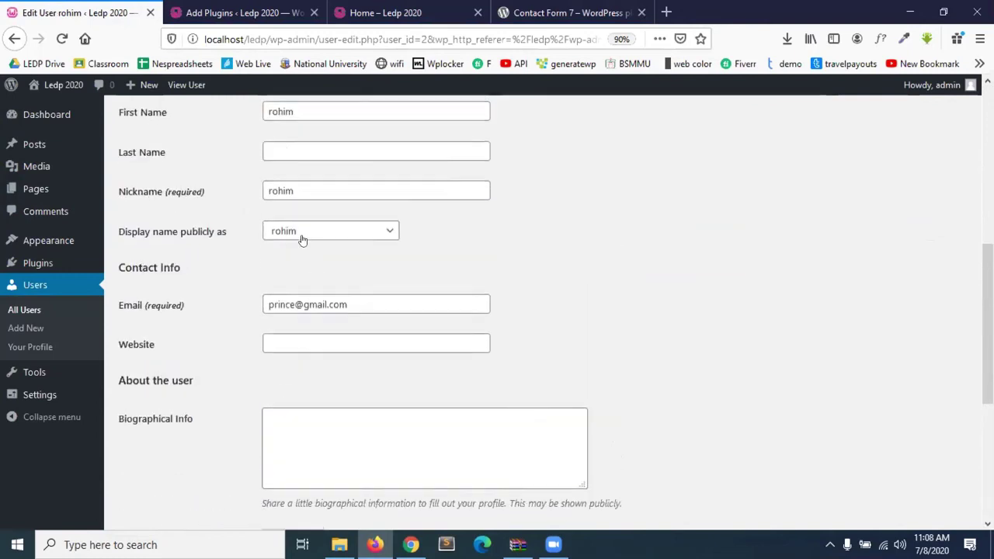
{"action": "scroll", "coordinate": [303, 240], "scroll_direction": "up", "scroll_amount": 3}
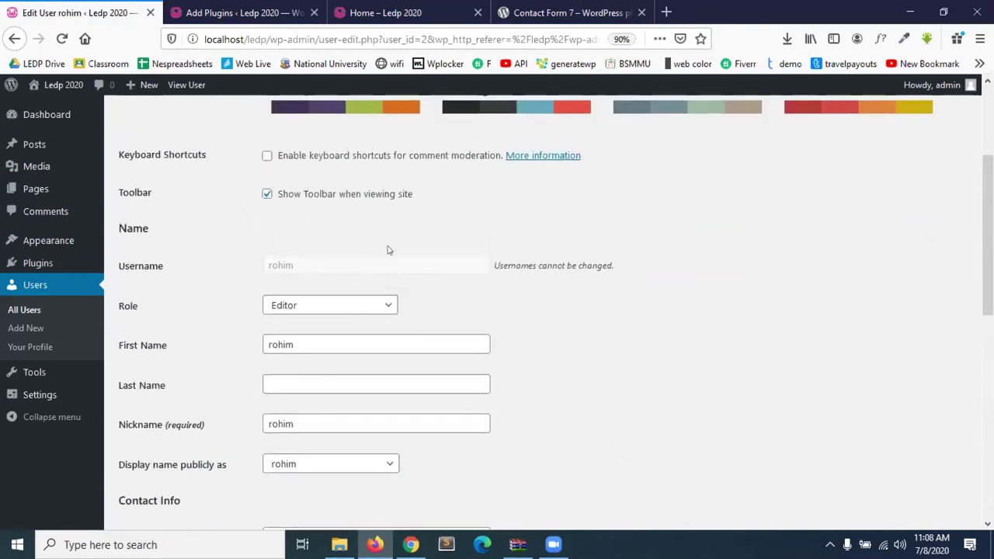
{"action": "left_click", "coordinate": [320, 310]}
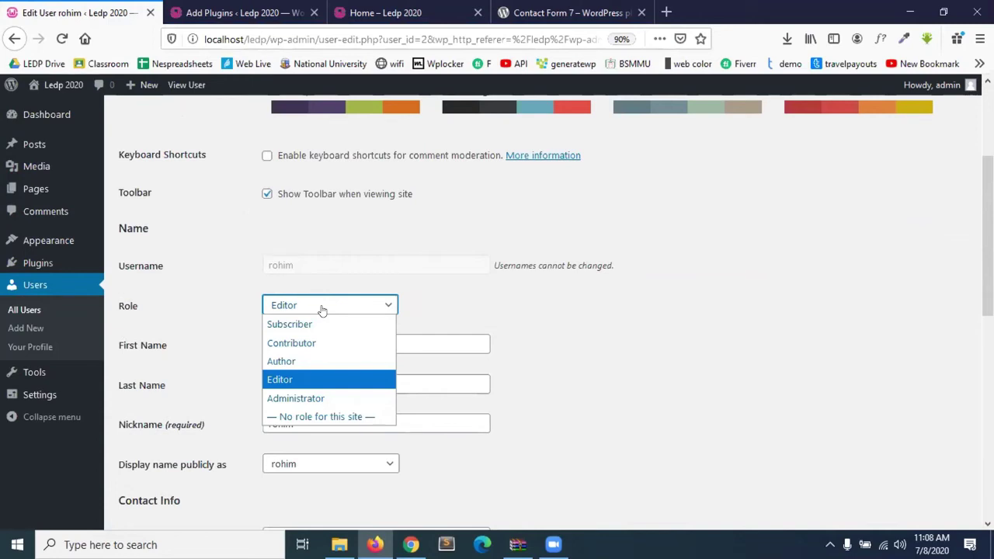
Try the Author and Contributor roles, then set the user's role to Subscriber.
{"action": "left_click", "coordinate": [300, 365]}
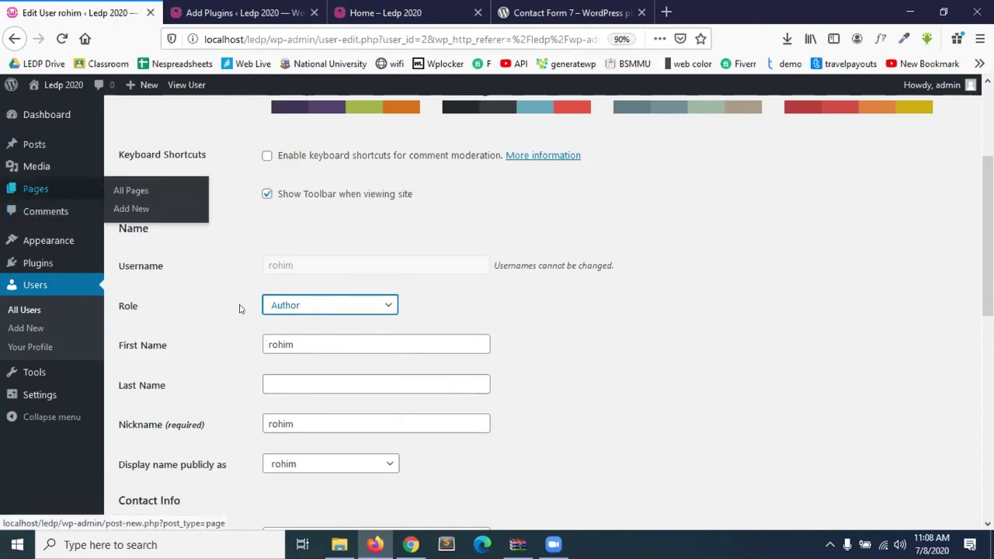
{"action": "left_click", "coordinate": [302, 307]}
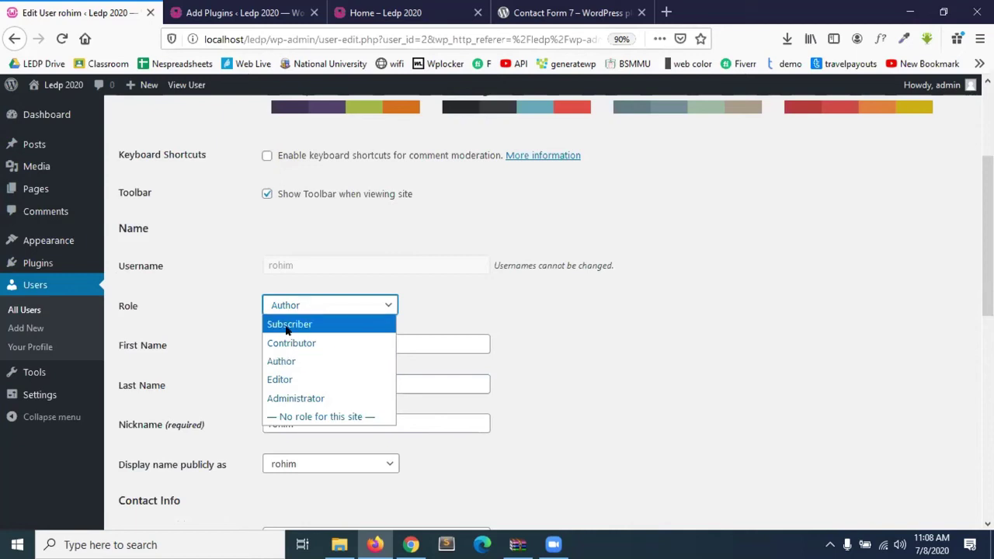
{"action": "left_click", "coordinate": [281, 361]}
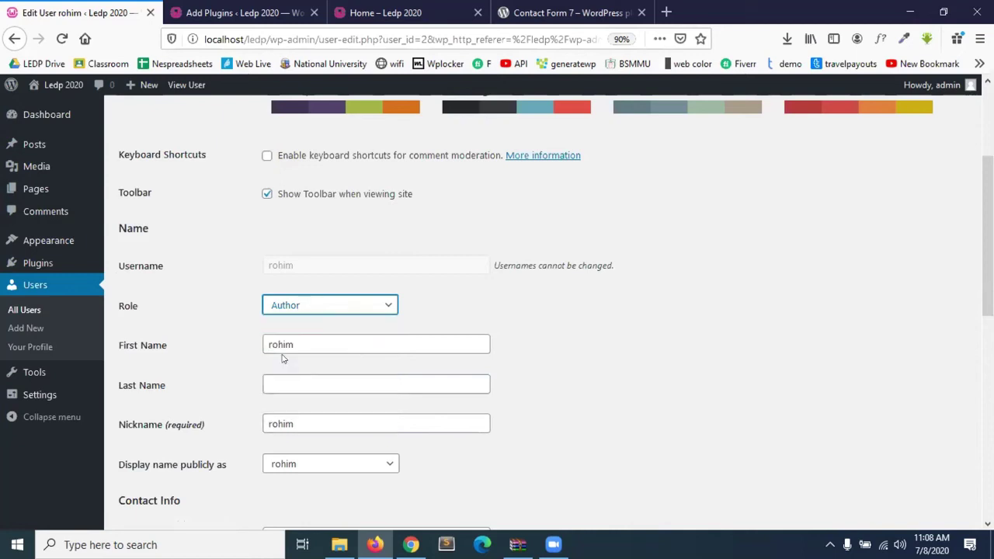
{"action": "left_click", "coordinate": [299, 308]}
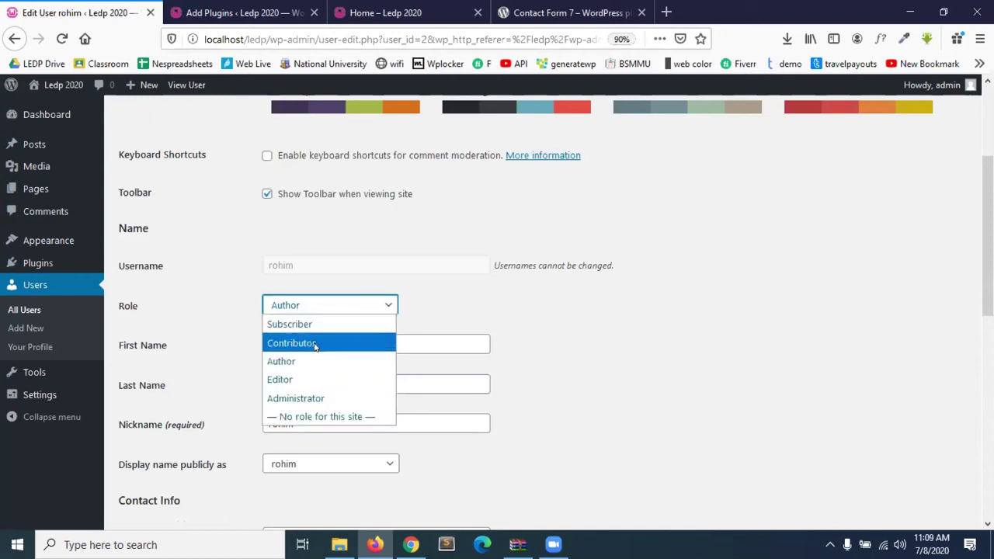
{"action": "left_click", "coordinate": [313, 342]}
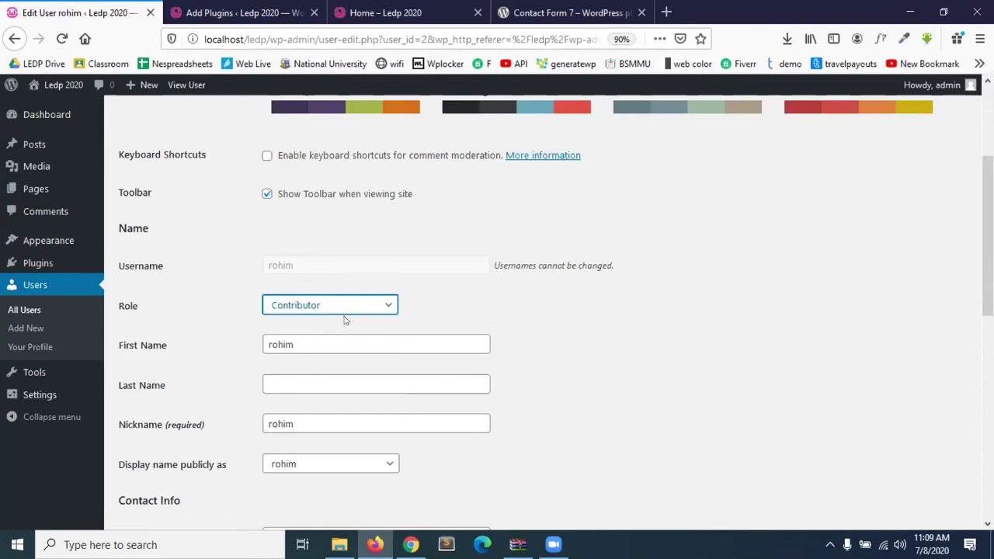
{"action": "left_click", "coordinate": [322, 303]}
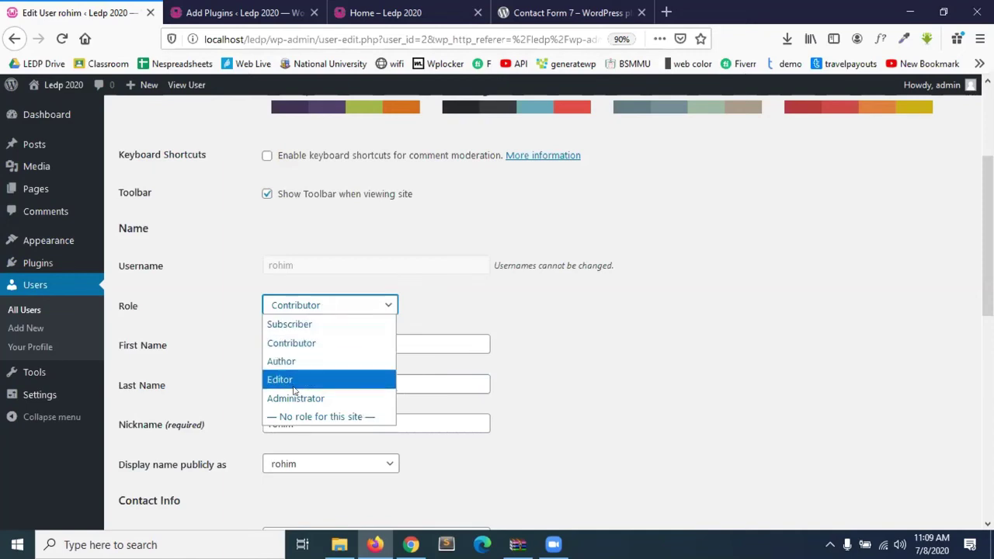
{"action": "left_click", "coordinate": [305, 331]}
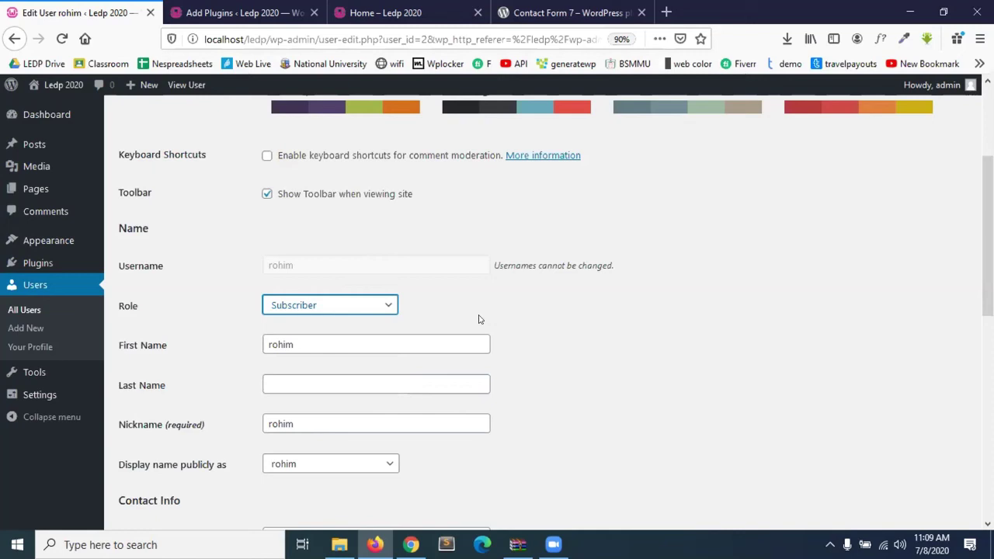
{"action": "left_click", "coordinate": [347, 312]}
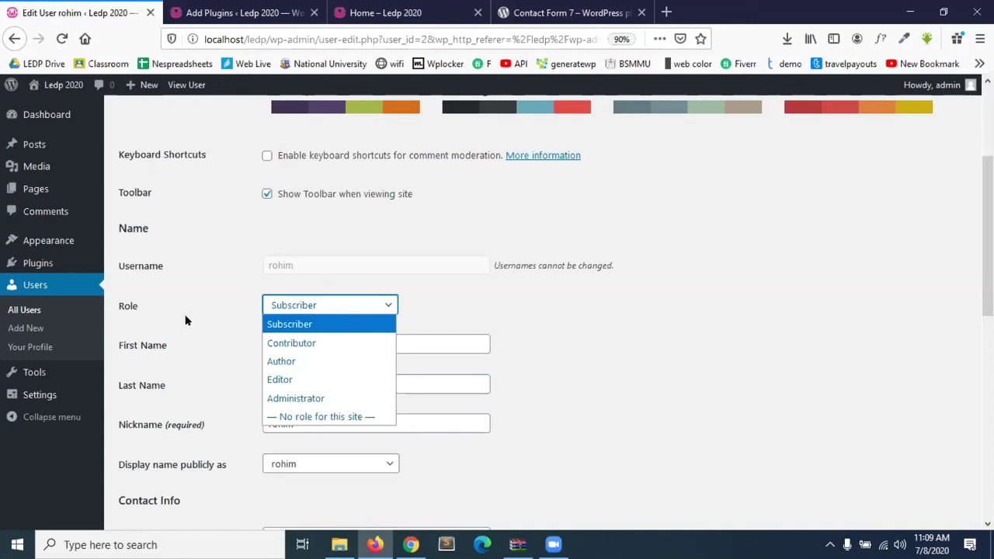
{"action": "left_click", "coordinate": [281, 256]}
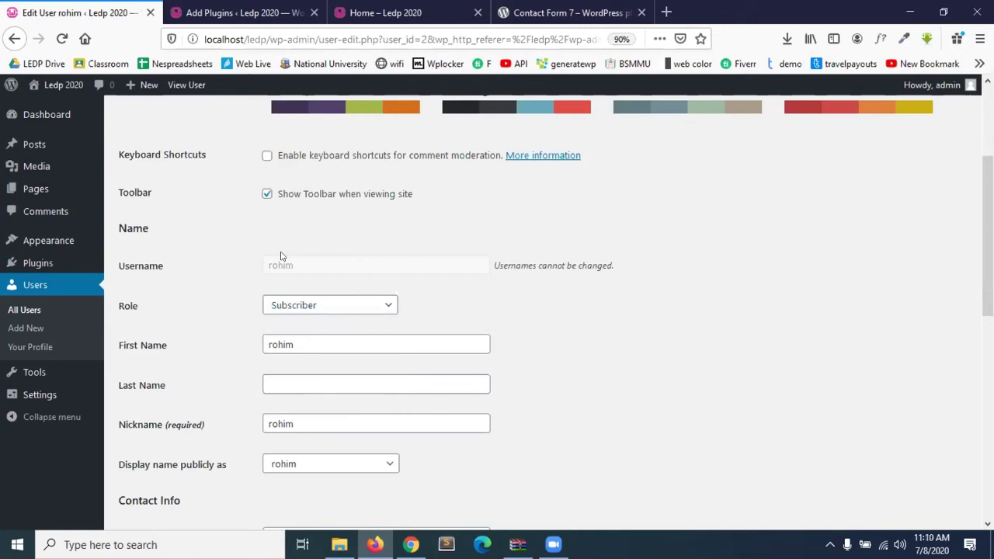
Cycle through Administrator, Editor, Author and Contributor, finishing back on Subscriber.
{"action": "left_click", "coordinate": [308, 312]}
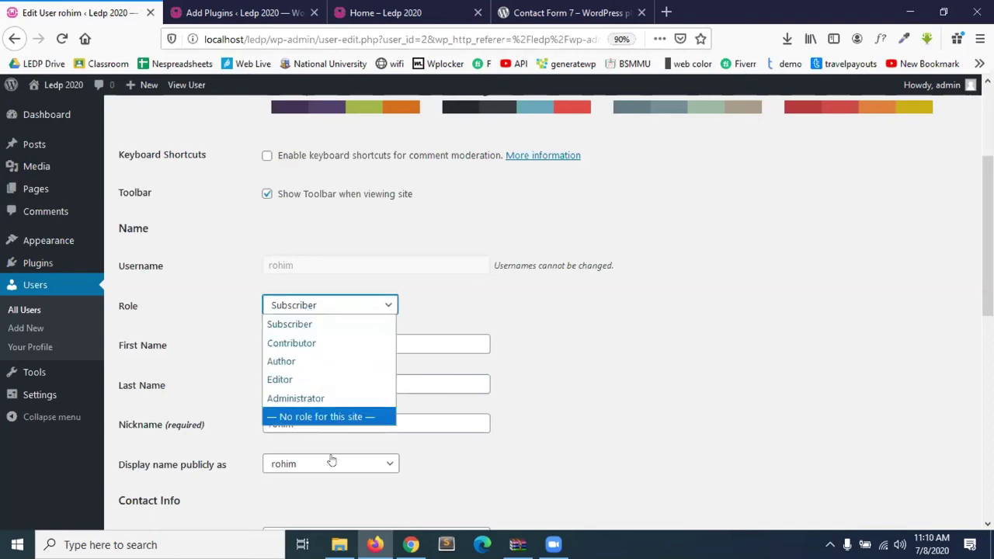
{"action": "left_click", "coordinate": [305, 399]}
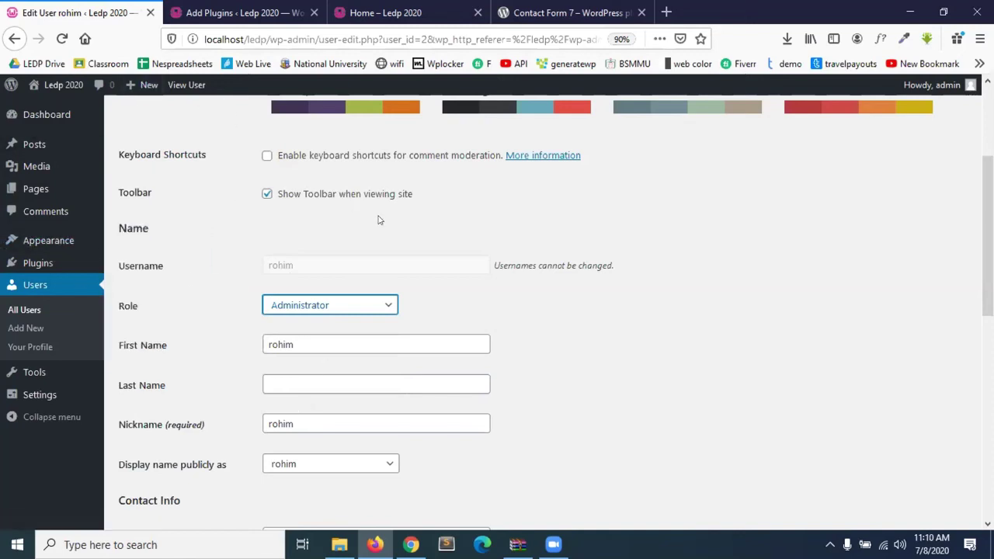
{"action": "left_click", "coordinate": [342, 308]}
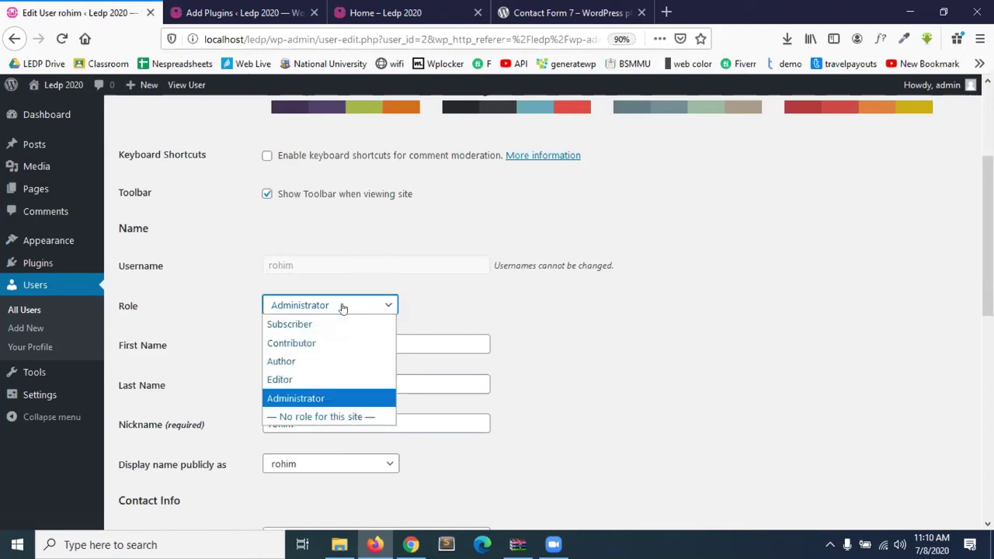
{"action": "left_click", "coordinate": [322, 381]}
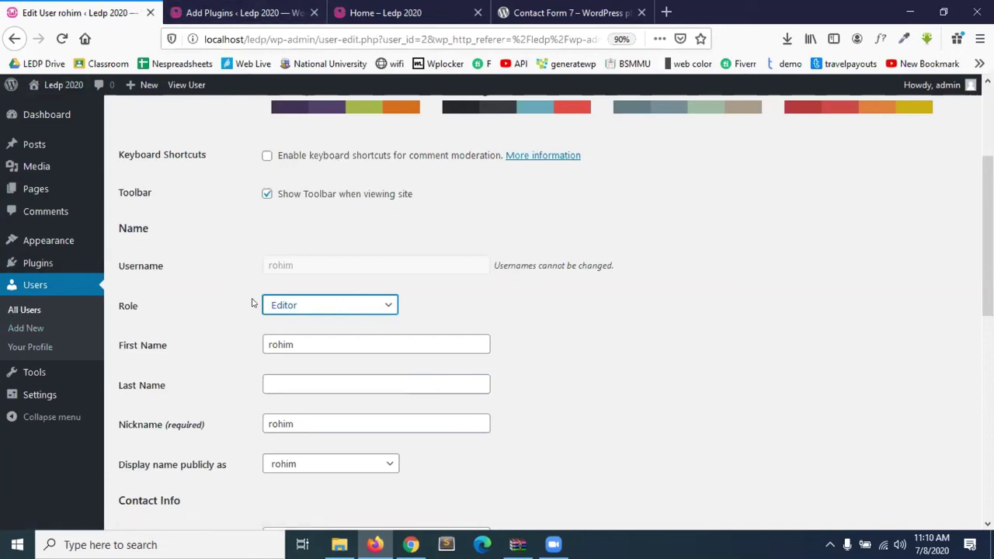
{"action": "left_click", "coordinate": [314, 307]}
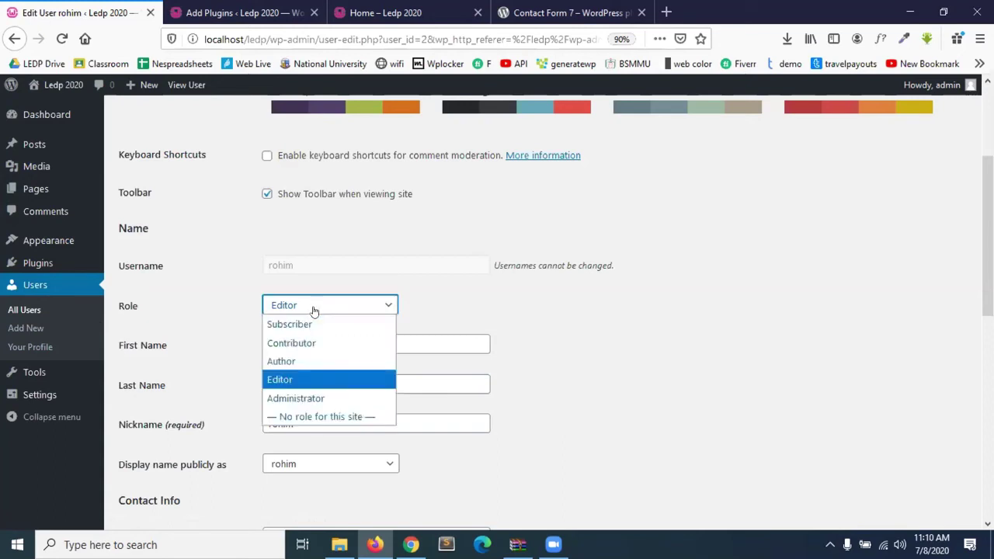
{"action": "left_click", "coordinate": [298, 363]}
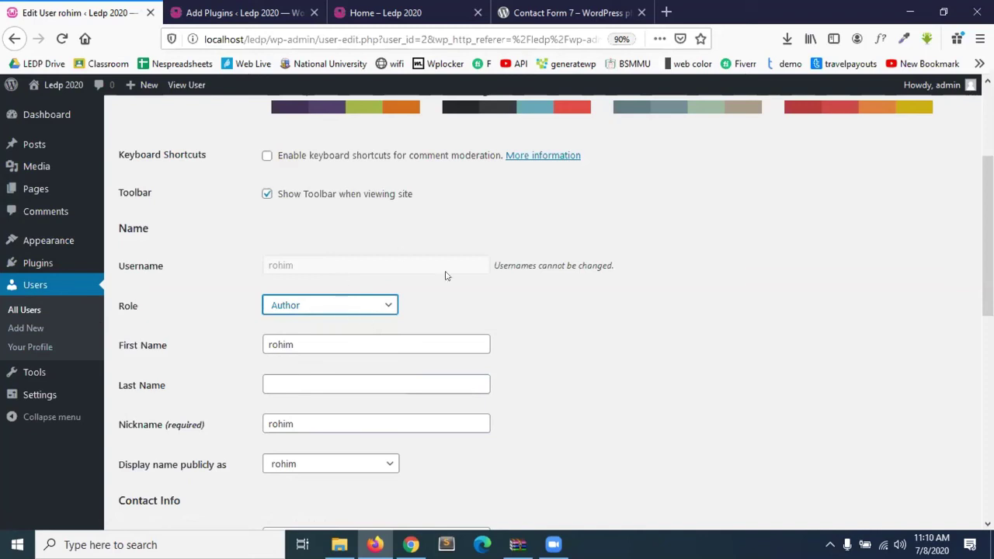
{"action": "left_click", "coordinate": [367, 307]}
{"action": "left_click", "coordinate": [330, 344]}
{"action": "left_click", "coordinate": [299, 310]}
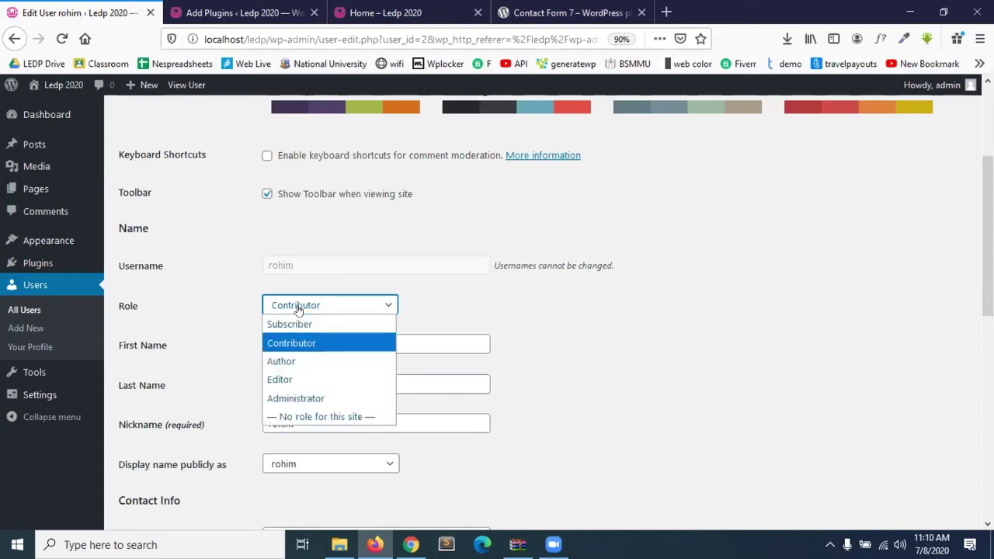
{"action": "left_click", "coordinate": [295, 323]}
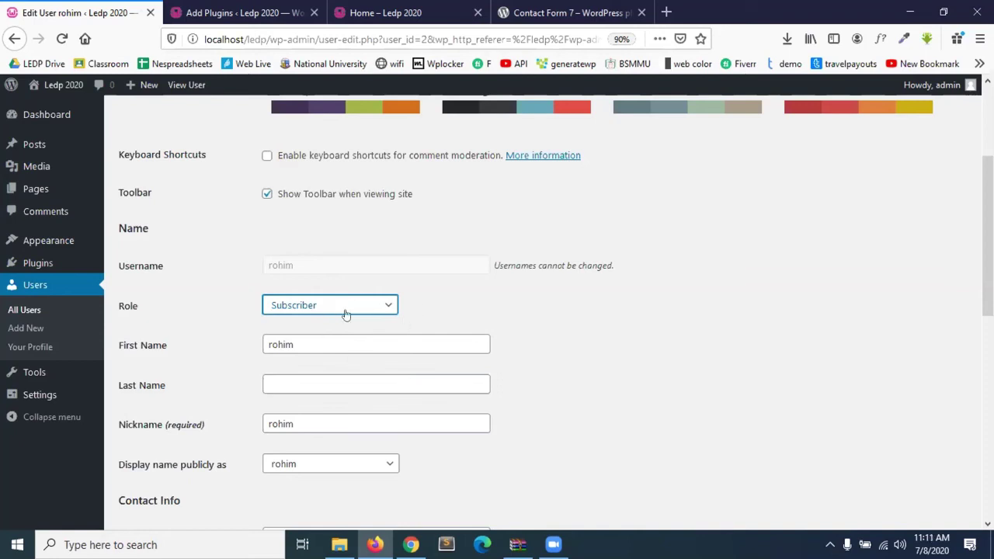
{"action": "left_click", "coordinate": [332, 310]}
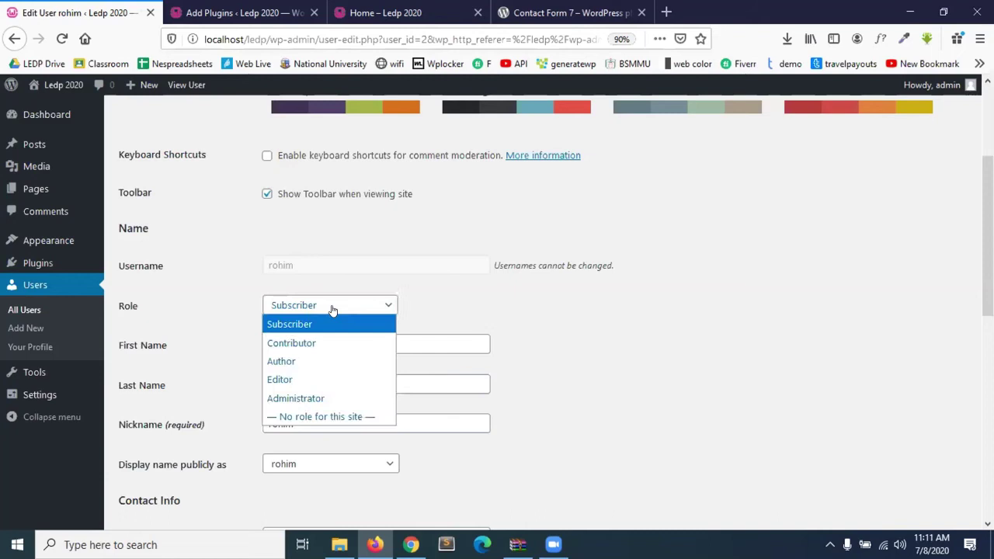
{"action": "left_click", "coordinate": [491, 309]}
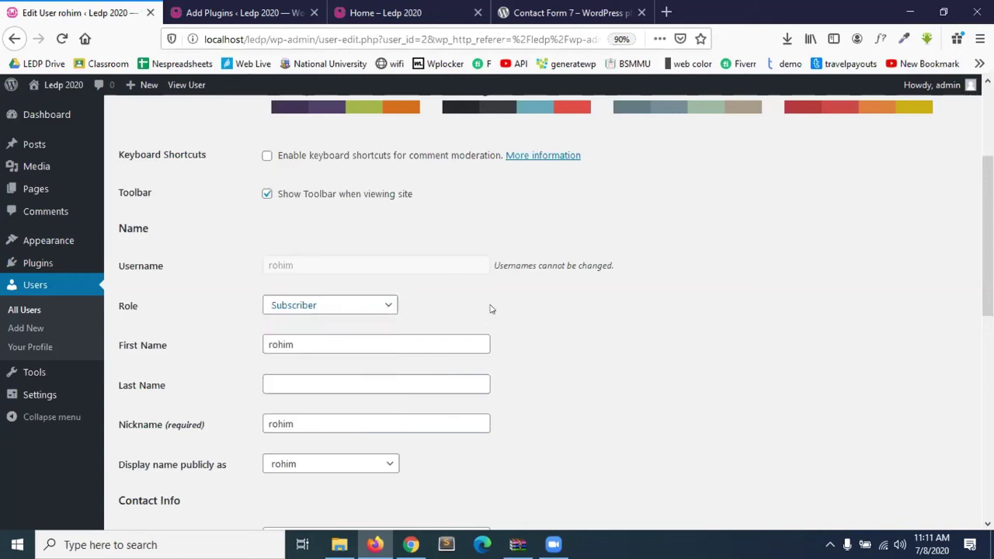
Go back to the Users list, then reload the second user's Dashboard in Chrome.
{"action": "left_click", "coordinate": [14, 38]}
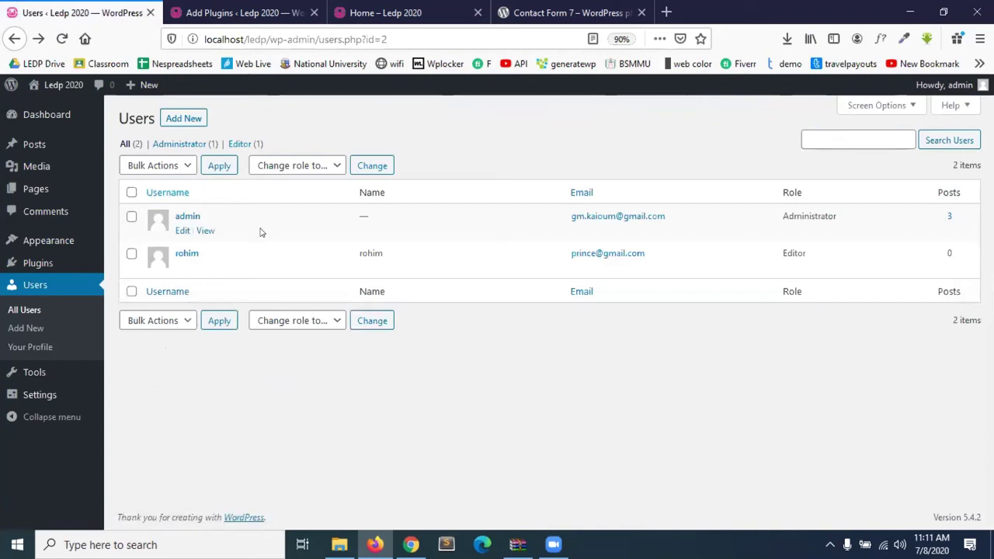
{"action": "left_click", "coordinate": [411, 545]}
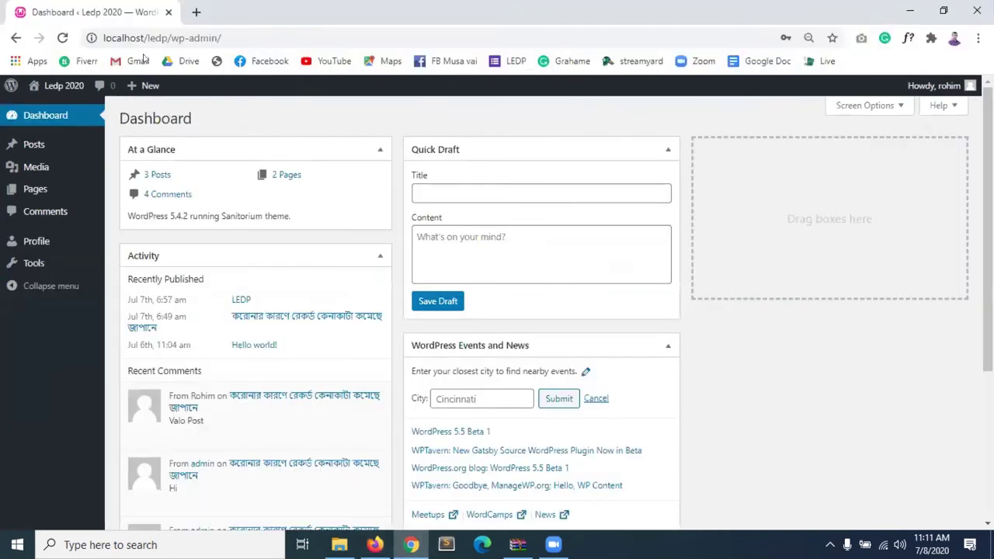
{"action": "left_click_drag", "start_coordinate": [171, 38], "coordinate": [221, 39]}
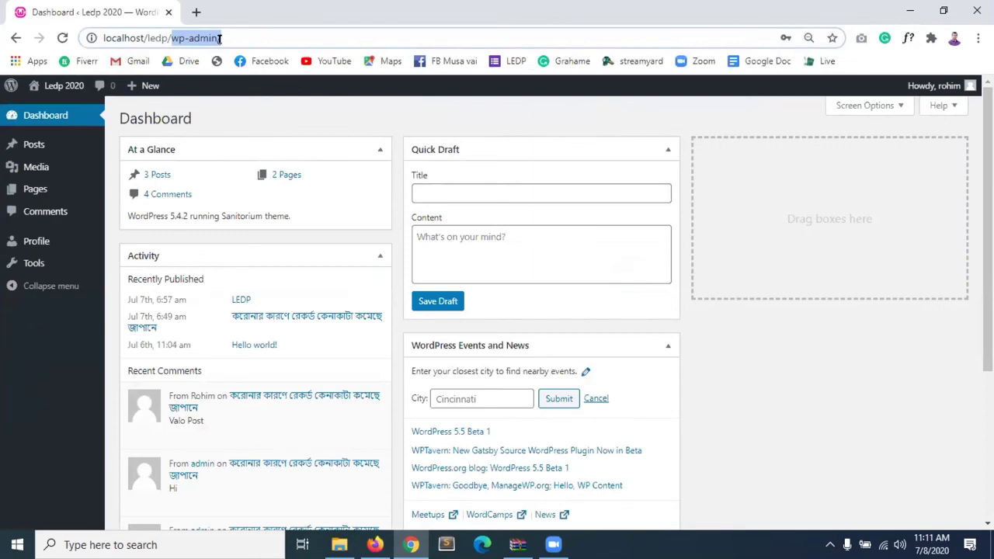
{"action": "left_click", "coordinate": [227, 38]}
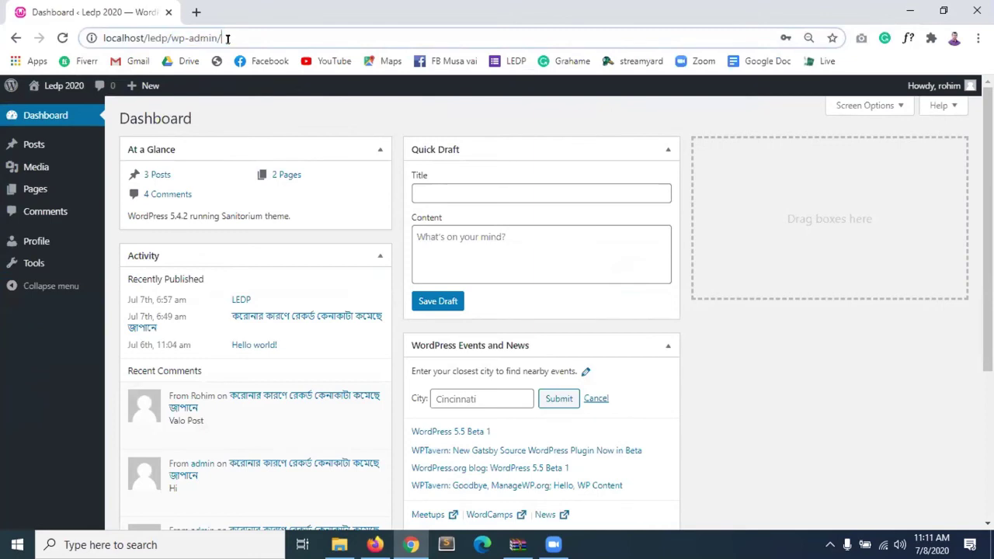
{"action": "left_click", "coordinate": [62, 38]}
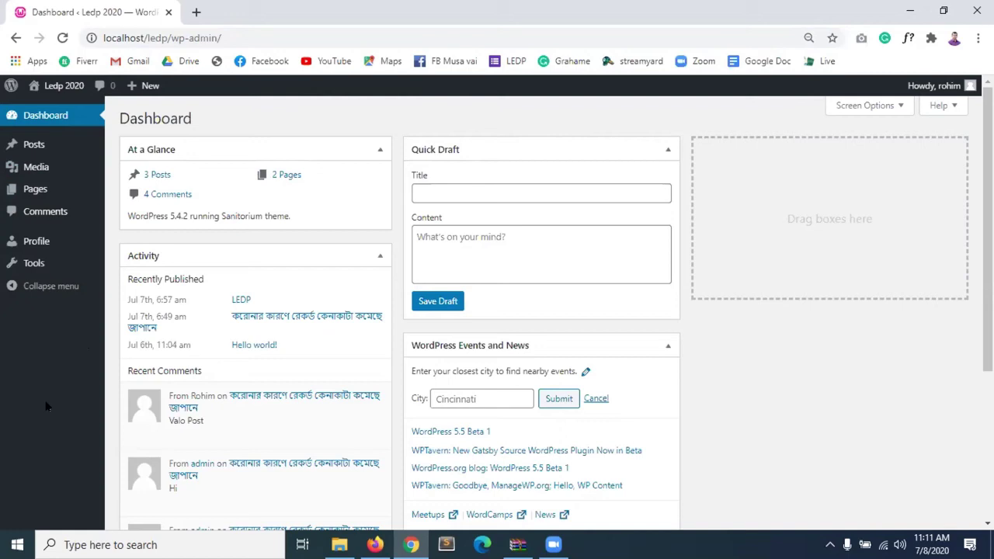
{"action": "scroll", "coordinate": [250, 338], "scroll_direction": "down", "scroll_amount": 3}
{"action": "scroll", "coordinate": [250, 338], "scroll_direction": "up", "scroll_amount": 3}
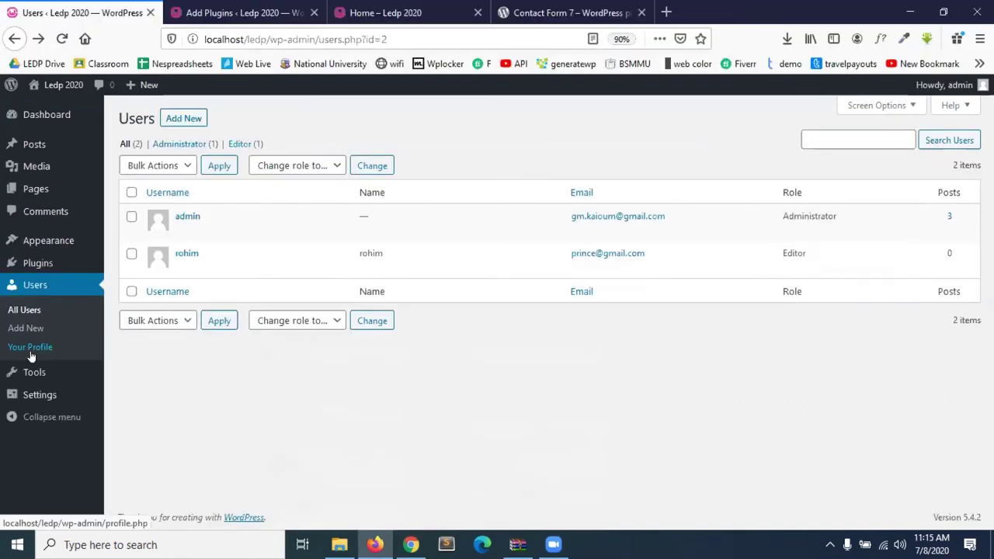
Open Users > Your Profile for the administrator in Firefox.
{"action": "left_click", "coordinate": [30, 350]}
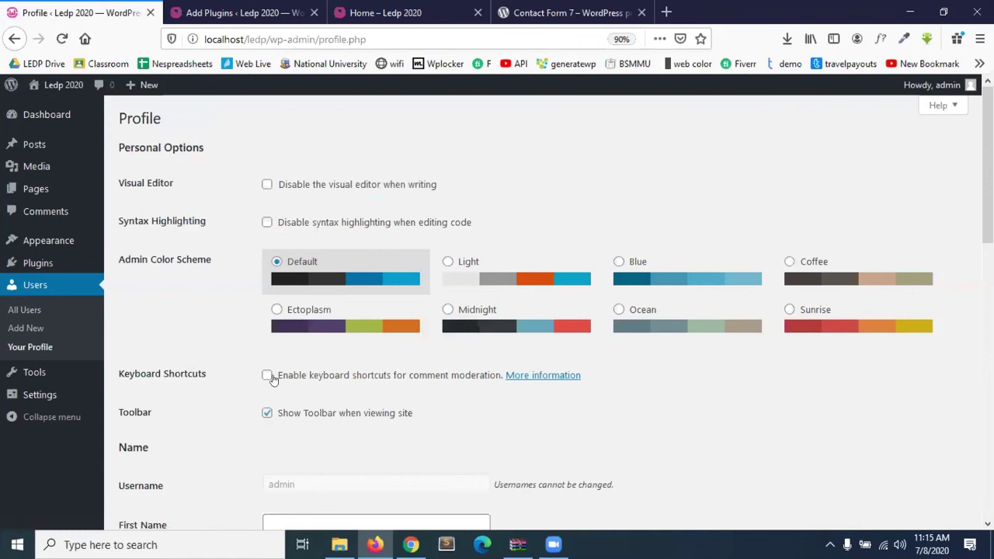
{"action": "scroll", "coordinate": [271, 379], "scroll_direction": "down", "scroll_amount": 15}
{"action": "scroll", "coordinate": [272, 379], "scroll_direction": "up", "scroll_amount": 15}
{"action": "left_click", "coordinate": [635, 262]}
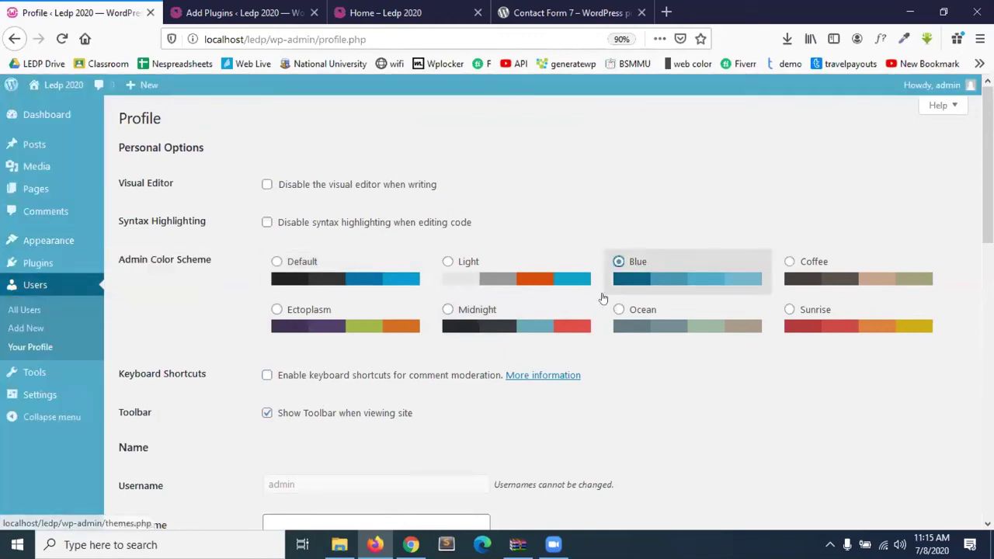
{"action": "left_click", "coordinate": [497, 276]}
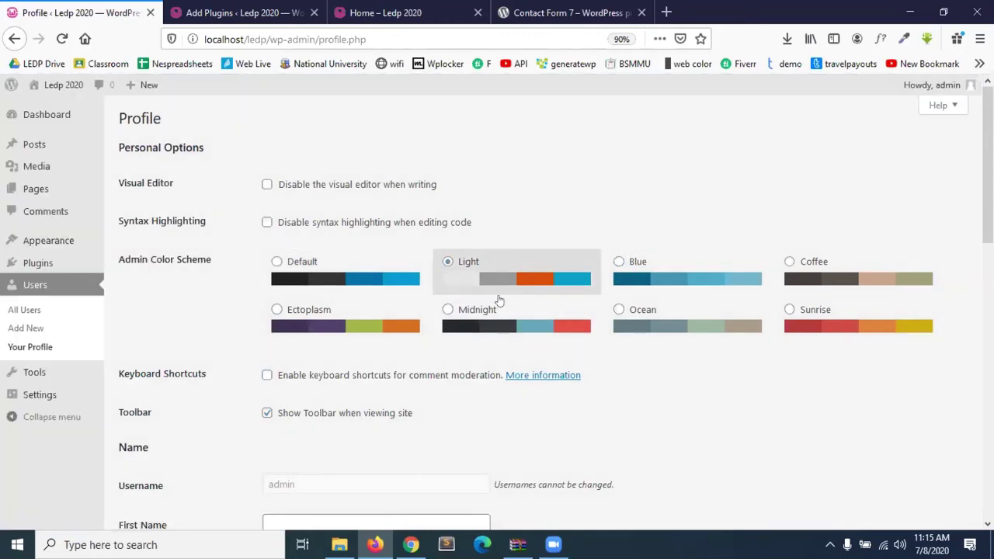
{"action": "left_click", "coordinate": [494, 312]}
{"action": "left_click", "coordinate": [696, 327]}
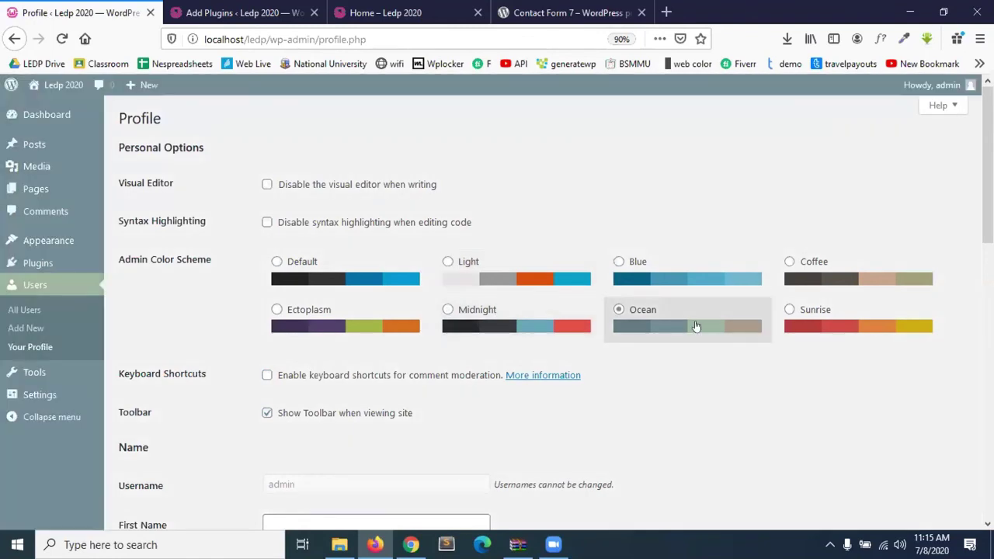
{"action": "left_click", "coordinate": [533, 332]}
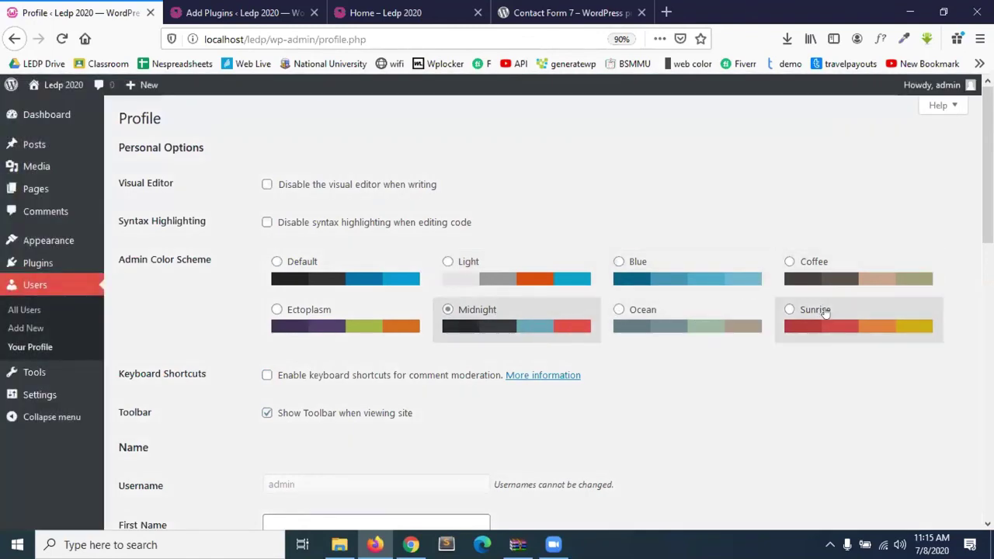
{"action": "left_click", "coordinate": [826, 313]}
{"action": "left_click", "coordinate": [518, 325]}
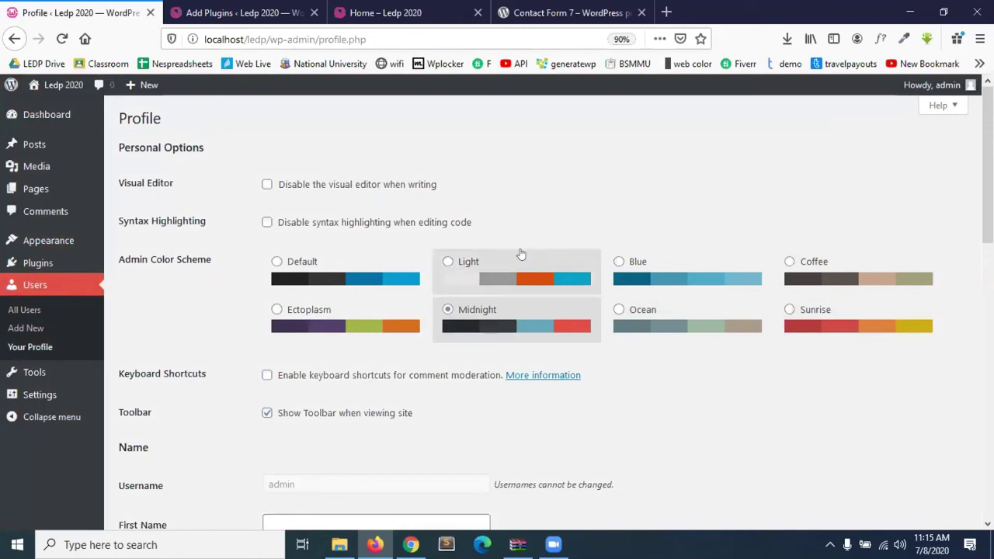
{"action": "left_click", "coordinate": [521, 256]}
{"action": "left_click", "coordinate": [516, 329]}
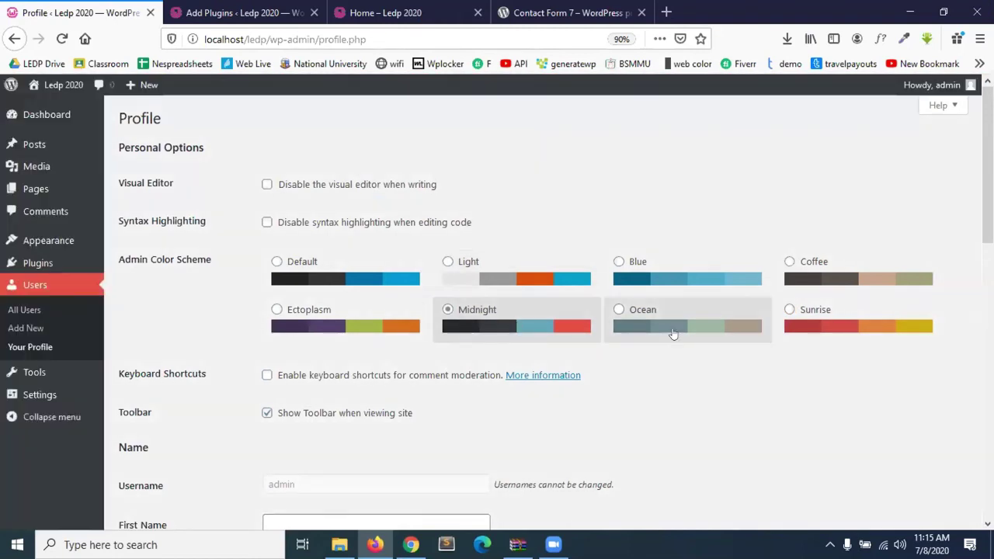
{"action": "left_click", "coordinate": [675, 335]}
{"action": "left_click", "coordinate": [381, 331]}
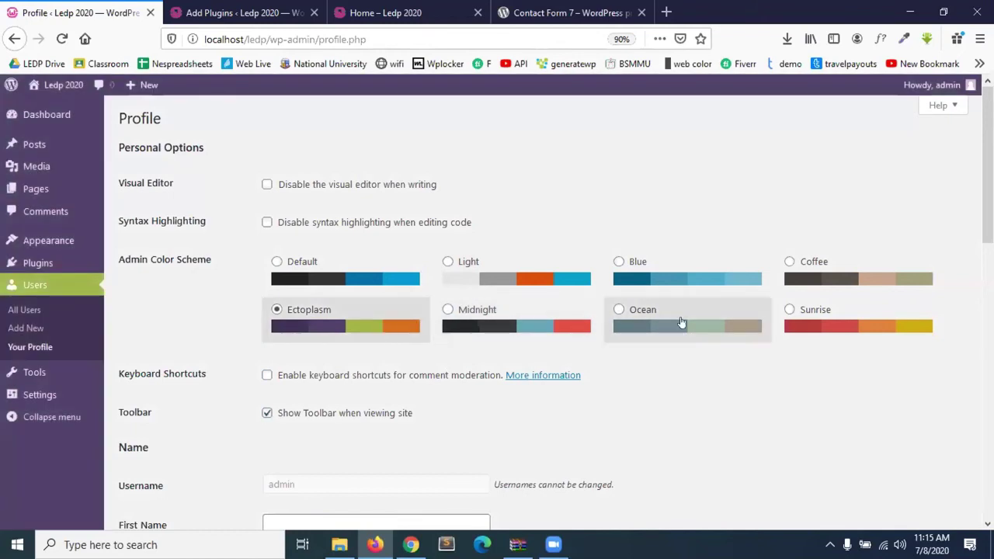
{"action": "left_click_drag", "start_coordinate": [808, 319], "coordinate": [812, 320]}
{"action": "left_click", "coordinate": [812, 320]}
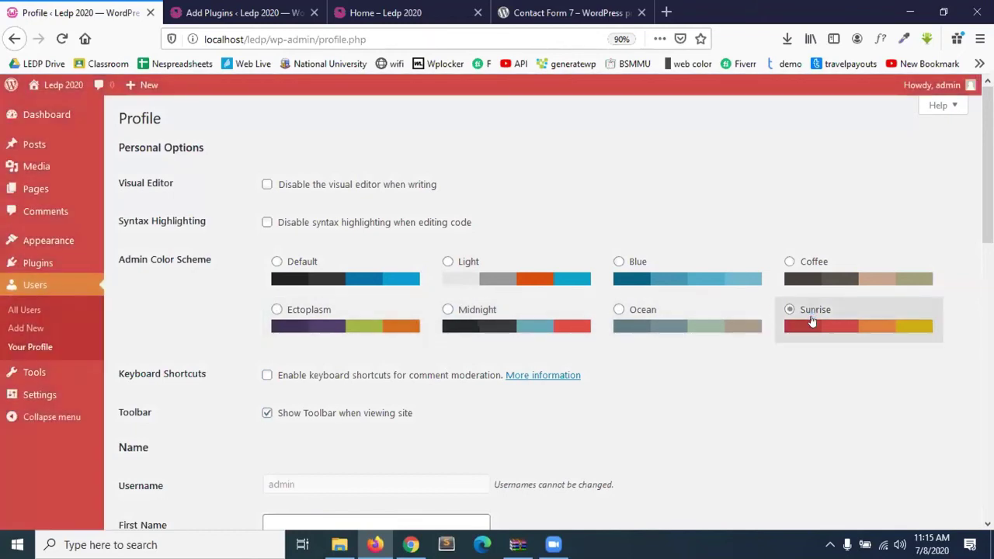
{"action": "left_click", "coordinate": [556, 323]}
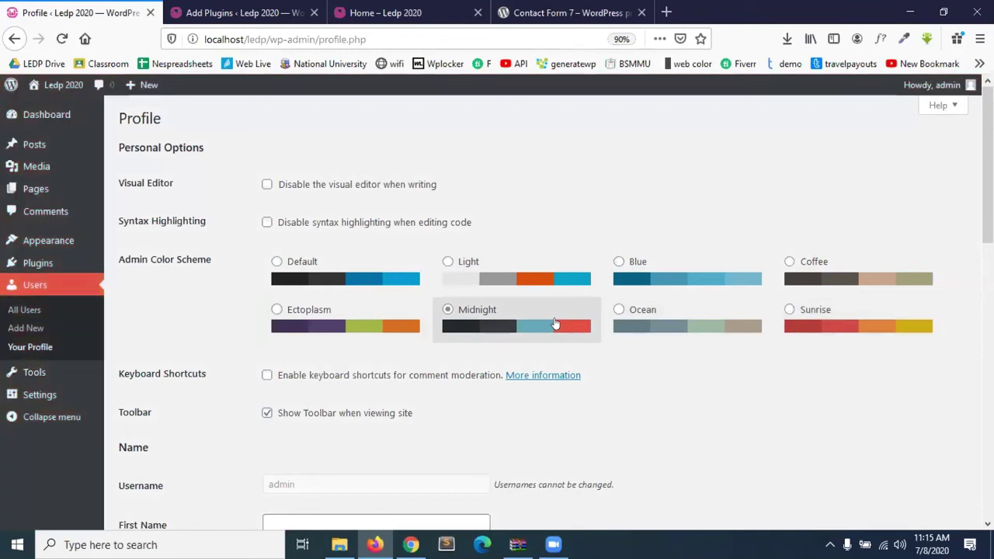
{"action": "left_click", "coordinate": [365, 276]}
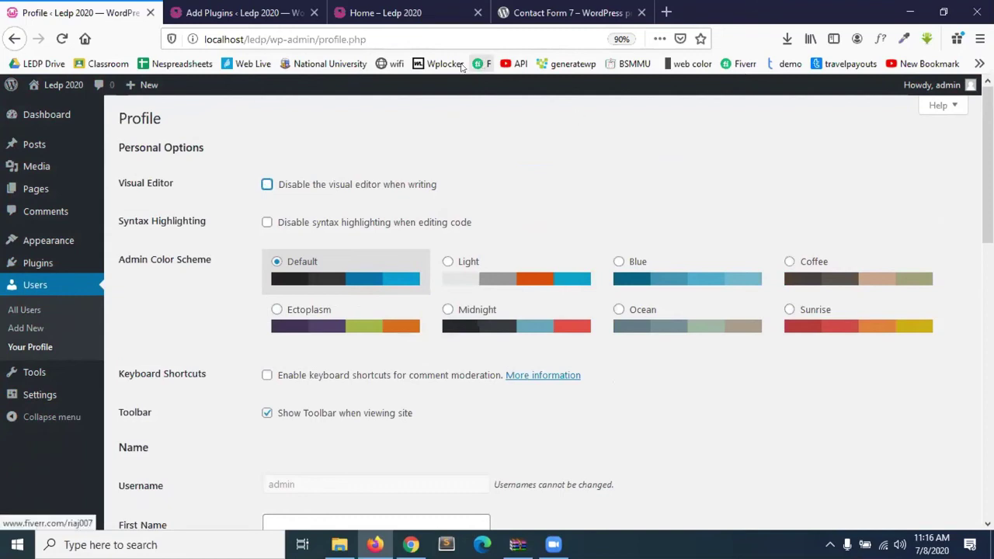
Save the profile with Update Profile and reload the page.
{"action": "scroll", "coordinate": [369, 321], "scroll_direction": "down", "scroll_amount": 2}
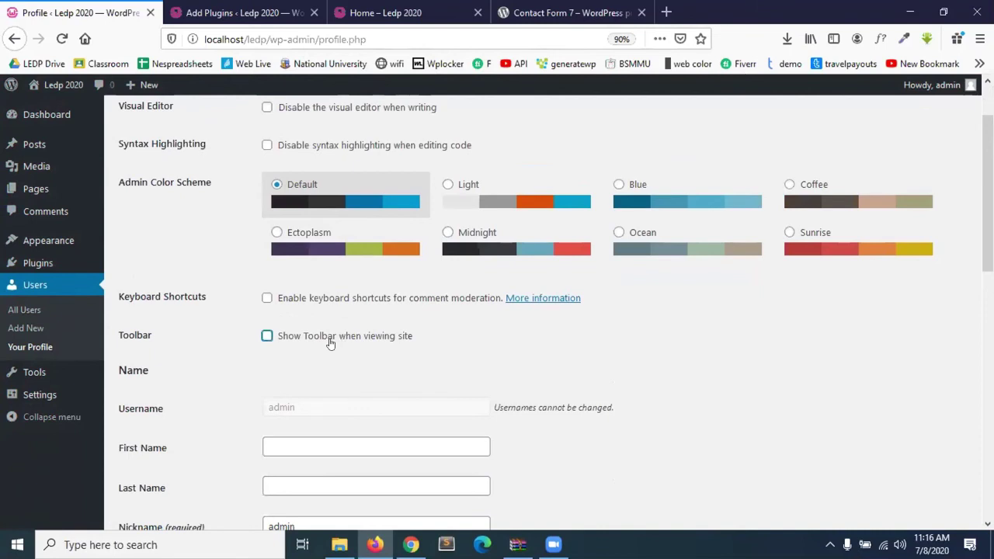
{"action": "scroll", "coordinate": [329, 374], "scroll_direction": "down", "scroll_amount": 8}
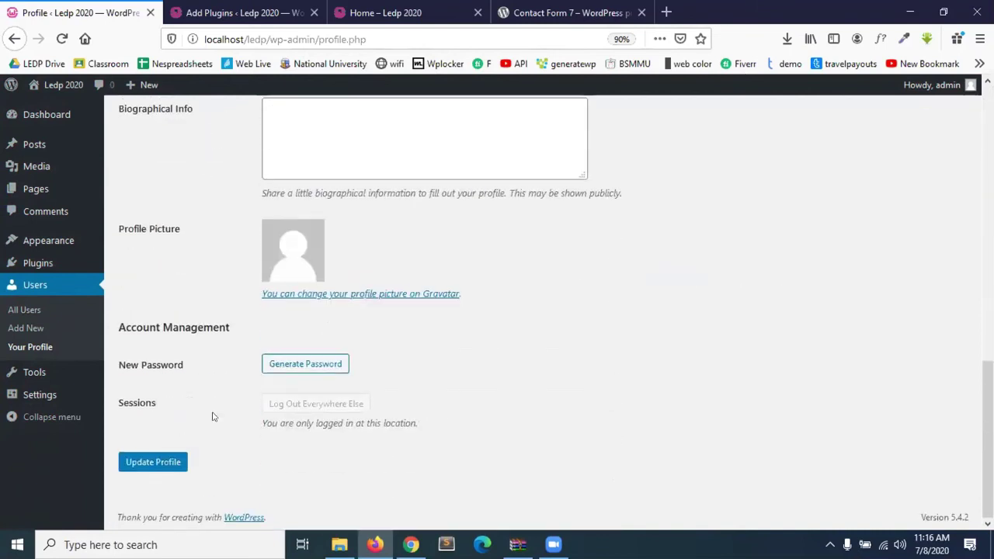
{"action": "left_click", "coordinate": [174, 462]}
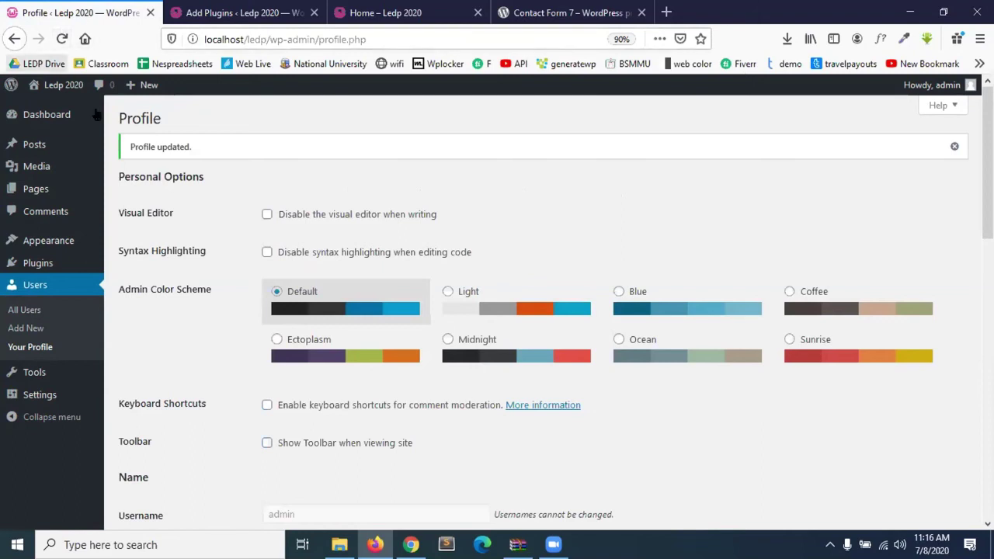
{"action": "left_click", "coordinate": [62, 38]}
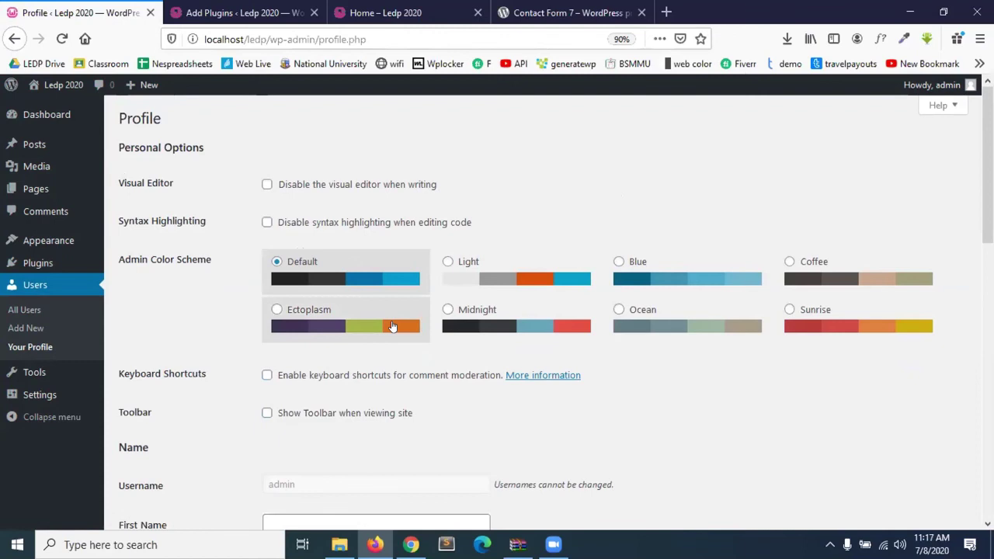
Tick 'Show Toolbar when viewing site' on the profile.
{"action": "scroll", "coordinate": [394, 323], "scroll_direction": "down", "scroll_amount": 5}
{"action": "scroll", "coordinate": [395, 319], "scroll_direction": "up", "scroll_amount": 3}
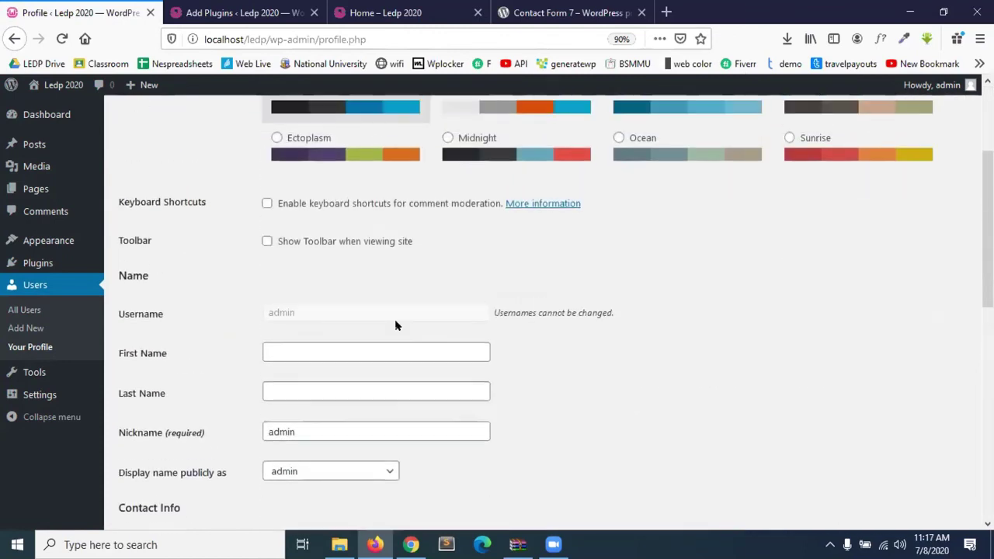
{"action": "left_click", "coordinate": [312, 248]}
{"action": "scroll", "coordinate": [315, 253], "scroll_direction": "up", "scroll_amount": 3}
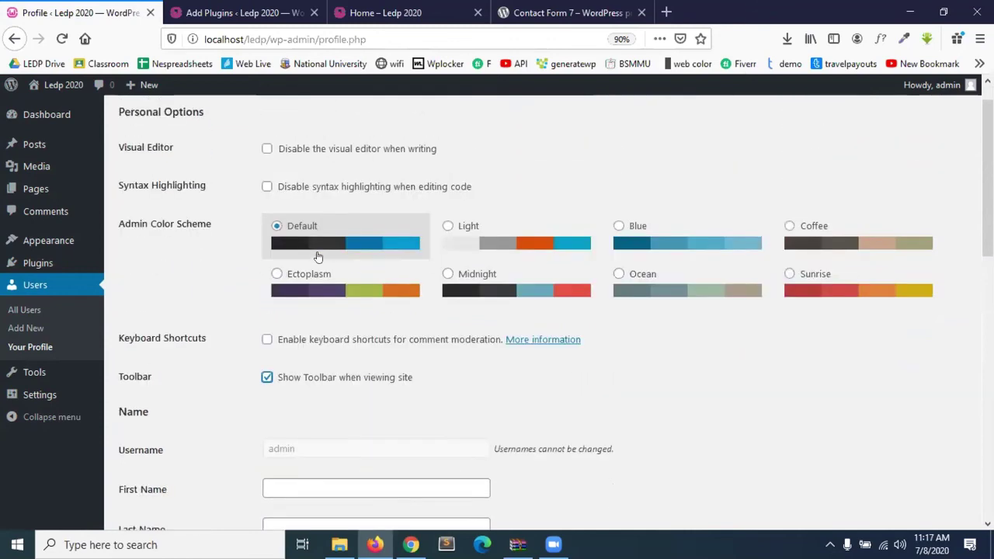
{"action": "scroll", "coordinate": [317, 256], "scroll_direction": "up", "scroll_amount": 1}
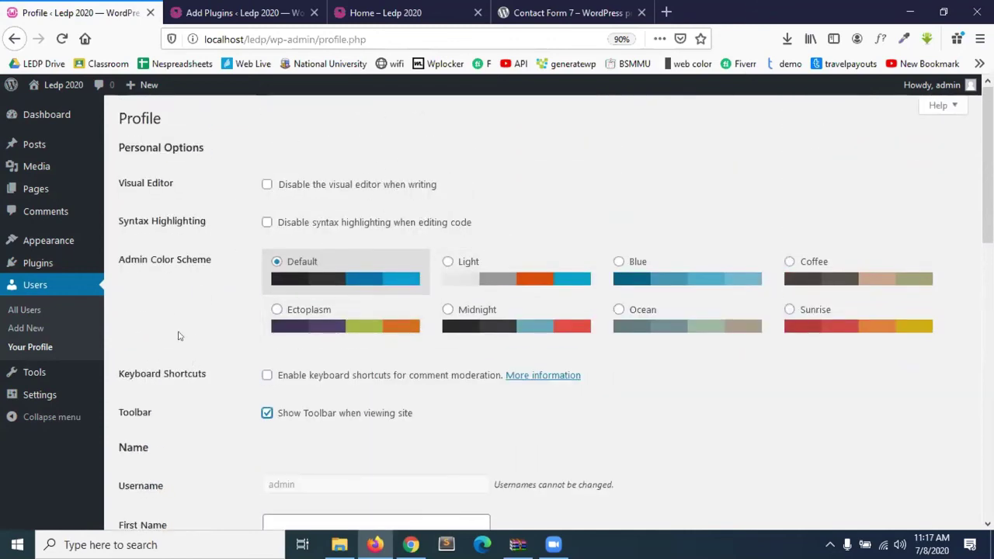
Look through the profile fields, including the blank First Name and Last Name.
{"action": "scroll", "coordinate": [329, 465], "scroll_direction": "down", "scroll_amount": 3}
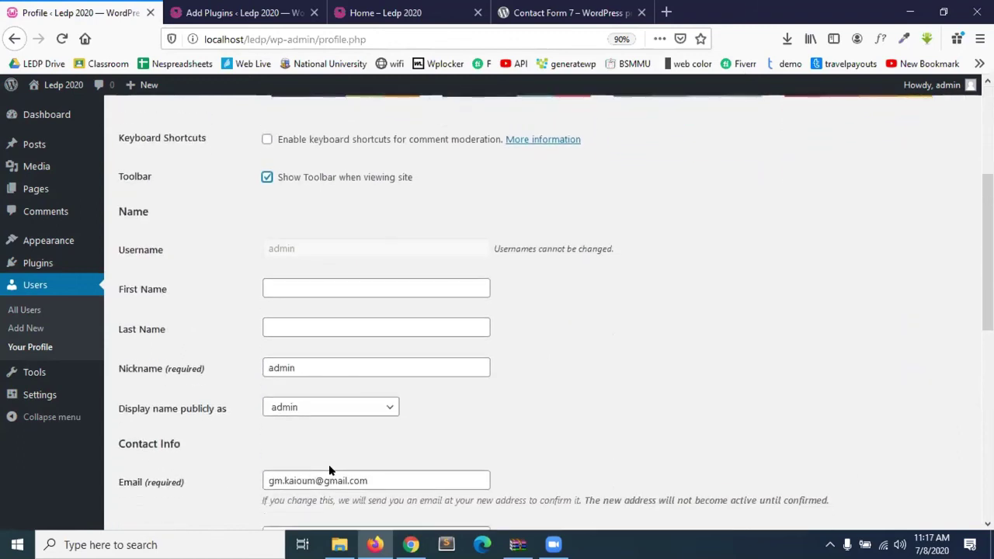
{"action": "scroll", "coordinate": [329, 465], "scroll_direction": "up", "scroll_amount": 3}
{"action": "scroll", "coordinate": [329, 464], "scroll_direction": "down", "scroll_amount": 3}
{"action": "scroll", "coordinate": [329, 465], "scroll_direction": "up", "scroll_amount": 3}
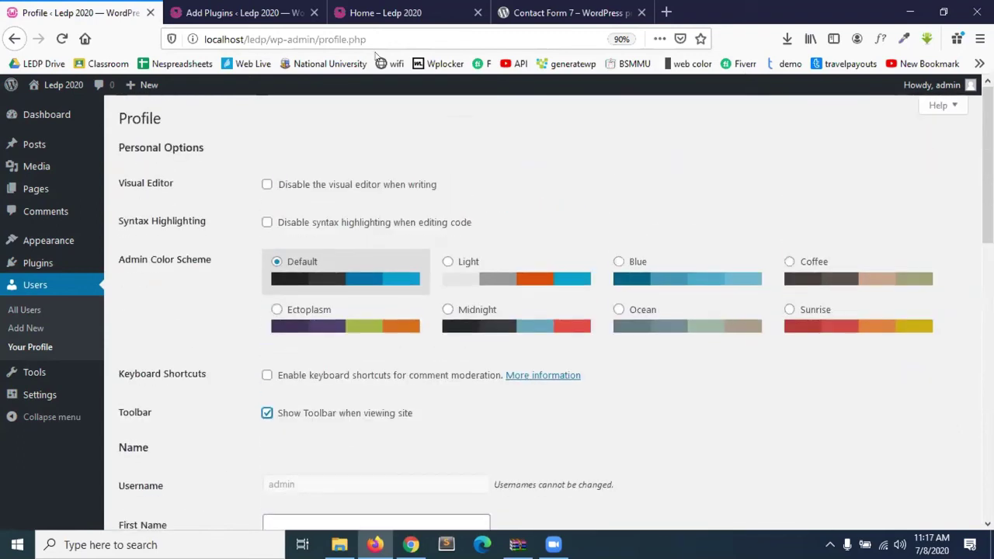
{"action": "scroll", "coordinate": [360, 302], "scroll_direction": "down", "scroll_amount": 3}
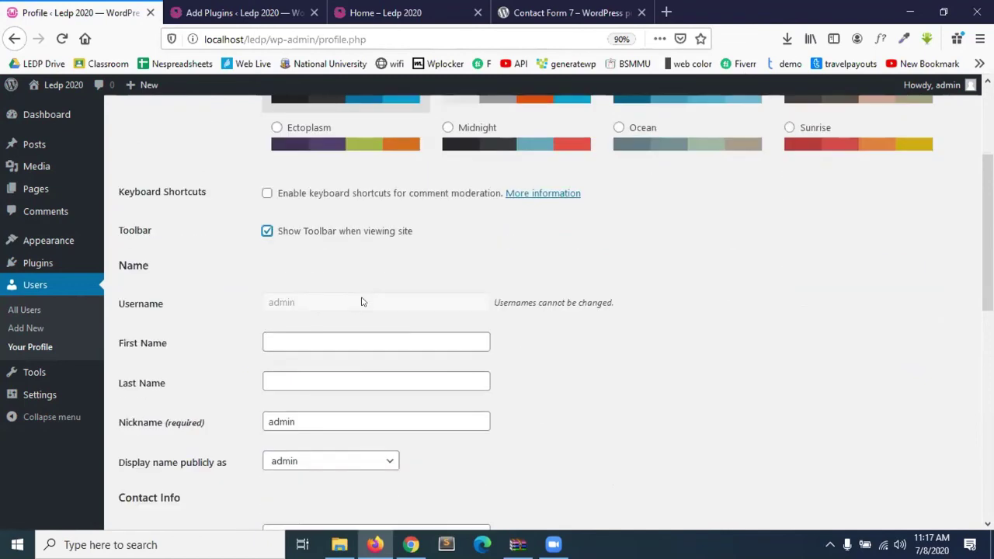
{"action": "scroll", "coordinate": [360, 302], "scroll_direction": "down", "scroll_amount": 1}
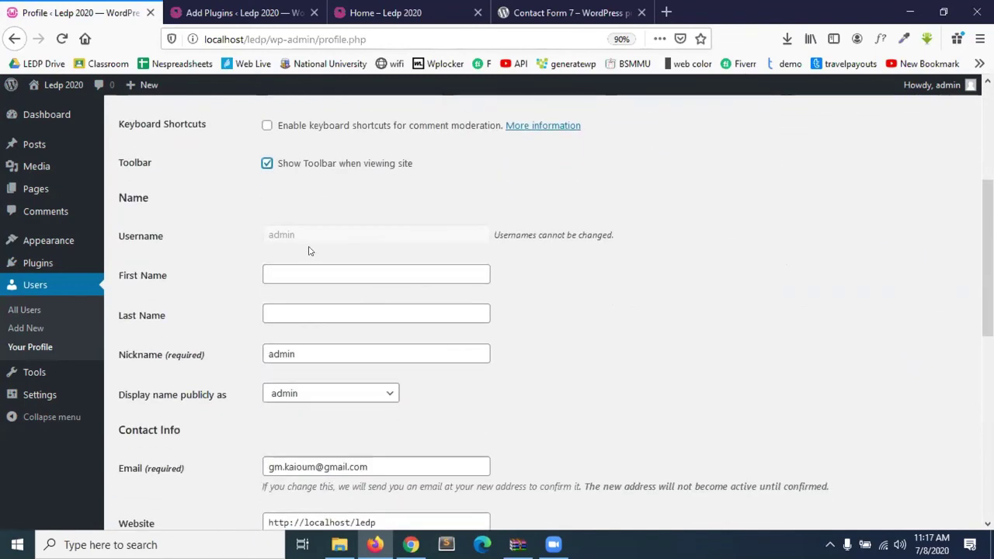
{"action": "scroll", "coordinate": [309, 246], "scroll_direction": "down", "scroll_amount": 1}
{"action": "left_click", "coordinate": [309, 212]}
{"action": "left_click", "coordinate": [309, 249]}
{"action": "scroll", "coordinate": [309, 253], "scroll_direction": "down", "scroll_amount": 4}
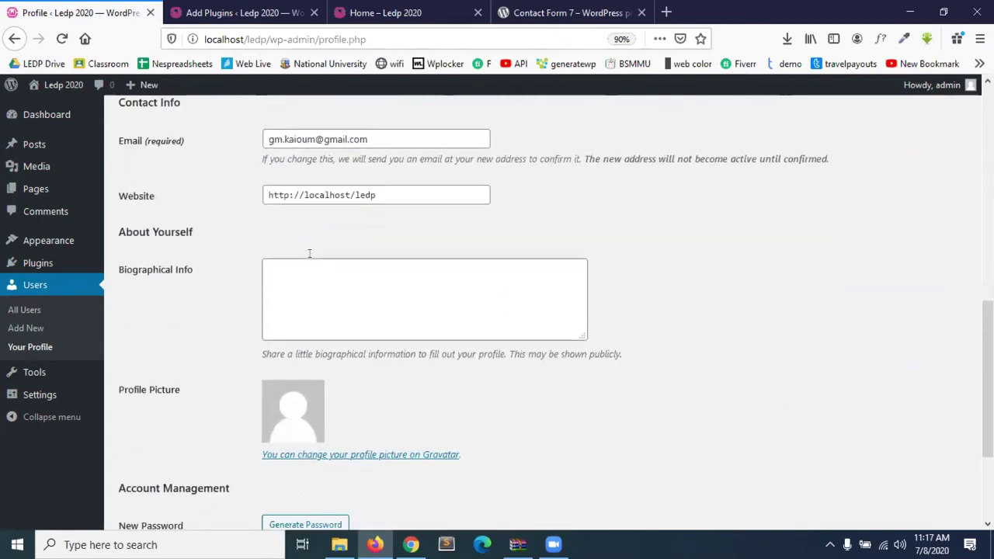
{"action": "scroll", "coordinate": [274, 350], "scroll_direction": "down", "scroll_amount": 3}
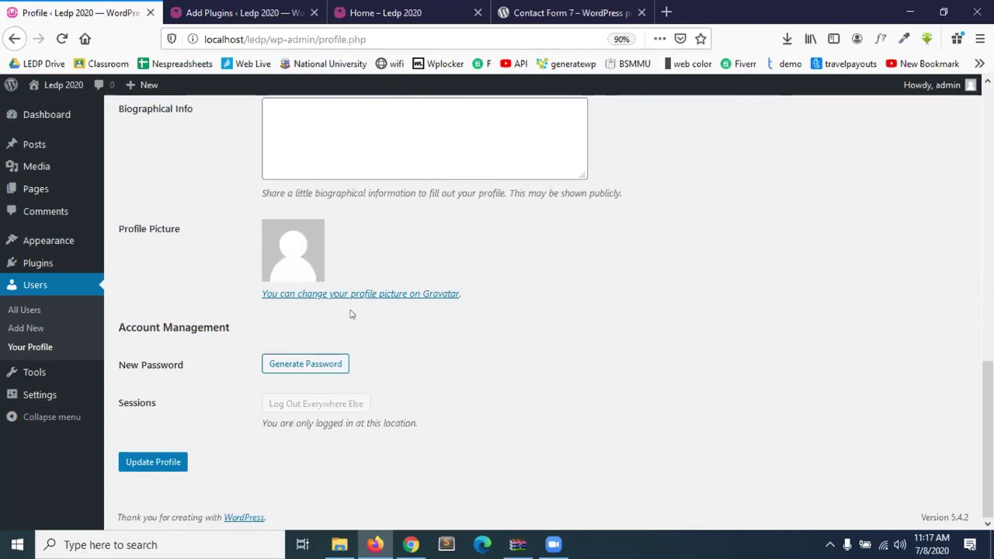
Open the Gravatar link in a new tab and go to its WordPress.com sign-in page.
{"action": "right_click", "coordinate": [392, 295]}
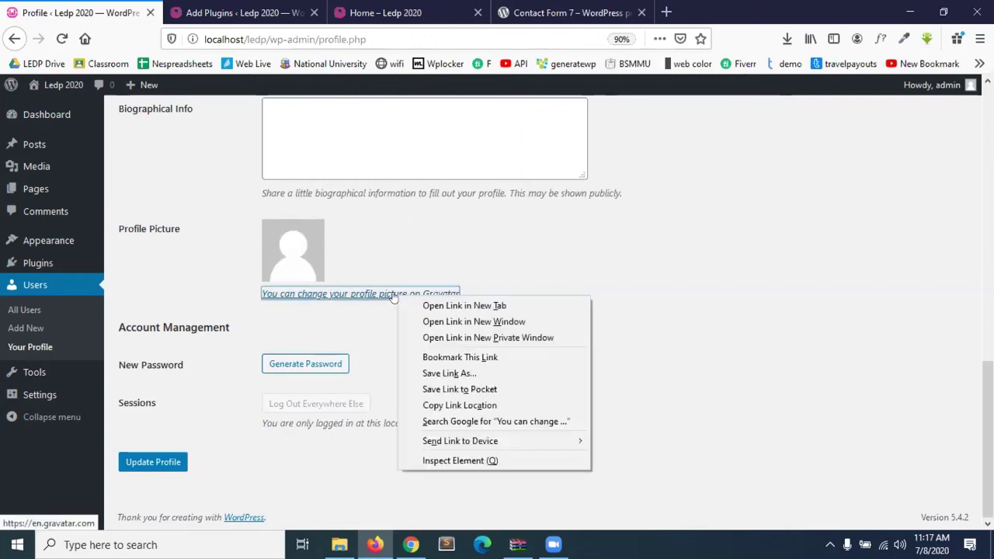
{"action": "left_click", "coordinate": [410, 306]}
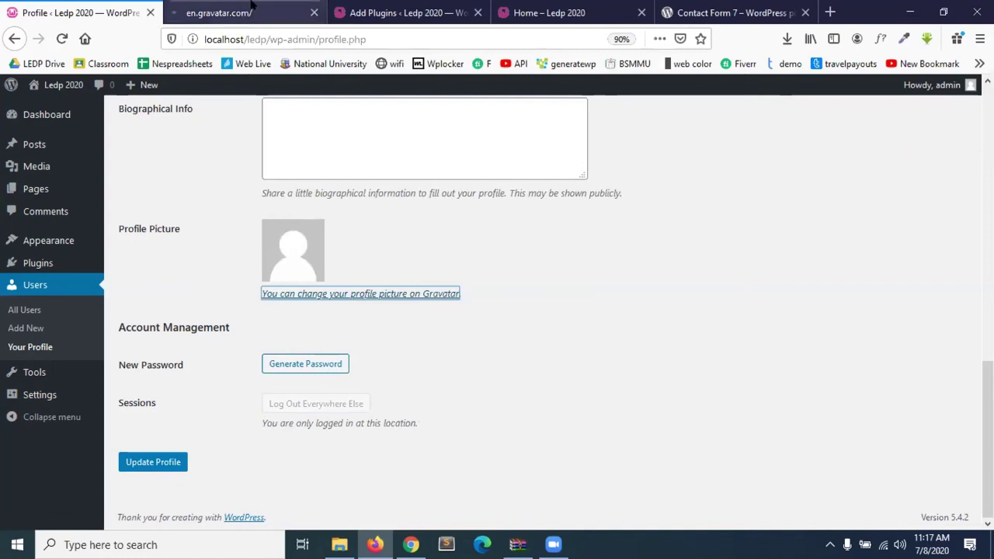
{"action": "left_click", "coordinate": [250, 8]}
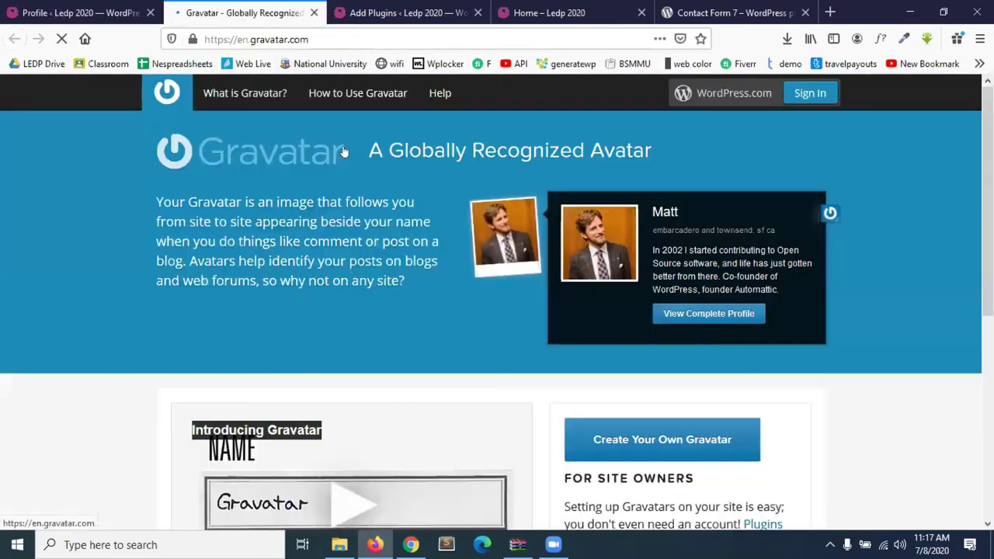
{"action": "left_click", "coordinate": [812, 95]}
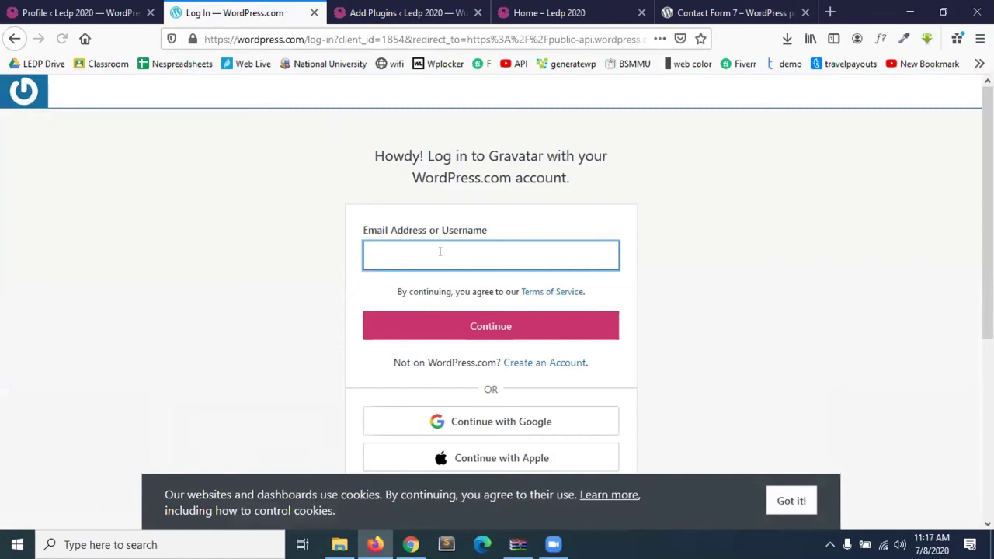
{"action": "left_click", "coordinate": [153, 6]}
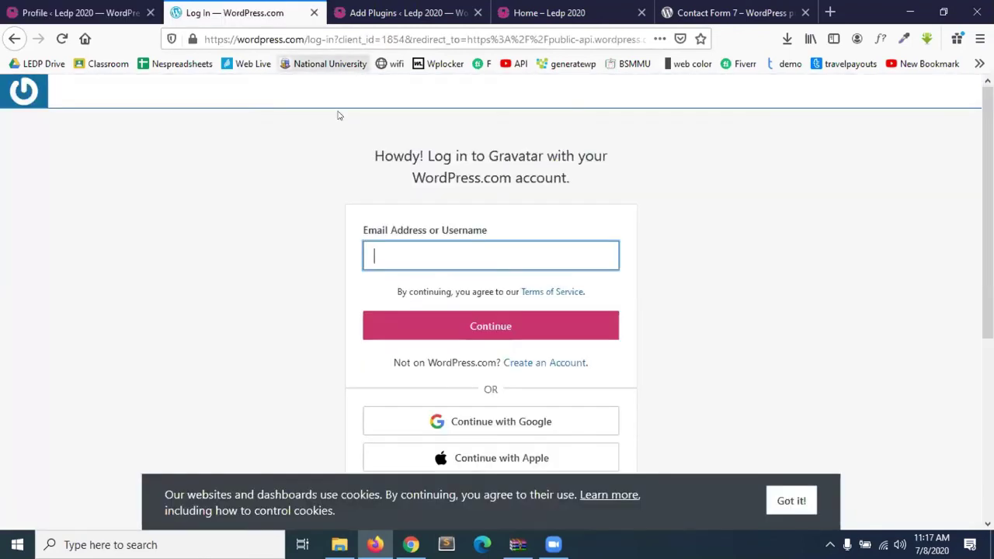
Close the login tab, return to the Profile tab, and go to Tools.
{"action": "left_click", "coordinate": [313, 12]}
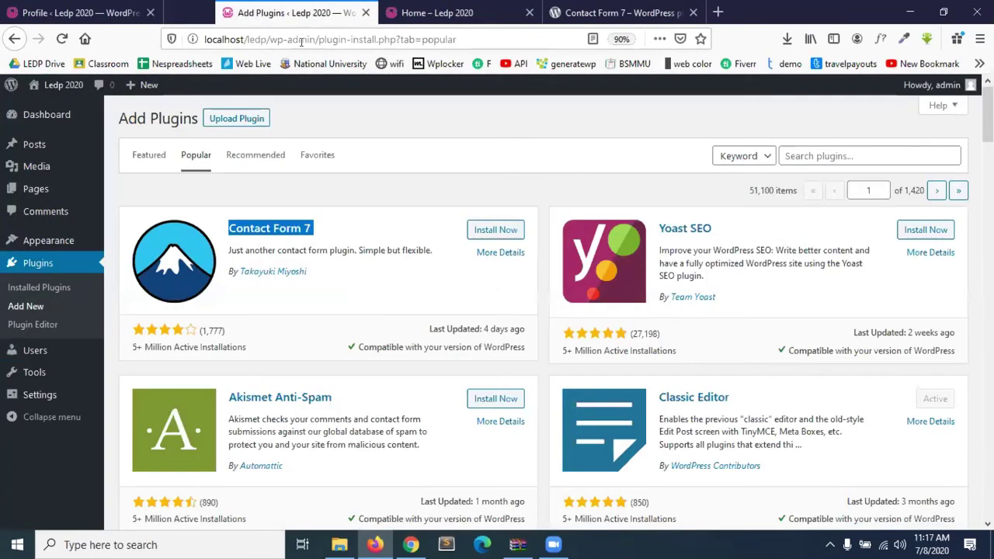
{"action": "left_click", "coordinate": [122, 17]}
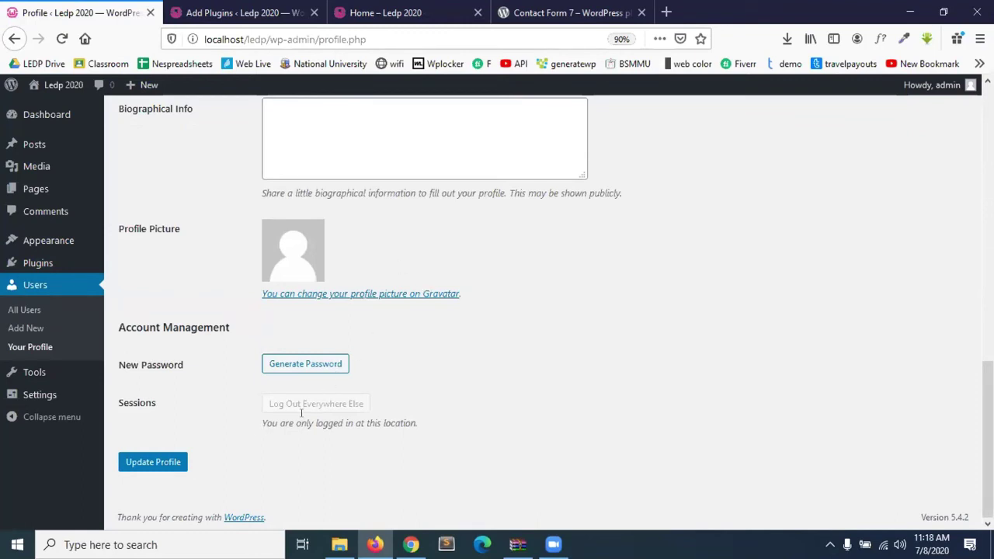
{"action": "scroll", "coordinate": [547, 321], "scroll_direction": "up", "scroll_amount": 3}
{"action": "scroll", "coordinate": [548, 320], "scroll_direction": "down", "scroll_amount": 3}
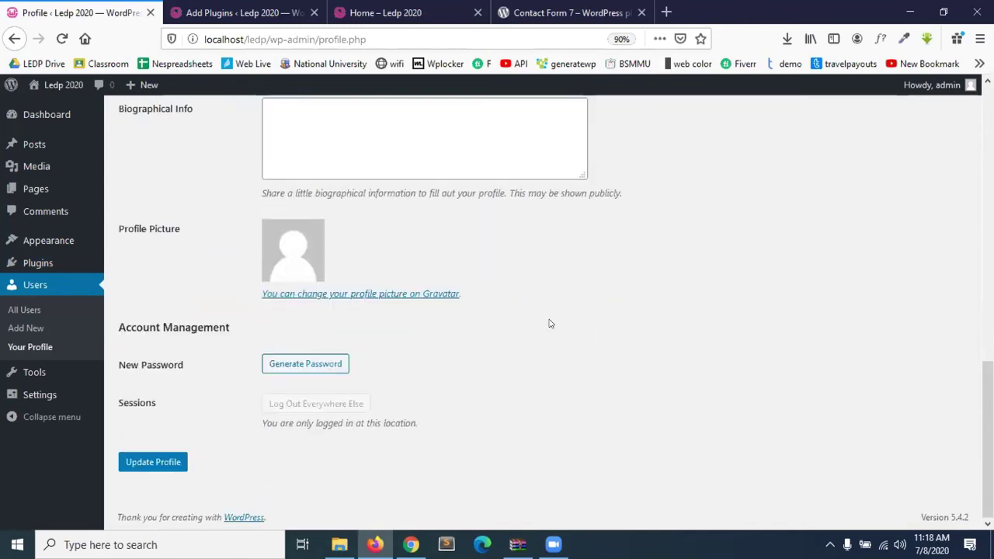
{"action": "left_click", "coordinate": [48, 373]}
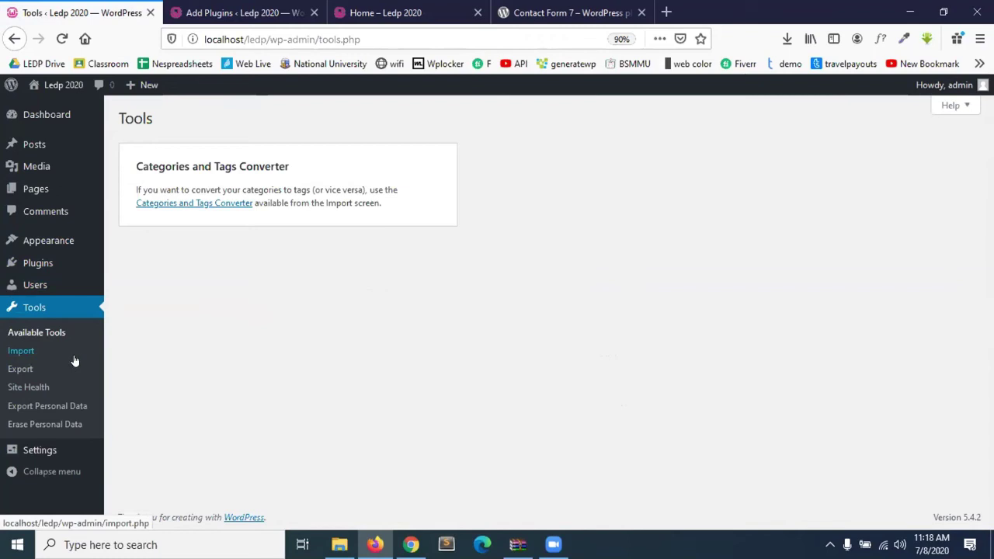
Review the importer list under Tools > Import, then move to Tools > Export.
{"action": "left_click", "coordinate": [21, 351]}
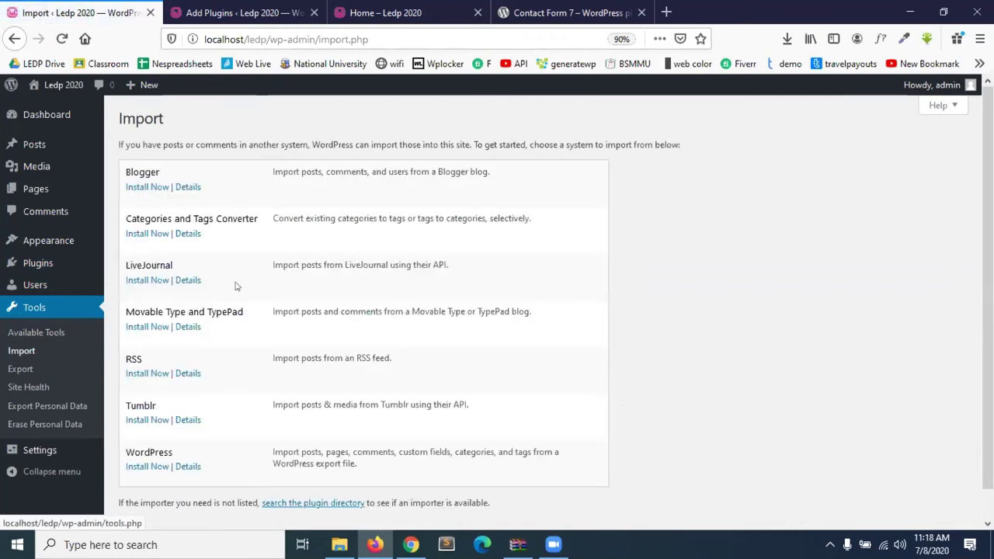
{"action": "scroll", "coordinate": [231, 413], "scroll_direction": "down", "scroll_amount": 1}
{"action": "scroll", "coordinate": [231, 412], "scroll_direction": "up", "scroll_amount": 1}
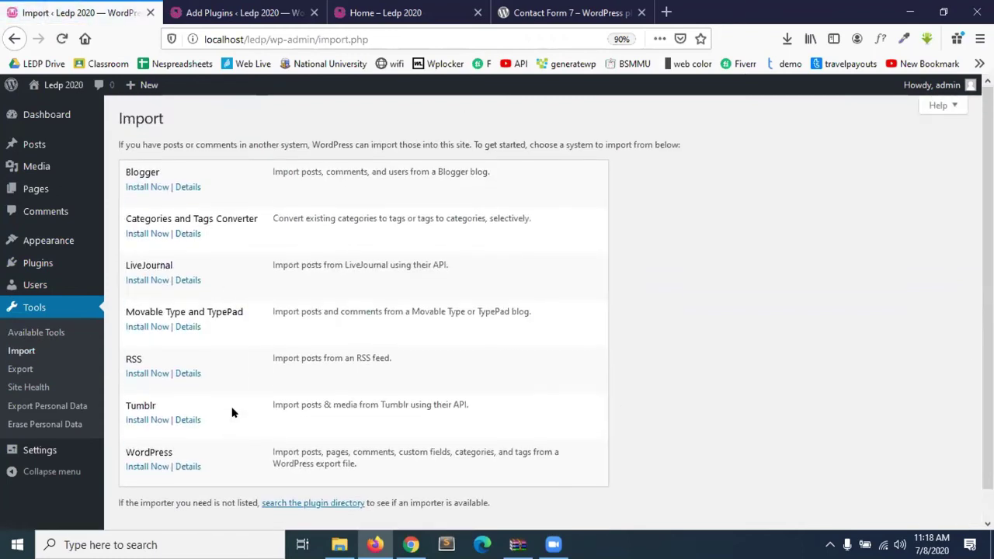
{"action": "left_click", "coordinate": [10, 371]}
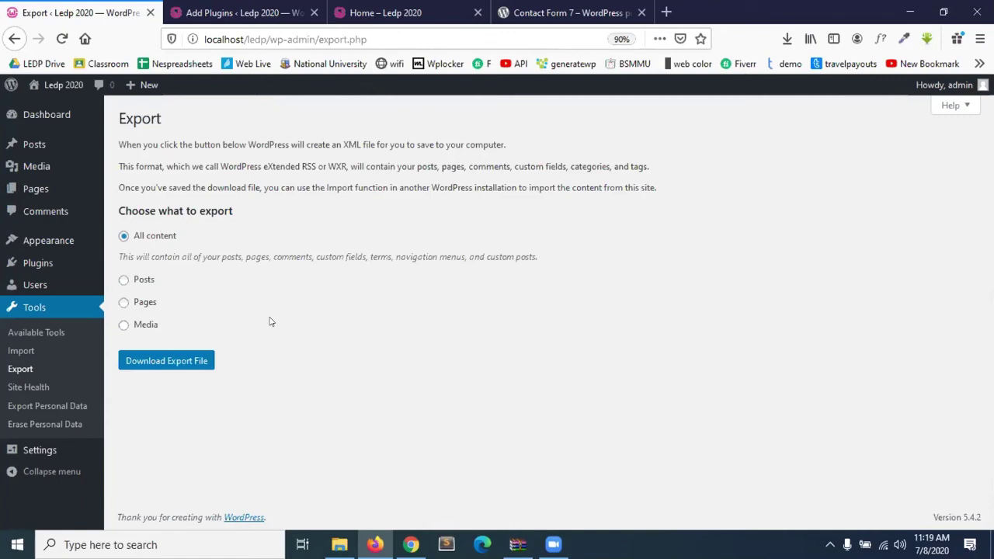
With All content selected, download the export file ledp2020.WordPress.2020-07-08.xml.
{"action": "left_click", "coordinate": [124, 281]}
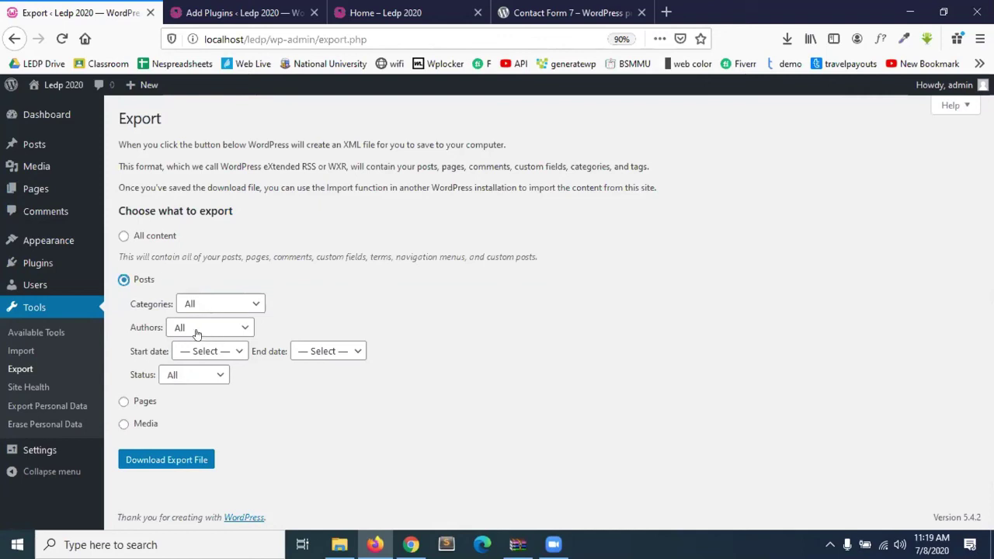
{"action": "left_click", "coordinate": [124, 401]}
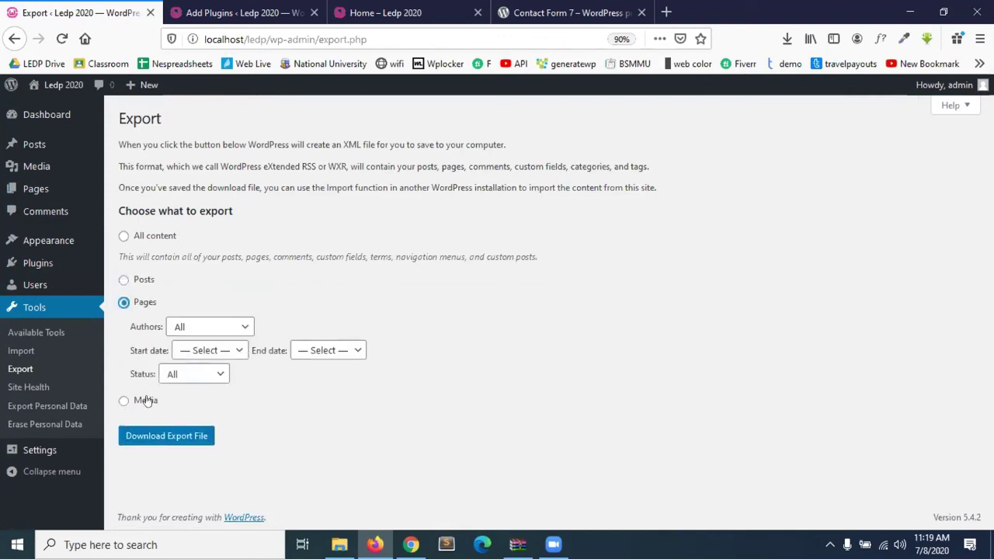
{"action": "left_click", "coordinate": [147, 401]}
{"action": "left_click", "coordinate": [126, 238]}
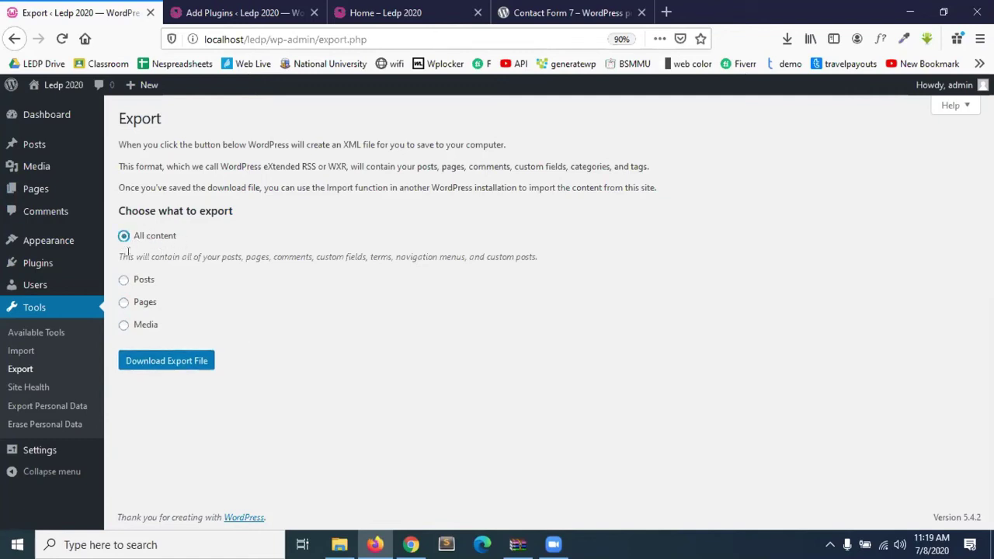
{"action": "left_click", "coordinate": [172, 364]}
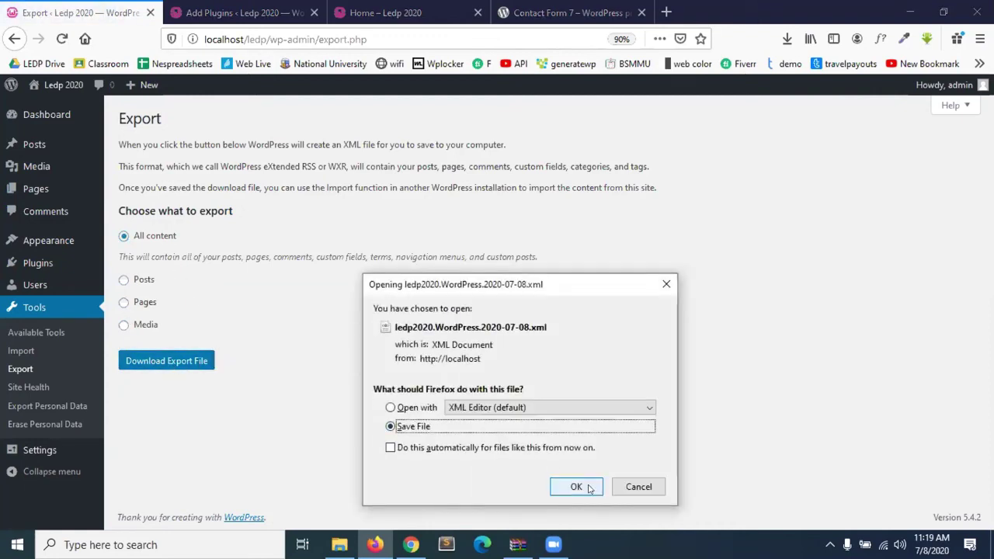
Save the export XML file and show it in the Downloads folder.
{"action": "left_click", "coordinate": [575, 487]}
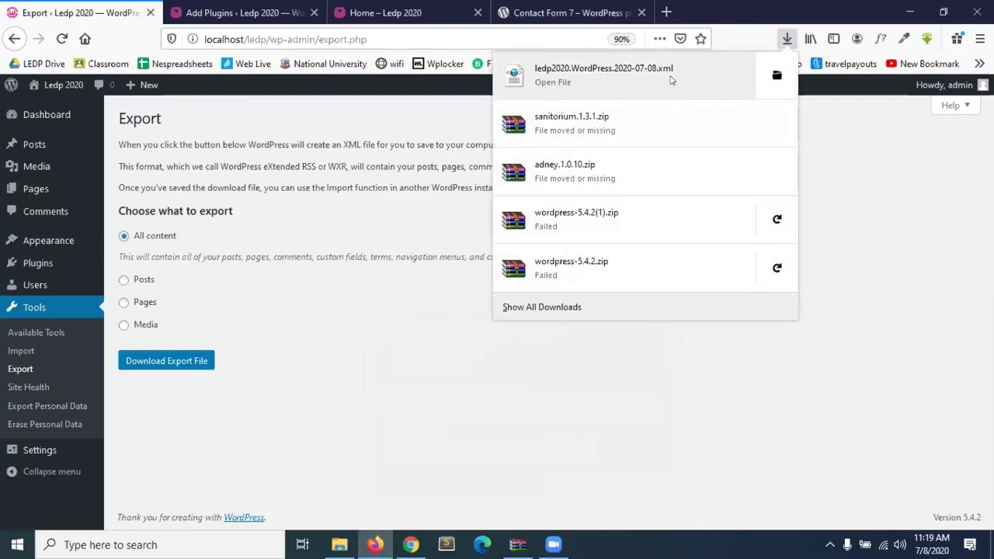
{"action": "left_click", "coordinate": [777, 75]}
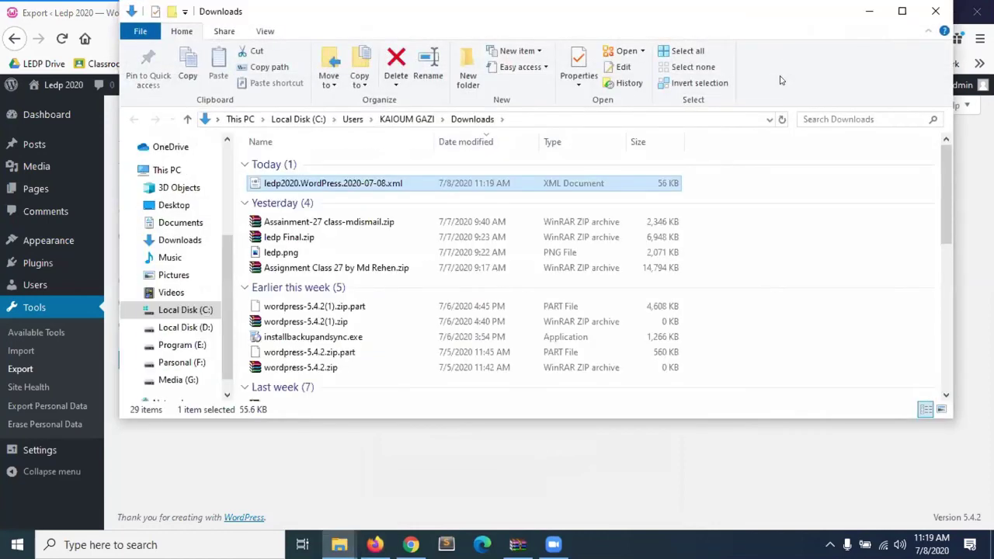
{"action": "left_click", "coordinate": [869, 11]}
Move the folder windows aside and bring Firefox back to the WordPress Export page.
{"action": "left_click", "coordinate": [905, 10]}
{"action": "left_click", "coordinate": [537, 70]}
{"action": "left_click_drag", "start_coordinate": [481, 134], "coordinate": [514, 97]}
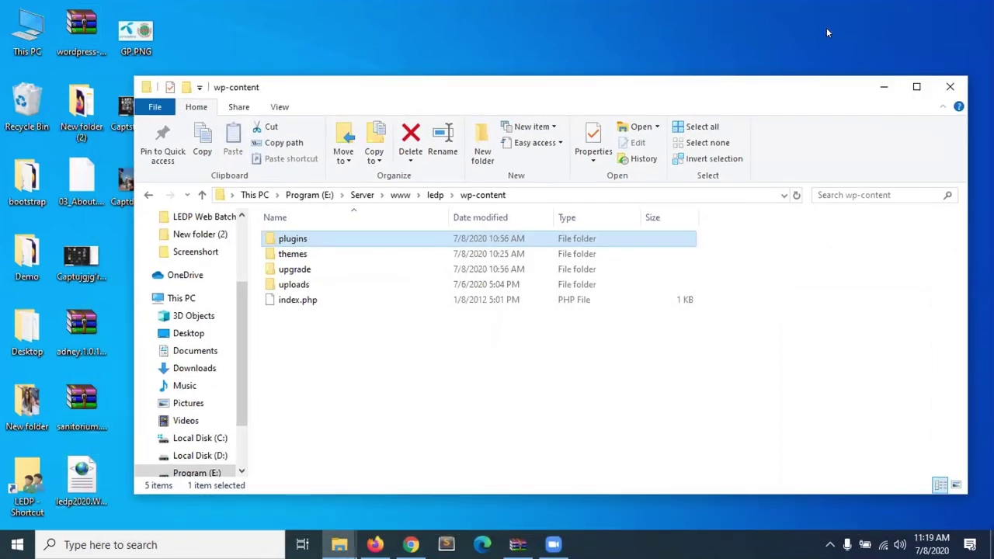
{"action": "left_click", "coordinate": [874, 89]}
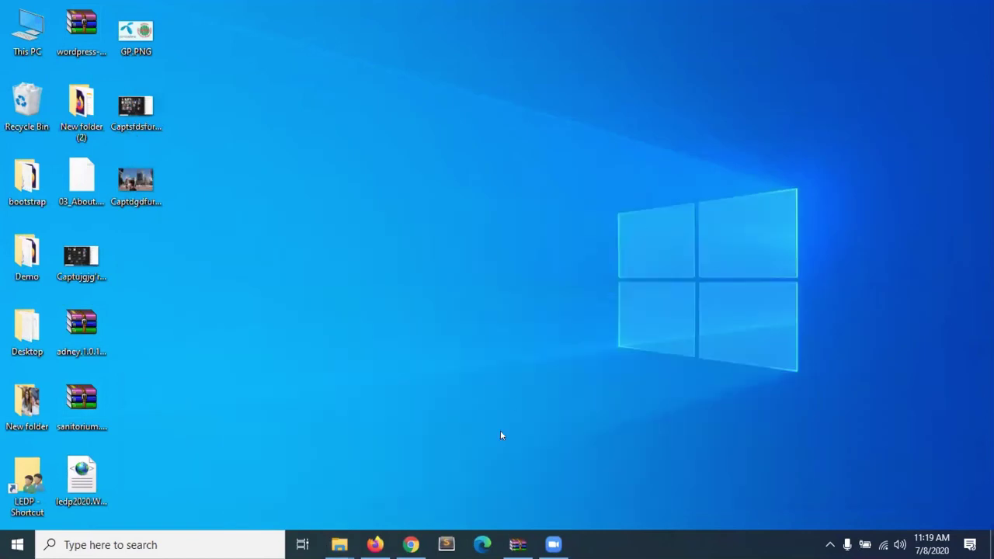
{"action": "left_click", "coordinate": [374, 544]}
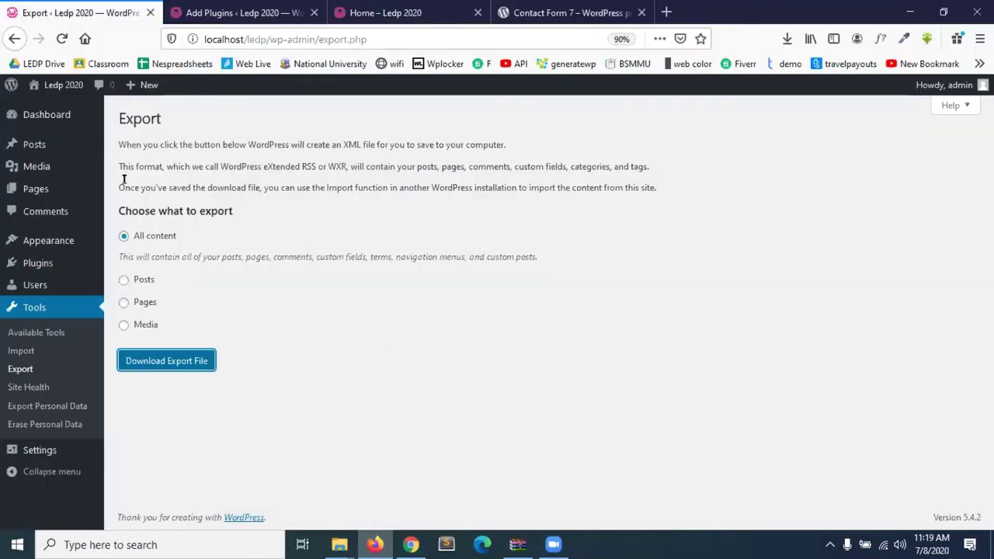
In a new tab, trash the three posts: LEDP, the Bengali-titled post and Hello world!
{"action": "right_click", "coordinate": [36, 146]}
{"action": "left_click", "coordinate": [118, 155]}
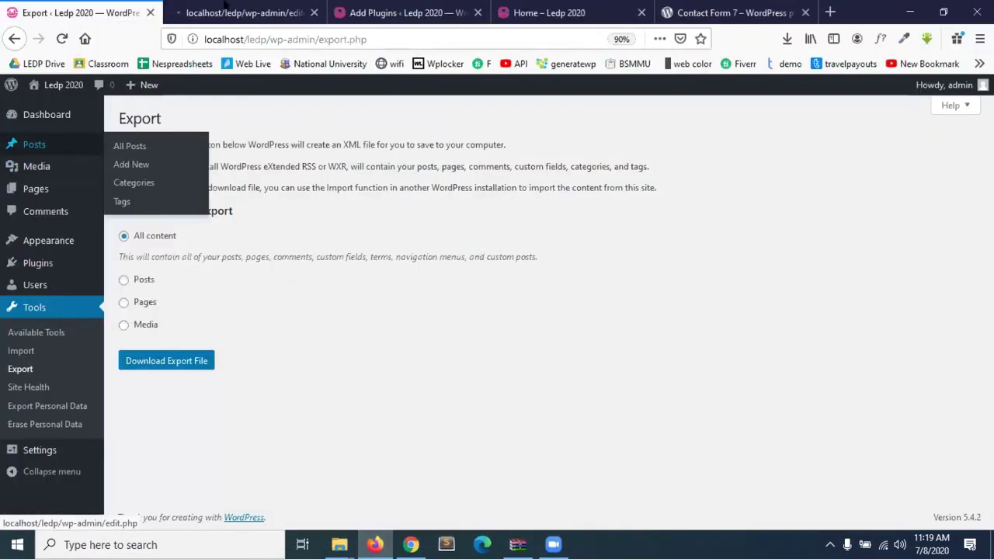
{"action": "left_click", "coordinate": [224, 5]}
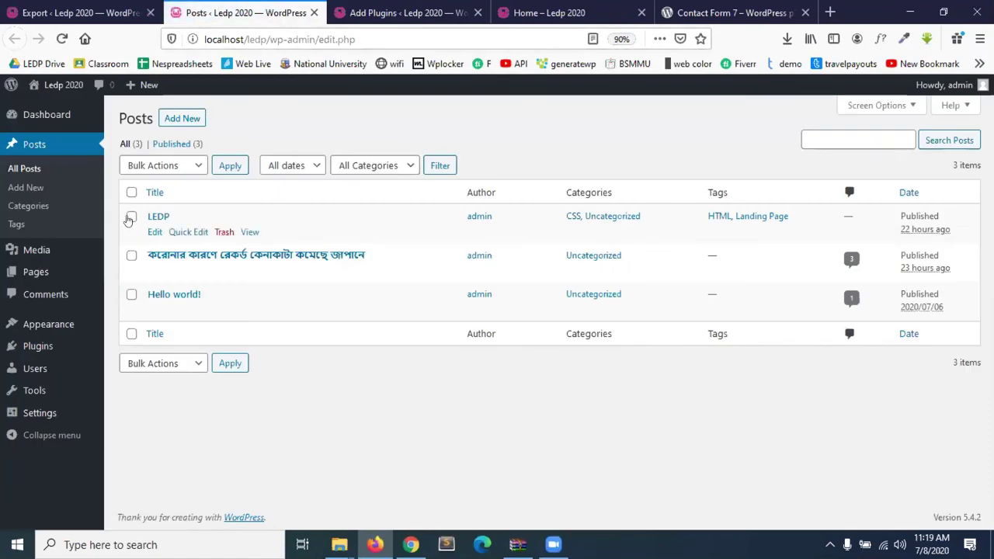
{"action": "left_click", "coordinate": [132, 217]}
{"action": "left_click", "coordinate": [131, 255]}
{"action": "left_click", "coordinate": [131, 294]}
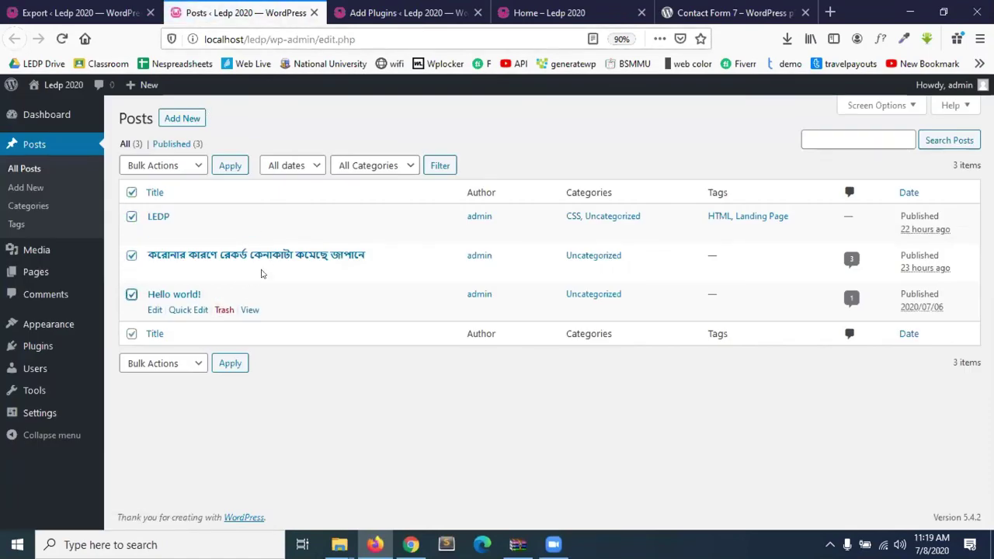
{"action": "left_click", "coordinate": [160, 166]}
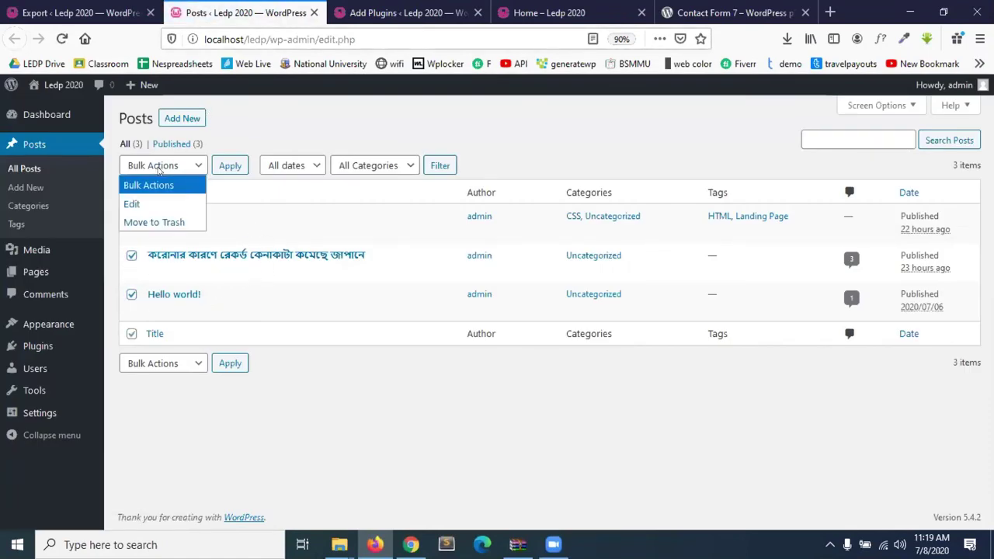
{"action": "left_click", "coordinate": [159, 223]}
{"action": "left_click", "coordinate": [231, 167]}
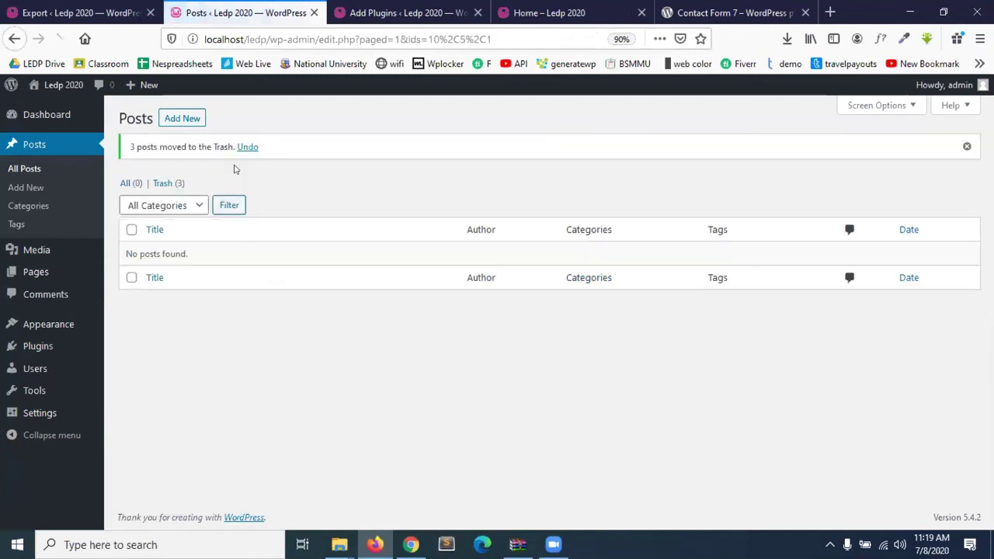
Trash the Home, Privacy Policy and Sample Page pages, then return to Posts.
{"action": "left_click", "coordinate": [35, 272]}
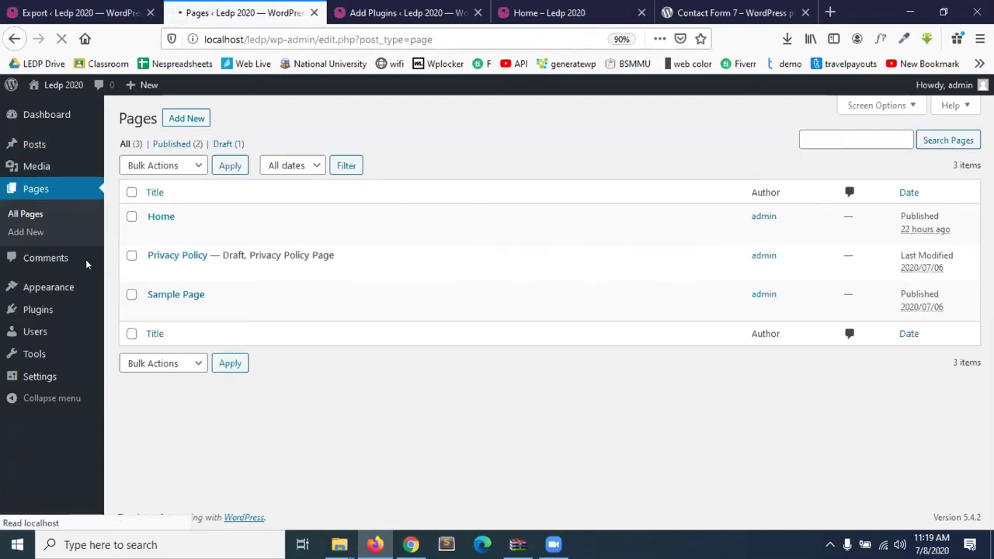
{"action": "left_click", "coordinate": [131, 217]}
{"action": "left_click", "coordinate": [131, 255]}
{"action": "left_click", "coordinate": [132, 294]}
{"action": "left_click", "coordinate": [145, 167]}
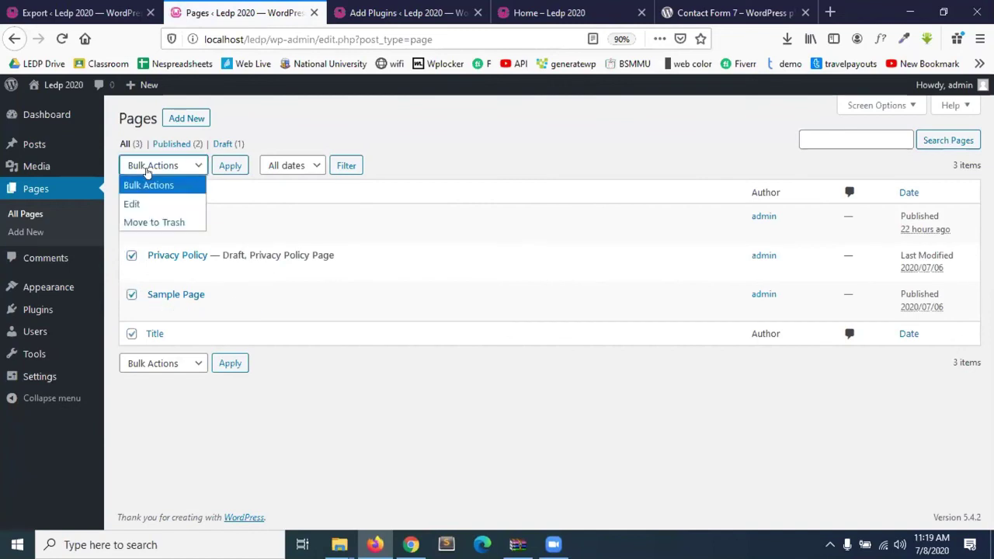
{"action": "left_click", "coordinate": [153, 222]}
{"action": "left_click", "coordinate": [236, 165]}
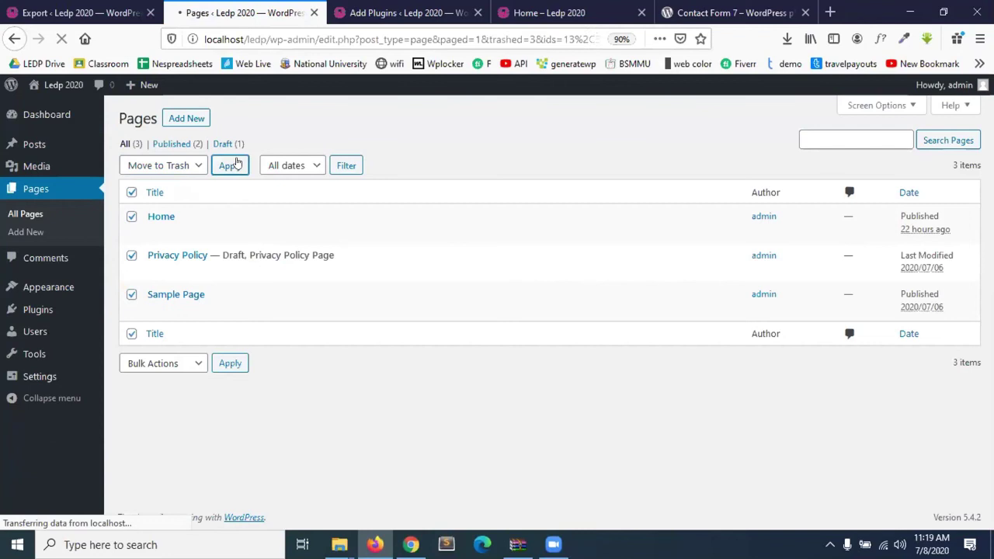
{"action": "left_click", "coordinate": [34, 148]}
Copy localhost/ledp and load it in the Contact Form 7 tab.
{"action": "left_click", "coordinate": [262, 39]}
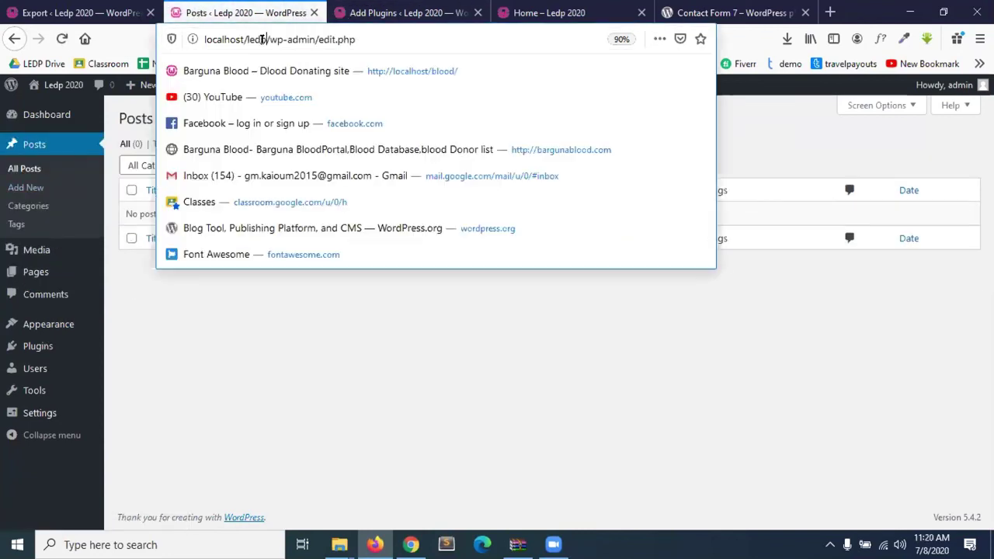
{"action": "left_click_drag", "start_coordinate": [263, 39], "coordinate": [197, 44]}
{"action": "key", "text": "ctrl+c"}
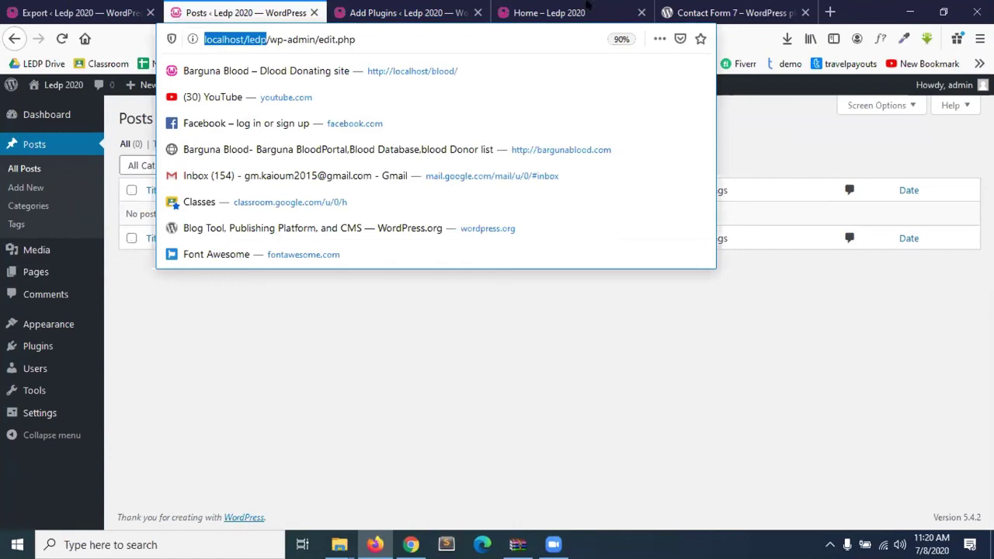
{"action": "left_click", "coordinate": [769, 11]}
{"action": "left_click", "coordinate": [579, 35]}
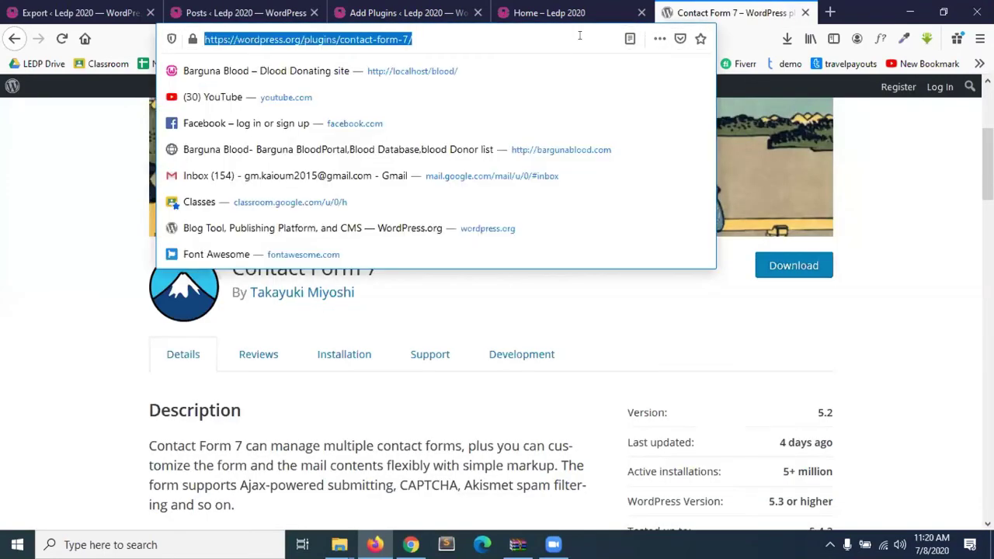
{"action": "key", "text": "ctrl+v"}
{"action": "key", "text": "Return"}
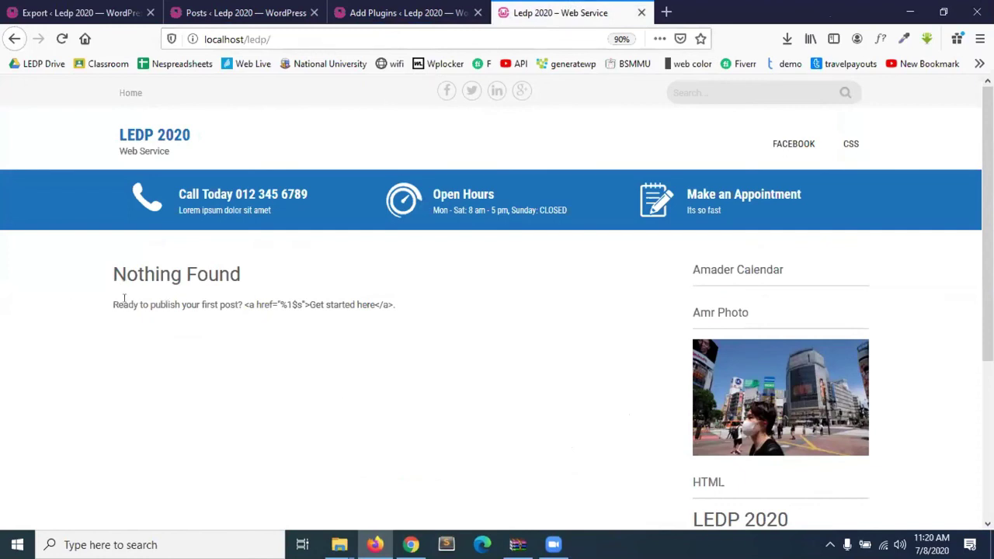
Confirm the LEDP 2020 front page shows Nothing Found, then return to the empty Posts list.
{"action": "scroll", "coordinate": [235, 322], "scroll_direction": "down", "scroll_amount": 5}
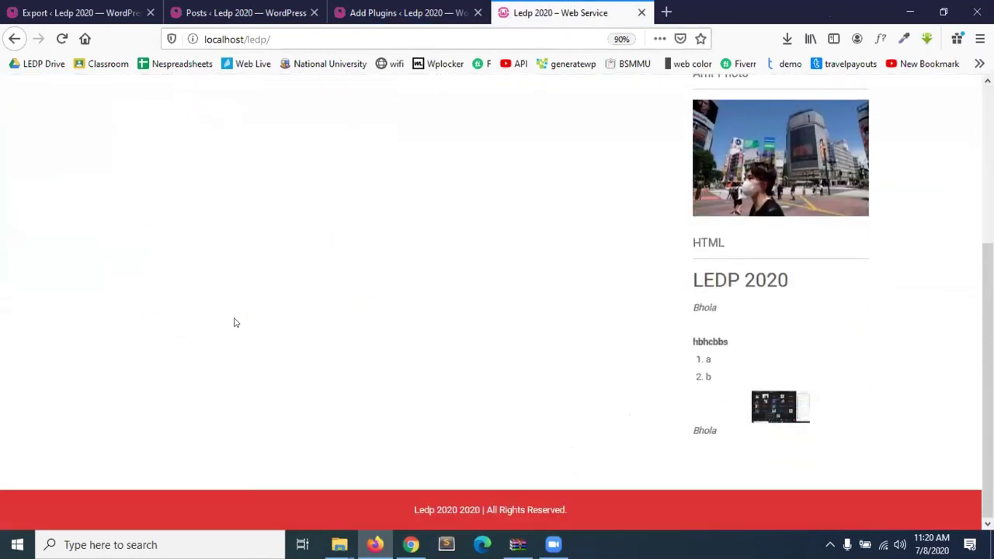
{"action": "scroll", "coordinate": [236, 323], "scroll_direction": "up", "scroll_amount": 5}
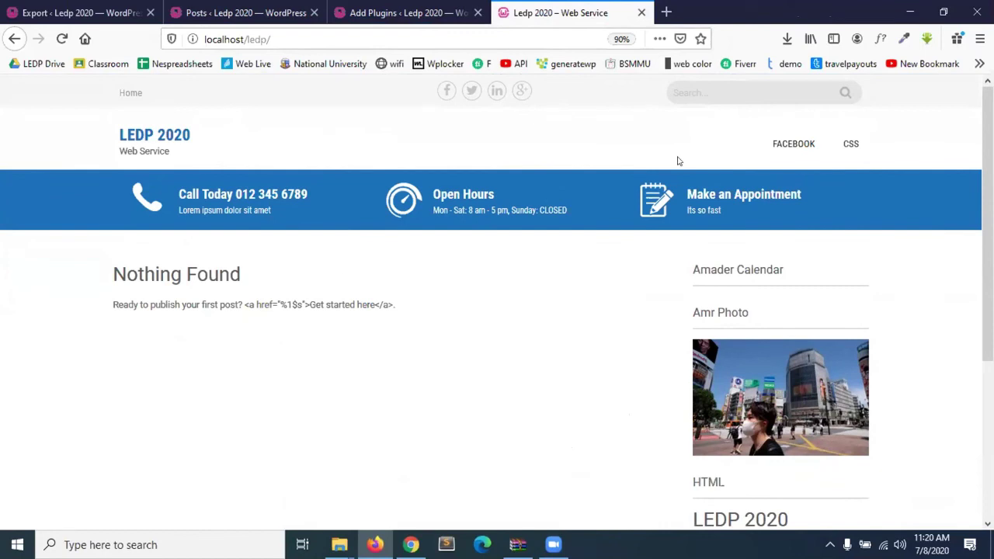
{"action": "left_click", "coordinate": [126, 100]}
{"action": "left_click", "coordinate": [808, 147]}
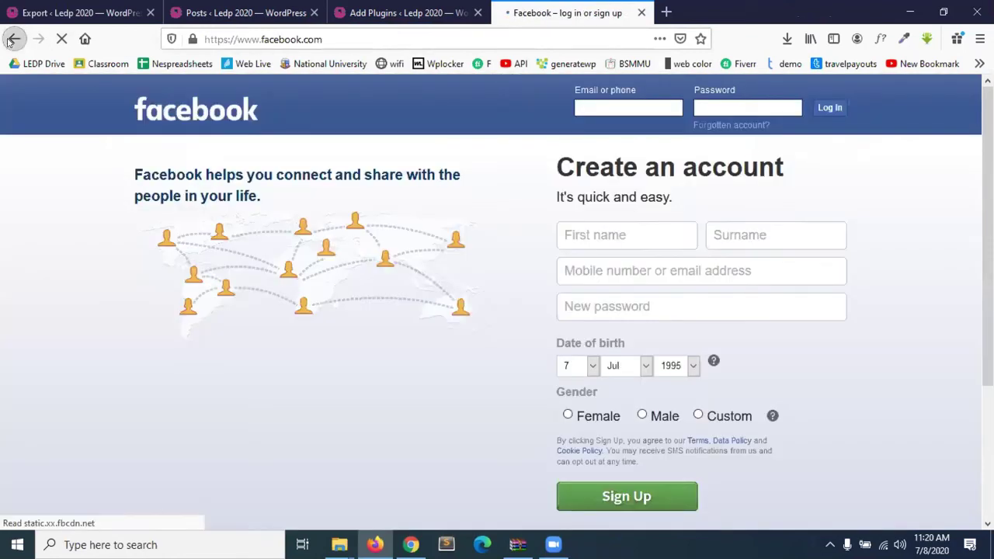
{"action": "left_click", "coordinate": [14, 38]}
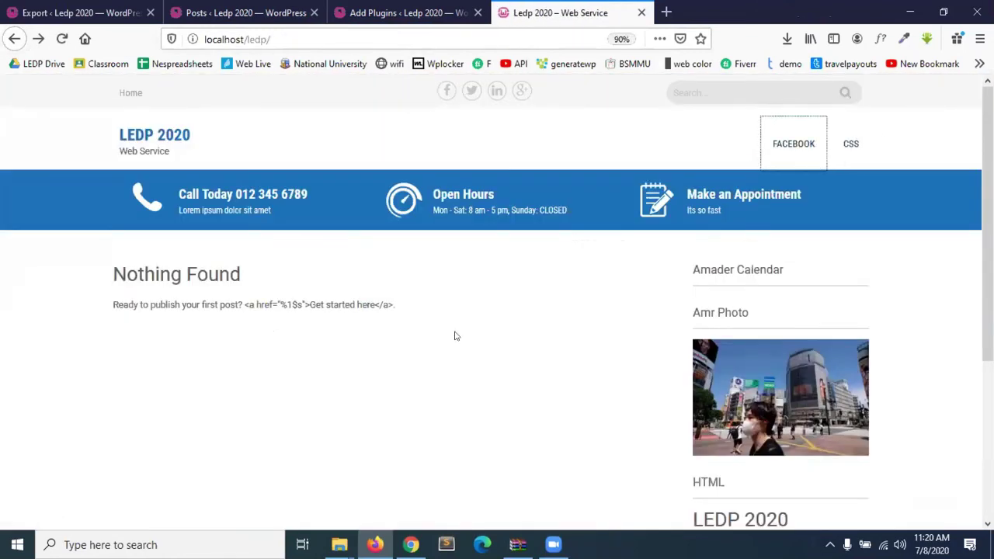
{"action": "left_click", "coordinate": [221, 12]}
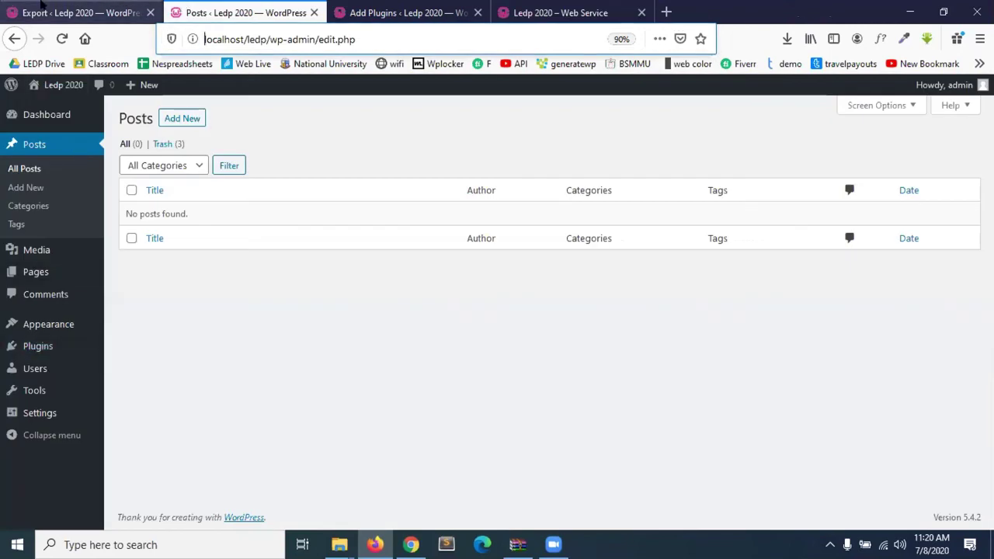
From the Export tab, go to Tools > Import and install the WordPress importer.
{"action": "left_click", "coordinate": [42, 9]}
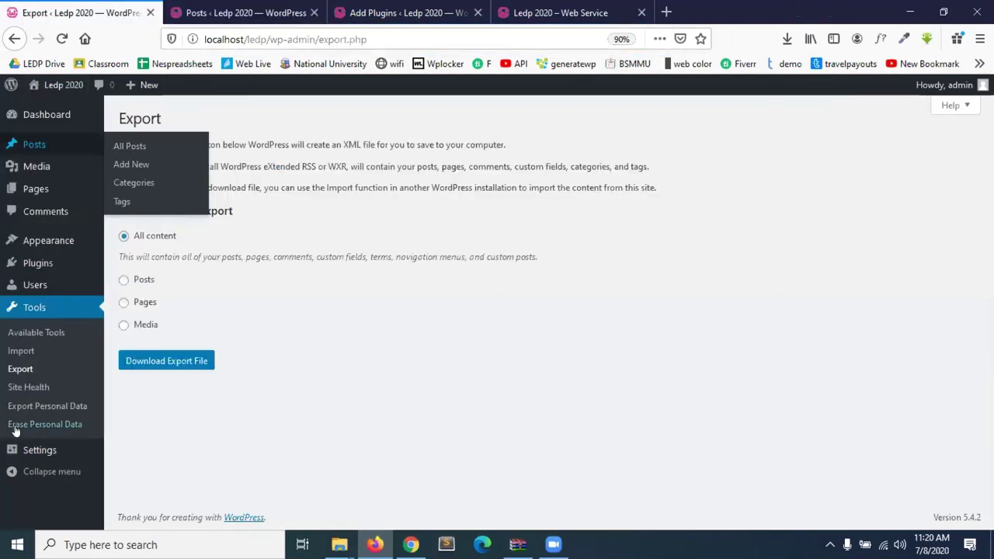
{"action": "left_click", "coordinate": [21, 352]}
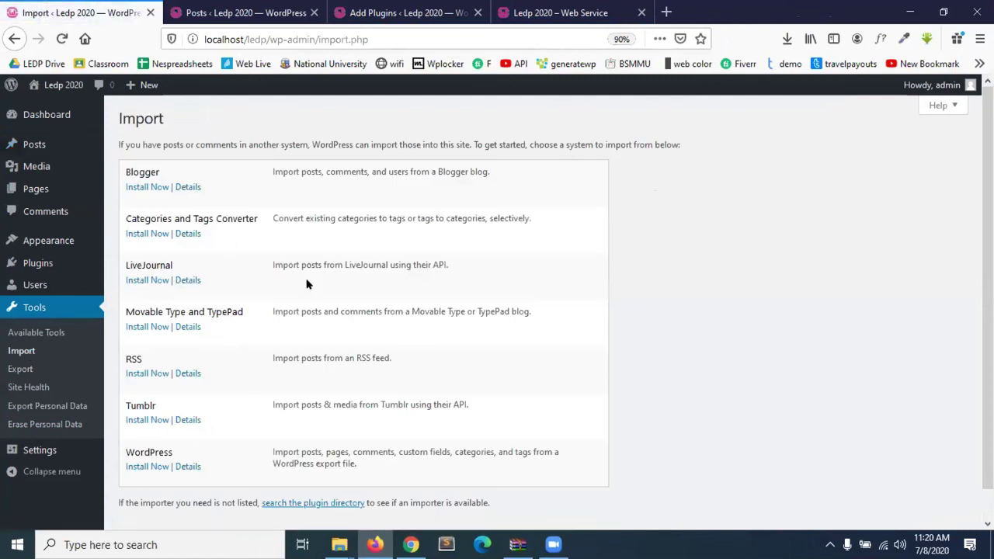
{"action": "scroll", "coordinate": [223, 412], "scroll_direction": "down", "scroll_amount": 1}
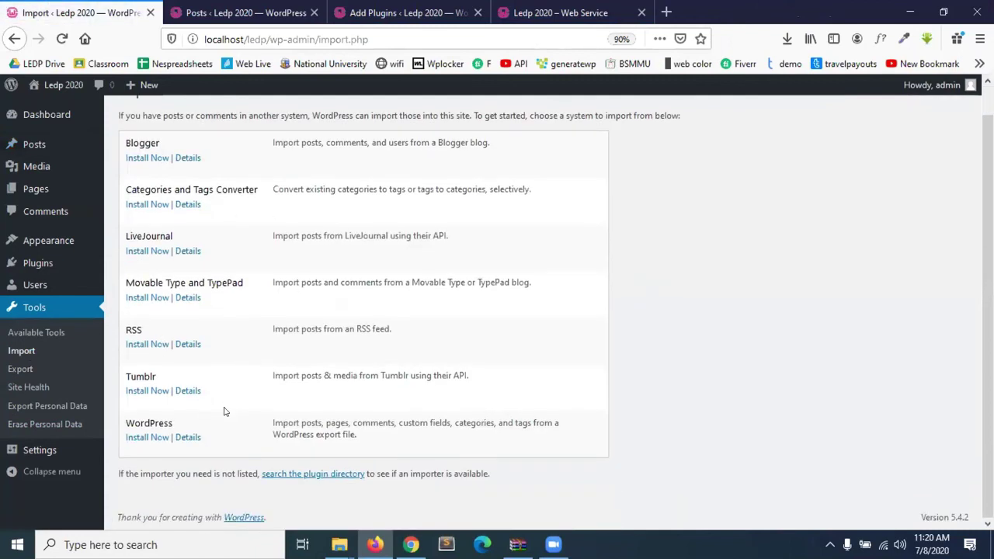
{"action": "scroll", "coordinate": [224, 411], "scroll_direction": "up", "scroll_amount": 1}
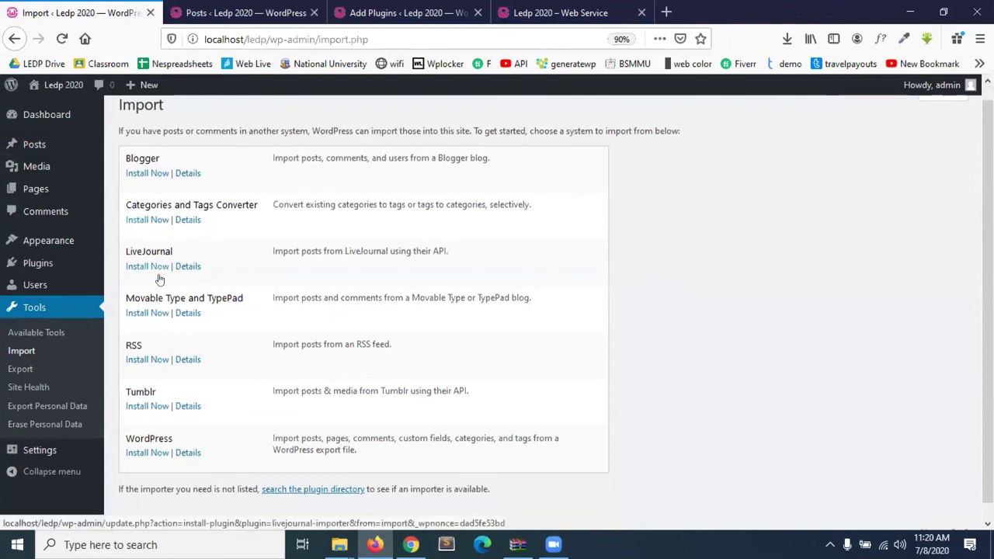
{"action": "scroll", "coordinate": [156, 278], "scroll_direction": "down", "scroll_amount": 1}
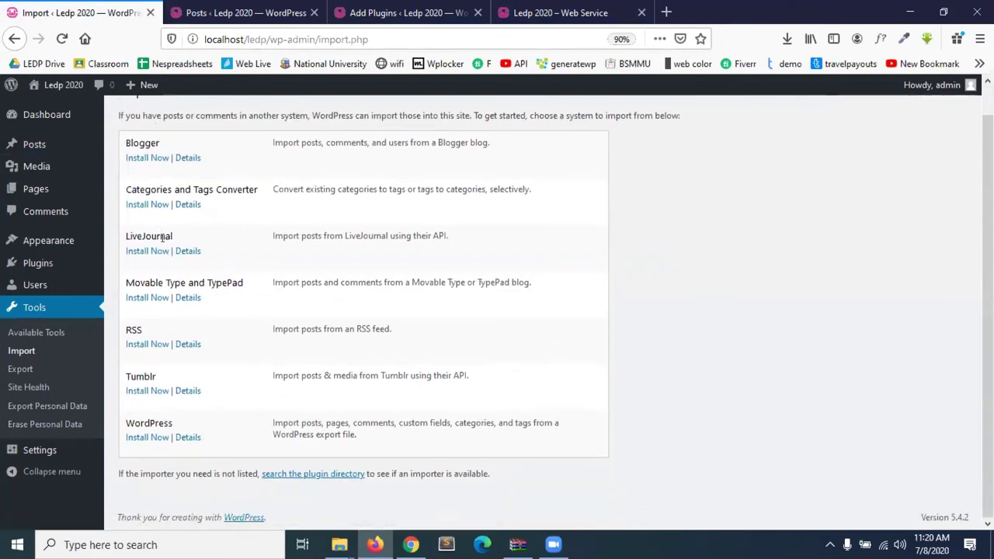
{"action": "left_click", "coordinate": [135, 437]}
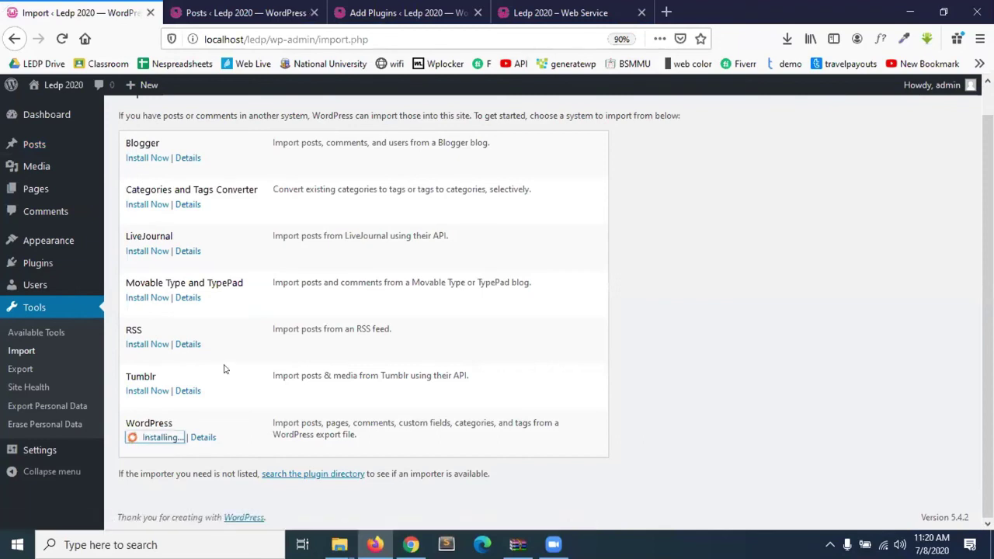
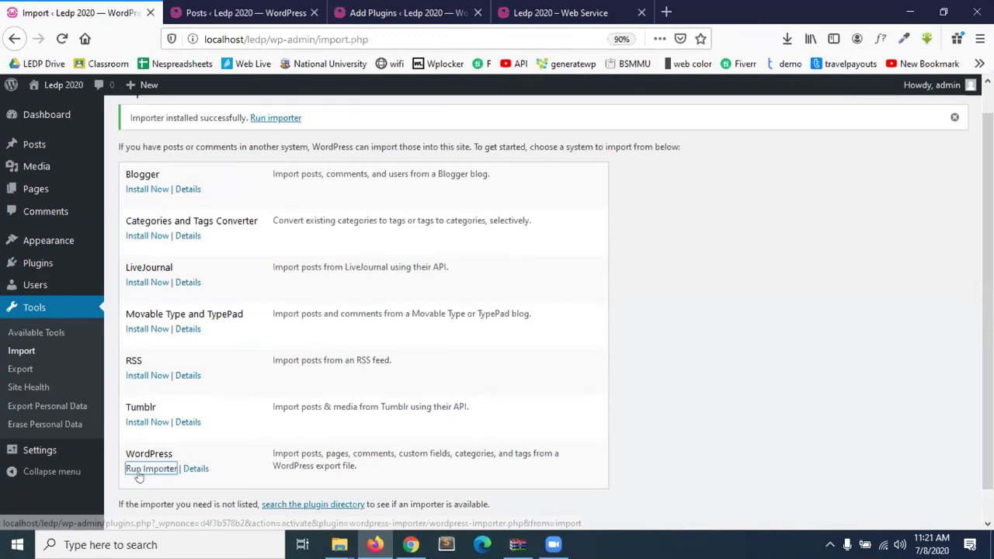
Import ledp2020.WordPress.2020-07-08.xml with the WordPress importer, assigning its posts to admin.
{"action": "left_click", "coordinate": [138, 474]}
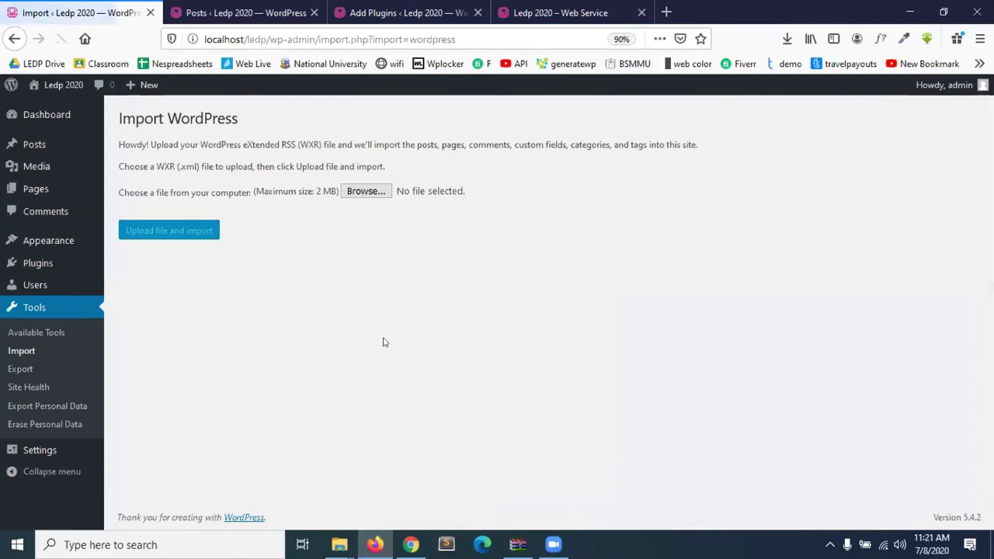
{"action": "left_click", "coordinate": [366, 192]}
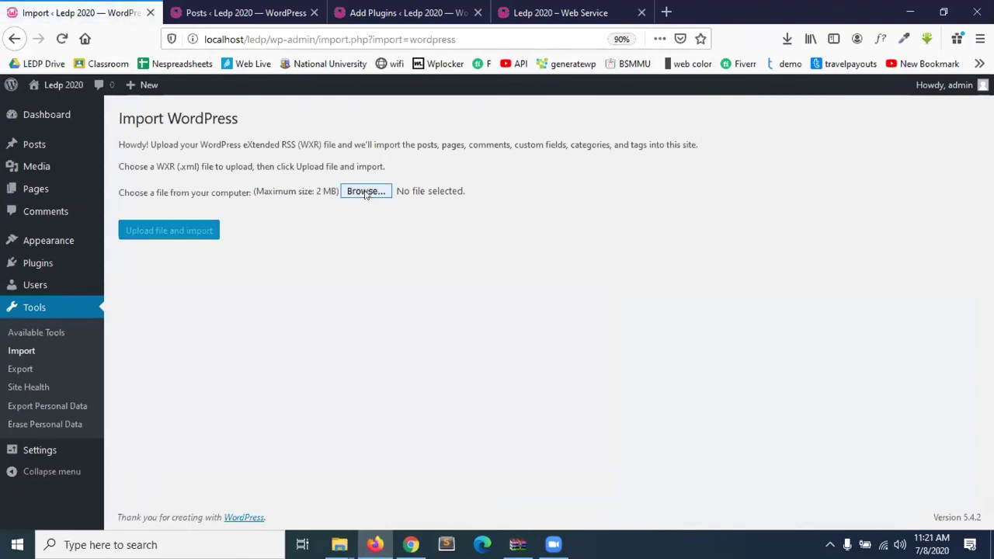
{"action": "double_click", "coordinate": [249, 209]}
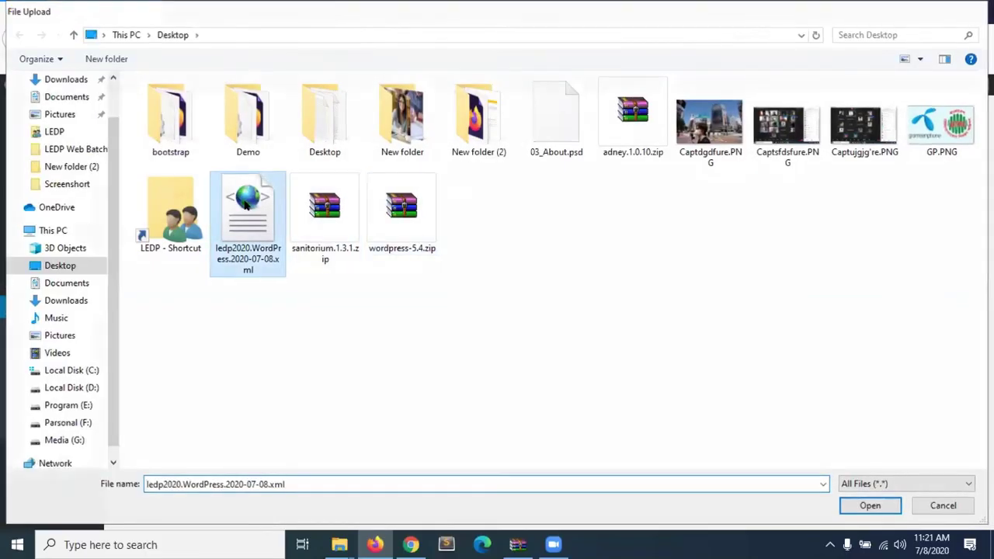
{"action": "left_click", "coordinate": [171, 236]}
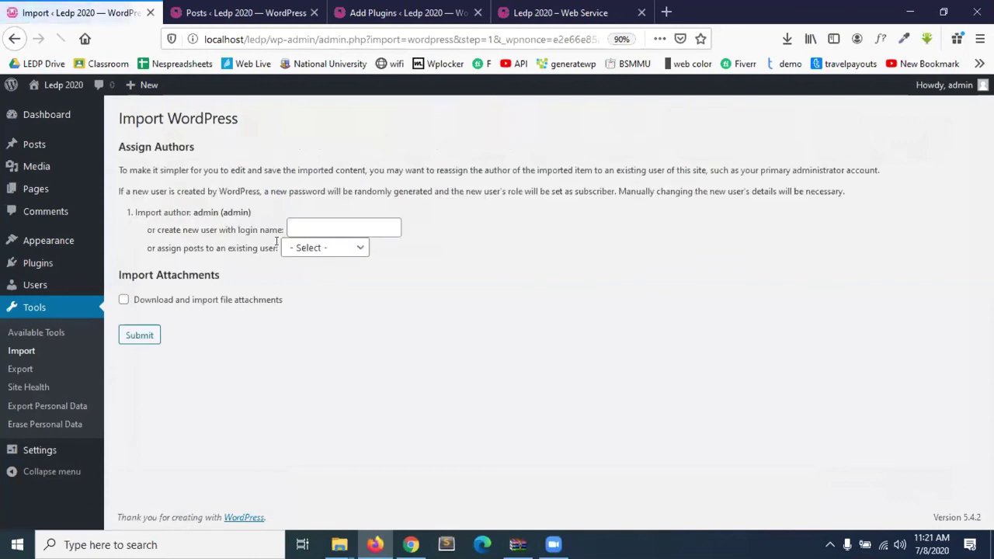
{"action": "left_click", "coordinate": [349, 250]}
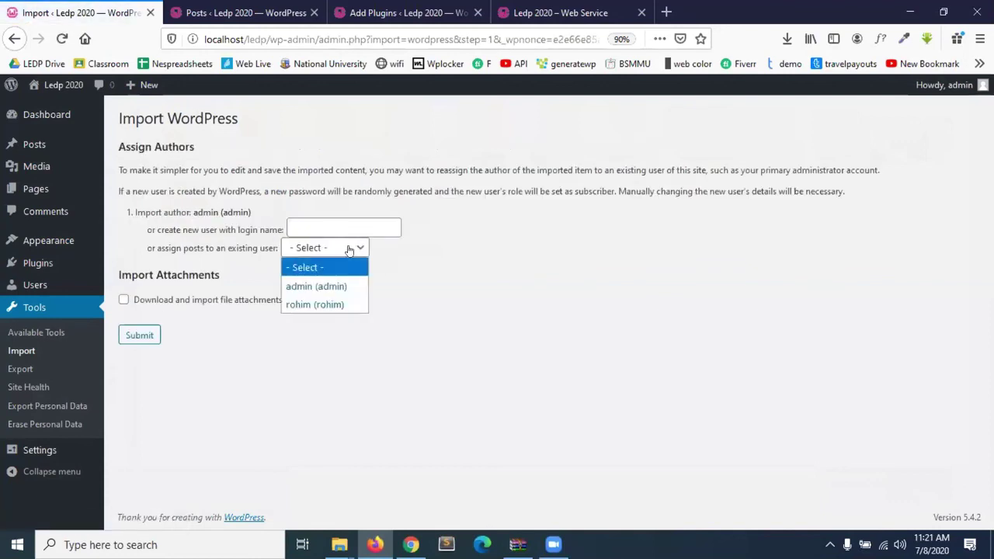
{"action": "left_click", "coordinate": [308, 286]}
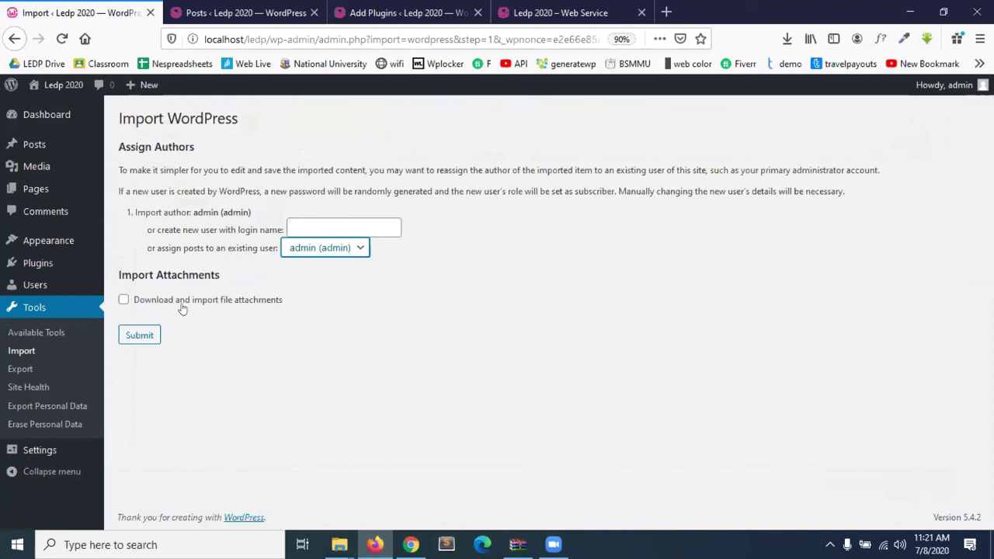
{"action": "left_click", "coordinate": [139, 340]}
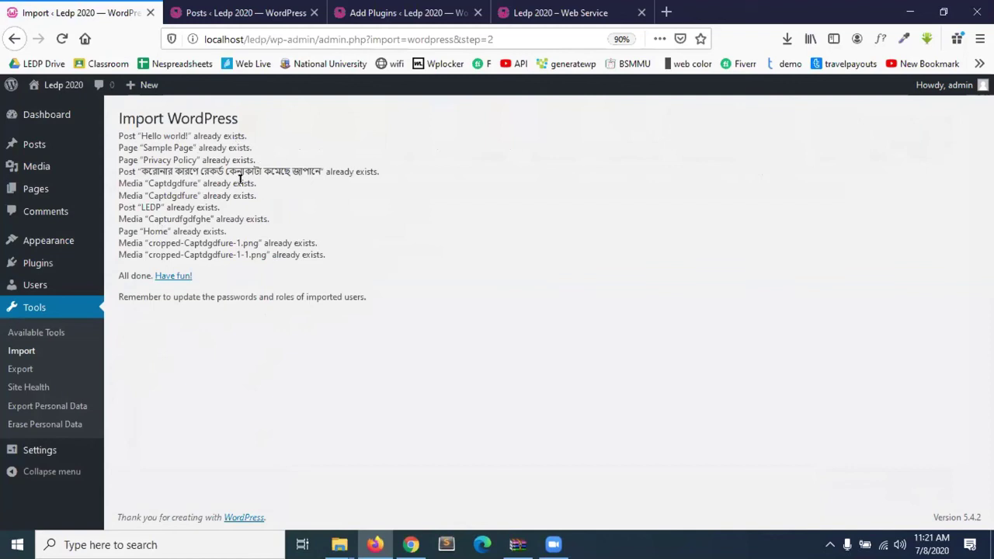
{"action": "left_click", "coordinate": [204, 6]}
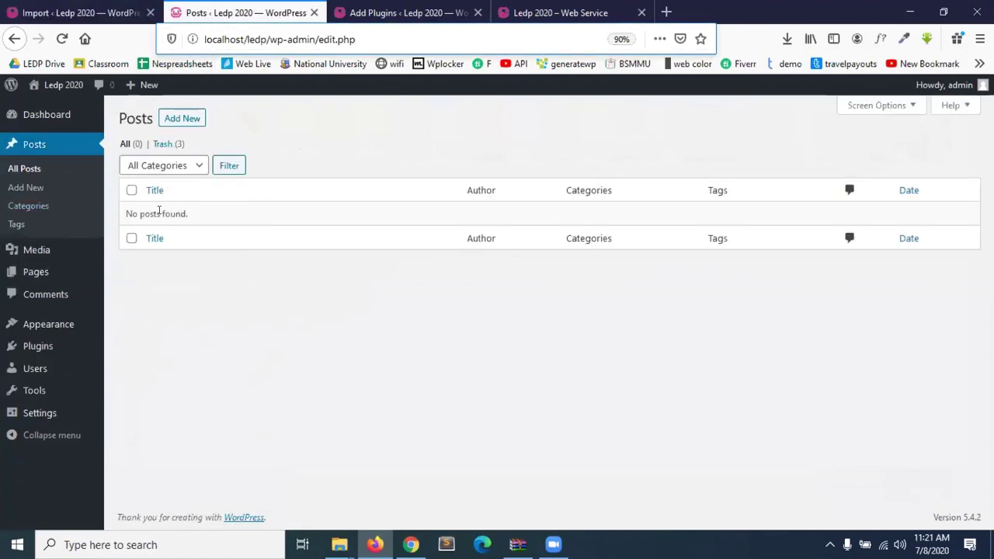
Permanently delete all three posts in the Posts trash.
{"action": "left_click", "coordinate": [167, 146]}
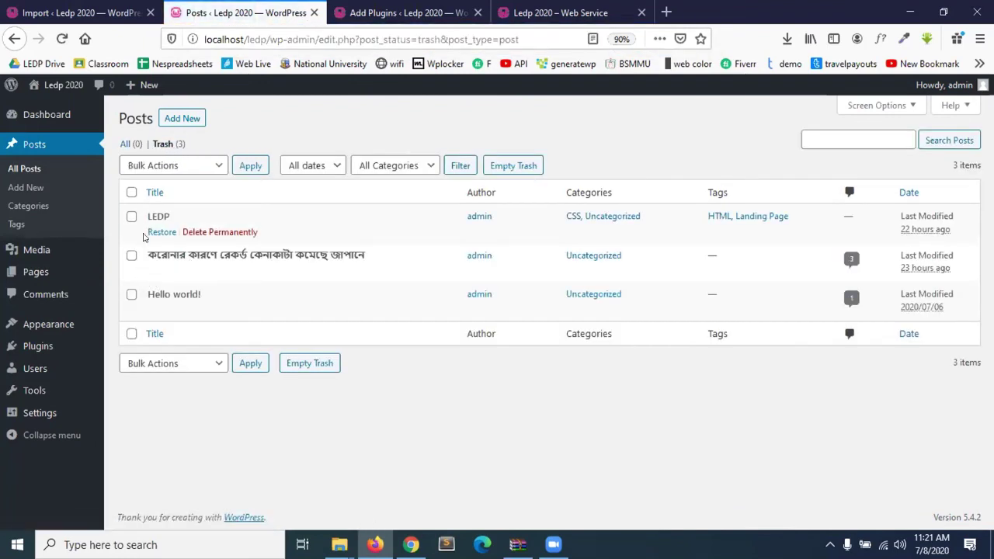
{"action": "left_click", "coordinate": [131, 193]}
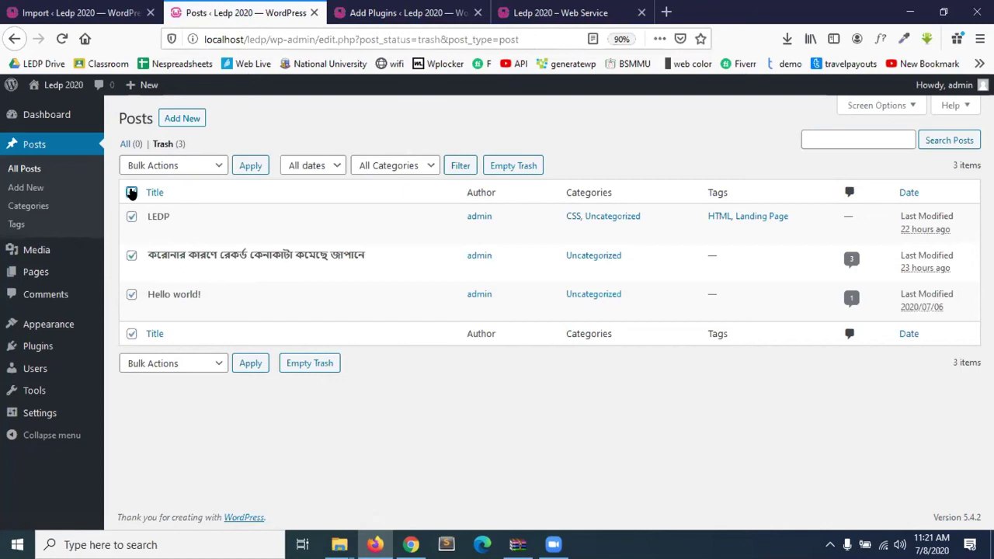
{"action": "left_click", "coordinate": [165, 163]}
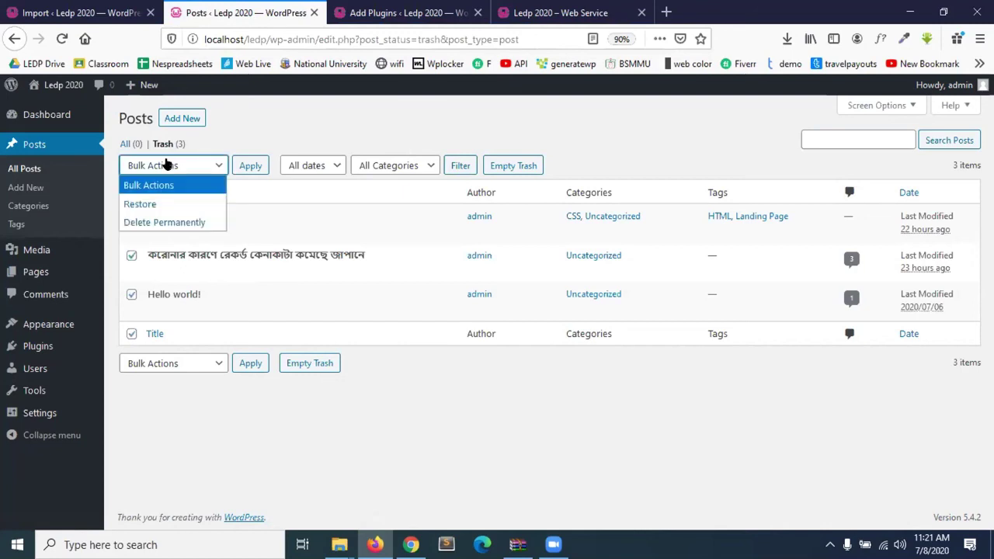
{"action": "left_click", "coordinate": [171, 223]}
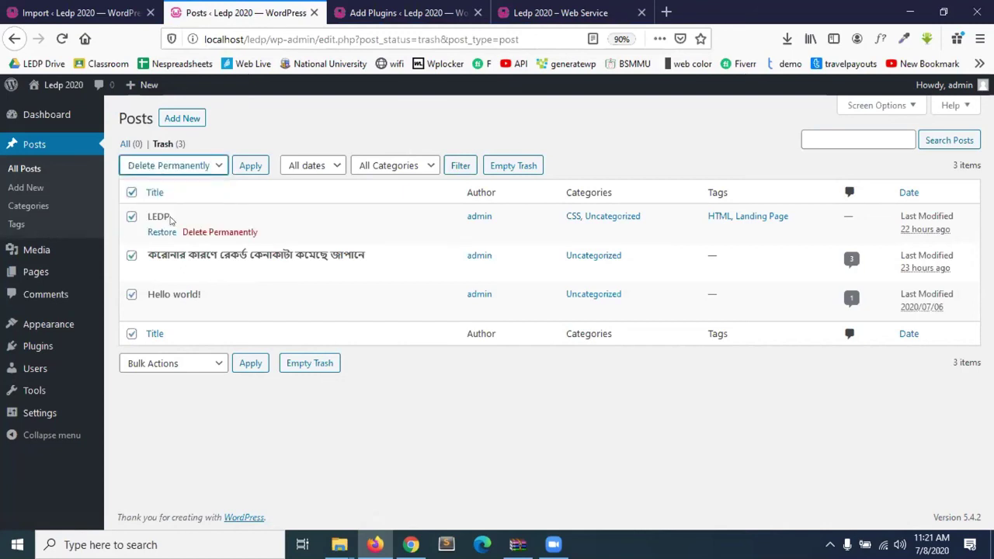
{"action": "left_click", "coordinate": [250, 169]}
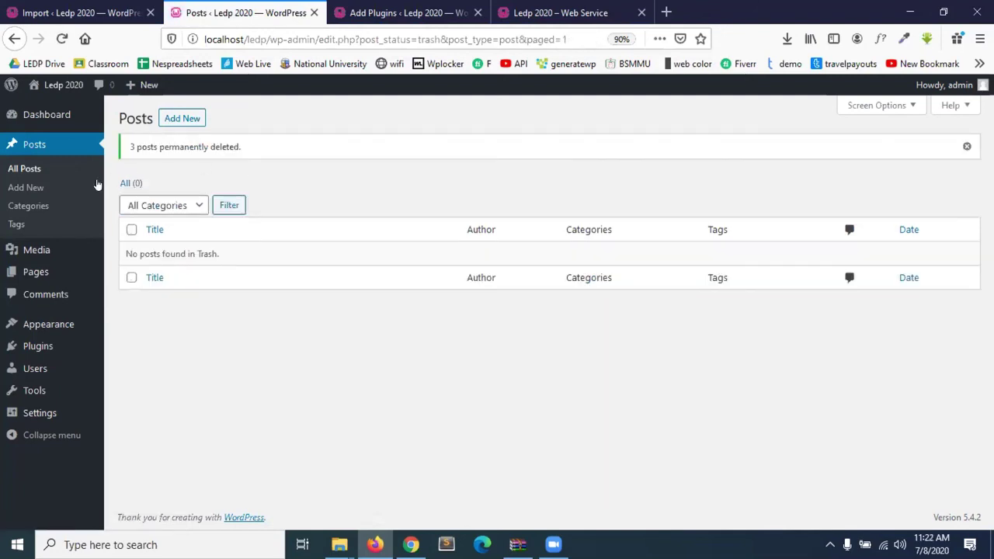
Permanently delete the trashed pages Home, Privacy Policy and Sample Page.
{"action": "left_click", "coordinate": [39, 271]}
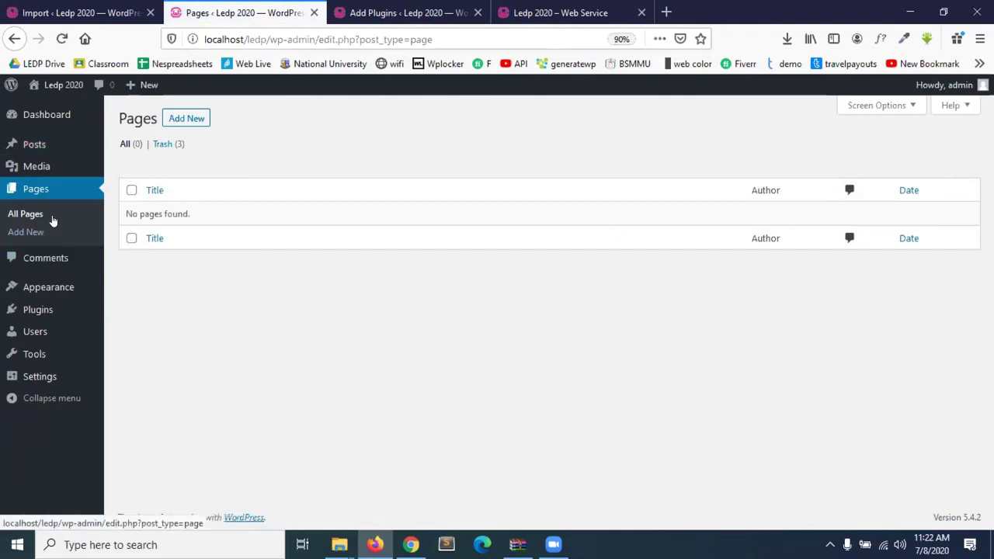
{"action": "left_click", "coordinate": [175, 145]}
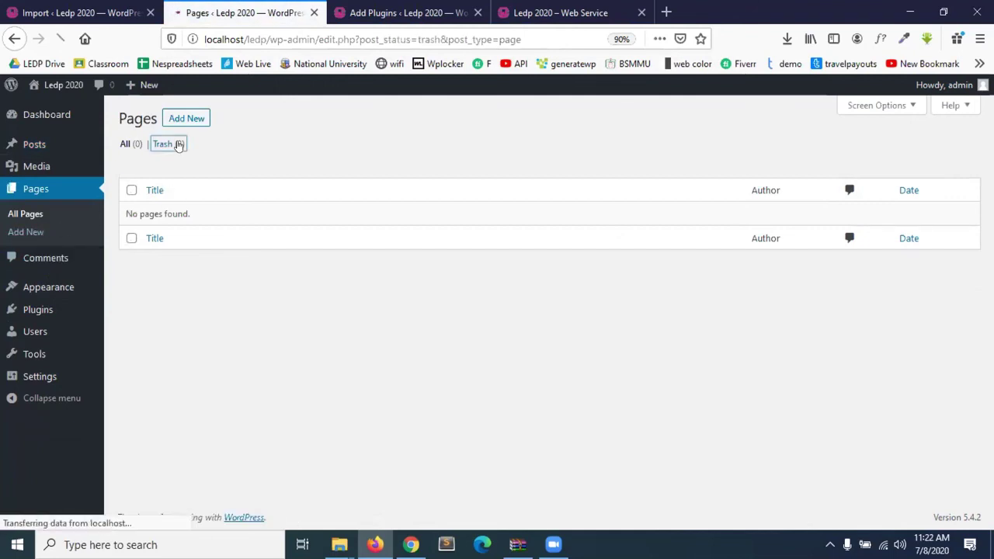
{"action": "left_click", "coordinate": [165, 164]}
{"action": "left_click", "coordinate": [164, 222]}
{"action": "left_click", "coordinate": [256, 166]}
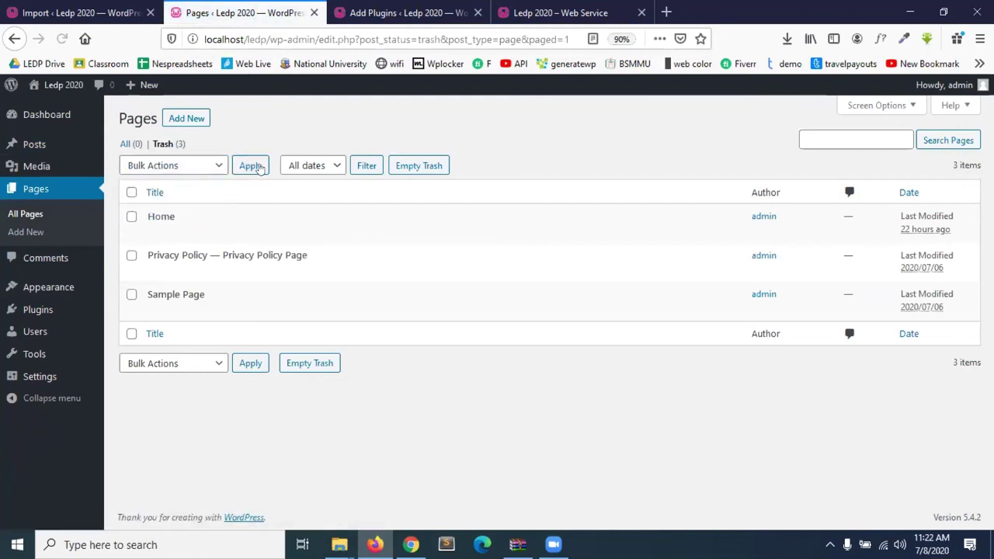
{"action": "left_click", "coordinate": [182, 165]}
{"action": "left_click", "coordinate": [159, 193]}
{"action": "left_click", "coordinate": [131, 193]}
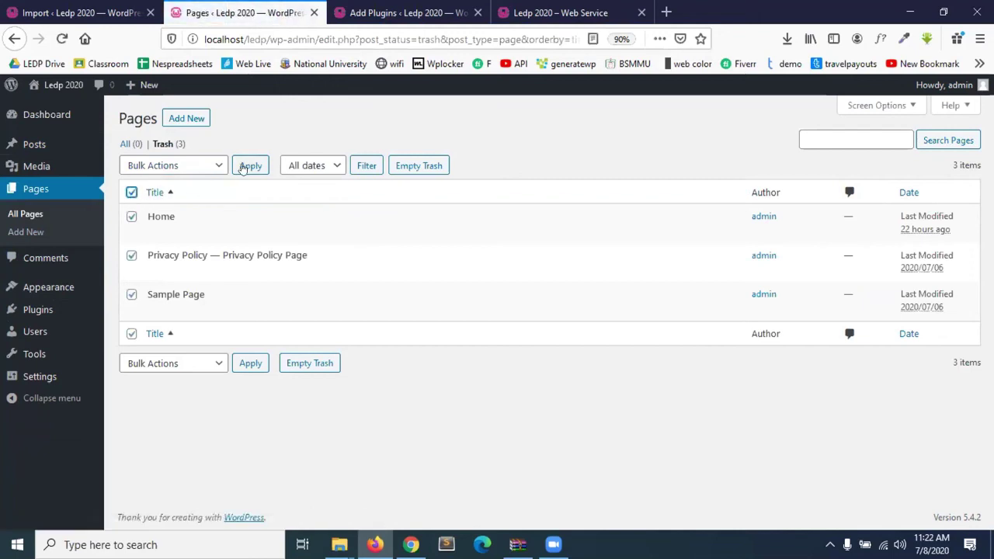
{"action": "left_click", "coordinate": [214, 168]}
{"action": "left_click", "coordinate": [164, 222]}
{"action": "left_click", "coordinate": [238, 167]}
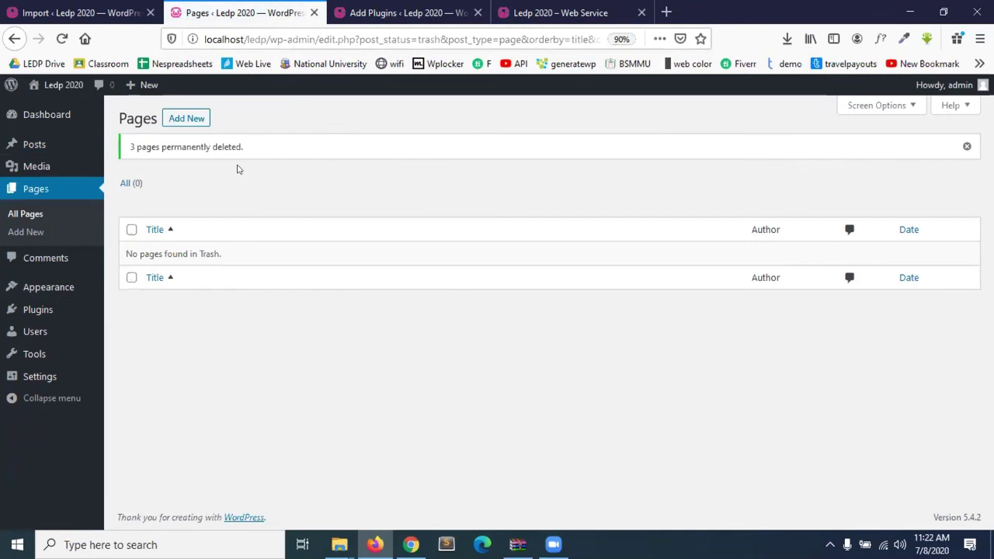
{"action": "left_click", "coordinate": [400, 20]}
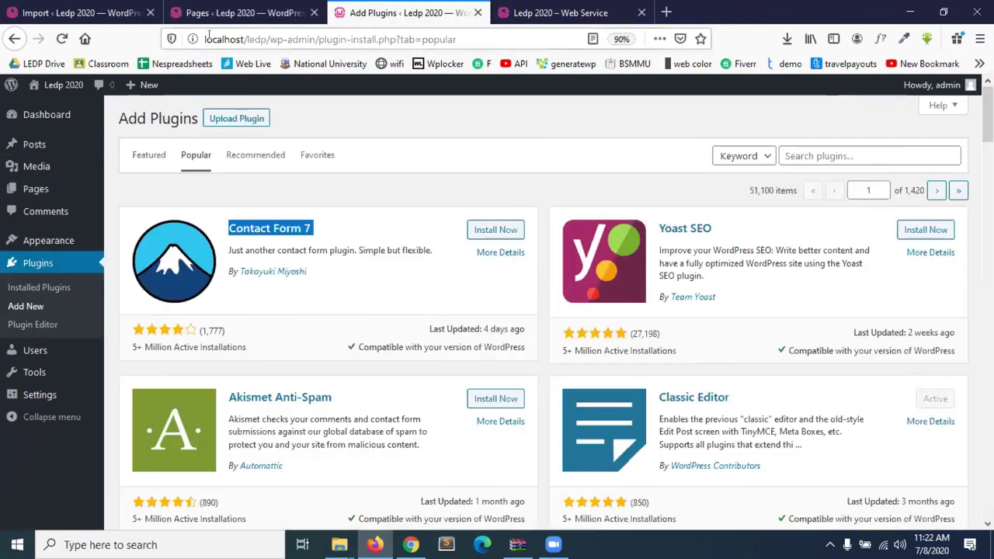
Return to Tools > Import and launch the WordPress importer again.
{"action": "left_click", "coordinate": [555, 12]}
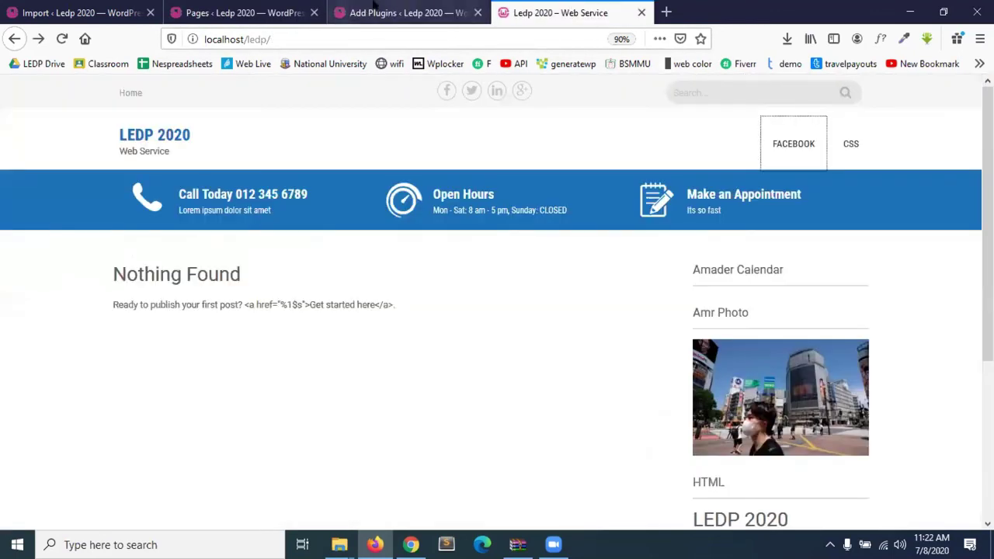
{"action": "left_click", "coordinate": [78, 13]}
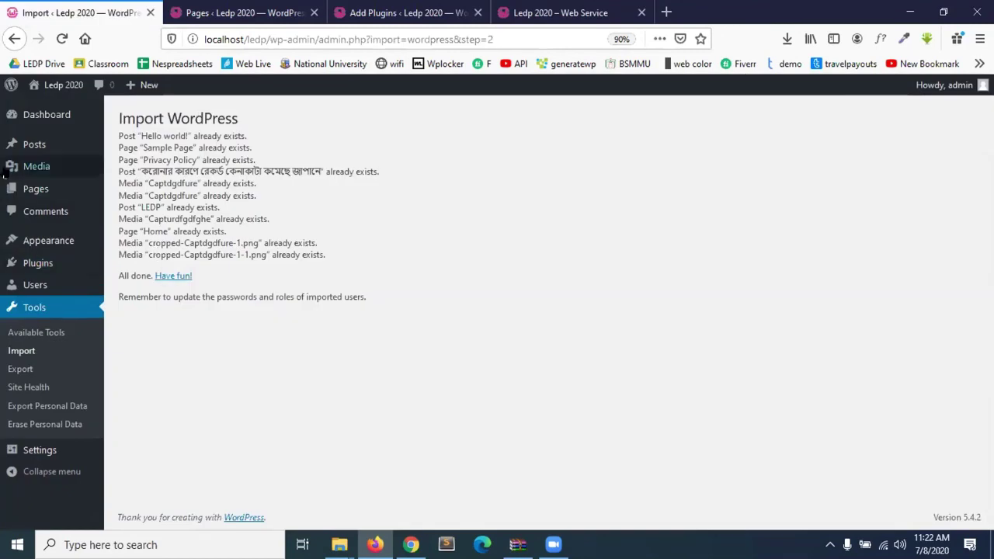
{"action": "left_click", "coordinate": [21, 351]}
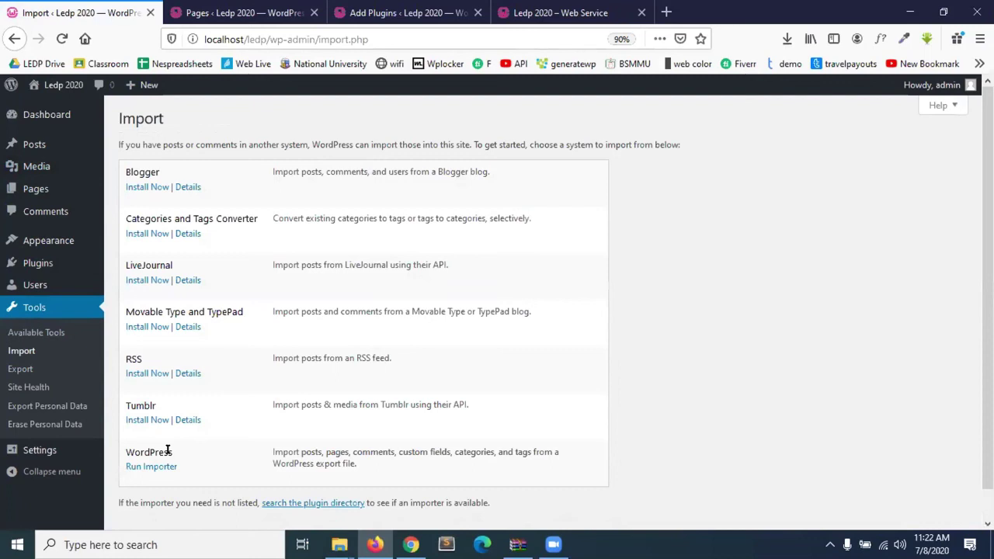
{"action": "scroll", "coordinate": [167, 451], "scroll_direction": "down", "scroll_amount": 1}
{"action": "left_click", "coordinate": [155, 436]}
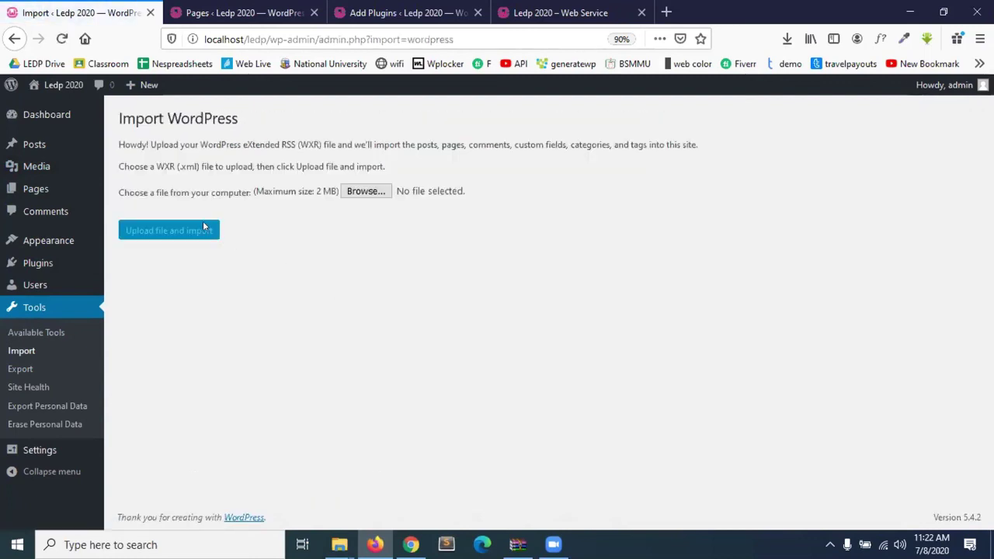
Re-import the ledp2020 XML file assigned to admin, with attachment downloading enabled.
{"action": "left_click", "coordinate": [366, 191]}
{"action": "left_click", "coordinate": [240, 238]}
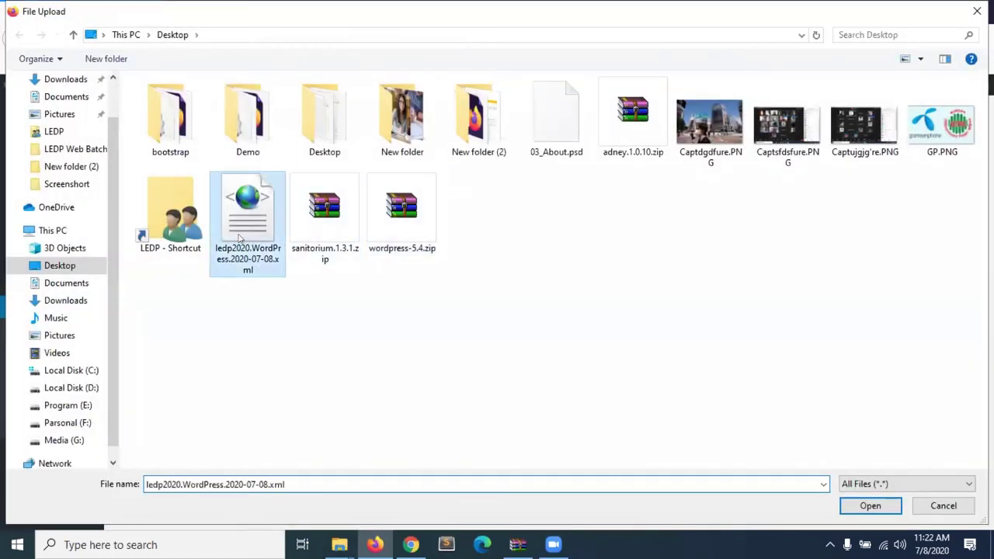
{"action": "double_click", "coordinate": [240, 238]}
{"action": "left_click", "coordinate": [173, 225]}
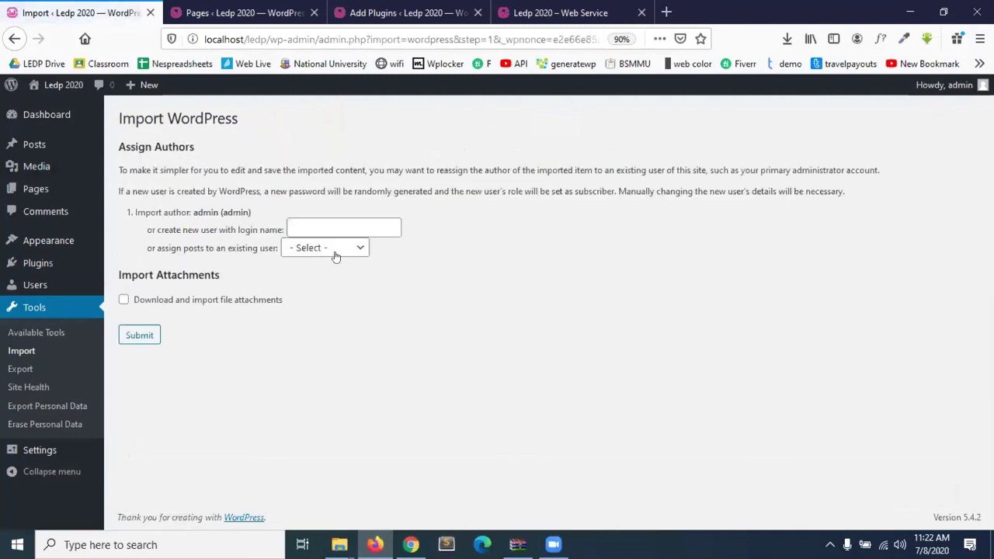
{"action": "left_click", "coordinate": [334, 252]}
{"action": "left_click", "coordinate": [318, 282]}
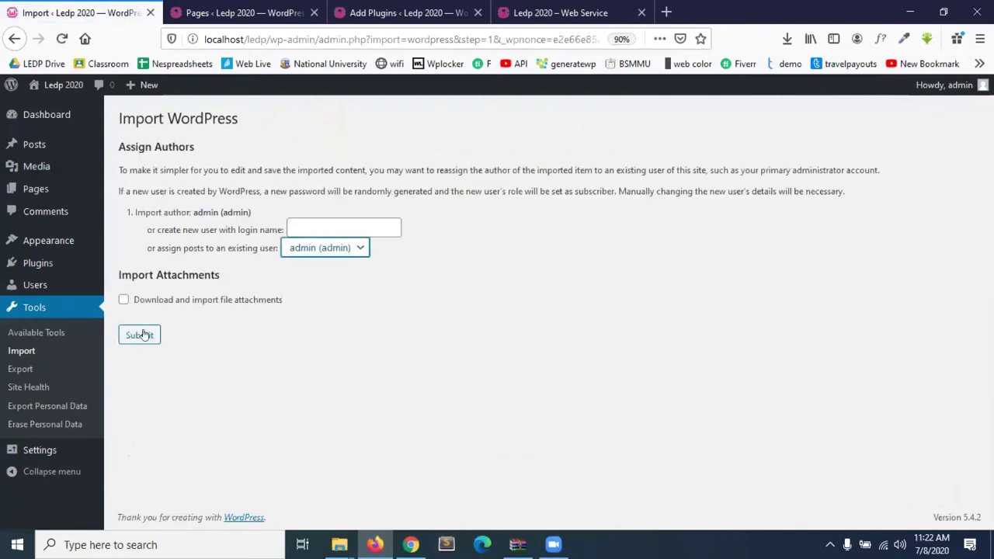
{"action": "left_click", "coordinate": [124, 300]}
{"action": "left_click", "coordinate": [141, 339]}
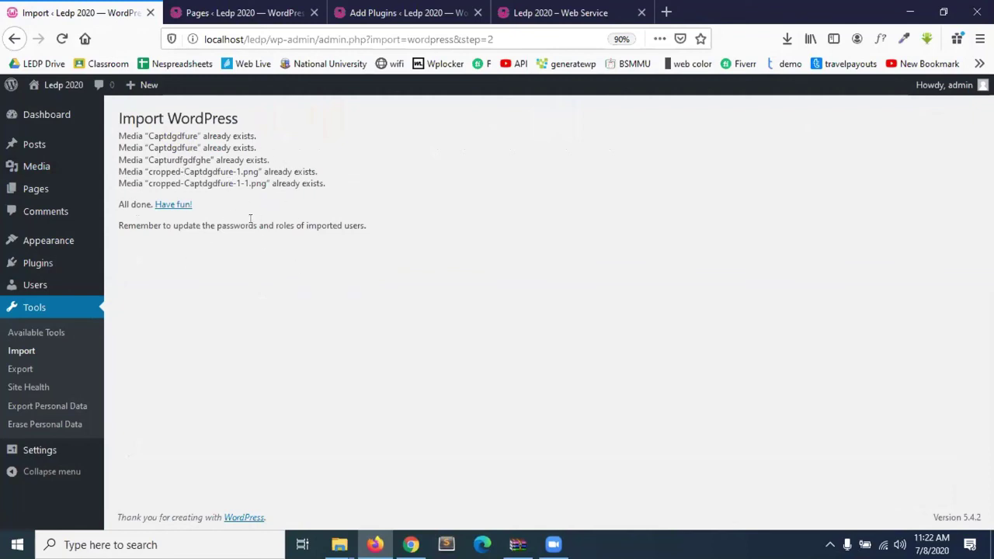
{"action": "left_click", "coordinate": [214, 10]}
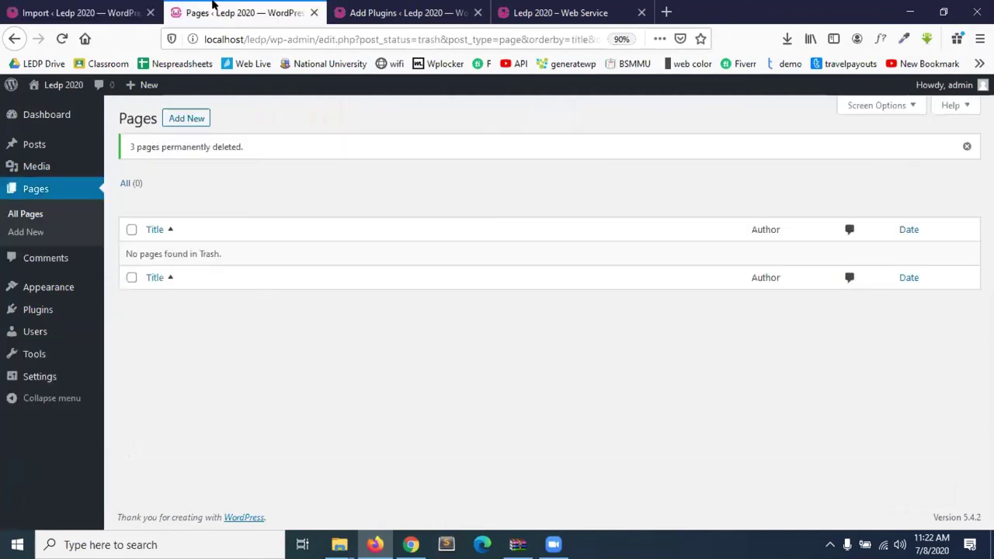
Move from the Pages and Posts lists to Settings > General for 'Ledp 2020'.
{"action": "left_click", "coordinate": [40, 196]}
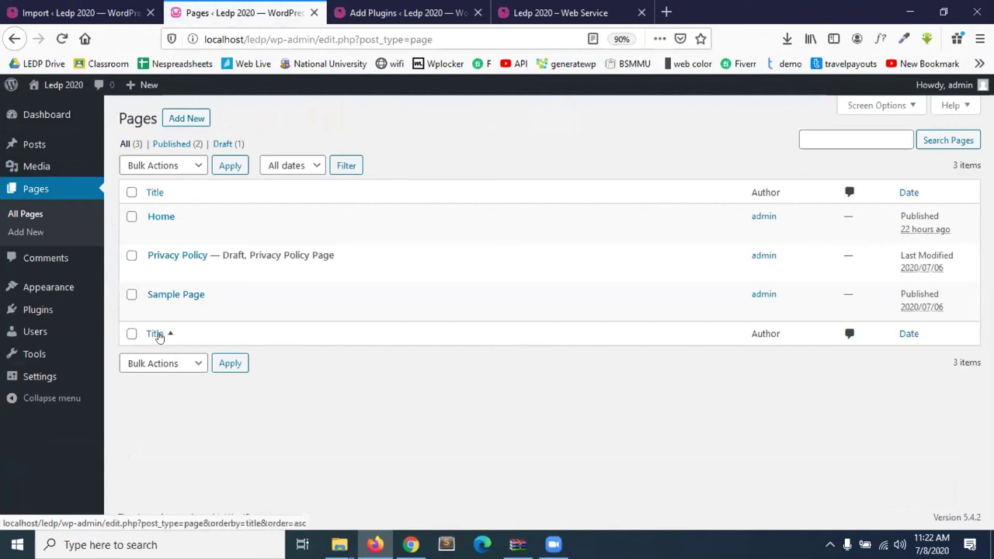
{"action": "left_click", "coordinate": [33, 144]}
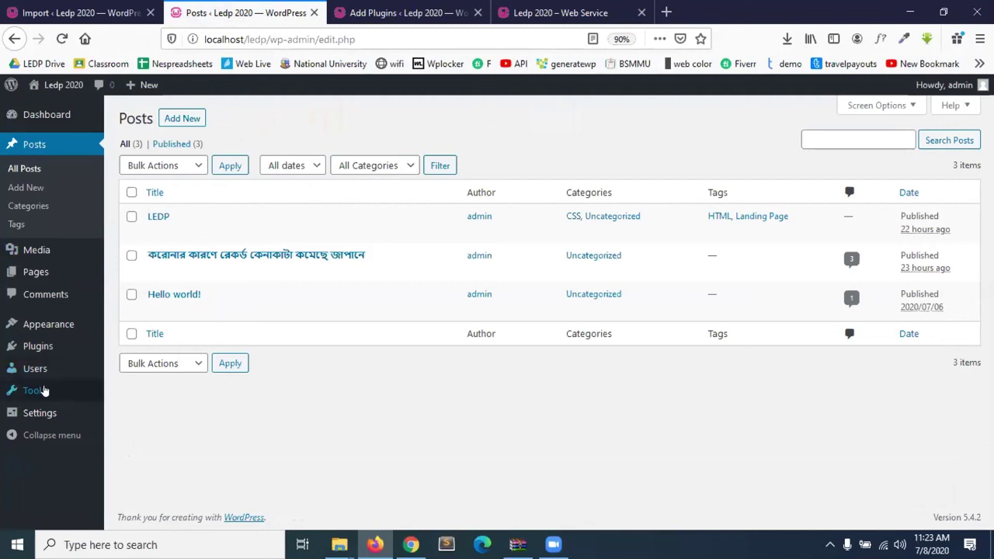
{"action": "mouse_move", "coordinate": [45, 391]}
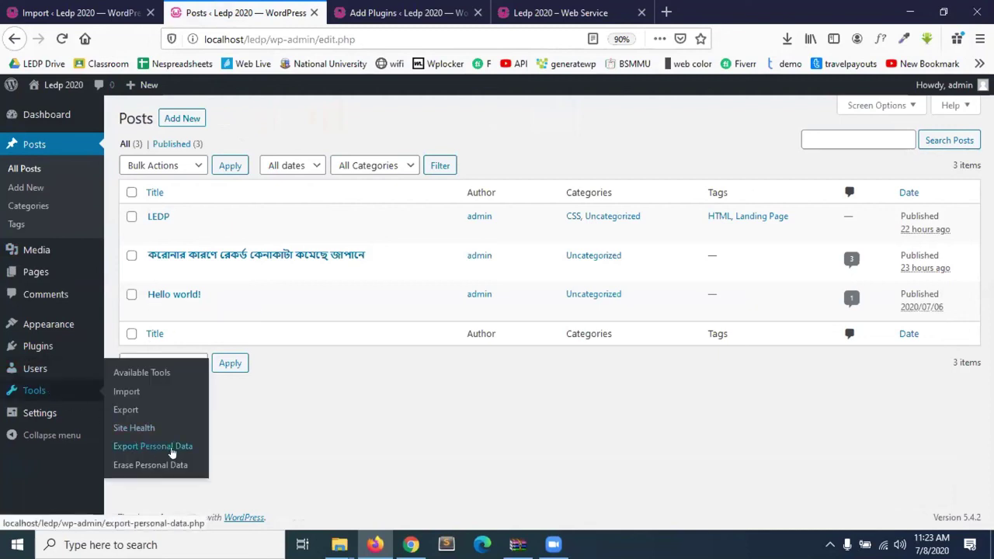
{"action": "mouse_move", "coordinate": [9, 367]}
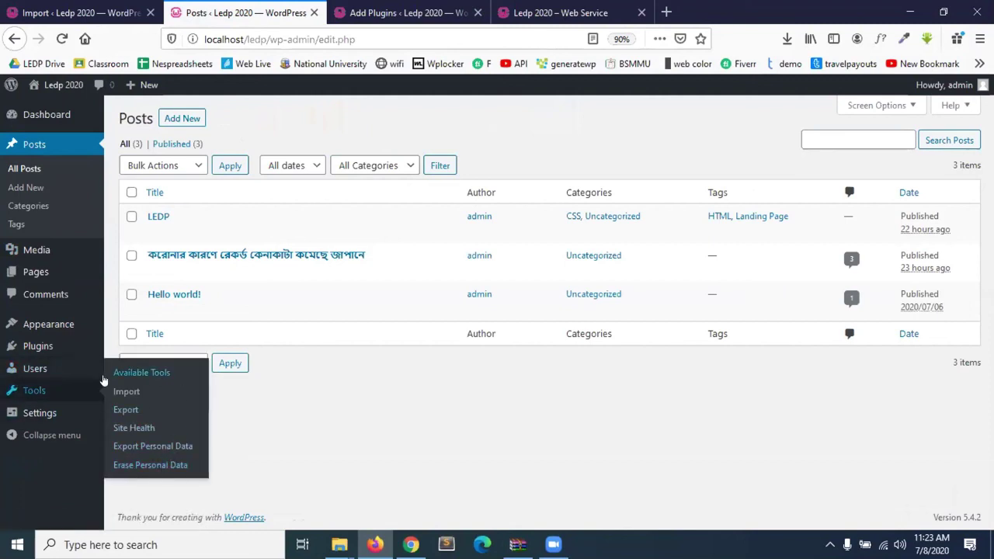
{"action": "left_click", "coordinate": [41, 416]}
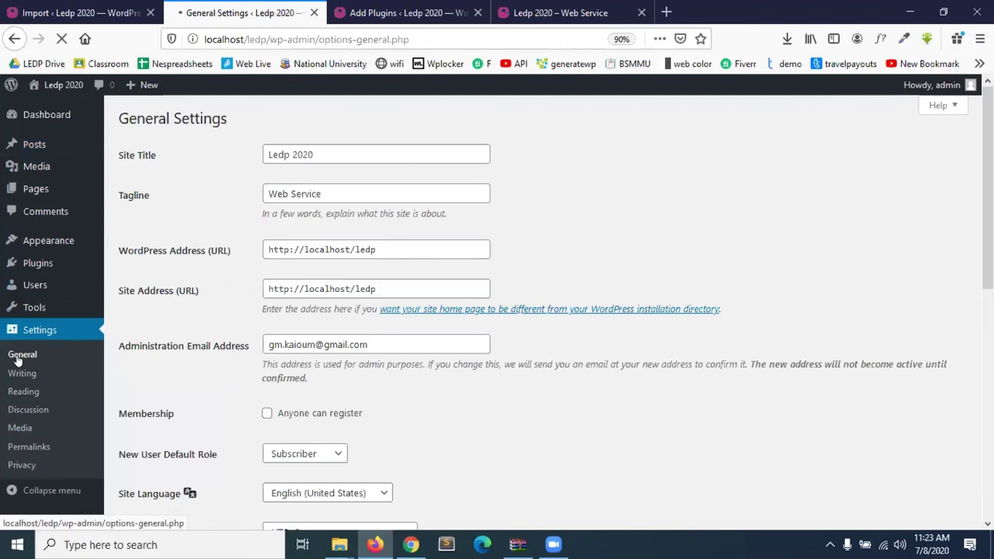
{"action": "left_click", "coordinate": [324, 153]}
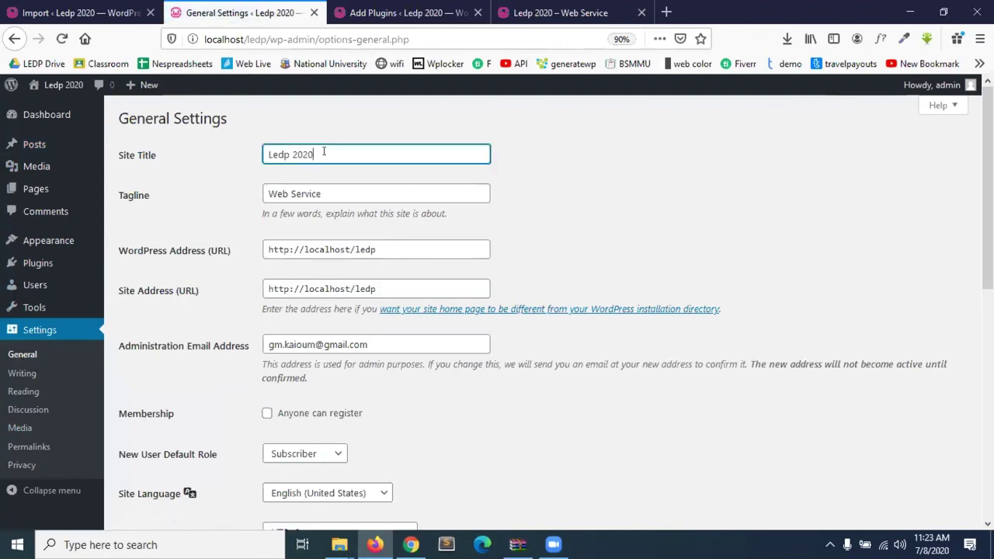
{"action": "left_click", "coordinate": [311, 193]}
{"action": "scroll", "coordinate": [311, 238], "scroll_direction": "down", "scroll_amount": 1}
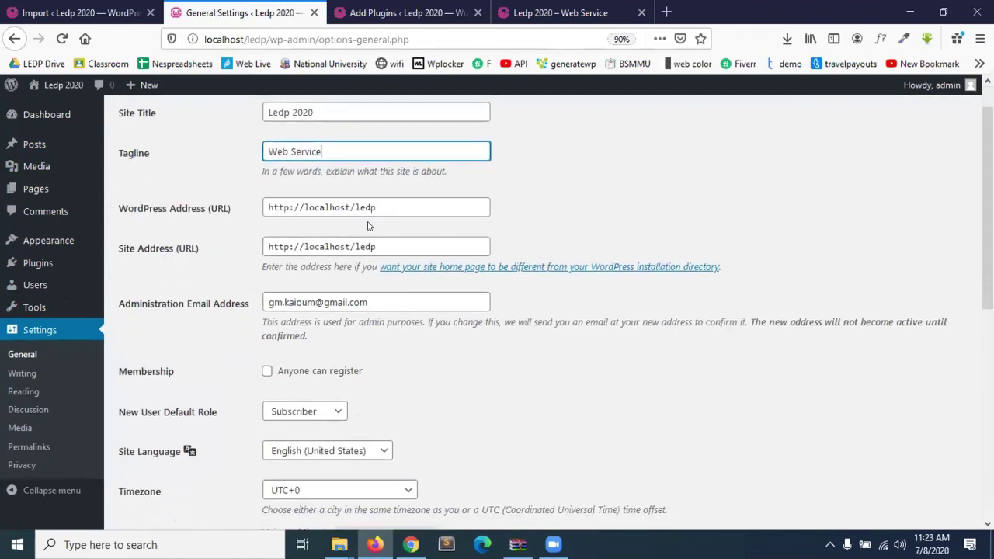
{"action": "left_click_drag", "start_coordinate": [386, 205], "coordinate": [262, 208]}
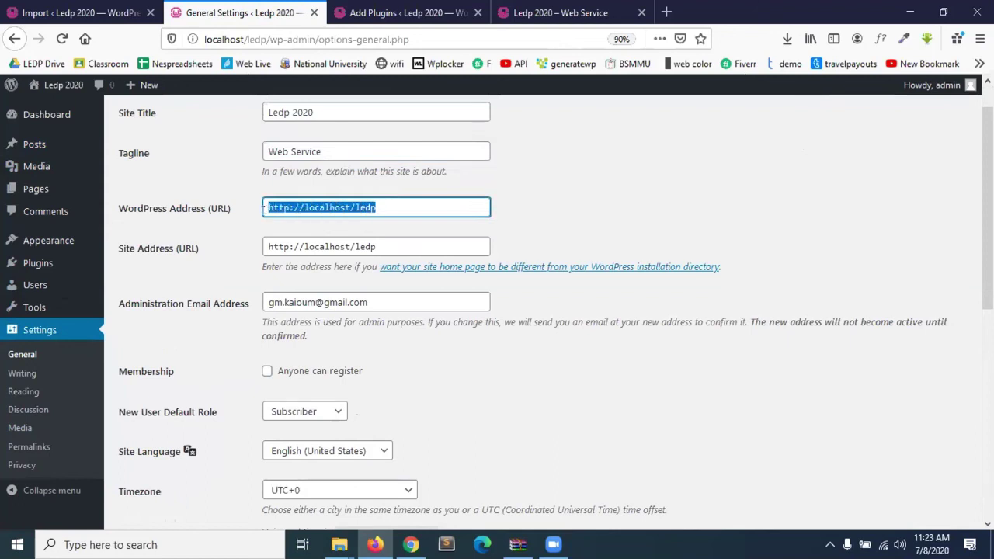
{"action": "left_click", "coordinate": [407, 240]}
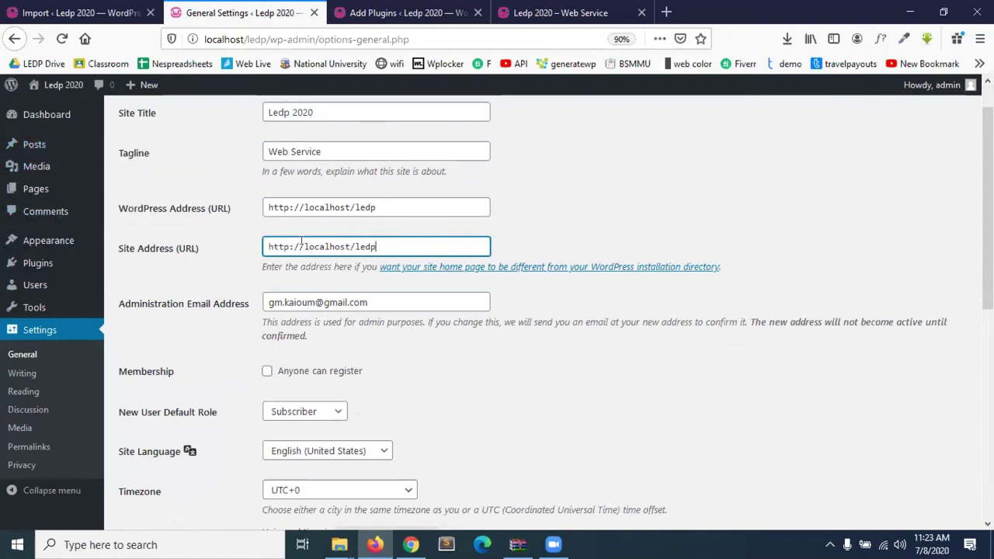
{"action": "left_click_drag", "start_coordinate": [268, 208], "coordinate": [370, 208]}
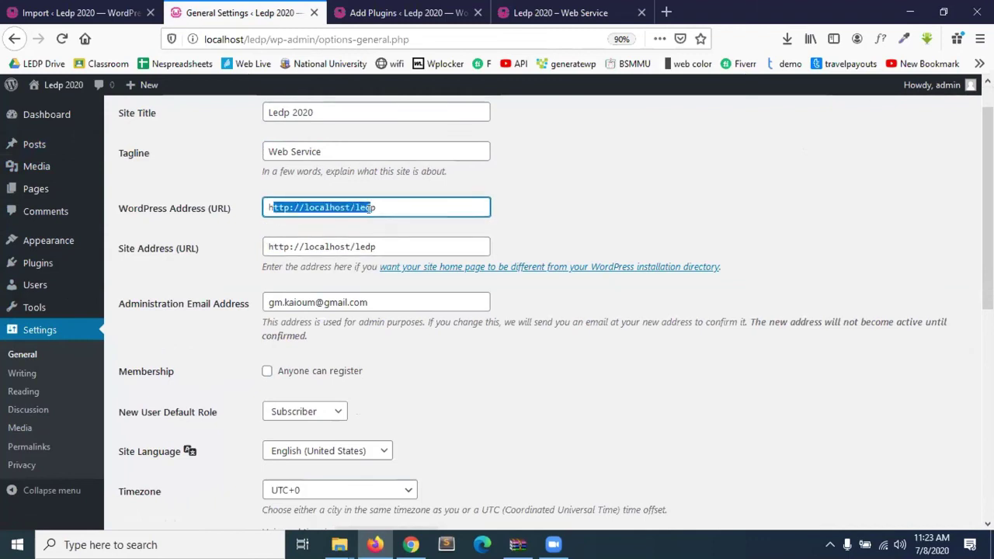
{"action": "left_click", "coordinate": [373, 246]}
{"action": "key", "text": "ctrl+a"}
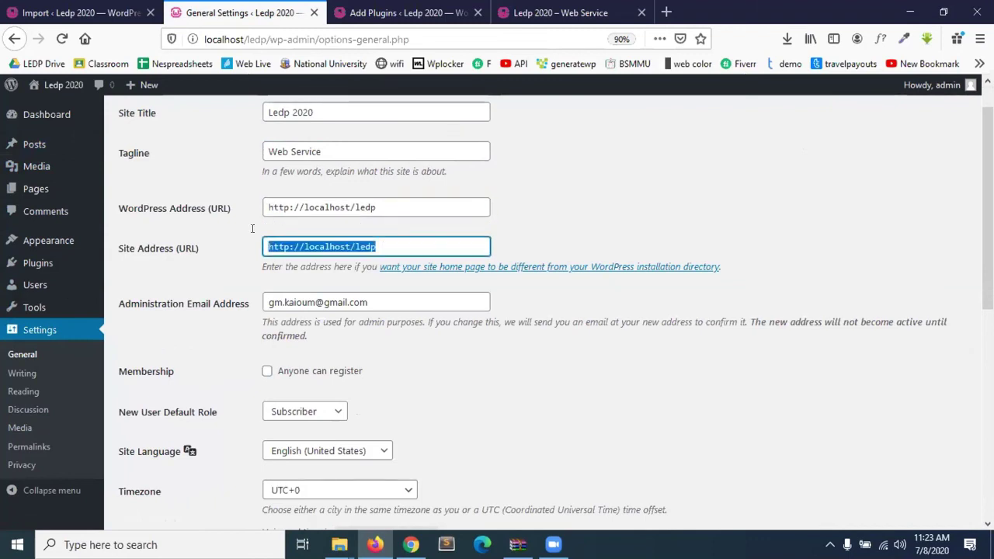
{"action": "left_click", "coordinate": [375, 206]}
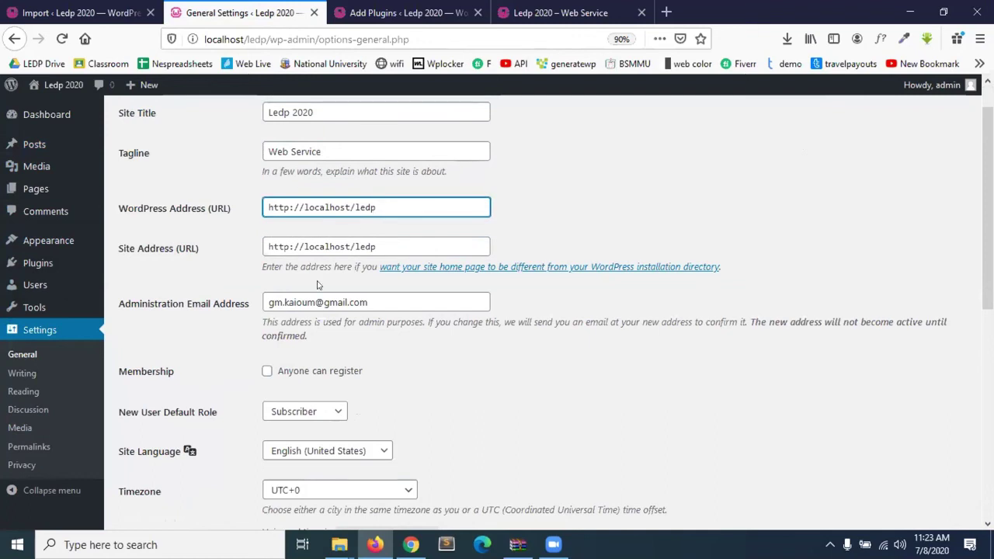
{"action": "scroll", "coordinate": [317, 285], "scroll_direction": "down", "scroll_amount": 3}
{"action": "scroll", "coordinate": [317, 285], "scroll_direction": "down", "scroll_amount": 2}
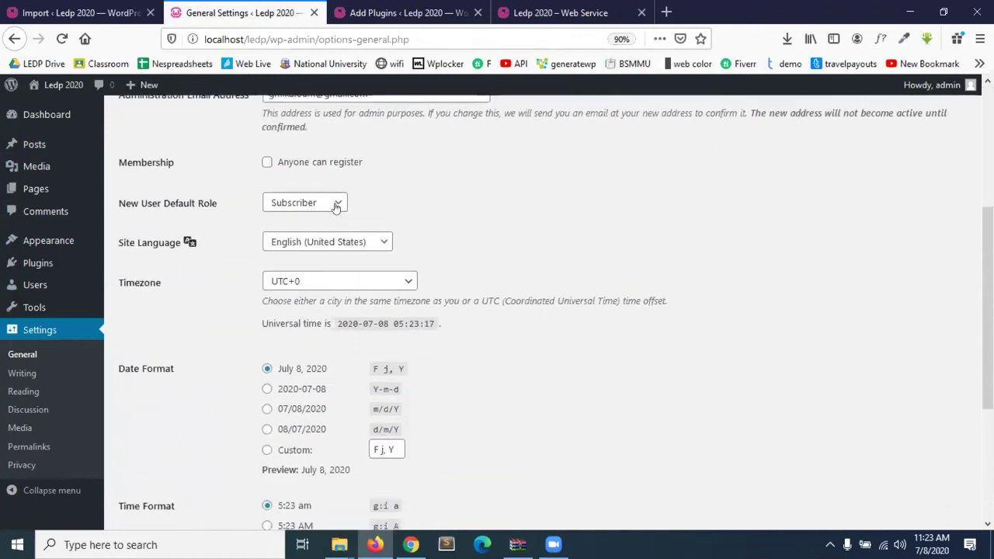
{"action": "left_click", "coordinate": [308, 204]}
{"action": "left_click", "coordinate": [482, 210]}
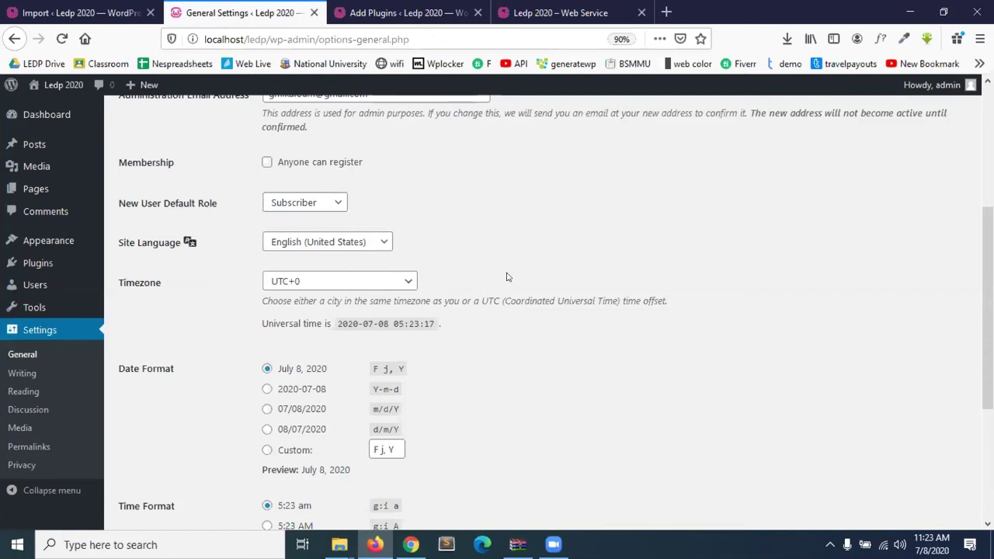
{"action": "scroll", "coordinate": [506, 277], "scroll_direction": "up", "scroll_amount": 5}
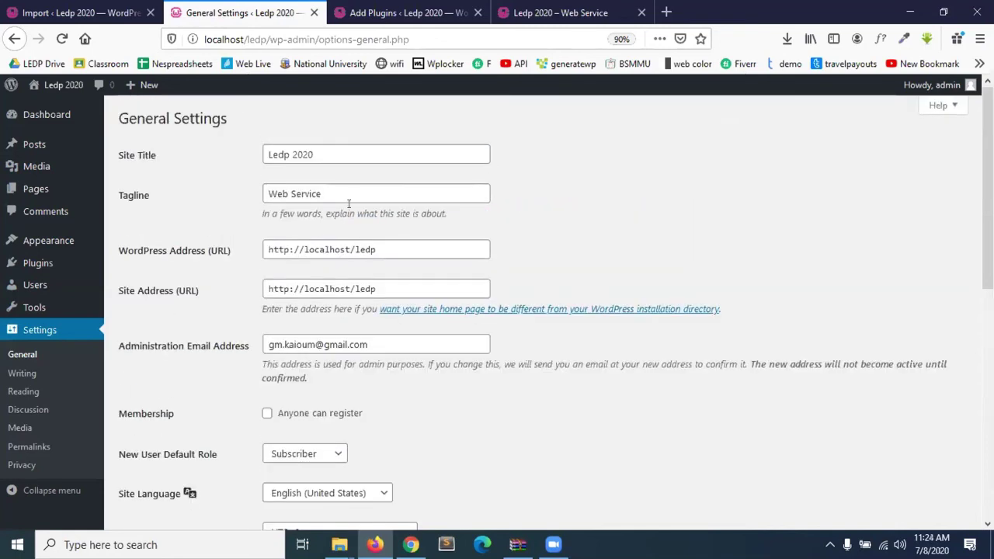
{"action": "left_click_drag", "start_coordinate": [320, 194], "coordinate": [225, 174]}
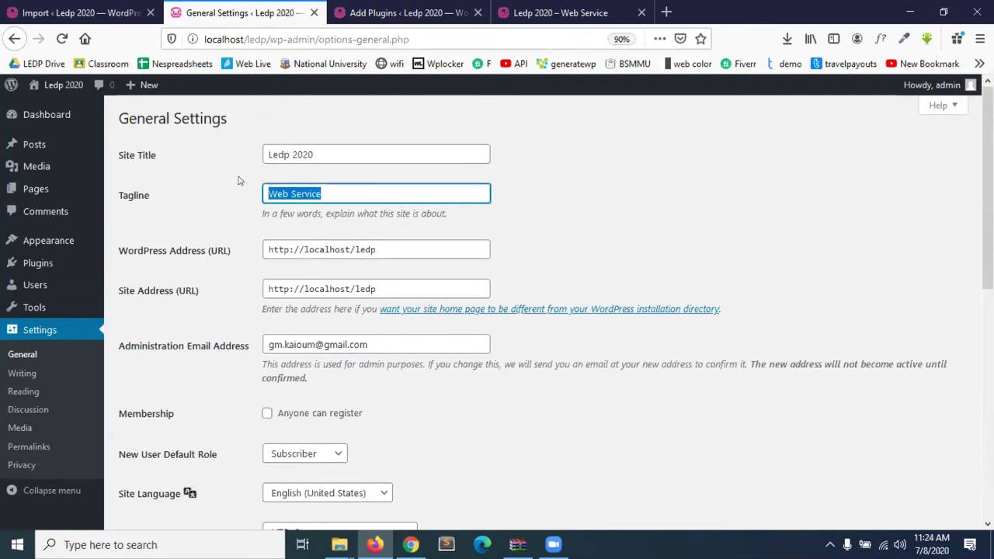
{"action": "left_click", "coordinate": [340, 195]}
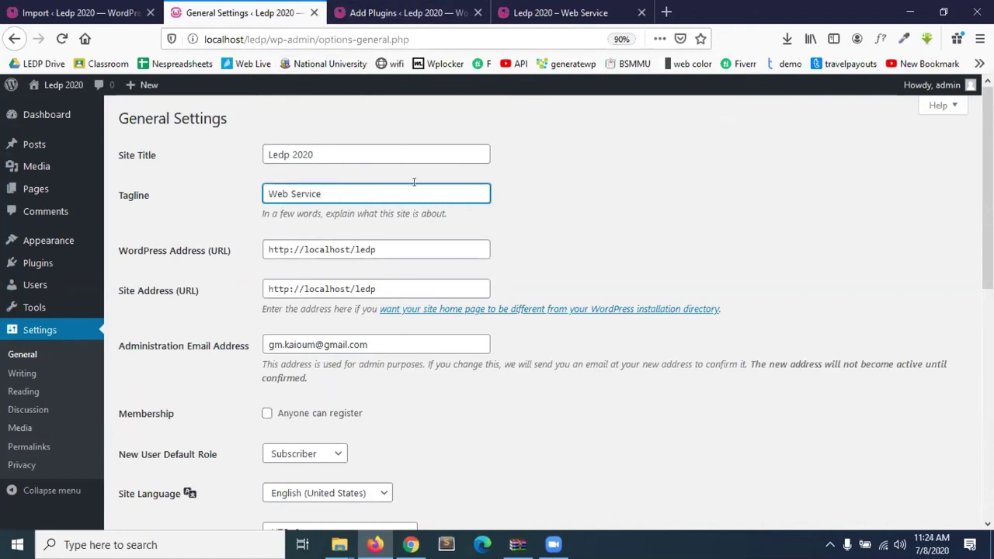
{"action": "left_click", "coordinate": [506, 198]}
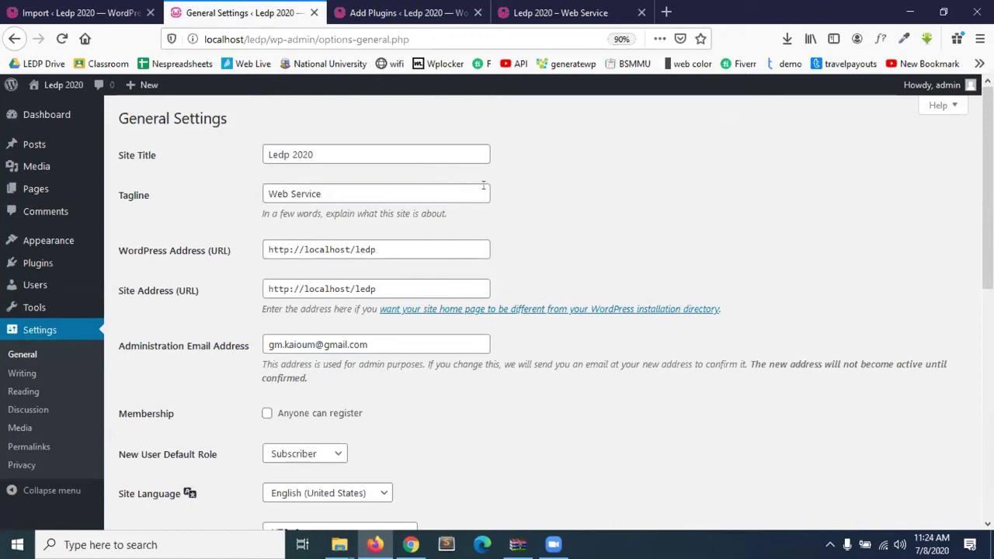
{"action": "scroll", "coordinate": [480, 325], "scroll_direction": "down", "scroll_amount": 4}
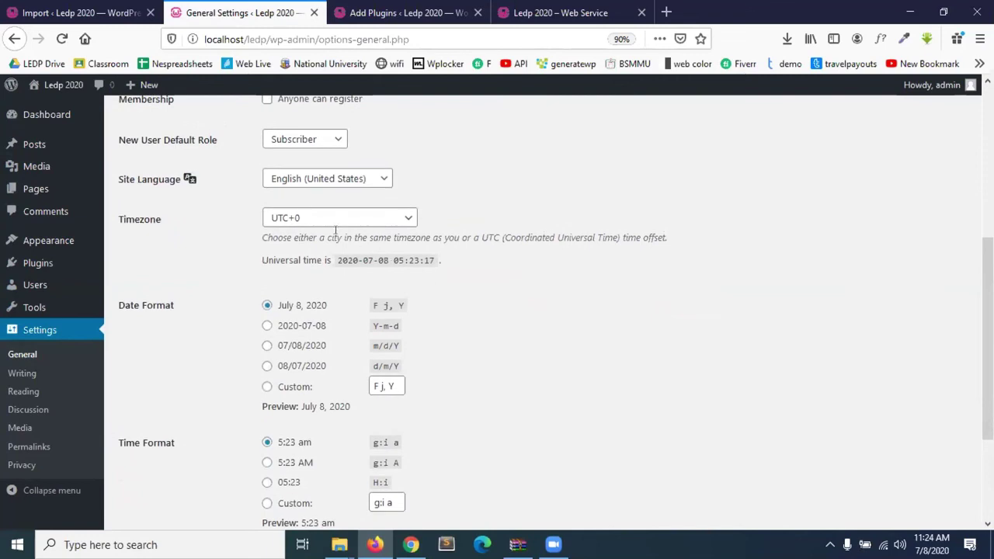
Set timezone UTC+6, date format d/m/Y (08/07/2020), week start Saturday, and save.
{"action": "left_click", "coordinate": [311, 218]}
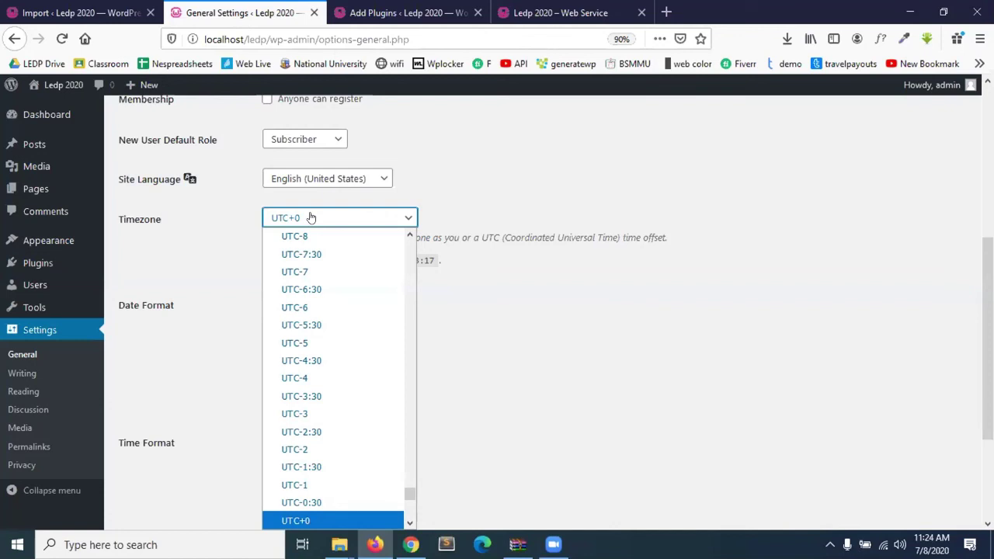
{"action": "scroll", "coordinate": [318, 355], "scroll_direction": "down", "scroll_amount": 7}
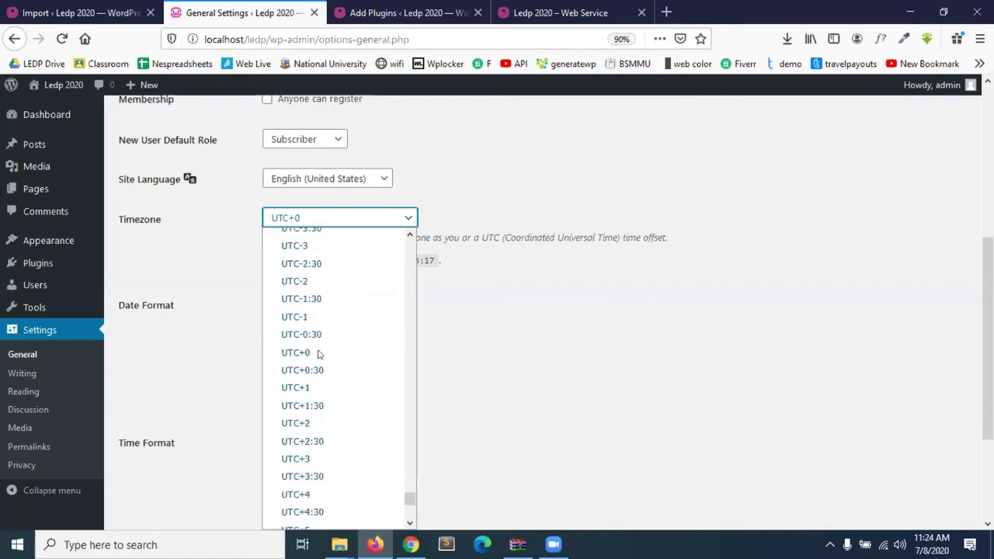
{"action": "scroll", "coordinate": [318, 355], "scroll_direction": "down", "scroll_amount": 2}
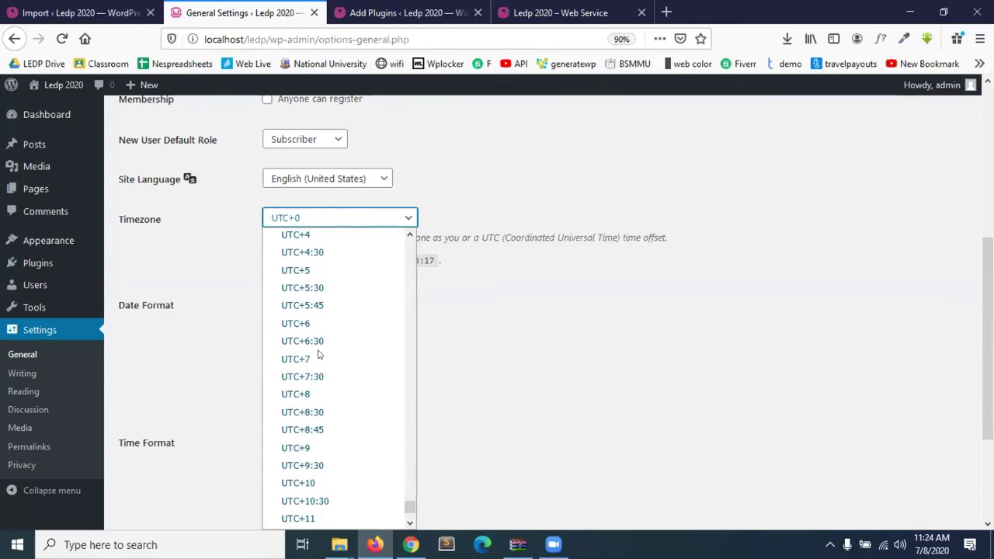
{"action": "left_click", "coordinate": [293, 325]}
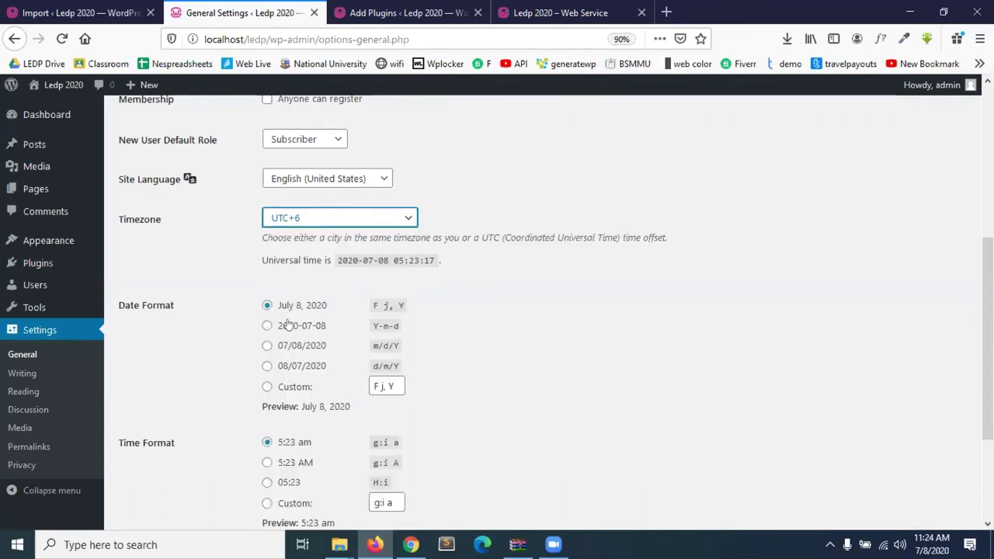
{"action": "scroll", "coordinate": [299, 431], "scroll_direction": "down", "scroll_amount": 2}
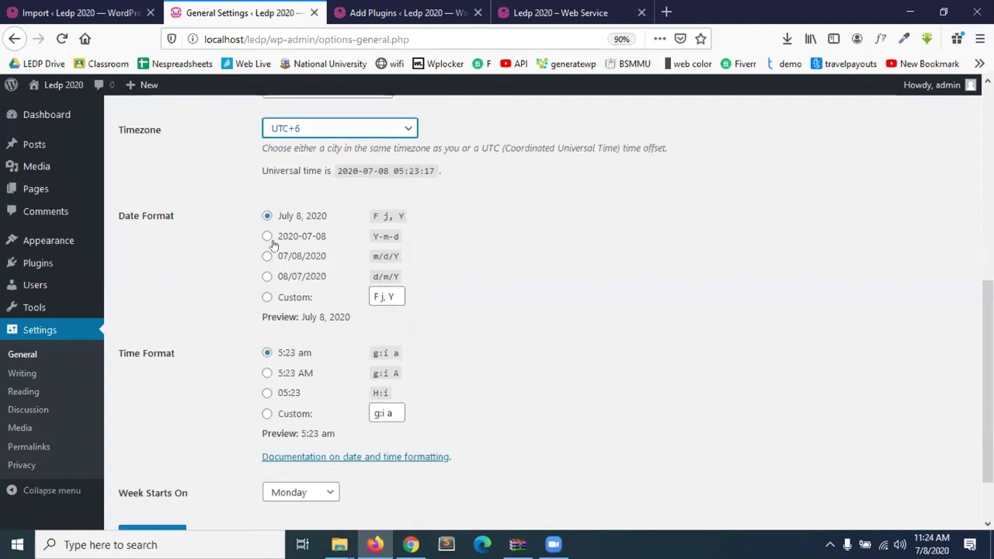
{"action": "left_click", "coordinate": [267, 277]}
{"action": "scroll", "coordinate": [369, 352], "scroll_direction": "down", "scroll_amount": 1}
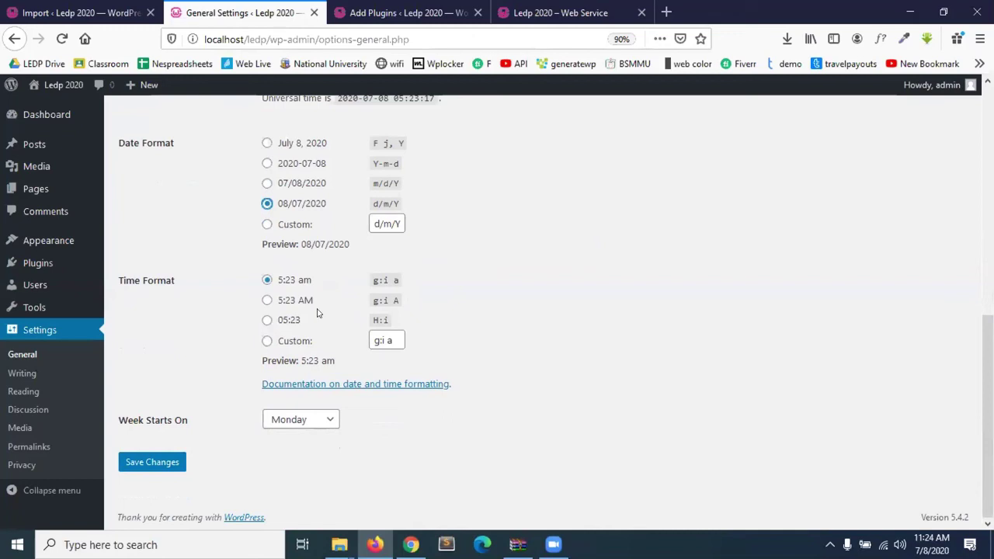
{"action": "left_click", "coordinate": [299, 420]}
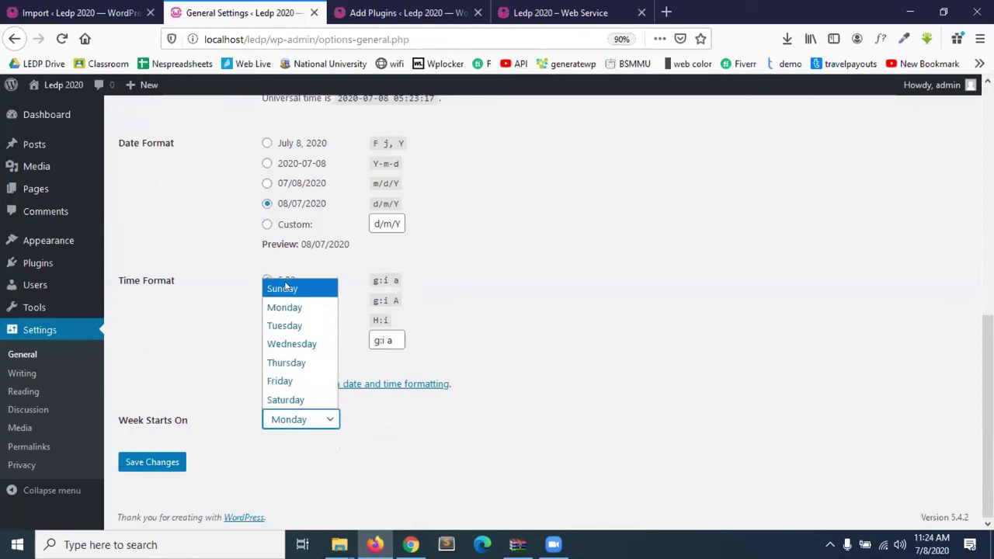
{"action": "left_click", "coordinate": [306, 396]}
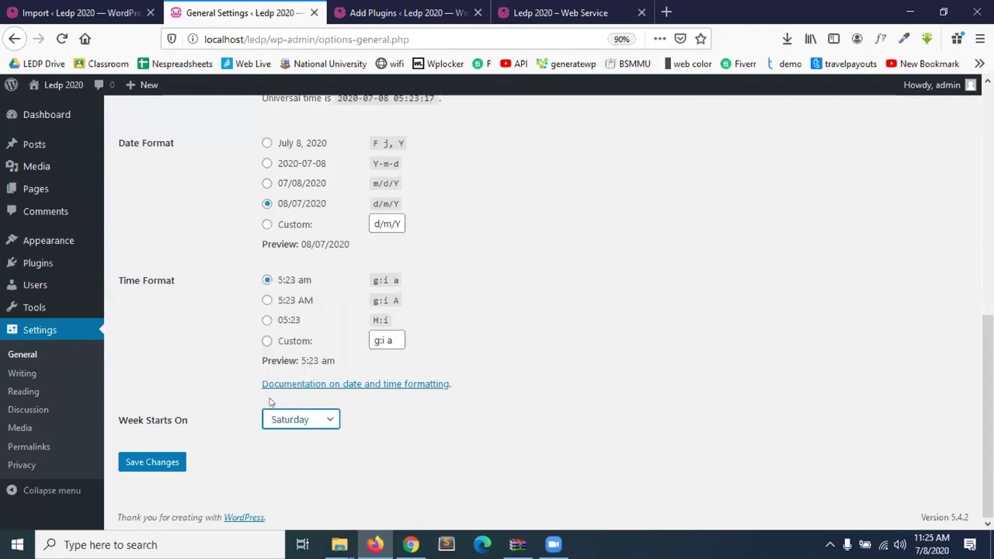
{"action": "left_click", "coordinate": [148, 462]}
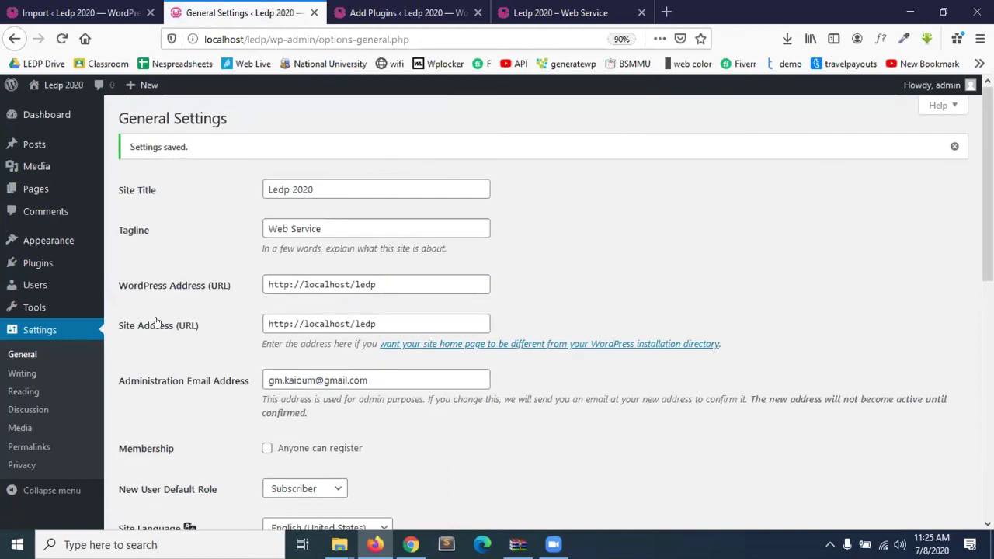
In Writing Settings, make WEB the default post category and keep Standard as post format.
{"action": "left_click", "coordinate": [24, 376]}
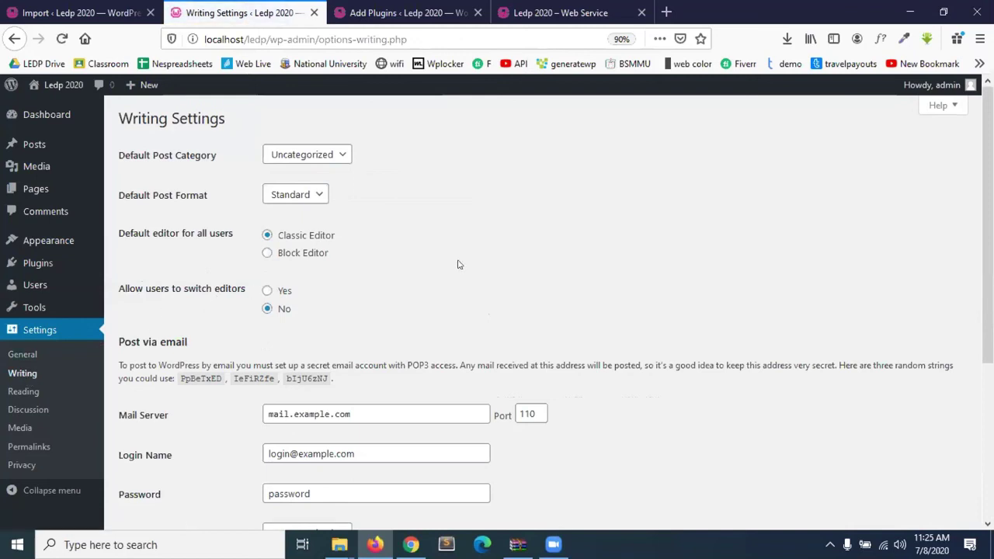
{"action": "scroll", "coordinate": [448, 243], "scroll_direction": "down", "scroll_amount": 1}
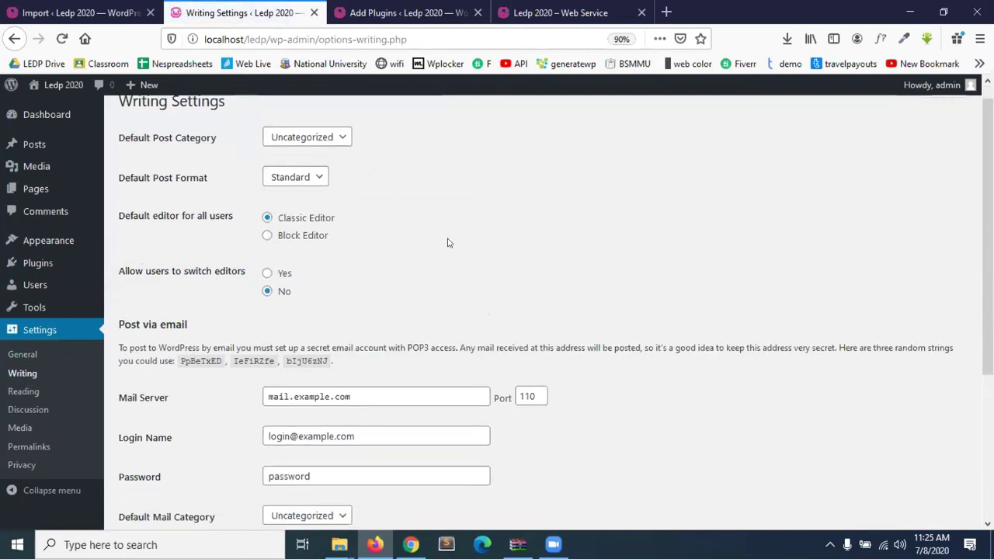
{"action": "left_click", "coordinate": [336, 135]}
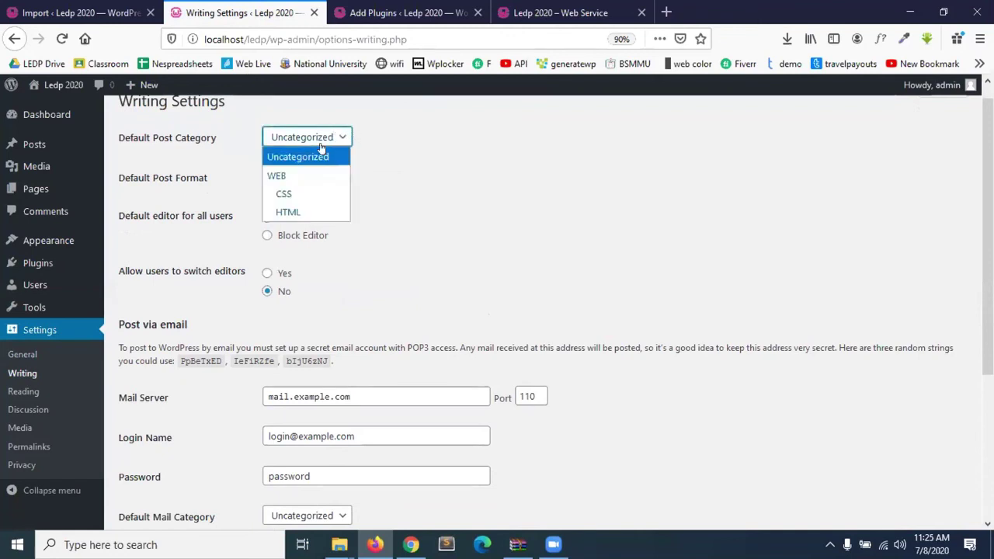
{"action": "left_click", "coordinate": [284, 179]}
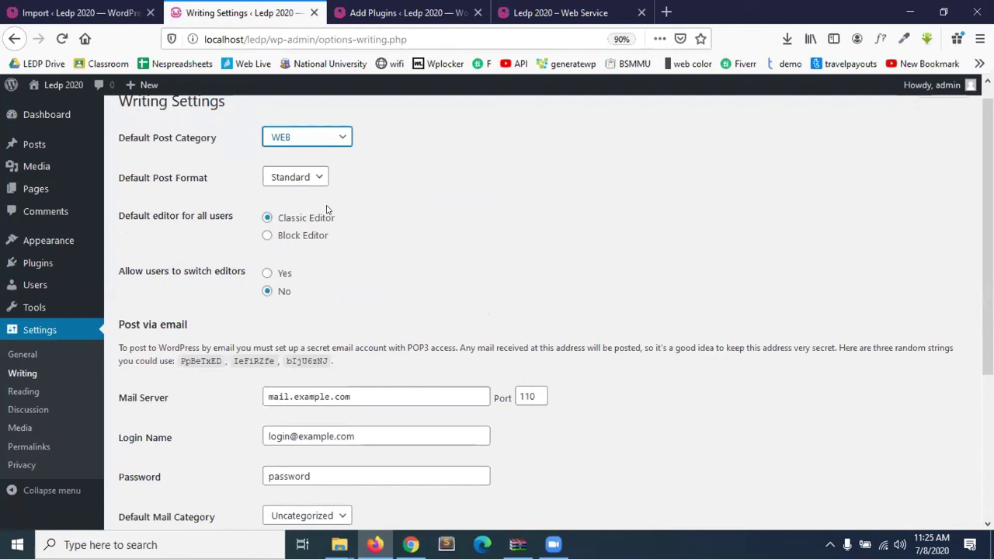
{"action": "left_click", "coordinate": [300, 179]}
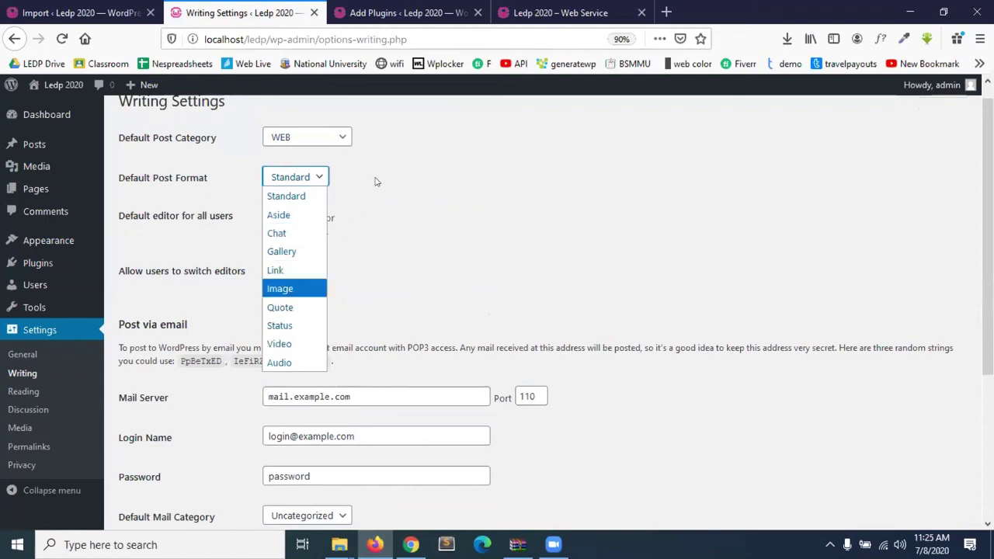
{"action": "left_click", "coordinate": [406, 174]}
Open a blank Add New Page editor and toggle its Screen Options panel open and closed.
{"action": "left_click", "coordinate": [34, 9]}
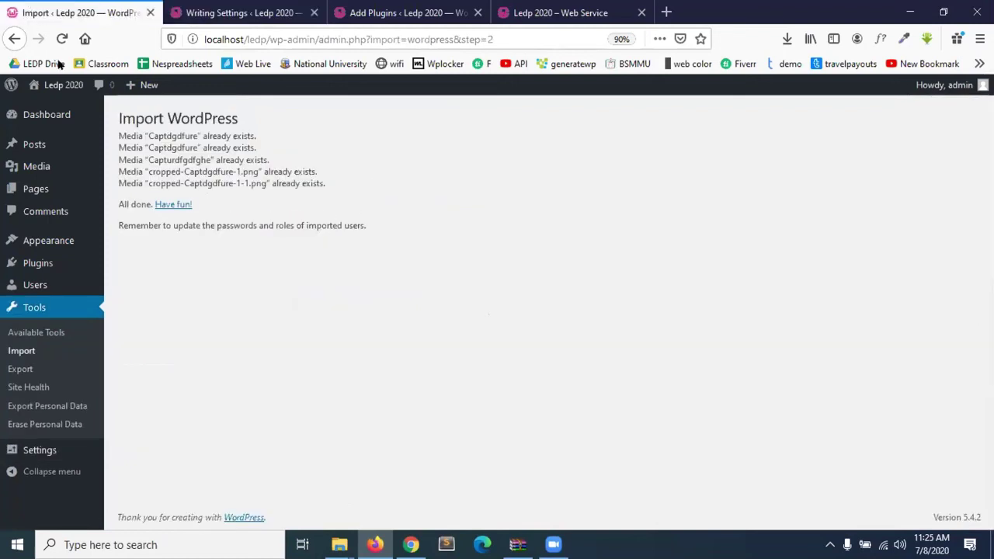
{"action": "mouse_move", "coordinate": [41, 194]}
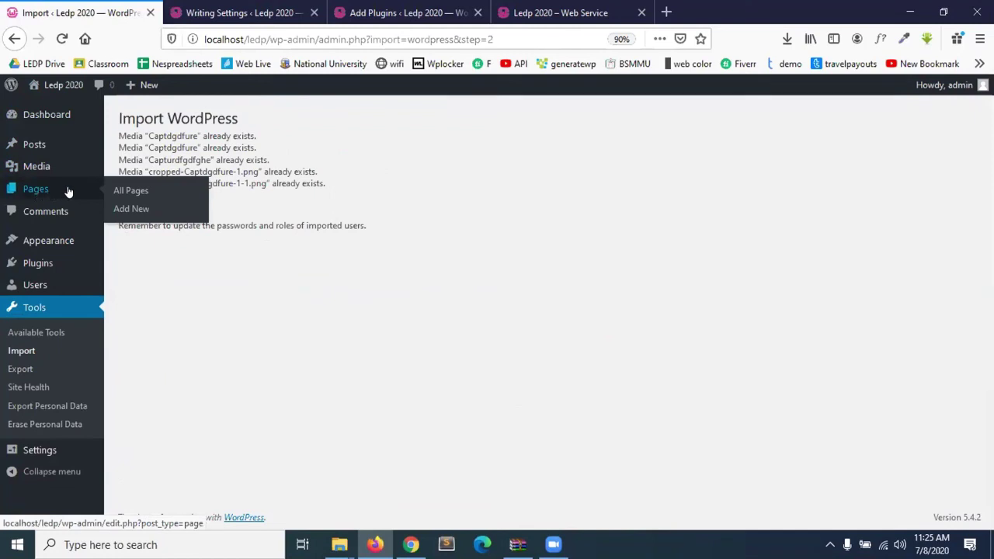
{"action": "left_click", "coordinate": [133, 210]}
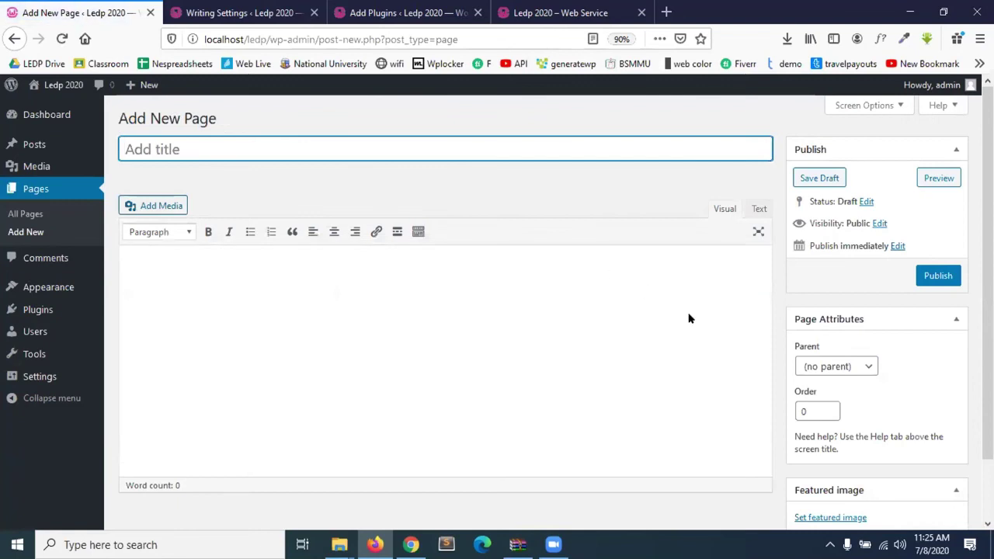
{"action": "scroll", "coordinate": [726, 303], "scroll_direction": "down", "scroll_amount": 2}
{"action": "scroll", "coordinate": [828, 299], "scroll_direction": "up", "scroll_amount": 2}
{"action": "scroll", "coordinate": [836, 342], "scroll_direction": "down", "scroll_amount": 2}
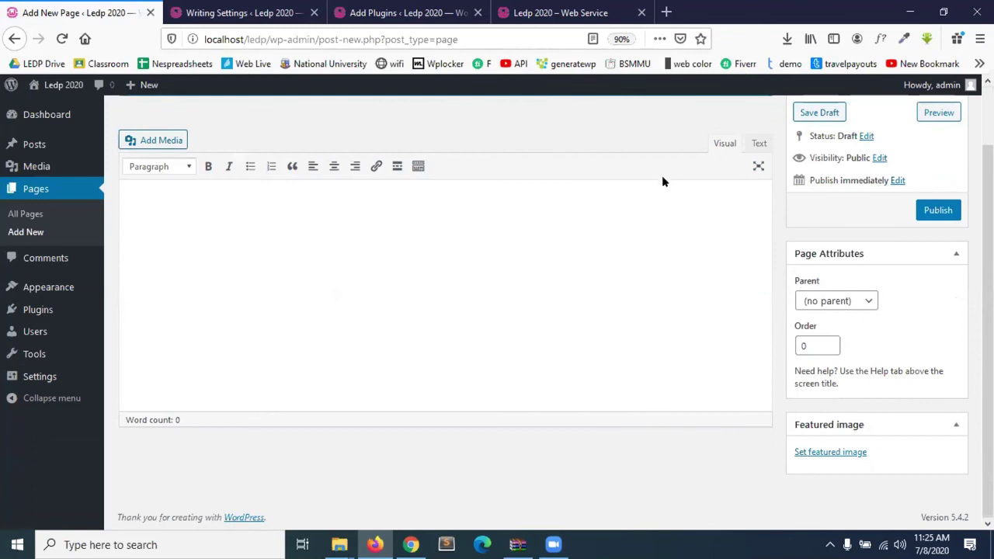
{"action": "scroll", "coordinate": [655, 225], "scroll_direction": "up", "scroll_amount": 1}
{"action": "scroll", "coordinate": [655, 226], "scroll_direction": "up", "scroll_amount": 1}
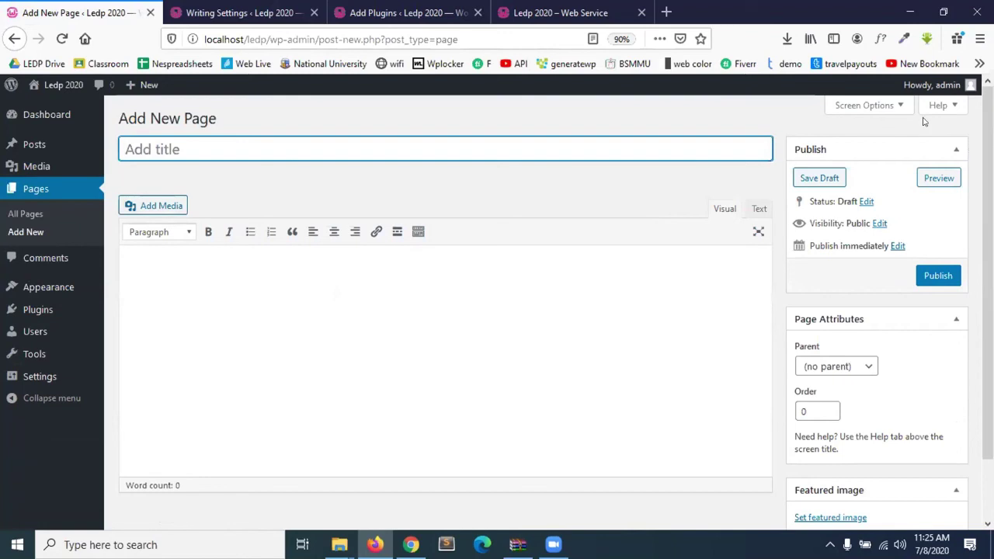
{"action": "left_click", "coordinate": [893, 108]}
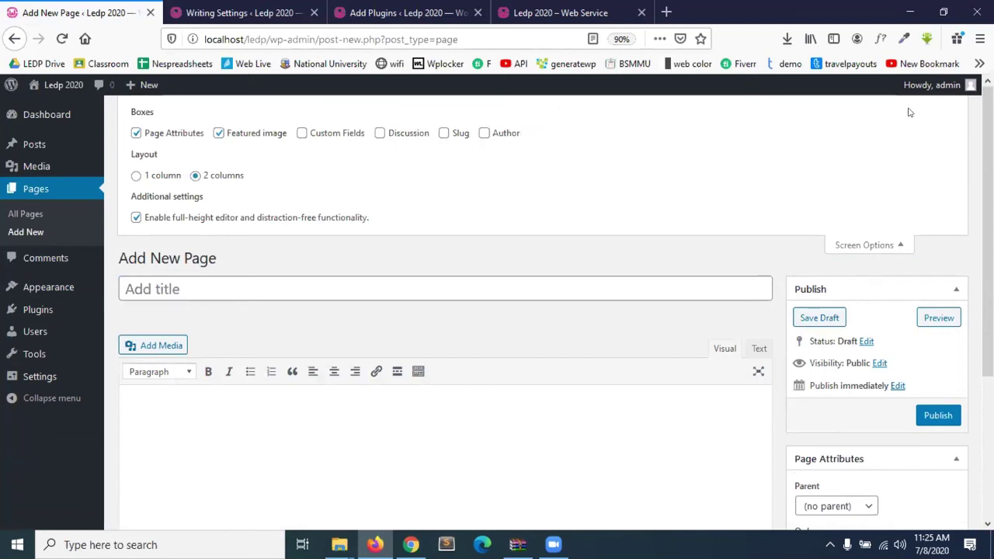
{"action": "left_click", "coordinate": [861, 245]}
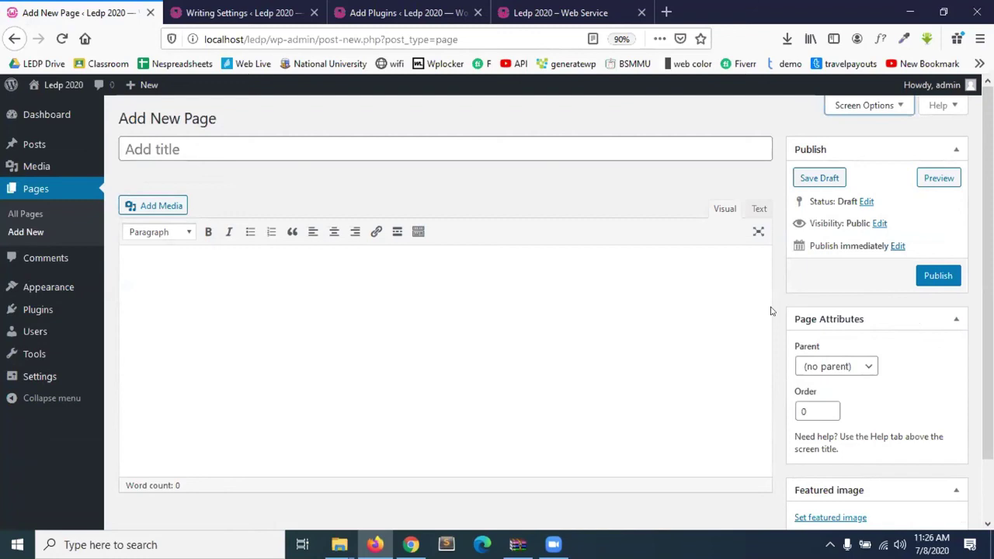
{"action": "left_click", "coordinate": [241, 12]}
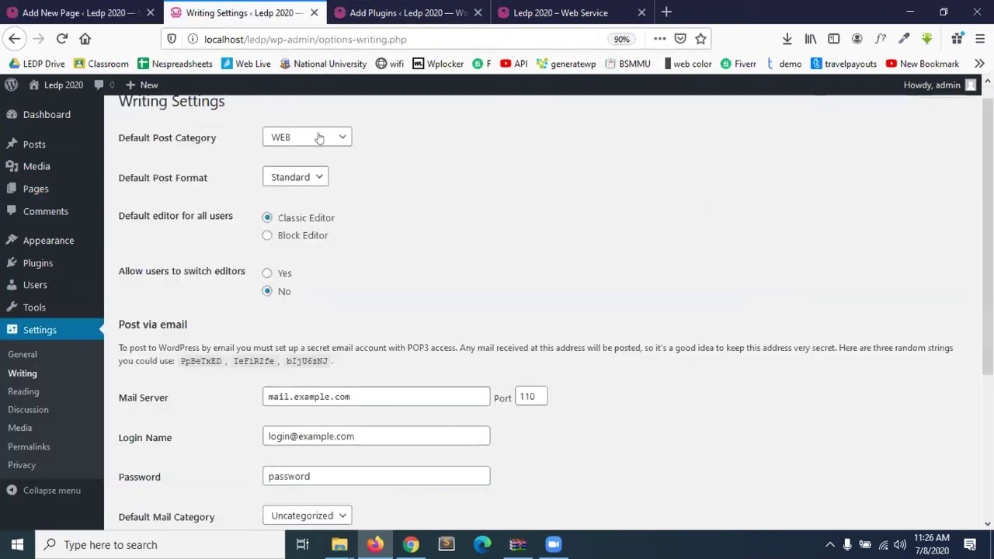
Scroll through the rest of Writing Settings, then open Settings > Reading.
{"action": "scroll", "coordinate": [318, 289], "scroll_direction": "down", "scroll_amount": 1}
{"action": "scroll", "coordinate": [318, 288], "scroll_direction": "down", "scroll_amount": 4}
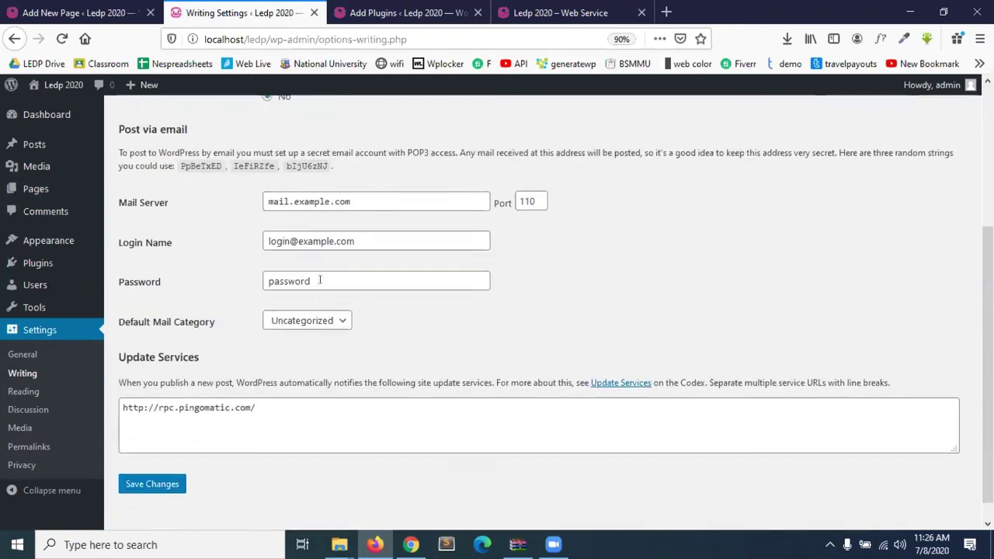
{"action": "scroll", "coordinate": [319, 288], "scroll_direction": "down", "scroll_amount": 1}
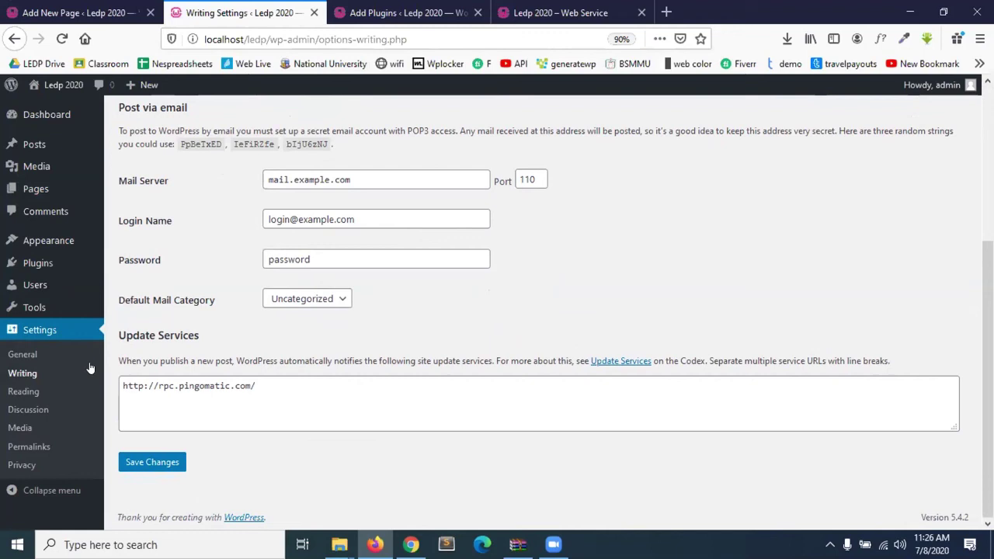
{"action": "left_click", "coordinate": [30, 393]}
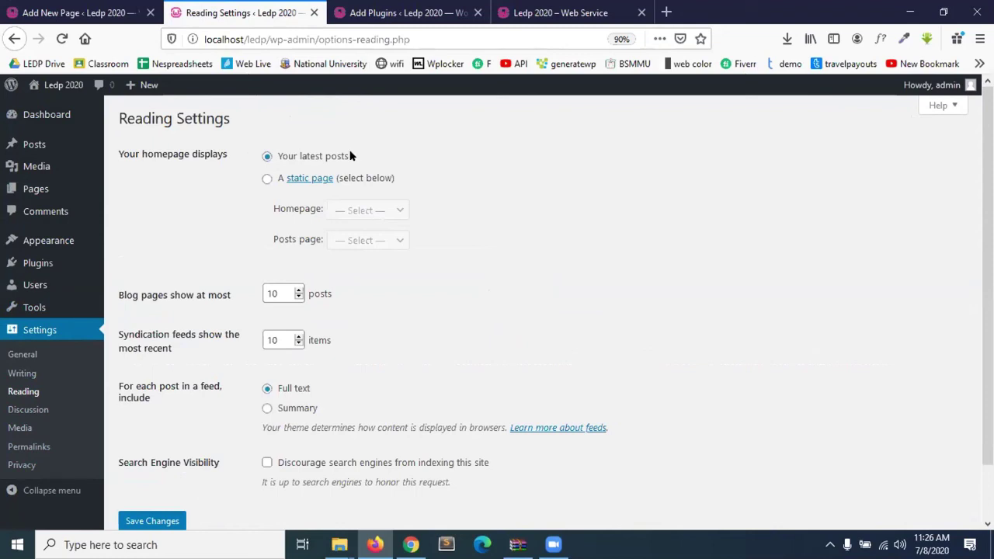
Choose a static homepage with Home as the homepage and Sample Page as posts page.
{"action": "left_click", "coordinate": [267, 157]}
{"action": "left_click", "coordinate": [379, 179]}
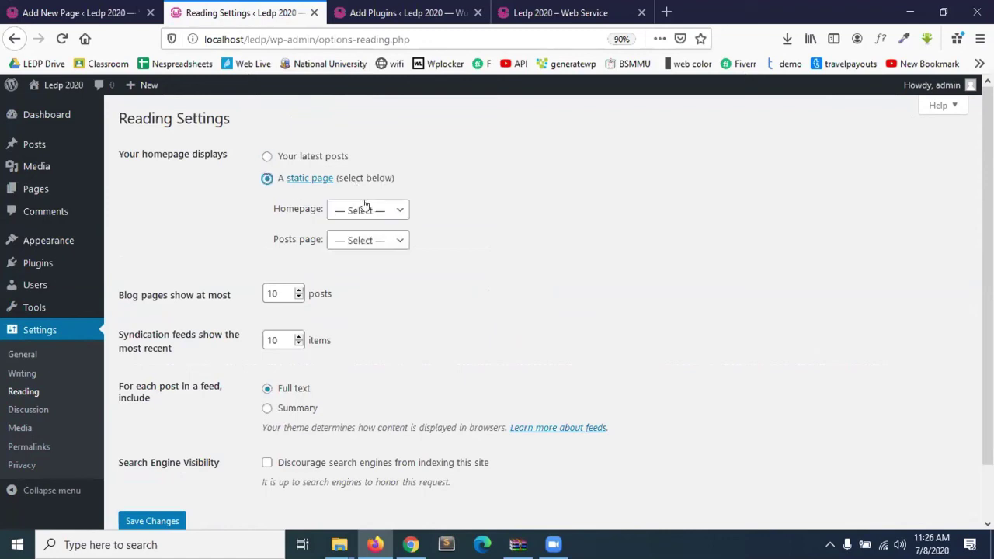
{"action": "left_click", "coordinate": [369, 208]}
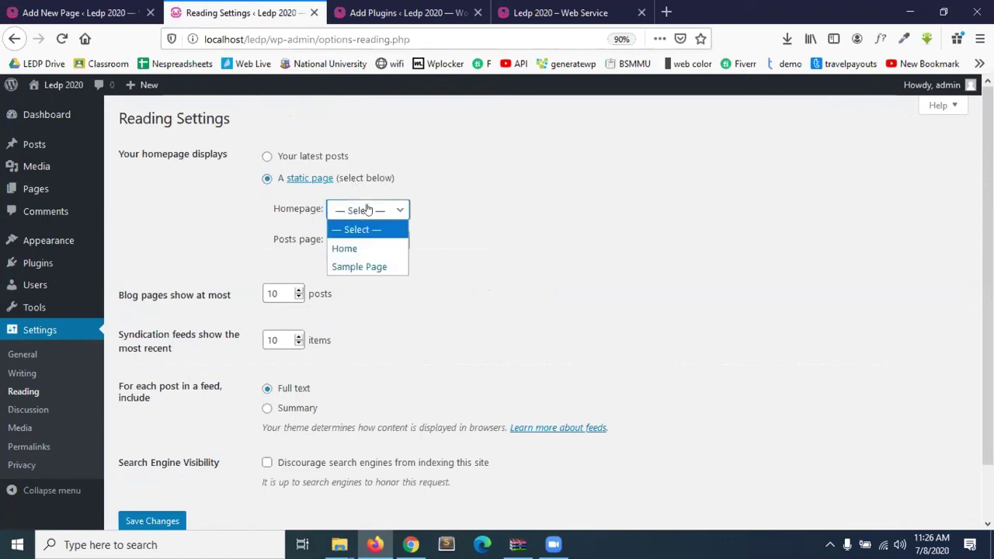
{"action": "left_click", "coordinate": [351, 249]}
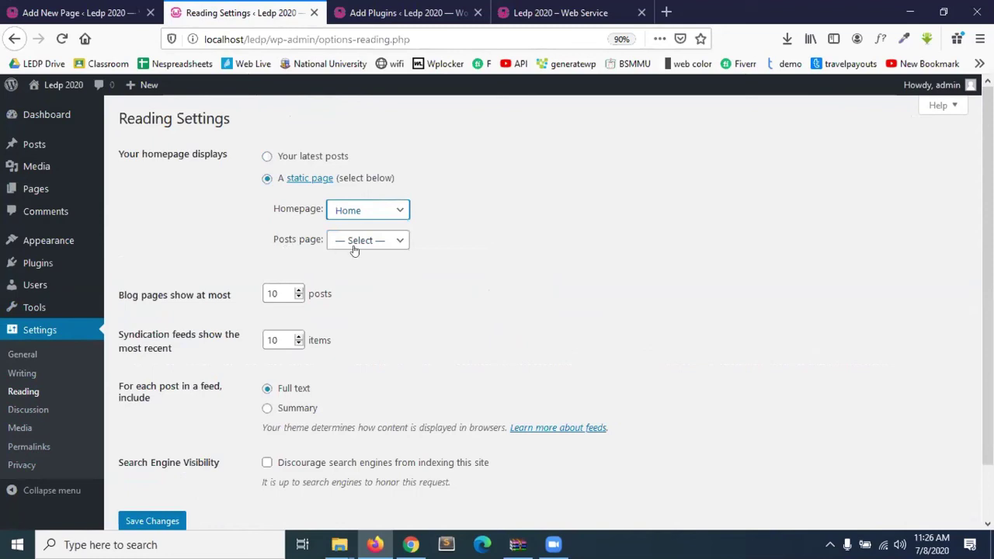
{"action": "left_click", "coordinate": [354, 249]}
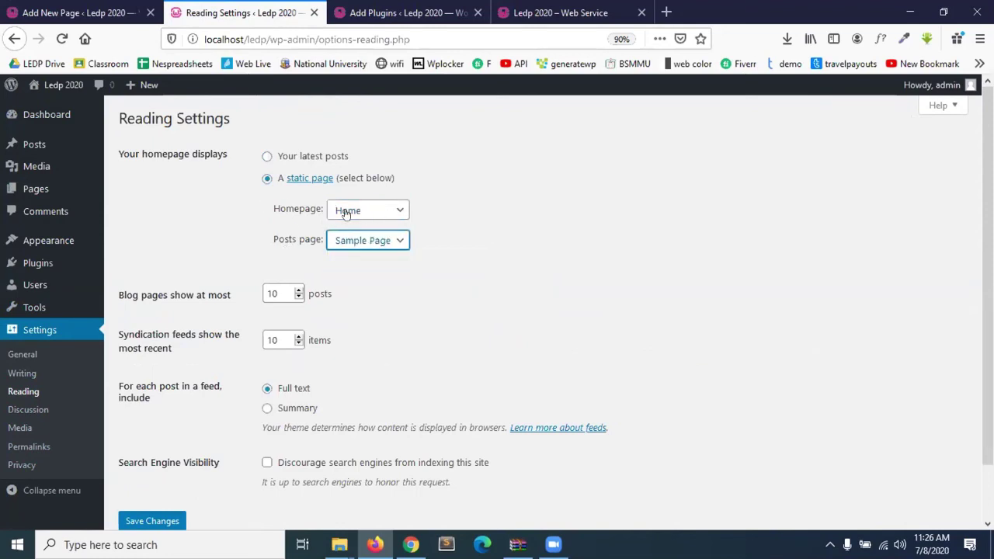
{"action": "left_click", "coordinate": [346, 212]}
{"action": "left_click", "coordinate": [347, 212]}
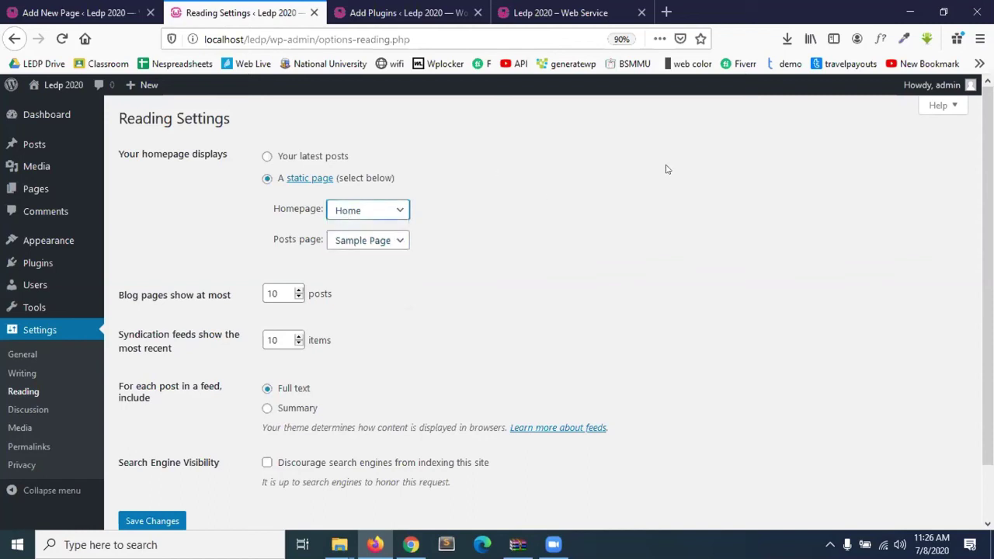
{"action": "left_click", "coordinate": [351, 217]}
{"action": "left_click", "coordinate": [344, 249]}
{"action": "left_click", "coordinate": [356, 242]}
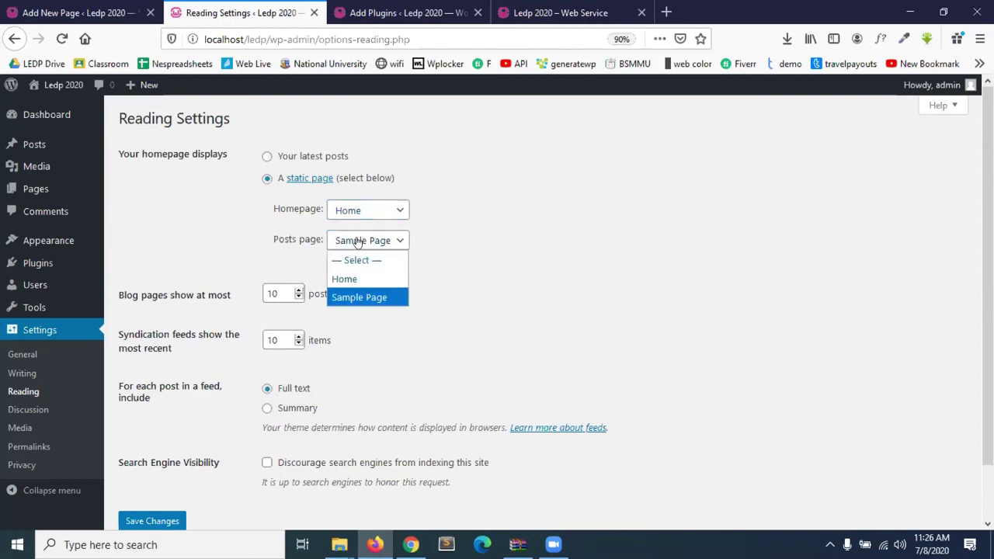
{"action": "left_click", "coordinate": [376, 299]}
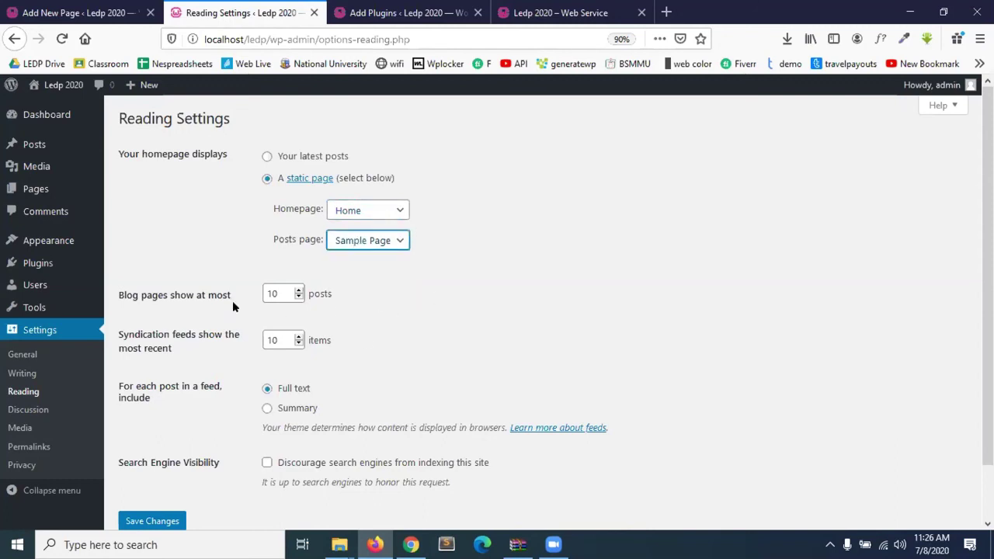
Change blog pages shown at most to 51 and save the reading settings.
{"action": "scroll", "coordinate": [232, 311], "scroll_direction": "down", "scroll_amount": 2}
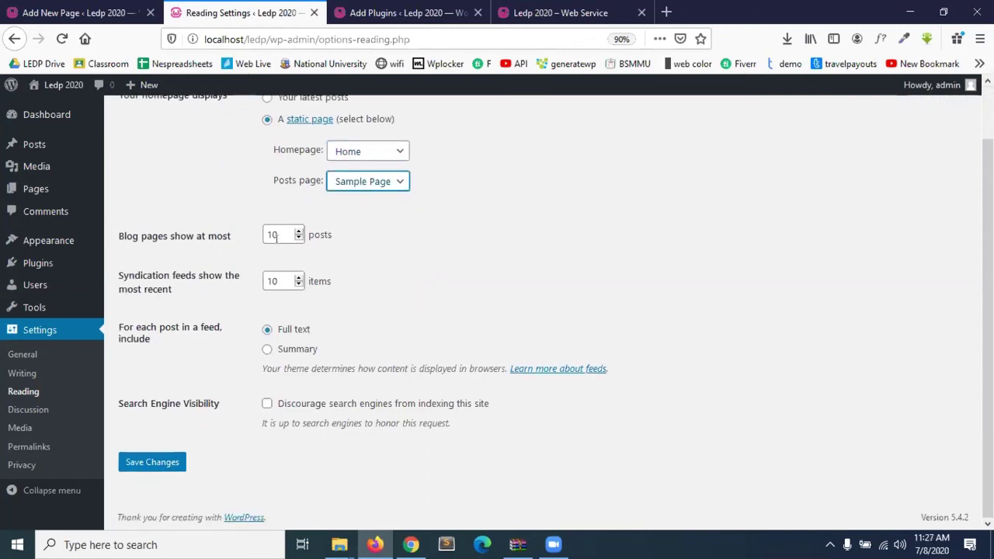
{"action": "left_click_drag", "start_coordinate": [278, 238], "coordinate": [254, 239]}
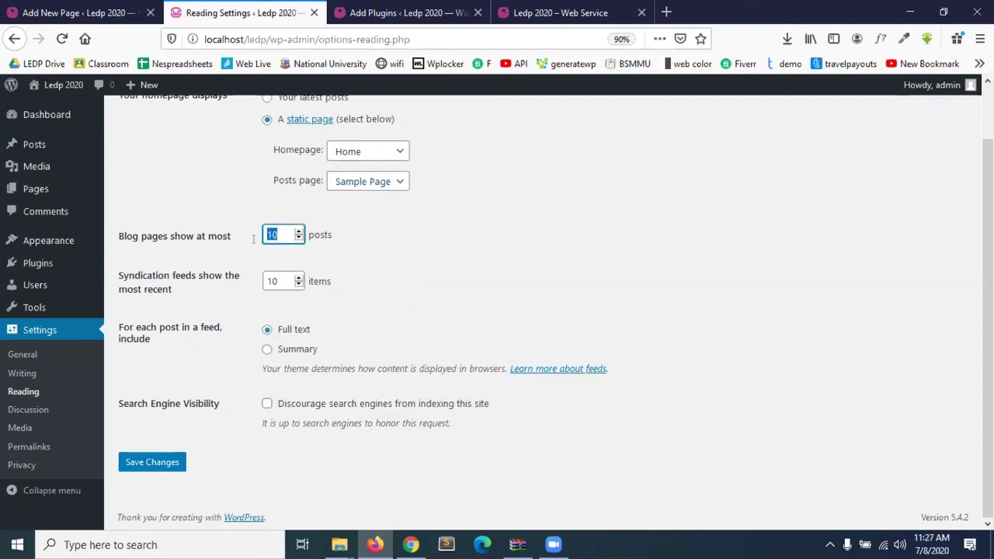
{"action": "type", "text": "5"}
{"action": "type", "text": "1"}
{"action": "left_click", "coordinate": [157, 470]}
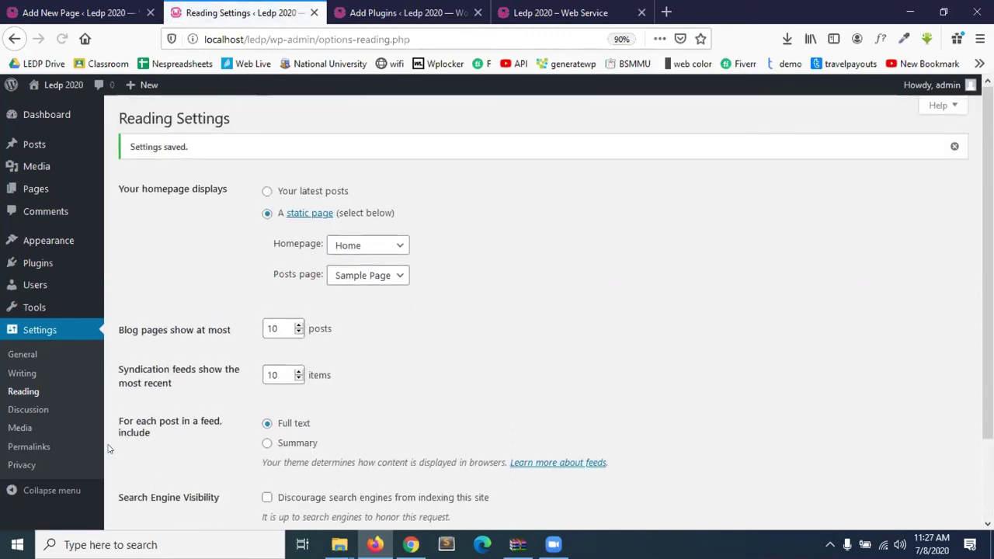
{"action": "left_click", "coordinate": [29, 412]}
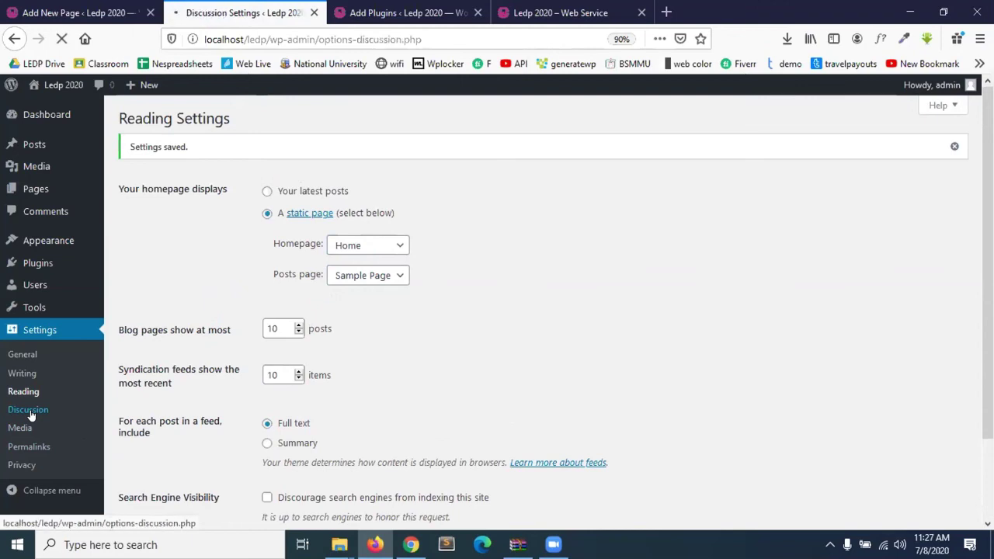
Scroll through the Discussion Settings to review them.
{"action": "scroll", "coordinate": [214, 338], "scroll_direction": "down", "scroll_amount": 10}
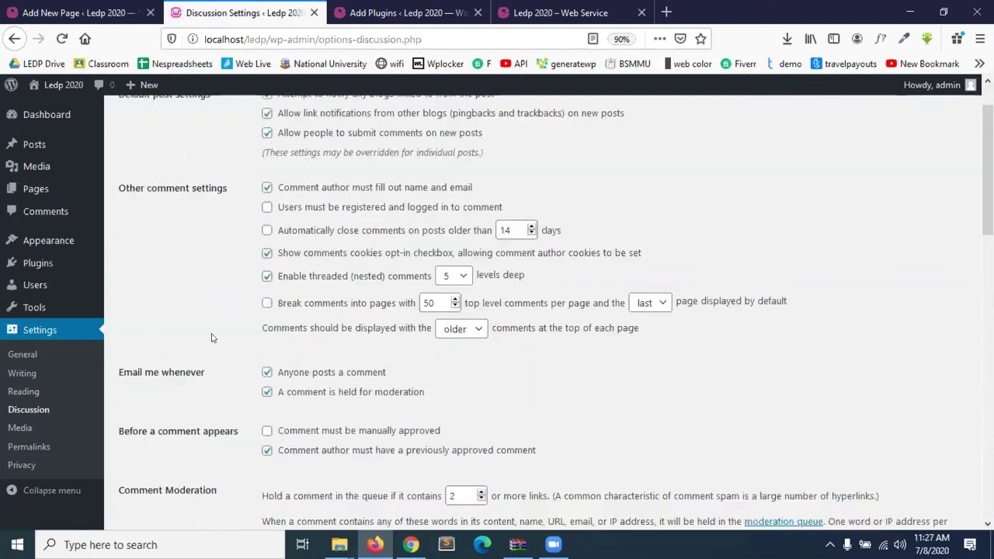
{"action": "scroll", "coordinate": [213, 338], "scroll_direction": "down", "scroll_amount": 3}
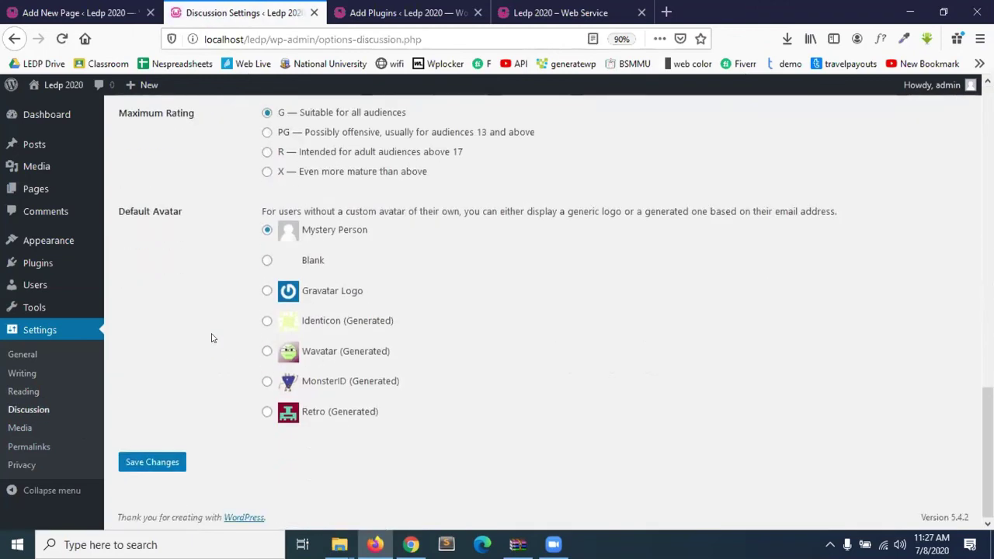
{"action": "scroll", "coordinate": [212, 337], "scroll_direction": "up", "scroll_amount": 13}
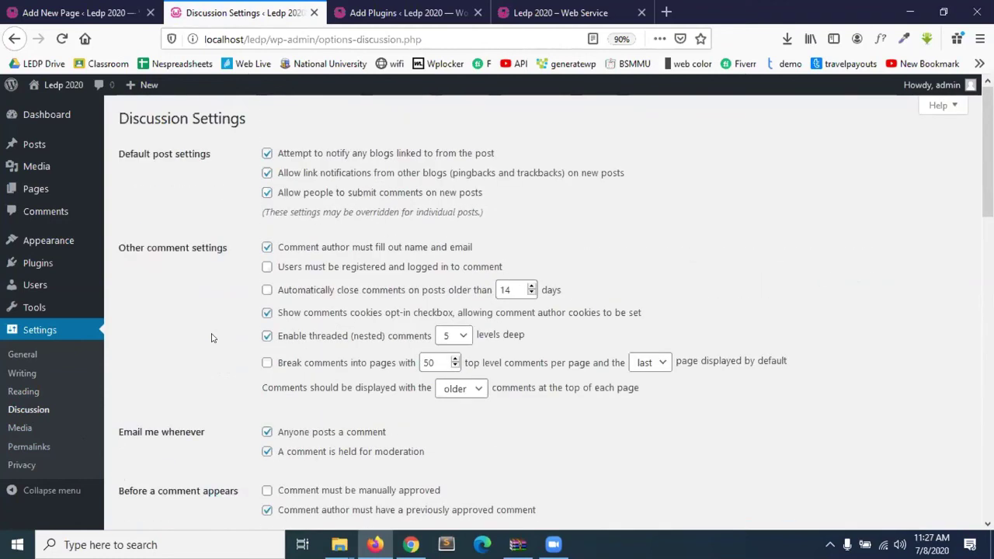
Review Media Settings image sizes: thumbnail 150×150, medium 300×300, large 1024×1024.
{"action": "left_click", "coordinate": [21, 429]}
{"action": "scroll", "coordinate": [215, 401], "scroll_direction": "down", "scroll_amount": 1}
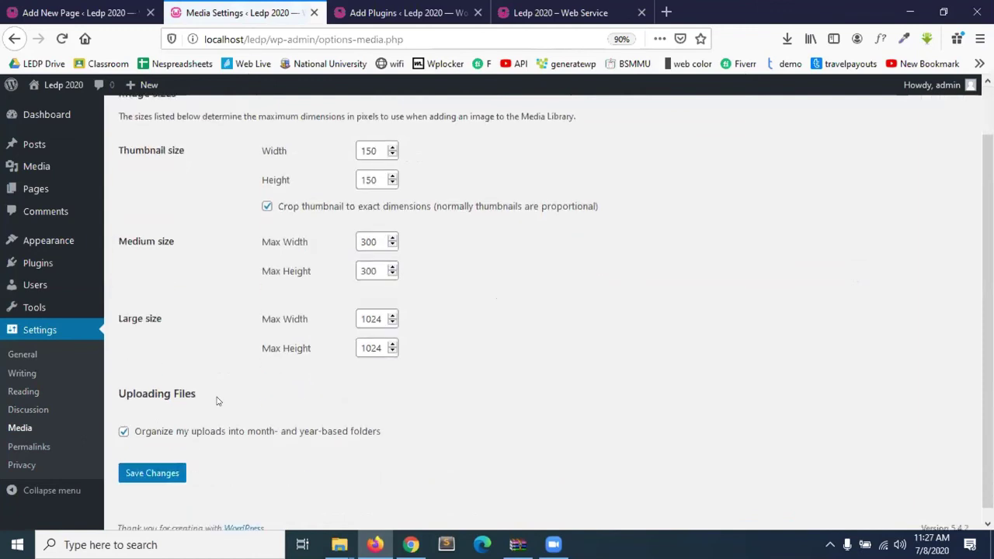
{"action": "scroll", "coordinate": [217, 401], "scroll_direction": "up", "scroll_amount": 1}
{"action": "scroll", "coordinate": [217, 401], "scroll_direction": "down", "scroll_amount": 1}
{"action": "scroll", "coordinate": [216, 401], "scroll_direction": "up", "scroll_amount": 1}
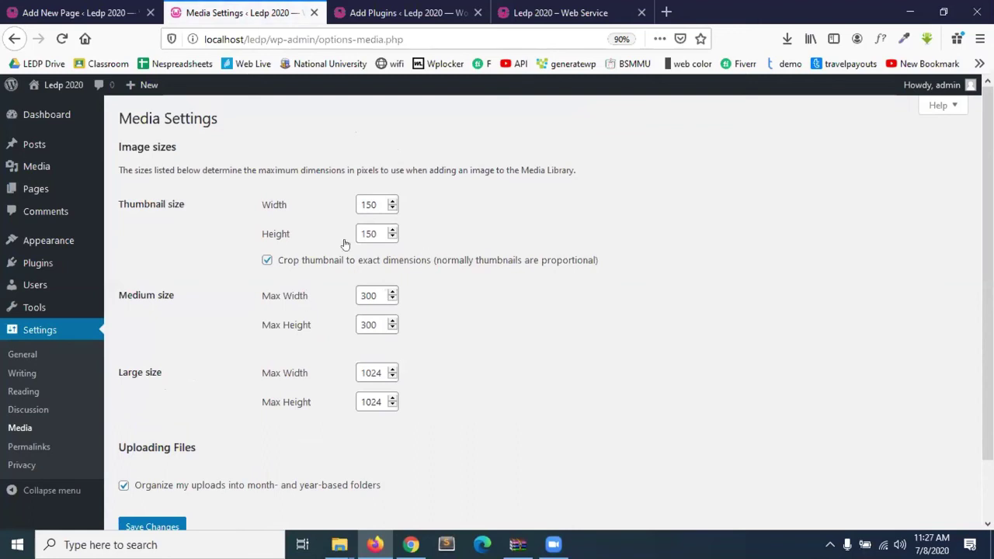
{"action": "scroll", "coordinate": [310, 326], "scroll_direction": "down", "scroll_amount": 2}
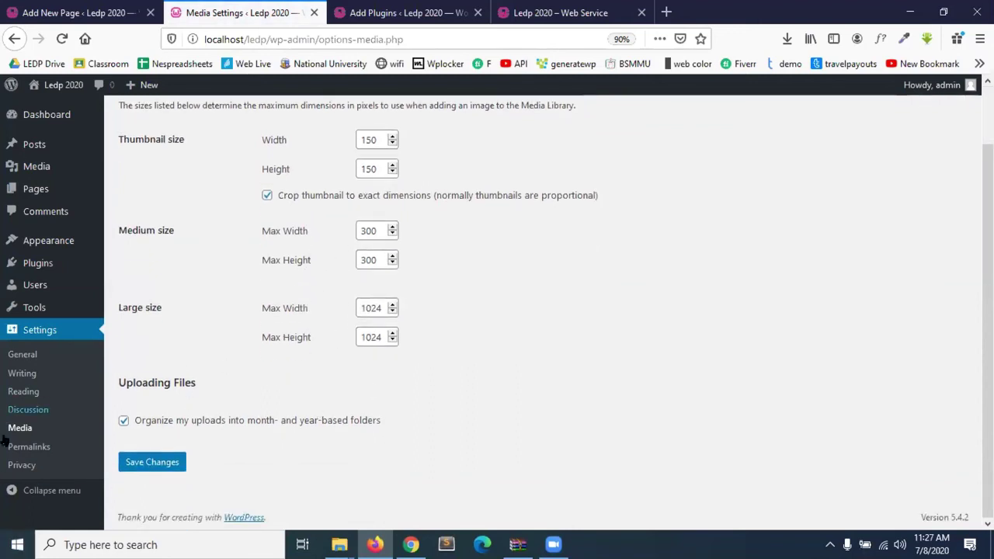
{"action": "left_click", "coordinate": [31, 448]}
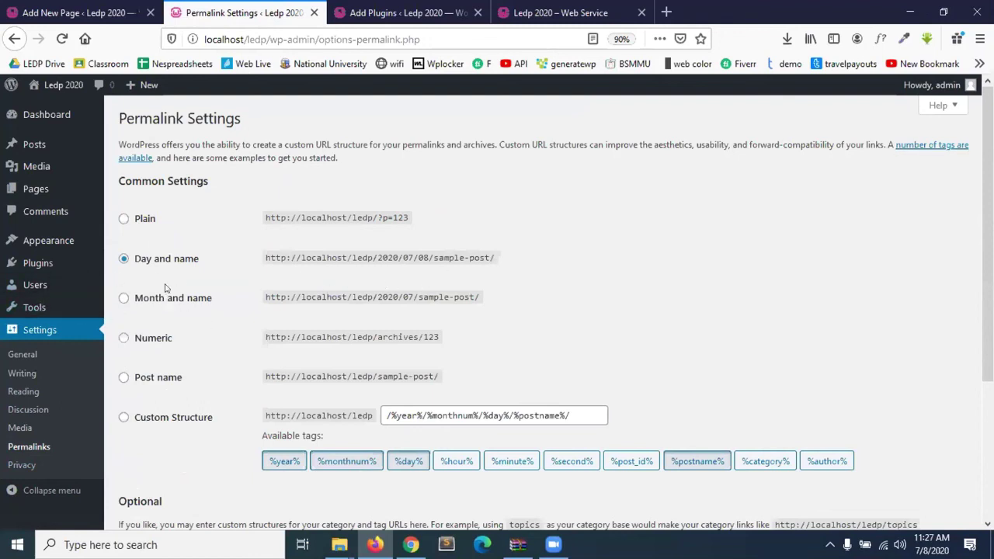
{"action": "left_click", "coordinate": [409, 11]}
{"action": "left_click", "coordinate": [559, 13]}
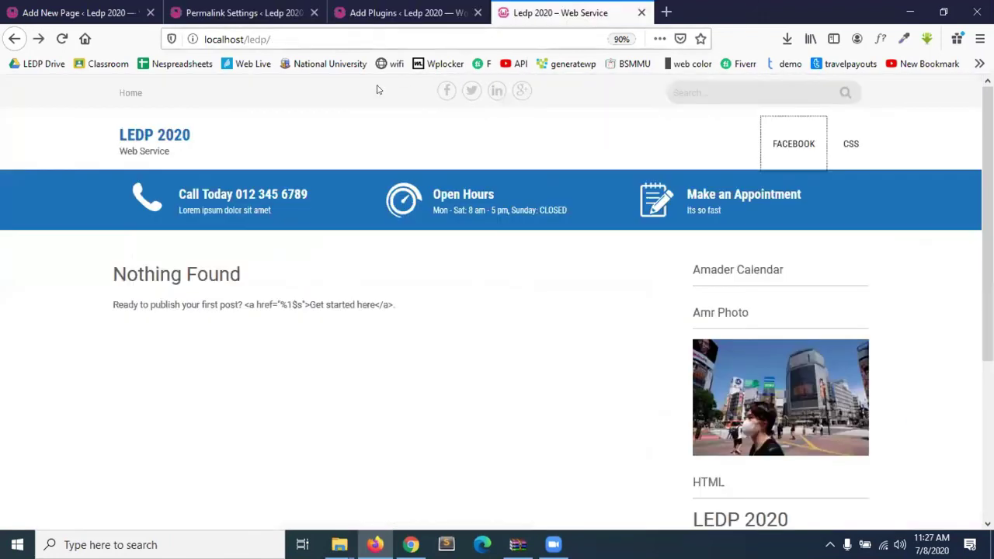
{"action": "left_click", "coordinate": [61, 38]}
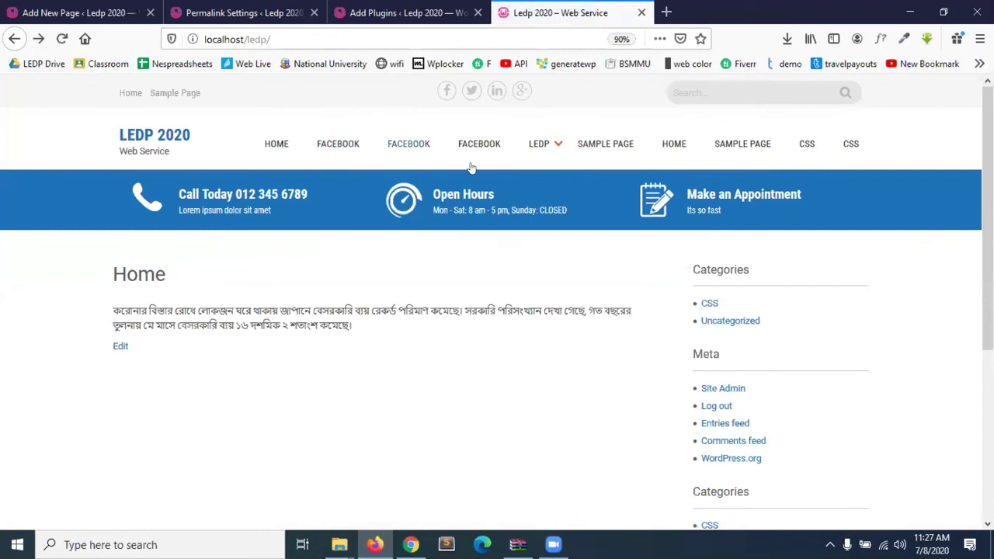
{"action": "left_click", "coordinate": [267, 39]}
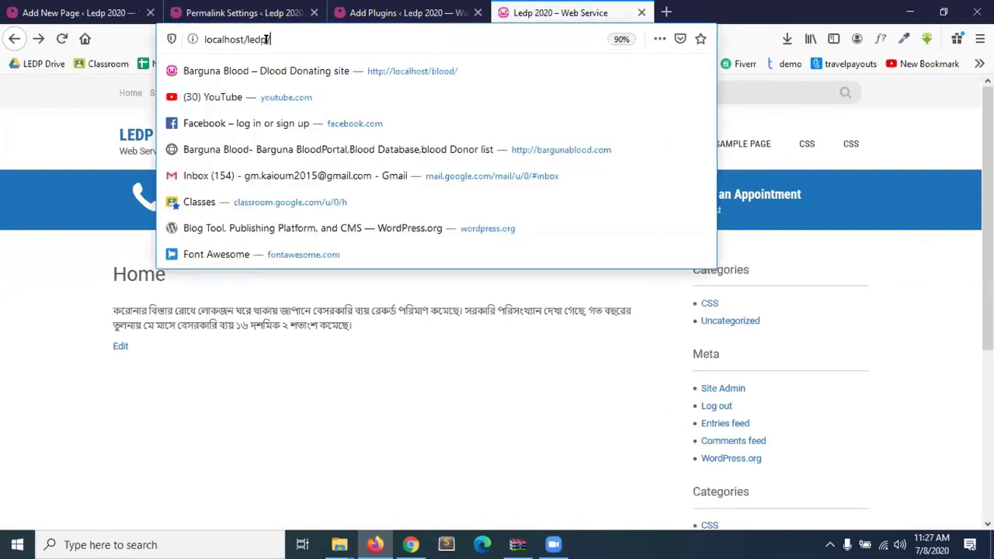
{"action": "left_click", "coordinate": [274, 39]}
{"action": "key", "text": "Escape"}
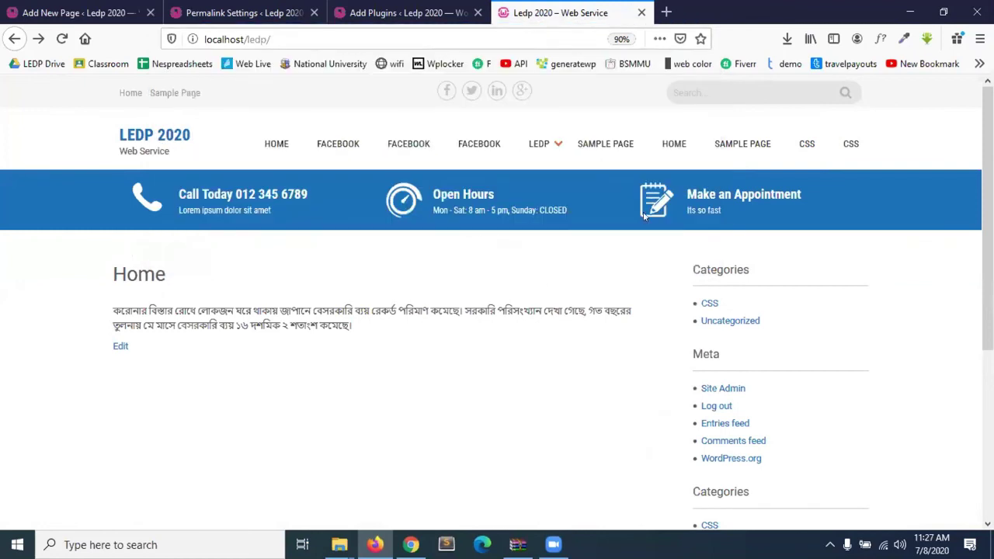
{"action": "left_click", "coordinate": [731, 157]}
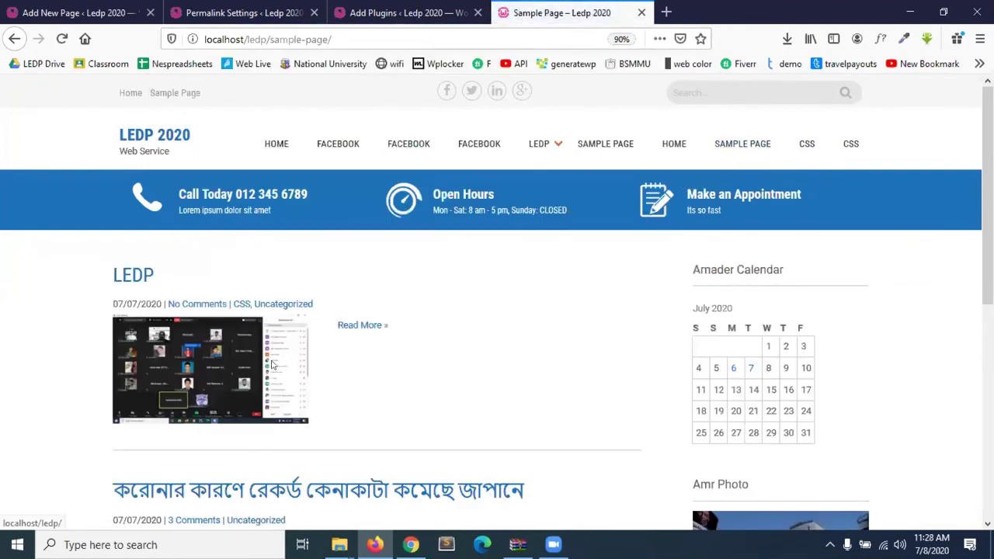
{"action": "scroll", "coordinate": [268, 362], "scroll_direction": "down", "scroll_amount": 3}
{"action": "left_click", "coordinate": [252, 360]}
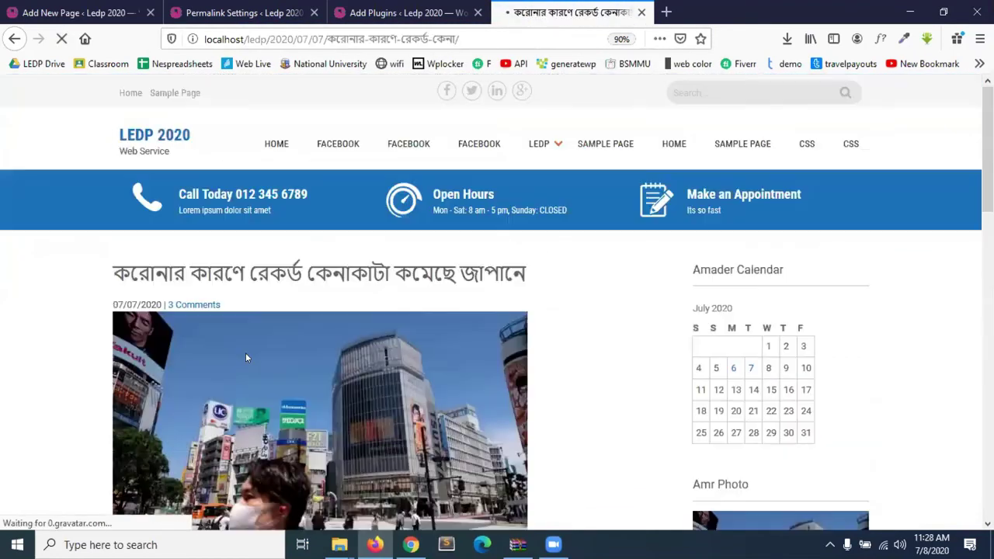
{"action": "left_click", "coordinate": [265, 38]}
{"action": "left_click_drag", "start_coordinate": [270, 39], "coordinate": [395, 35]}
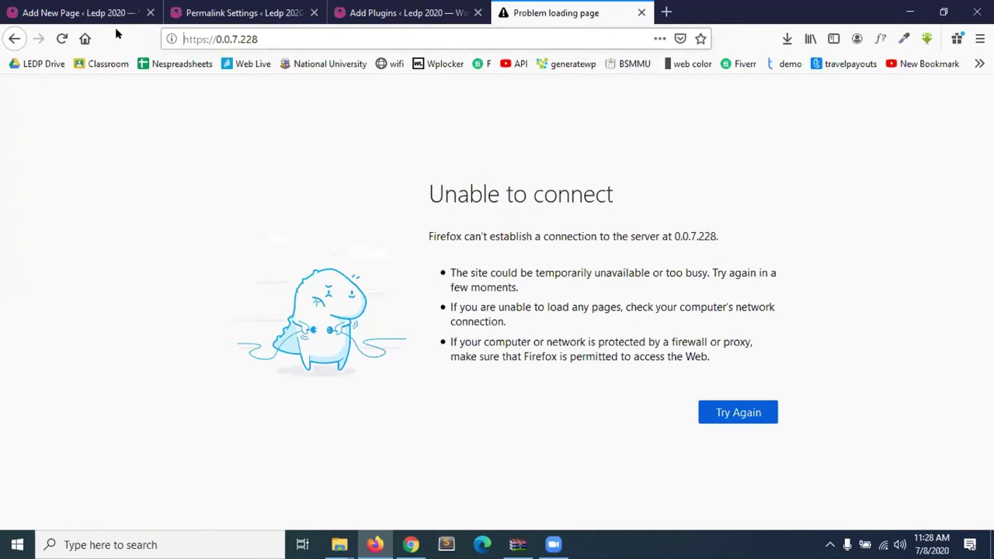
{"action": "left_click", "coordinate": [13, 40]}
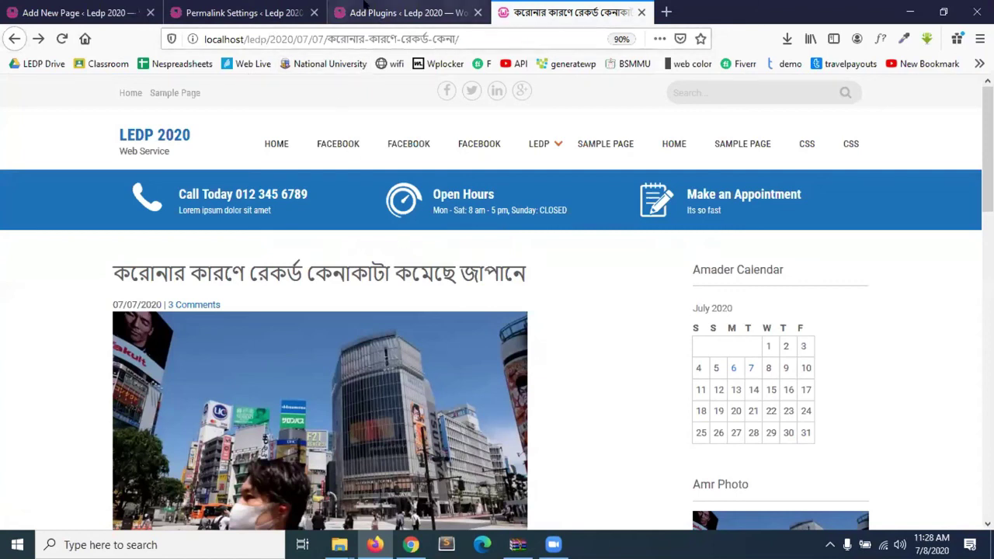
{"action": "left_click", "coordinate": [367, 8]}
{"action": "left_click", "coordinate": [246, 6]}
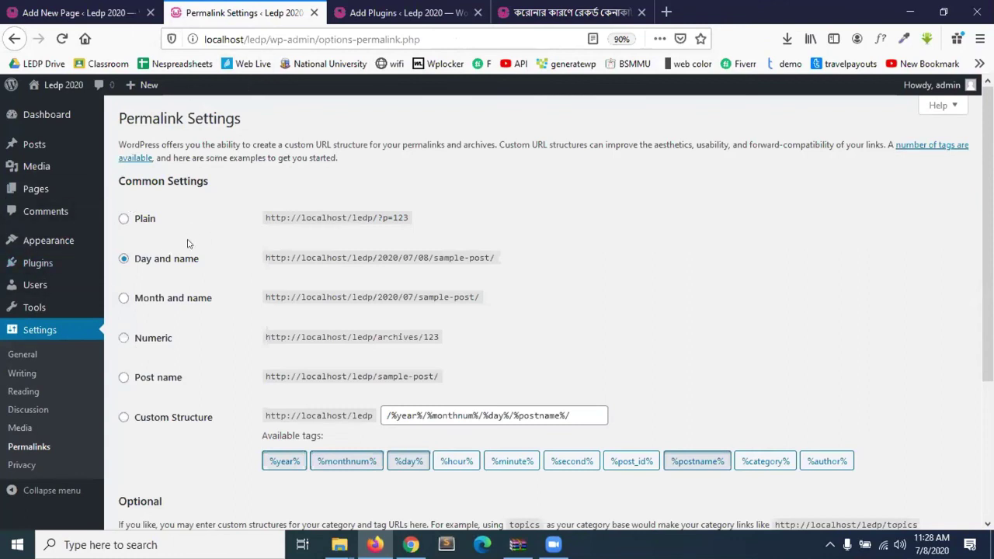
Select the Post name permalink structure and save the change.
{"action": "left_click", "coordinate": [124, 378]}
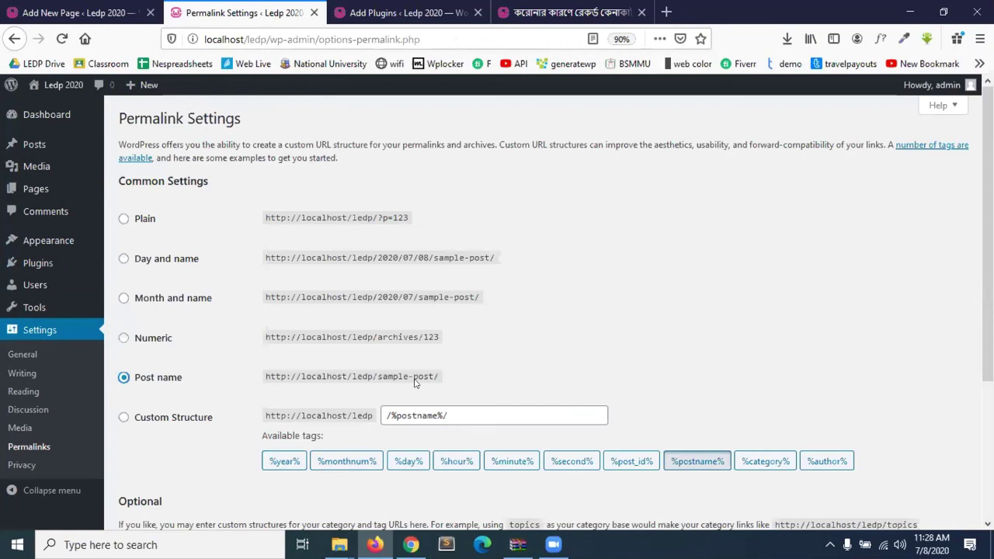
{"action": "scroll", "coordinate": [158, 379], "scroll_direction": "down", "scroll_amount": 3}
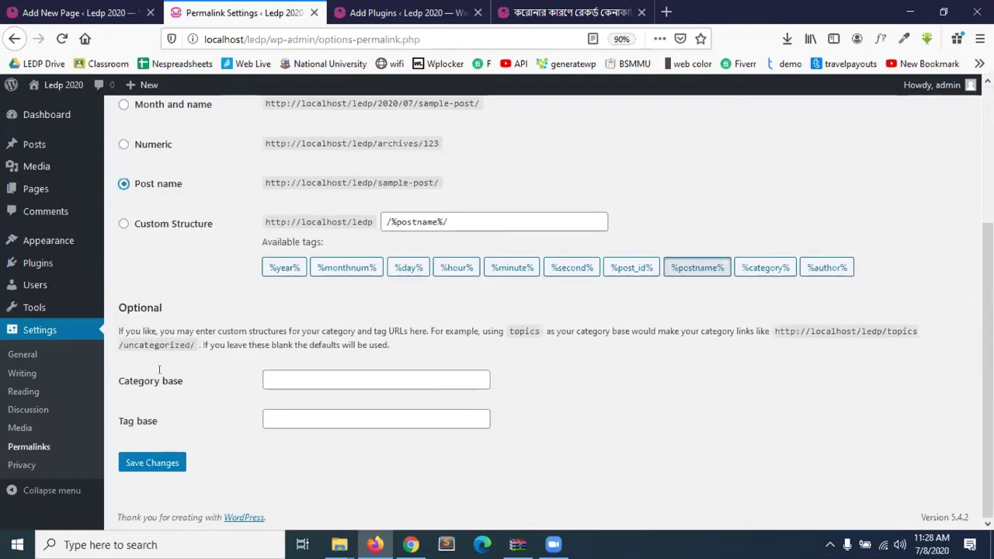
{"action": "left_click", "coordinate": [148, 465]}
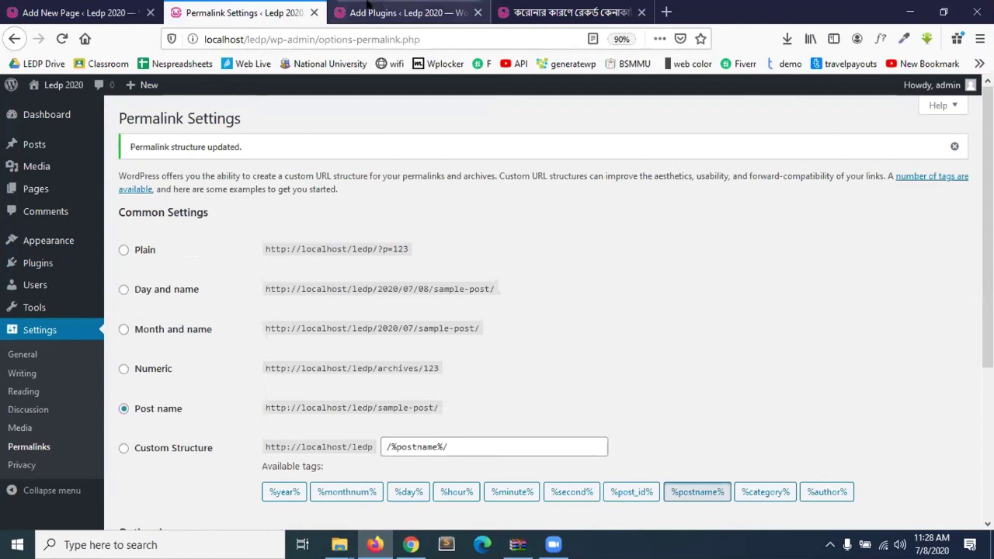
Reload the Bengali post at its old address, which now shows a 404 page.
{"action": "left_click", "coordinate": [406, 13]}
{"action": "left_click", "coordinate": [550, 7]}
{"action": "left_click", "coordinate": [61, 38]}
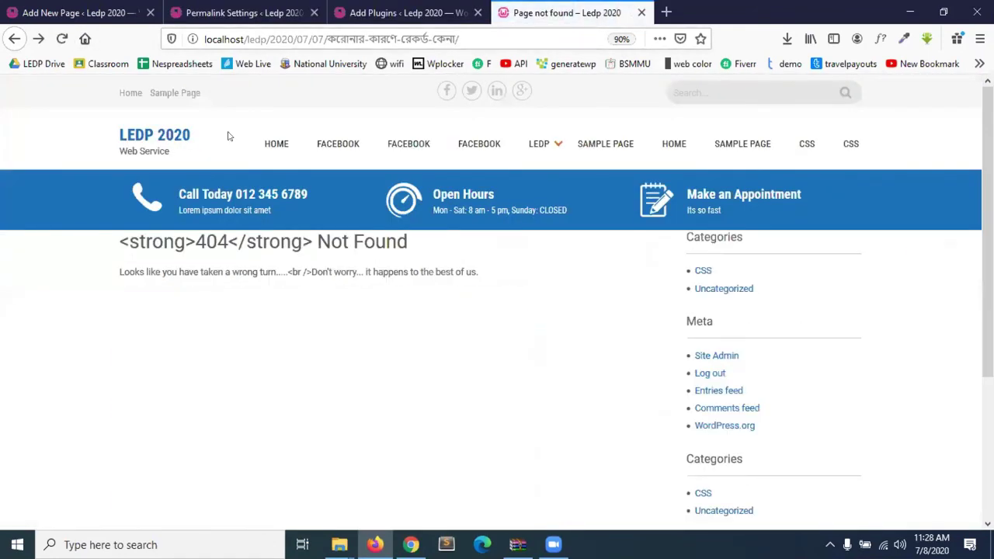
{"action": "left_click_drag", "start_coordinate": [112, 238], "coordinate": [460, 278]}
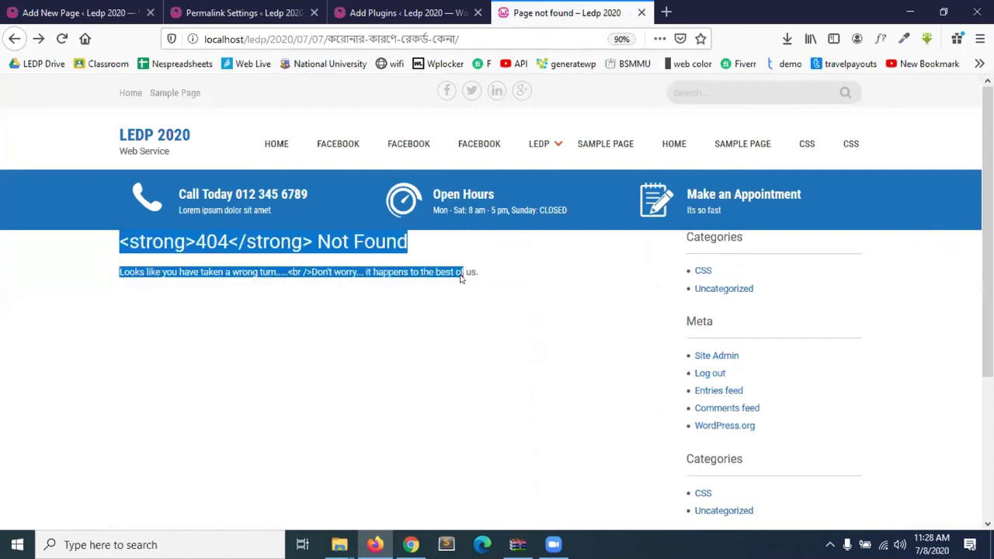
{"action": "left_click", "coordinate": [461, 278]}
{"action": "left_click_drag", "start_coordinate": [111, 244], "coordinate": [563, 272]}
{"action": "left_click", "coordinate": [563, 273]}
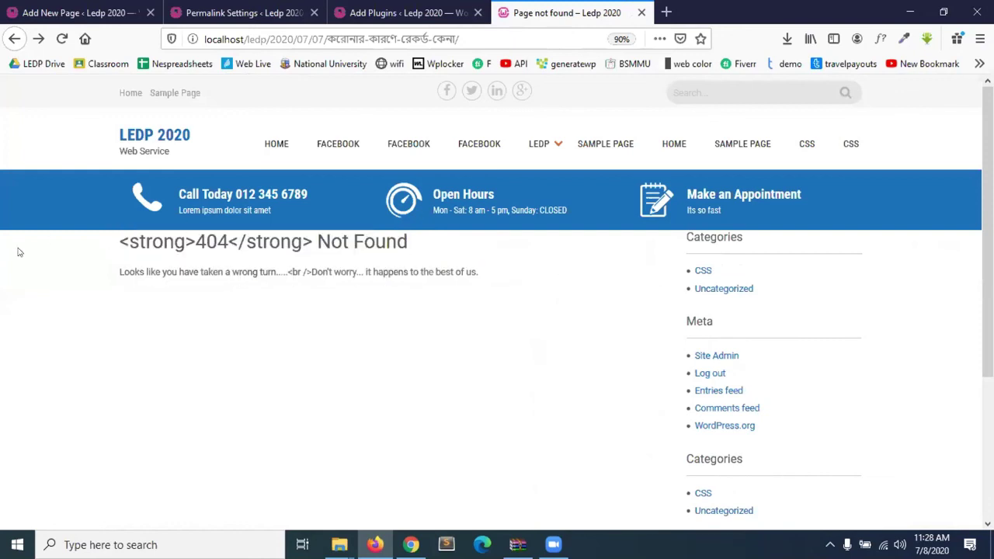
{"action": "left_click_drag", "start_coordinate": [116, 241], "coordinate": [461, 272]}
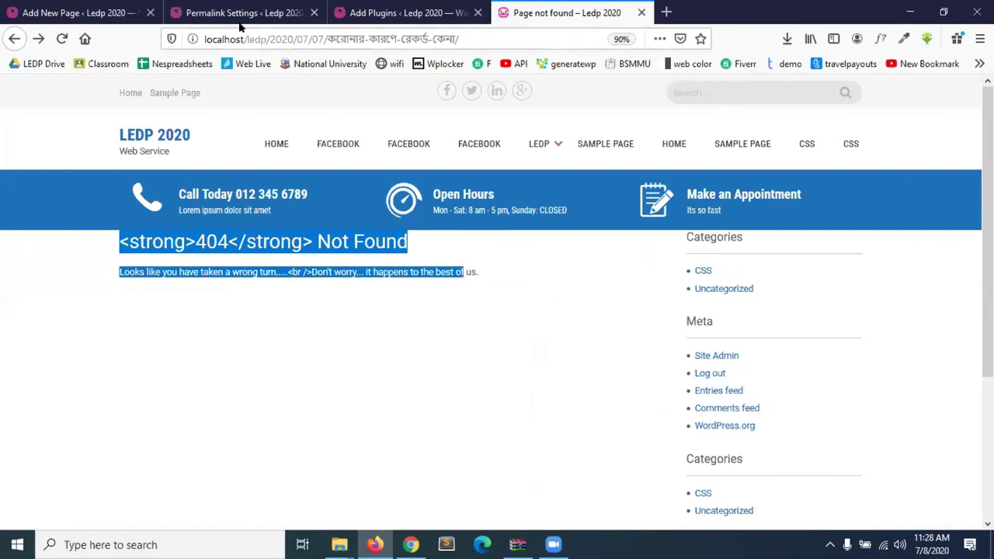
Reopen the Bengali post from the Sample Page and check its new post-name-only address.
{"action": "left_click_drag", "start_coordinate": [493, 35], "coordinate": [262, 45]}
{"action": "left_click", "coordinate": [762, 137]}
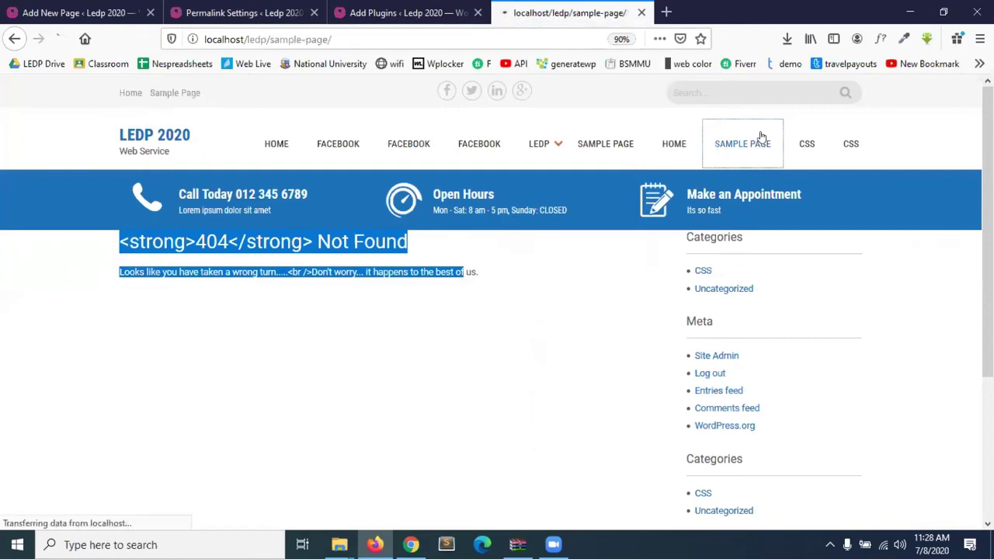
{"action": "scroll", "coordinate": [208, 356], "scroll_direction": "down", "scroll_amount": 1}
{"action": "scroll", "coordinate": [208, 356], "scroll_direction": "down", "scroll_amount": 2}
{"action": "left_click", "coordinate": [208, 356]}
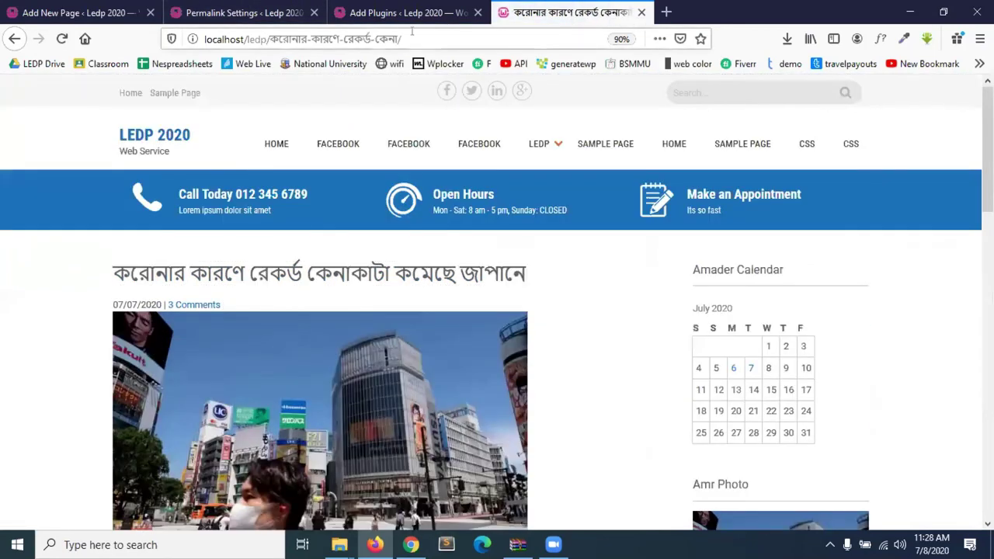
{"action": "left_click", "coordinate": [417, 32]}
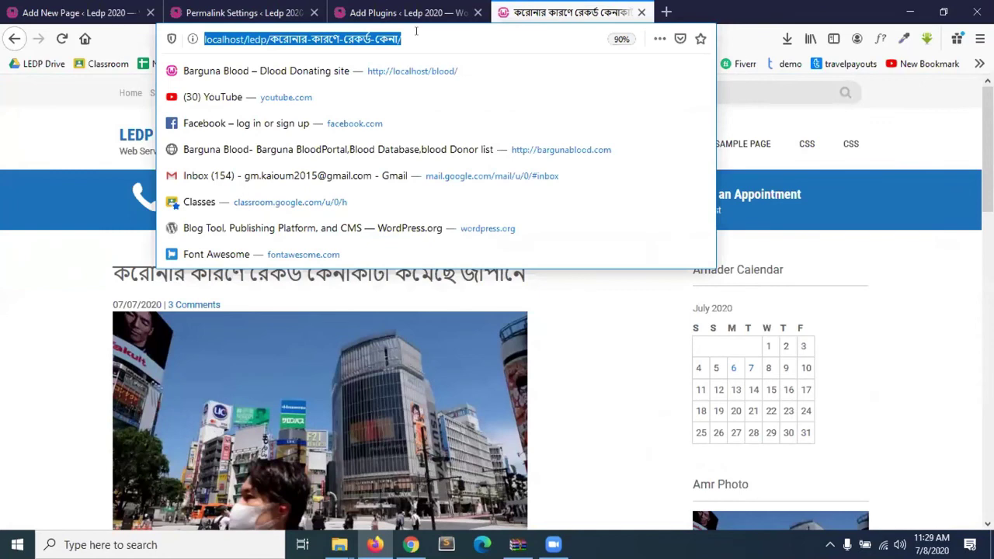
{"action": "left_click", "coordinate": [417, 33]}
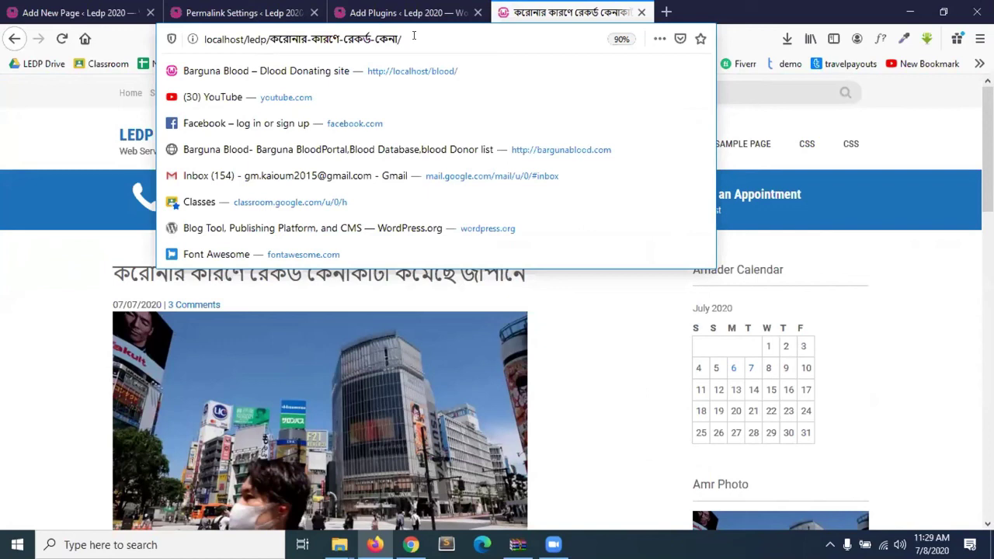
{"action": "left_click", "coordinate": [135, 9]}
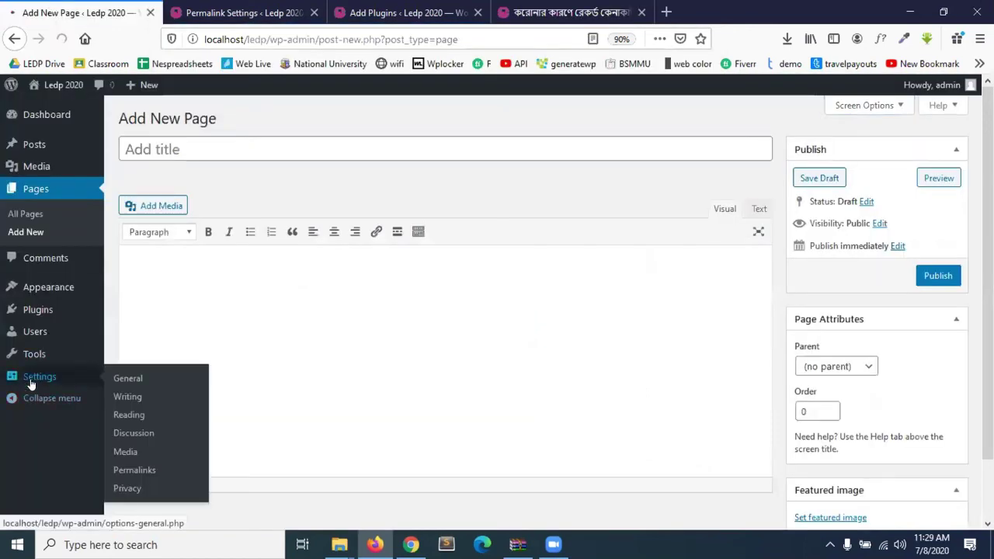
Go to Settings > Privacy, then collapse and expand the admin sidebar three times, ending expanded.
{"action": "left_click", "coordinate": [34, 378]}
{"action": "left_click", "coordinate": [21, 464]}
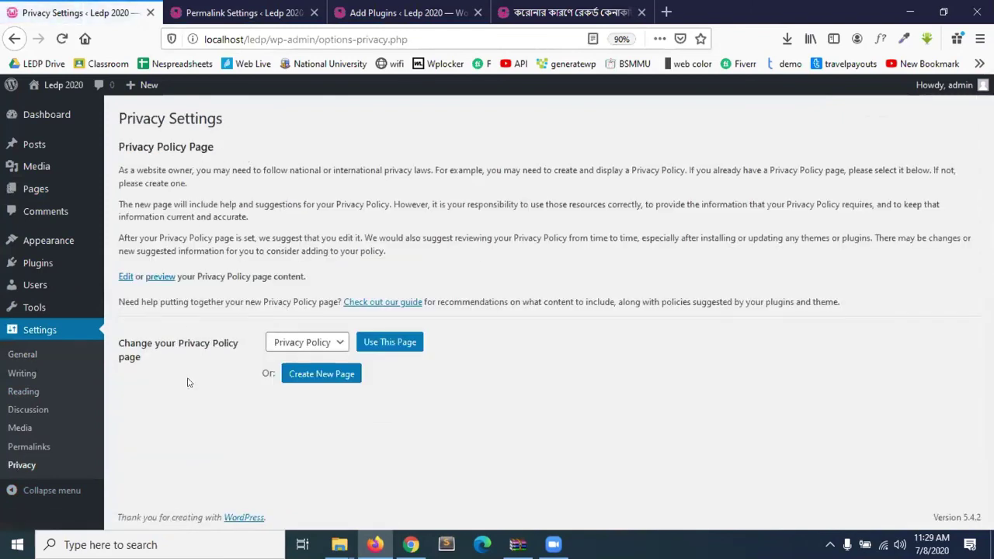
{"action": "left_click", "coordinate": [56, 490]}
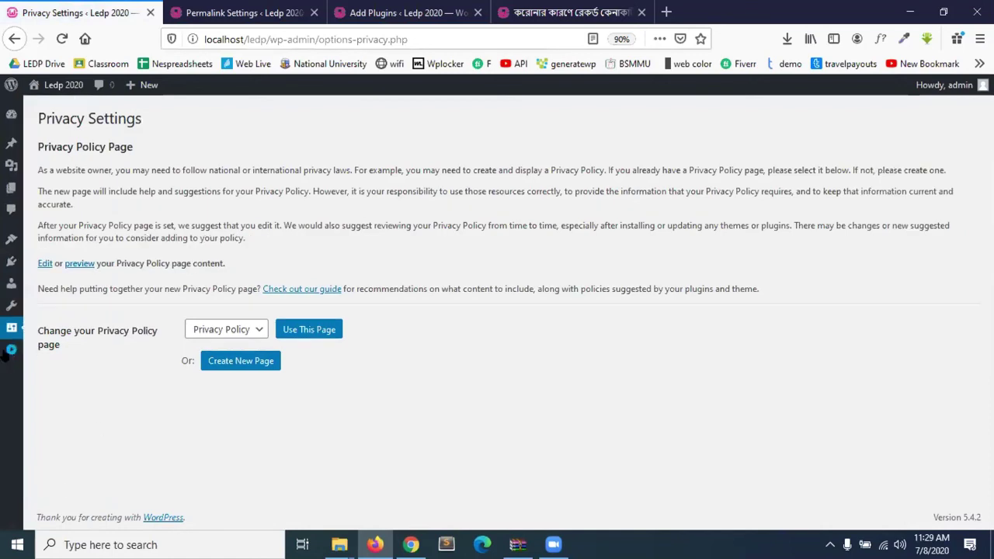
{"action": "left_click", "coordinate": [5, 351]}
{"action": "left_click", "coordinate": [24, 486]}
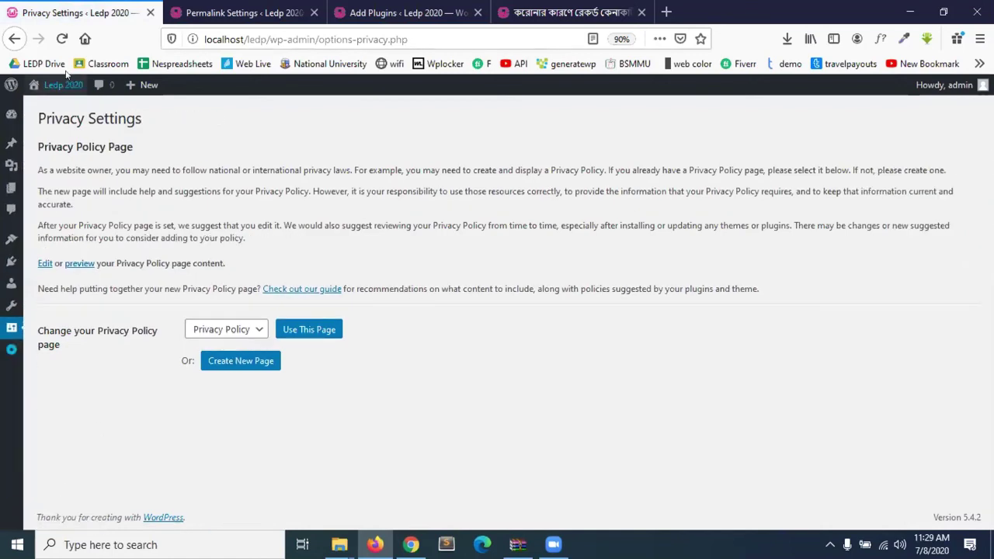
{"action": "left_click", "coordinate": [9, 349]}
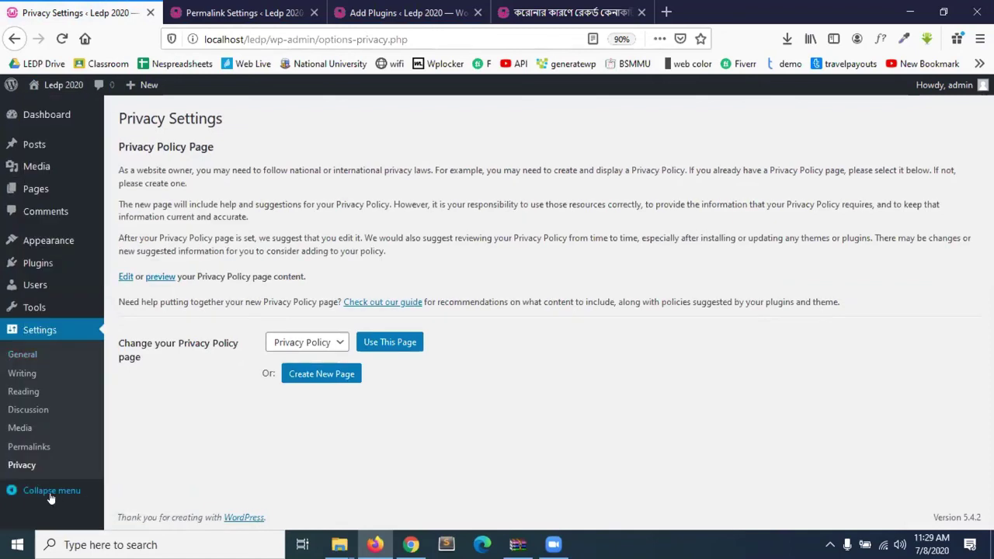
{"action": "left_click", "coordinate": [51, 492]}
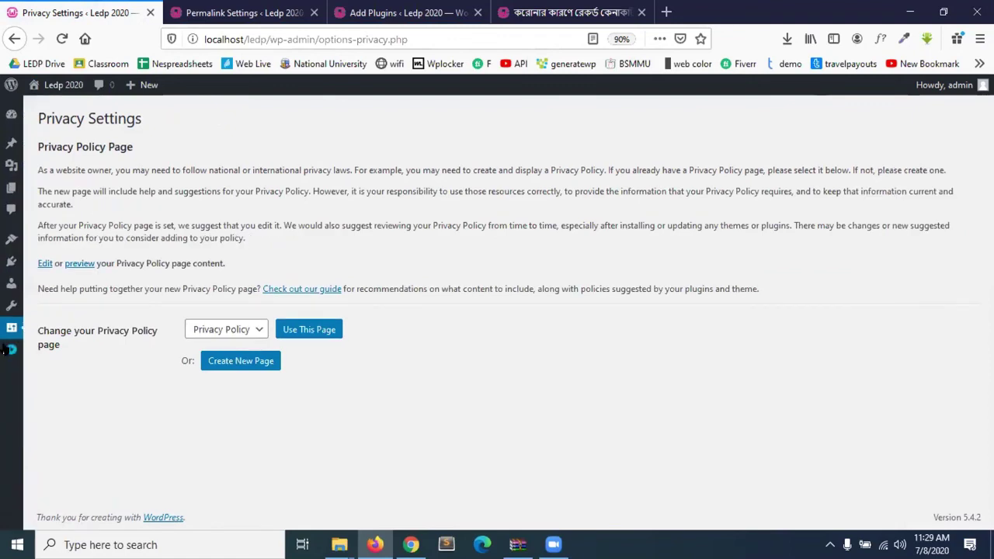
{"action": "left_click", "coordinate": [5, 346]}
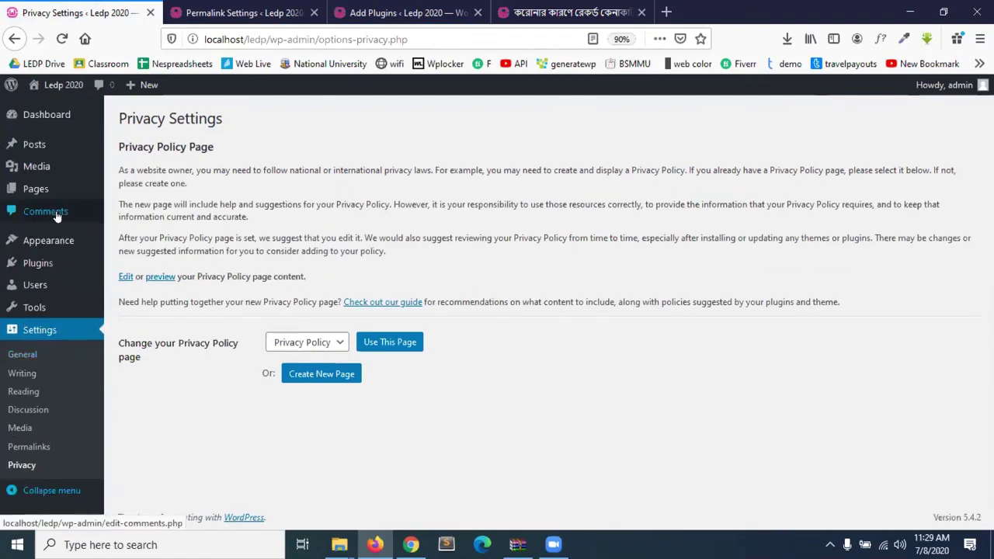